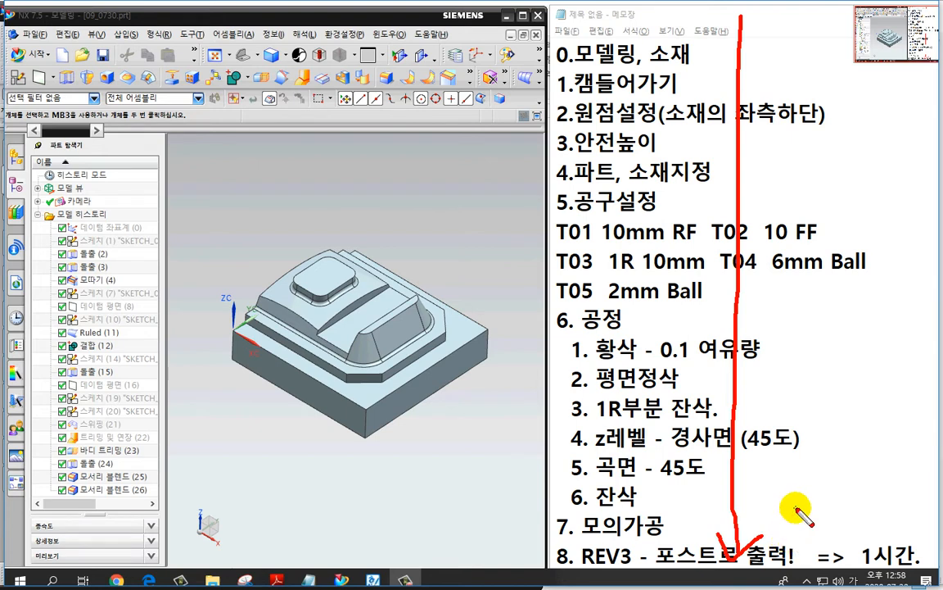
{"action": "key", "text": "Escape"}
{"action": "key", "text": "ctrl+2"}
{"action": "mouse_move", "coordinate": [590, 68]}
{"action": "left_mouse_down"}
{"action": "mouse_move", "coordinate": [538, 57]}
{"action": "mouse_move", "coordinate": [545, 509]}
{"action": "mouse_move", "coordinate": [551, 555]}
{"action": "mouse_move", "coordinate": [557, 536]}
{"action": "mouse_move", "coordinate": [573, 561]}
{"action": "left_mouse_up"}
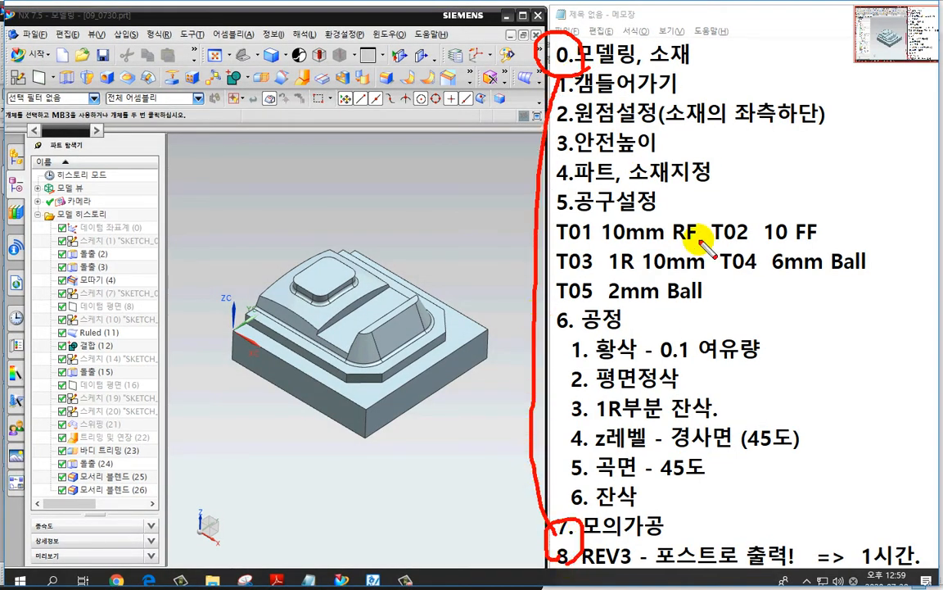
{"action": "key", "text": "Escape"}
{"action": "key", "text": "ctrl+2"}
{"action": "mouse_move", "coordinate": [728, 53]}
{"action": "left_mouse_down"}
{"action": "mouse_move", "coordinate": [741, 19]}
{"action": "mouse_move", "coordinate": [733, 160]}
{"action": "mouse_move", "coordinate": [765, 284]}
{"action": "mouse_move", "coordinate": [745, 366]}
{"action": "mouse_move", "coordinate": [741, 355]}
{"action": "left_mouse_up"}
{"action": "key", "text": "Escape"}
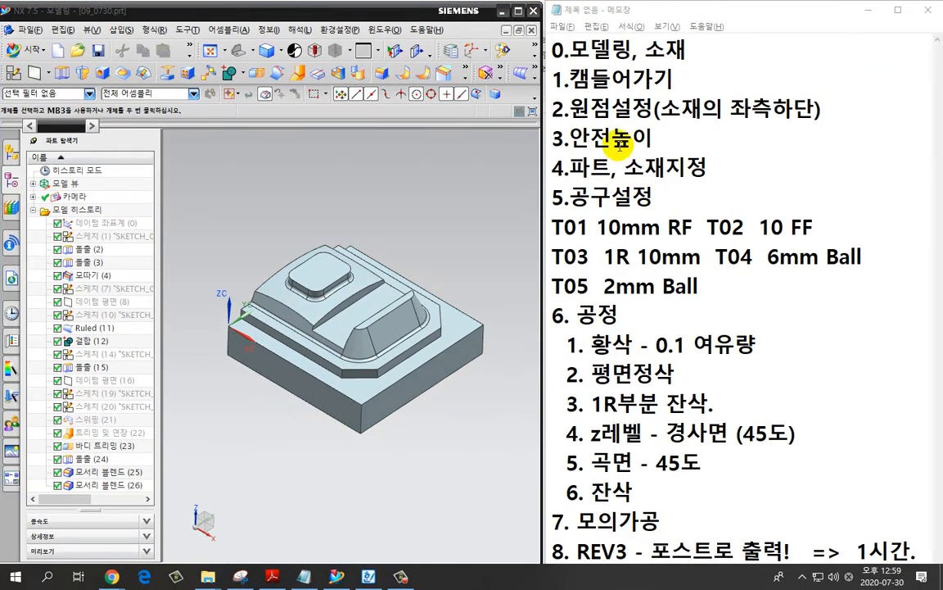
{"action": "key", "text": "ctrl+2"}
{"action": "mouse_move", "coordinate": [566, 47]}
{"action": "left_mouse_down"}
{"action": "mouse_move", "coordinate": [571, 166]}
{"action": "mouse_move", "coordinate": [557, 59]}
{"action": "mouse_move", "coordinate": [564, 157]}
{"action": "mouse_move", "coordinate": [552, 200]}
{"action": "mouse_move", "coordinate": [560, 61]}
{"action": "mouse_move", "coordinate": [538, 236]}
{"action": "mouse_move", "coordinate": [517, 74]}
{"action": "mouse_move", "coordinate": [550, 250]}
{"action": "left_mouse_up"}
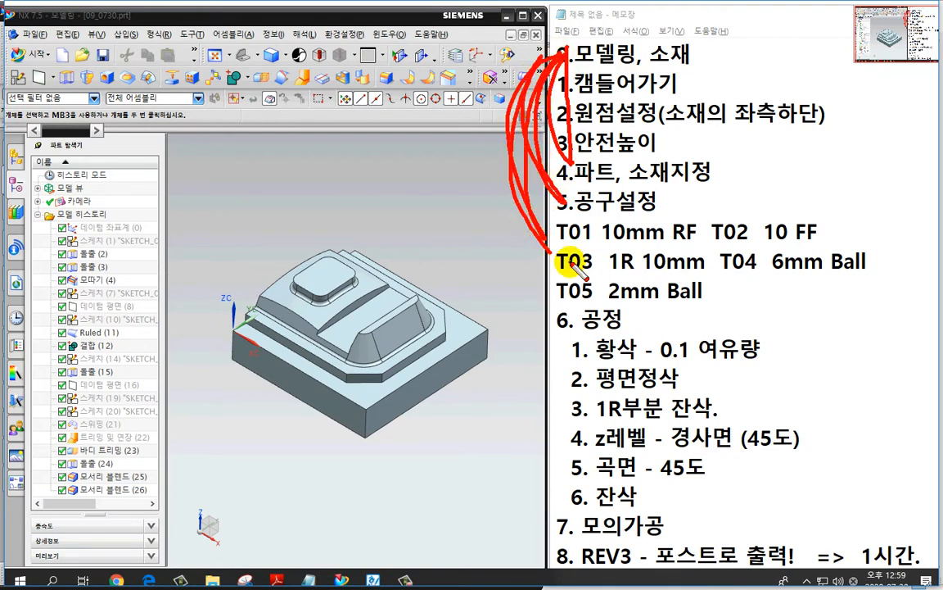
{"action": "key", "text": "Escape"}
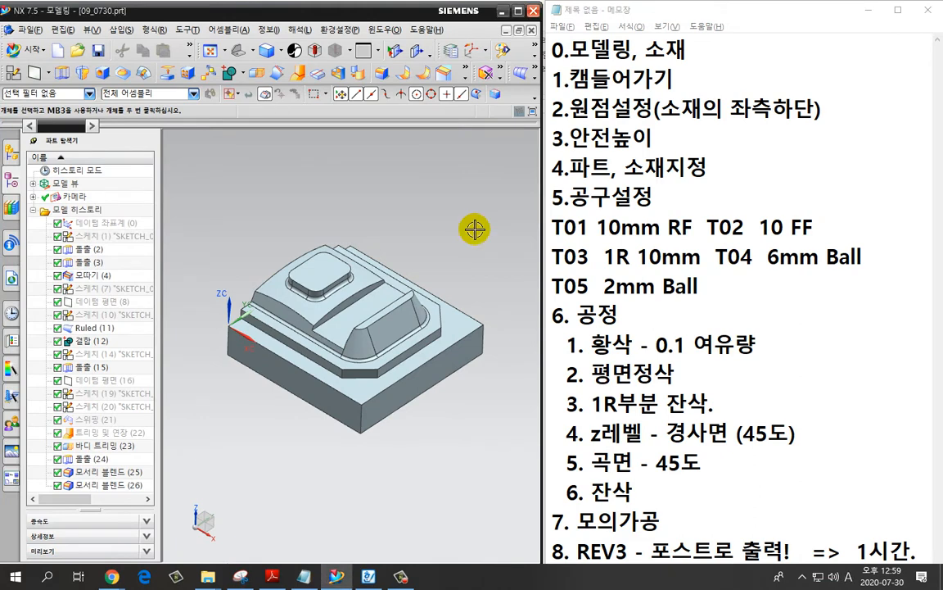
{"action": "key", "text": "ctrl+2"}
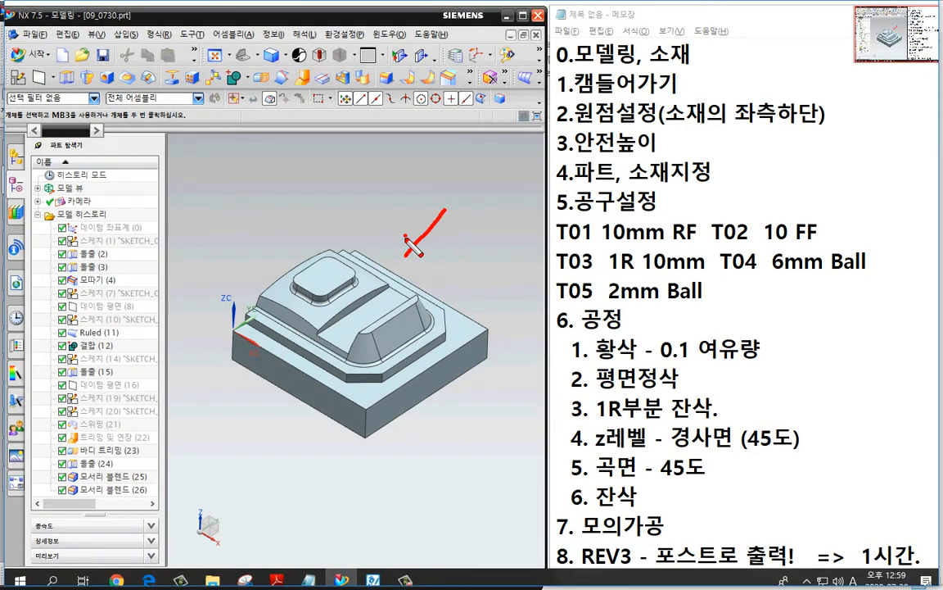
{"action": "mouse_move", "coordinate": [406, 238]}
{"action": "left_mouse_down"}
{"action": "mouse_move", "coordinate": [401, 263]}
{"action": "mouse_move", "coordinate": [415, 264]}
{"action": "left_mouse_up"}
{"action": "mouse_move", "coordinate": [712, 66]}
{"action": "left_mouse_down"}
{"action": "mouse_move", "coordinate": [644, 62]}
{"action": "mouse_move", "coordinate": [679, 20]}
{"action": "mouse_move", "coordinate": [704, 82]}
{"action": "left_mouse_up"}
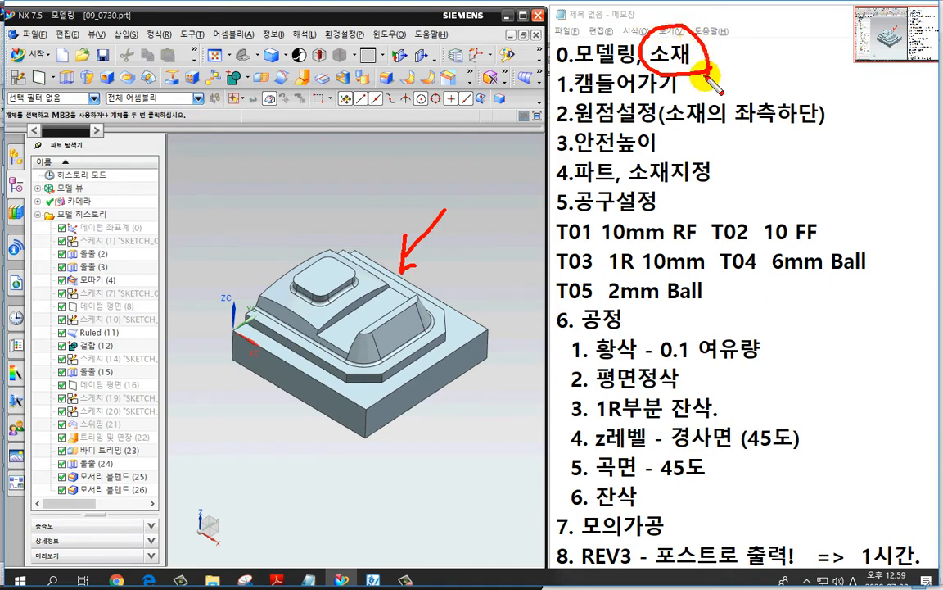
In the Notepad process list, append the stock size "(50x50x25t)" to item 0 after 소재.
{"action": "key", "text": "Escape"}
{"action": "type", "text": "(50x50x25t"}
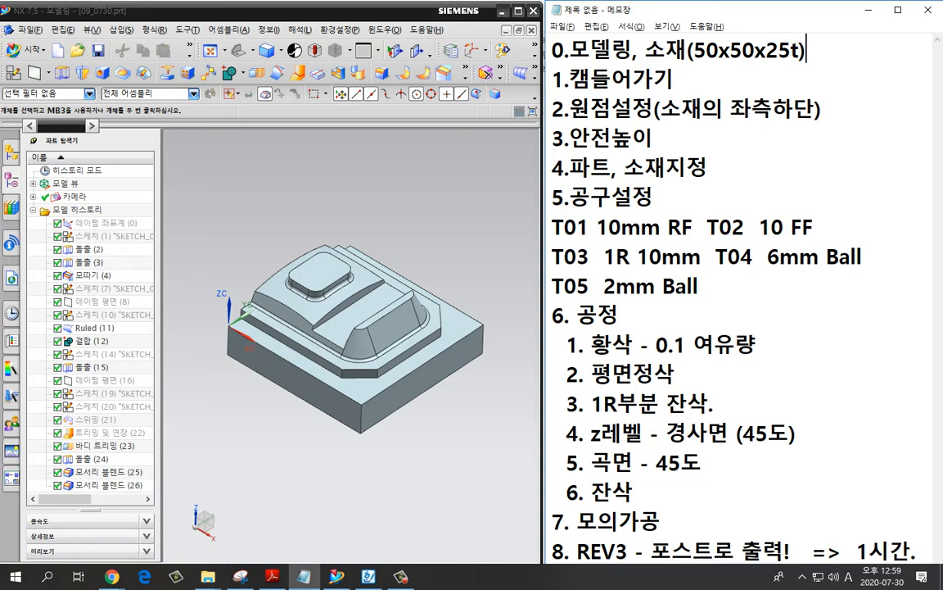
{"action": "left_click", "coordinate": [218, 152]}
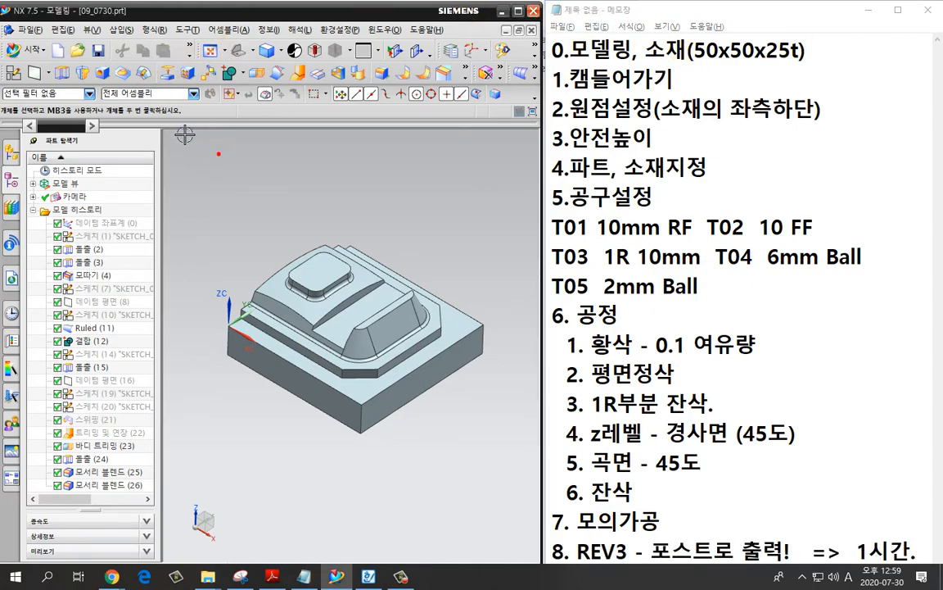
{"action": "key", "text": "ctrl+2"}
{"action": "mouse_move", "coordinate": [80, 30]}
{"action": "left_mouse_down"}
{"action": "mouse_move", "coordinate": [46, 32]}
{"action": "mouse_move", "coordinate": [79, 15]}
{"action": "mouse_move", "coordinate": [62, 31]}
{"action": "left_mouse_up"}
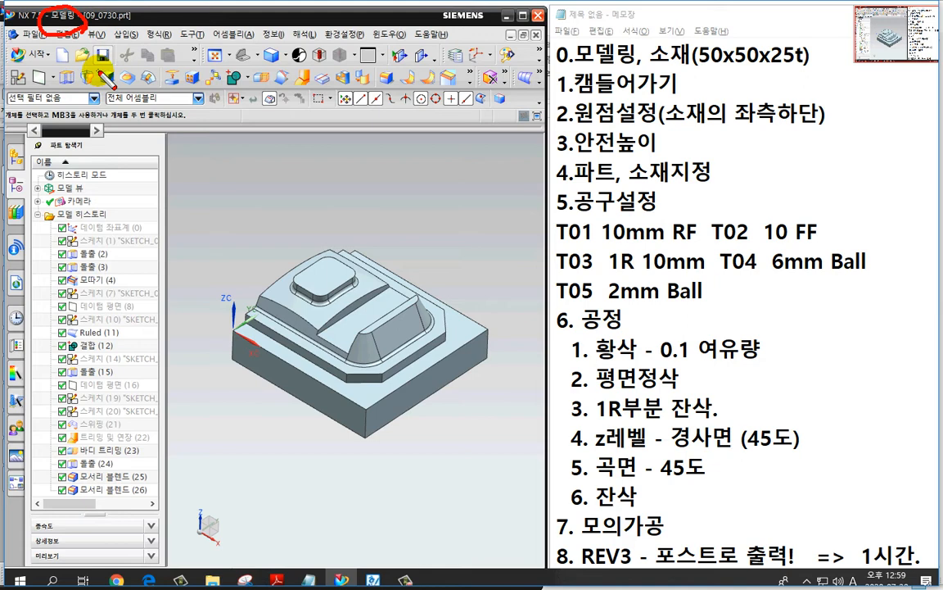
{"action": "left_click_drag", "start_coordinate": [92, 37], "coordinate": [123, 75]}
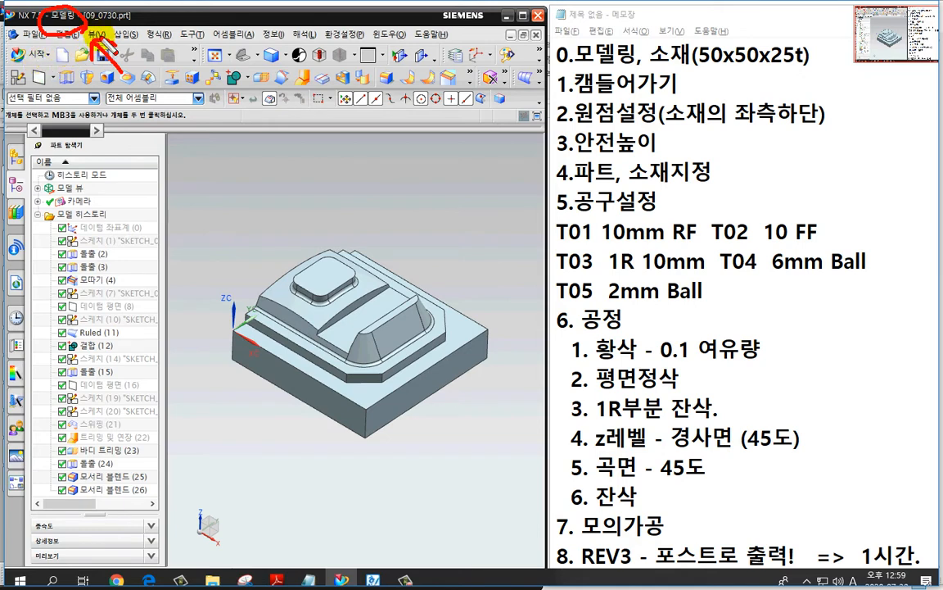
{"action": "mouse_move", "coordinate": [76, 70]}
{"action": "left_mouse_down"}
{"action": "mouse_move", "coordinate": [58, 84]}
{"action": "mouse_move", "coordinate": [78, 88]}
{"action": "left_mouse_up"}
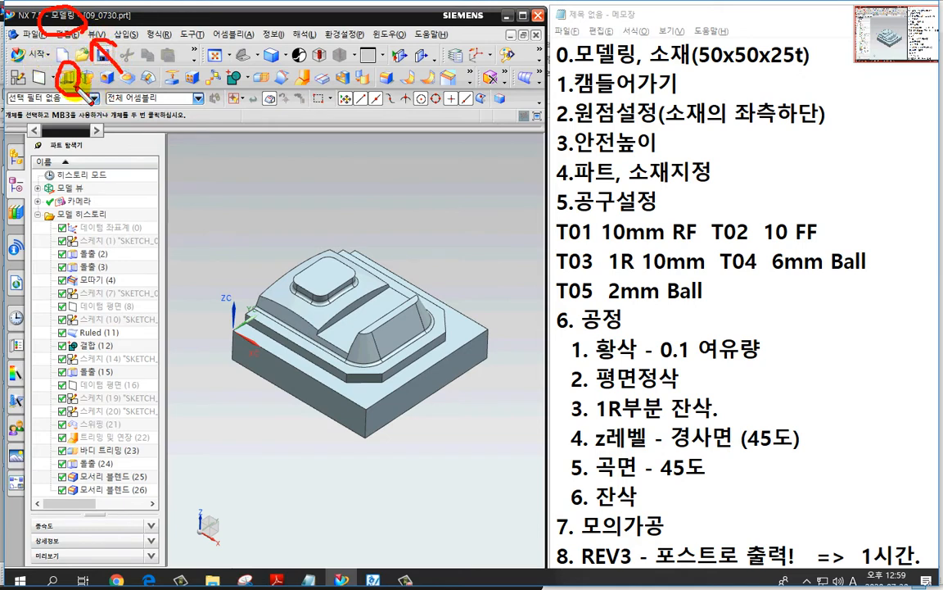
{"action": "key", "text": "Escape"}
{"action": "left_click", "coordinate": [39, 56]}
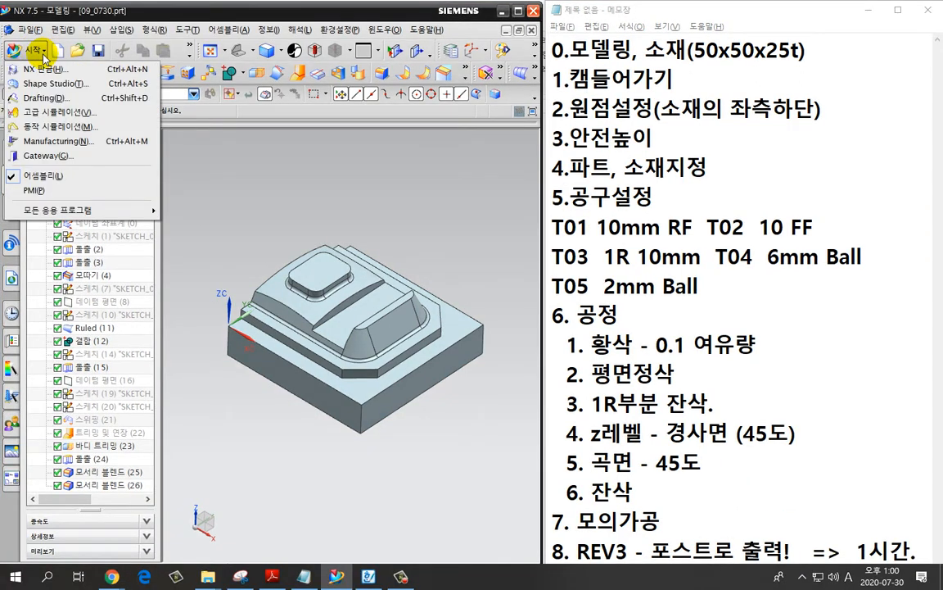
{"action": "left_click", "coordinate": [250, 174]}
{"action": "key", "text": "ctrl+2"}
{"action": "key", "text": "Escape"}
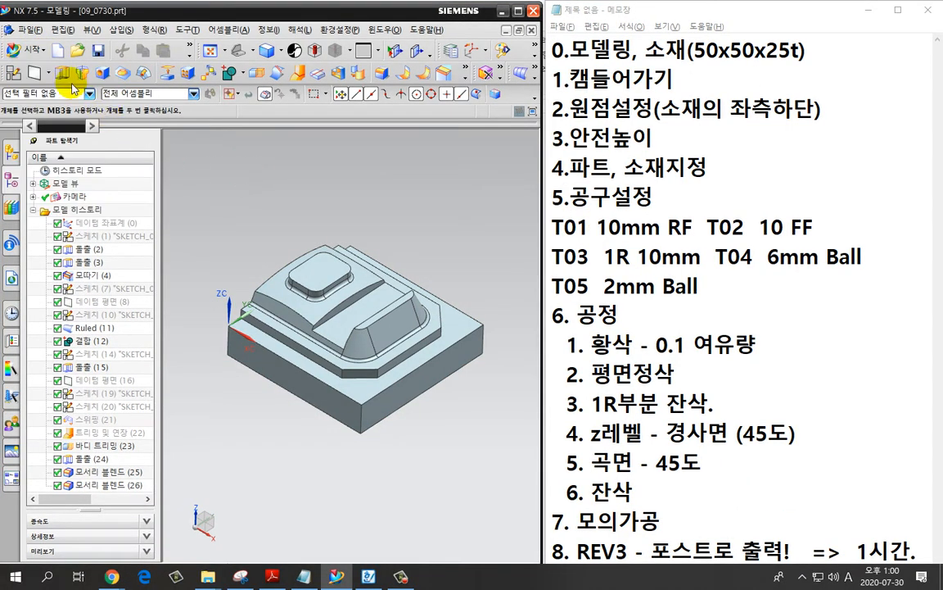
Start an Extrude (돌출) in NX with its settings reset to defaults and the curve rule set to 연결된 곡선 (connected curves).
{"action": "left_click", "coordinate": [63, 74]}
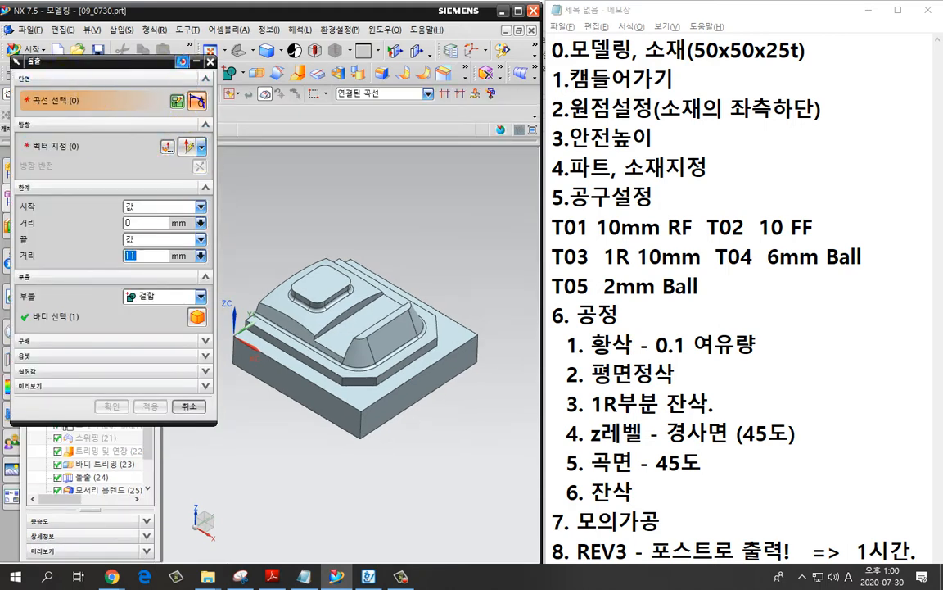
{"action": "left_click", "coordinate": [181, 61]}
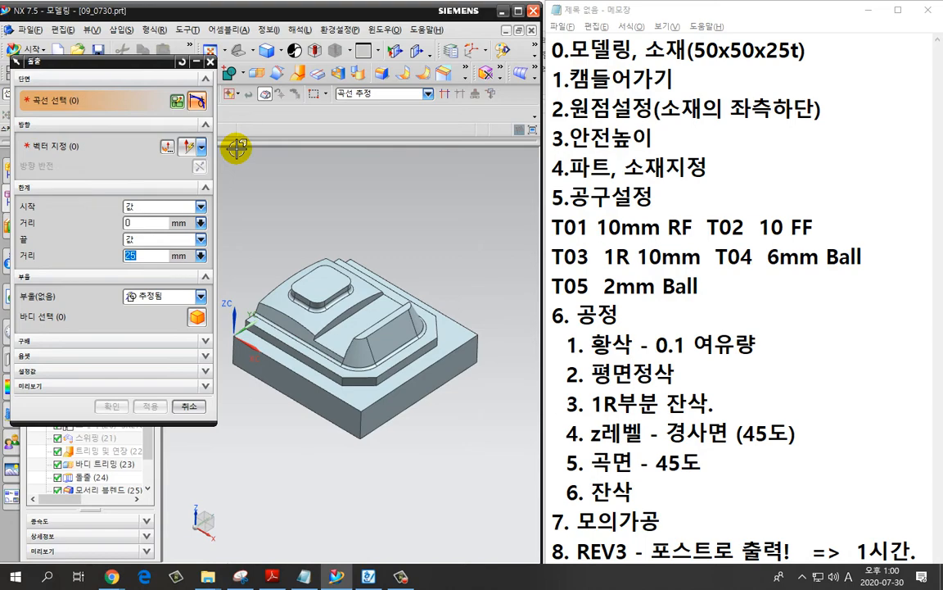
{"action": "key", "text": "ctrl+2"}
{"action": "mouse_move", "coordinate": [53, 84]}
{"action": "left_mouse_down"}
{"action": "mouse_move", "coordinate": [21, 59]}
{"action": "mouse_move", "coordinate": [56, 96]}
{"action": "left_mouse_up"}
{"action": "mouse_move", "coordinate": [133, 246]}
{"action": "left_mouse_down"}
{"action": "mouse_move", "coordinate": [131, 239]}
{"action": "mouse_move", "coordinate": [123, 263]}
{"action": "mouse_move", "coordinate": [155, 275]}
{"action": "left_mouse_up"}
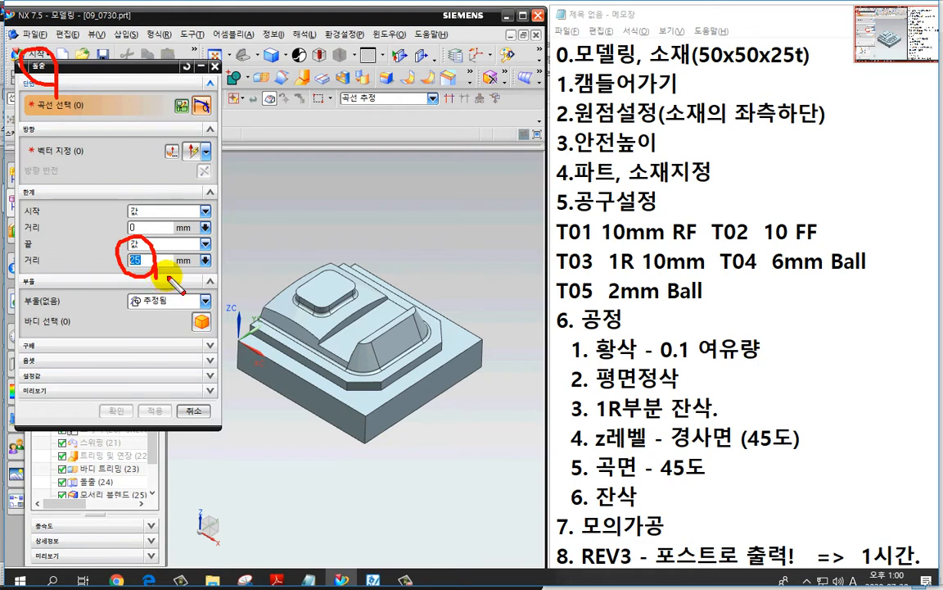
{"action": "key", "text": "Escape"}
{"action": "left_click", "coordinate": [368, 101]}
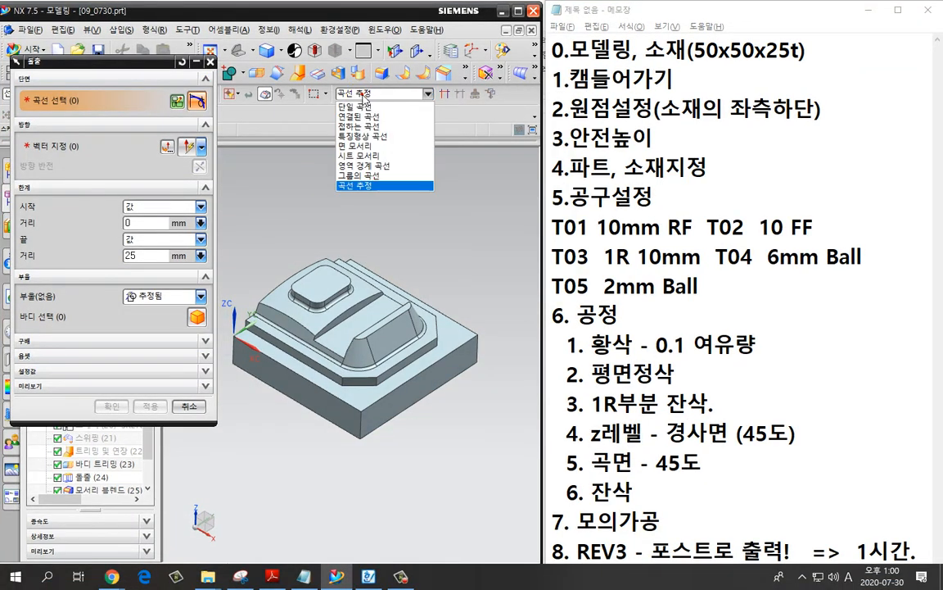
{"action": "left_click", "coordinate": [367, 117]}
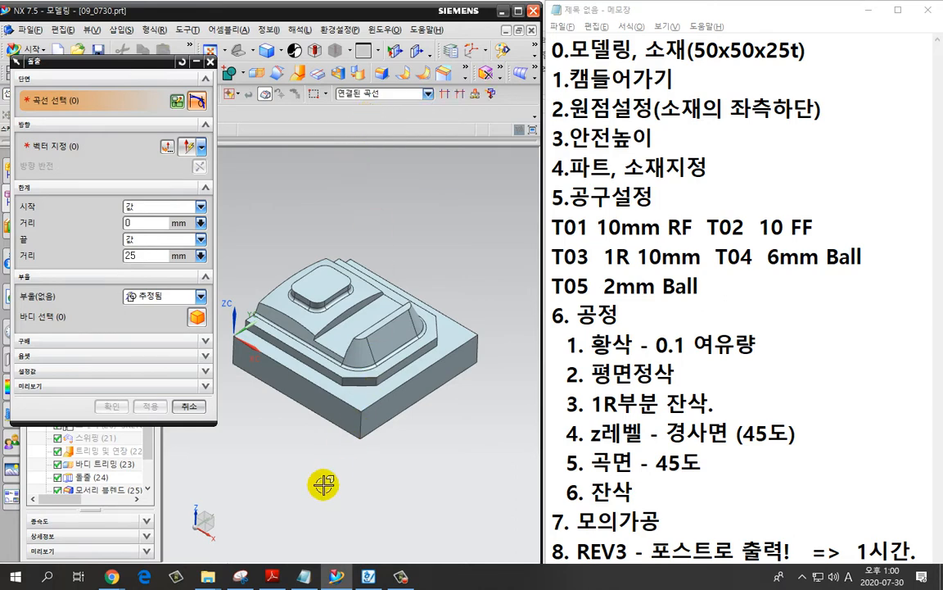
Select the four bottom outer edges of the base plate as the closed section of the extrude.
{"action": "middle_click_drag", "start_coordinate": [291, 437], "coordinate": [344, 388], "text": "shift"}
{"action": "scroll", "coordinate": [344, 388], "scroll_direction": "up", "scroll_amount": 2}
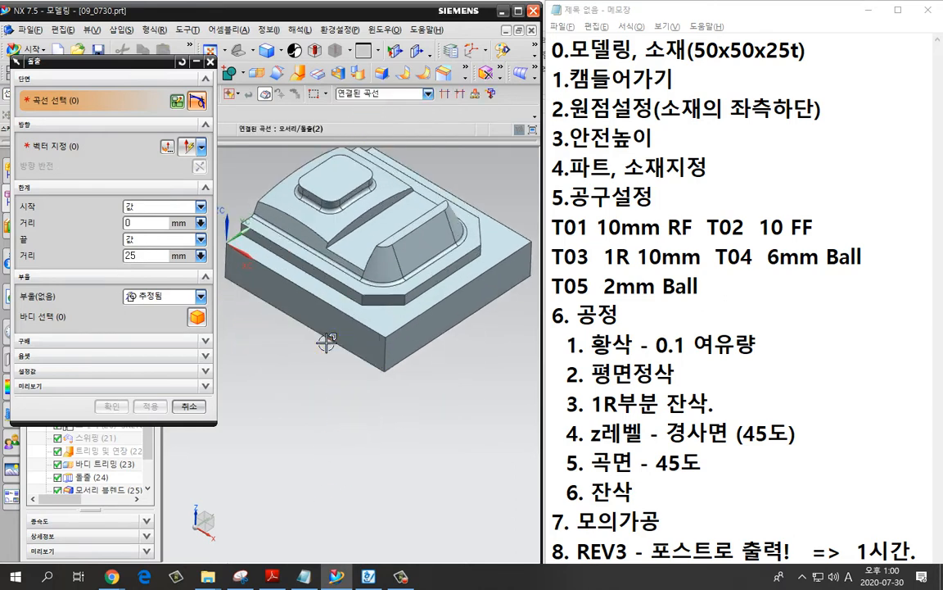
{"action": "left_click", "coordinate": [325, 341]}
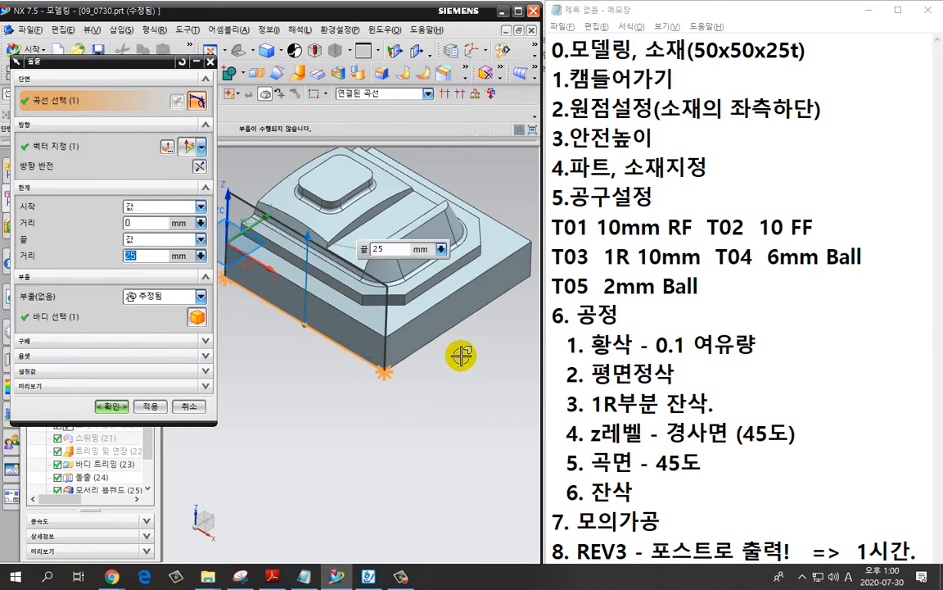
{"action": "left_click", "coordinate": [458, 320]}
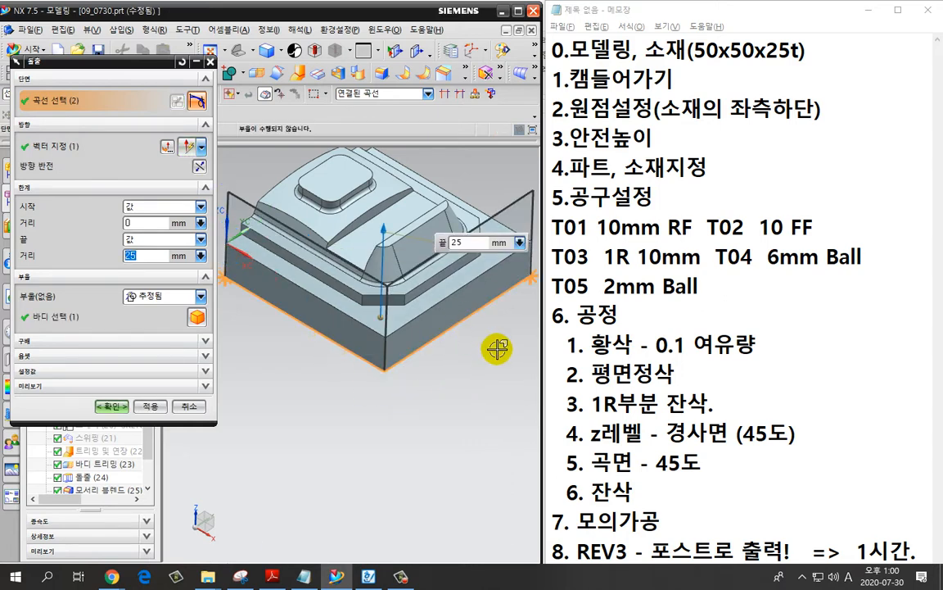
{"action": "middle_click_drag", "start_coordinate": [480, 340], "coordinate": [392, 347]}
{"action": "left_click", "coordinate": [447, 300]}
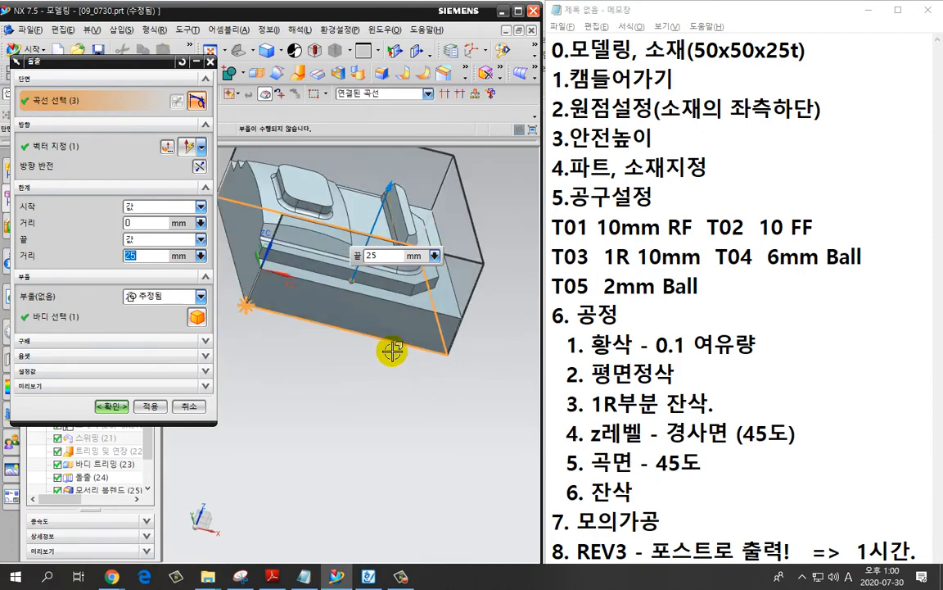
{"action": "left_click", "coordinate": [230, 261]}
{"action": "middle_click_drag", "start_coordinate": [245, 278], "coordinate": [343, 410]}
{"action": "scroll", "coordinate": [389, 365], "scroll_direction": "up", "scroll_amount": 2}
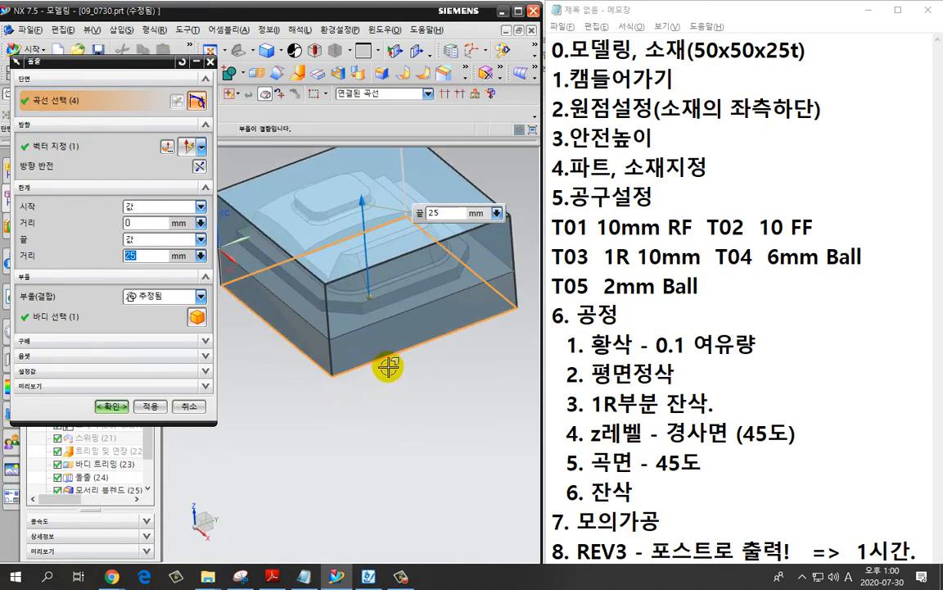
{"action": "scroll", "coordinate": [392, 372], "scroll_direction": "down", "scroll_amount": 1}
Set the extrude's Boolean to 없음 (none) and create the 25 mm high stock block as a separate body.
{"action": "key", "text": "ctrl+2"}
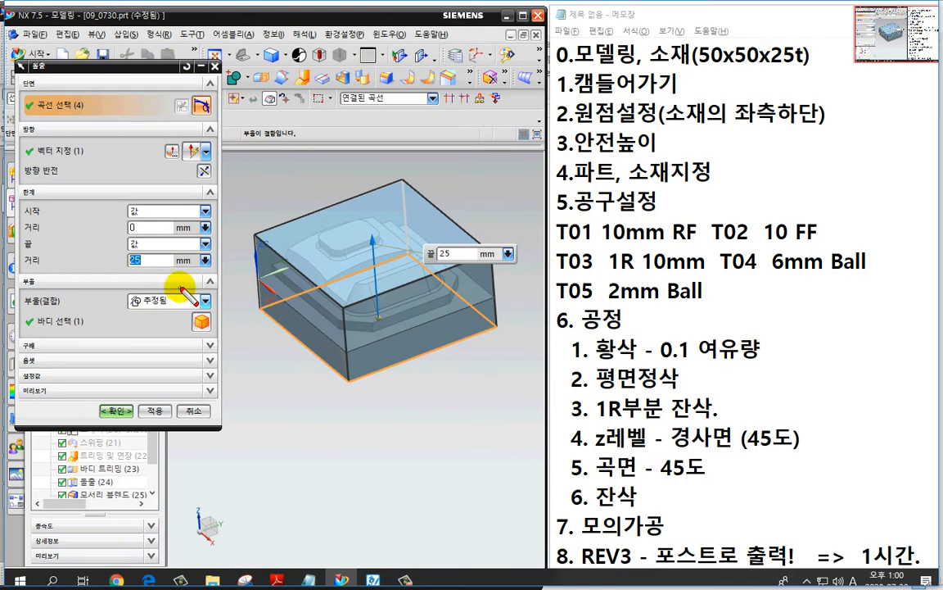
{"action": "left_click_drag", "start_coordinate": [181, 287], "coordinate": [153, 322]}
{"action": "left_click_drag", "start_coordinate": [156, 296], "coordinate": [175, 316]}
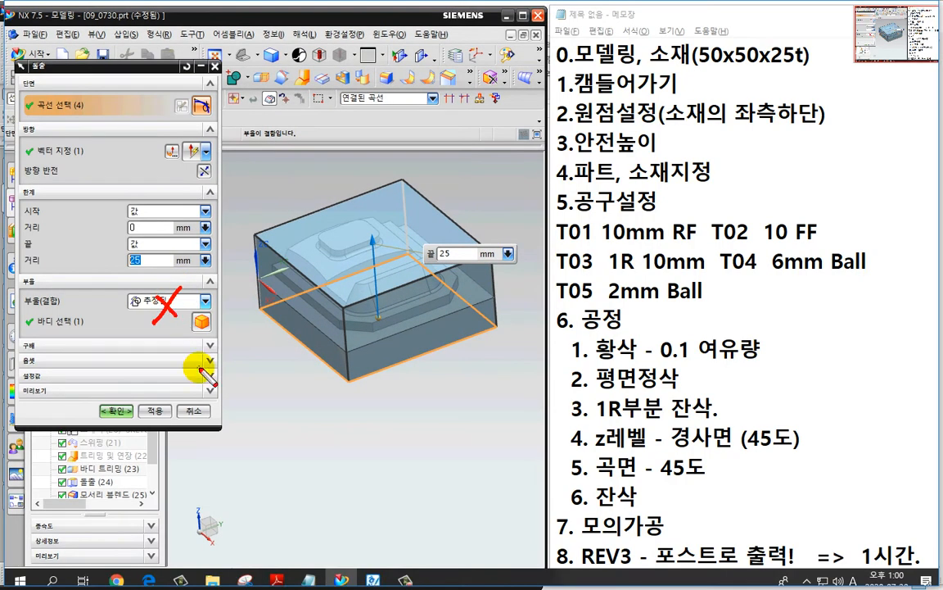
{"action": "key", "text": "Escape"}
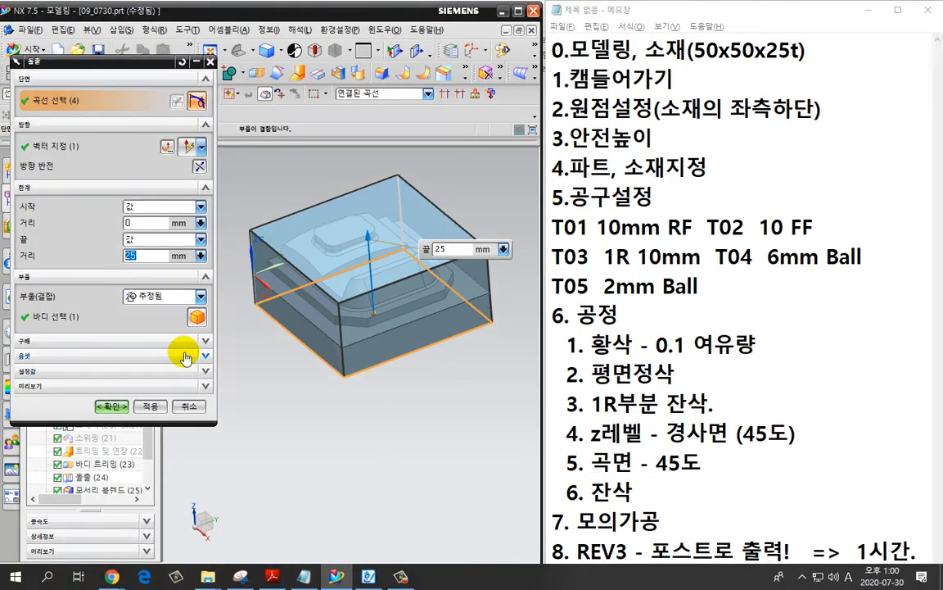
{"action": "left_click", "coordinate": [163, 297]}
{"action": "left_click", "coordinate": [155, 312]}
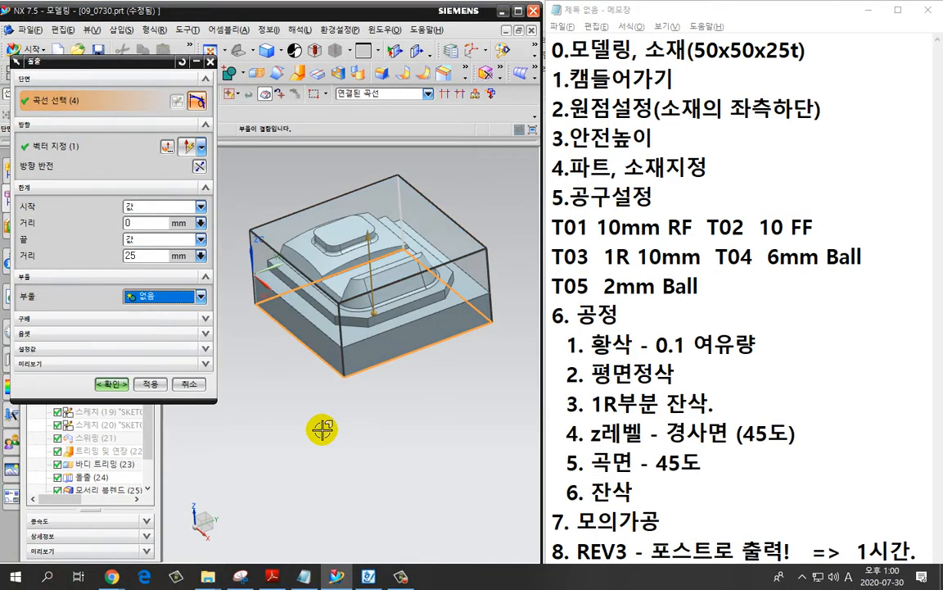
{"action": "middle_click_drag", "start_coordinate": [320, 427], "coordinate": [359, 435]}
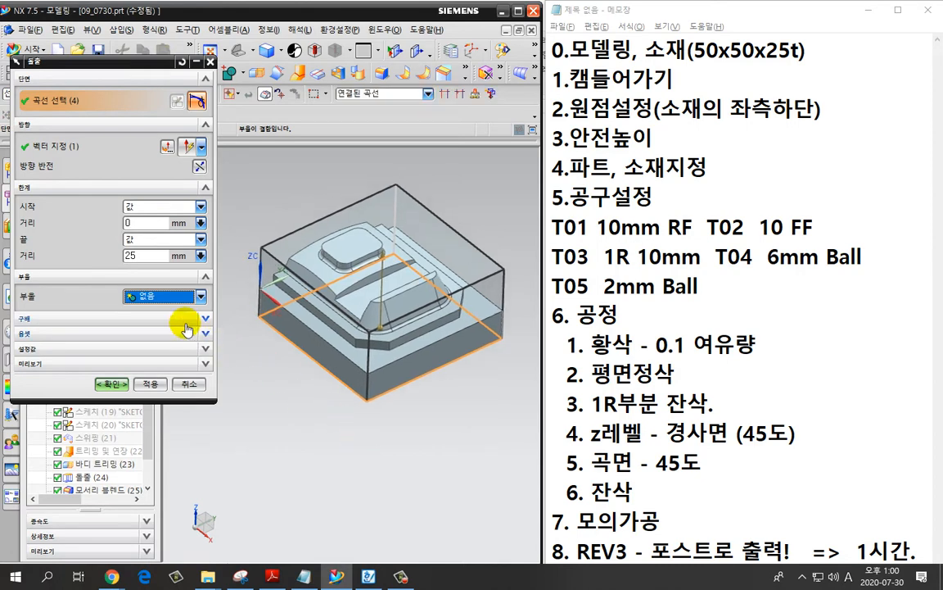
{"action": "key", "text": "ctrl+2"}
{"action": "mouse_move", "coordinate": [149, 271]}
{"action": "left_mouse_down"}
{"action": "mouse_move", "coordinate": [116, 266]}
{"action": "mouse_move", "coordinate": [128, 252]}
{"action": "mouse_move", "coordinate": [145, 267]}
{"action": "left_mouse_up"}
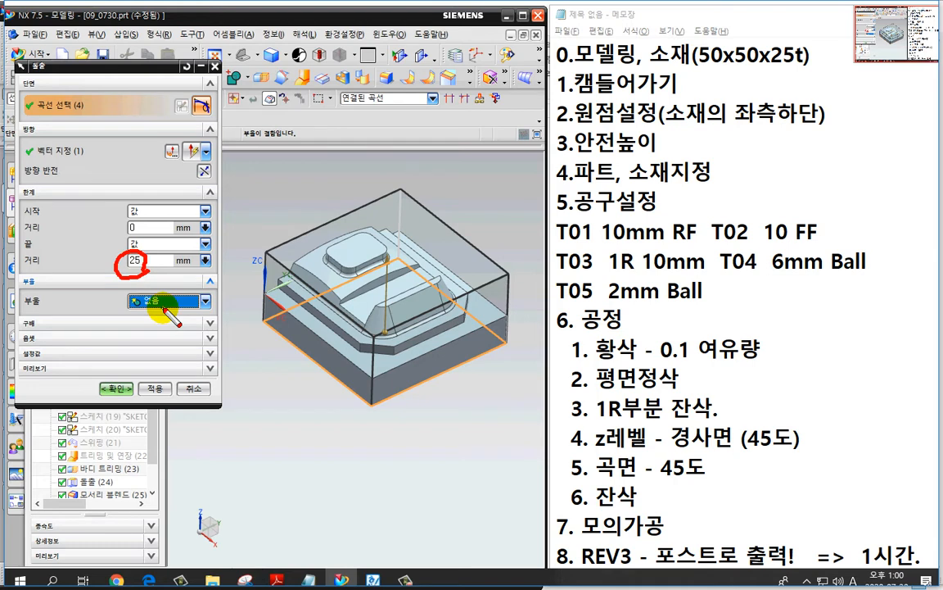
{"action": "key", "text": "Escape"}
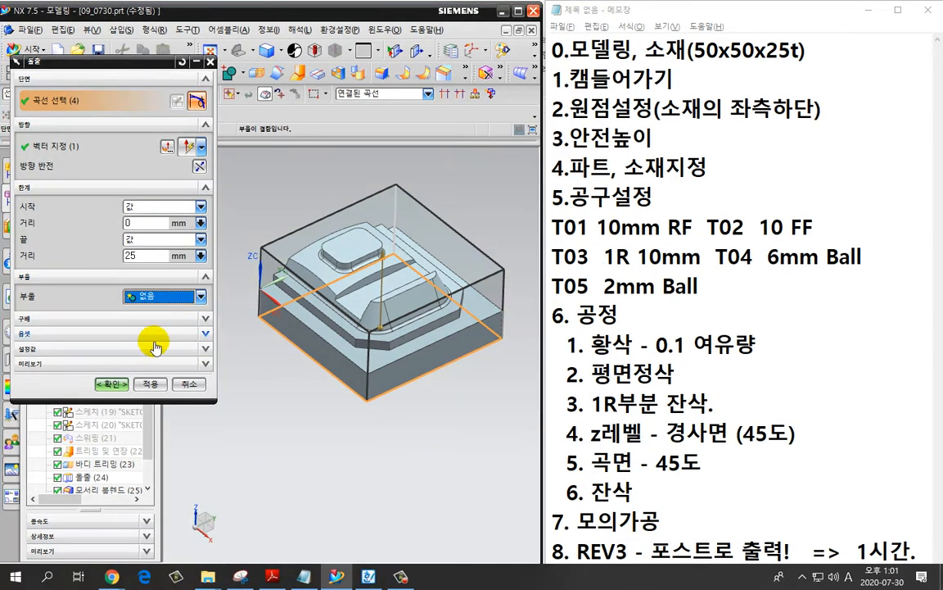
{"action": "left_click", "coordinate": [116, 388]}
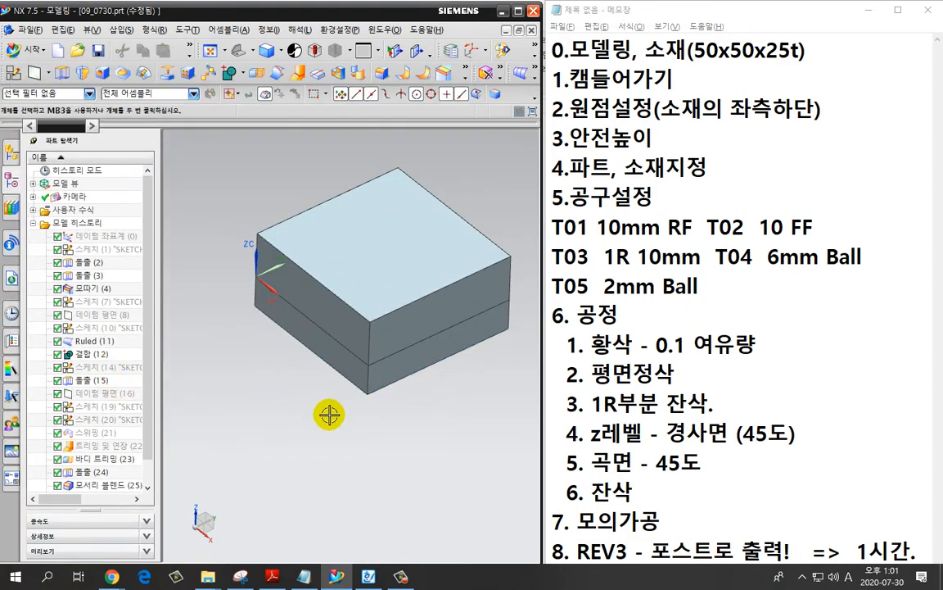
Set the translucency (반투명도) of the extruded stock block to about 78 in its object display settings.
{"action": "middle_click_drag", "start_coordinate": [335, 414], "coordinate": [417, 441]}
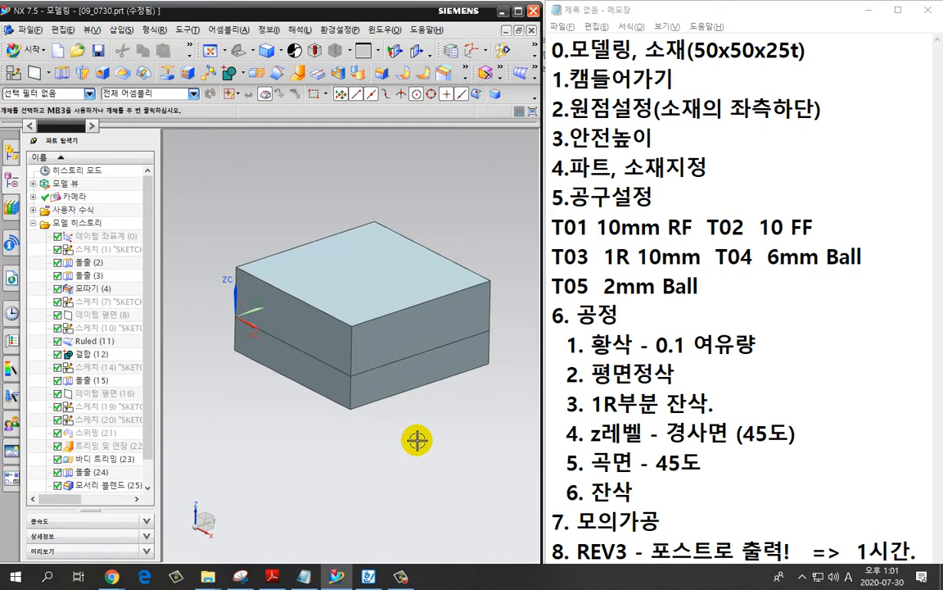
{"action": "left_click", "coordinate": [359, 231]}
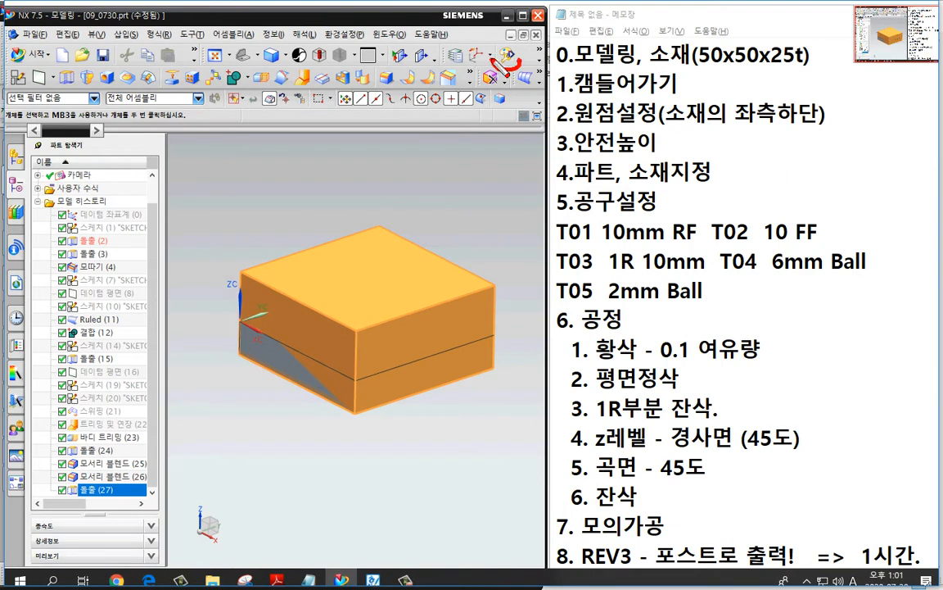
{"action": "mouse_move", "coordinate": [499, 67]}
{"action": "left_mouse_down"}
{"action": "mouse_move", "coordinate": [521, 41]}
{"action": "mouse_move", "coordinate": [513, 71]}
{"action": "left_mouse_up"}
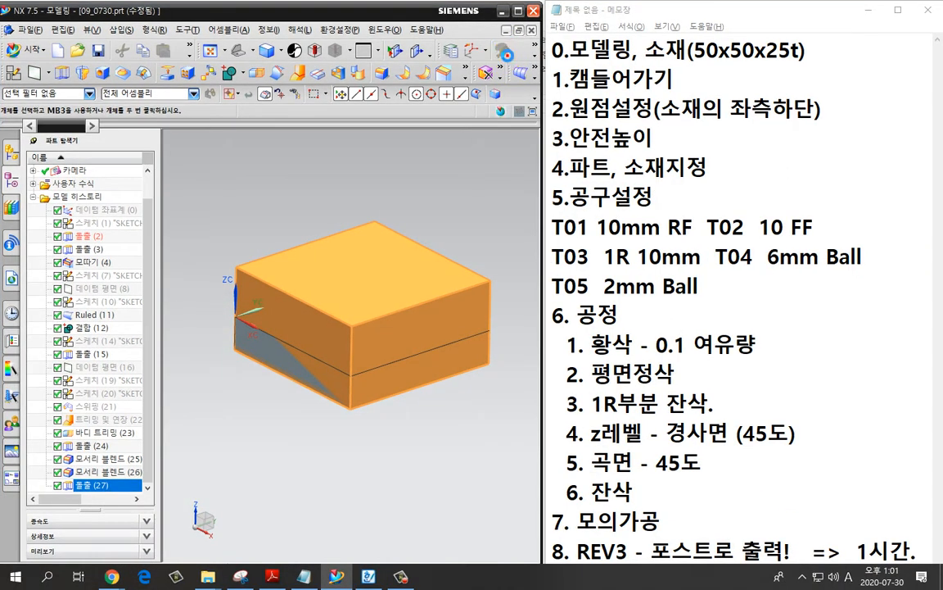
{"action": "left_click", "coordinate": [508, 55]}
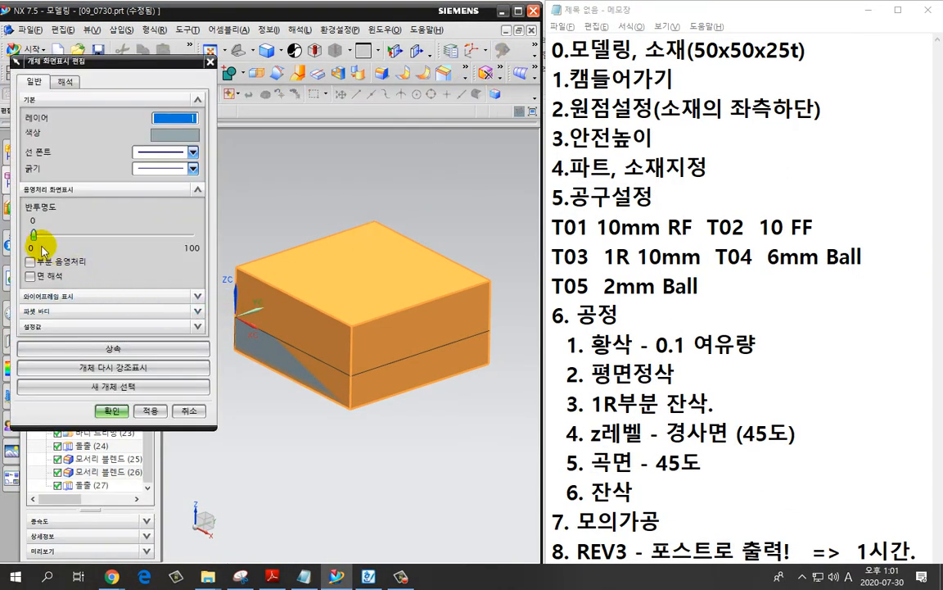
{"action": "left_click_drag", "start_coordinate": [33, 237], "coordinate": [149, 246]}
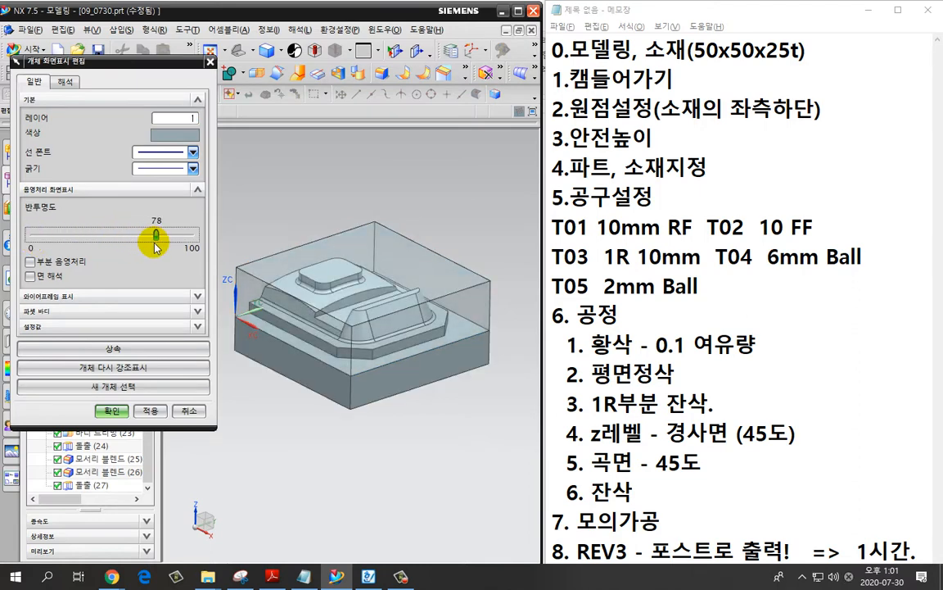
{"action": "left_click", "coordinate": [112, 410]}
{"action": "mouse_move", "coordinate": [320, 463]}
{"action": "middle_mouse_down"}
{"action": "mouse_move", "coordinate": [323, 485]}
{"action": "mouse_move", "coordinate": [321, 475]}
{"action": "middle_mouse_up"}
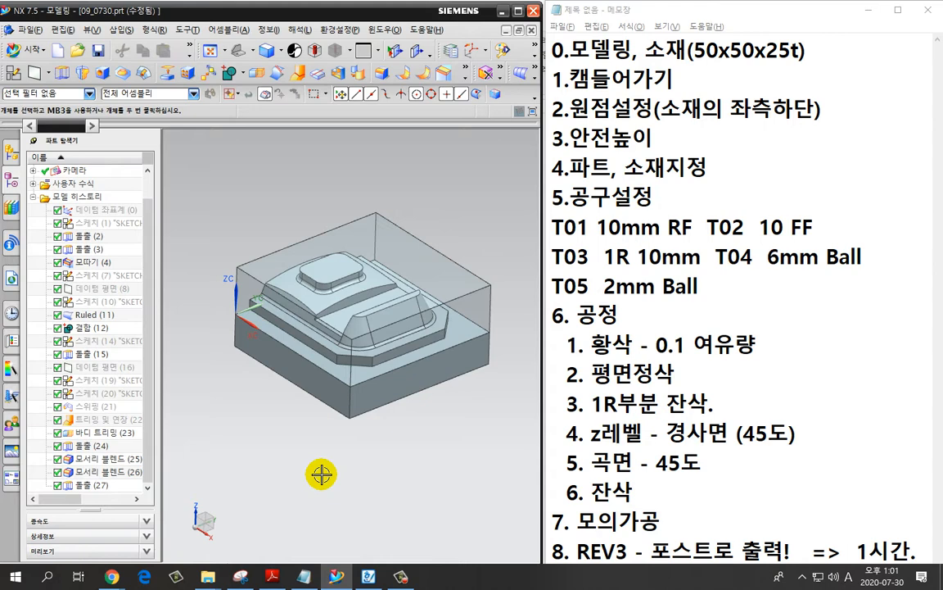
{"action": "key", "text": "F9"}
{"action": "key", "text": "F9"}
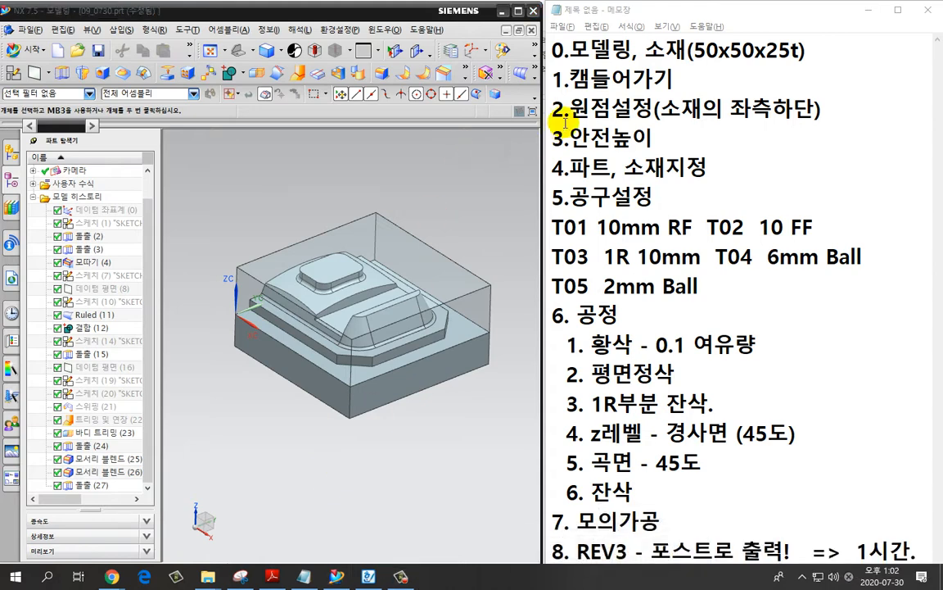
{"action": "key", "text": "ctrl+2"}
{"action": "left_click_drag", "start_coordinate": [546, 104], "coordinate": [685, 101]}
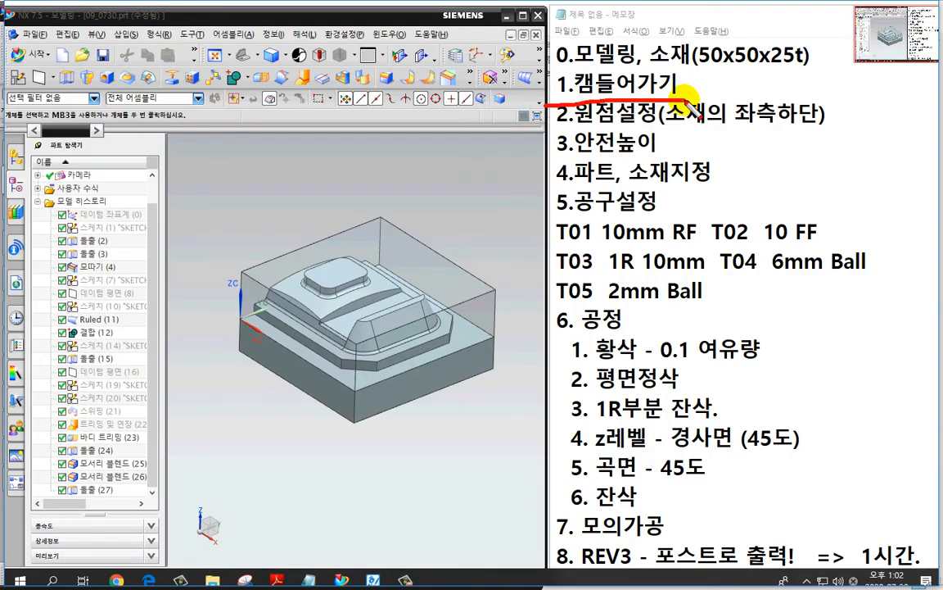
{"action": "mouse_move", "coordinate": [20, 45]}
{"action": "left_mouse_down"}
{"action": "mouse_move", "coordinate": [47, 51]}
{"action": "mouse_move", "coordinate": [27, 31]}
{"action": "left_mouse_up"}
{"action": "key", "text": "Escape"}
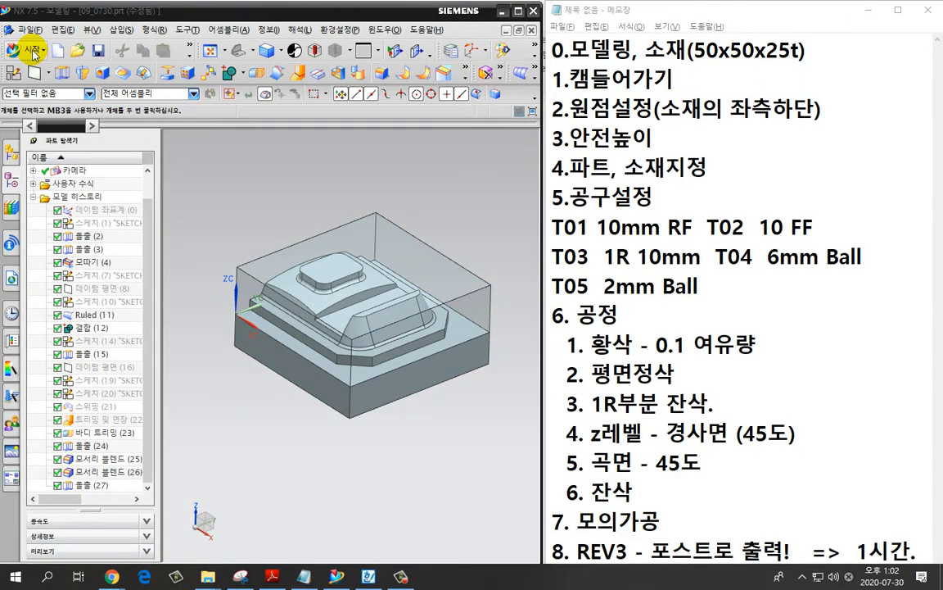
Switch to the Manufacturing application and initialise it with the cam_general session configuration and the mill_contour CAM setup.
{"action": "left_click", "coordinate": [33, 51]}
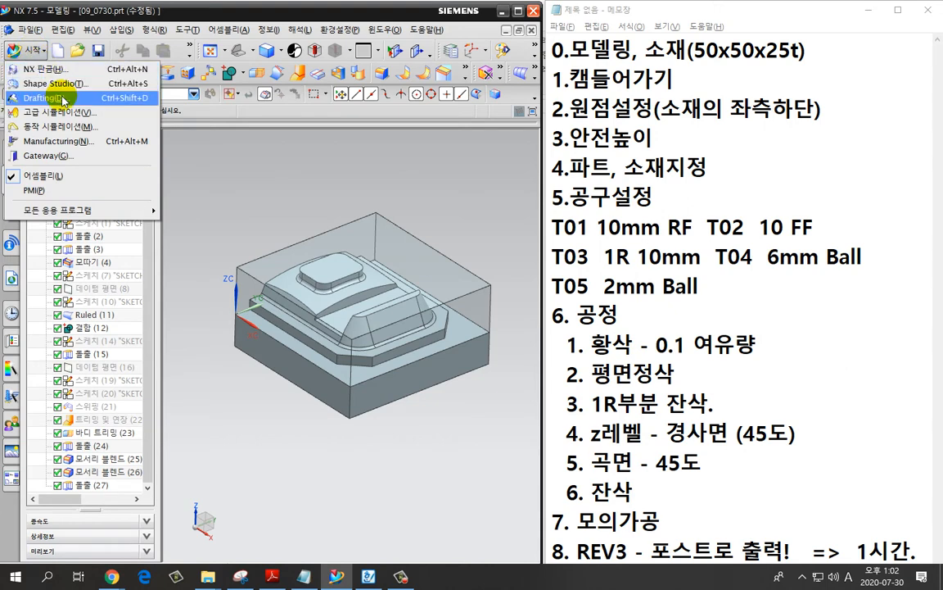
{"action": "left_click", "coordinate": [75, 141]}
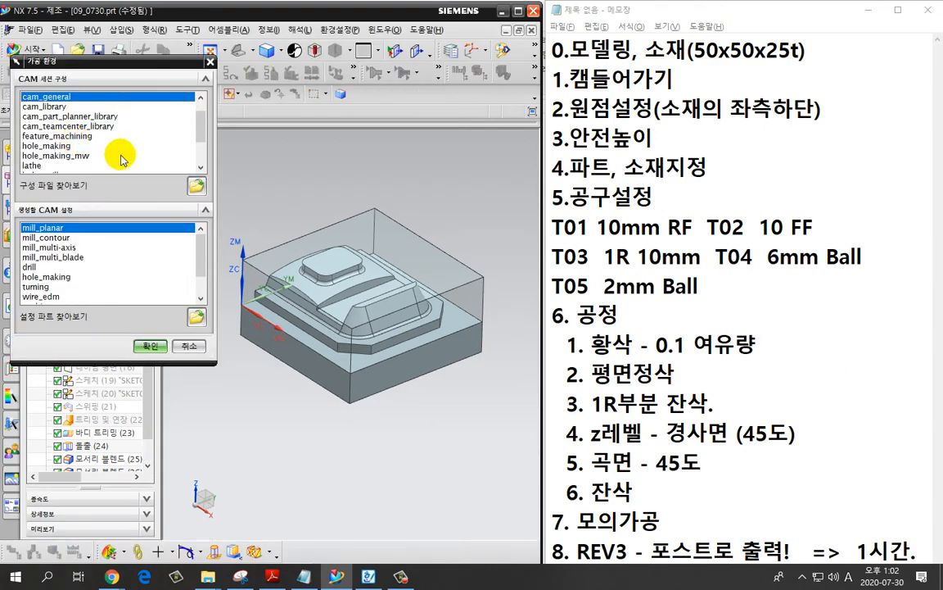
{"action": "key", "text": "ctrl+2"}
{"action": "mouse_move", "coordinate": [177, 247]}
{"action": "left_mouse_down"}
{"action": "mouse_move", "coordinate": [23, 172]}
{"action": "mouse_move", "coordinate": [135, 75]}
{"action": "mouse_move", "coordinate": [167, 237]}
{"action": "mouse_move", "coordinate": [105, 78]}
{"action": "mouse_move", "coordinate": [107, 47]}
{"action": "left_mouse_up"}
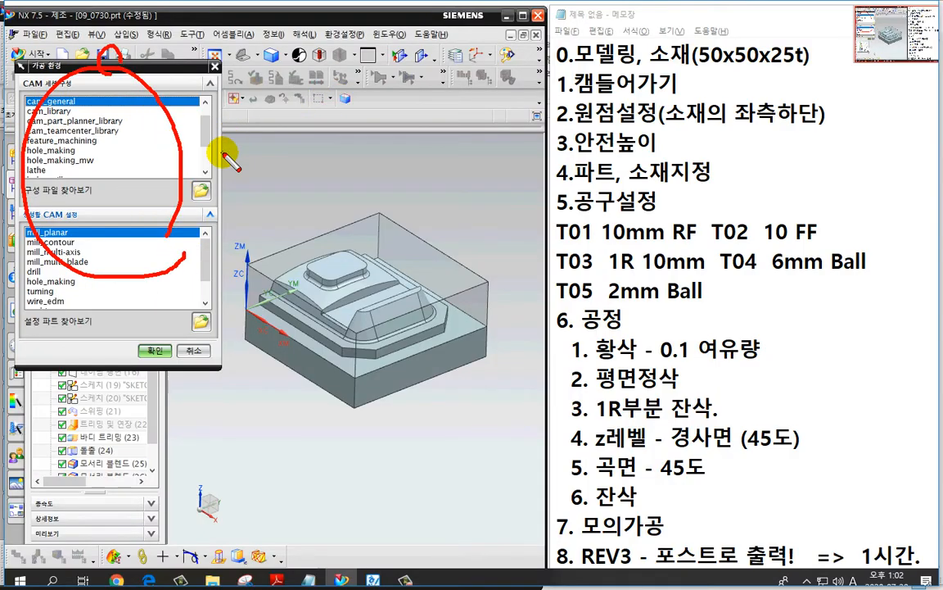
{"action": "key", "text": "Escape"}
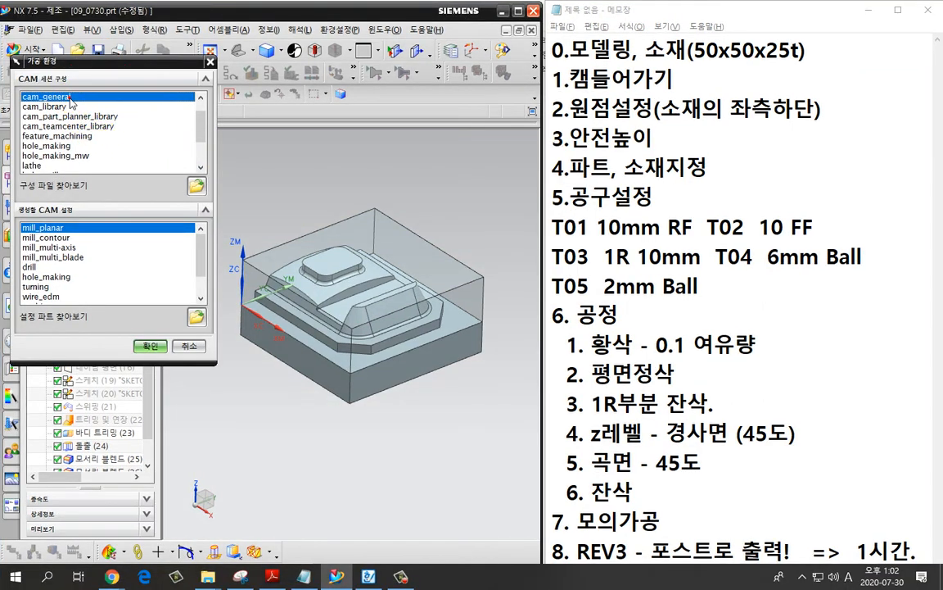
{"action": "left_click", "coordinate": [79, 239]}
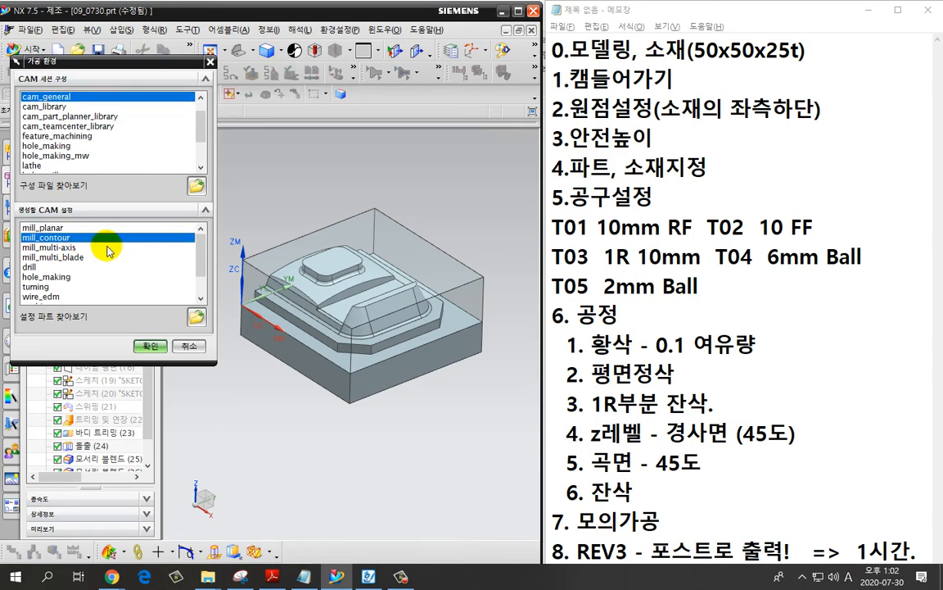
{"action": "key", "text": "ctrl+1"}
{"action": "mouse_move", "coordinate": [50, 97]}
{"action": "left_mouse_down"}
{"action": "mouse_move", "coordinate": [78, 75]}
{"action": "mouse_move", "coordinate": [73, 105]}
{"action": "left_mouse_up"}
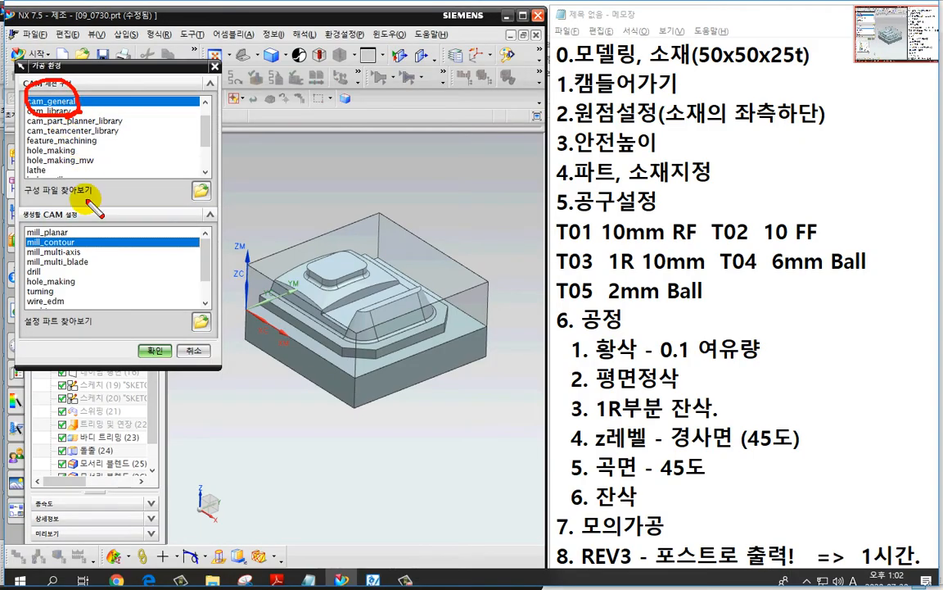
{"action": "mouse_move", "coordinate": [82, 234]}
{"action": "left_mouse_down"}
{"action": "mouse_move", "coordinate": [33, 246]}
{"action": "mouse_move", "coordinate": [88, 259]}
{"action": "left_mouse_up"}
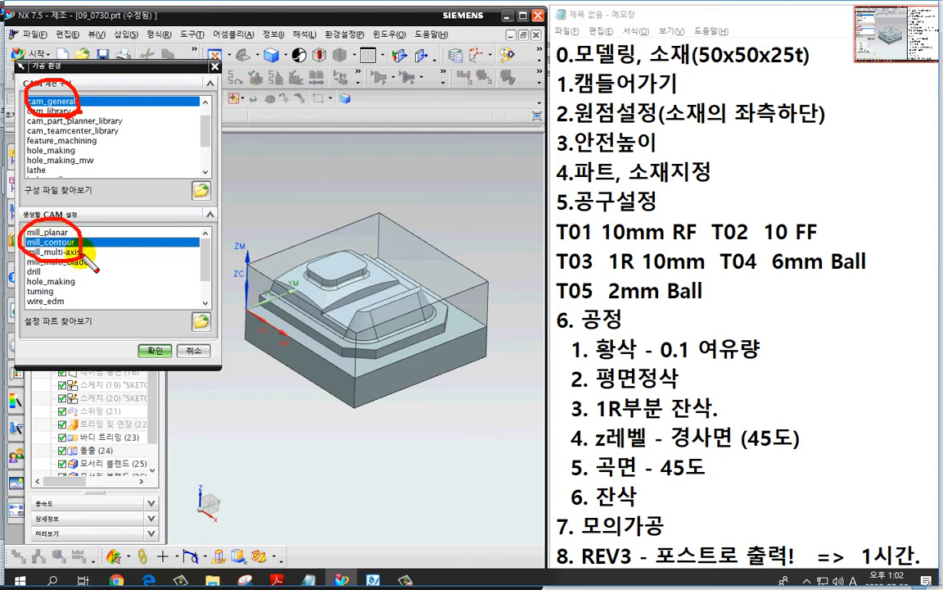
{"action": "key", "text": "Escape"}
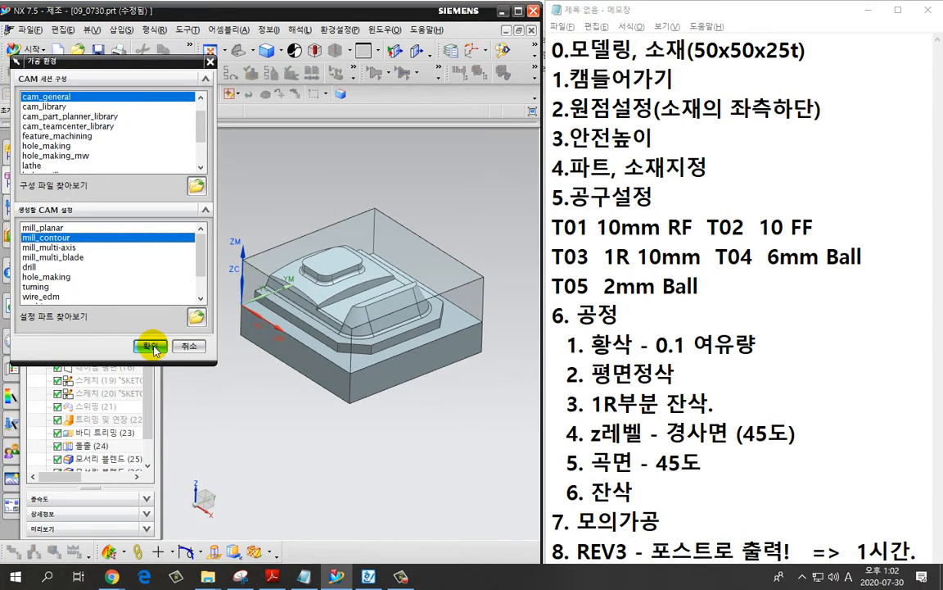
{"action": "left_click", "coordinate": [153, 348]}
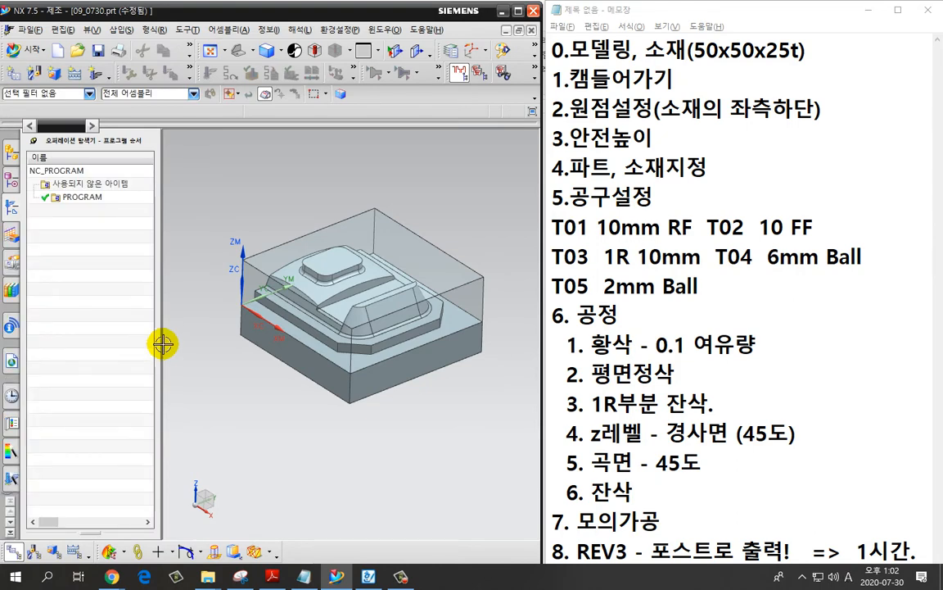
{"action": "key", "text": "ctrl+1"}
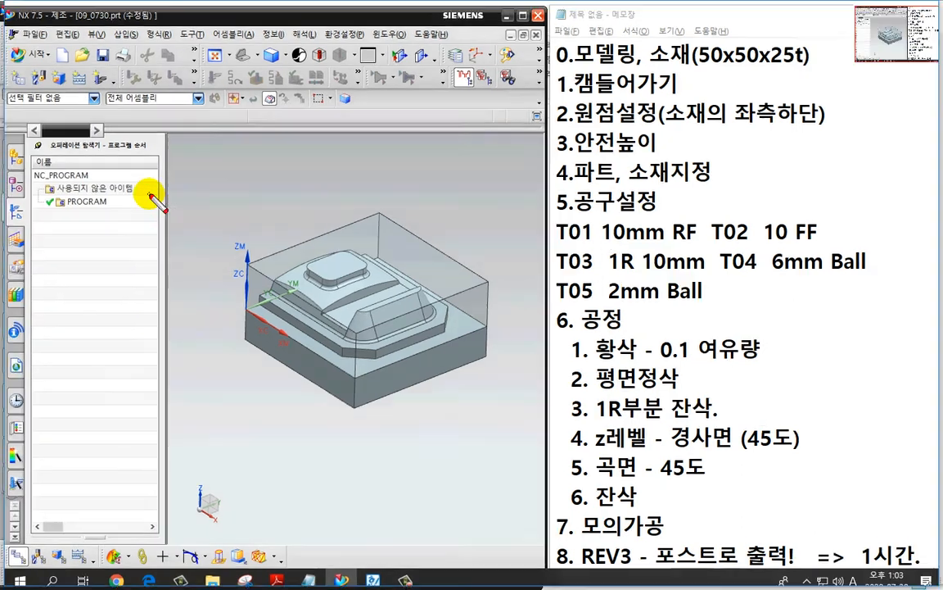
{"action": "mouse_move", "coordinate": [144, 191]}
{"action": "left_mouse_down"}
{"action": "mouse_move", "coordinate": [101, 237]}
{"action": "mouse_move", "coordinate": [123, 246]}
{"action": "left_mouse_up"}
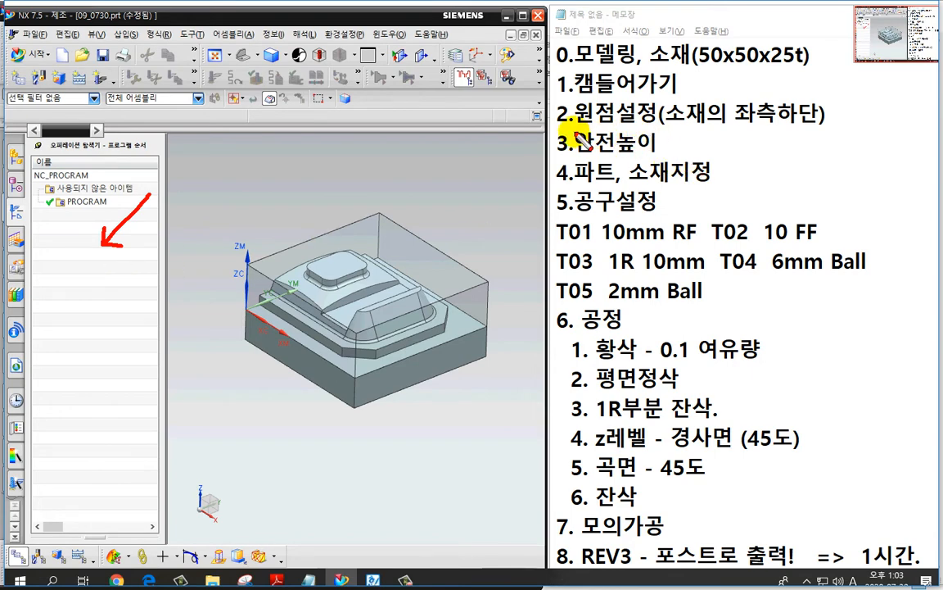
{"action": "left_click_drag", "start_coordinate": [572, 129], "coordinate": [659, 127]}
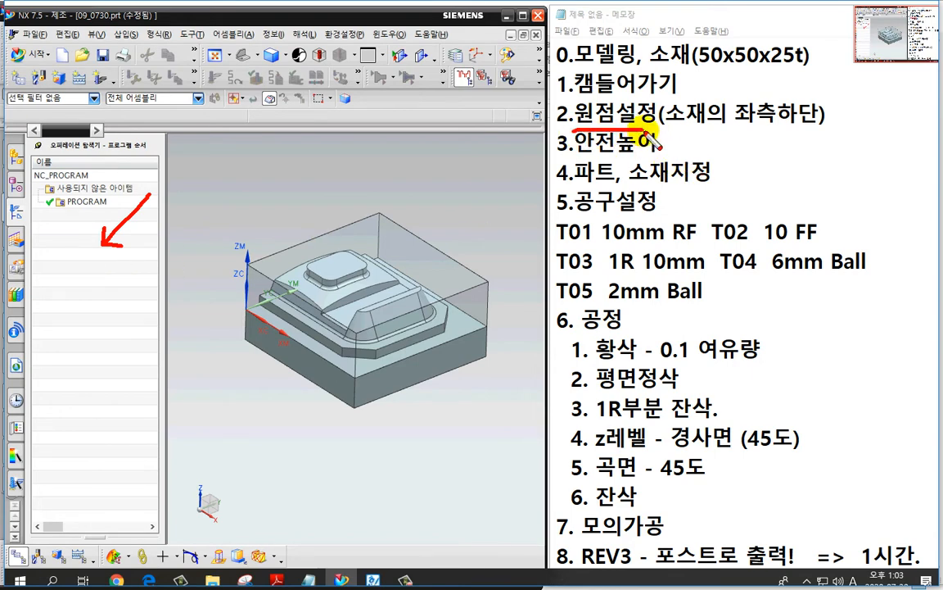
{"action": "key", "text": "Escape"}
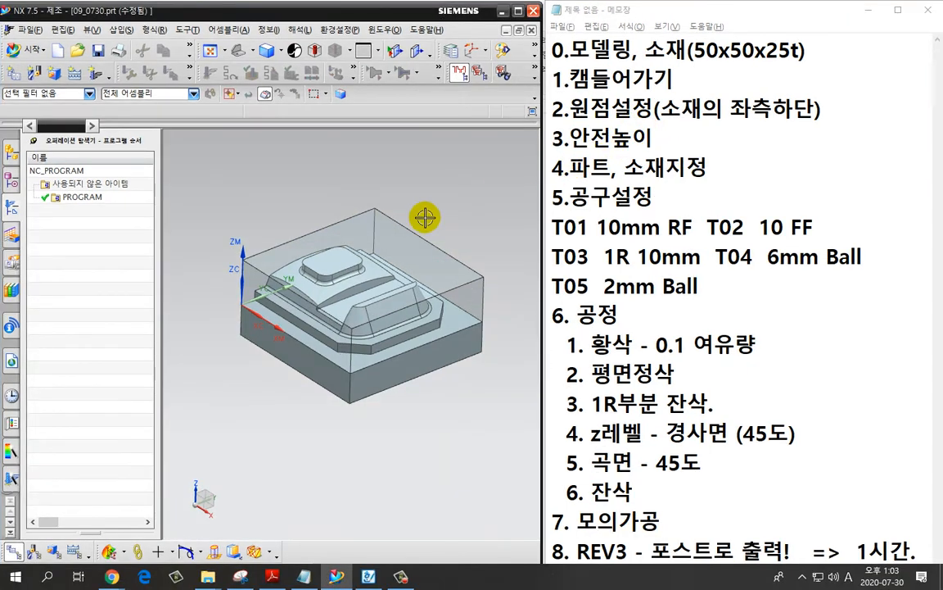
Switch the Operation Navigator from the program order to the geometry view (지오메트리 뷰).
{"action": "right_click", "coordinate": [93, 226]}
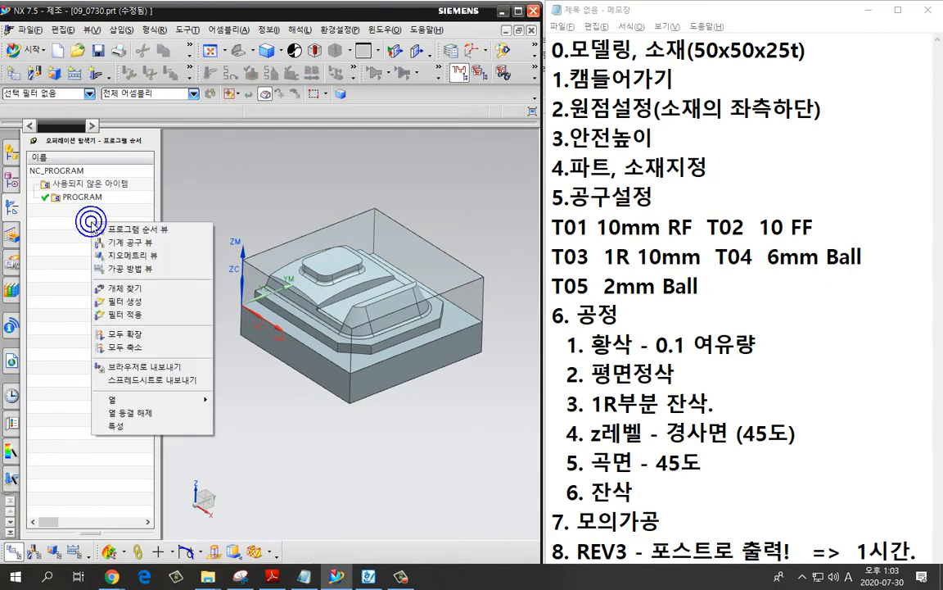
{"action": "left_click", "coordinate": [124, 257]}
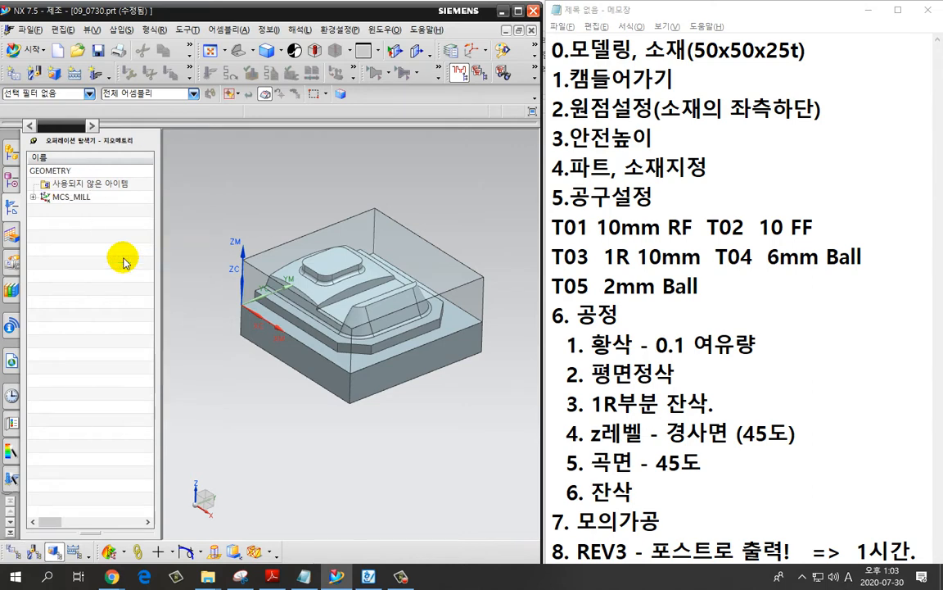
{"action": "mouse_move", "coordinate": [326, 439]}
{"action": "middle_mouse_down"}
{"action": "mouse_move", "coordinate": [327, 427]}
{"action": "mouse_move", "coordinate": [316, 430]}
{"action": "mouse_move", "coordinate": [331, 437]}
{"action": "middle_mouse_up"}
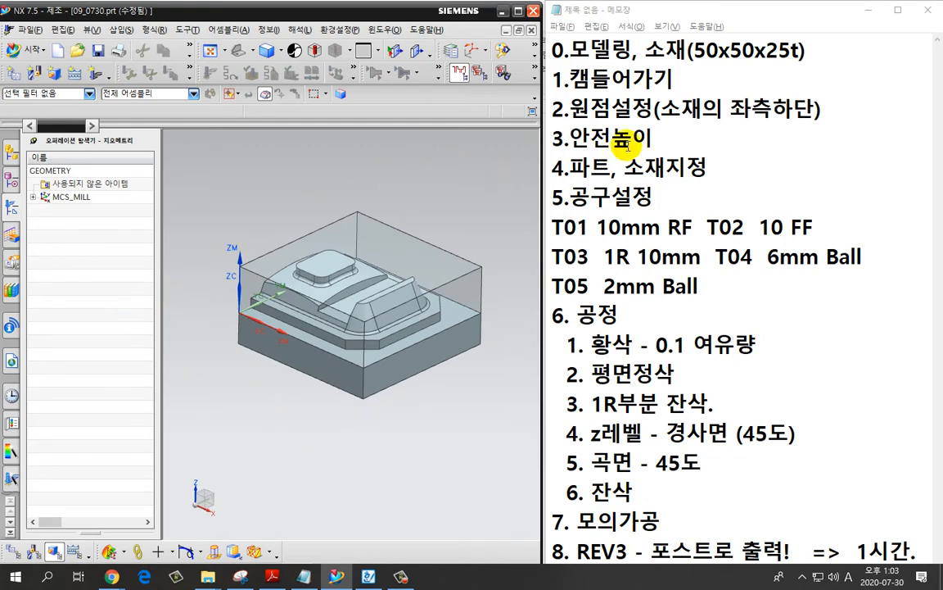
{"action": "key", "text": "ctrl+2"}
{"action": "mouse_move", "coordinate": [565, 127]}
{"action": "left_mouse_down"}
{"action": "mouse_move", "coordinate": [620, 130]}
{"action": "mouse_move", "coordinate": [610, 88]}
{"action": "mouse_move", "coordinate": [657, 129]}
{"action": "left_mouse_up"}
{"action": "mouse_move", "coordinate": [779, 130]}
{"action": "left_mouse_down"}
{"action": "mouse_move", "coordinate": [783, 140]}
{"action": "mouse_move", "coordinate": [659, 110]}
{"action": "mouse_move", "coordinate": [746, 76]}
{"action": "mouse_move", "coordinate": [794, 134]}
{"action": "left_mouse_up"}
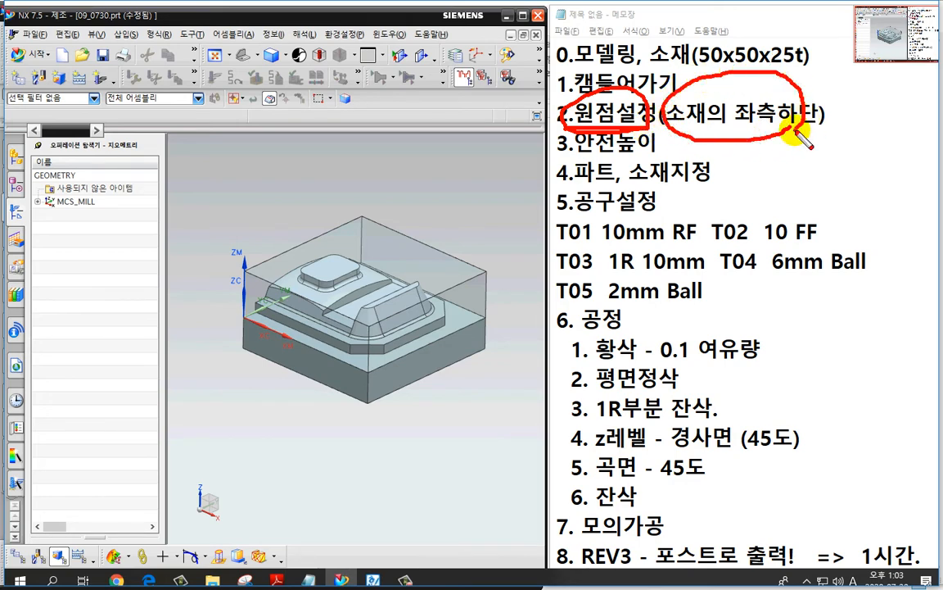
{"action": "key", "text": "Escape"}
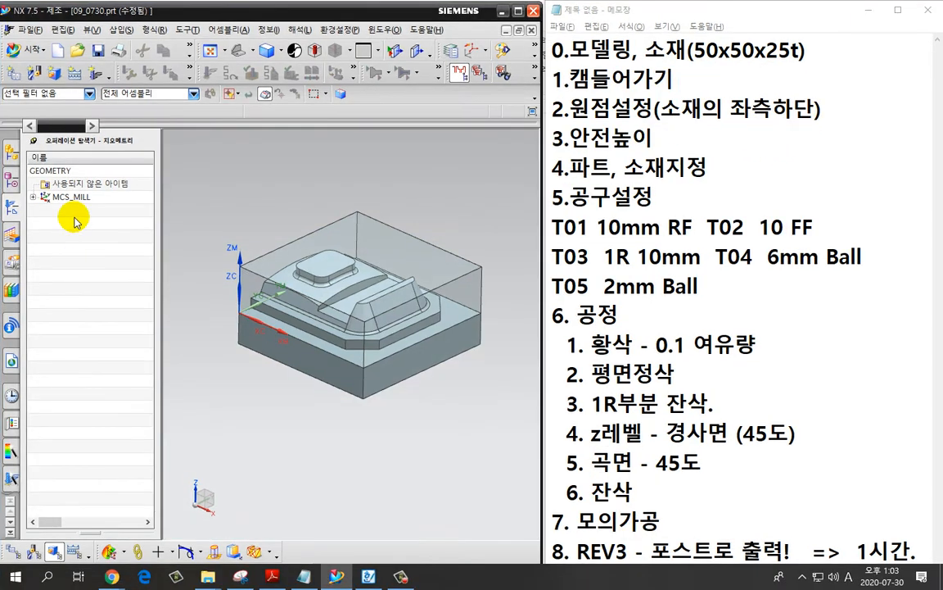
Move the MCS_MILL machine coordinate origin to the block's lower-left bottom corner at X 0, Y 0, Z -10.
{"action": "left_click", "coordinate": [76, 199]}
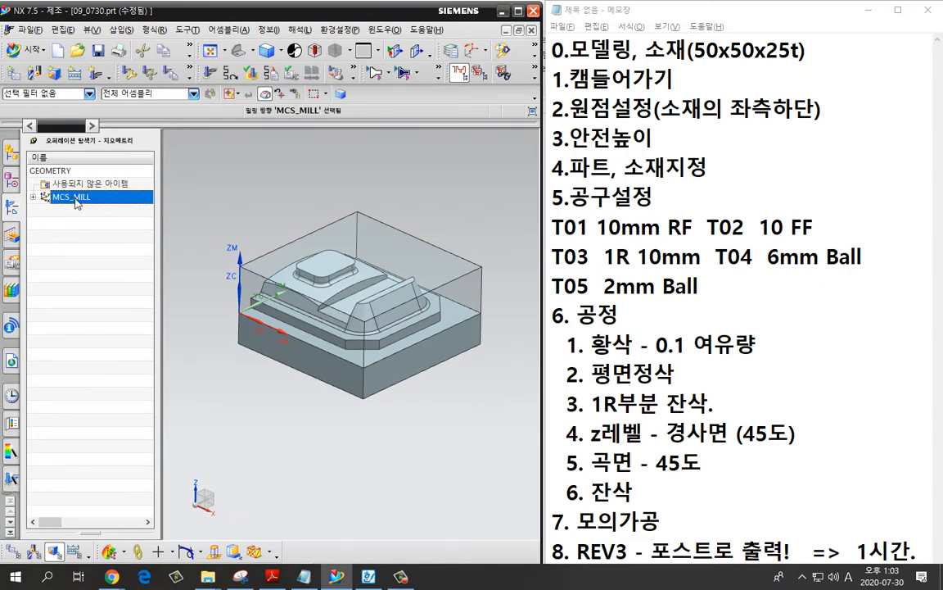
{"action": "double_click", "coordinate": [73, 196]}
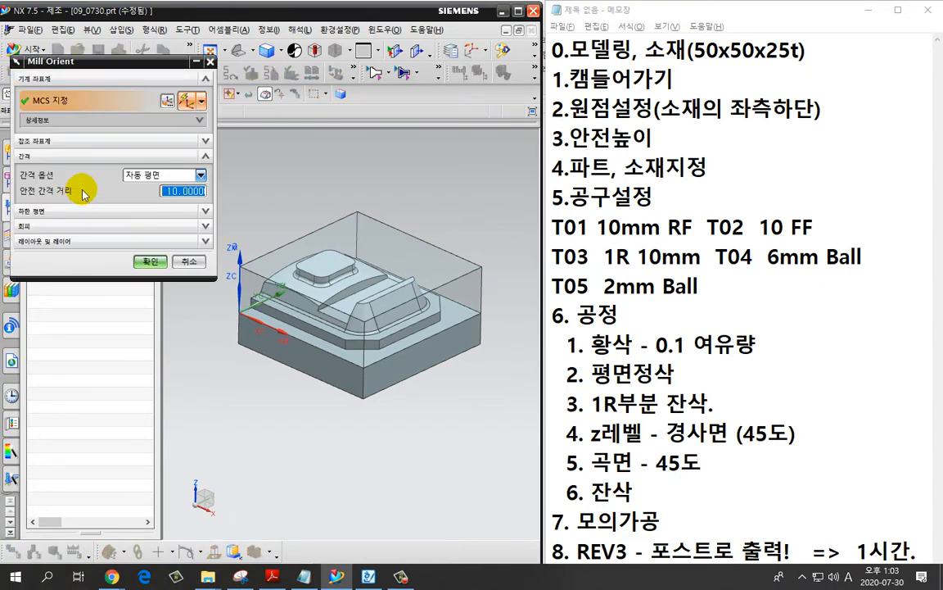
{"action": "left_click", "coordinate": [167, 101]}
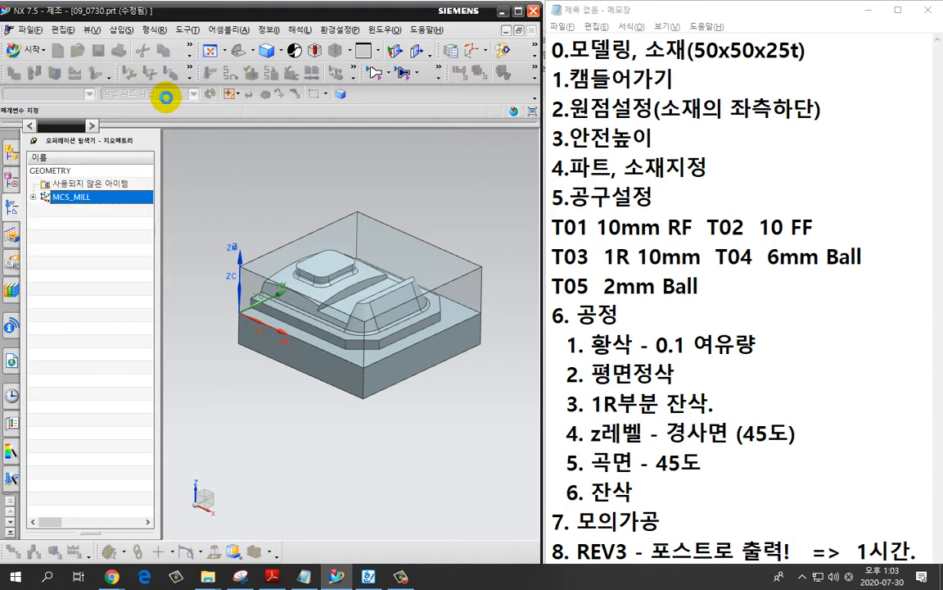
{"action": "scroll", "coordinate": [215, 365], "scroll_direction": "up", "scroll_amount": 4}
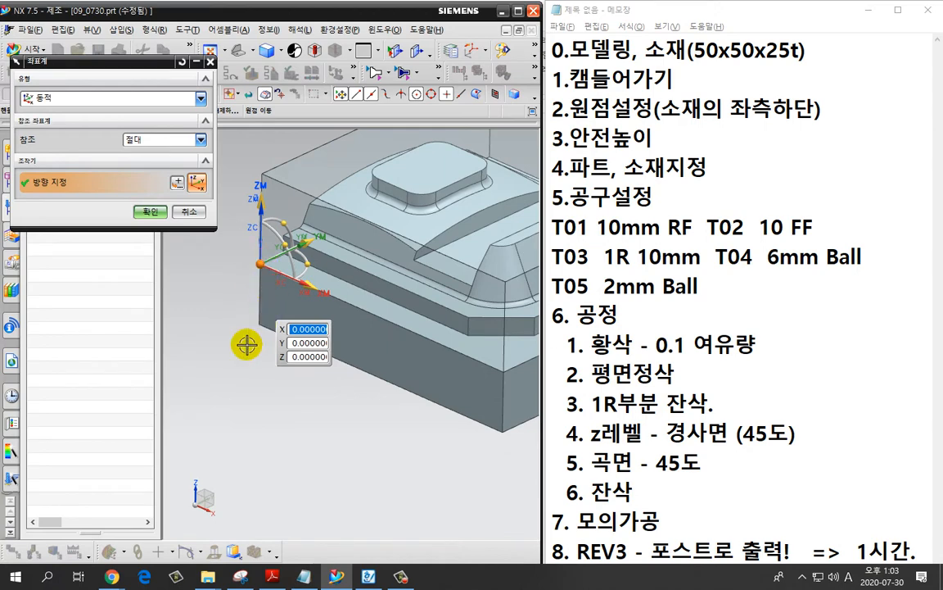
{"action": "scroll", "coordinate": [256, 321], "scroll_direction": "up", "scroll_amount": 2}
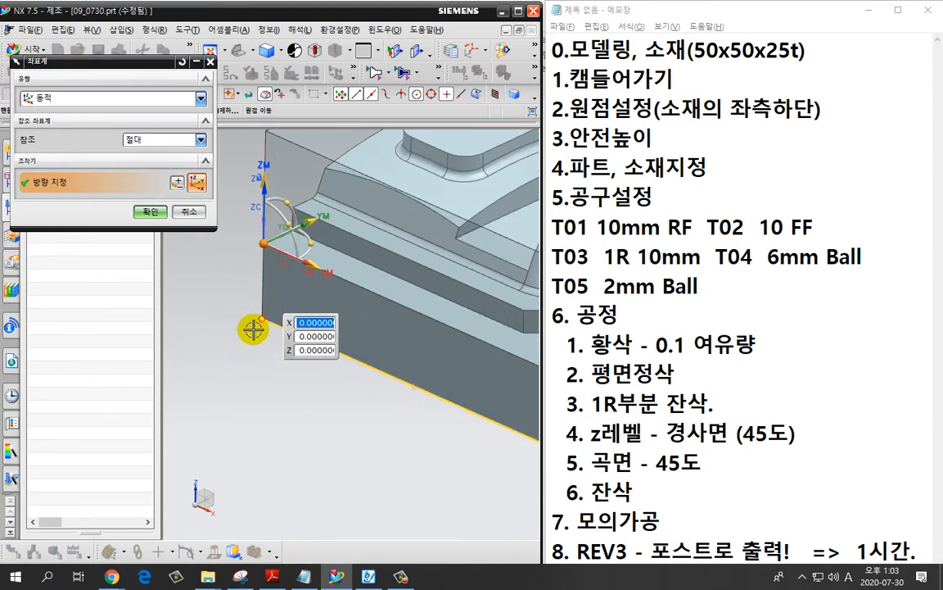
{"action": "left_click", "coordinate": [258, 321]}
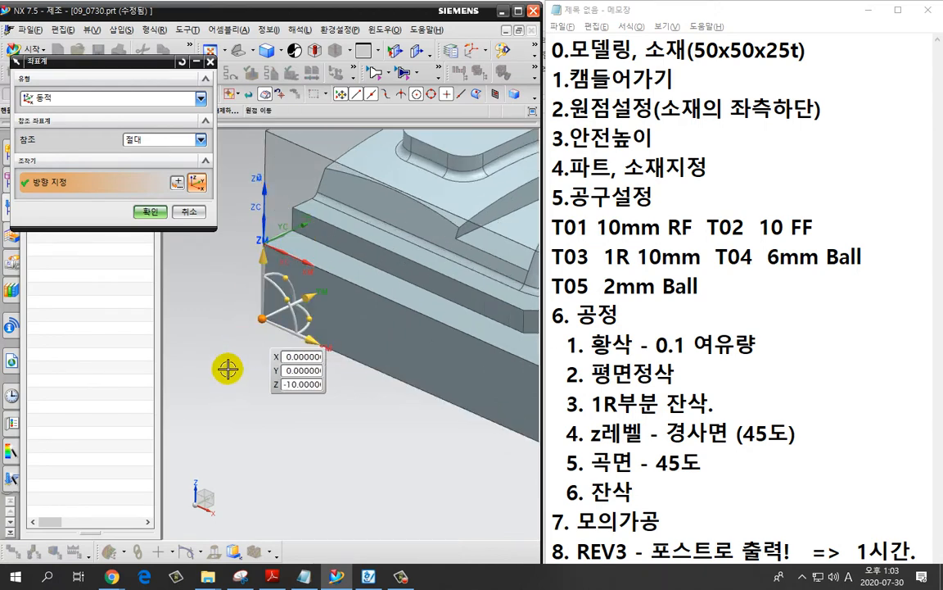
{"action": "left_click", "coordinate": [165, 226]}
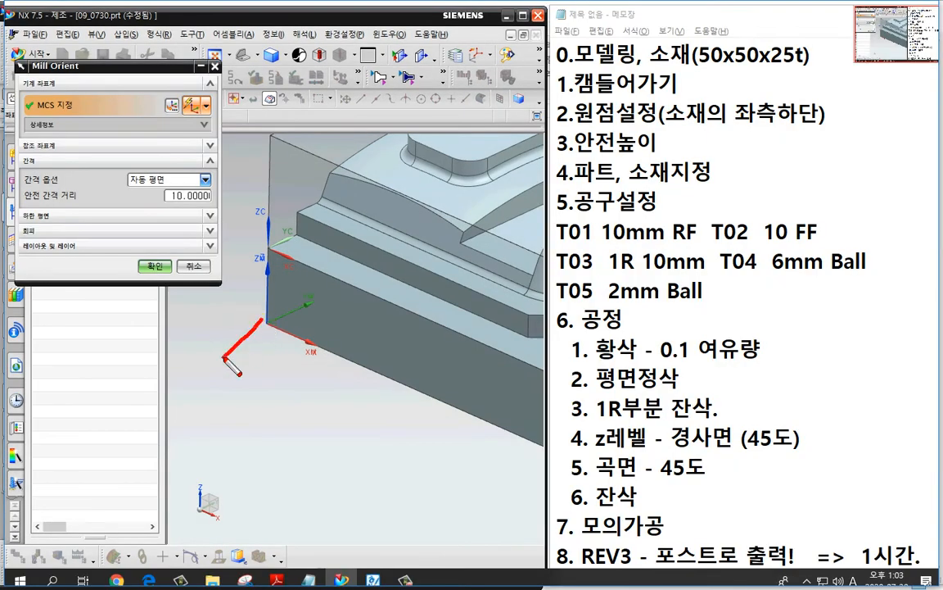
{"action": "left_click_drag", "start_coordinate": [257, 315], "coordinate": [221, 360]}
{"action": "mouse_move", "coordinate": [221, 347]}
{"action": "left_mouse_down"}
{"action": "mouse_move", "coordinate": [221, 362]}
{"action": "mouse_move", "coordinate": [240, 362]}
{"action": "left_mouse_up"}
{"action": "mouse_move", "coordinate": [263, 323]}
{"action": "left_mouse_down"}
{"action": "mouse_move", "coordinate": [228, 302]}
{"action": "mouse_move", "coordinate": [245, 304]}
{"action": "left_mouse_up"}
{"action": "left_click", "coordinate": [288, 408]}
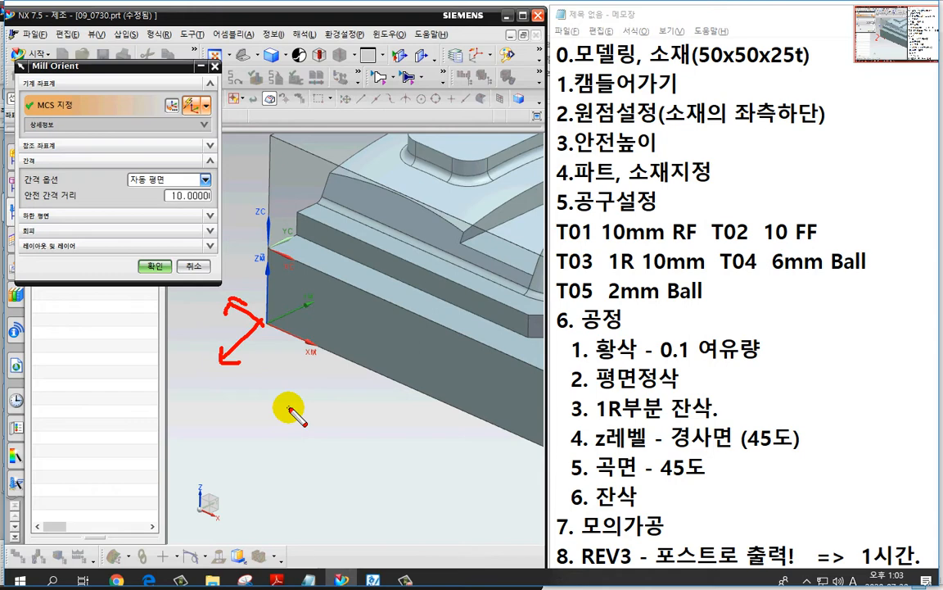
{"action": "key", "text": "Escape"}
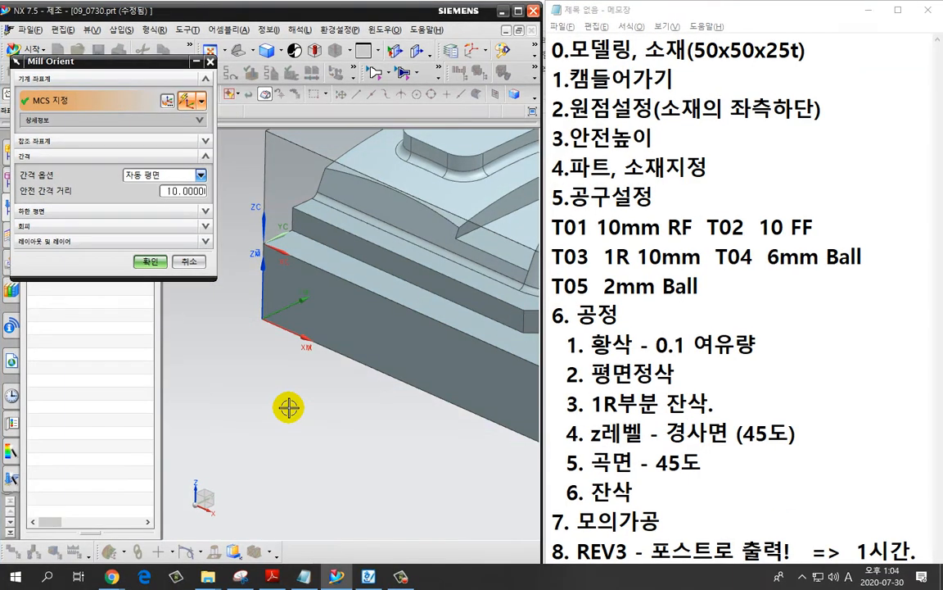
{"action": "scroll", "coordinate": [274, 378], "scroll_direction": "up", "scroll_amount": 2}
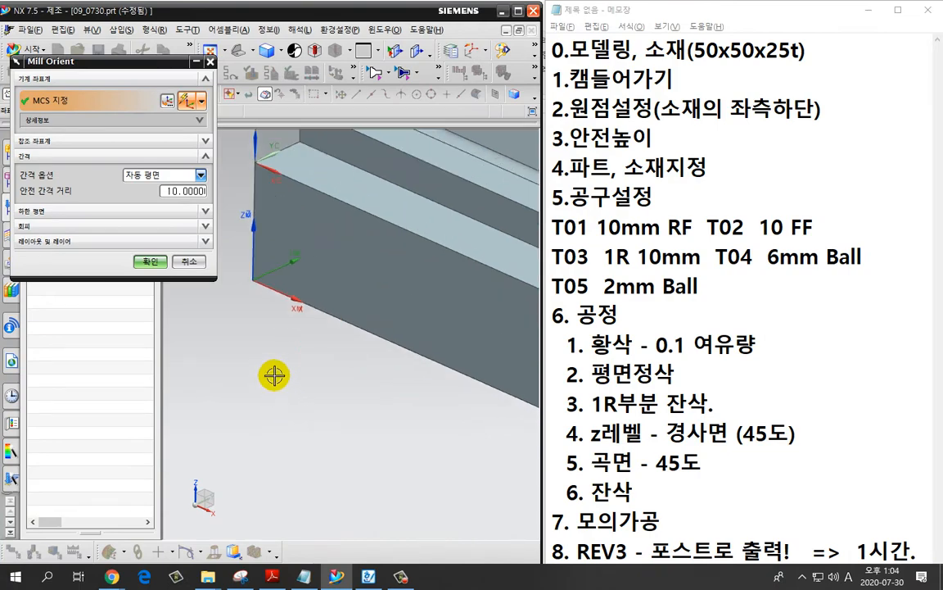
{"action": "key", "text": "ctrl+2"}
{"action": "mouse_move", "coordinate": [267, 318]}
{"action": "left_mouse_down"}
{"action": "mouse_move", "coordinate": [325, 347]}
{"action": "mouse_move", "coordinate": [312, 360]}
{"action": "left_mouse_up"}
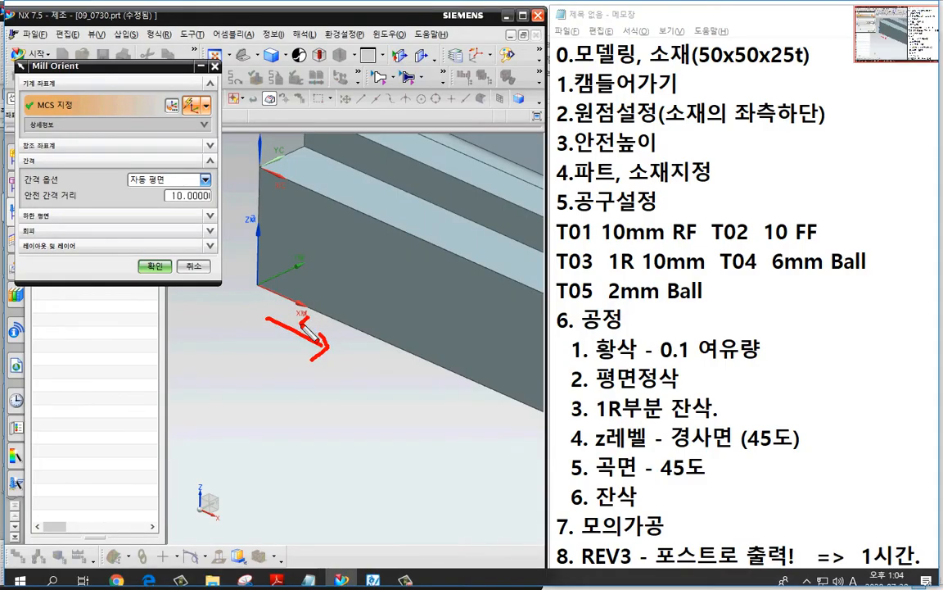
{"action": "mouse_move", "coordinate": [308, 318]}
{"action": "left_mouse_down"}
{"action": "mouse_move", "coordinate": [306, 294]}
{"action": "mouse_move", "coordinate": [297, 324]}
{"action": "left_mouse_up"}
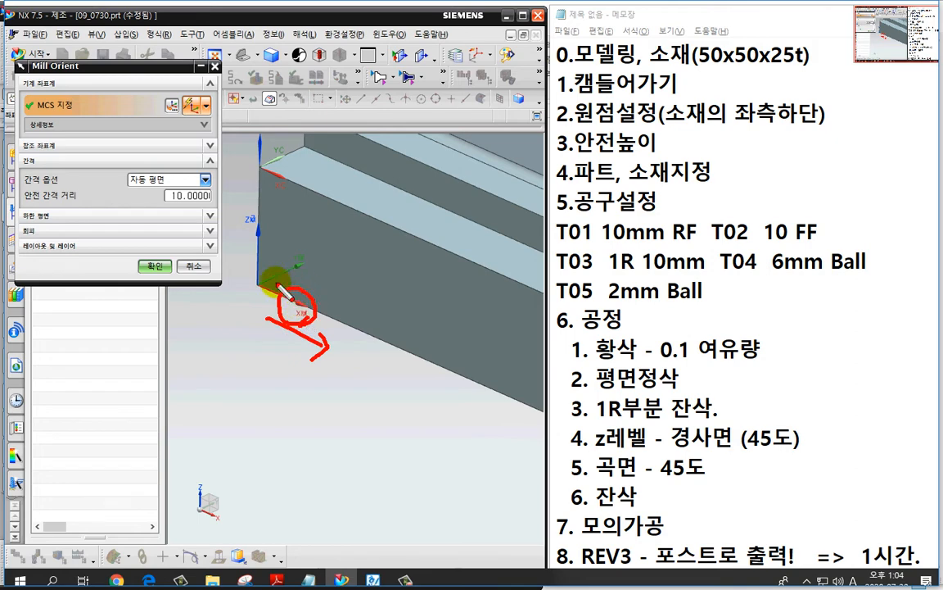
{"action": "mouse_move", "coordinate": [276, 284]}
{"action": "left_mouse_down"}
{"action": "mouse_move", "coordinate": [314, 268]}
{"action": "mouse_move", "coordinate": [315, 277]}
{"action": "mouse_move", "coordinate": [295, 245]}
{"action": "mouse_move", "coordinate": [303, 271]}
{"action": "mouse_move", "coordinate": [257, 247]}
{"action": "mouse_move", "coordinate": [263, 257]}
{"action": "mouse_move", "coordinate": [249, 210]}
{"action": "mouse_move", "coordinate": [267, 244]}
{"action": "left_mouse_up"}
{"action": "key", "text": "Escape"}
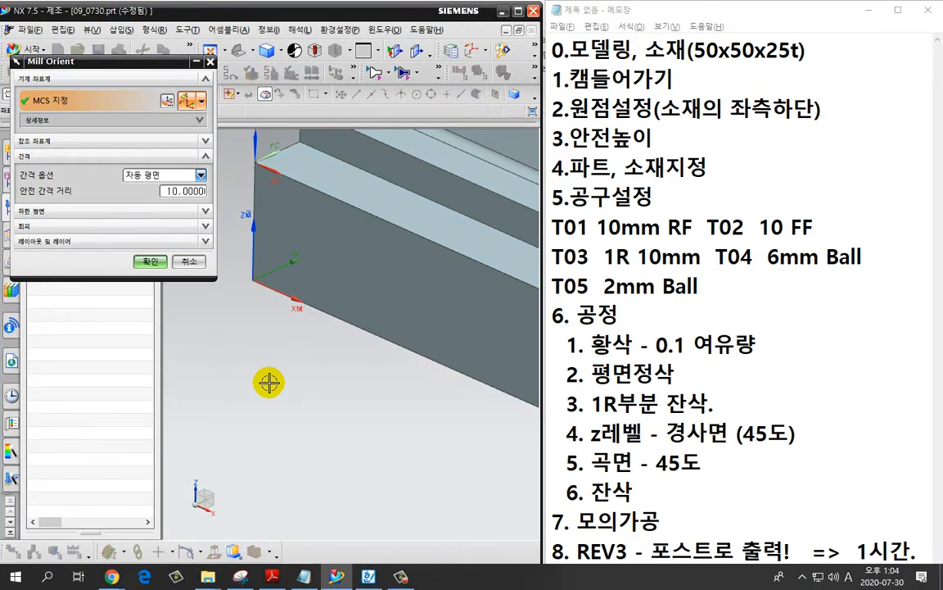
{"action": "key", "text": "ctrl+2"}
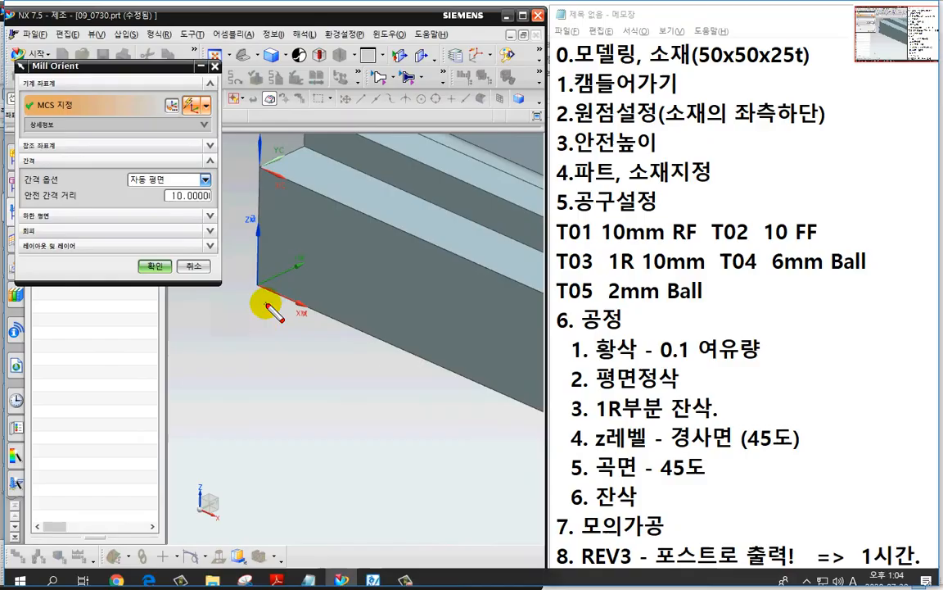
{"action": "mouse_move", "coordinate": [266, 304]}
{"action": "left_mouse_down"}
{"action": "mouse_move", "coordinate": [239, 283]}
{"action": "mouse_move", "coordinate": [269, 281]}
{"action": "mouse_move", "coordinate": [266, 309]}
{"action": "left_mouse_up"}
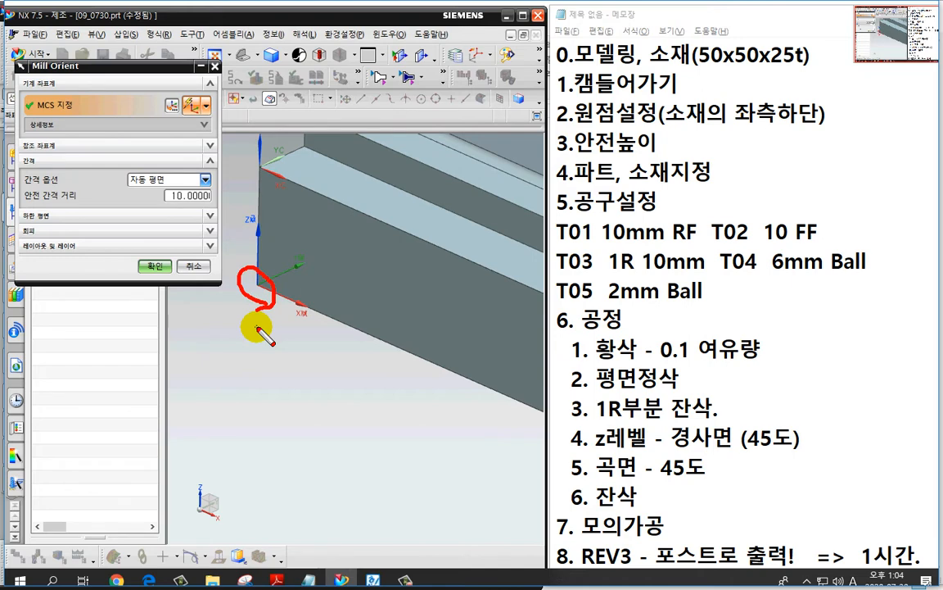
{"action": "left_click_drag", "start_coordinate": [169, 102], "coordinate": [174, 110]}
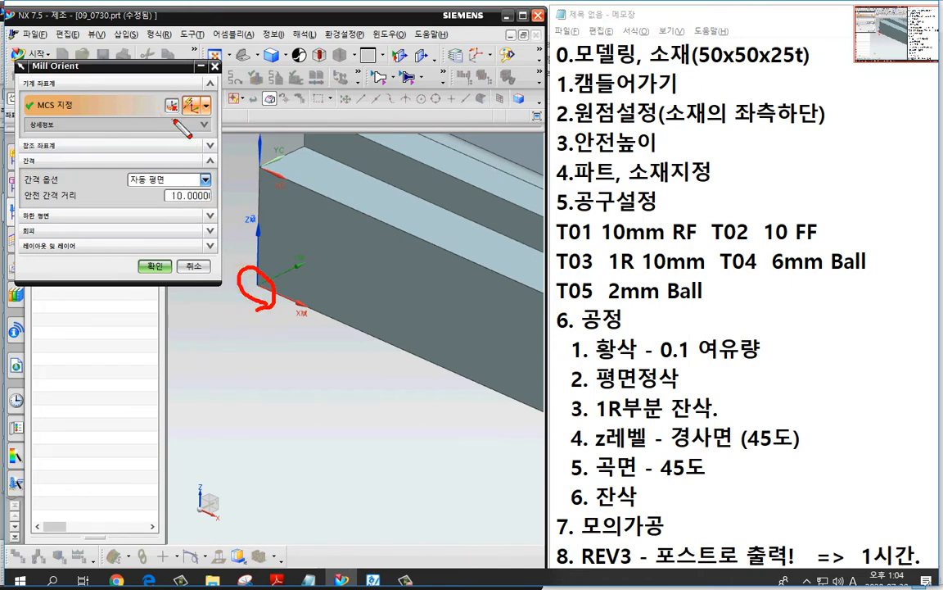
{"action": "key", "text": "Escape"}
Review the MCS_MILL origin and axis orientation in the dynamic coordinate system settings and accept them.
{"action": "left_click", "coordinate": [171, 103]}
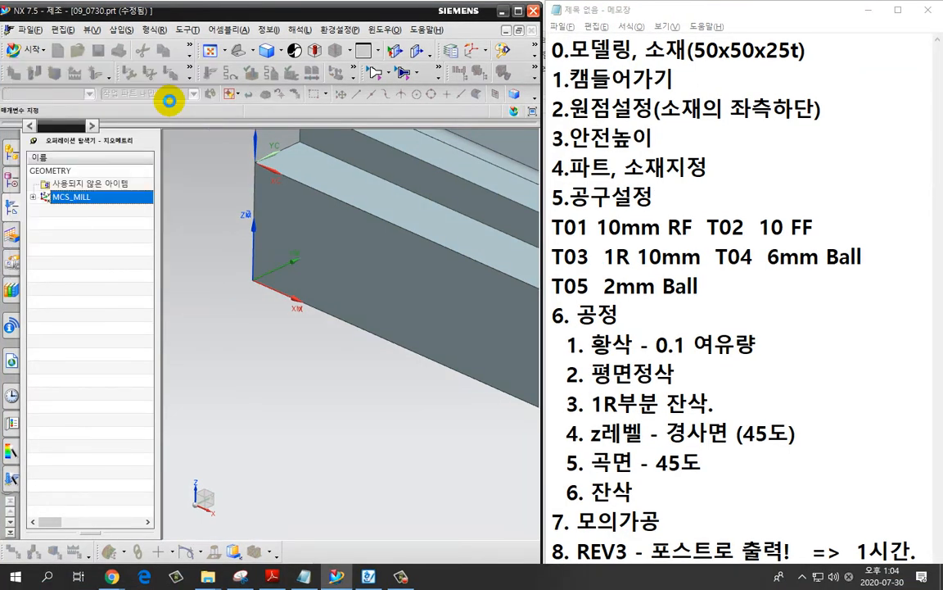
{"action": "key", "text": "ctrl+2"}
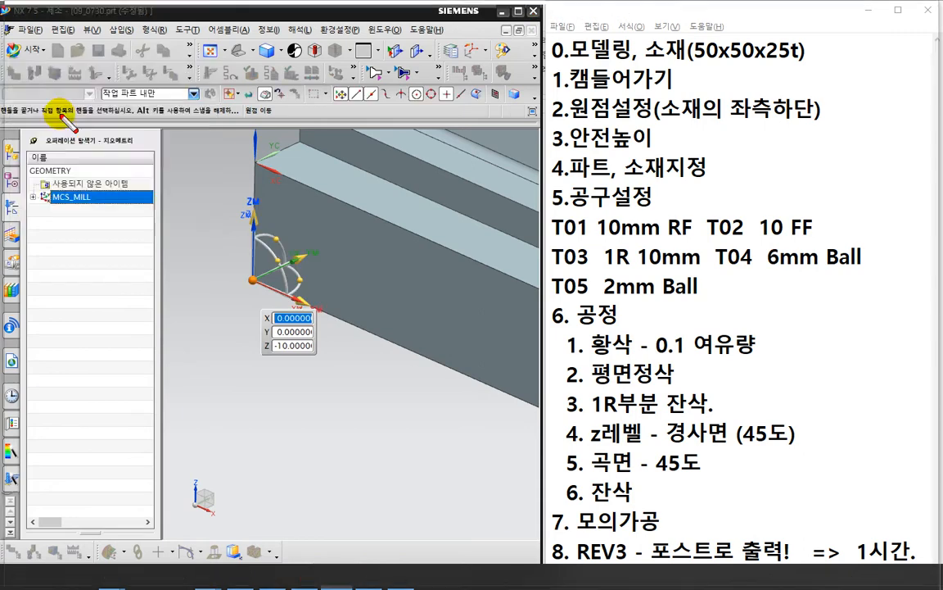
{"action": "mouse_move", "coordinate": [61, 116]}
{"action": "left_mouse_down"}
{"action": "mouse_move", "coordinate": [57, 85]}
{"action": "mouse_move", "coordinate": [54, 115]}
{"action": "left_mouse_up"}
{"action": "key", "text": "Escape"}
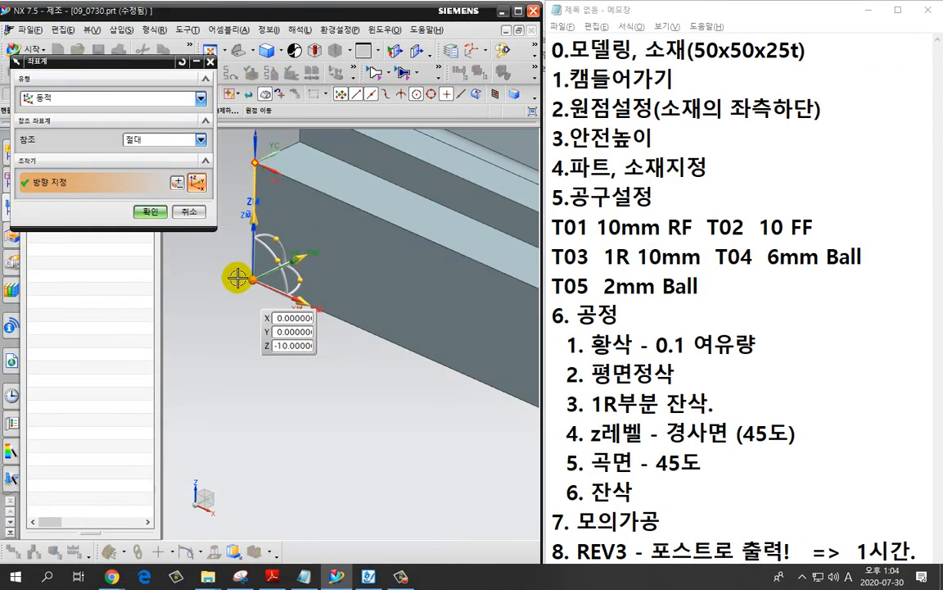
{"action": "left_click_drag", "start_coordinate": [238, 278], "coordinate": [241, 306]}
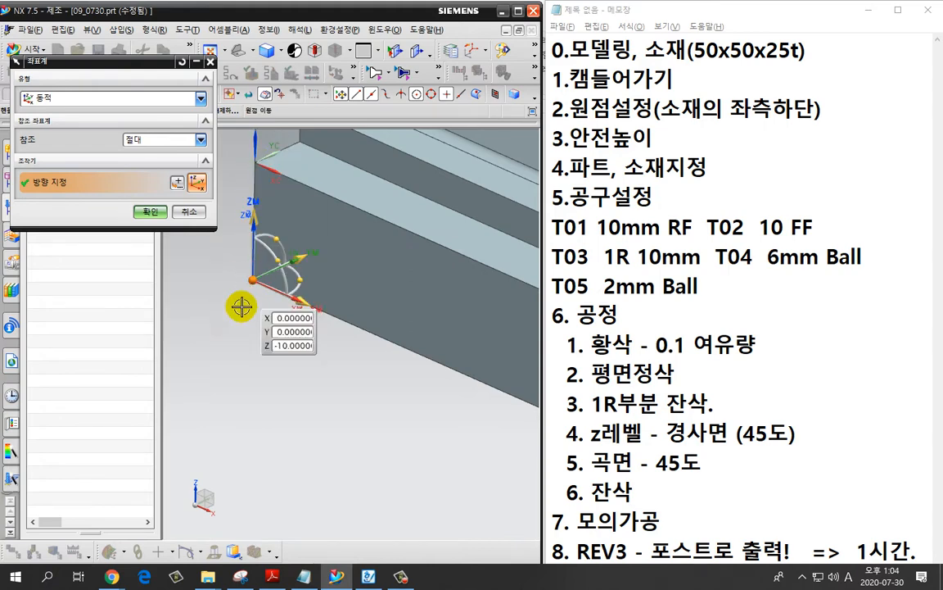
{"action": "left_click", "coordinate": [151, 212]}
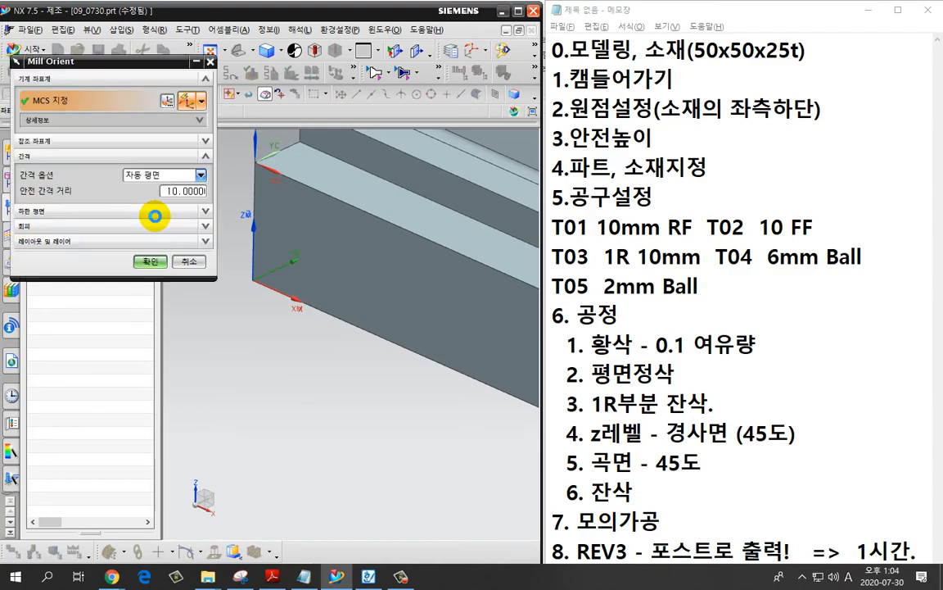
{"action": "key", "text": "ctrl+2"}
{"action": "mouse_move", "coordinate": [295, 339]}
{"action": "left_mouse_down"}
{"action": "mouse_move", "coordinate": [292, 298]}
{"action": "mouse_move", "coordinate": [307, 338]}
{"action": "mouse_move", "coordinate": [295, 339]}
{"action": "left_mouse_up"}
{"action": "mouse_move", "coordinate": [312, 273]}
{"action": "left_mouse_down"}
{"action": "mouse_move", "coordinate": [305, 243]}
{"action": "mouse_move", "coordinate": [306, 261]}
{"action": "left_mouse_up"}
{"action": "left_click_drag", "start_coordinate": [249, 215], "coordinate": [269, 246]}
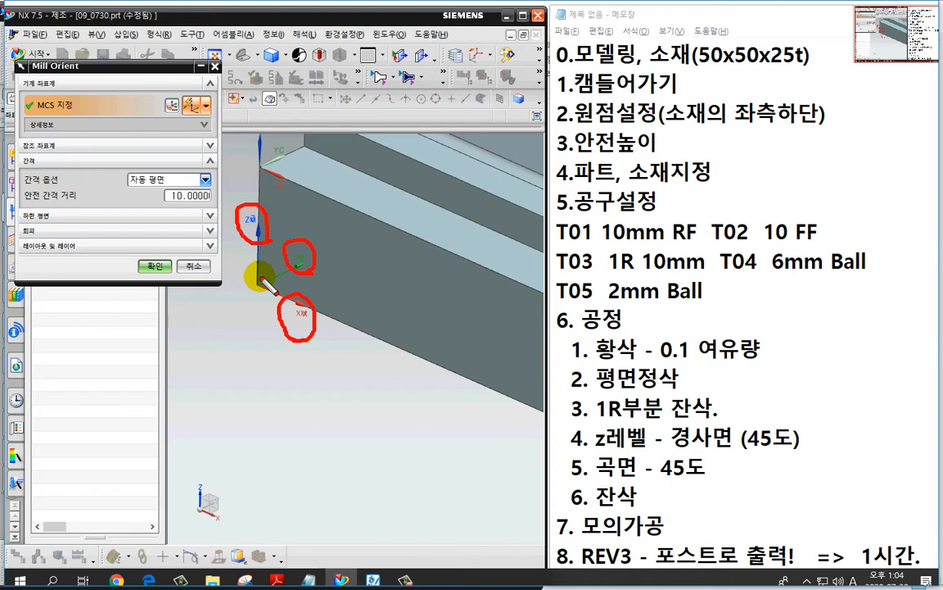
{"action": "key", "text": "Escape"}
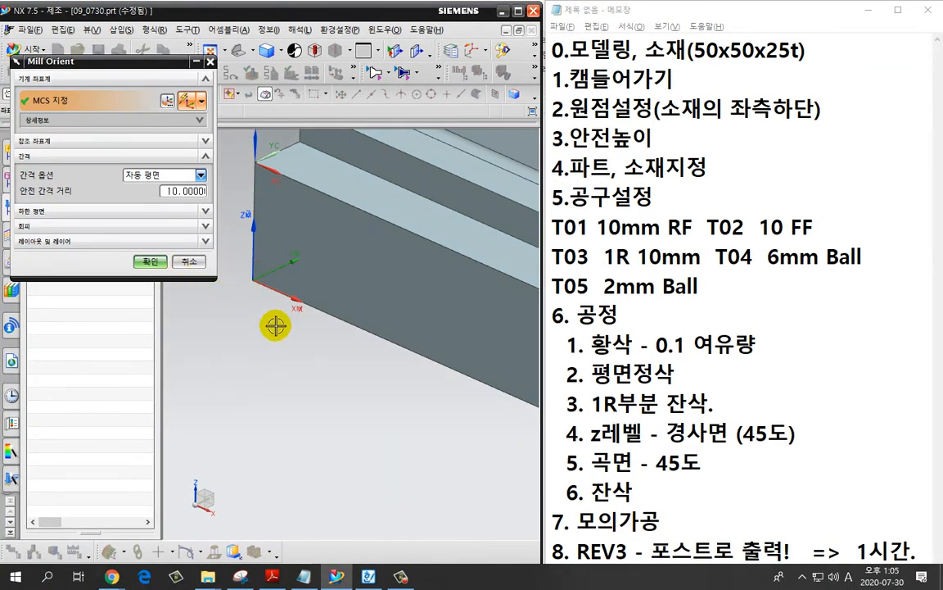
Switch to the Notepad checklist and add "(Z100.)" to the safe height (안전높이) line.
{"action": "key", "text": "ctrl+2"}
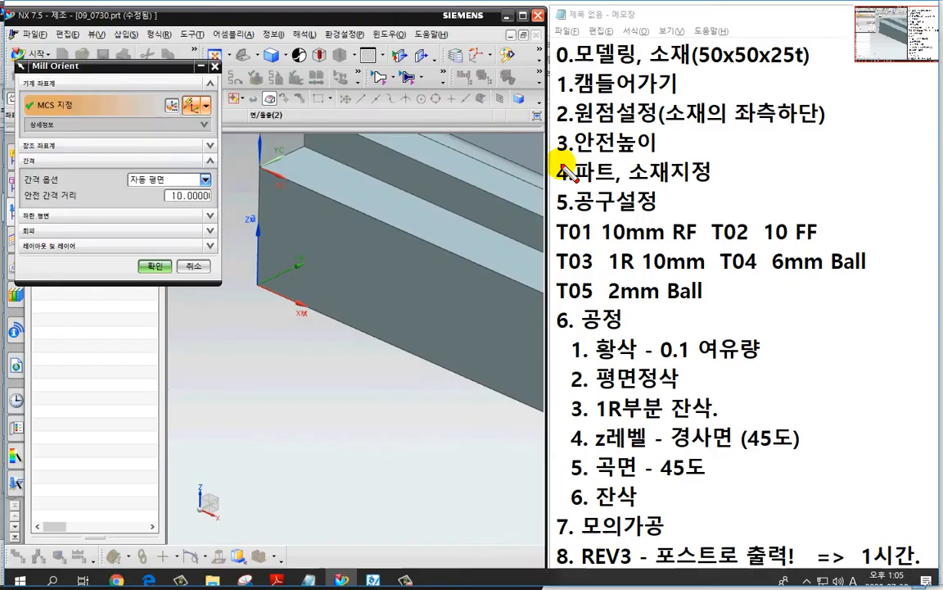
{"action": "left_click_drag", "start_coordinate": [551, 163], "coordinate": [656, 161]}
{"action": "key", "text": "Escape"}
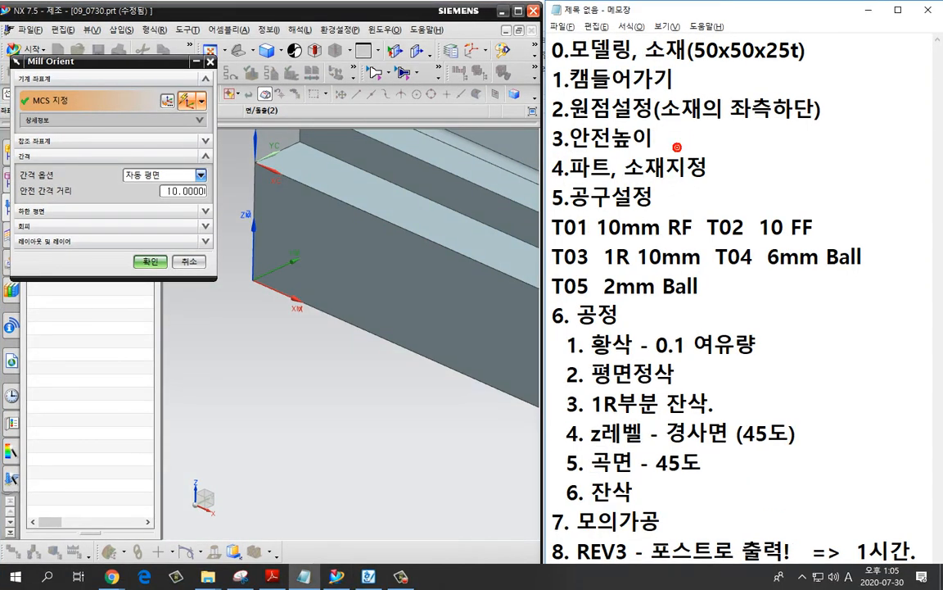
{"action": "type", "text": "(Z100.)"}
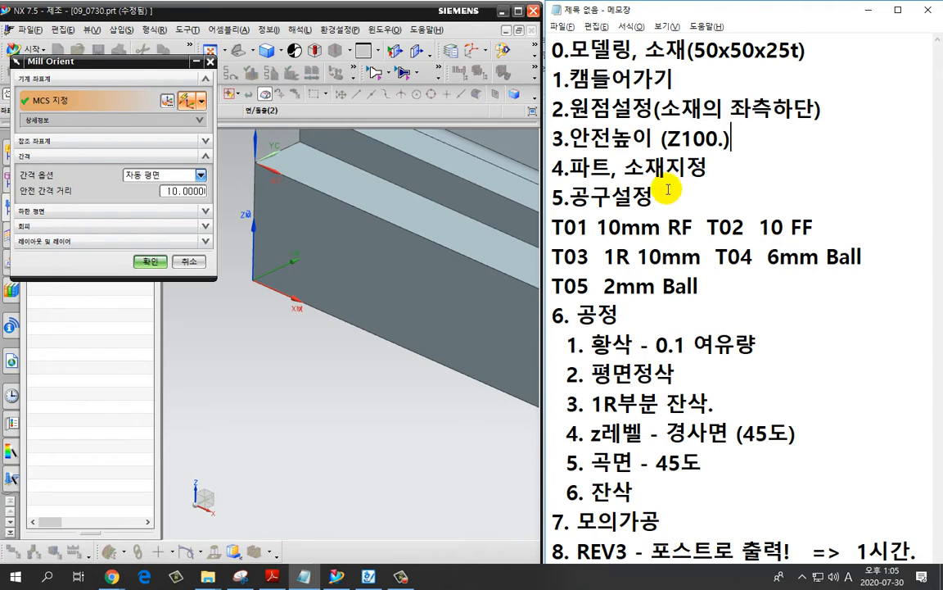
Set the MCS_MILL clearance option to plane (평면), based on the stock block's top face with an offset of 100-25 mm.
{"action": "scroll", "coordinate": [309, 407], "scroll_direction": "up", "scroll_amount": 4}
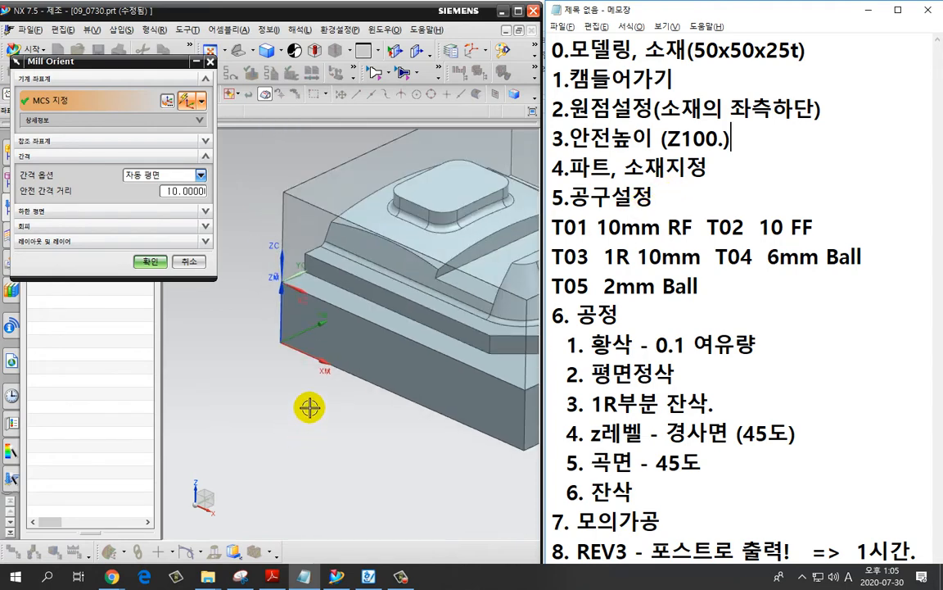
{"action": "scroll", "coordinate": [310, 406], "scroll_direction": "up", "scroll_amount": 2}
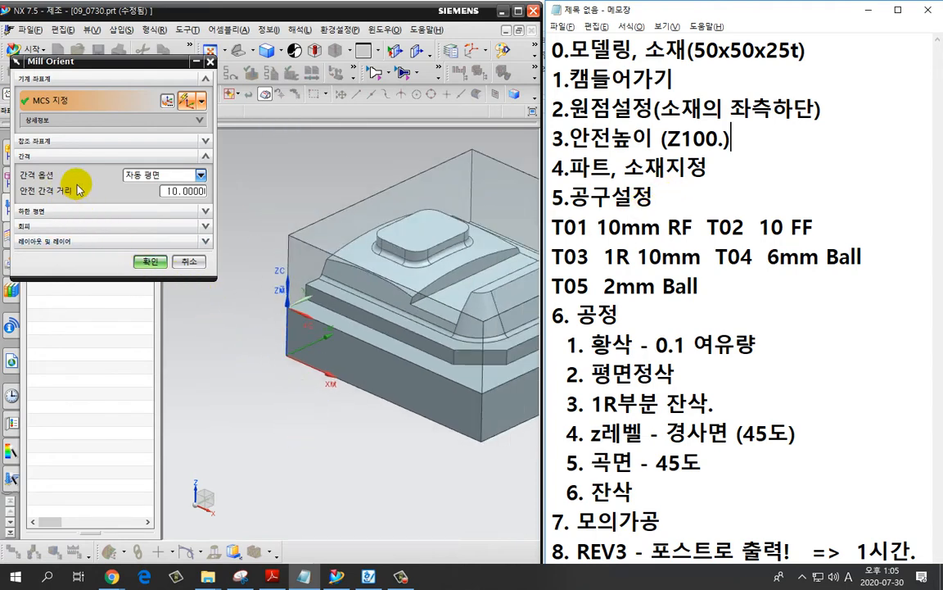
{"action": "left_click", "coordinate": [146, 181]}
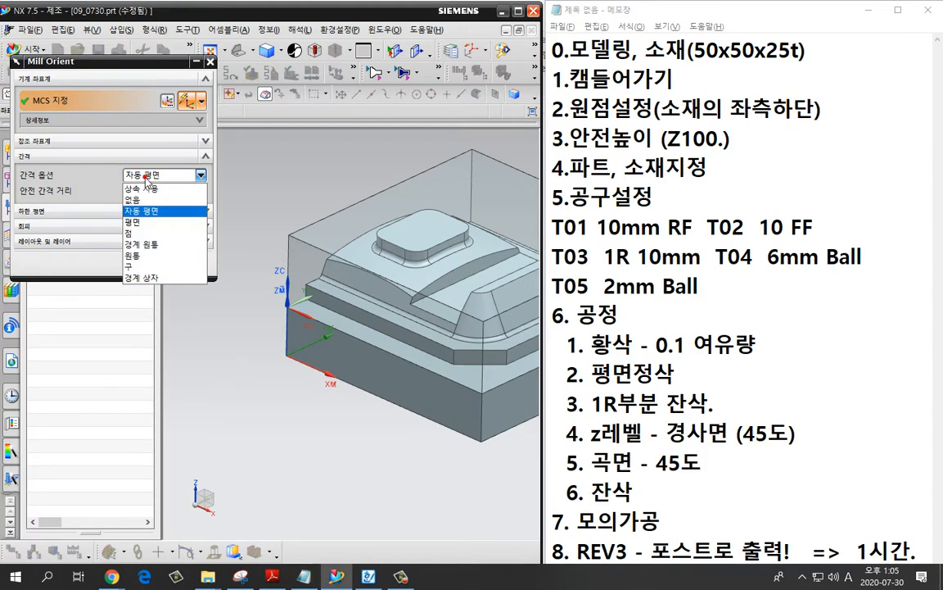
{"action": "left_click", "coordinate": [144, 222]}
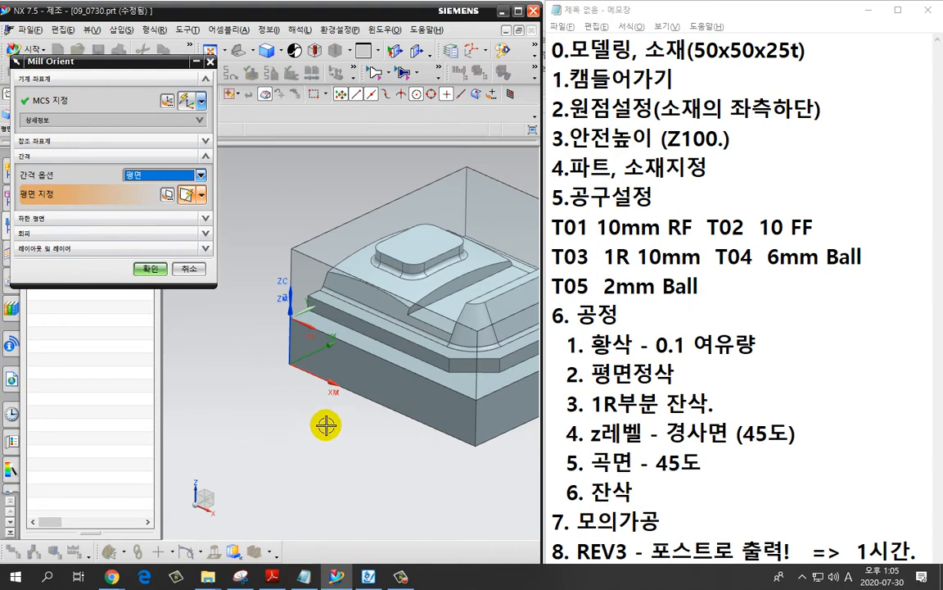
{"action": "left_click", "coordinate": [340, 224]}
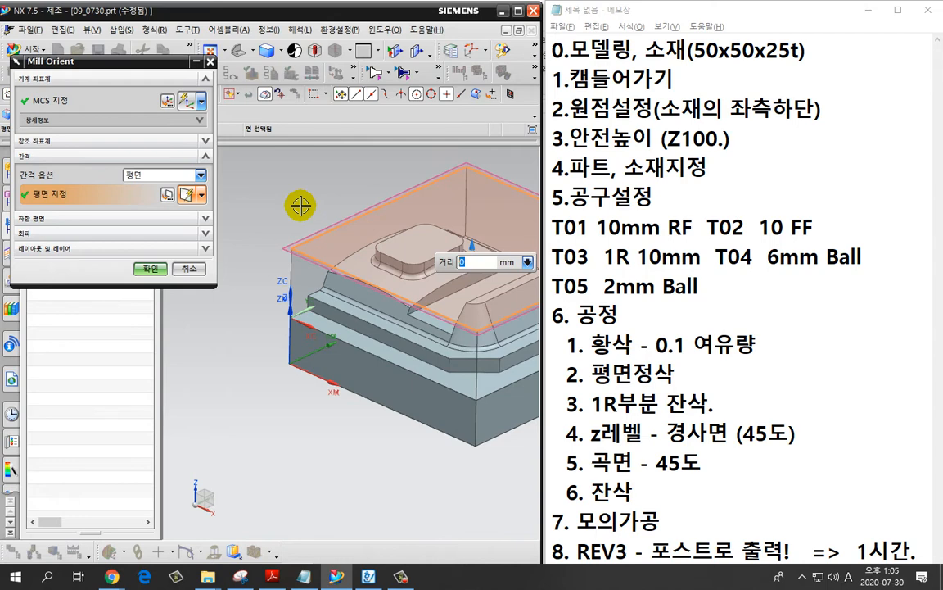
{"action": "type", "text": "100-25"}
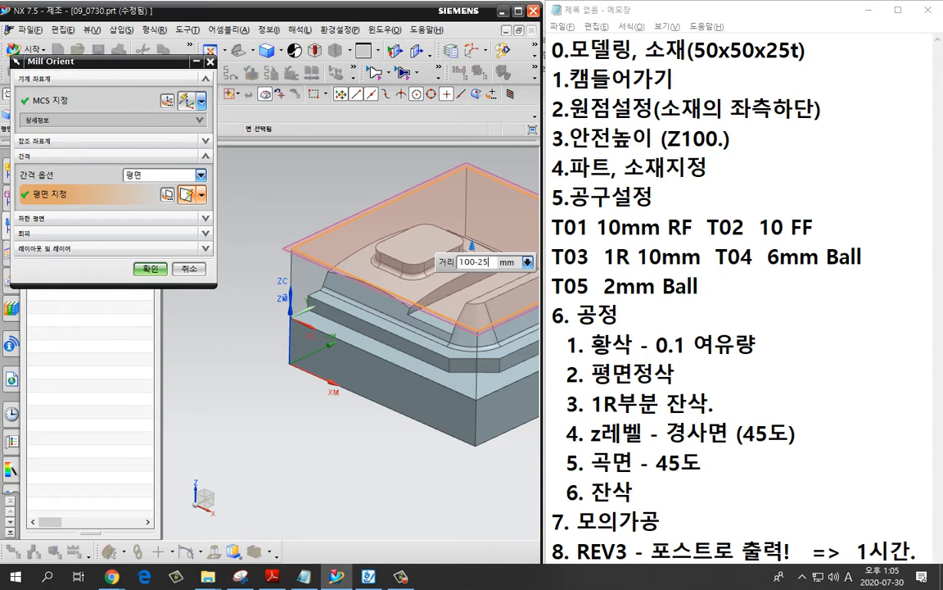
{"action": "key", "text": "Return"}
{"action": "scroll", "coordinate": [305, 204], "scroll_direction": "up", "scroll_amount": 2}
{"action": "scroll", "coordinate": [306, 209], "scroll_direction": "up", "scroll_amount": 2}
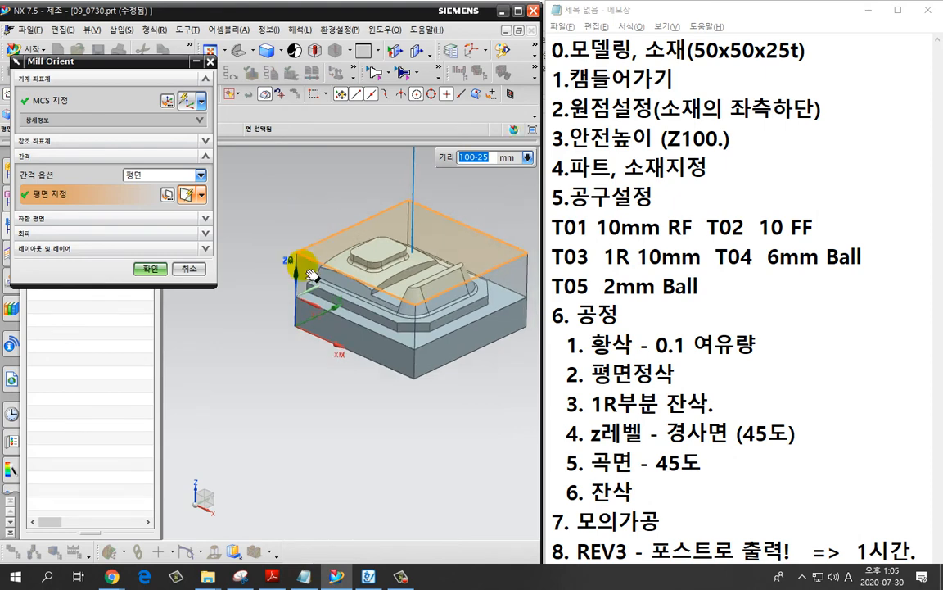
{"action": "middle_click_drag", "start_coordinate": [311, 274], "coordinate": [248, 385], "text": "shift"}
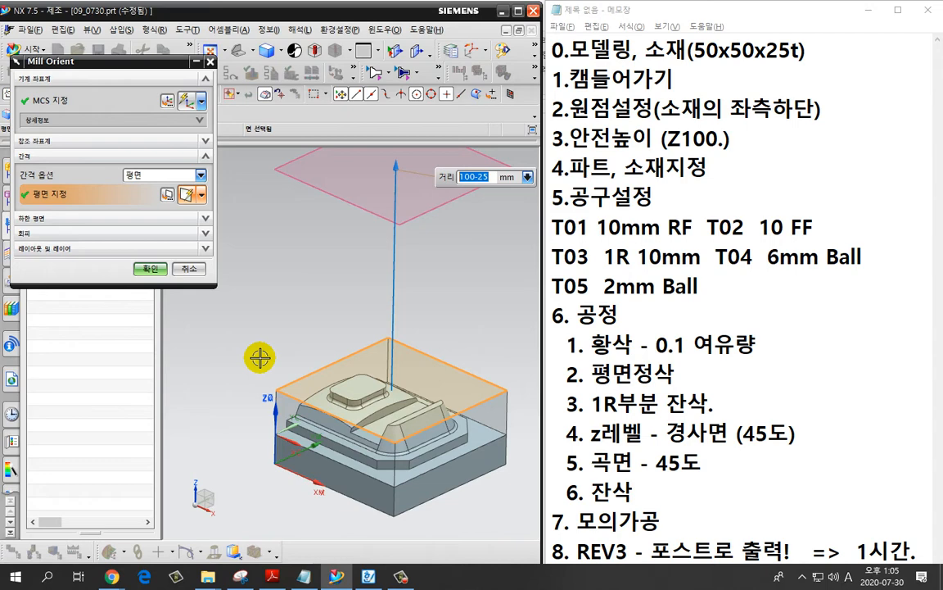
Set the clearance plane's offset to 10 mm and change the safe height in the Notepad checklist to Z35.
{"action": "type", "text": "10"}
{"action": "key", "text": "Return"}
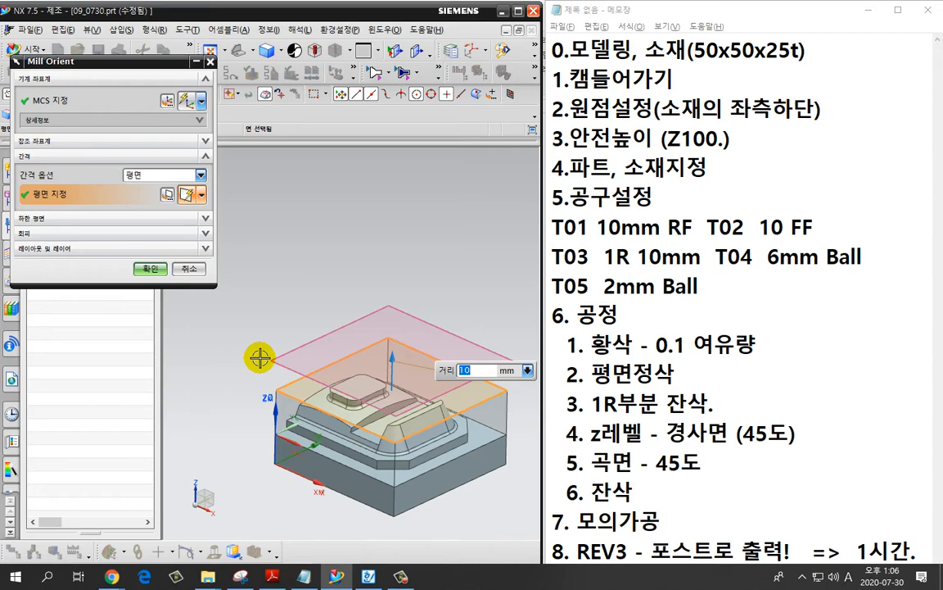
{"action": "left_click_drag", "start_coordinate": [718, 141], "coordinate": [683, 142]}
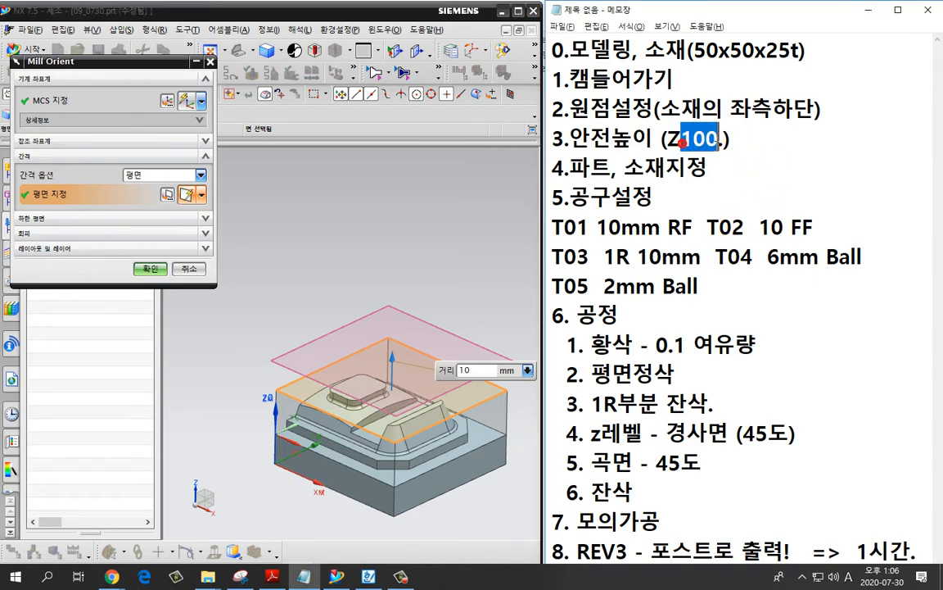
{"action": "type", "text": "35"}
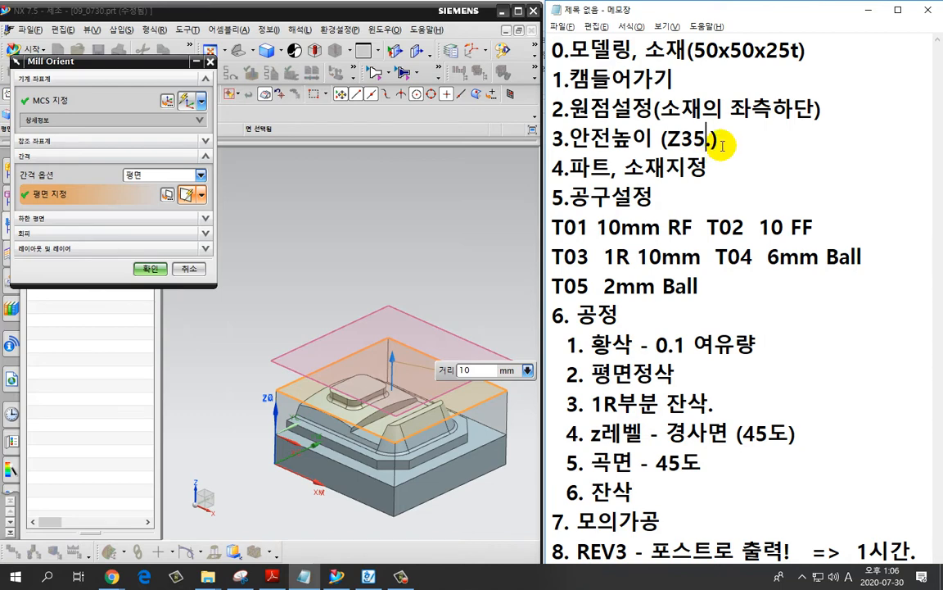
Accept the Mill Orient settings for MCS_MILL with the plane clearance.
{"action": "scroll", "coordinate": [464, 283], "scroll_direction": "down", "scroll_amount": 3}
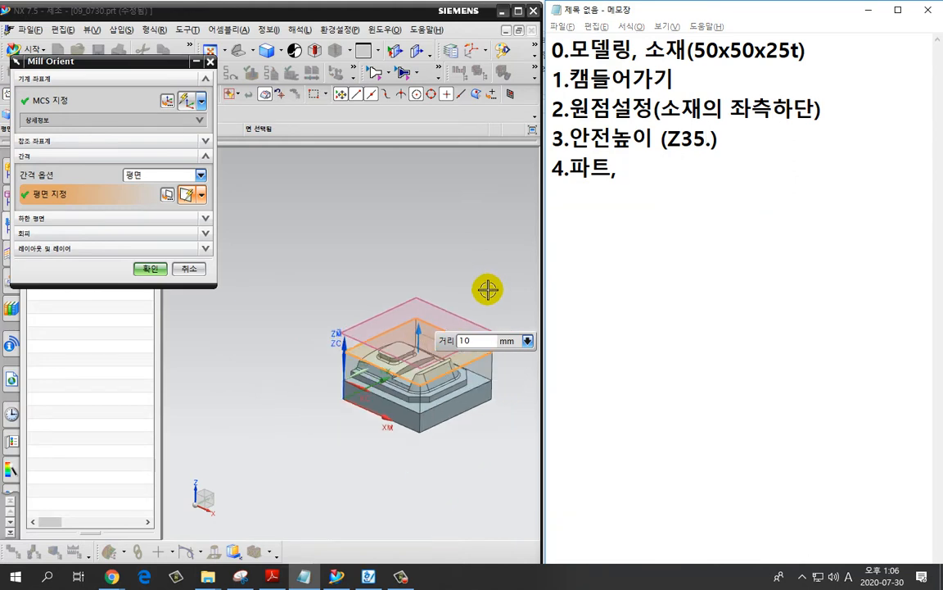
{"action": "middle_click_drag", "start_coordinate": [489, 289], "coordinate": [455, 236], "text": "shift"}
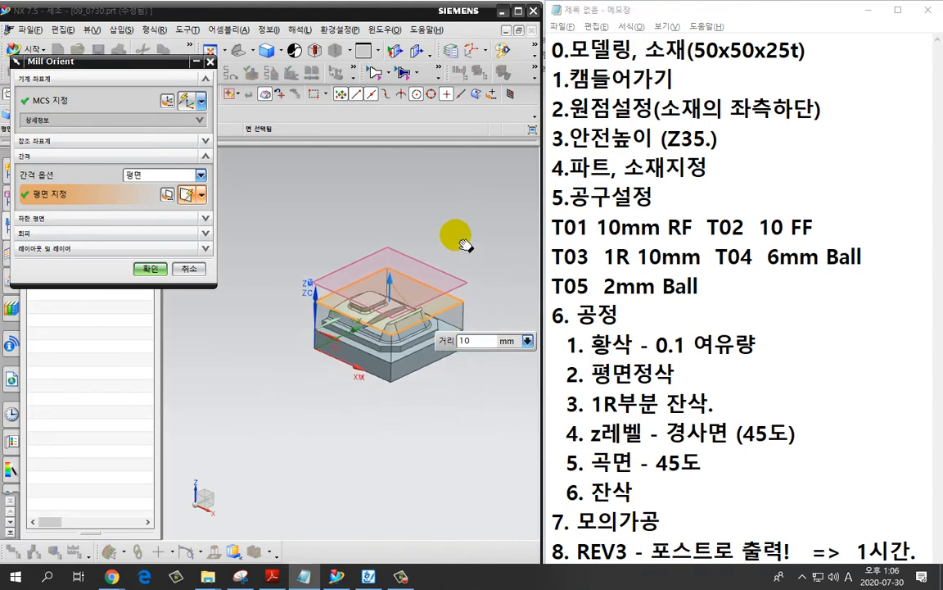
{"action": "left_click", "coordinate": [150, 268]}
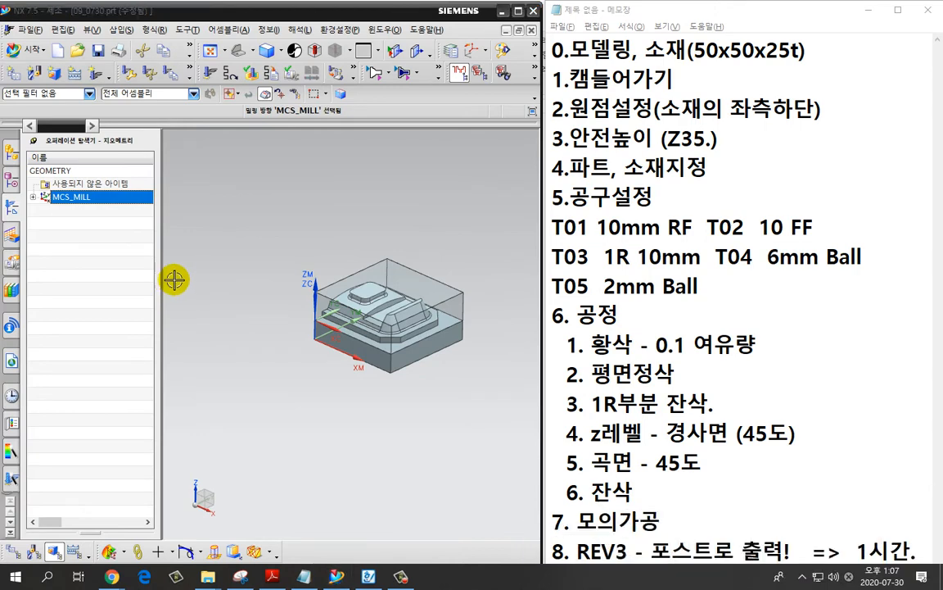
{"action": "mouse_move", "coordinate": [610, 160]}
{"action": "left_mouse_down"}
{"action": "mouse_move", "coordinate": [569, 158]}
{"action": "mouse_move", "coordinate": [616, 177]}
{"action": "left_mouse_up"}
{"action": "left_click_drag", "start_coordinate": [684, 157], "coordinate": [694, 197]}
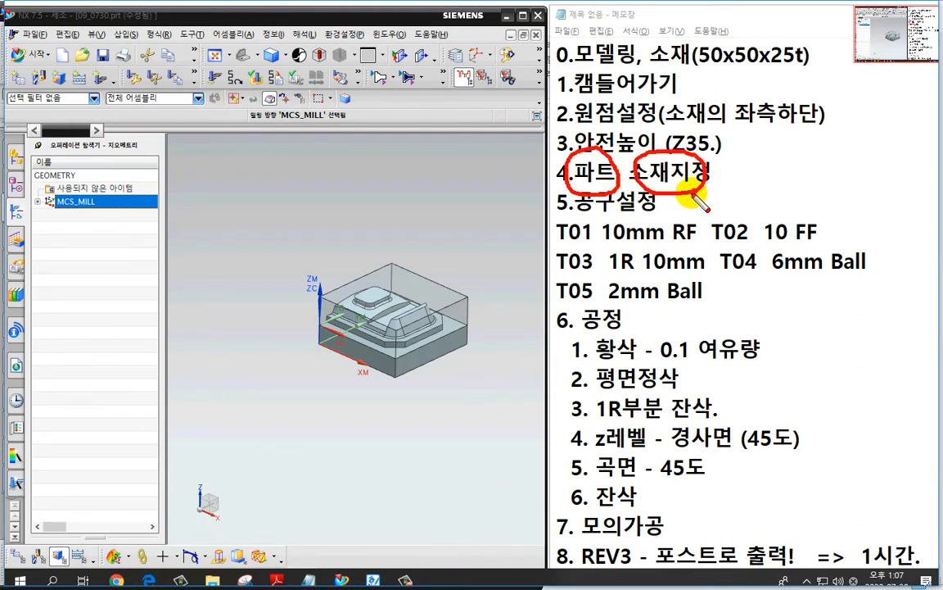
{"action": "key", "text": "Escape"}
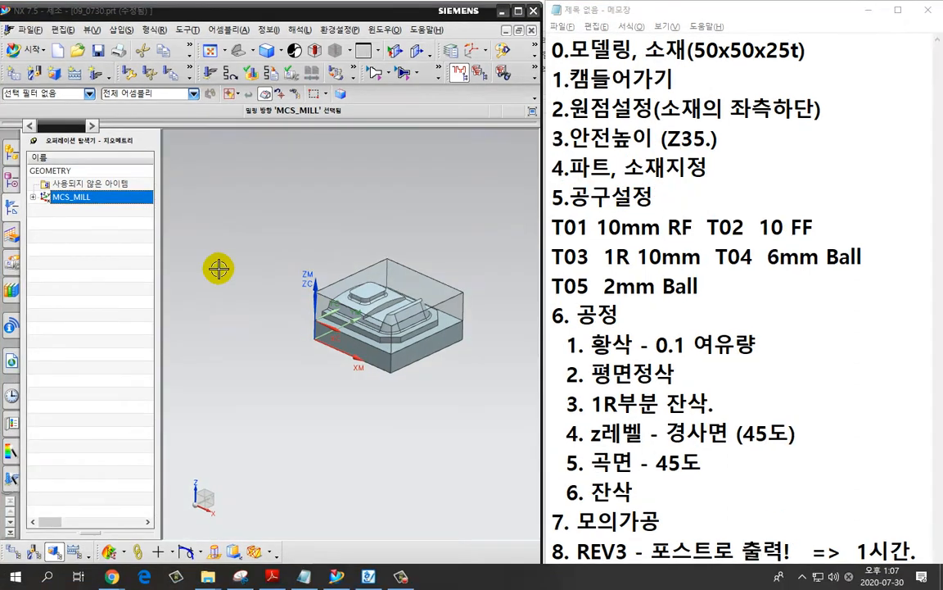
Open the WORKPIECE geometry under MCS_MILL and specify the Ruled(11) solid body as the part geometry.
{"action": "left_click", "coordinate": [101, 260]}
{"action": "left_click", "coordinate": [33, 197]}
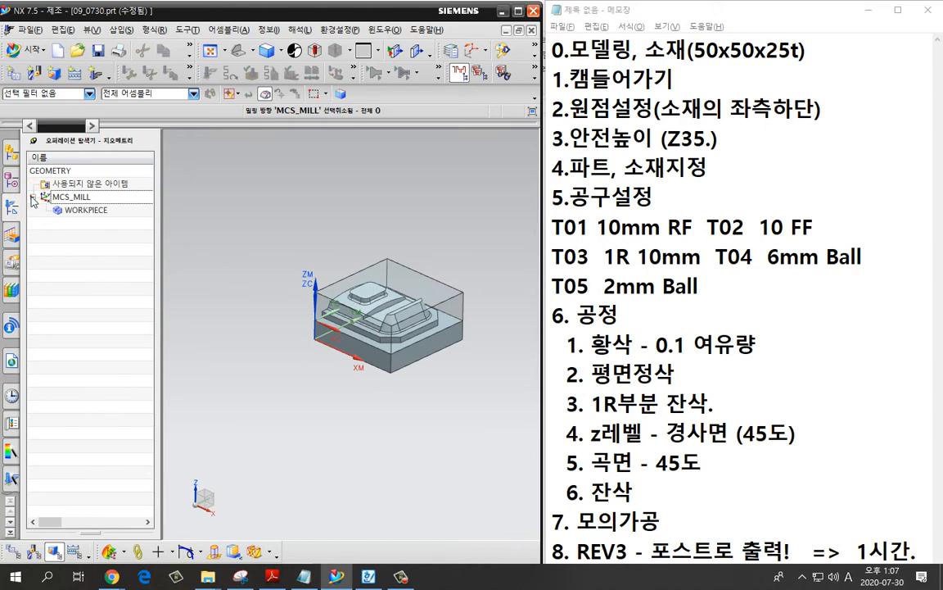
{"action": "left_click", "coordinate": [94, 209]}
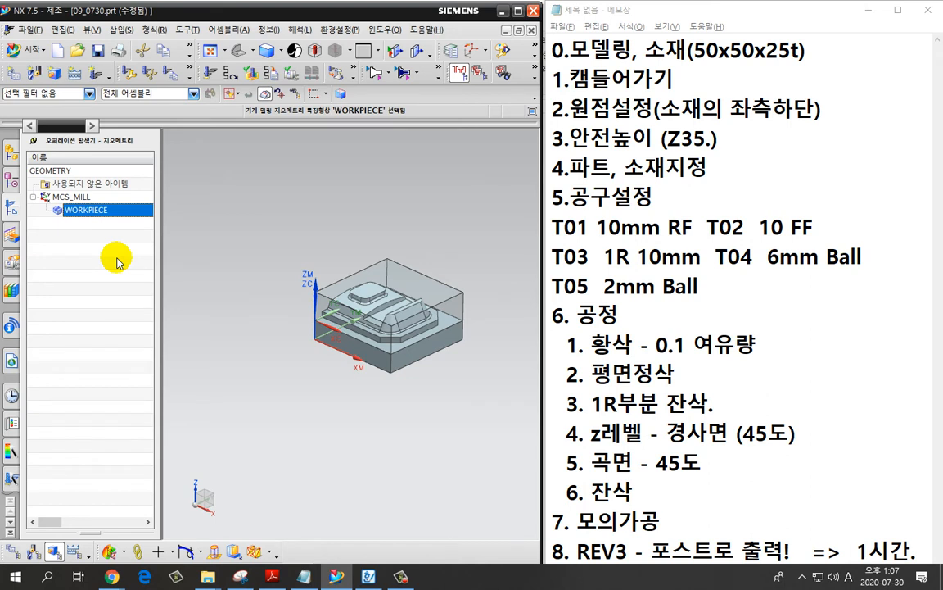
{"action": "scroll", "coordinate": [472, 337], "scroll_direction": "up", "scroll_amount": 2}
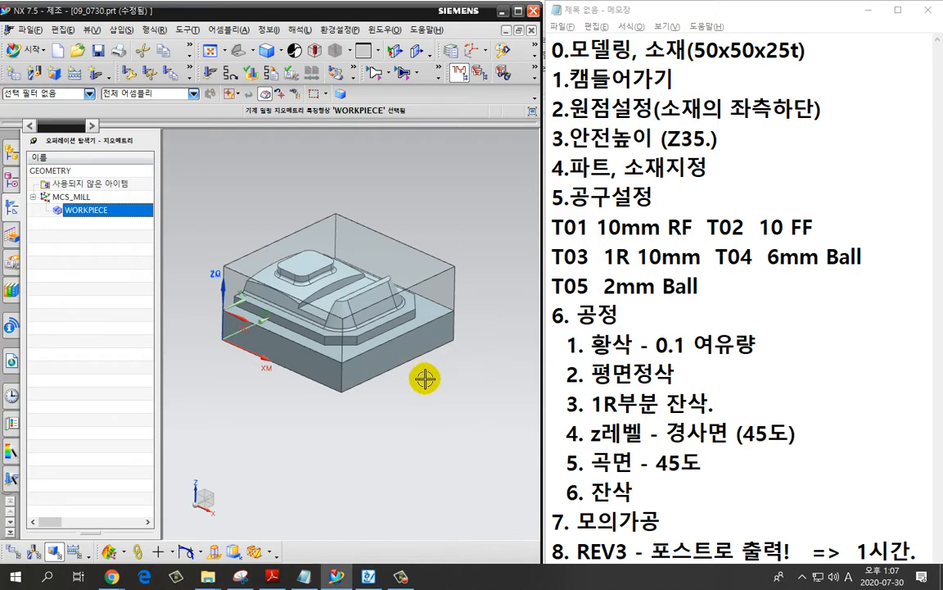
{"action": "scroll", "coordinate": [410, 379], "scroll_direction": "up", "scroll_amount": 2}
{"action": "middle_click_drag", "start_coordinate": [430, 393], "coordinate": [476, 423], "text": "shift"}
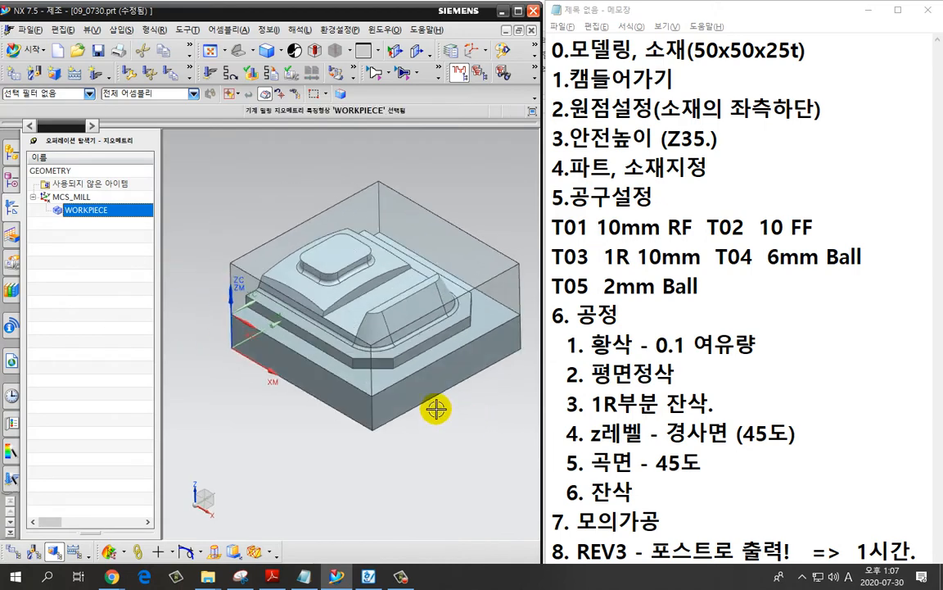
{"action": "double_click", "coordinate": [102, 211]}
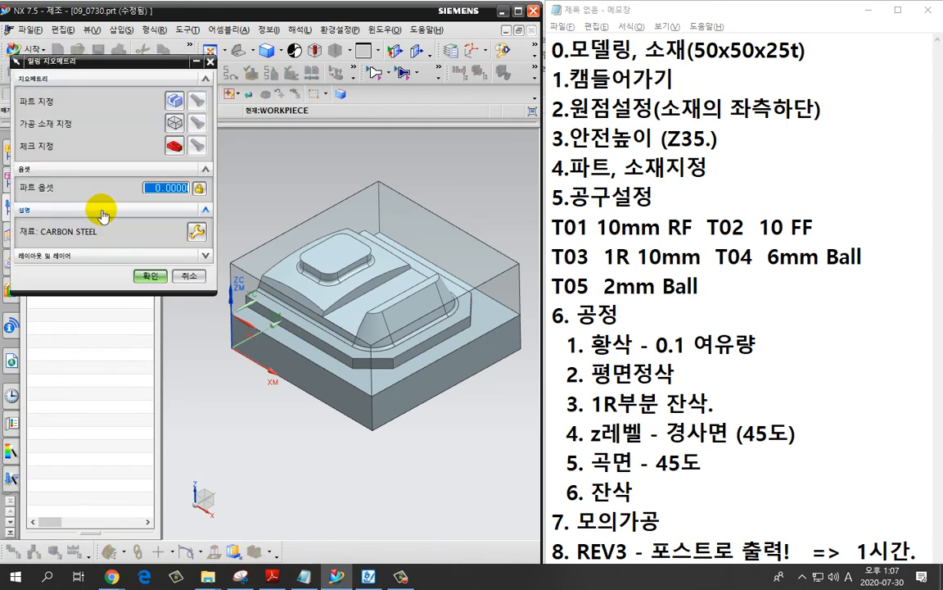
{"action": "left_click", "coordinate": [177, 102]}
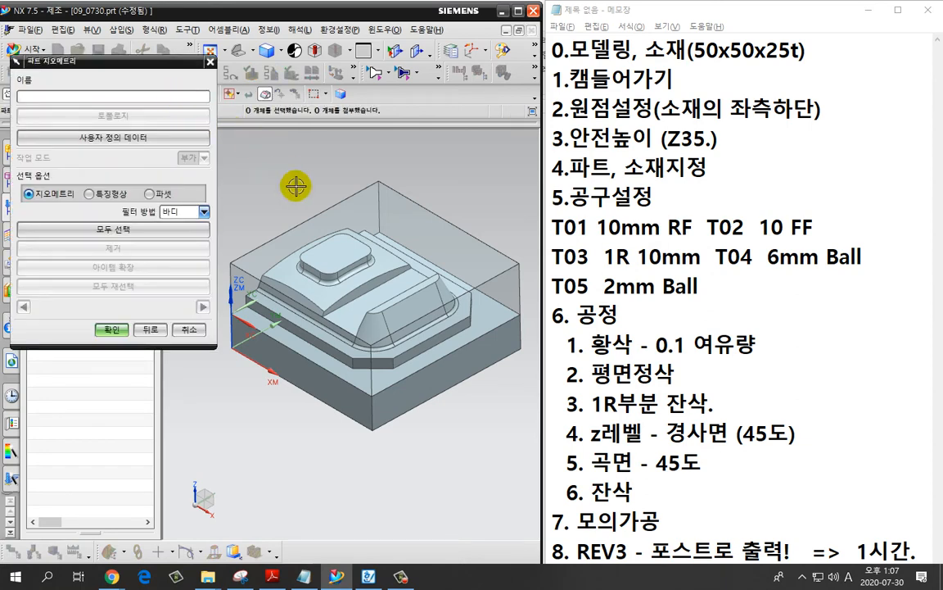
{"action": "left_click", "coordinate": [344, 277]}
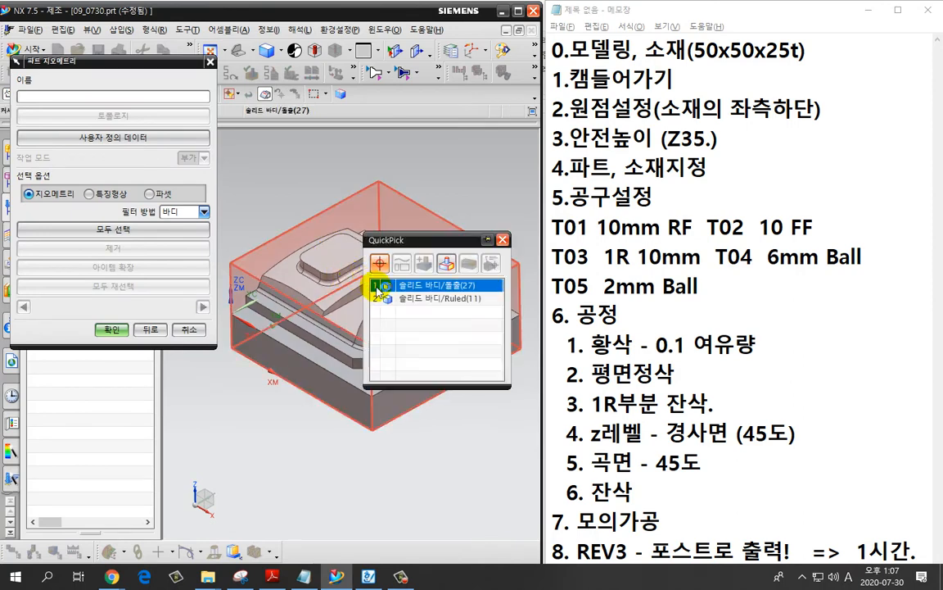
{"action": "left_click", "coordinate": [390, 299]}
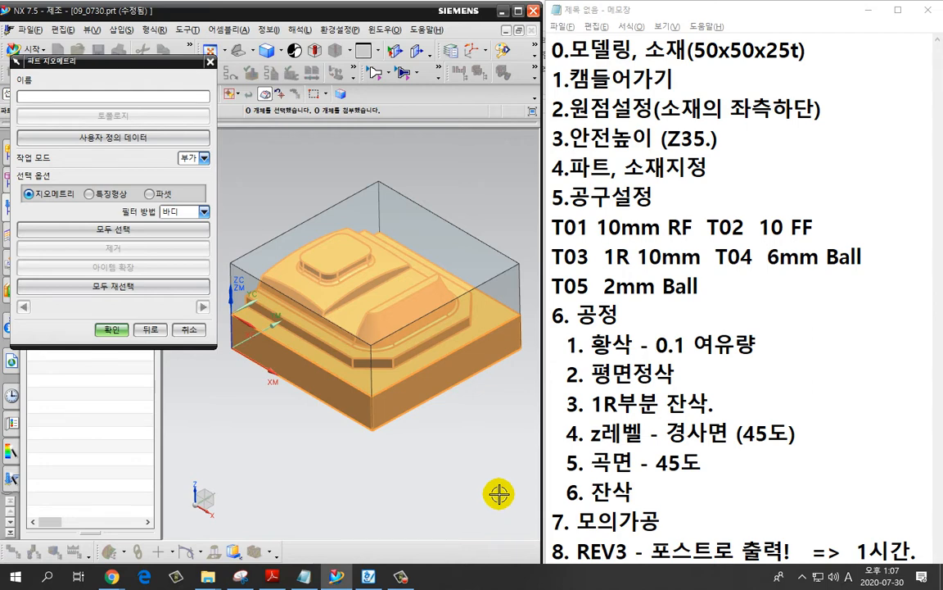
{"action": "left_click", "coordinate": [121, 329]}
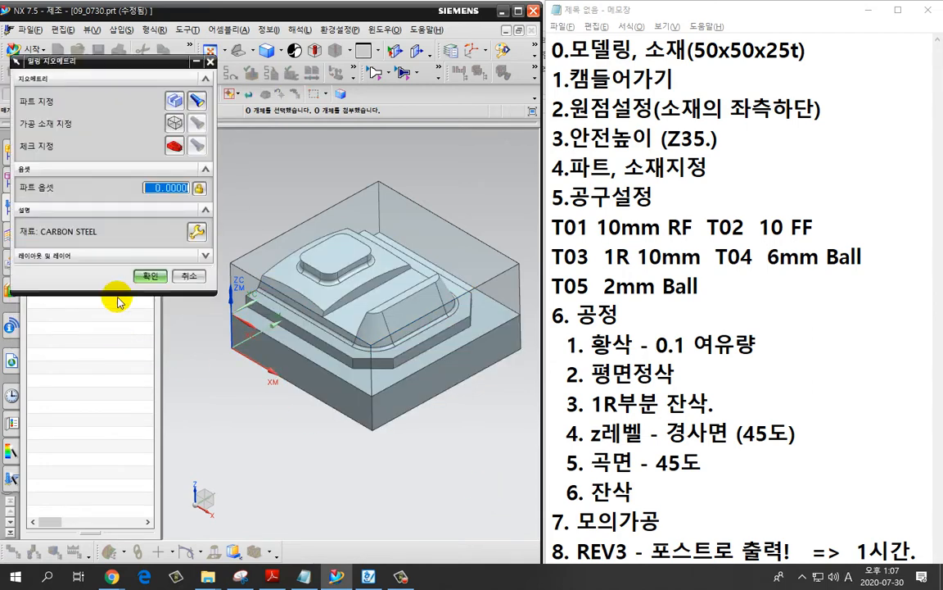
Specify the transparent stock block as the blank geometry and accept the WORKPIECE milling geometry.
{"action": "left_click", "coordinate": [175, 123]}
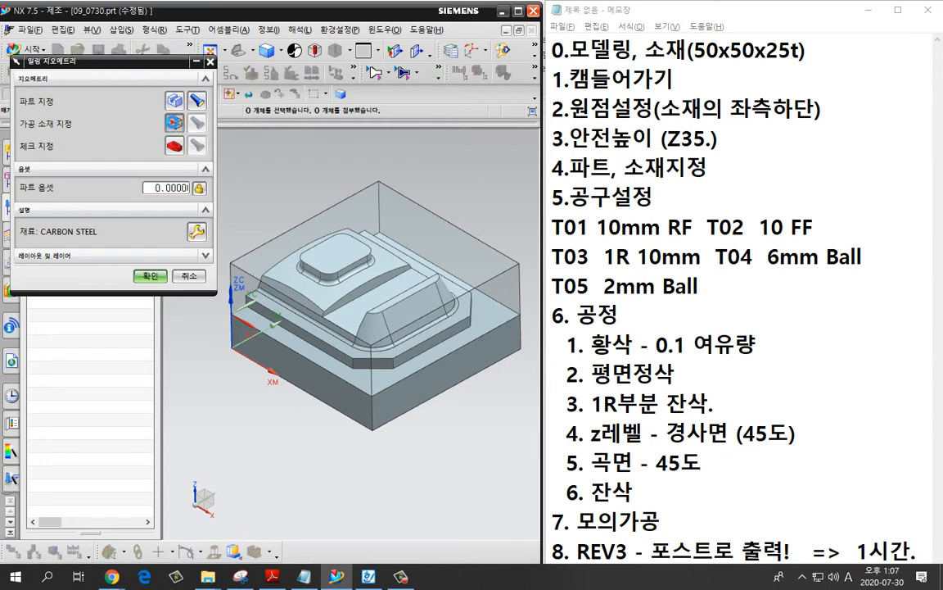
{"action": "left_click", "coordinate": [399, 200]}
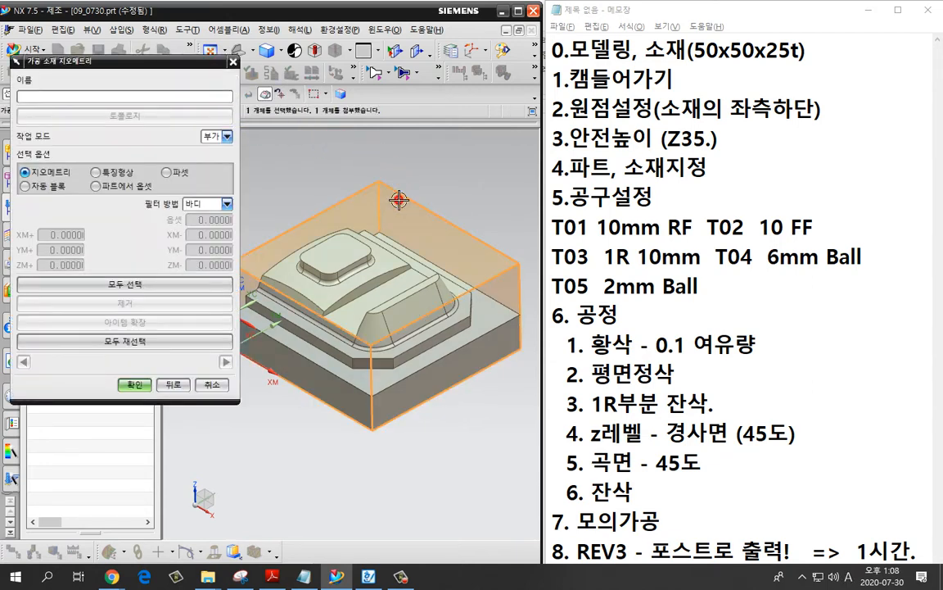
{"action": "left_click", "coordinate": [136, 384]}
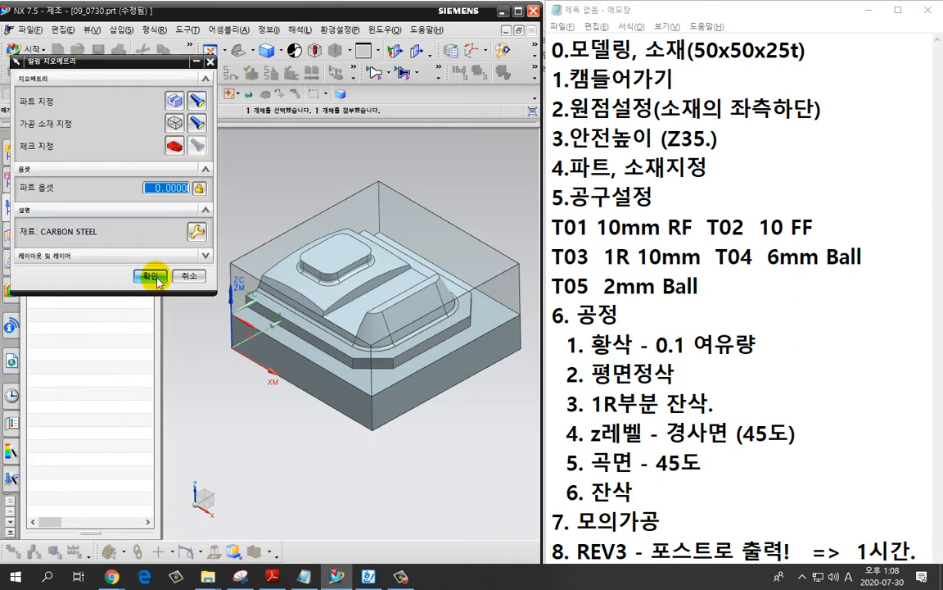
{"action": "left_click", "coordinate": [156, 278]}
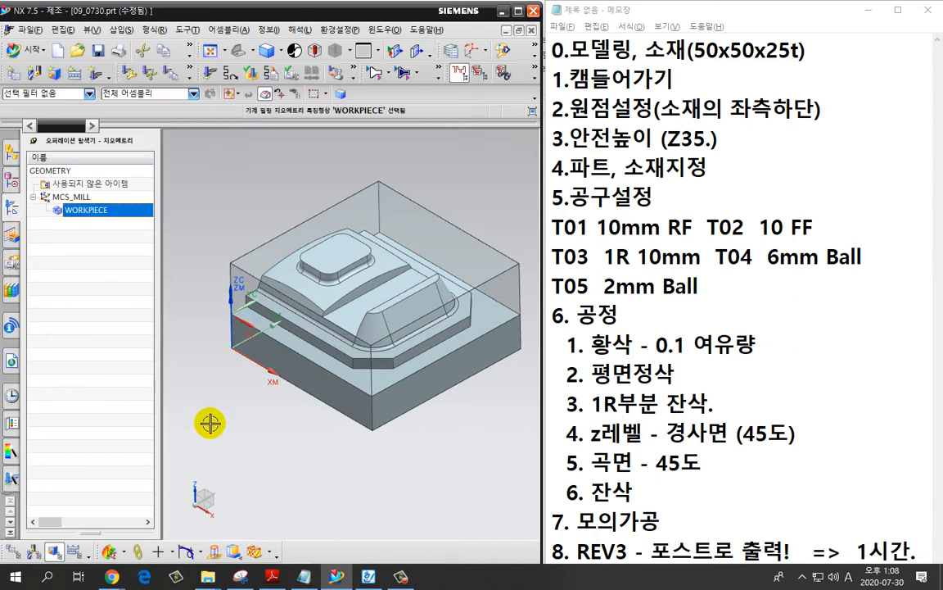
Hide the work coordinate system (WCS) triad near the machining origin.
{"action": "scroll", "coordinate": [223, 436], "scroll_direction": "up", "scroll_amount": 4}
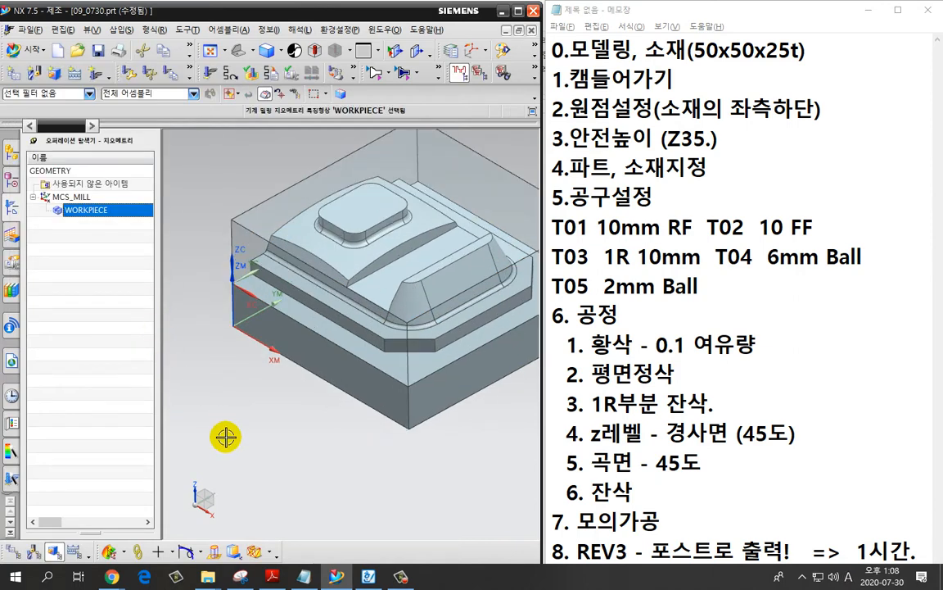
{"action": "key", "text": "ctrl+2"}
{"action": "mouse_move", "coordinate": [262, 263]}
{"action": "left_mouse_down"}
{"action": "mouse_move", "coordinate": [227, 242]}
{"action": "mouse_move", "coordinate": [261, 227]}
{"action": "mouse_move", "coordinate": [261, 260]}
{"action": "left_mouse_up"}
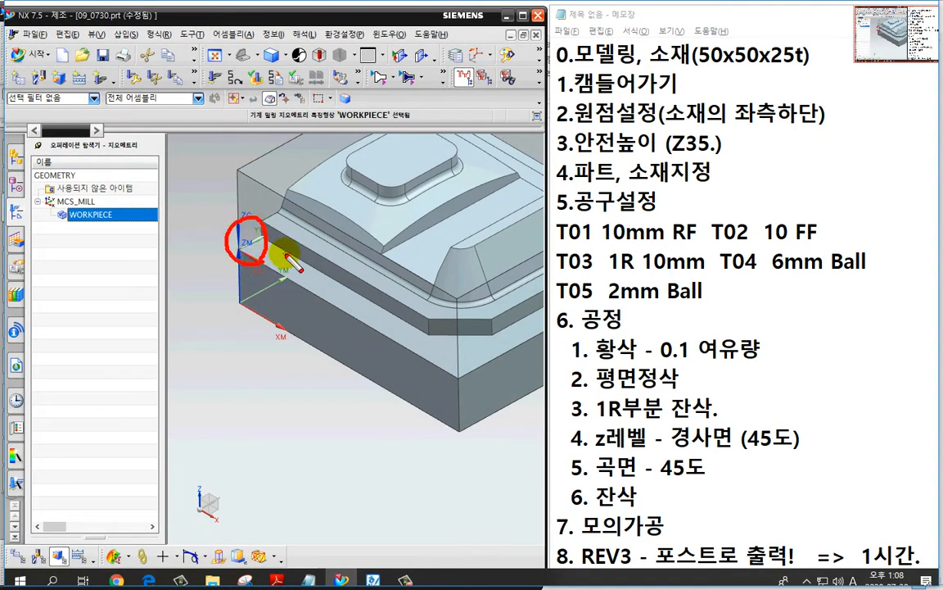
{"action": "mouse_move", "coordinate": [249, 328]}
{"action": "left_mouse_down"}
{"action": "mouse_move", "coordinate": [229, 297]}
{"action": "mouse_move", "coordinate": [261, 312]}
{"action": "left_mouse_up"}
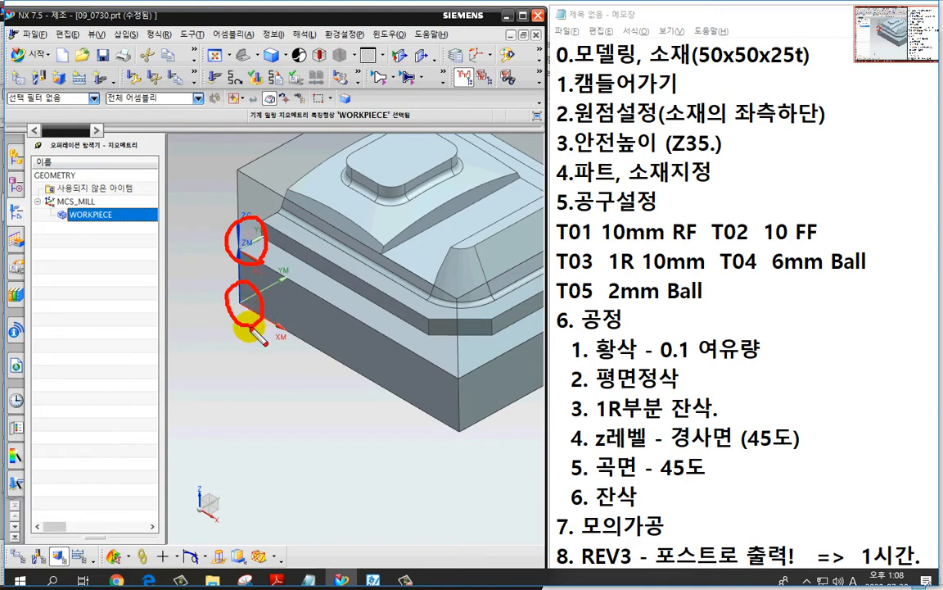
{"action": "mouse_move", "coordinate": [315, 238]}
{"action": "left_mouse_down"}
{"action": "mouse_move", "coordinate": [293, 251]}
{"action": "mouse_move", "coordinate": [350, 236]}
{"action": "left_mouse_up"}
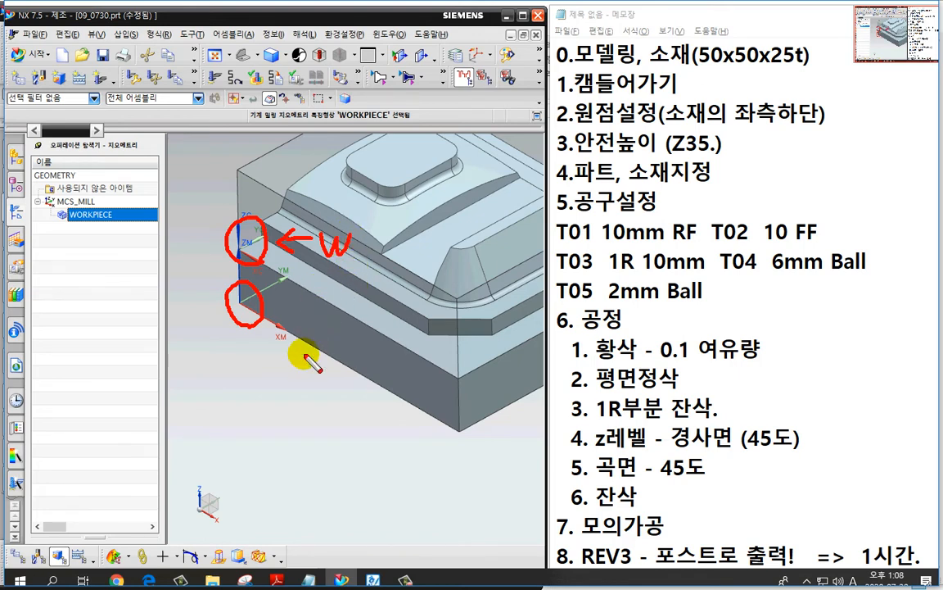
{"action": "key", "text": "Escape"}
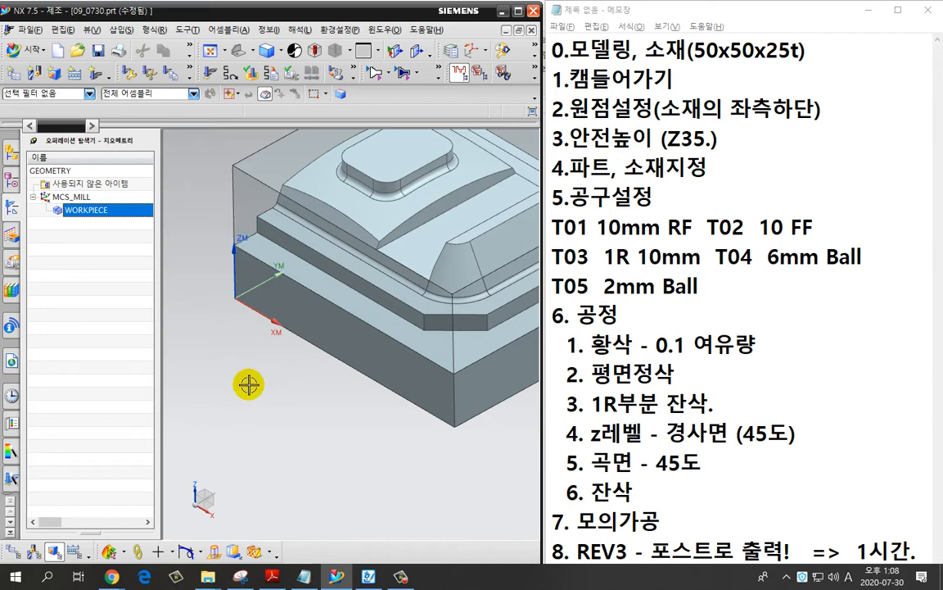
Hide the transparent stock block around the part and save the part file.
{"action": "scroll", "coordinate": [249, 385], "scroll_direction": "down", "scroll_amount": 1}
{"action": "middle_click_drag", "start_coordinate": [268, 399], "coordinate": [259, 435], "text": "shift"}
{"action": "scroll", "coordinate": [238, 444], "scroll_direction": "down", "scroll_amount": 1}
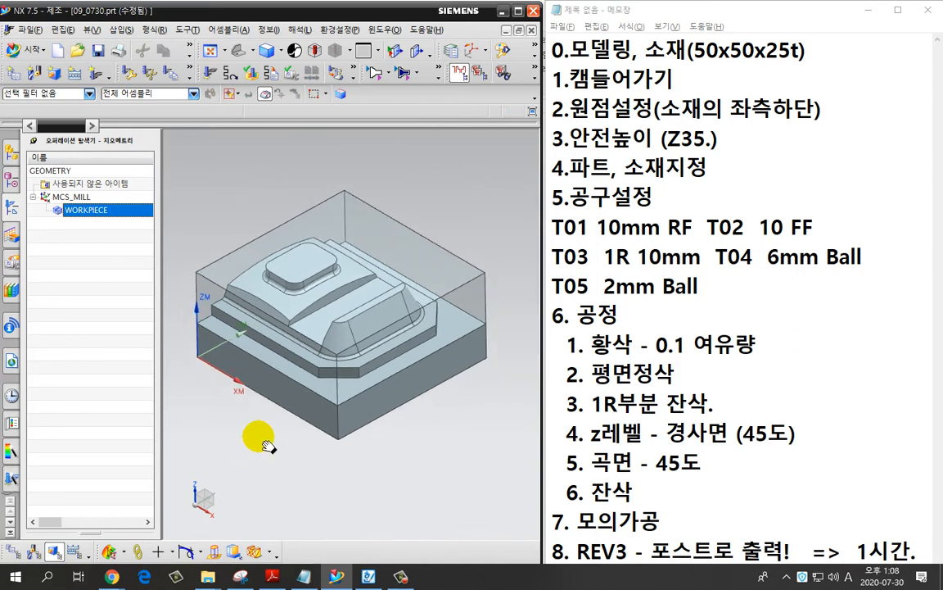
{"action": "right_click", "coordinate": [363, 222]}
{"action": "left_click", "coordinate": [384, 251]}
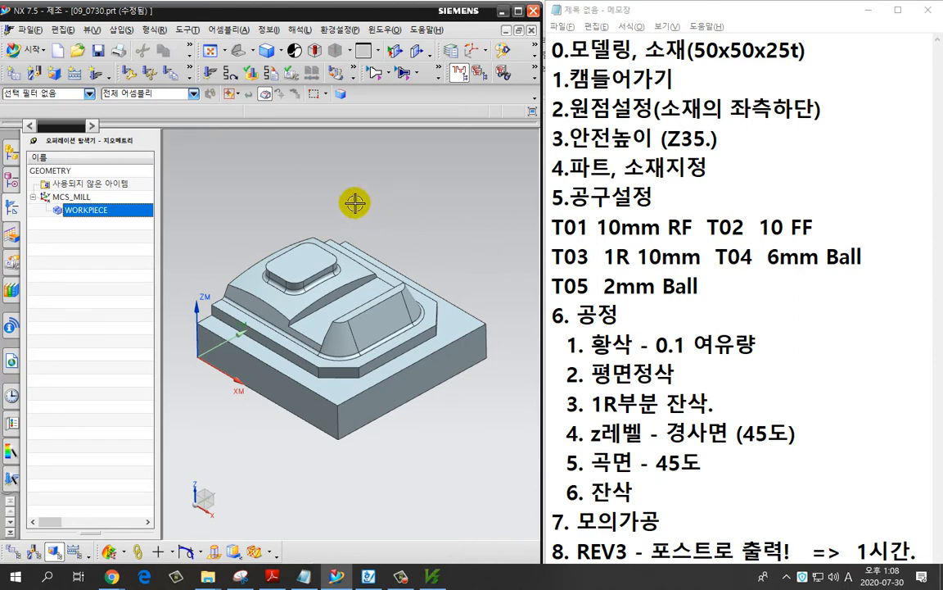
{"action": "middle_click_drag", "start_coordinate": [331, 195], "coordinate": [369, 193], "text": "shift"}
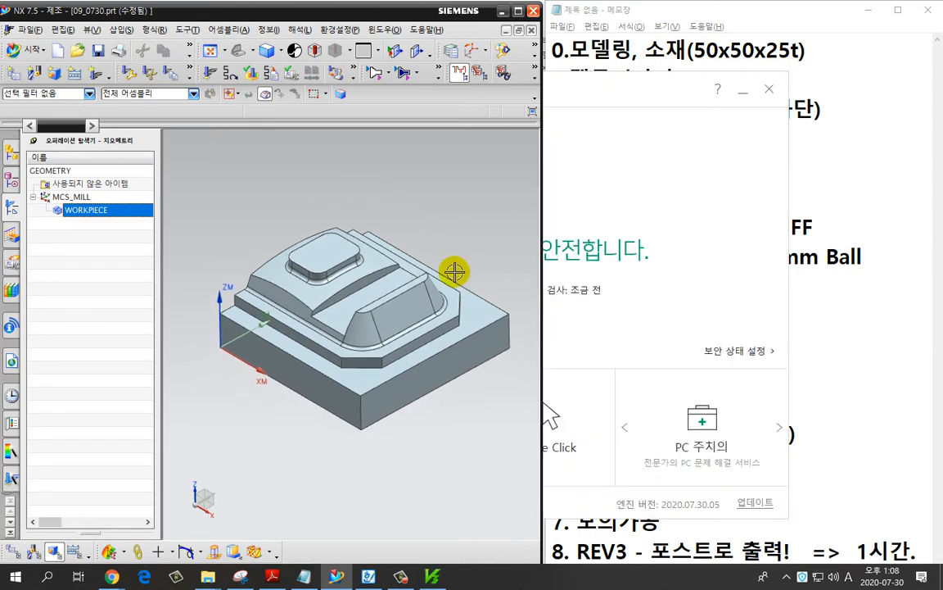
{"action": "left_click", "coordinate": [838, 296]}
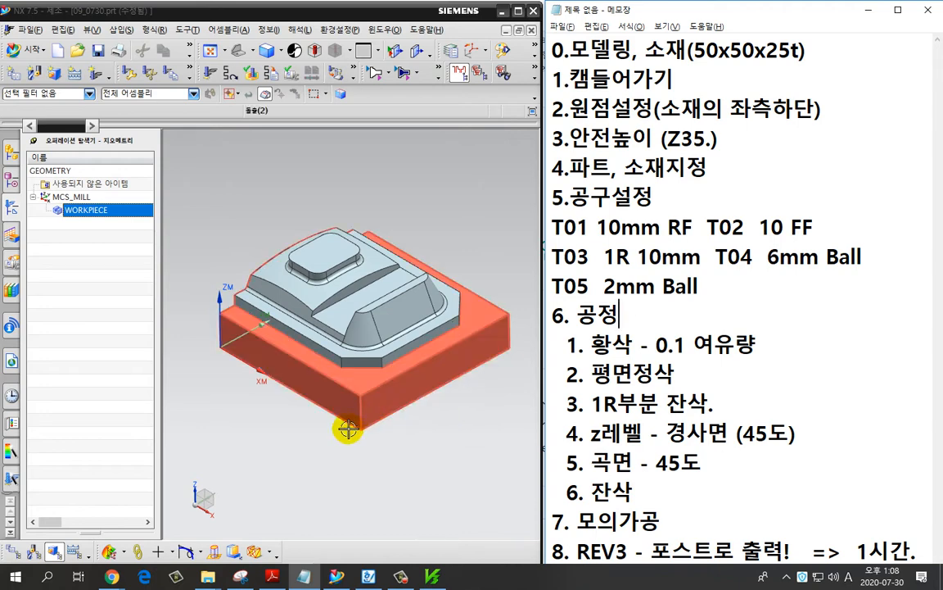
{"action": "left_click", "coordinate": [97, 51]}
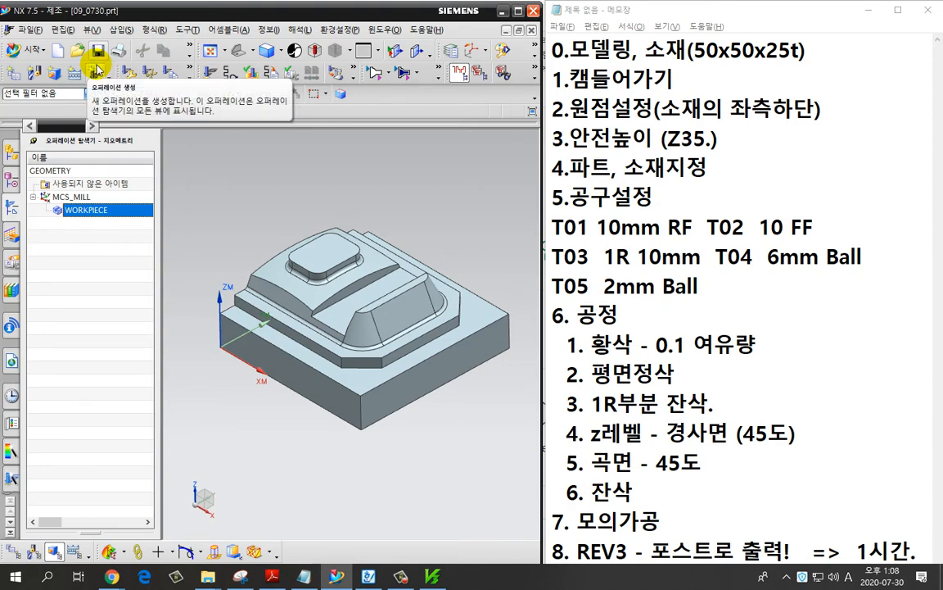
Switch the operation navigator to the machine tool view (기계 공구 뷰).
{"action": "left_click", "coordinate": [129, 246]}
{"action": "right_click", "coordinate": [134, 240]}
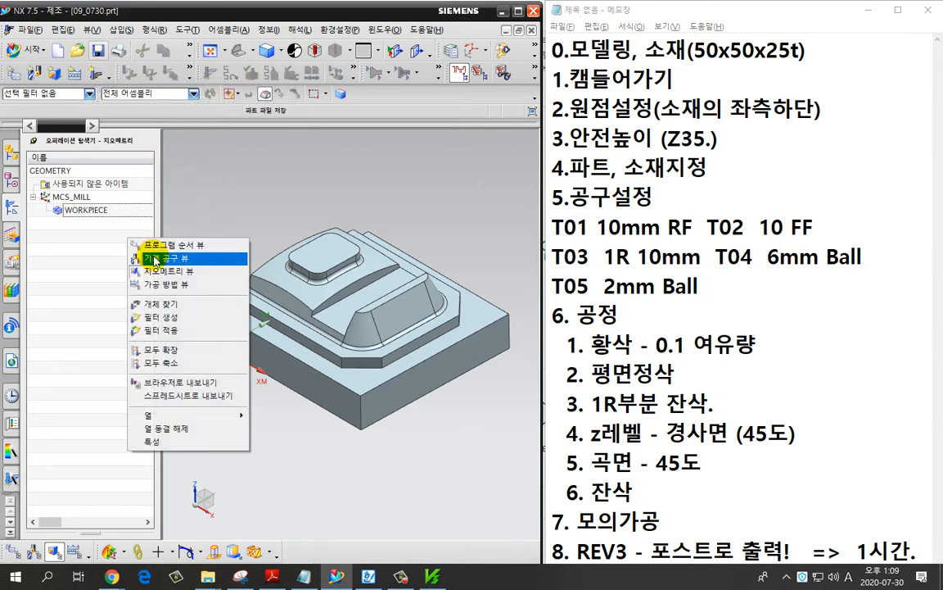
{"action": "left_click", "coordinate": [155, 258]}
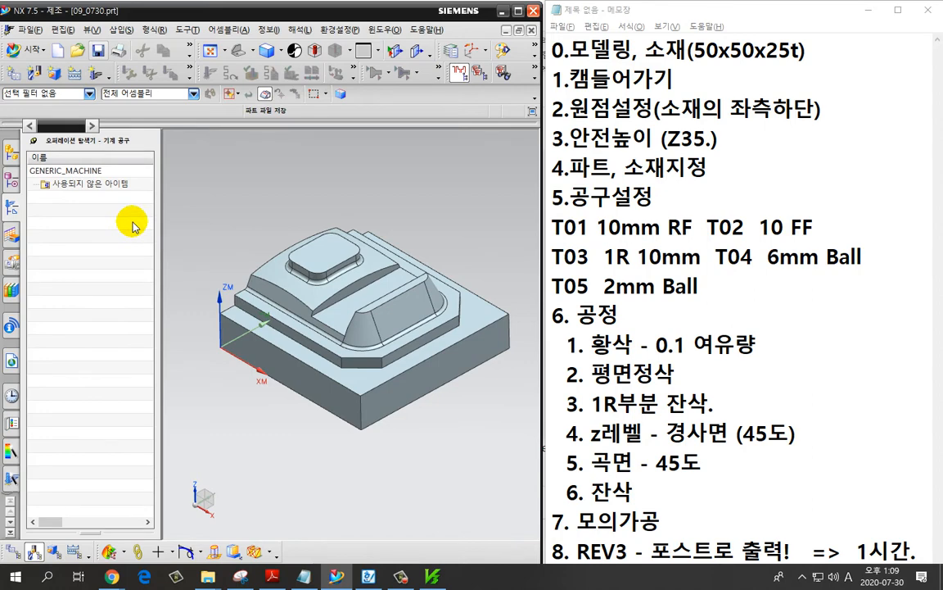
Create a mill_contour tool of the MILL subtype under GENERIC_MACHINE, named MILL_10FF.
{"action": "left_click", "coordinate": [34, 75]}
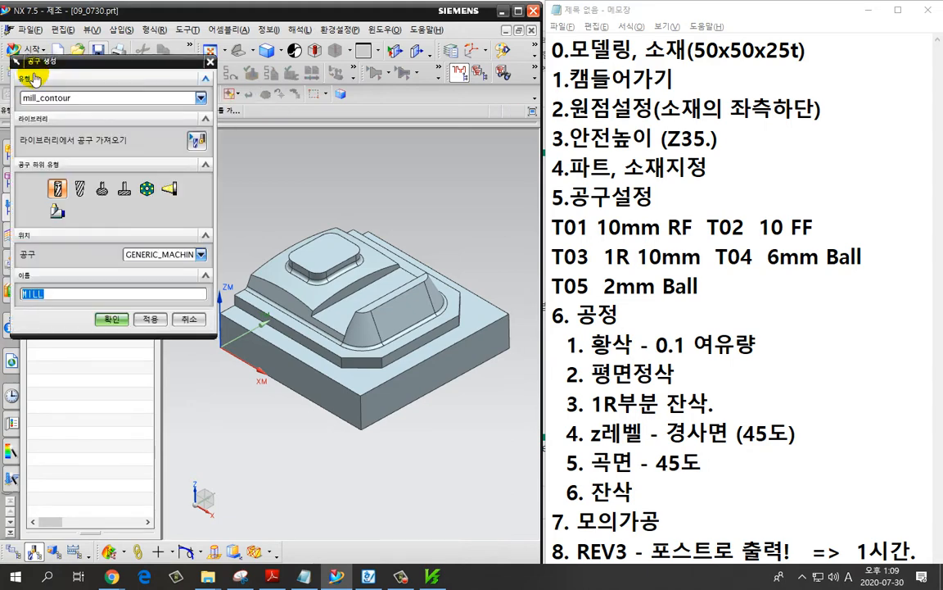
{"action": "left_click", "coordinate": [59, 190]}
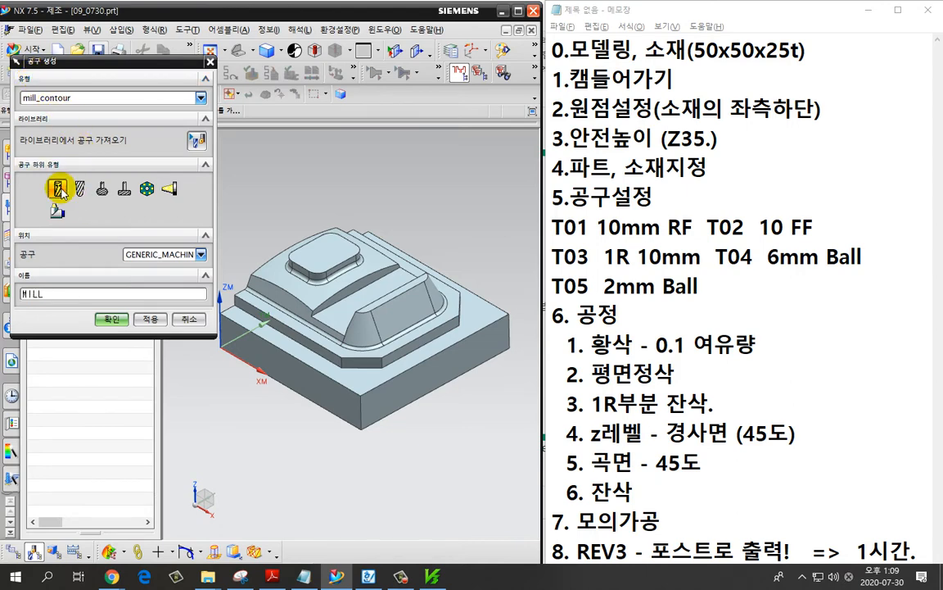
{"action": "left_click", "coordinate": [74, 295]}
{"action": "type", "text": "_10FF"}
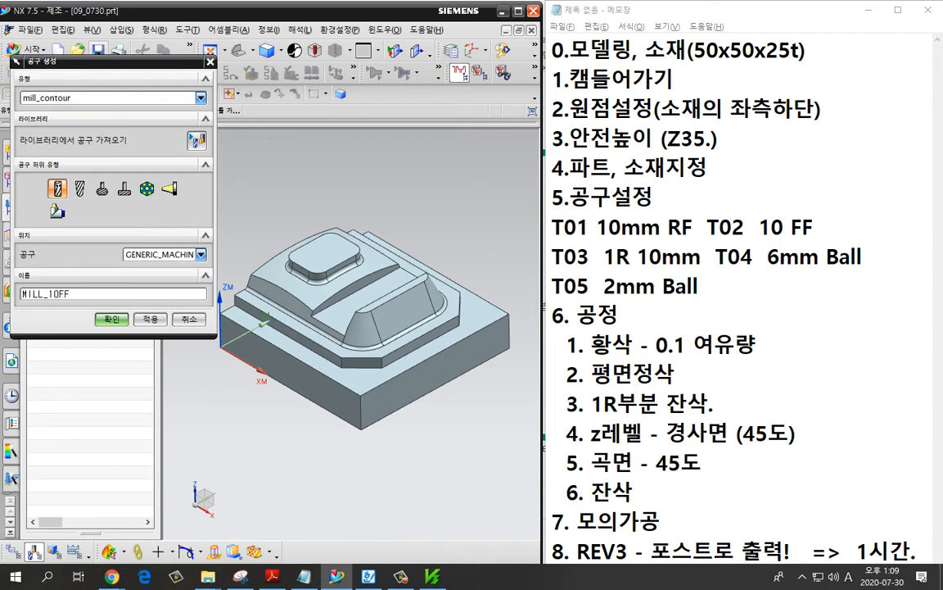
{"action": "key", "text": "Return"}
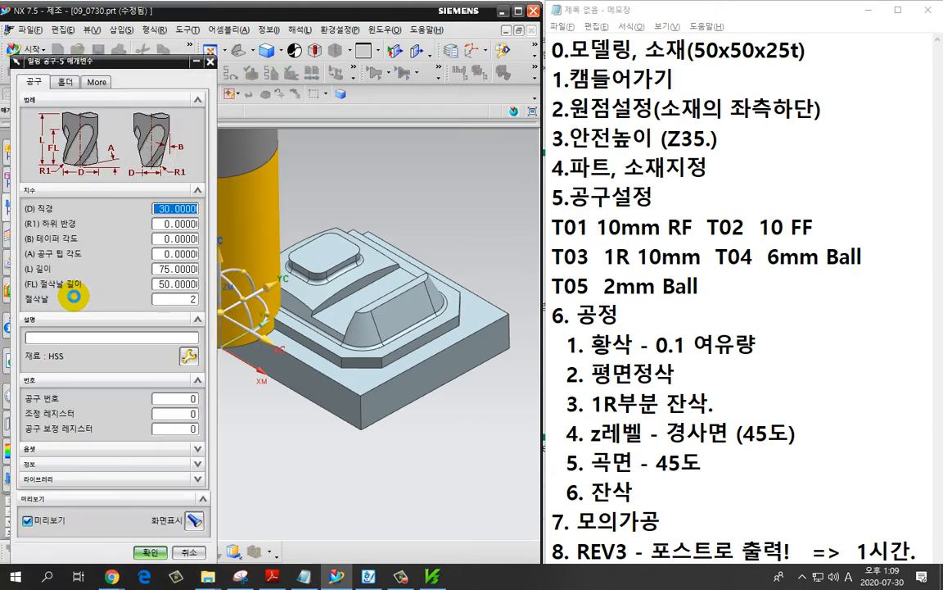
Set the MILL_10FF tool's diameter to 10 and its tool number, adjust register and cutter compensation register to 1.
{"action": "type", "text": "10"}
{"action": "left_click", "coordinate": [160, 398]}
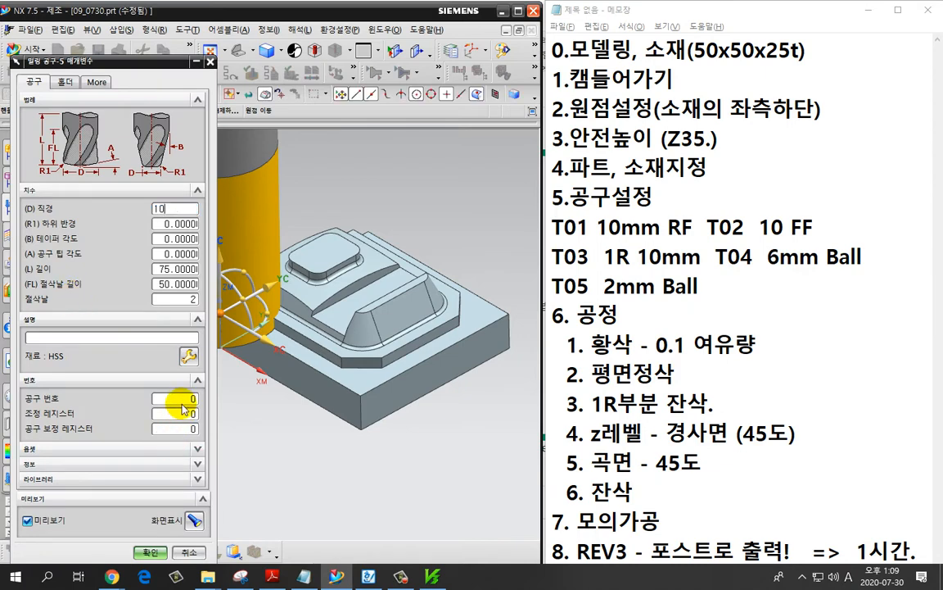
{"action": "type", "text": "1"}
{"action": "key", "text": "Tab"}
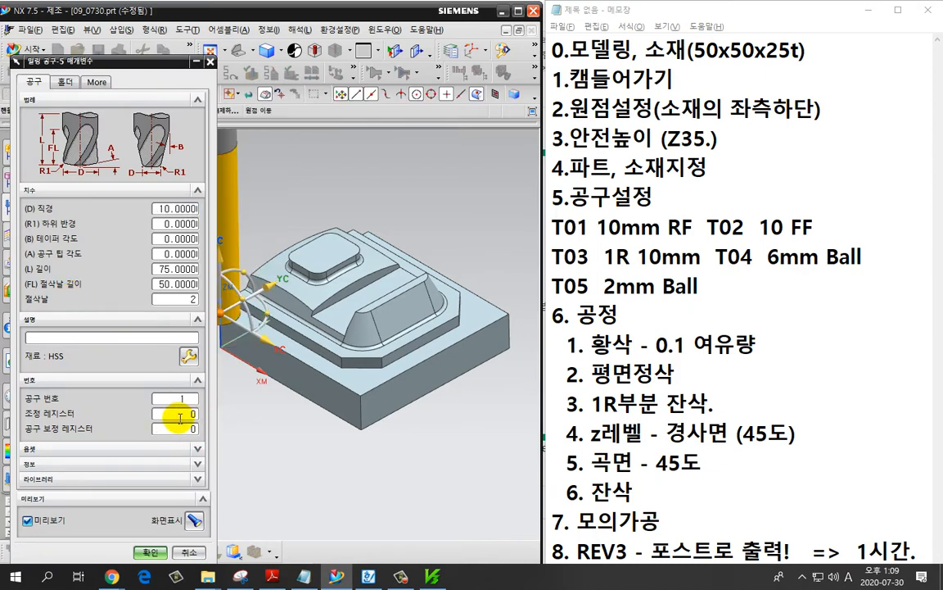
{"action": "type", "text": "1"}
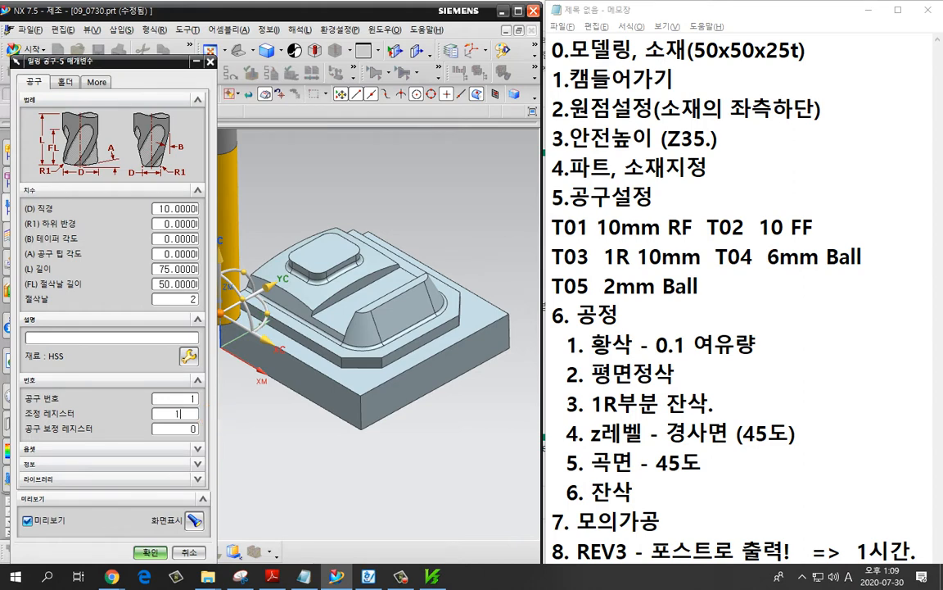
{"action": "key", "text": "ctrl+2"}
{"action": "mouse_move", "coordinate": [223, 408]}
{"action": "left_mouse_down"}
{"action": "mouse_move", "coordinate": [223, 430]}
{"action": "mouse_move", "coordinate": [236, 418]}
{"action": "mouse_move", "coordinate": [237, 434]}
{"action": "mouse_move", "coordinate": [180, 429]}
{"action": "left_mouse_up"}
{"action": "key", "text": "Escape"}
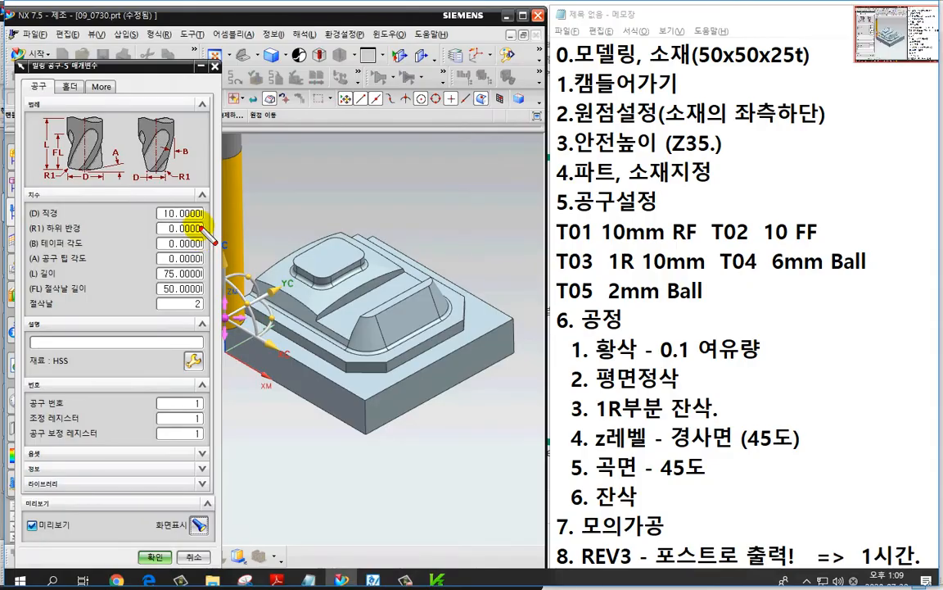
{"action": "mouse_move", "coordinate": [203, 222]}
{"action": "left_mouse_down"}
{"action": "mouse_move", "coordinate": [190, 199]}
{"action": "mouse_move", "coordinate": [148, 215]}
{"action": "mouse_move", "coordinate": [197, 223]}
{"action": "left_mouse_up"}
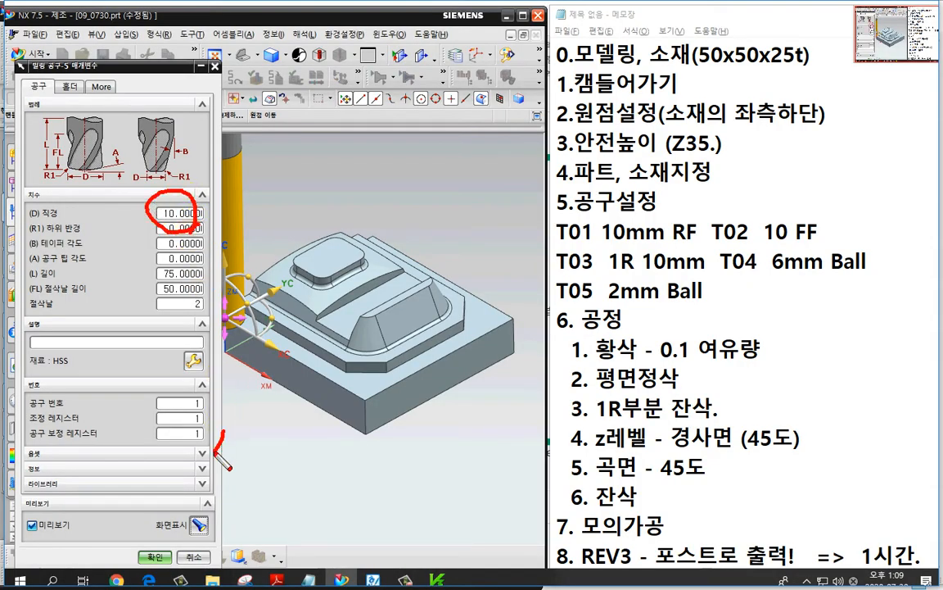
{"action": "mouse_move", "coordinate": [204, 438]}
{"action": "left_mouse_down"}
{"action": "mouse_move", "coordinate": [169, 409]}
{"action": "mouse_move", "coordinate": [210, 421]}
{"action": "mouse_move", "coordinate": [238, 450]}
{"action": "left_mouse_up"}
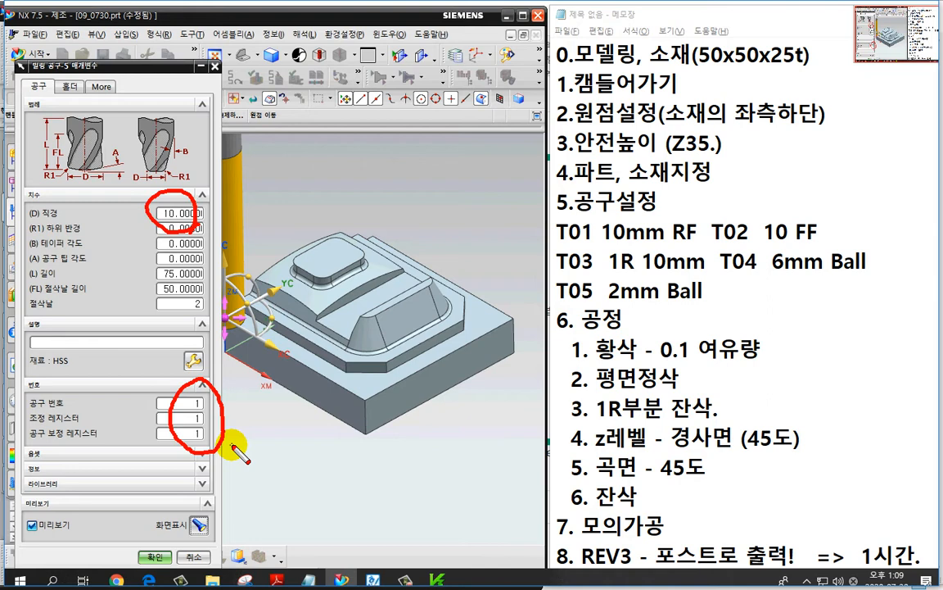
Accept the MILL_10FF tool's parameters and rename the tool MILL_10RF in the operation navigator.
{"action": "mouse_move", "coordinate": [168, 544]}
{"action": "left_mouse_down"}
{"action": "mouse_move", "coordinate": [144, 565]}
{"action": "mouse_move", "coordinate": [167, 565]}
{"action": "left_mouse_up"}
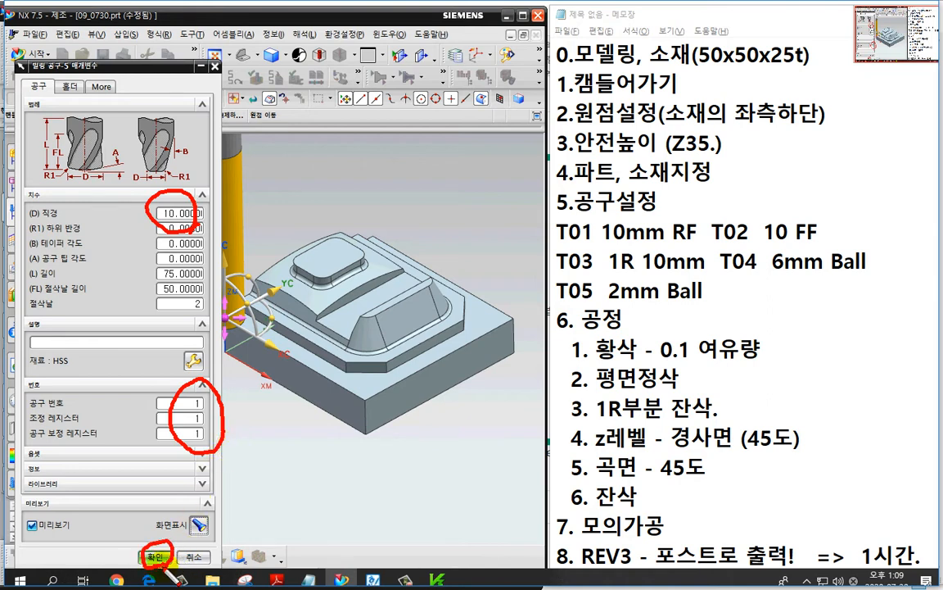
{"action": "key", "text": "Escape"}
{"action": "left_click", "coordinate": [155, 557]}
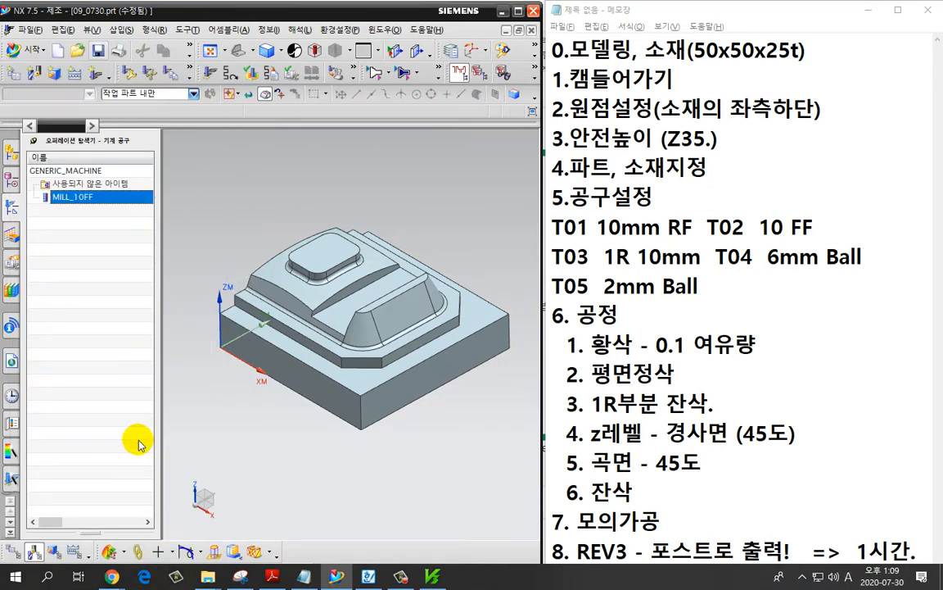
{"action": "left_click", "coordinate": [87, 198]}
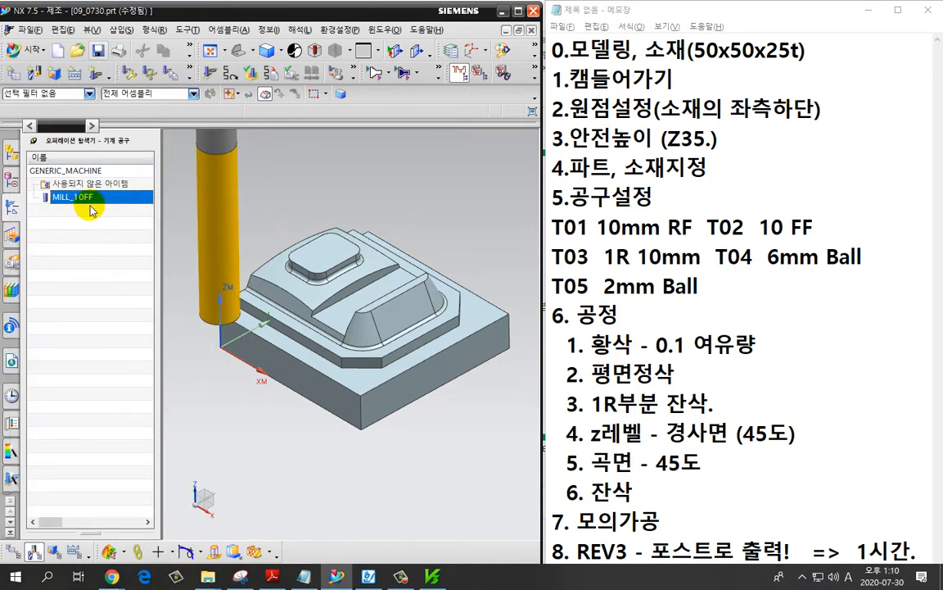
{"action": "left_click", "coordinate": [86, 199]}
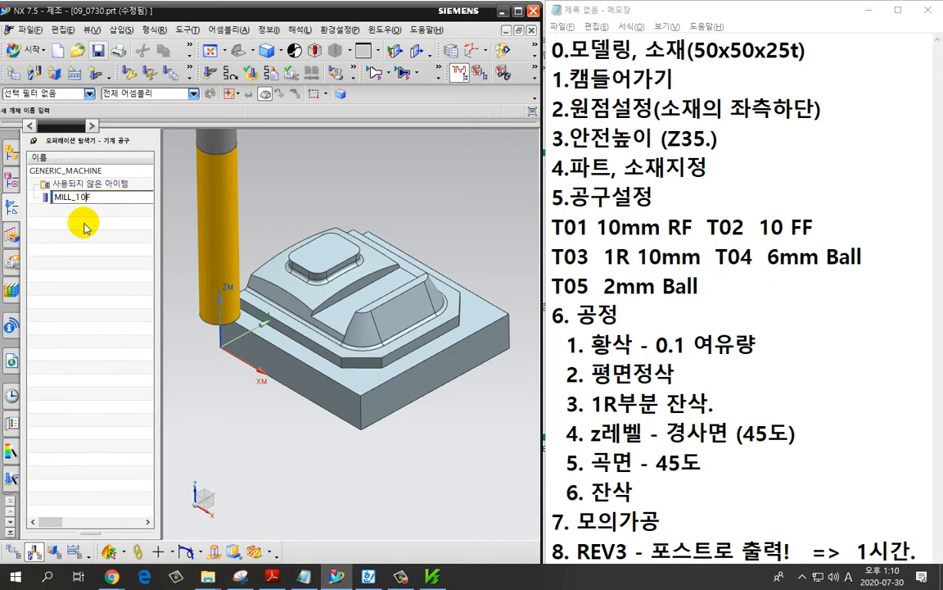
{"action": "type", "text": "r"}
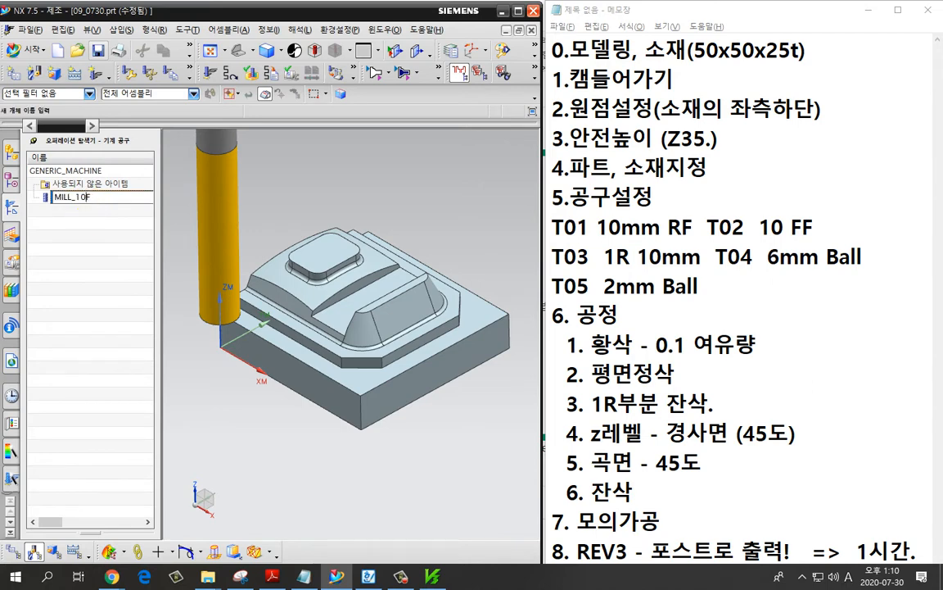
{"action": "key", "text": "Return"}
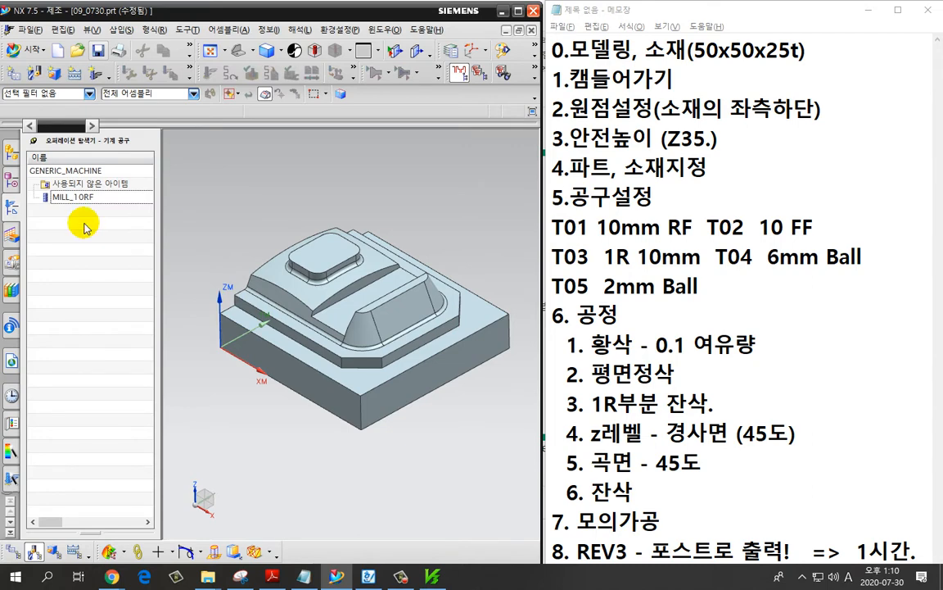
{"action": "left_click", "coordinate": [99, 198]}
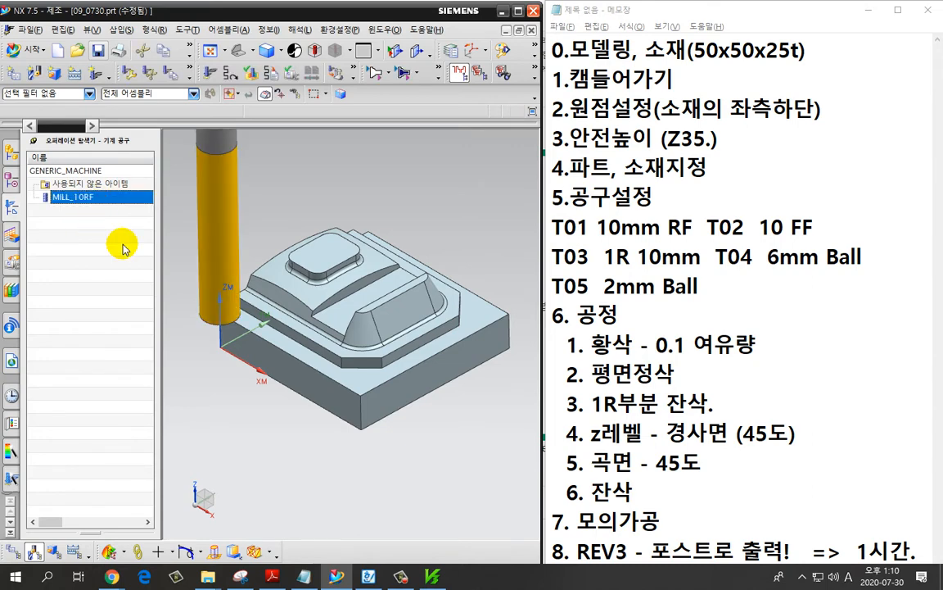
{"action": "left_click", "coordinate": [112, 219]}
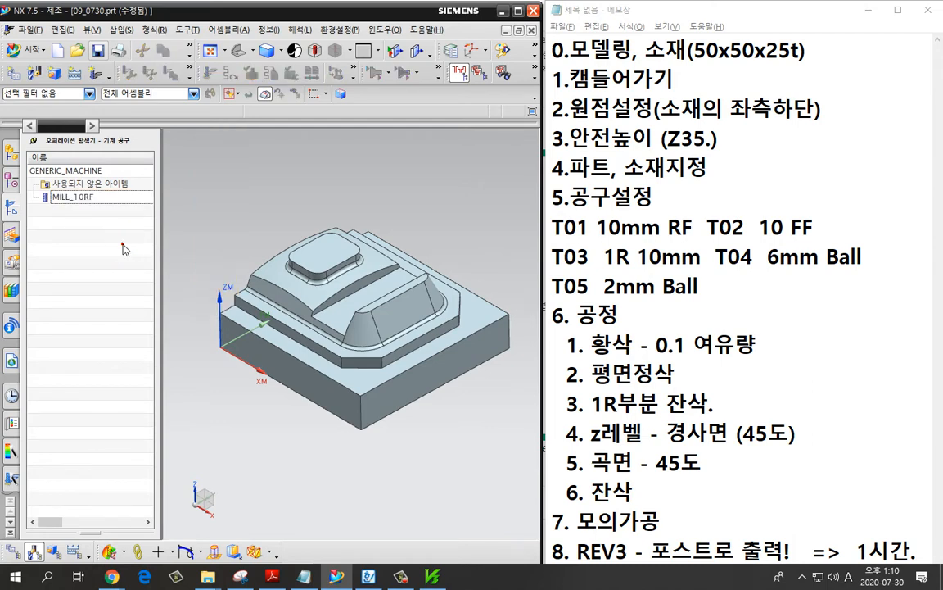
Create a second mill_contour tool of the MILL subtype under GENERIC_MACHINE, named MILL_10FF.
{"action": "left_click", "coordinate": [30, 76]}
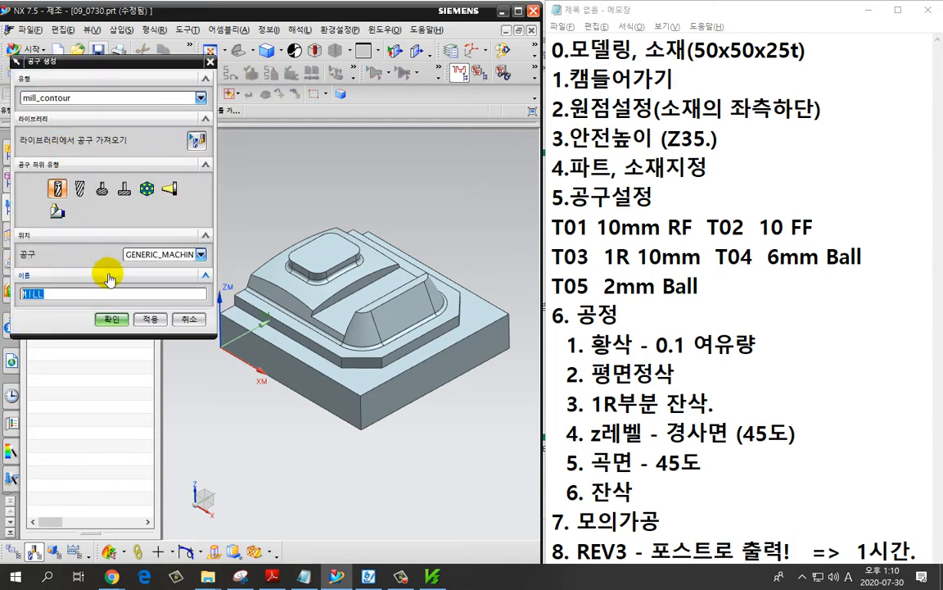
{"action": "type", "text": "MILL_"}
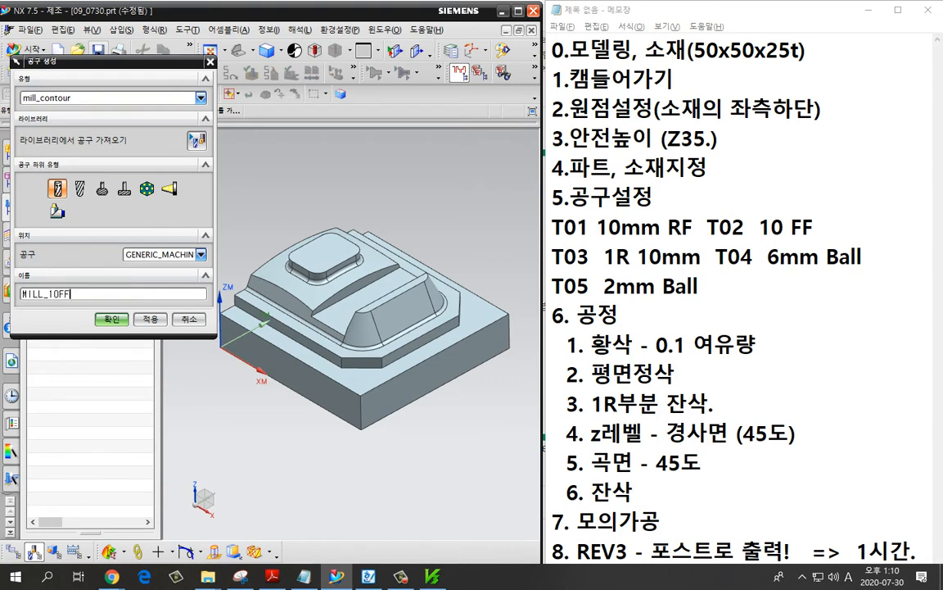
{"action": "type", "text": "10FF"}
{"action": "left_click", "coordinate": [111, 319]}
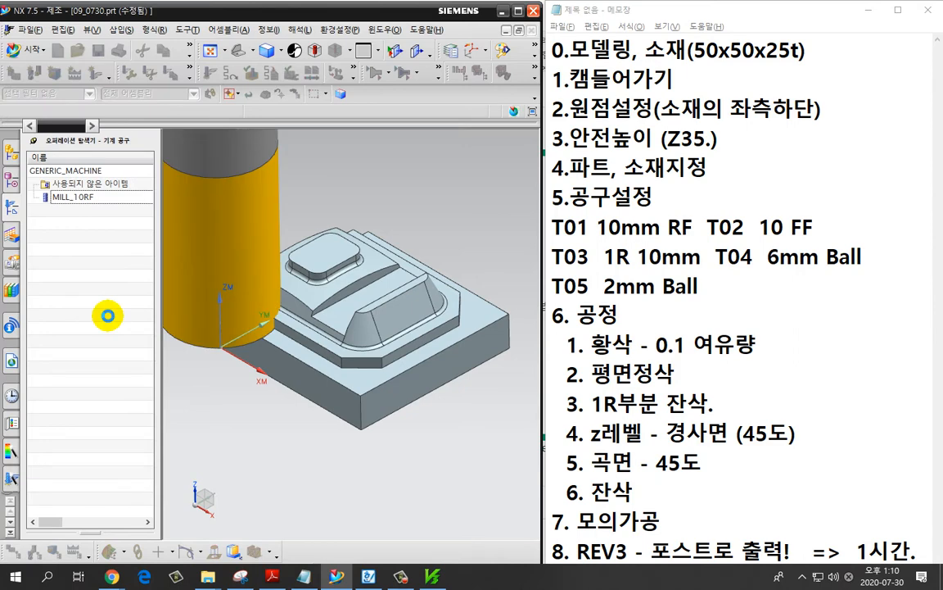
Set the new MILL_10FF tool's diameter to 10 and its tool number, adjust register and cutter compensation register to 2.
{"action": "type", "text": "10"}
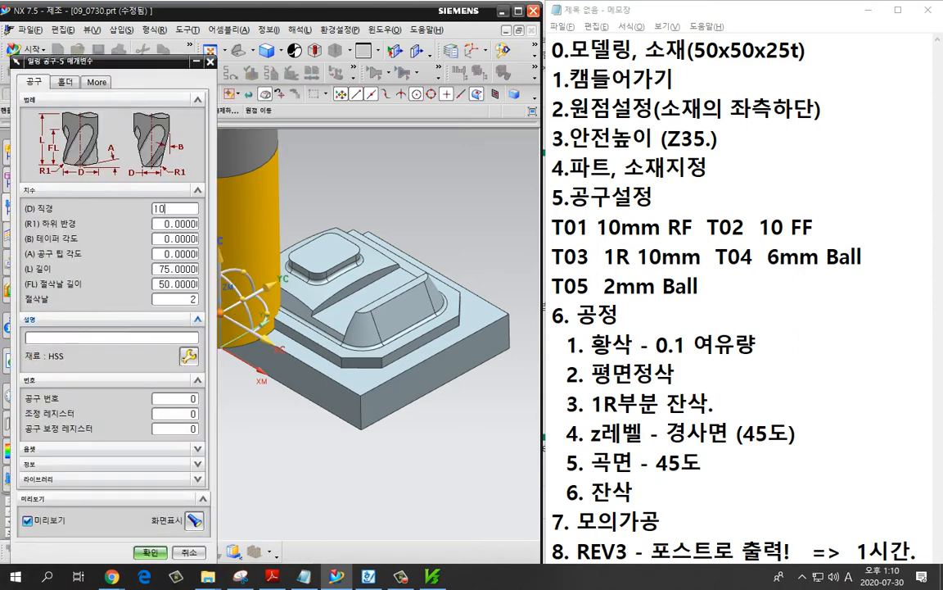
{"action": "left_click", "coordinate": [174, 398]}
{"action": "type", "text": "2"}
{"action": "left_click", "coordinate": [187, 413]}
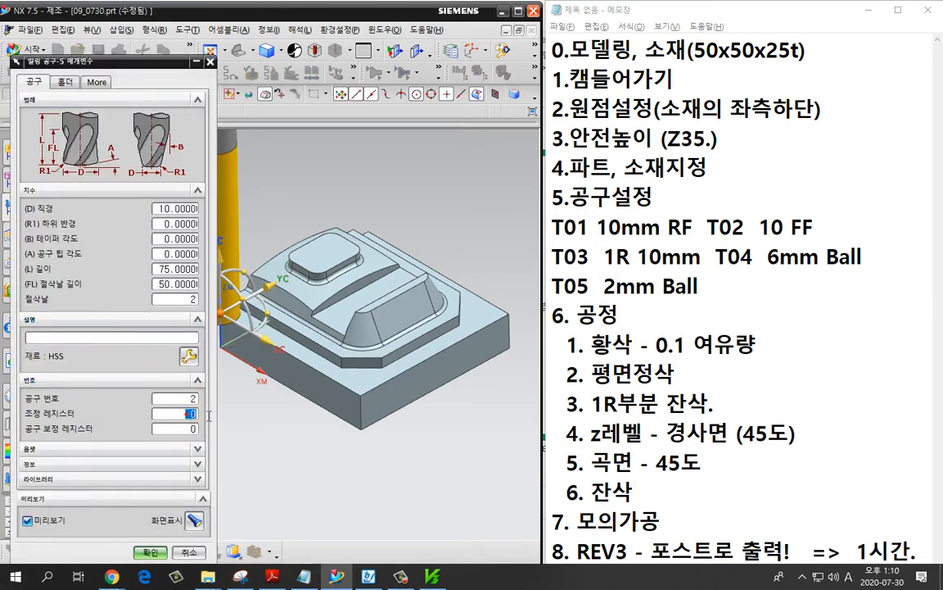
{"action": "type", "text": "2"}
{"action": "left_click", "coordinate": [175, 428]}
{"action": "type", "text": "2"}
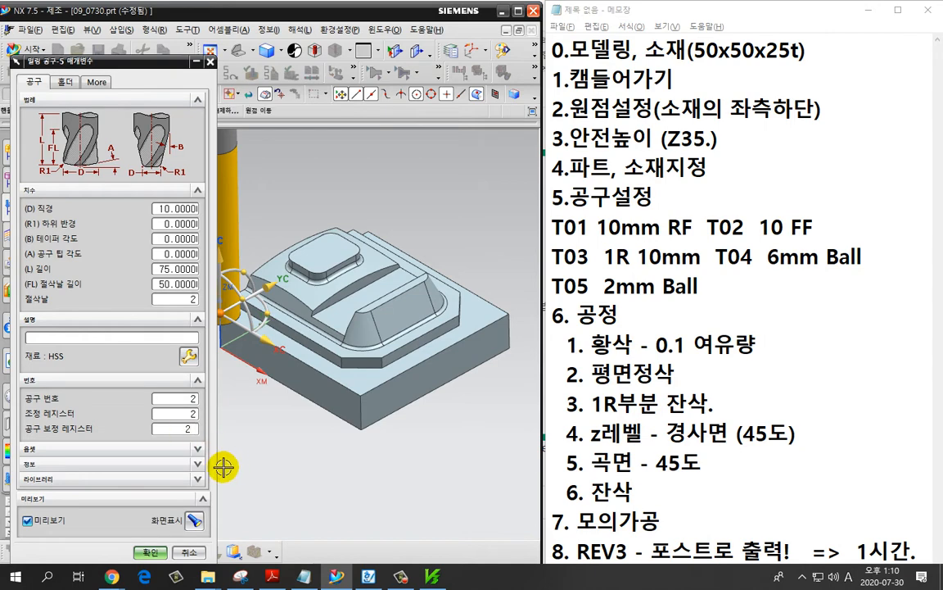
{"action": "left_click", "coordinate": [151, 552]}
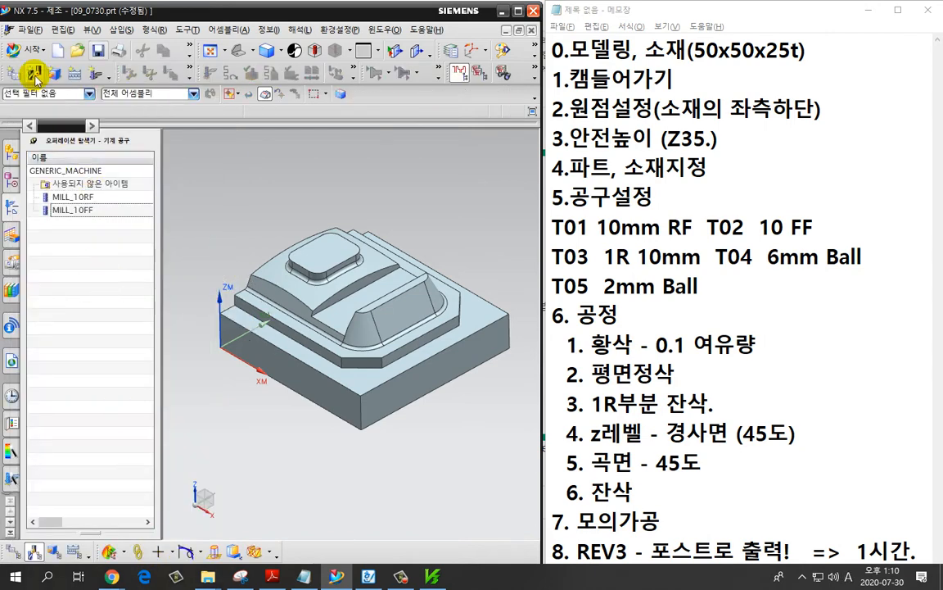
Create a mill_contour tool of the MILL subtype under GENERIC_MACHINE, named MILL_10_1R.
{"action": "left_click", "coordinate": [36, 73]}
{"action": "left_click", "coordinate": [83, 295]}
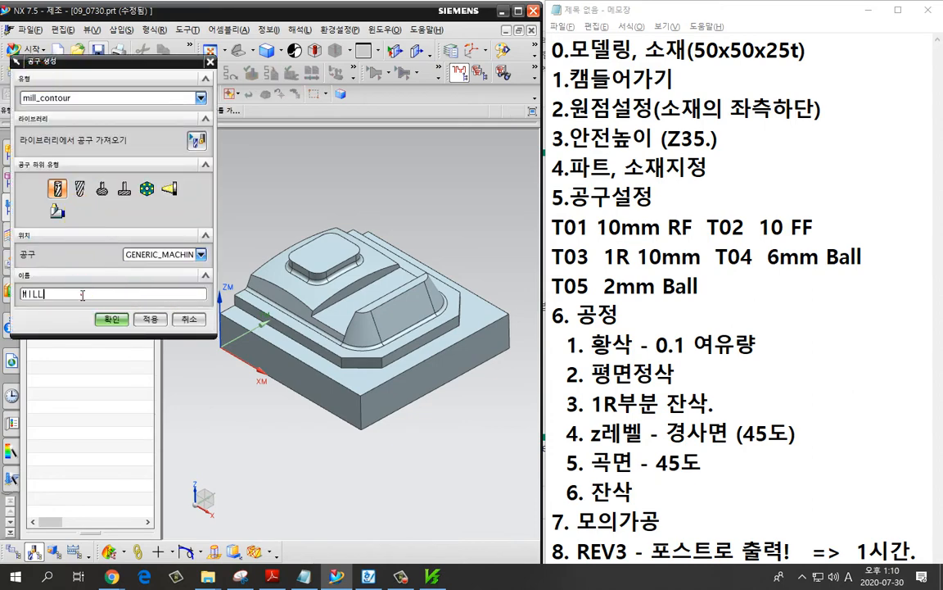
{"action": "type", "text": "_10"}
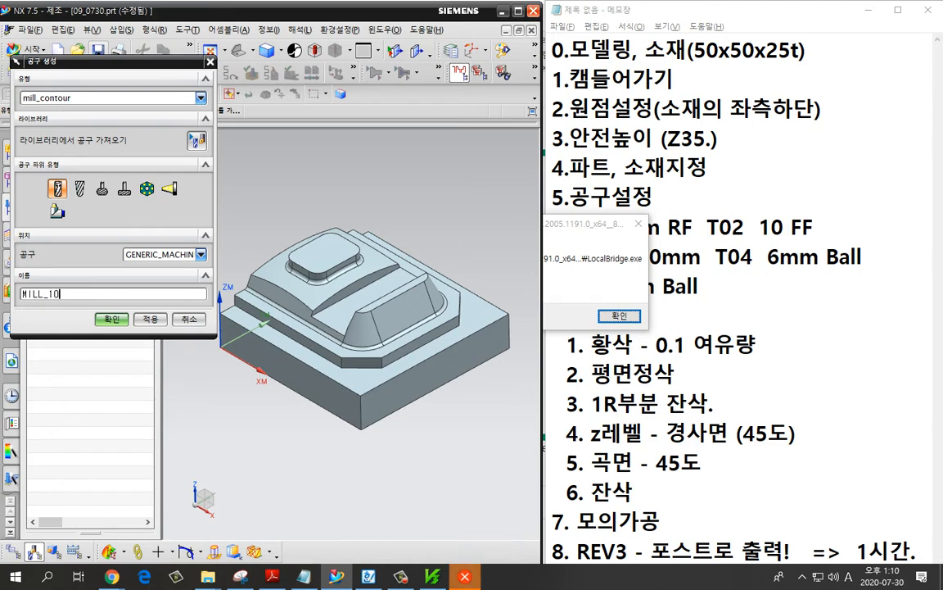
{"action": "left_click", "coordinate": [619, 315]}
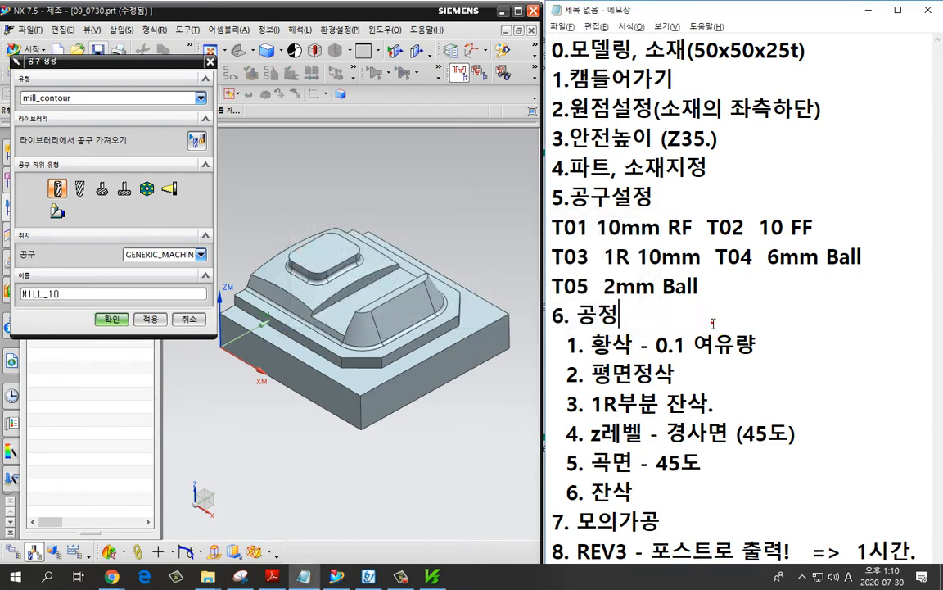
{"action": "left_click", "coordinate": [98, 295]}
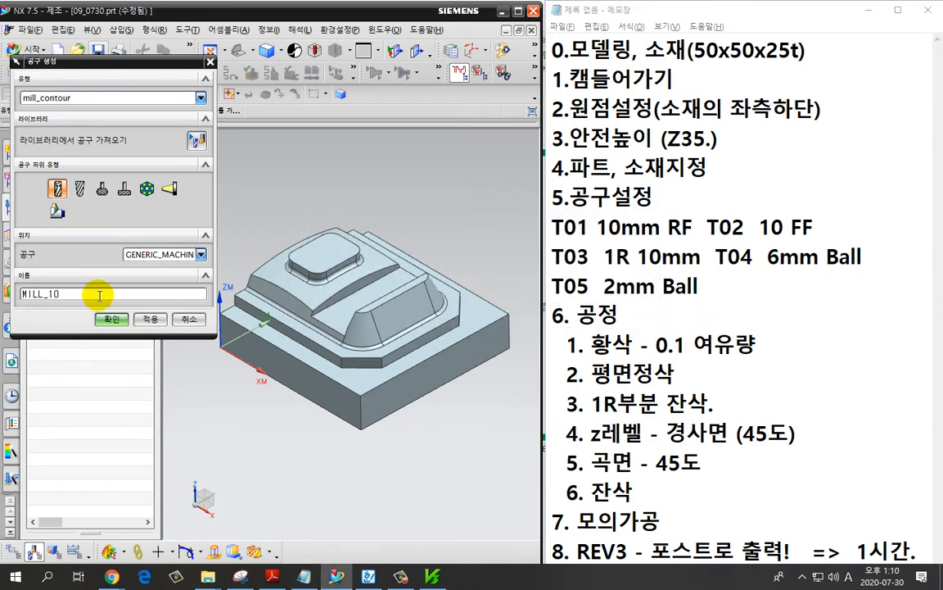
{"action": "type", "text": "21"}
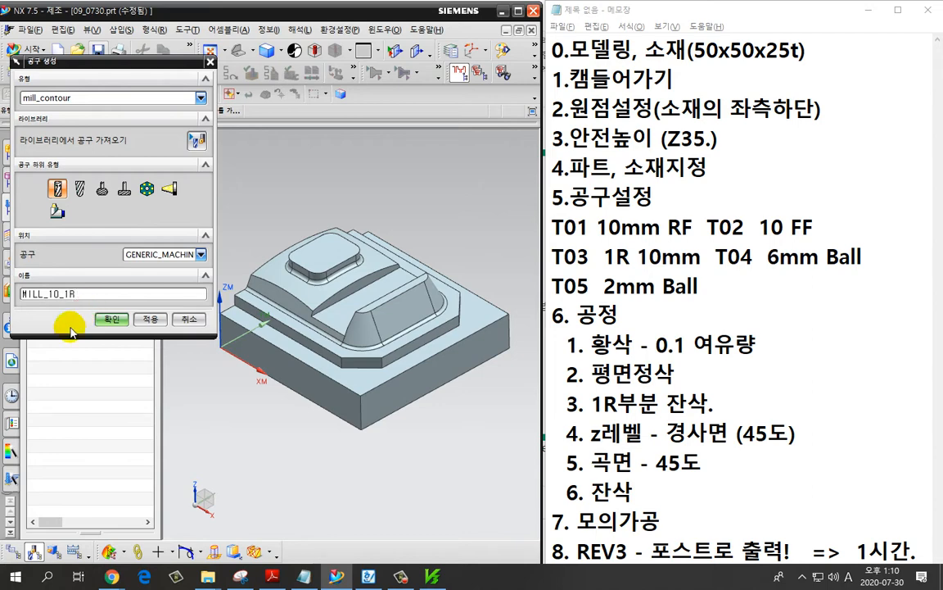
{"action": "left_click", "coordinate": [104, 319]}
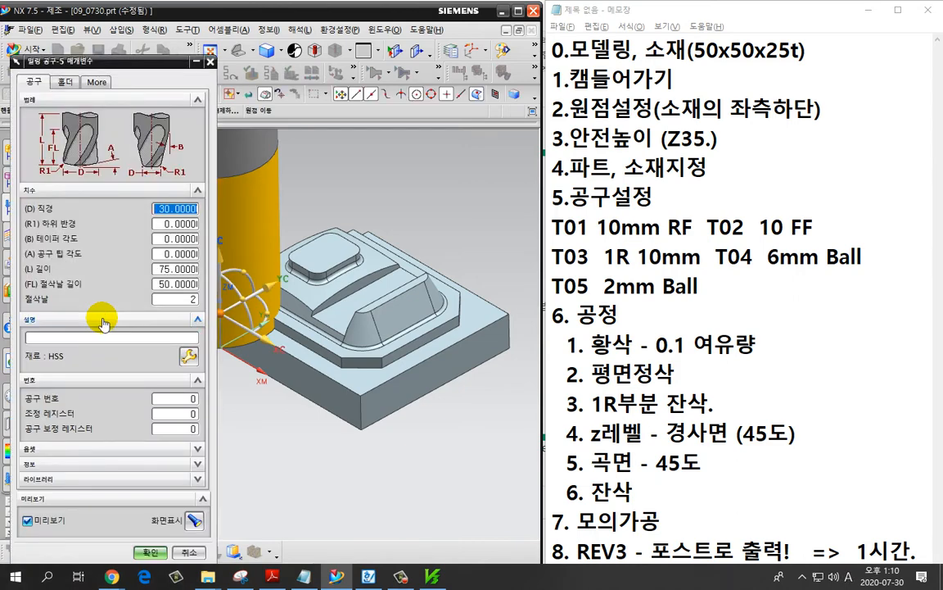
Set the MILL_10_1R tool's diameter to 10 and lower radius to 1, and inspect its preview beside the part.
{"action": "type", "text": "10"}
{"action": "key", "text": "Tab"}
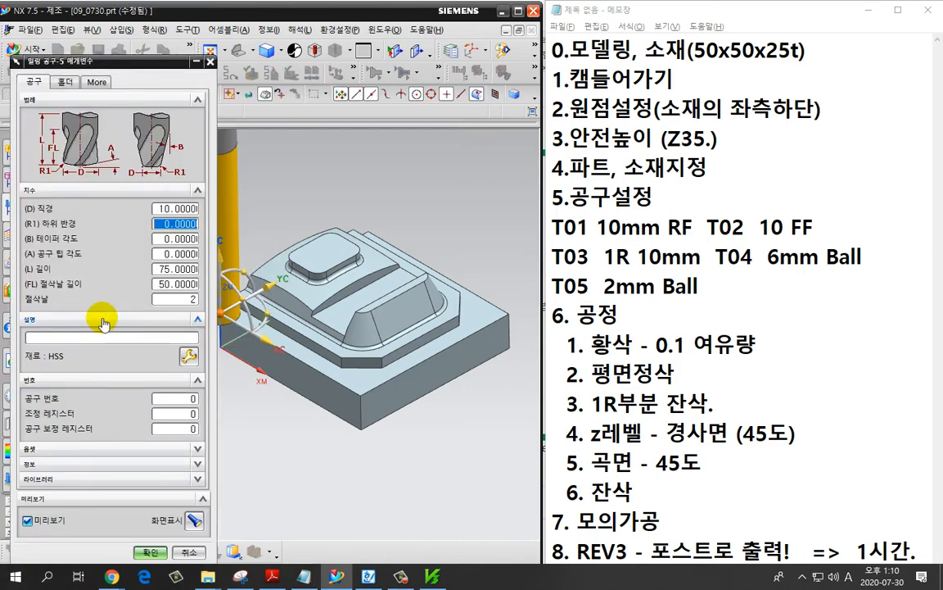
{"action": "type", "text": "1"}
{"action": "key", "text": "Tab"}
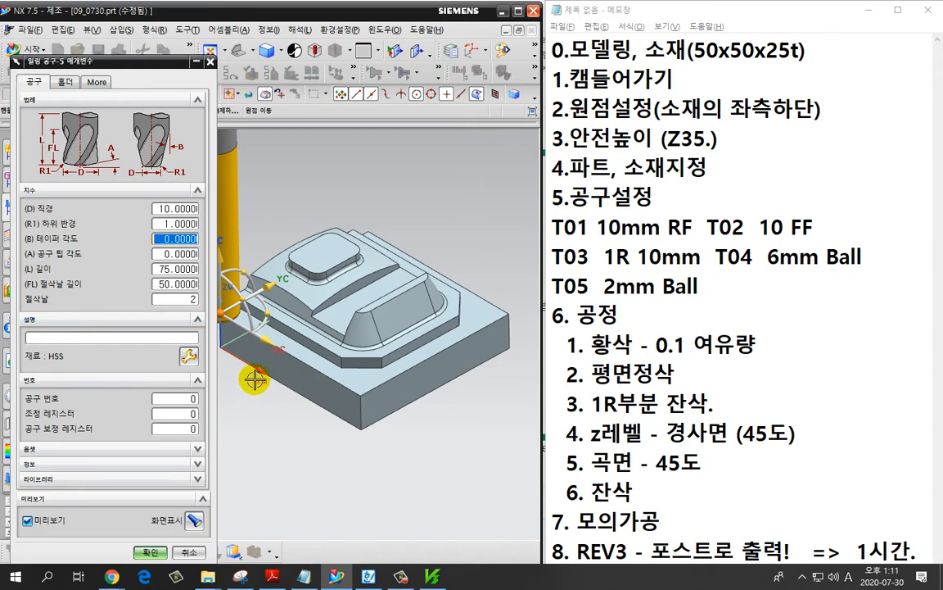
{"action": "middle_click_drag", "start_coordinate": [257, 379], "coordinate": [311, 393], "text": "shift"}
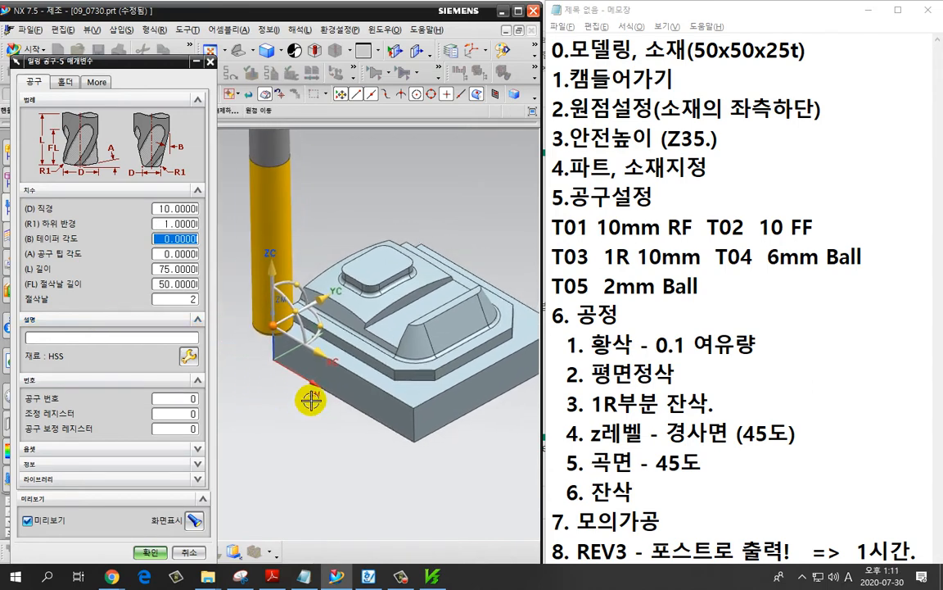
{"action": "mouse_move", "coordinate": [326, 427]}
{"action": "middle_mouse_down"}
{"action": "mouse_move", "coordinate": [269, 375]}
{"action": "mouse_move", "coordinate": [327, 396]}
{"action": "mouse_move", "coordinate": [330, 417]}
{"action": "mouse_move", "coordinate": [328, 411]}
{"action": "middle_mouse_up"}
{"action": "scroll", "coordinate": [328, 410], "scroll_direction": "up", "scroll_amount": 1}
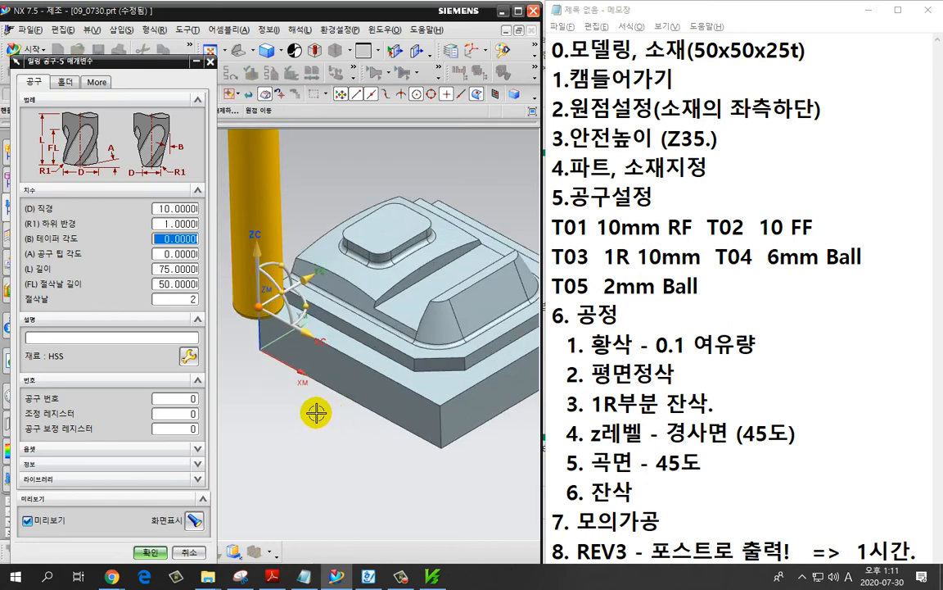
{"action": "scroll", "coordinate": [316, 412], "scroll_direction": "down", "scroll_amount": 1}
{"action": "middle_click_drag", "start_coordinate": [323, 417], "coordinate": [306, 402], "text": "shift"}
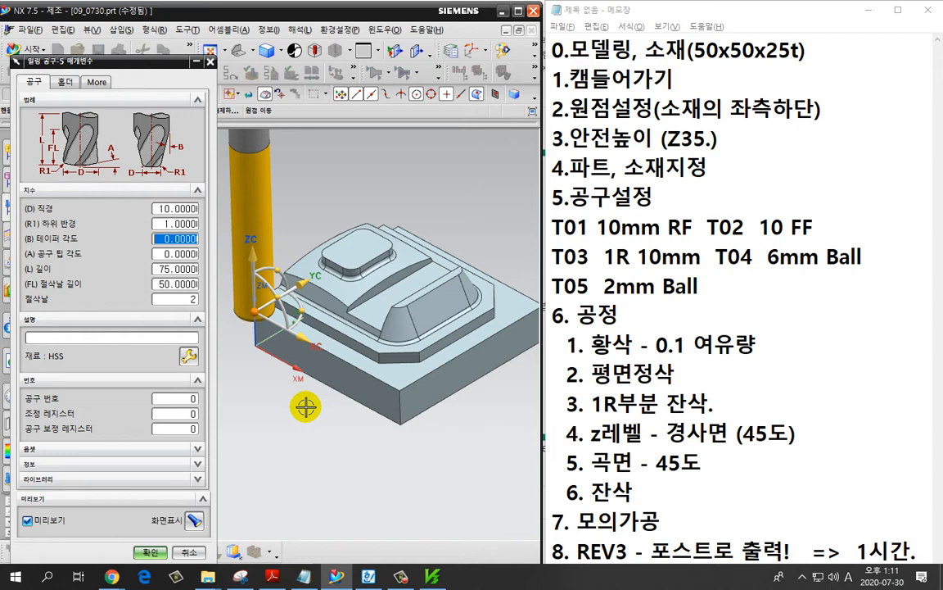
Set the MILL_10_1R tool's number, adjust register and cutter compensation register to 3 and accept the tool.
{"action": "double_click", "coordinate": [194, 399]}
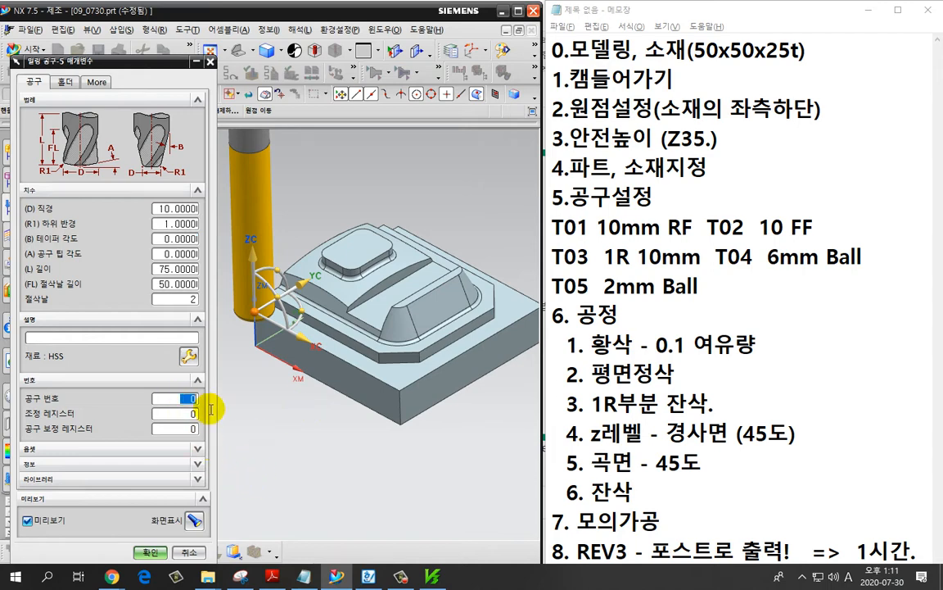
{"action": "type", "text": "3"}
{"action": "mouse_move", "coordinate": [180, 413]}
{"action": "left_mouse_down"}
{"action": "mouse_move", "coordinate": [213, 417]}
{"action": "mouse_move", "coordinate": [214, 437]}
{"action": "left_mouse_up"}
{"action": "type", "text": "3"}
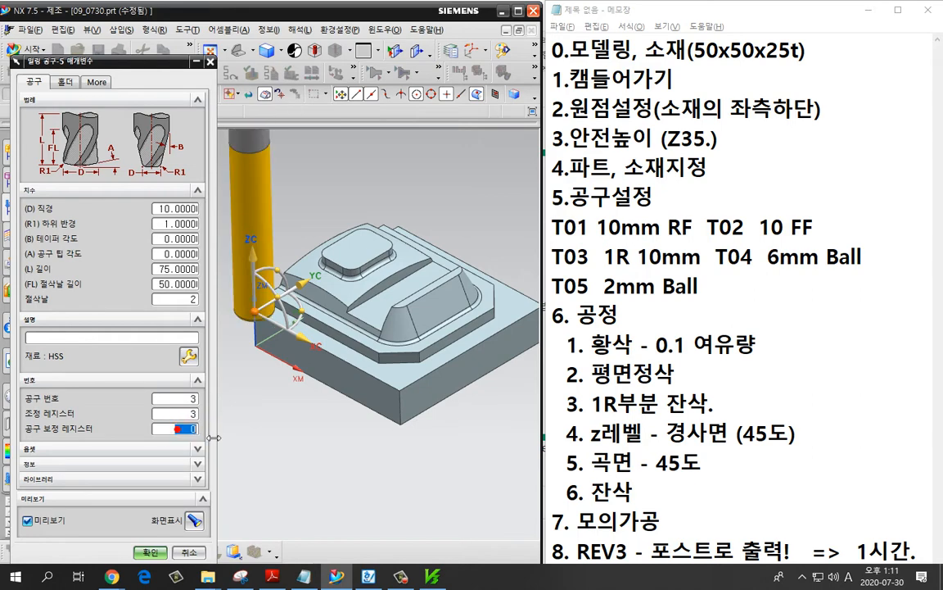
{"action": "type", "text": "3"}
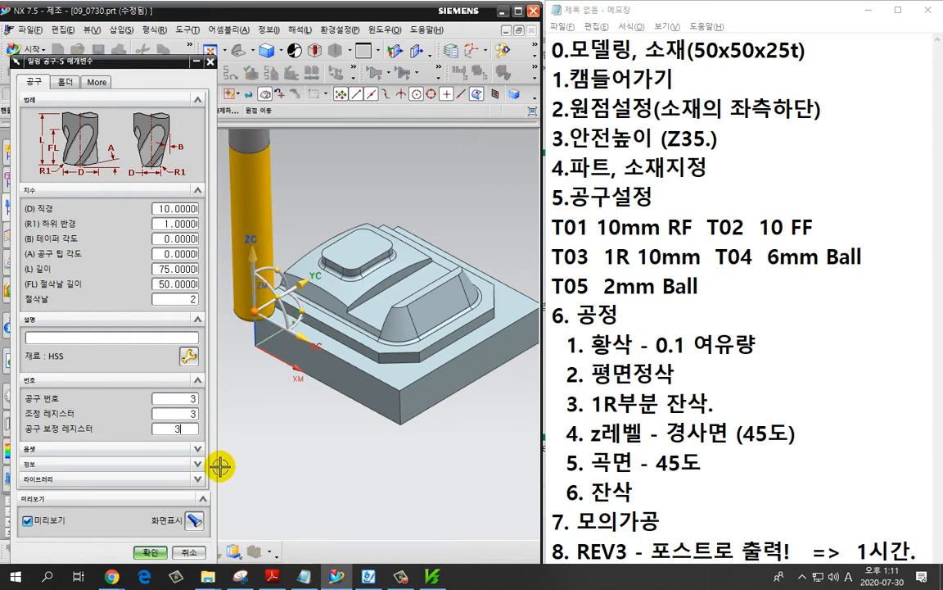
{"action": "left_click", "coordinate": [152, 553]}
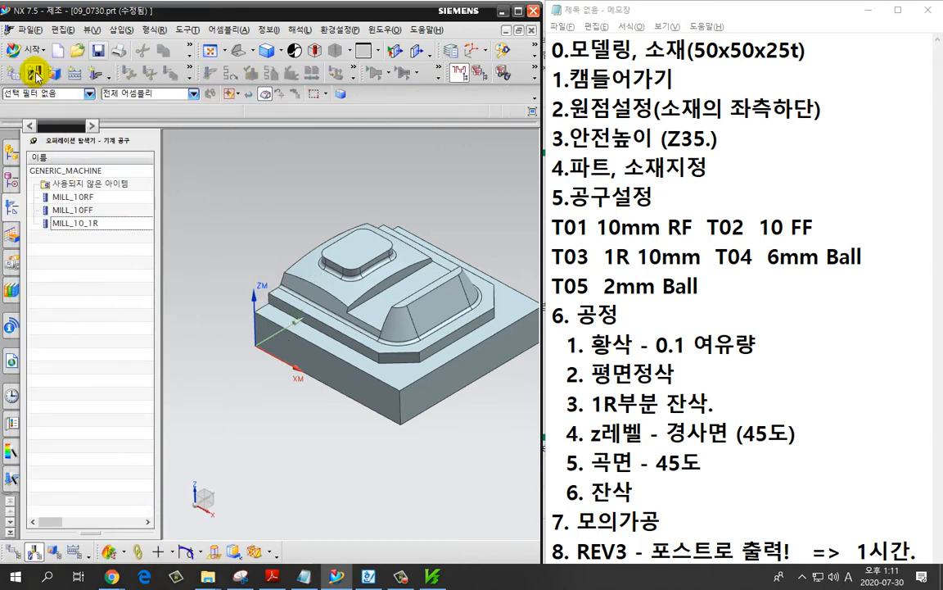
Create a mill_contour tool of the BALL_MILL subtype under GENERIC_MACHINE, named BALL_MILL_6.
{"action": "left_click", "coordinate": [34, 75]}
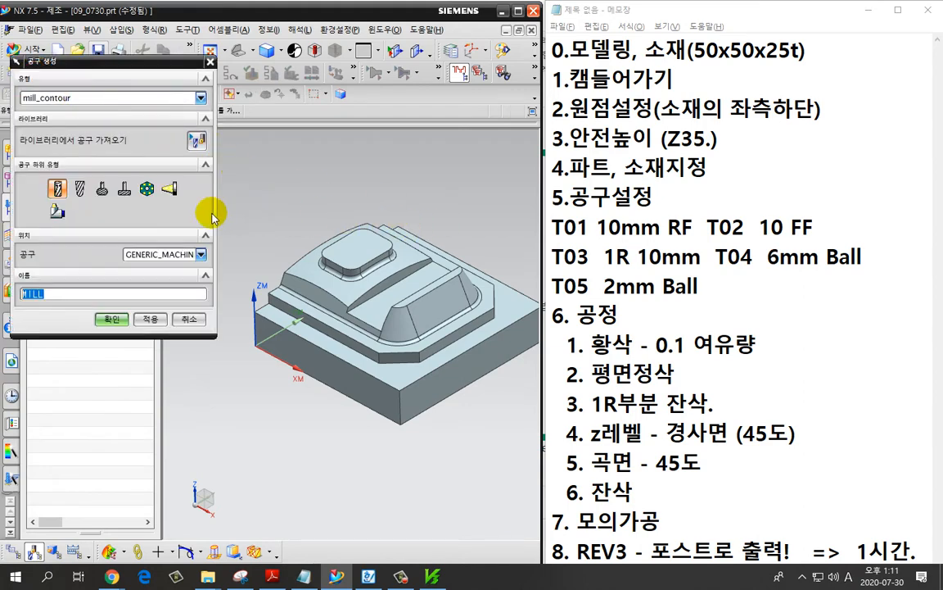
{"action": "left_click", "coordinate": [79, 189]}
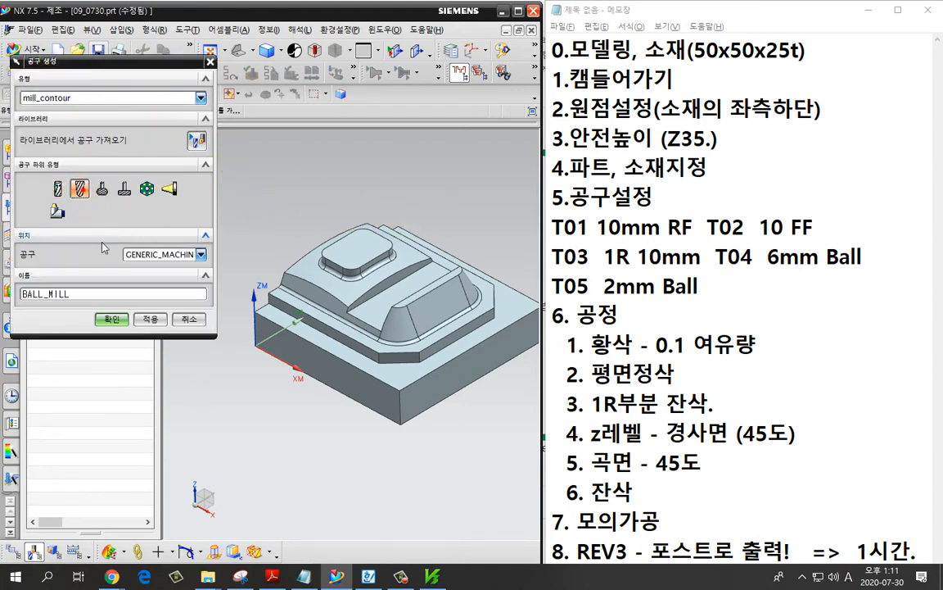
{"action": "left_click", "coordinate": [106, 295]}
{"action": "type", "text": "_6"}
{"action": "left_click", "coordinate": [113, 319]}
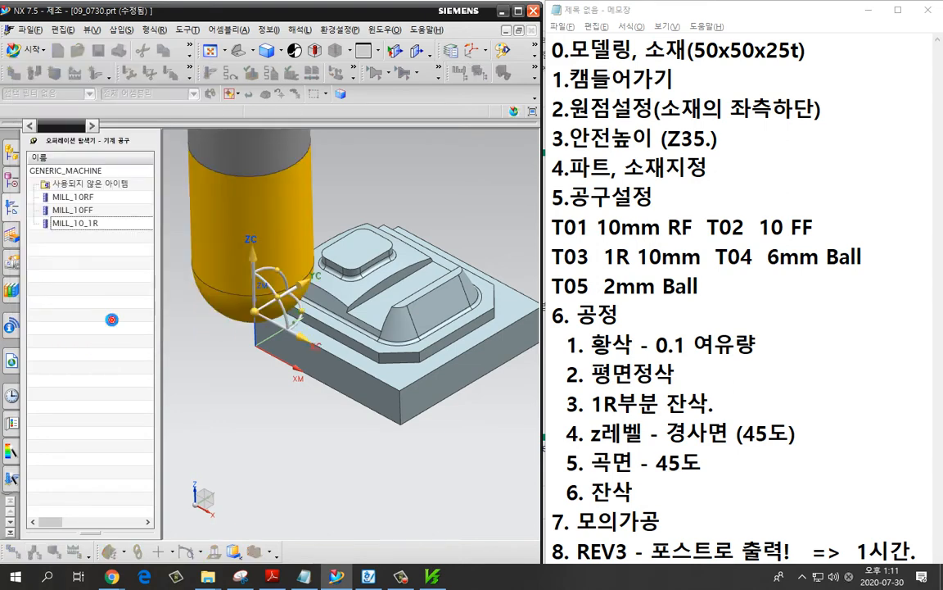
Set the BALL_MILL_6 tool's diameter to 6 and its tool number, adjust register and cutter compensation register to 4, and accept the tool.
{"action": "type", "text": "6"}
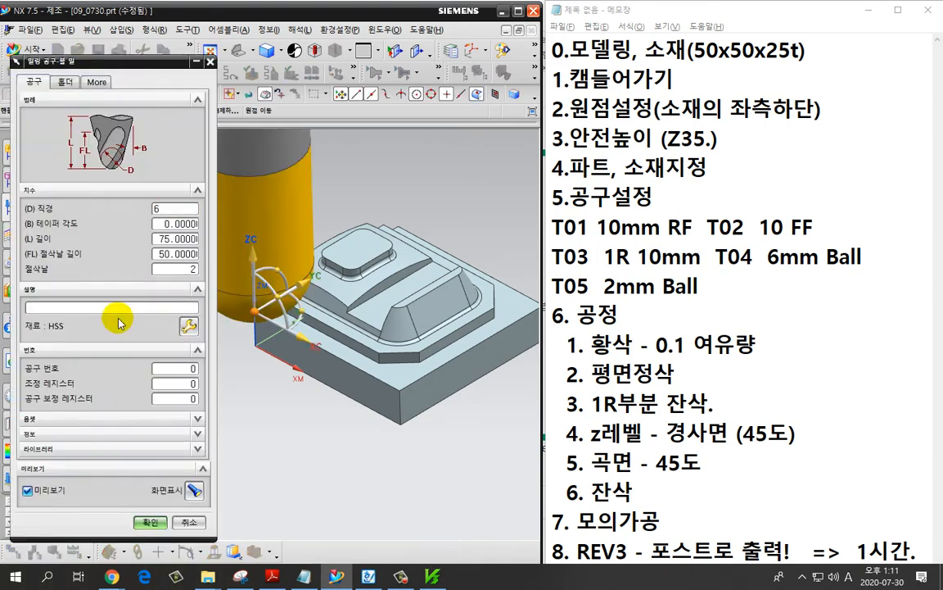
{"action": "double_click", "coordinate": [190, 368]}
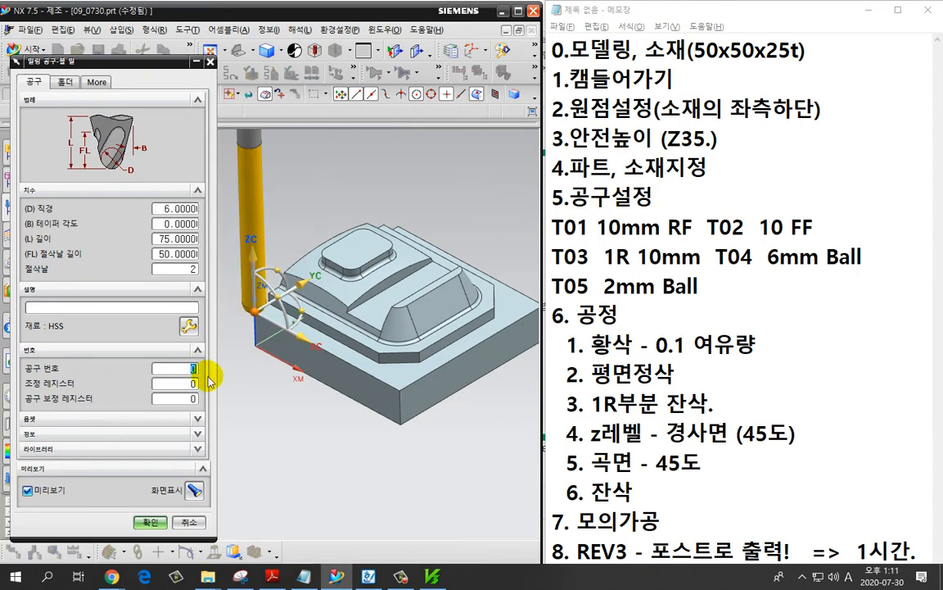
{"action": "type", "text": "4"}
{"action": "left_click", "coordinate": [190, 383]}
{"action": "left_click_drag", "start_coordinate": [188, 385], "coordinate": [206, 405]}
{"action": "type", "text": "44"}
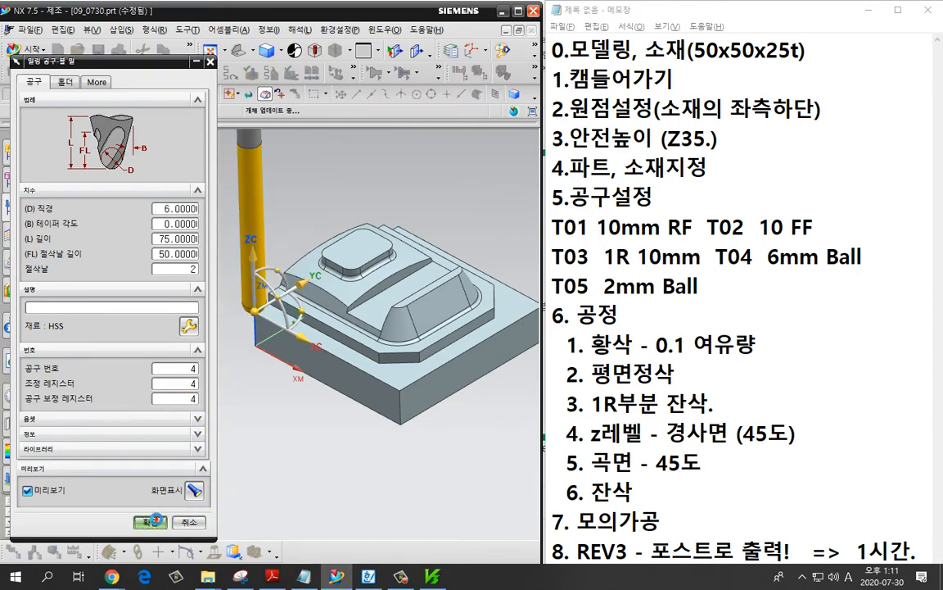
{"action": "left_click", "coordinate": [150, 521]}
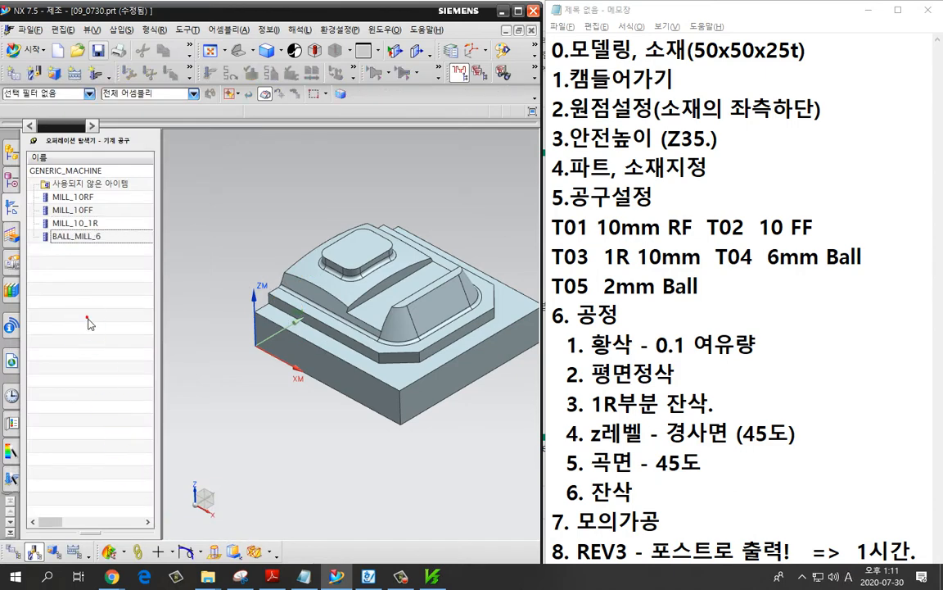
Create another mill_contour tool of the BALL_MILL subtype under GENERIC_MACHINE, named BALL_MILL_2.
{"action": "left_click", "coordinate": [32, 72]}
{"action": "left_click", "coordinate": [79, 189]}
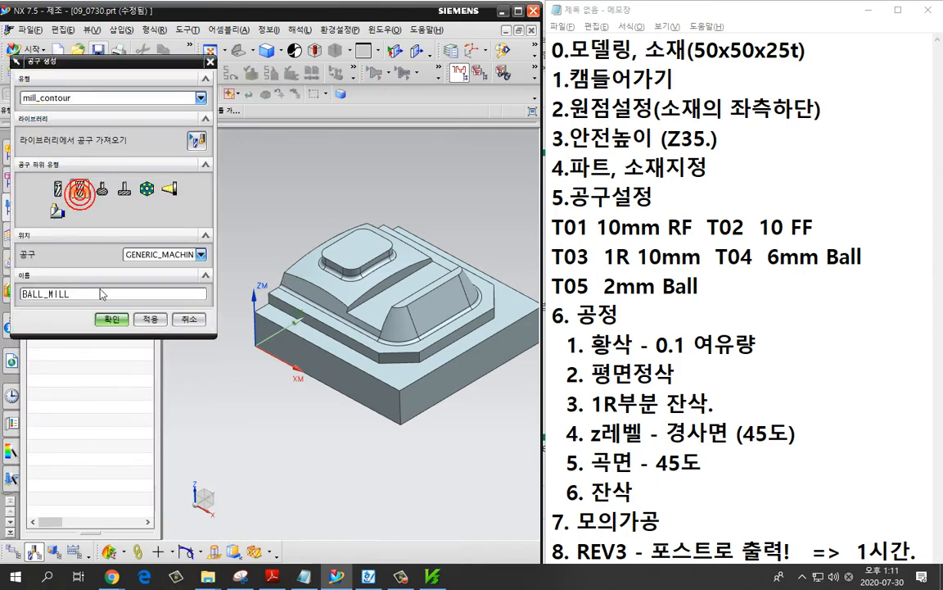
{"action": "left_click", "coordinate": [101, 290]}
{"action": "type", "text": "_"}
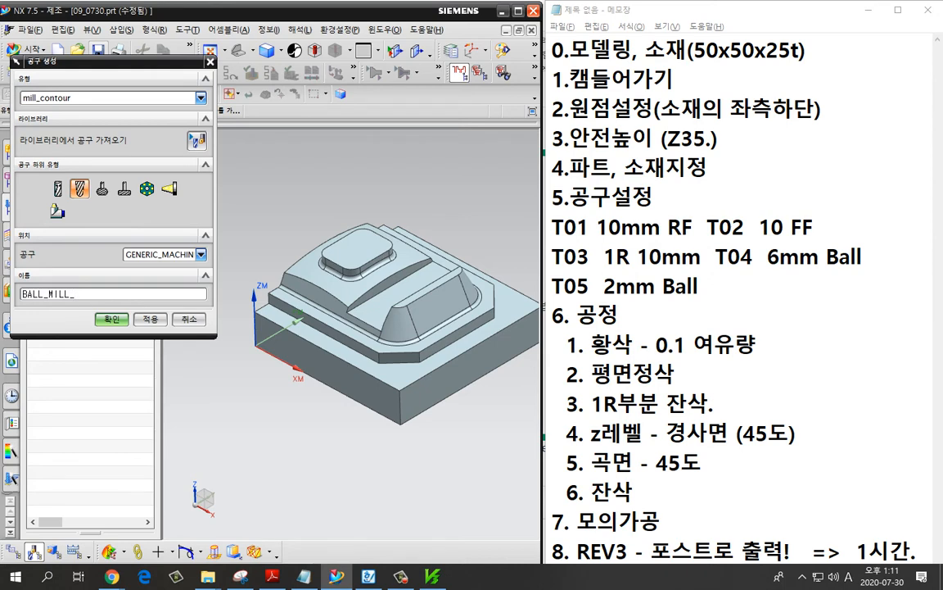
{"action": "type", "text": "6"}
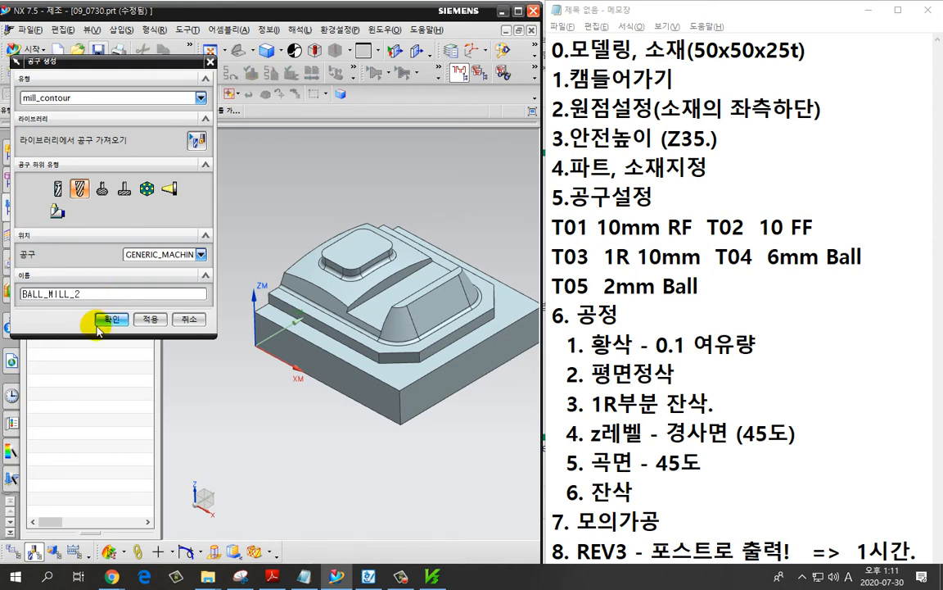
{"action": "left_click", "coordinate": [99, 319]}
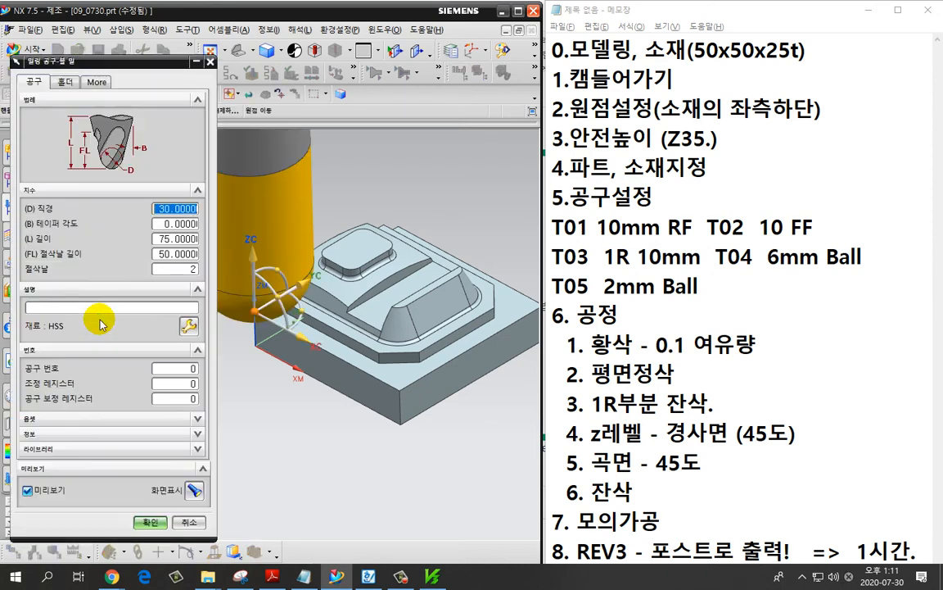
Set the BALL_MILL_2 tool's diameter to 2 and its tool number, adjust register and cutter compensation register to 5, and accept the tool.
{"action": "type", "text": "2"}
{"action": "left_click", "coordinate": [174, 368]}
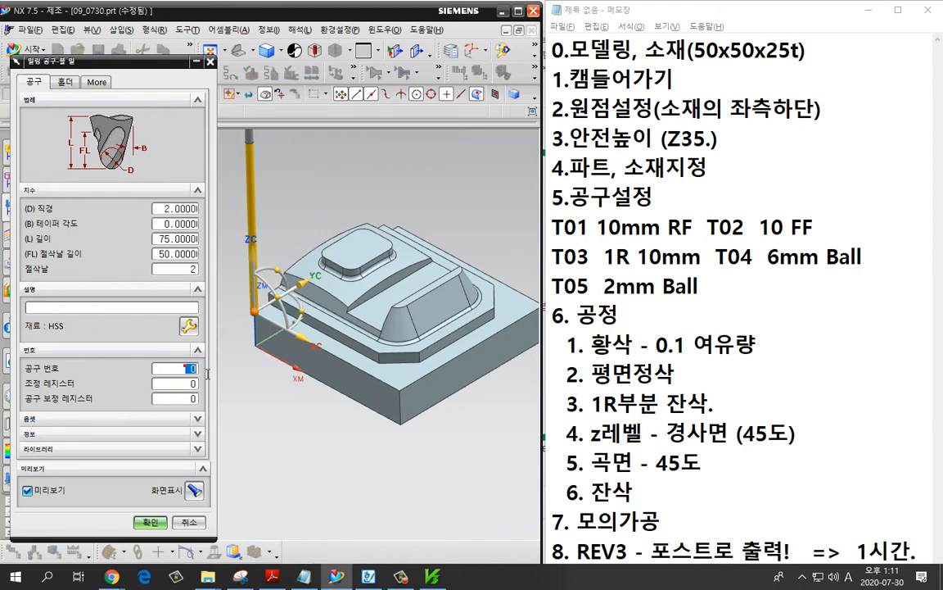
{"action": "type", "text": "5"}
{"action": "left_click", "coordinate": [201, 383]}
{"action": "type", "text": "5"}
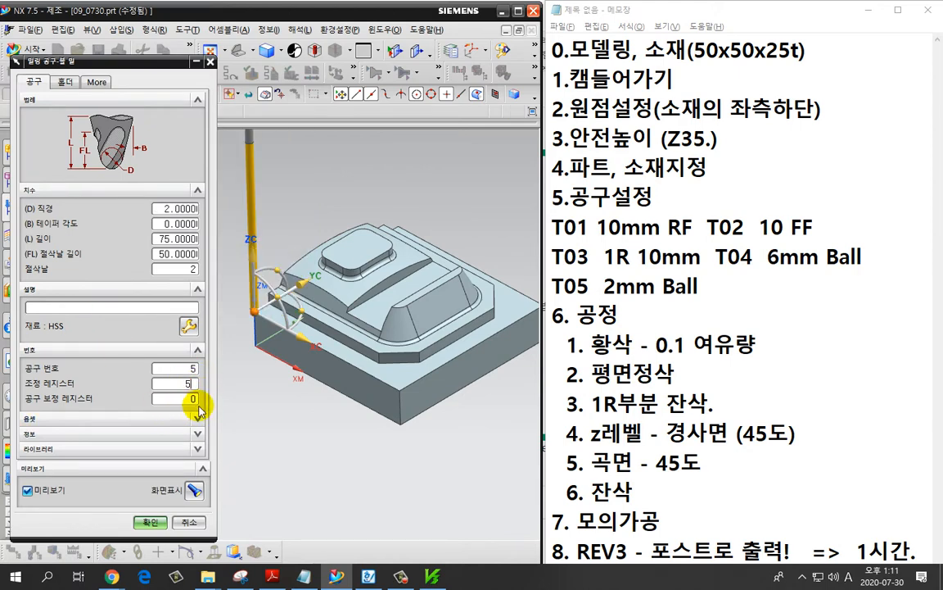
{"action": "type", "text": "5"}
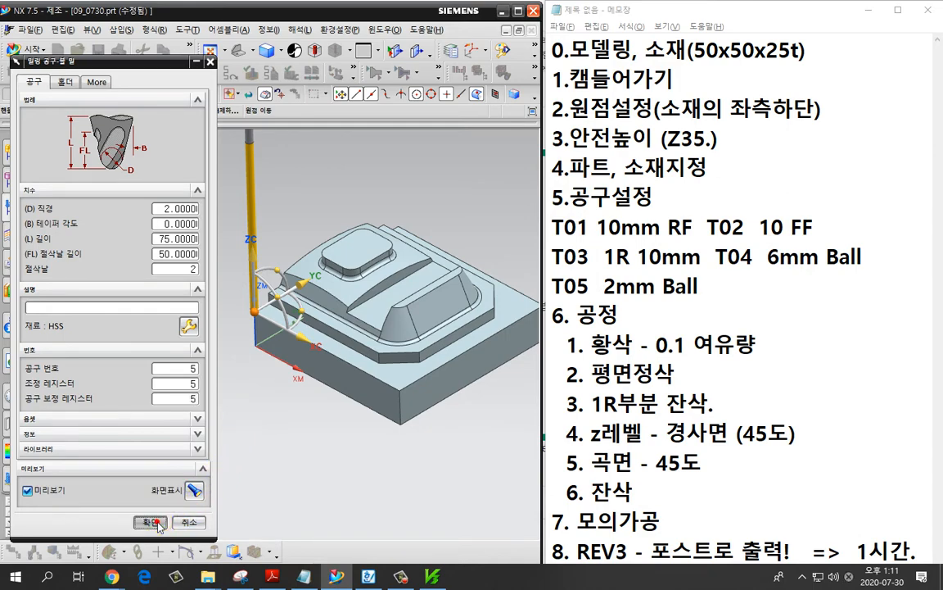
{"action": "key", "text": "ctrl+2"}
{"action": "mouse_move", "coordinate": [182, 209]}
{"action": "left_mouse_down"}
{"action": "mouse_move", "coordinate": [178, 231]}
{"action": "mouse_move", "coordinate": [182, 212]}
{"action": "left_mouse_up"}
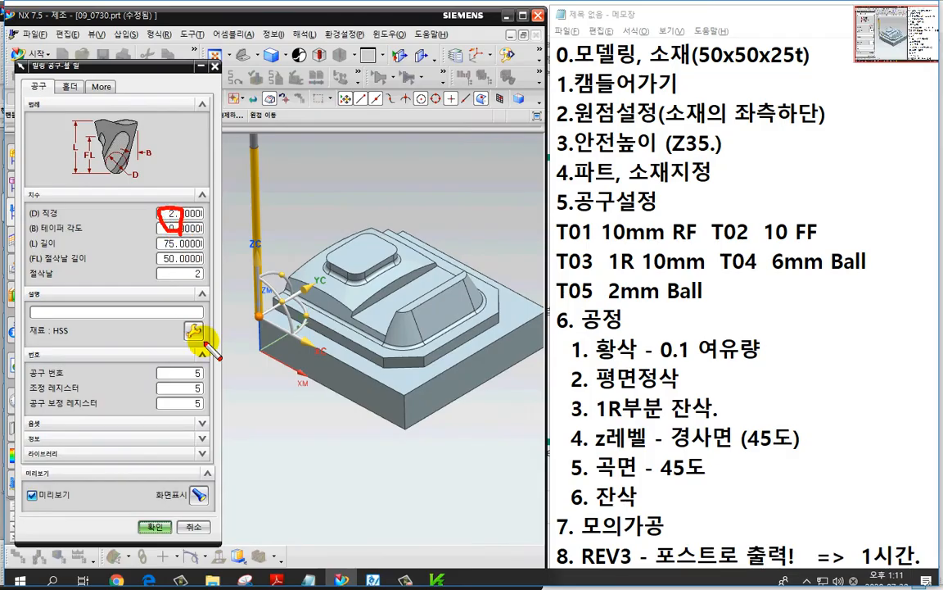
{"action": "left_click_drag", "start_coordinate": [201, 342], "coordinate": [176, 409]}
{"action": "key", "text": "Escape"}
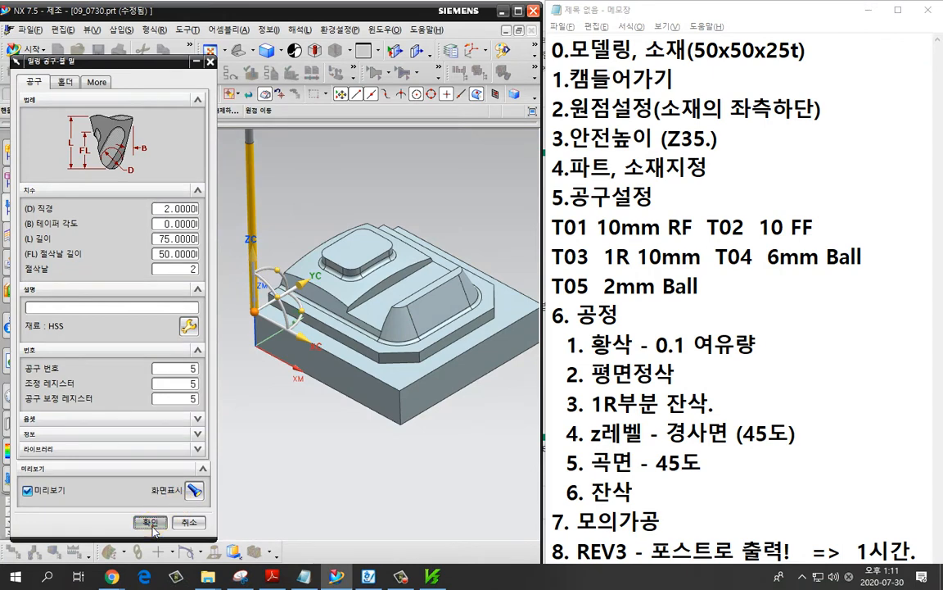
{"action": "left_click", "coordinate": [152, 527]}
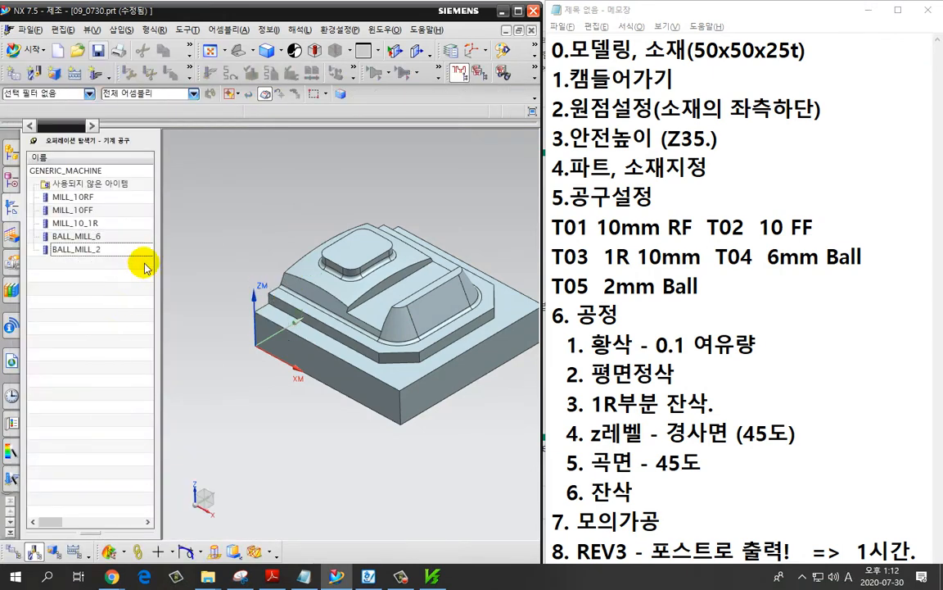
Widen the operation navigator to check the tool numbers against the tool names, and restore its narrow width.
{"action": "left_click_drag", "start_coordinate": [158, 246], "coordinate": [351, 274]}
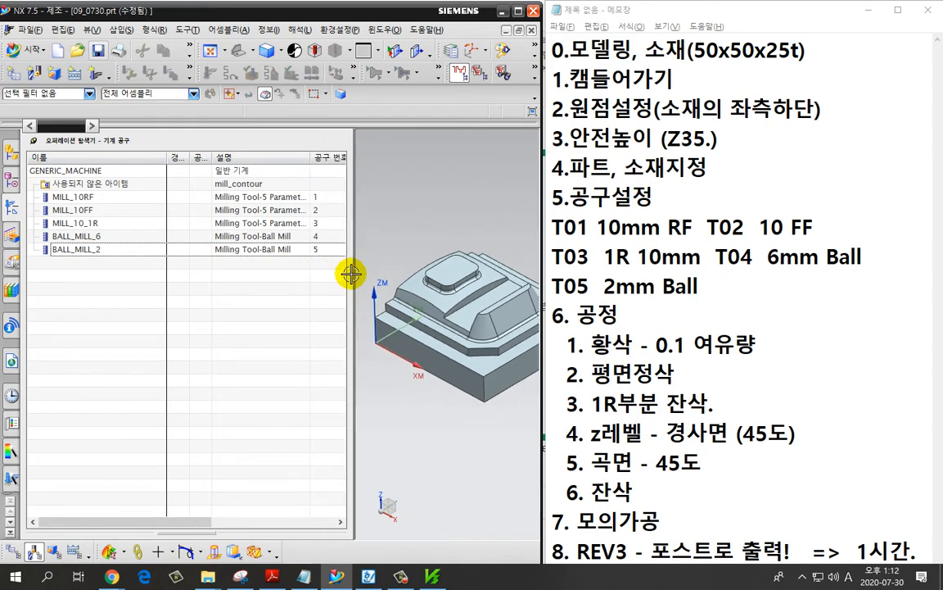
{"action": "key", "text": "ctrl+2"}
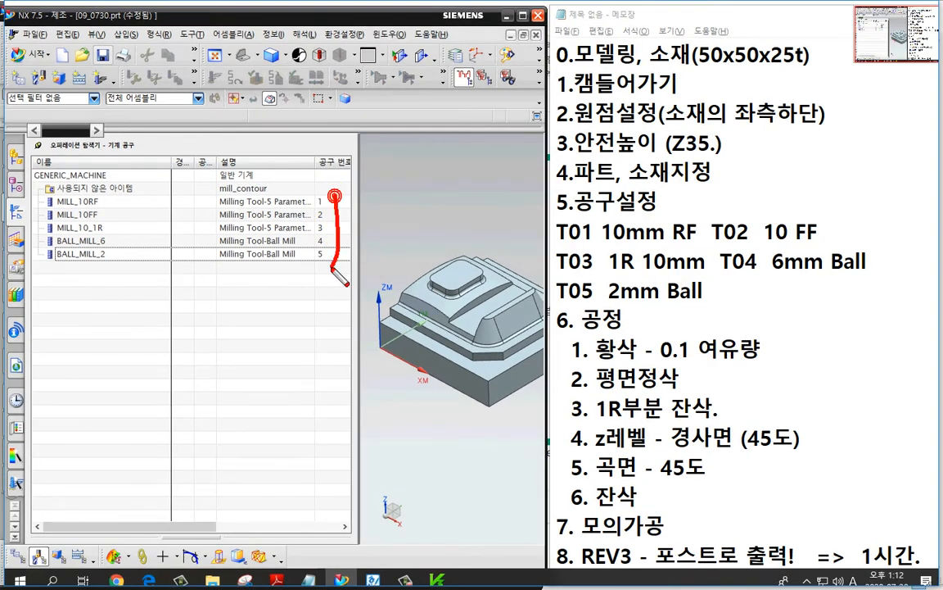
{"action": "mouse_move", "coordinate": [311, 260]}
{"action": "left_mouse_down"}
{"action": "mouse_move", "coordinate": [307, 210]}
{"action": "mouse_move", "coordinate": [320, 164]}
{"action": "mouse_move", "coordinate": [326, 247]}
{"action": "mouse_move", "coordinate": [315, 273]}
{"action": "mouse_move", "coordinate": [305, 185]}
{"action": "mouse_move", "coordinate": [316, 178]}
{"action": "left_mouse_up"}
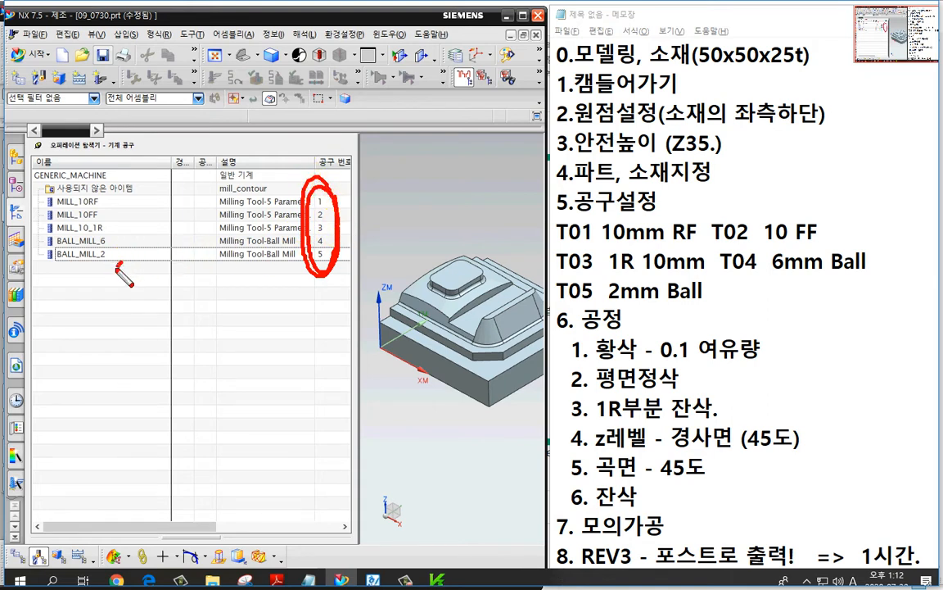
{"action": "mouse_move", "coordinate": [119, 264]}
{"action": "left_mouse_down"}
{"action": "mouse_move", "coordinate": [39, 197]}
{"action": "mouse_move", "coordinate": [104, 190]}
{"action": "mouse_move", "coordinate": [119, 260]}
{"action": "left_mouse_up"}
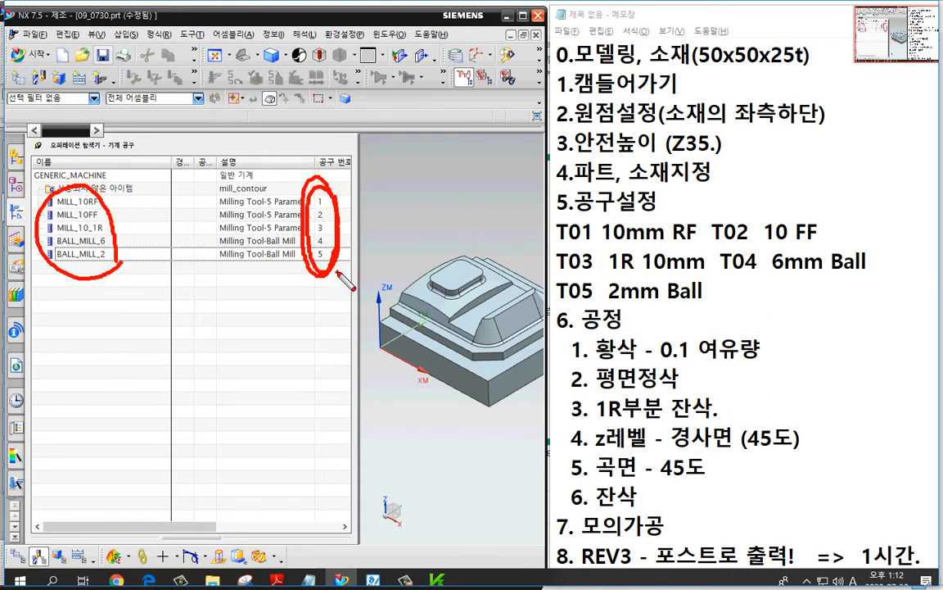
{"action": "key", "text": "Escape"}
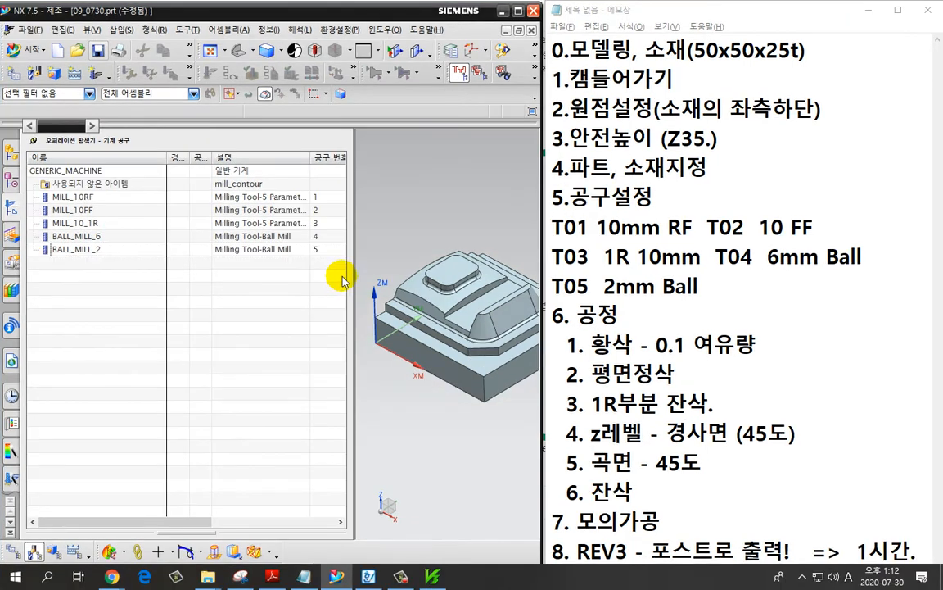
{"action": "left_click_drag", "start_coordinate": [349, 278], "coordinate": [158, 280]}
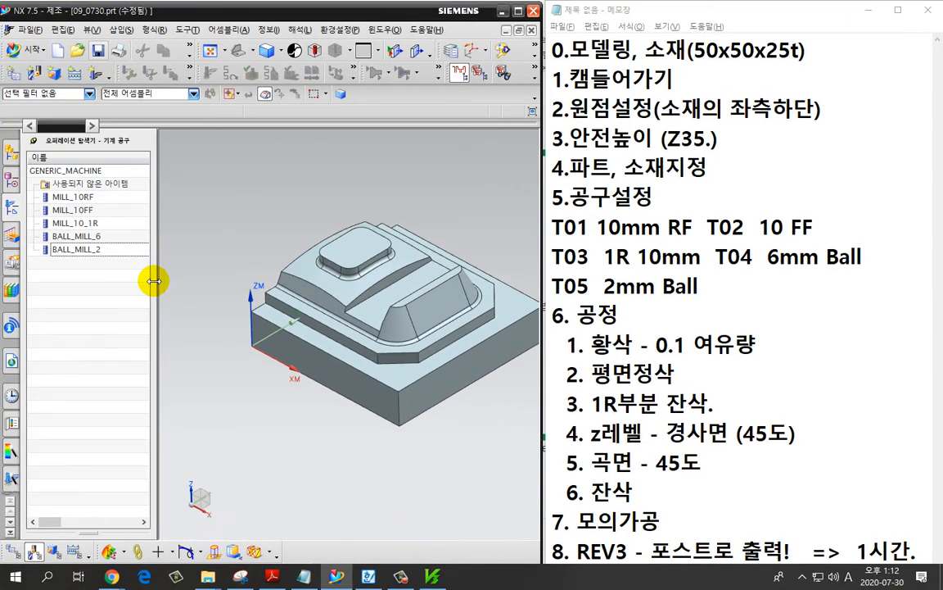
Show the geometry view in the operation navigator and highlight the roughing line with 0.1 allowance in the Notepad process list.
{"action": "right_click", "coordinate": [118, 273]}
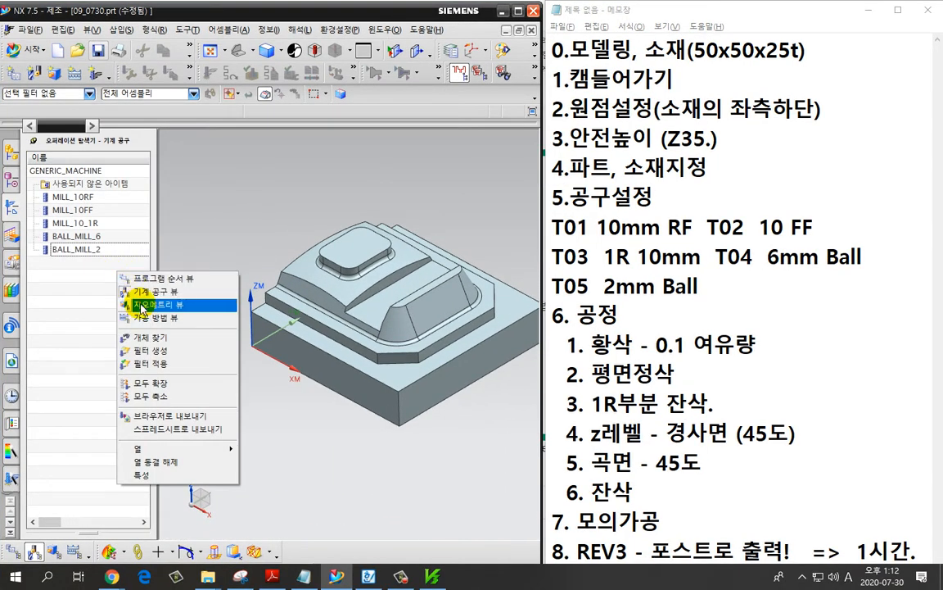
{"action": "left_click", "coordinate": [141, 307]}
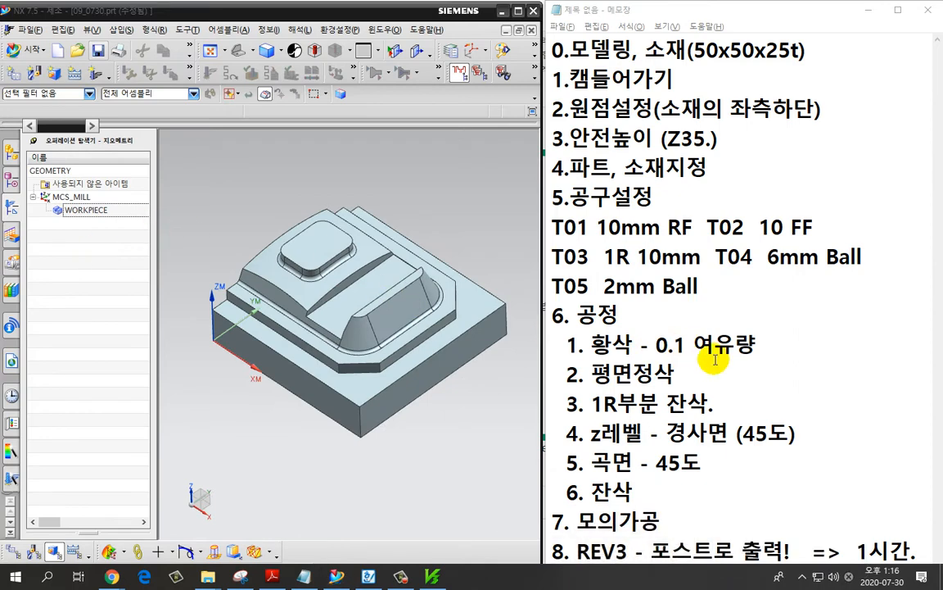
{"action": "left_click_drag", "start_coordinate": [793, 346], "coordinate": [556, 345]}
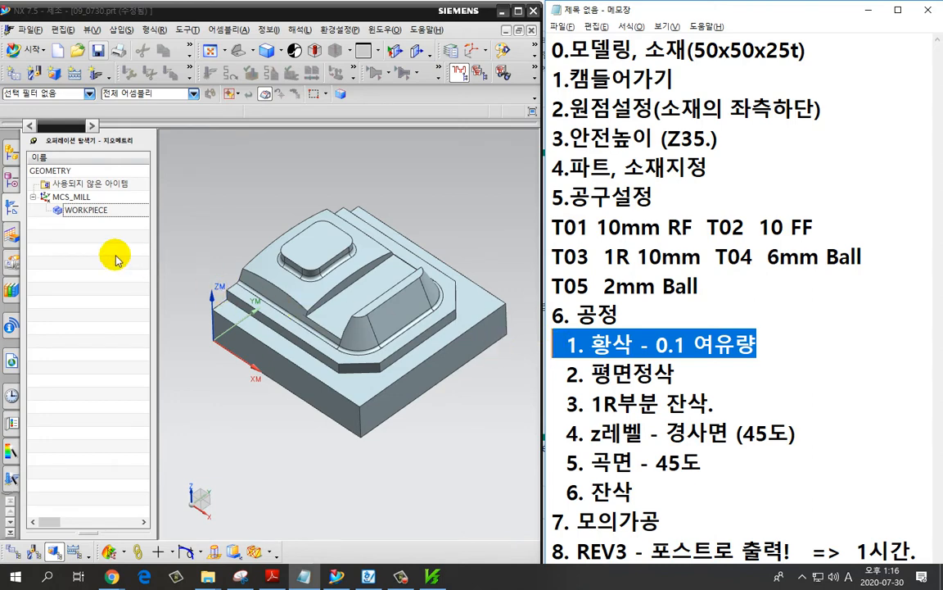
{"action": "left_click", "coordinate": [102, 231]}
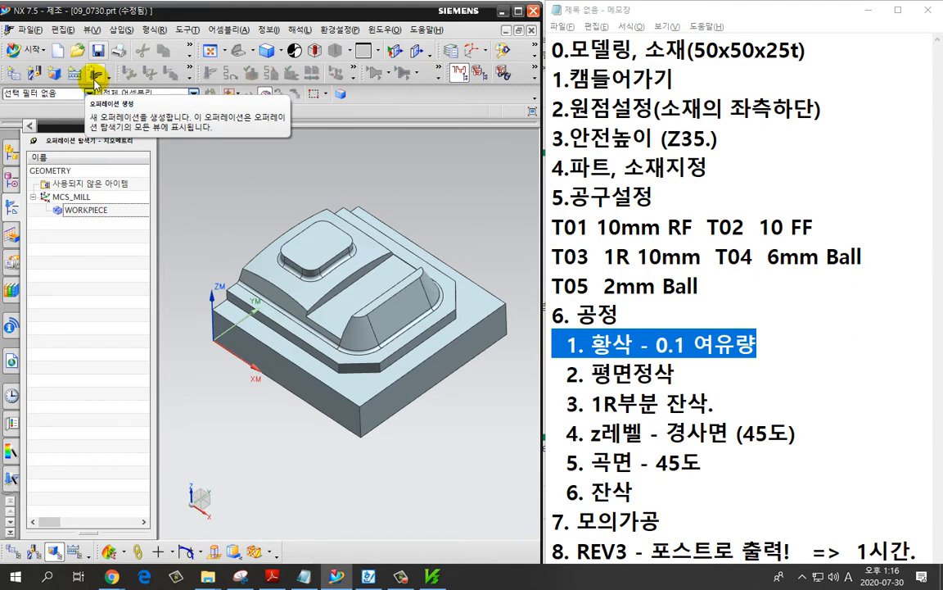
Start creating a mill_contour operation with the CAVITY_MILL subtype.
{"action": "left_click", "coordinate": [95, 79]}
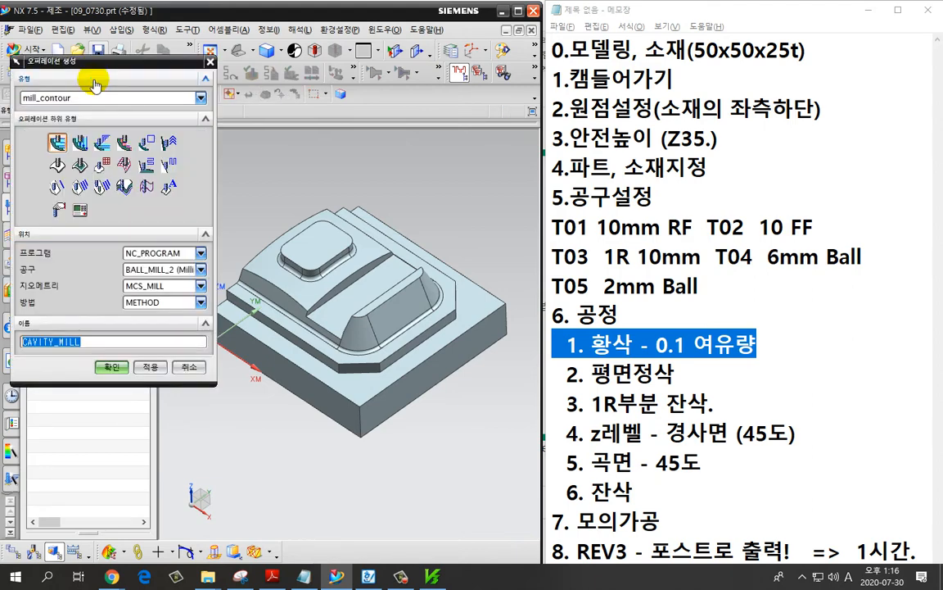
{"action": "key", "text": "ctrl+2"}
{"action": "mouse_move", "coordinate": [79, 113]}
{"action": "left_mouse_down"}
{"action": "mouse_move", "coordinate": [23, 117]}
{"action": "mouse_move", "coordinate": [66, 86]}
{"action": "mouse_move", "coordinate": [79, 92]}
{"action": "left_mouse_up"}
{"action": "mouse_move", "coordinate": [72, 137]}
{"action": "left_mouse_down"}
{"action": "mouse_move", "coordinate": [59, 163]}
{"action": "mouse_move", "coordinate": [45, 141]}
{"action": "mouse_move", "coordinate": [67, 150]}
{"action": "left_mouse_up"}
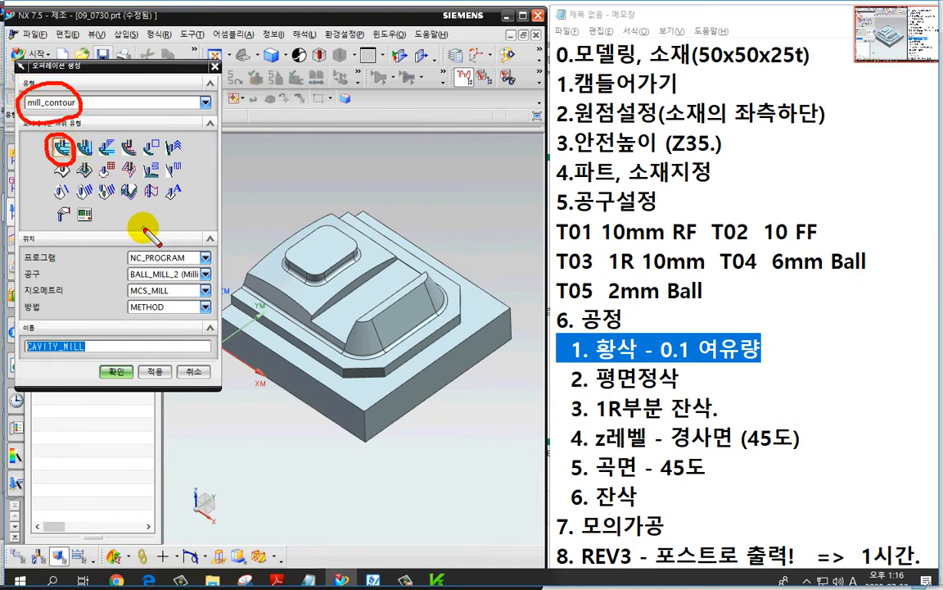
{"action": "key", "text": "Escape"}
Switch to the cutting conditions document in the Hangul word processor and place its window beside the NX model.
{"action": "key", "text": "super+Tab"}
{"action": "key", "text": "Right"}
{"action": "key", "text": "Right"}
{"action": "key", "text": "Right"}
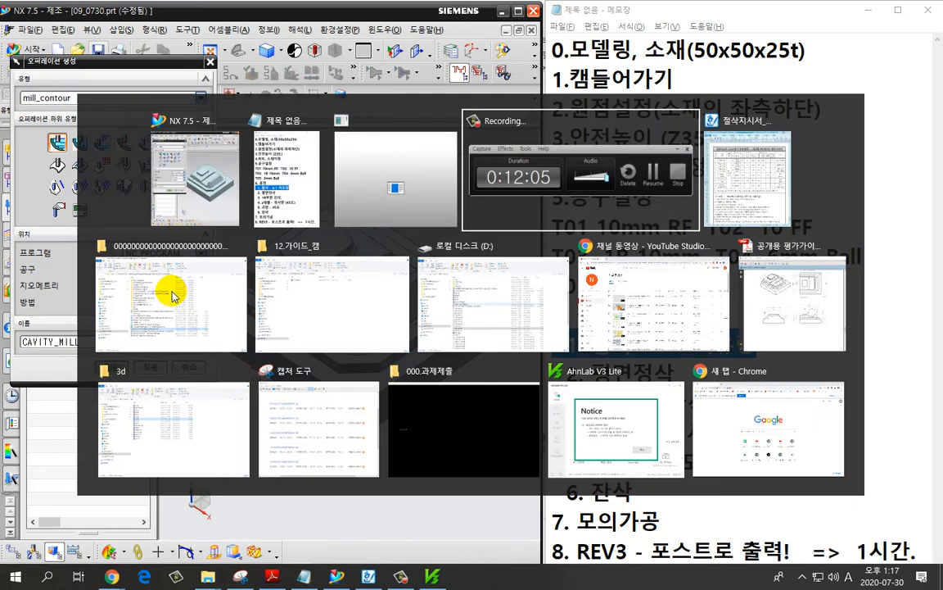
{"action": "key", "text": "Return"}
{"action": "left_click_drag", "start_coordinate": [238, 10], "coordinate": [735, 14]}
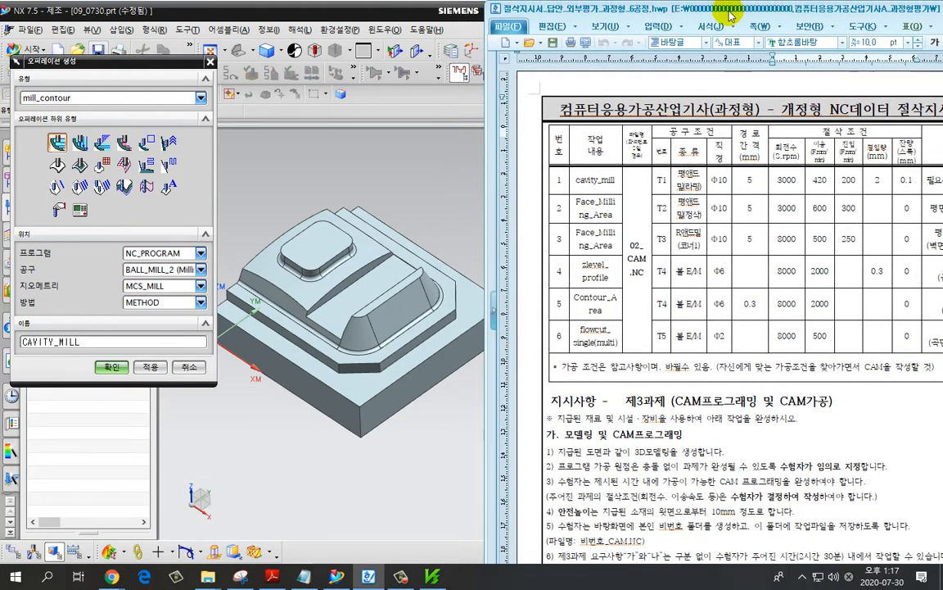
Assign the cavity mill operation to program PROGRAM, tool MILL_10RF, geometry WORKPIECE and method MILL_SEMI_FINISH.
{"action": "left_click", "coordinate": [79, 276]}
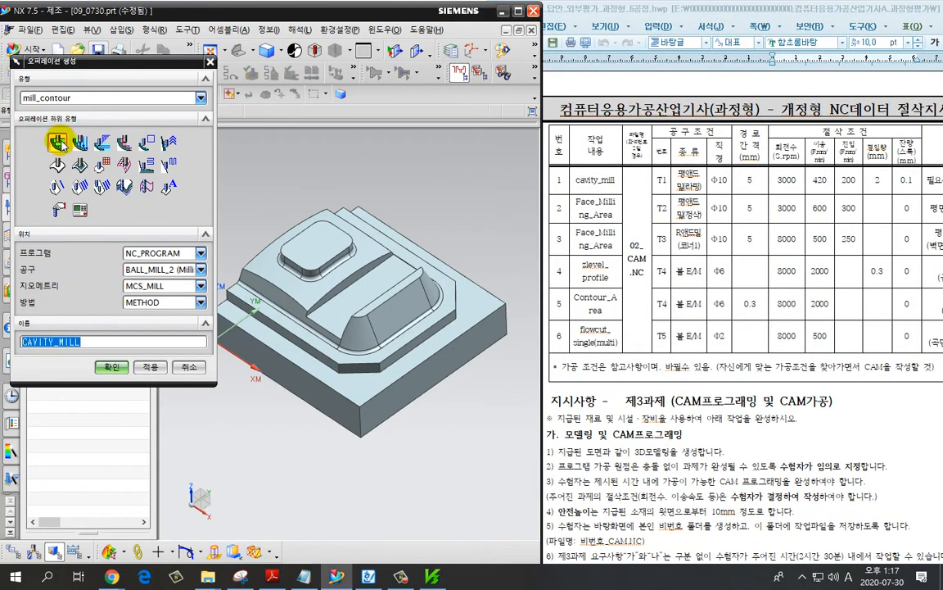
{"action": "left_click", "coordinate": [137, 253]}
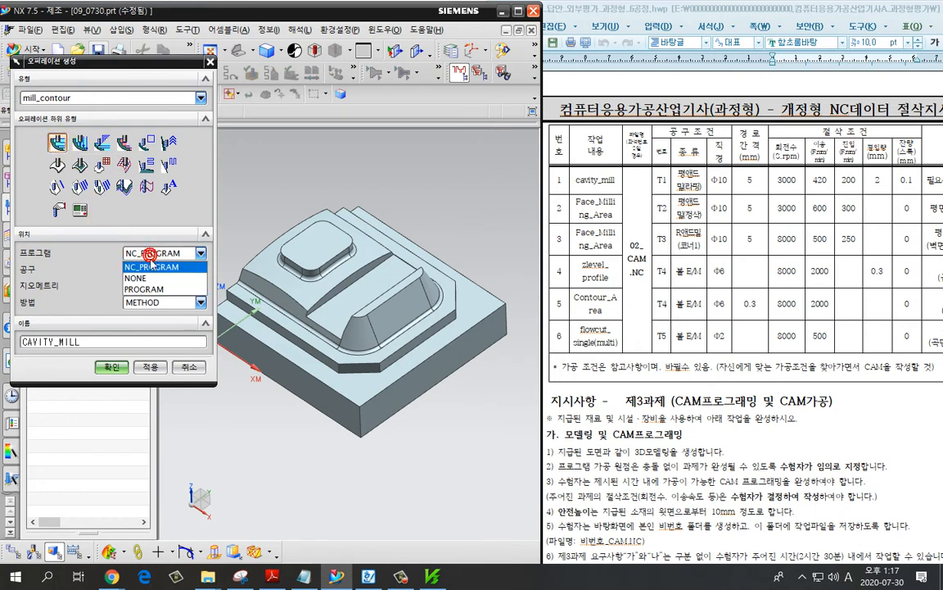
{"action": "left_click", "coordinate": [157, 289]}
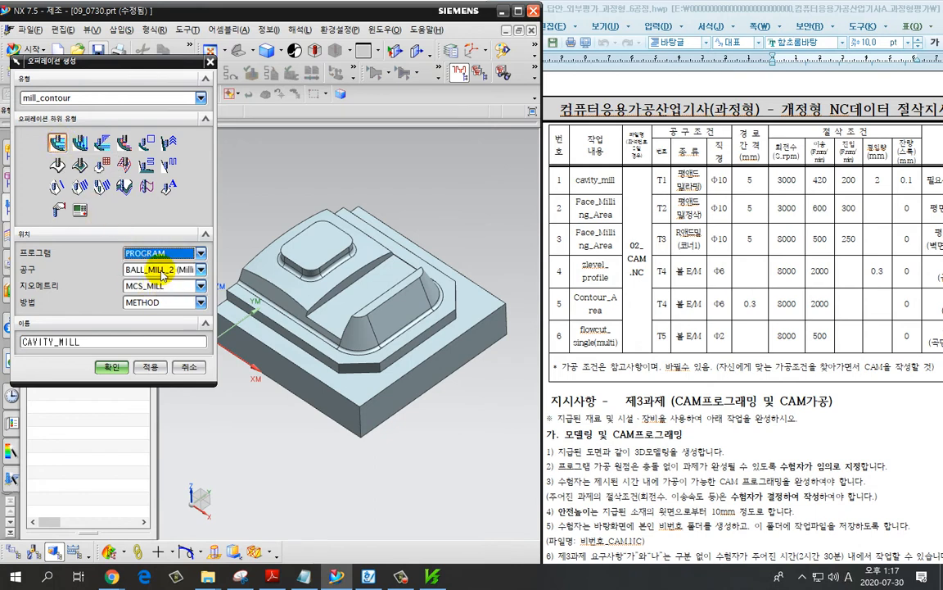
{"action": "left_click", "coordinate": [162, 270]}
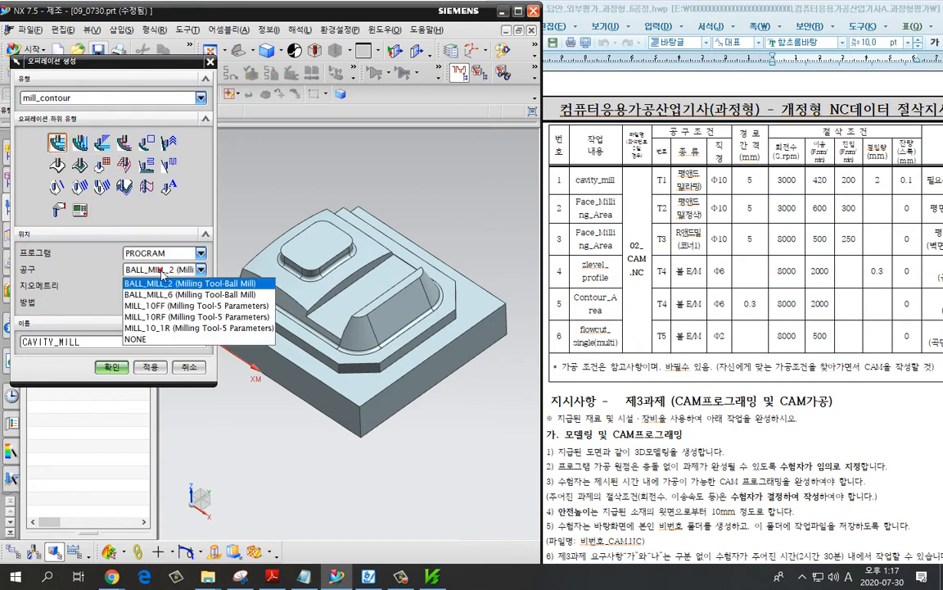
{"action": "left_click", "coordinate": [170, 318]}
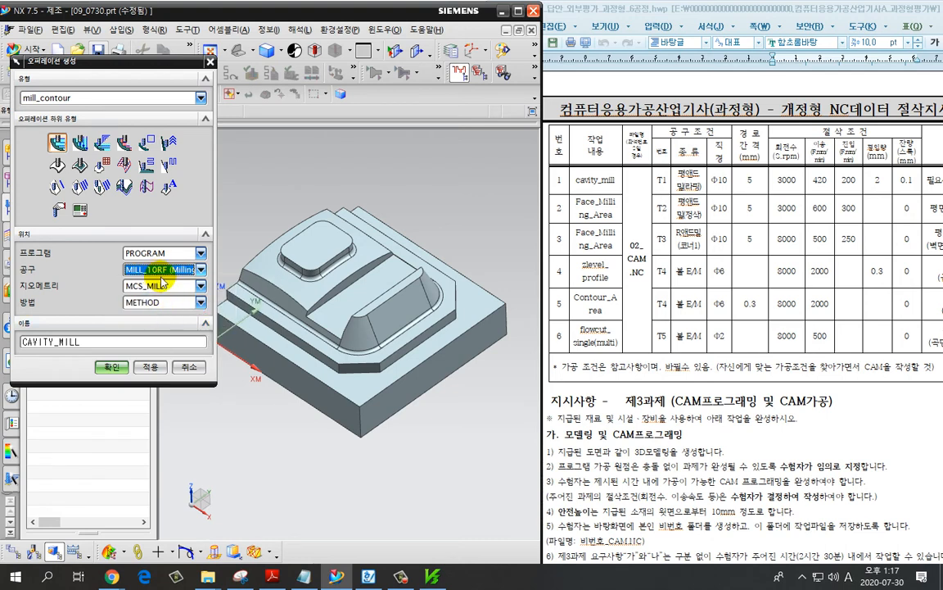
{"action": "left_click", "coordinate": [167, 285]}
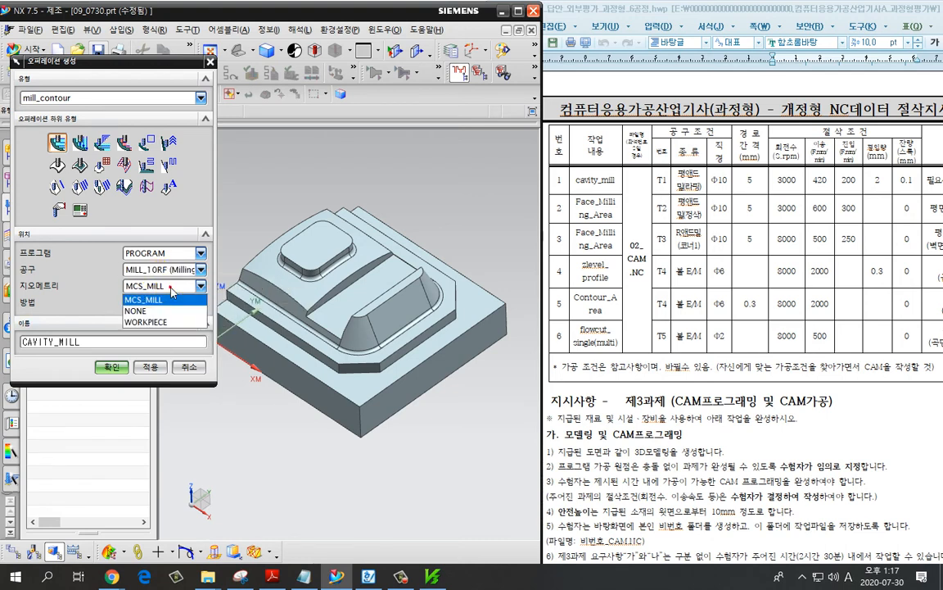
{"action": "left_click", "coordinate": [171, 322]}
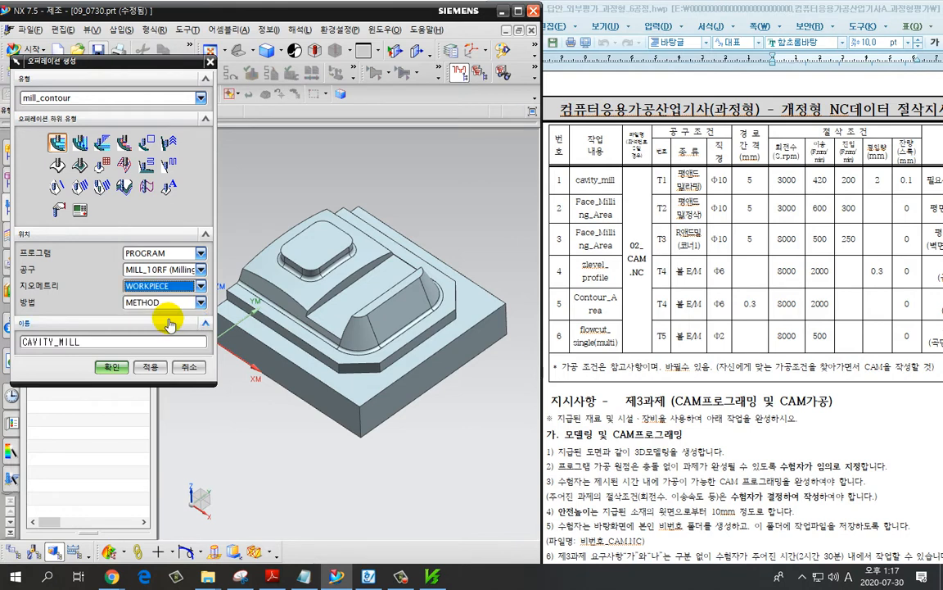
{"action": "left_click", "coordinate": [160, 303]}
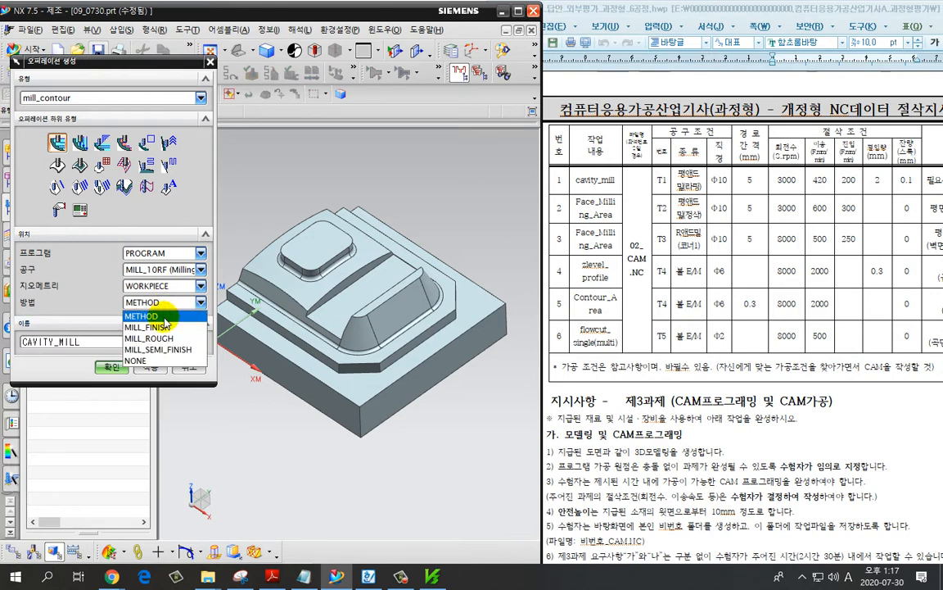
{"action": "left_click", "coordinate": [172, 350]}
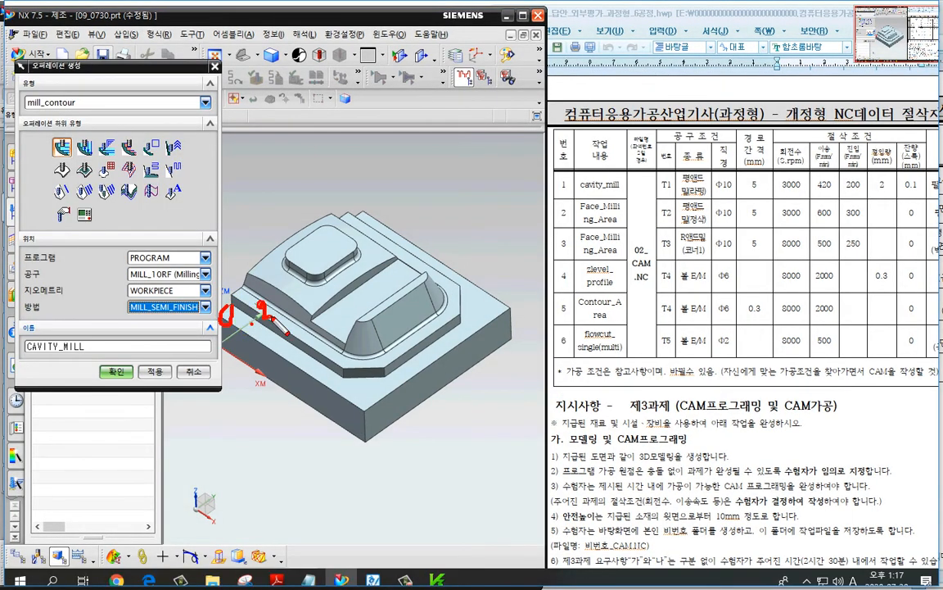
{"action": "left_click_drag", "start_coordinate": [269, 312], "coordinate": [306, 334]}
{"action": "left_click_drag", "start_coordinate": [223, 334], "coordinate": [276, 331]}
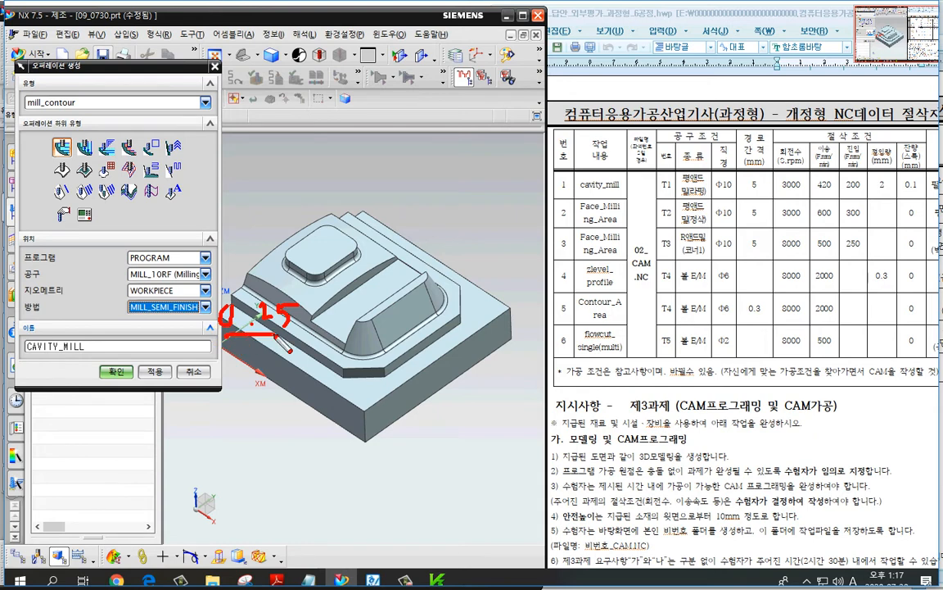
{"action": "left_click", "coordinate": [252, 323]}
{"action": "left_click", "coordinate": [900, 195]}
{"action": "left_click_drag", "start_coordinate": [901, 193], "coordinate": [918, 200]}
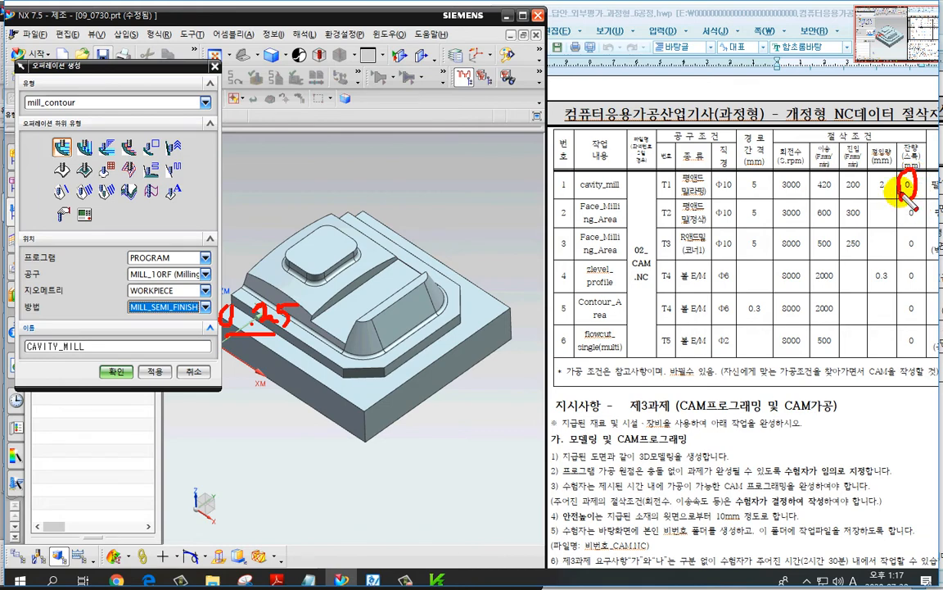
{"action": "key", "text": "Escape"}
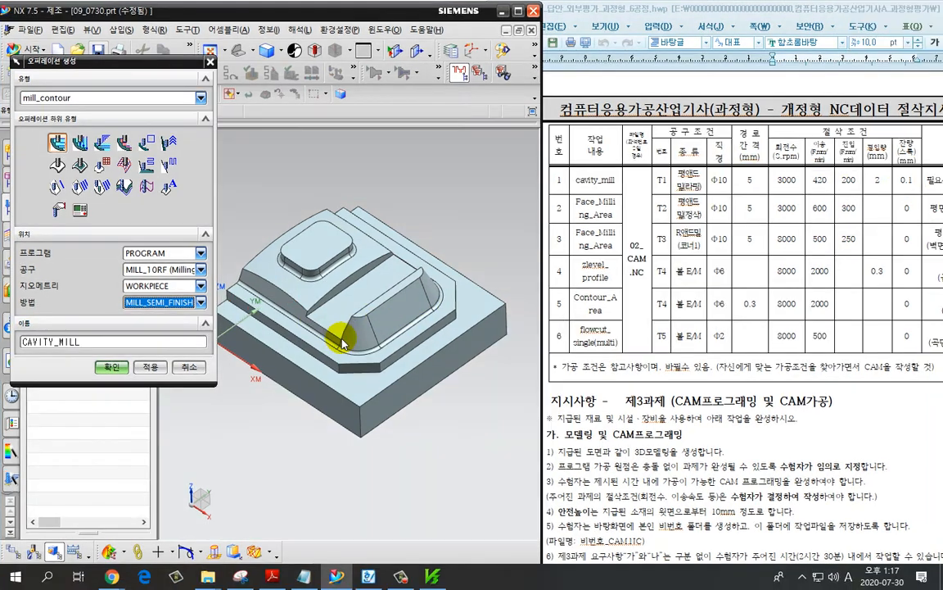
{"action": "key", "text": "ctrl+2"}
{"action": "mouse_move", "coordinate": [195, 342]}
{"action": "left_mouse_down"}
{"action": "mouse_move", "coordinate": [106, 225]}
{"action": "mouse_move", "coordinate": [215, 279]}
{"action": "mouse_move", "coordinate": [205, 326]}
{"action": "left_mouse_up"}
{"action": "key", "text": "Escape"}
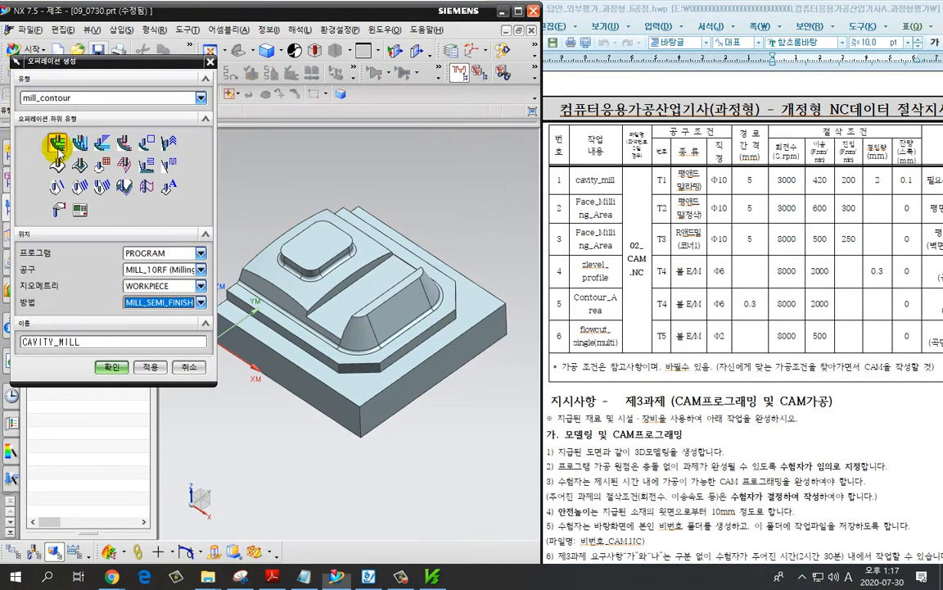
Create the CAVITY_MILL operation with the chosen assignments and generate its initial tool path.
{"action": "left_click", "coordinate": [113, 366]}
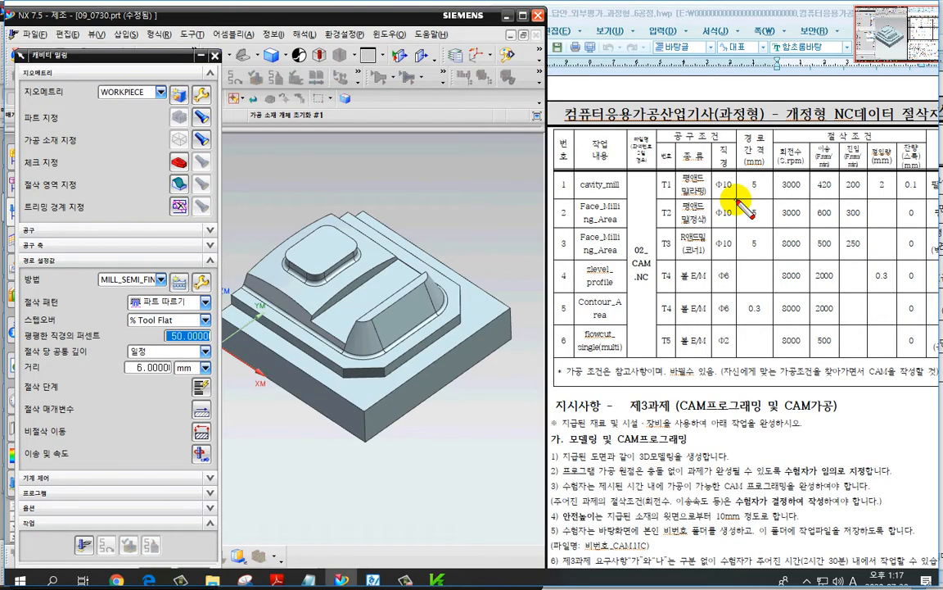
{"action": "left_click_drag", "start_coordinate": [730, 195], "coordinate": [920, 196]}
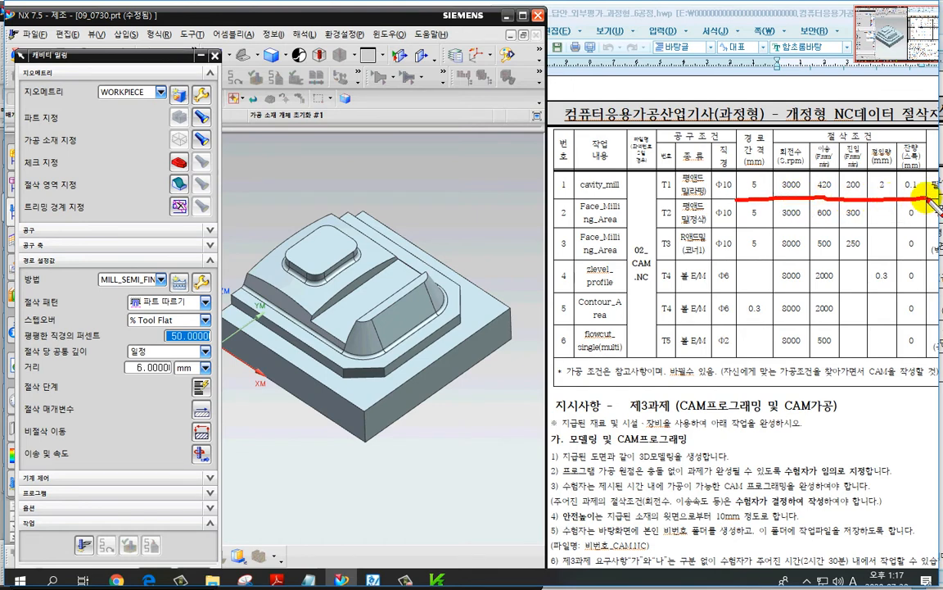
{"action": "left_click_drag", "start_coordinate": [211, 163], "coordinate": [159, 204]}
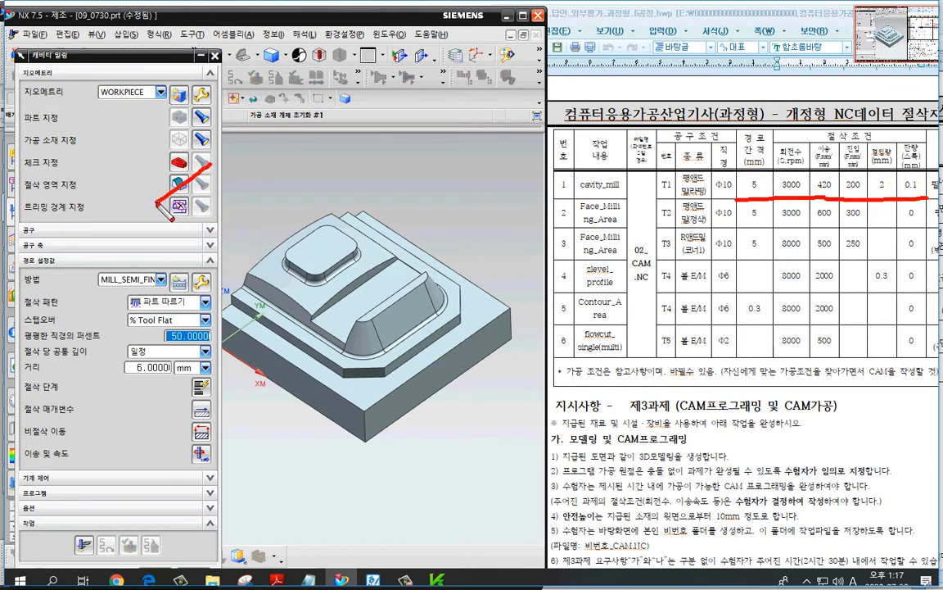
{"action": "left_click_drag", "start_coordinate": [157, 167], "coordinate": [204, 199]}
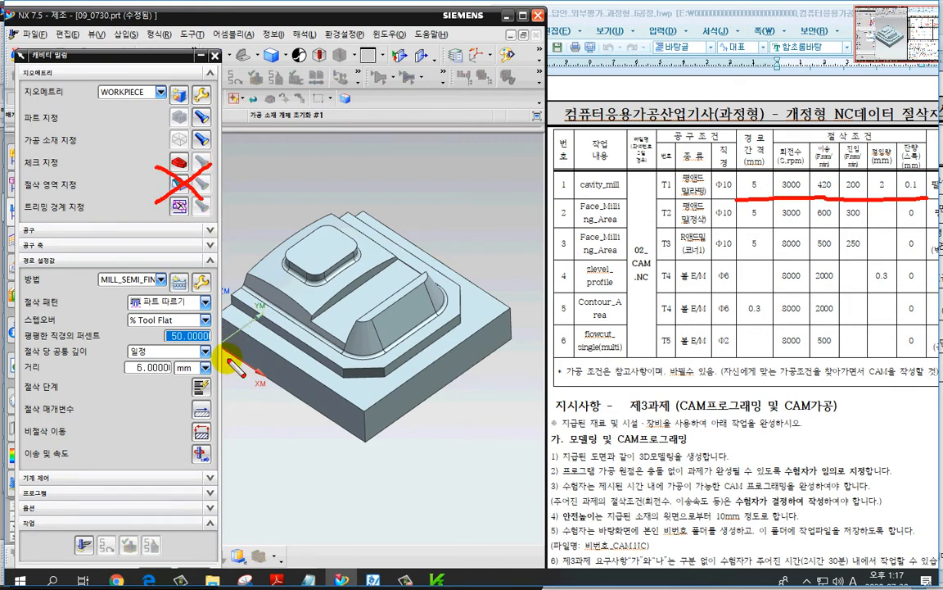
{"action": "key", "text": "Escape"}
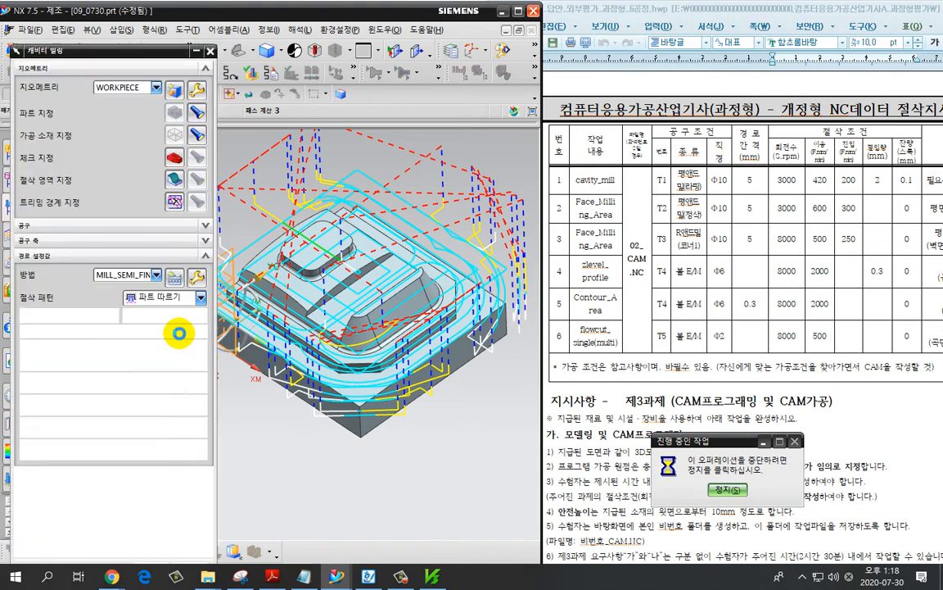
Set the stepover to a constant distance of 5 mm and the common depth per cut to 2 mm.
{"action": "left_click", "coordinate": [138, 315]}
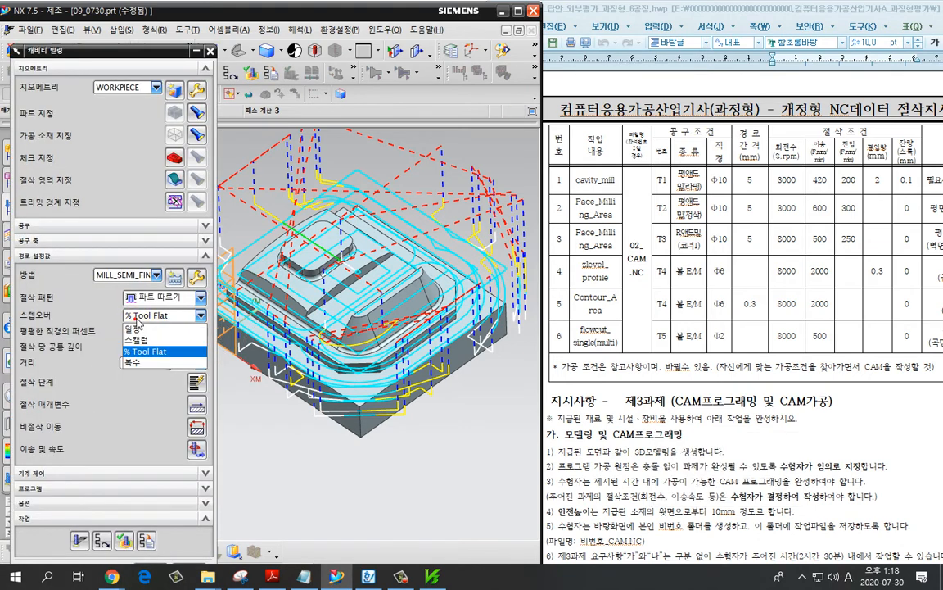
{"action": "left_click", "coordinate": [146, 331]}
{"action": "double_click", "coordinate": [145, 331]}
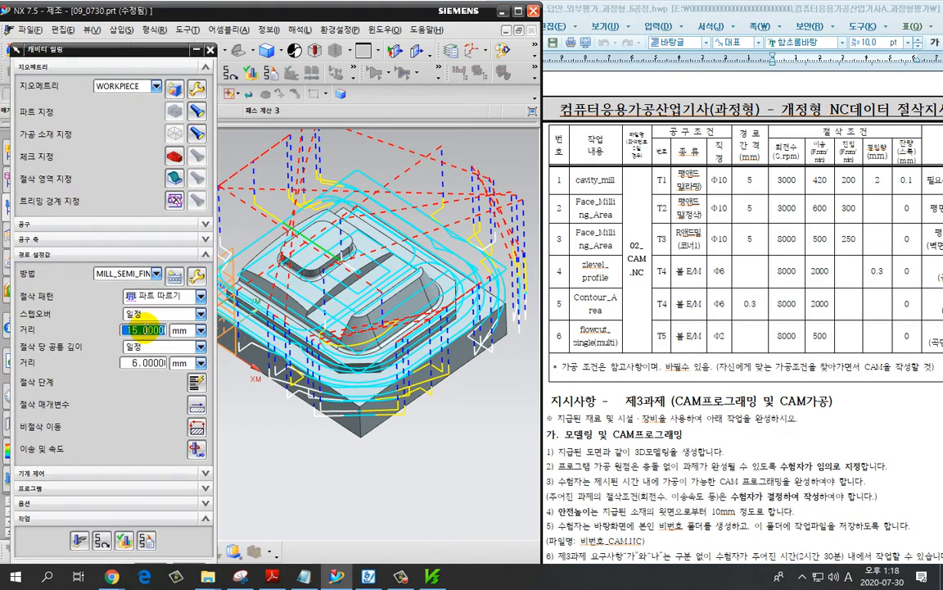
{"action": "type", "text": "5"}
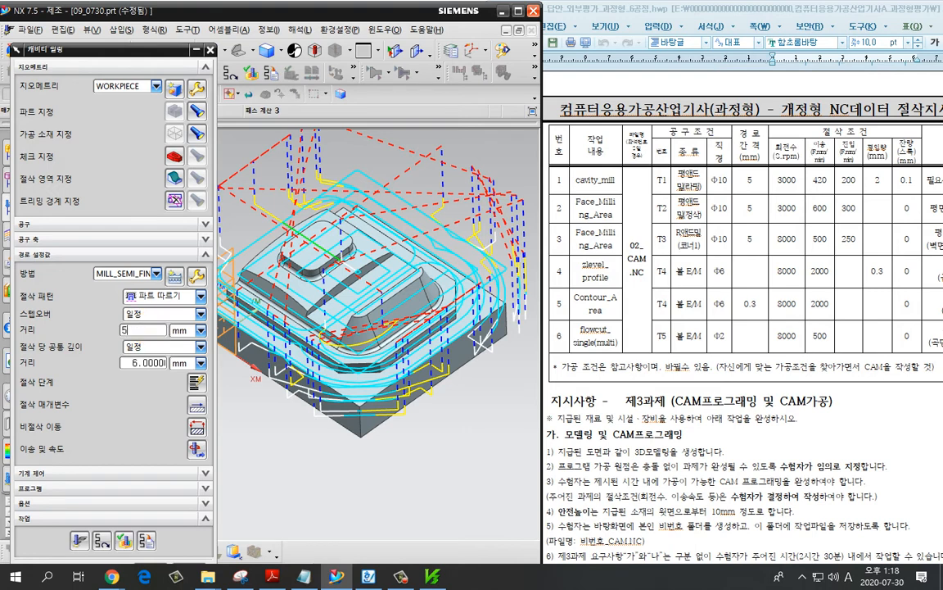
{"action": "double_click", "coordinate": [141, 362]}
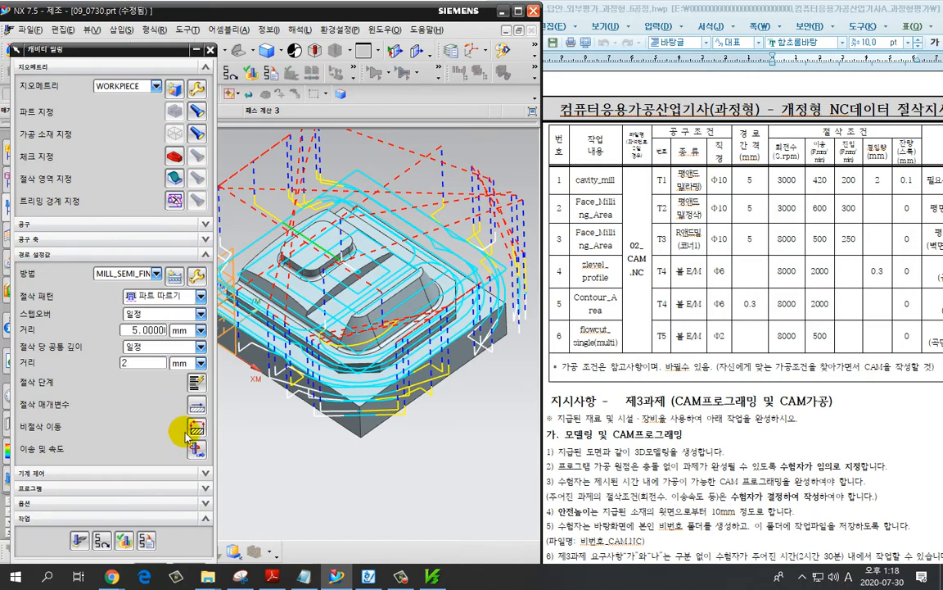
Set the part side stock to 0.1 in the cutting parameters of the cavity mill operation.
{"action": "left_click", "coordinate": [196, 406]}
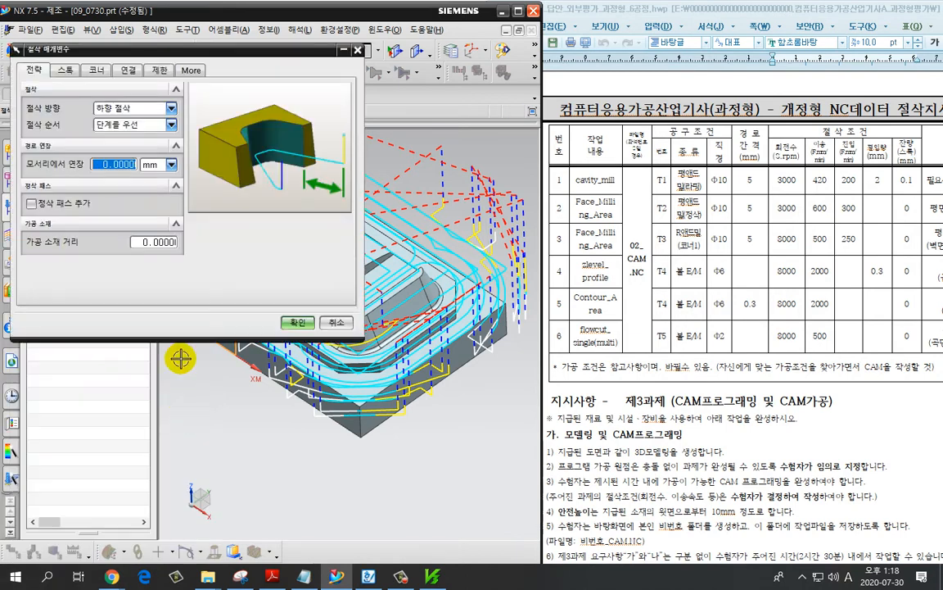
{"action": "left_click", "coordinate": [65, 70]}
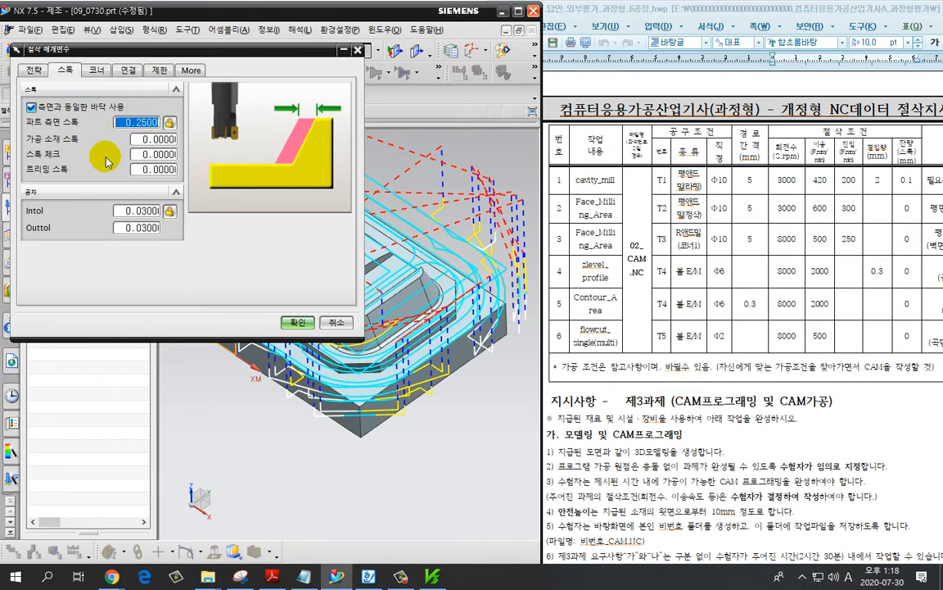
{"action": "type", "text": "0."}
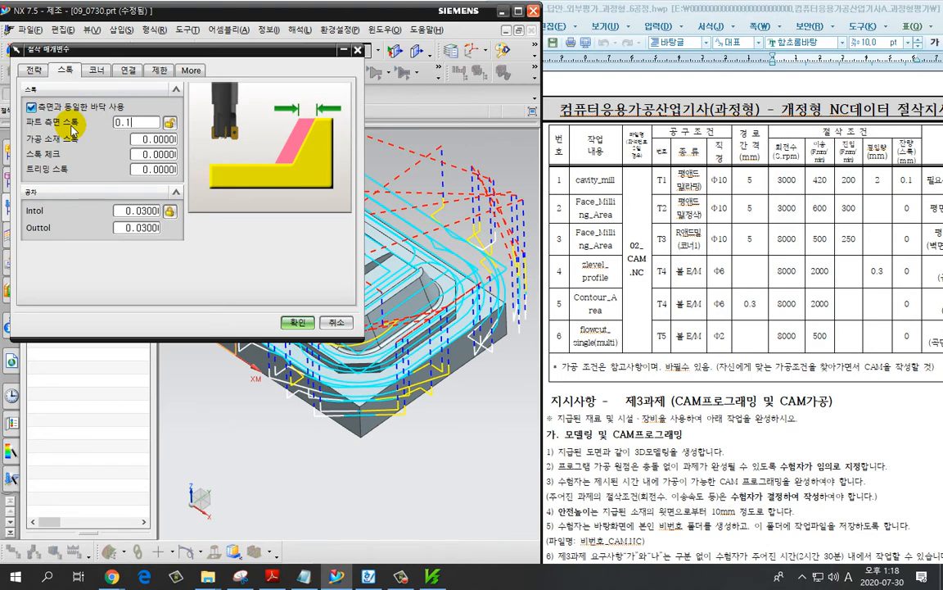
{"action": "left_click", "coordinate": [292, 322]}
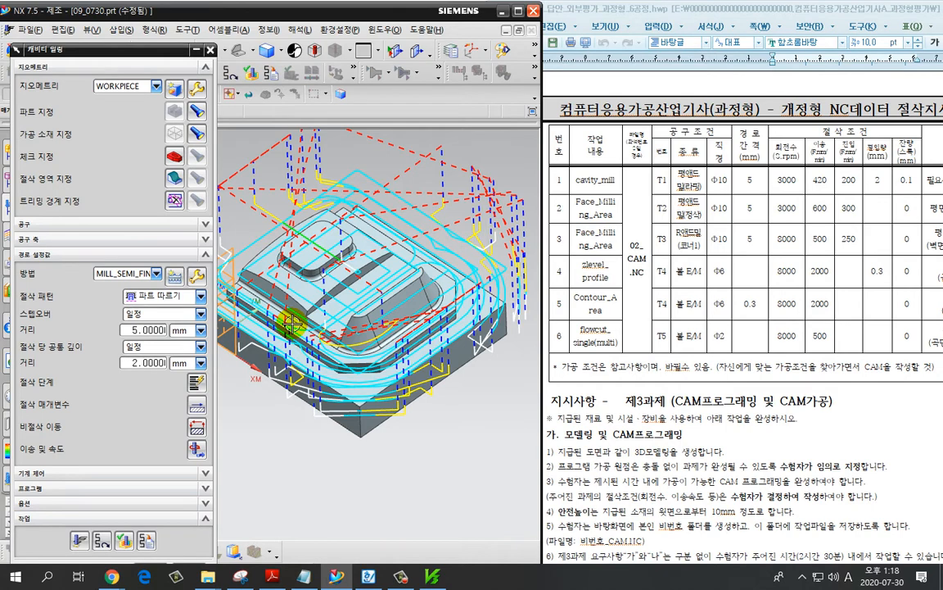
Enable the spindle speed at 3000 rpm and set the cut feed rate to 420 for the cavity mill operation.
{"action": "left_click", "coordinate": [195, 449]}
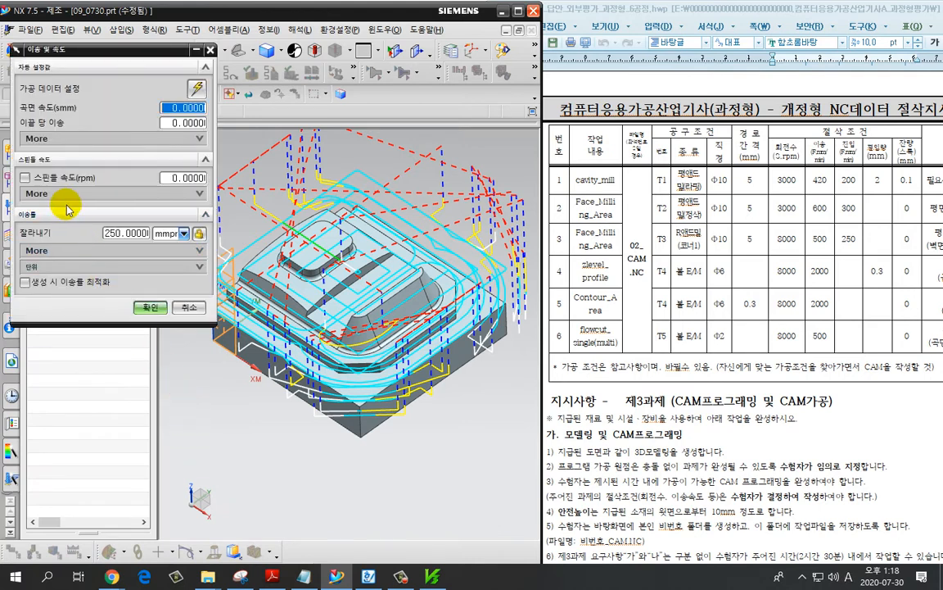
{"action": "left_click", "coordinate": [25, 178]}
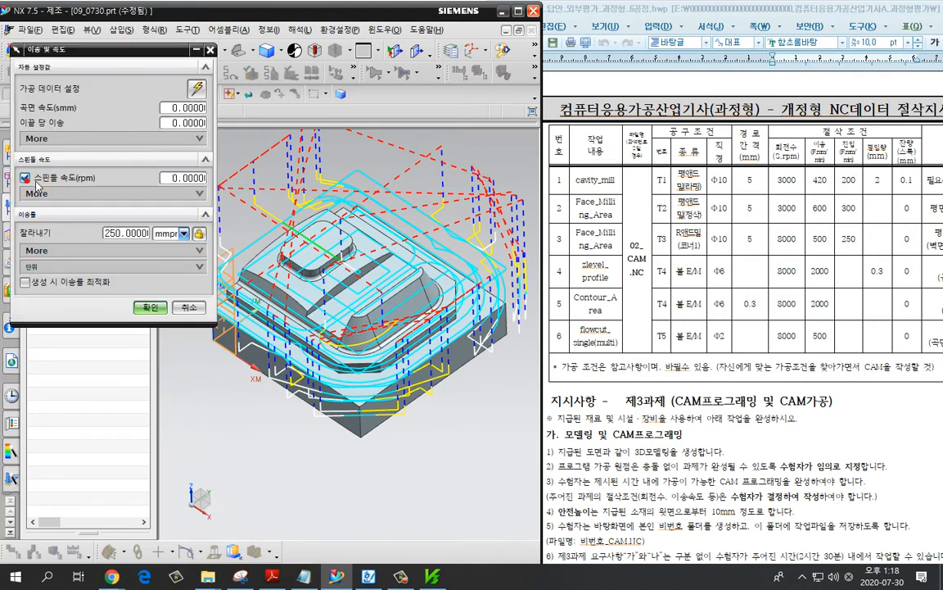
{"action": "left_click", "coordinate": [176, 179]}
{"action": "left_click", "coordinate": [175, 179]}
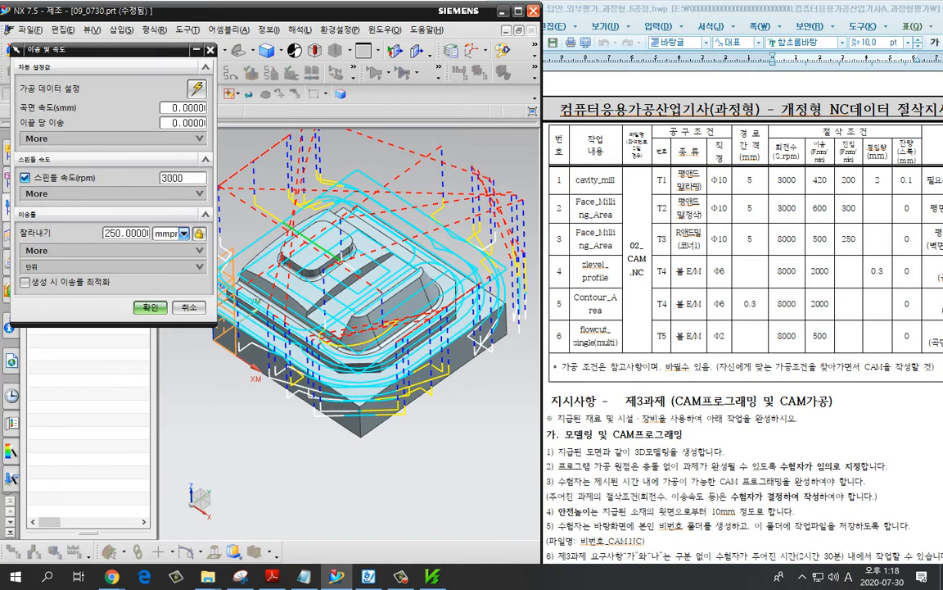
{"action": "left_click_drag", "start_coordinate": [145, 233], "coordinate": [127, 235]}
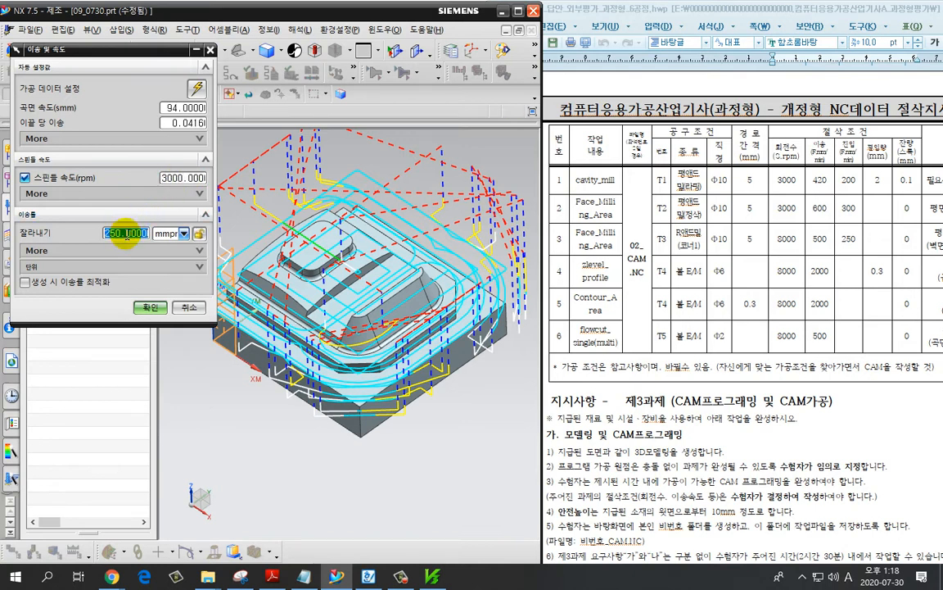
{"action": "type", "text": "420"}
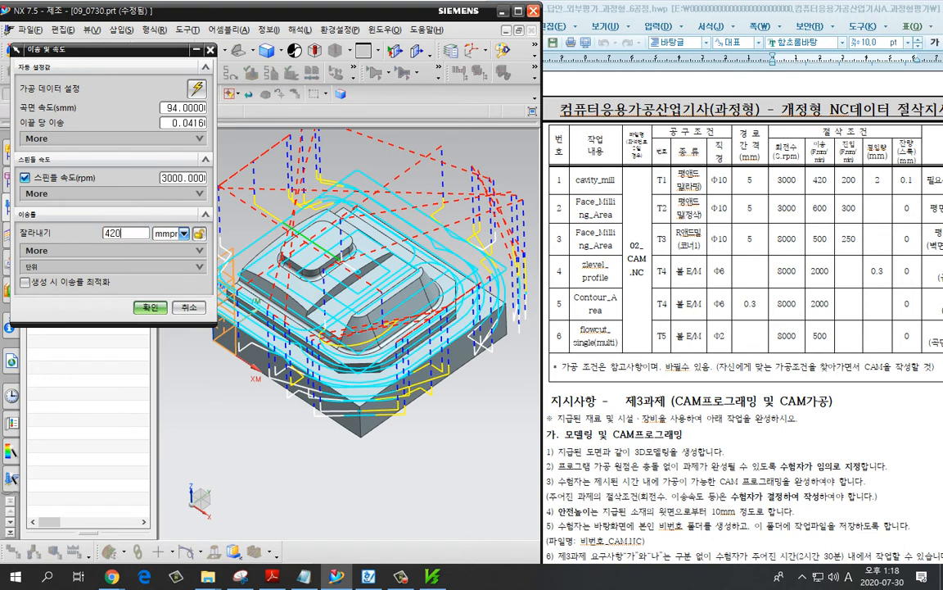
Set the engage feed rate to 200 and apply the feeds and speeds to the cavity mill operation.
{"action": "left_click", "coordinate": [111, 249]}
{"action": "type", "text": "0"}
{"action": "left_click", "coordinate": [113, 302]}
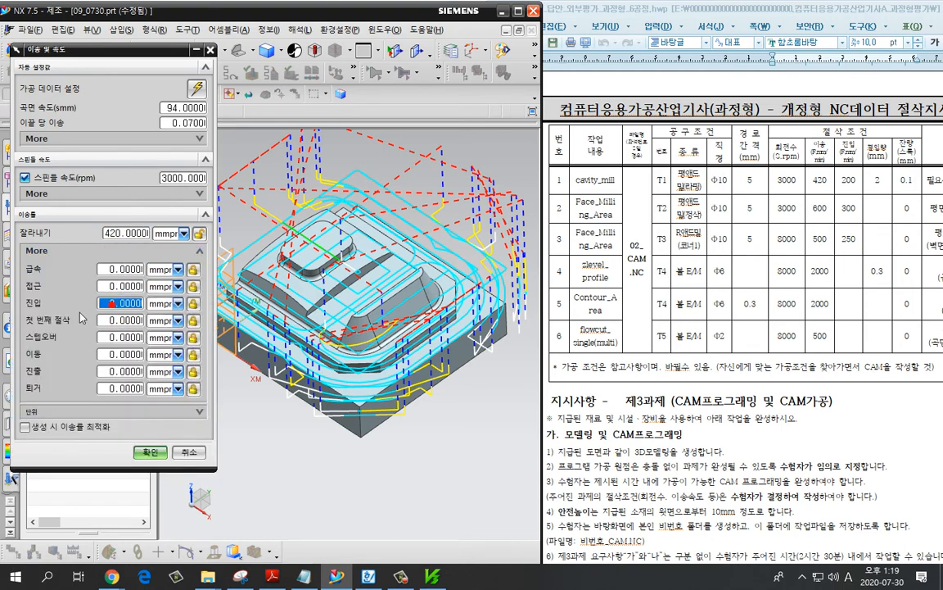
{"action": "type", "text": "200"}
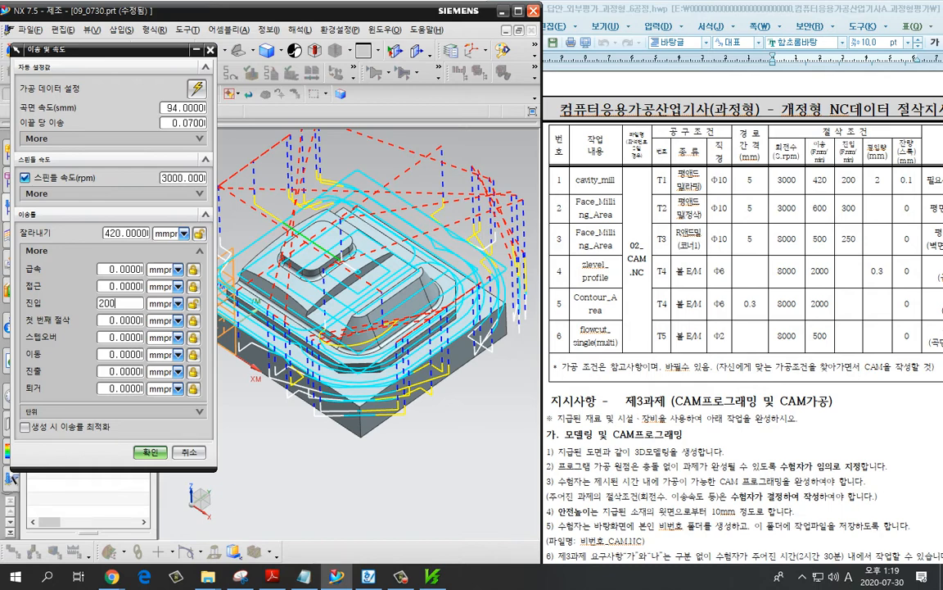
{"action": "left_click", "coordinate": [150, 452]}
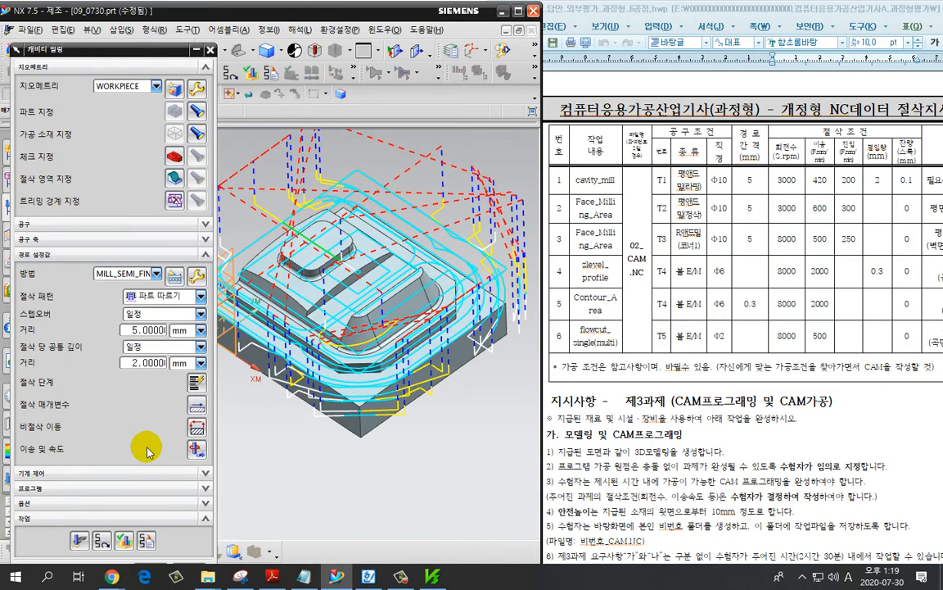
{"action": "scroll", "coordinate": [300, 465], "scroll_direction": "up", "scroll_amount": 2}
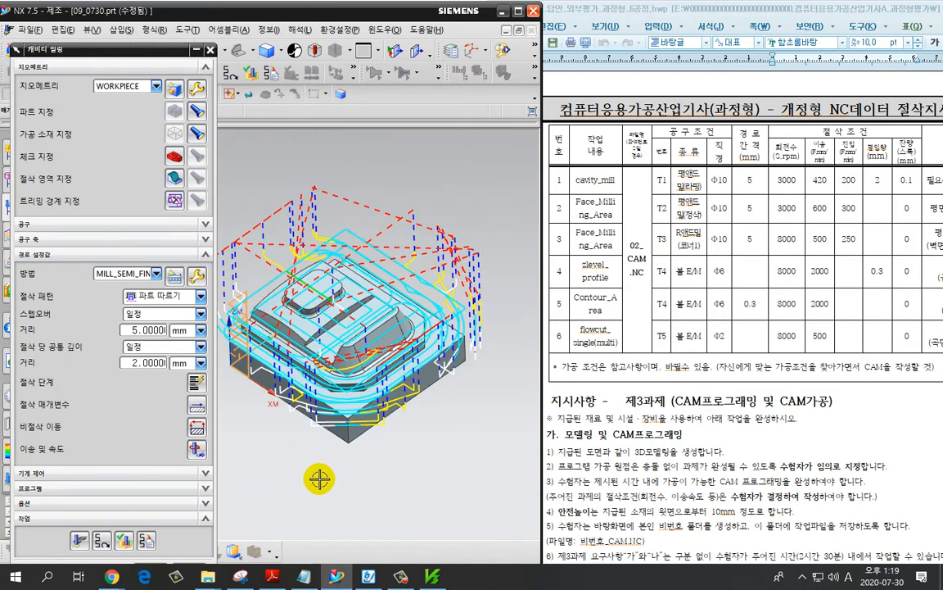
Choose the Follow Part (파트 따르기) cut pattern and generate the cavity mill tool path.
{"action": "mouse_move", "coordinate": [319, 423]}
{"action": "middle_mouse_down"}
{"action": "mouse_move", "coordinate": [374, 407]}
{"action": "mouse_move", "coordinate": [370, 461]}
{"action": "mouse_move", "coordinate": [379, 435]}
{"action": "mouse_move", "coordinate": [366, 421]}
{"action": "mouse_move", "coordinate": [385, 414]}
{"action": "mouse_move", "coordinate": [380, 419]}
{"action": "middle_mouse_up"}
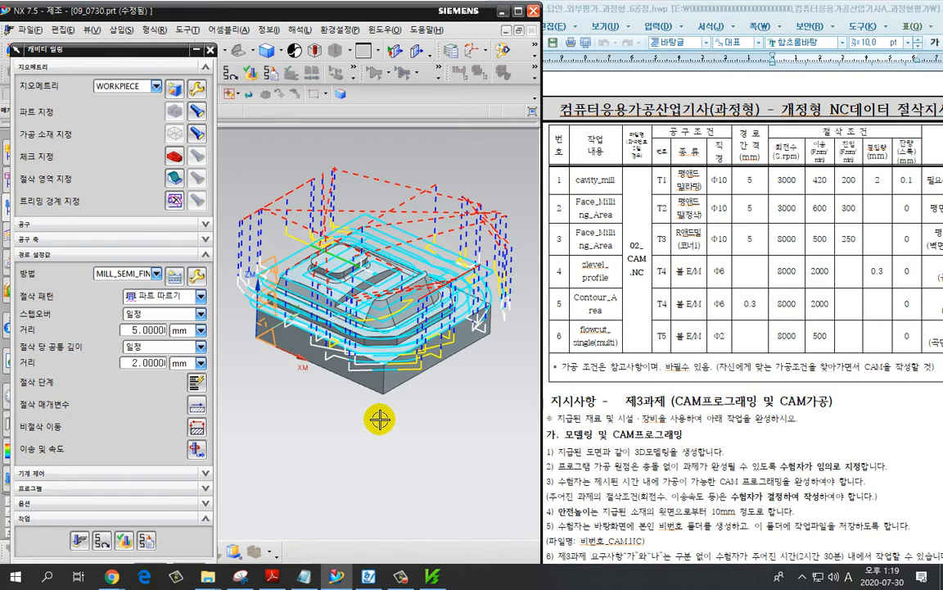
{"action": "left_click", "coordinate": [168, 298]}
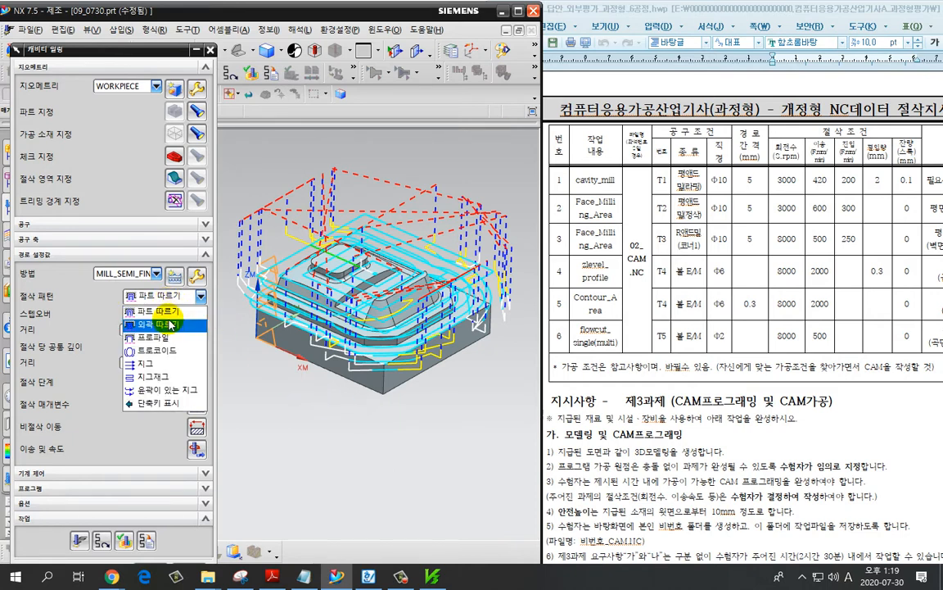
{"action": "left_click", "coordinate": [170, 311]}
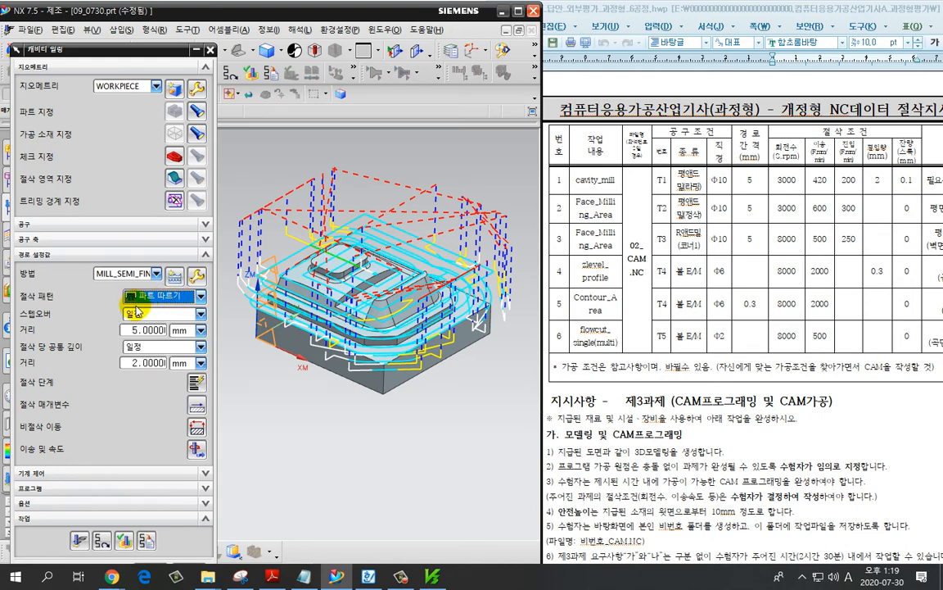
{"action": "left_click", "coordinate": [79, 541]}
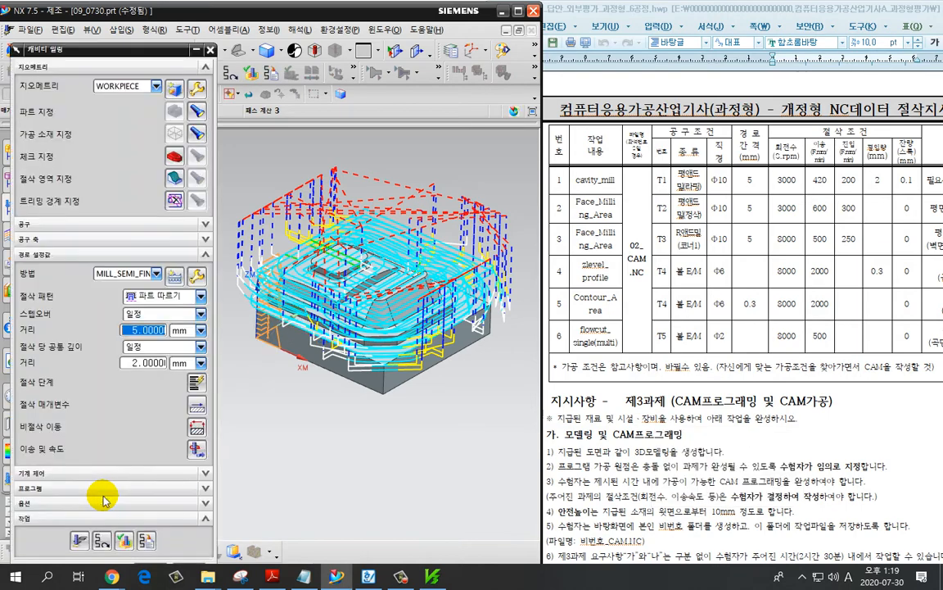
Verify the Follow Part tool path with a 2D dynamic material removal simulation at animation speed 10.
{"action": "left_click", "coordinate": [124, 538]}
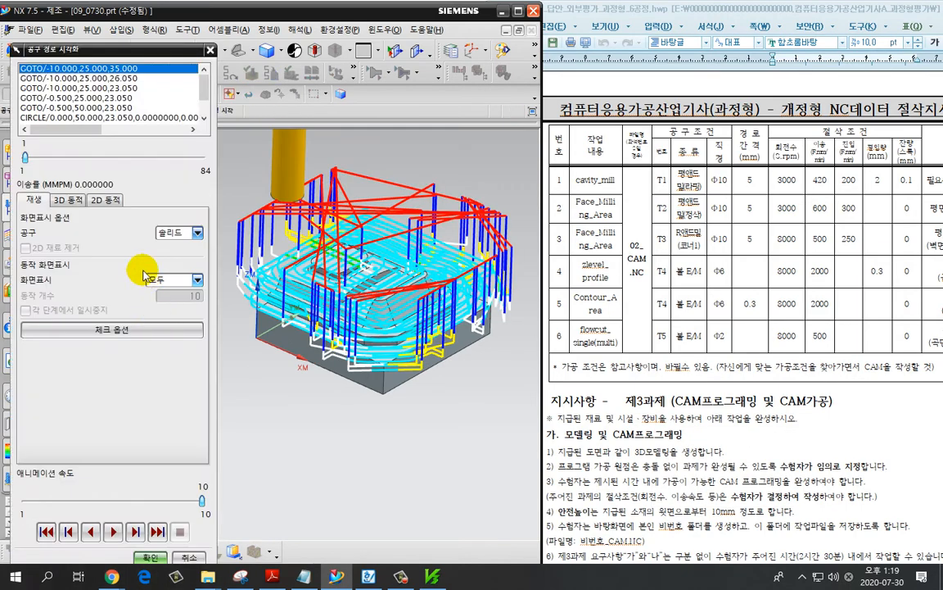
{"action": "left_click", "coordinate": [111, 199]}
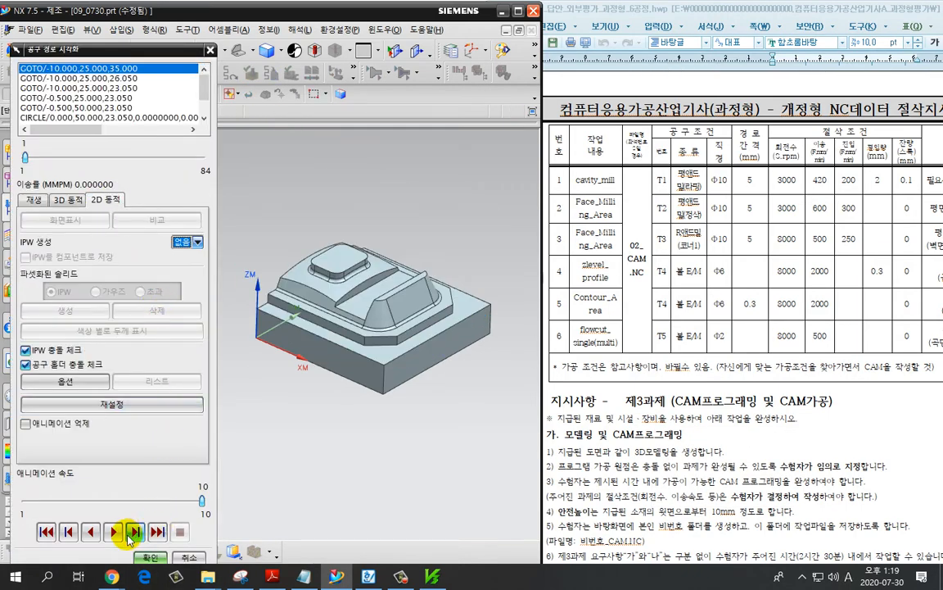
{"action": "left_click", "coordinate": [113, 531]}
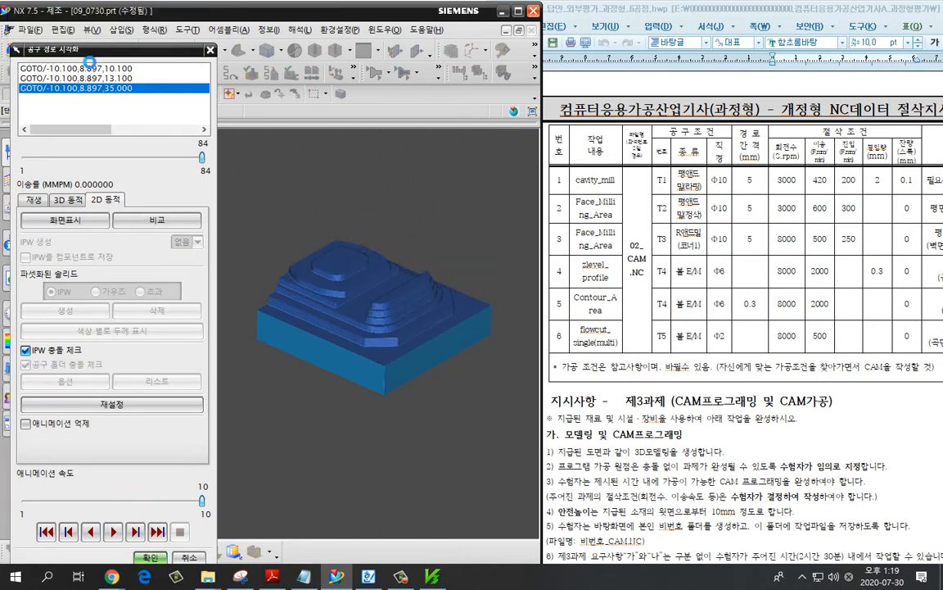
{"action": "left_click", "coordinate": [148, 558]}
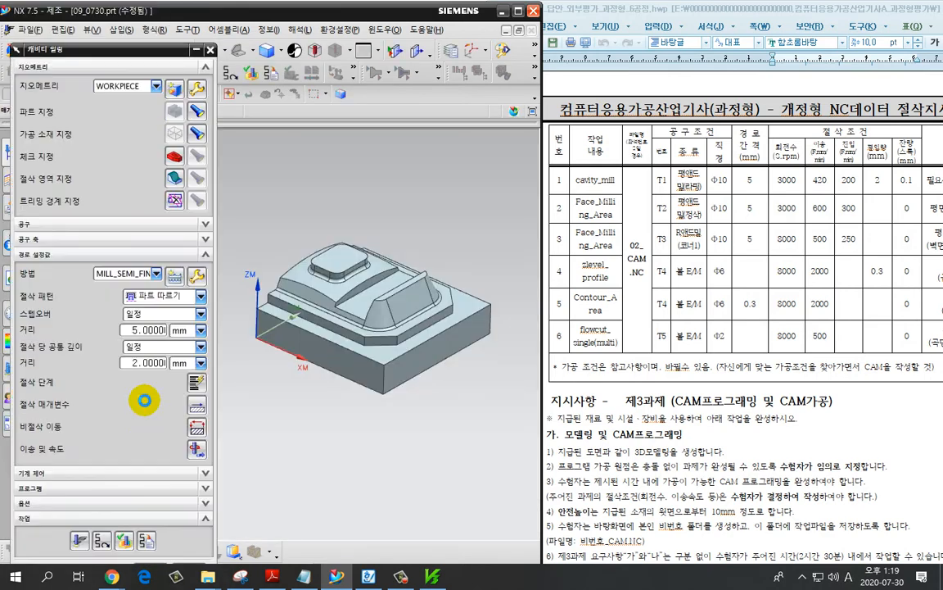
Change the cut pattern to Follow Periphery (외곽 따르기) and regenerate the cavity mill tool path.
{"action": "left_click", "coordinate": [160, 300]}
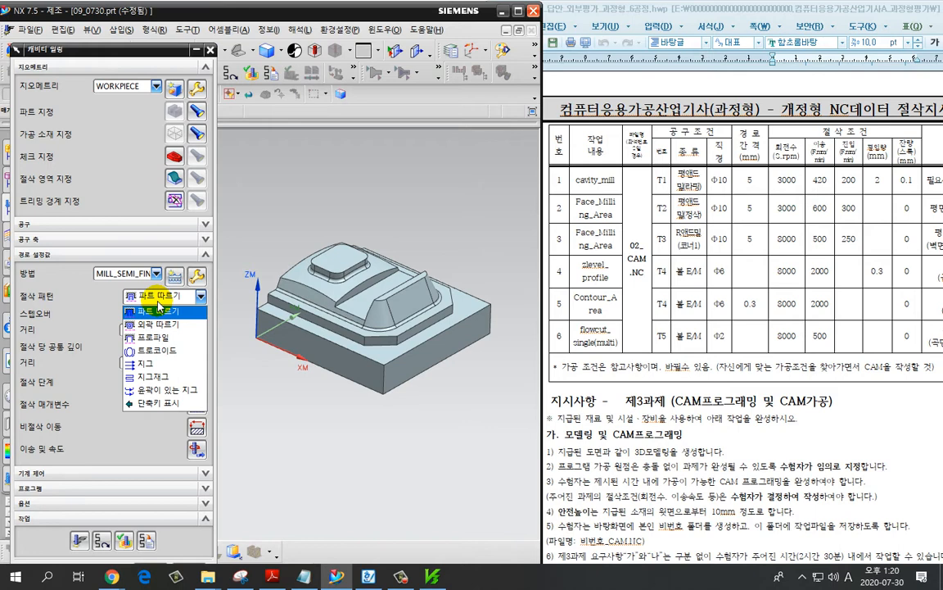
{"action": "left_click", "coordinate": [157, 324]}
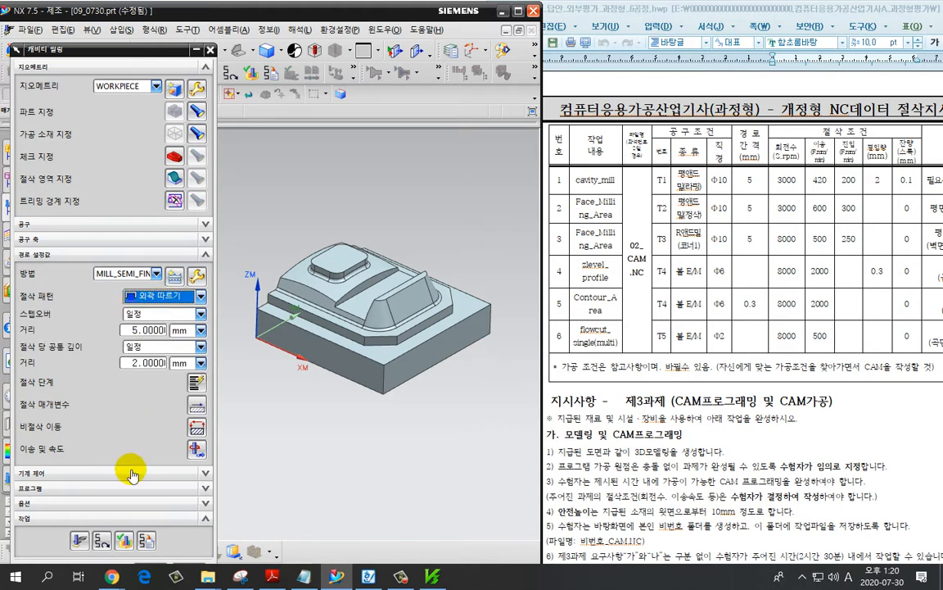
{"action": "left_click", "coordinate": [78, 540]}
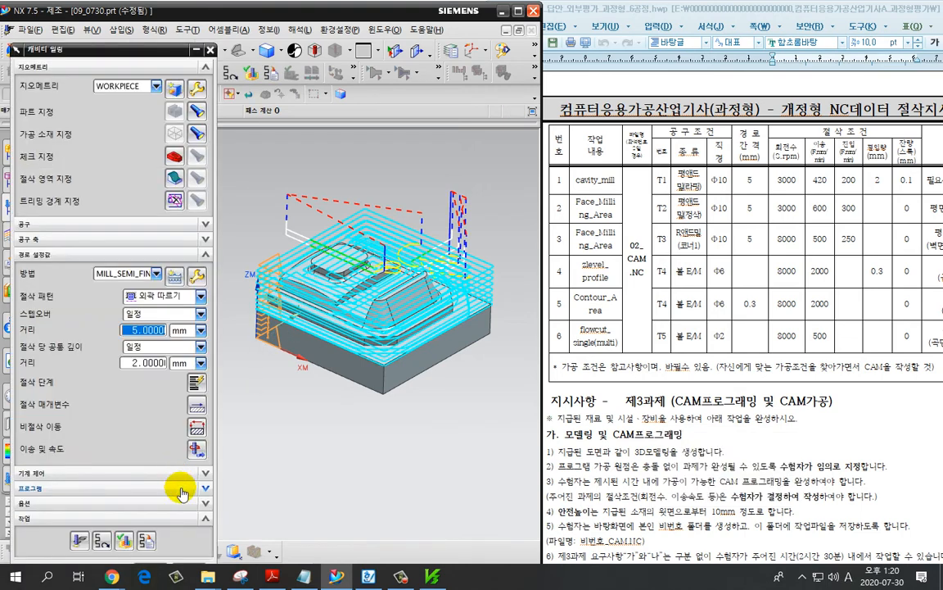
Simulate the Follow Periphery tool path in 2D dynamic mode with the animation speed lowered to 1.
{"action": "left_click", "coordinate": [145, 540]}
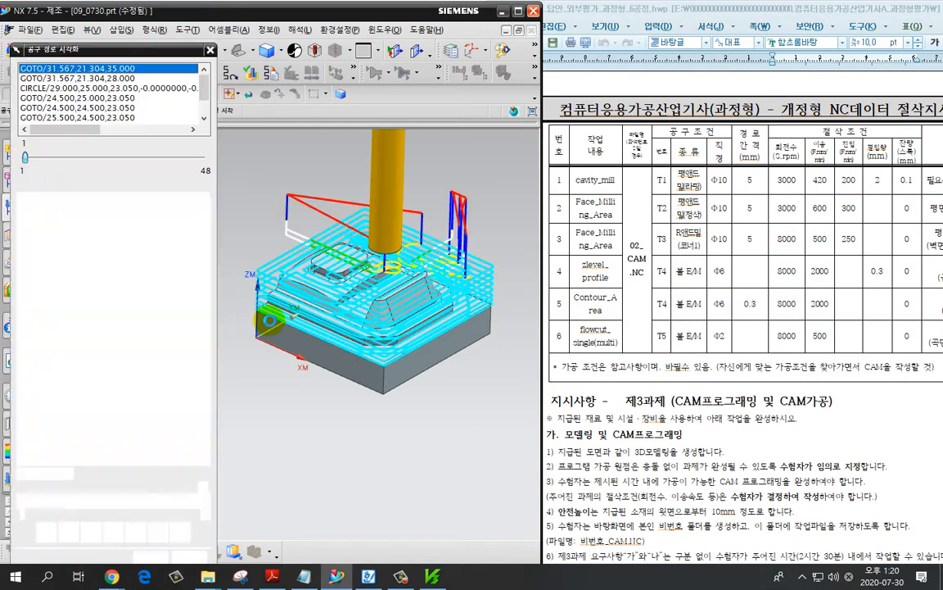
{"action": "left_click", "coordinate": [109, 200]}
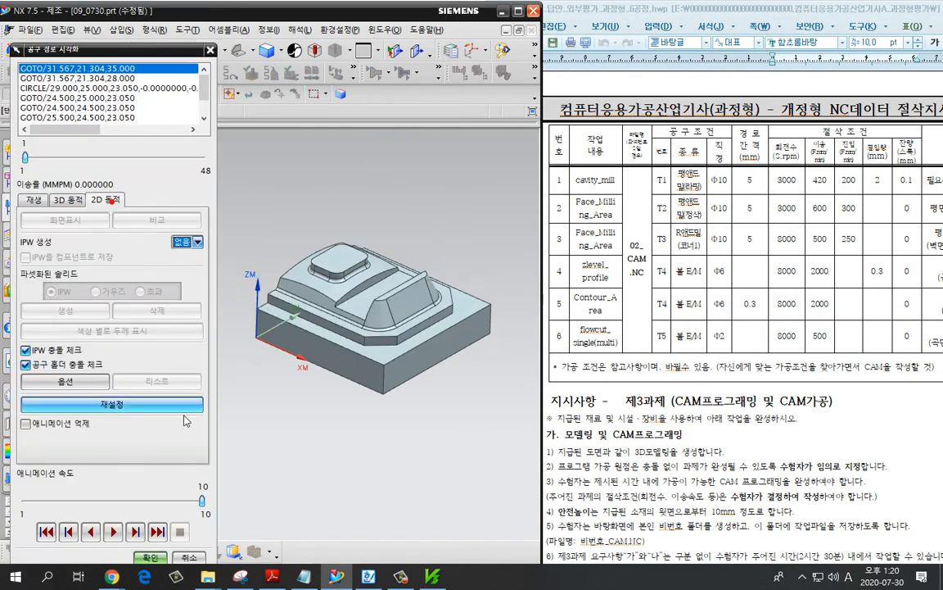
{"action": "left_click_drag", "start_coordinate": [201, 501], "coordinate": [23, 500]}
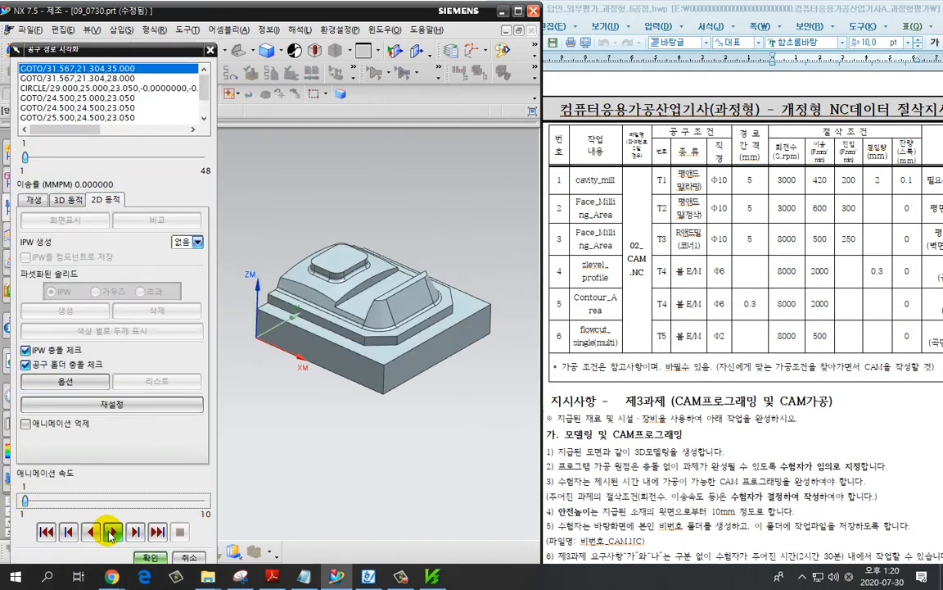
{"action": "left_click", "coordinate": [112, 532]}
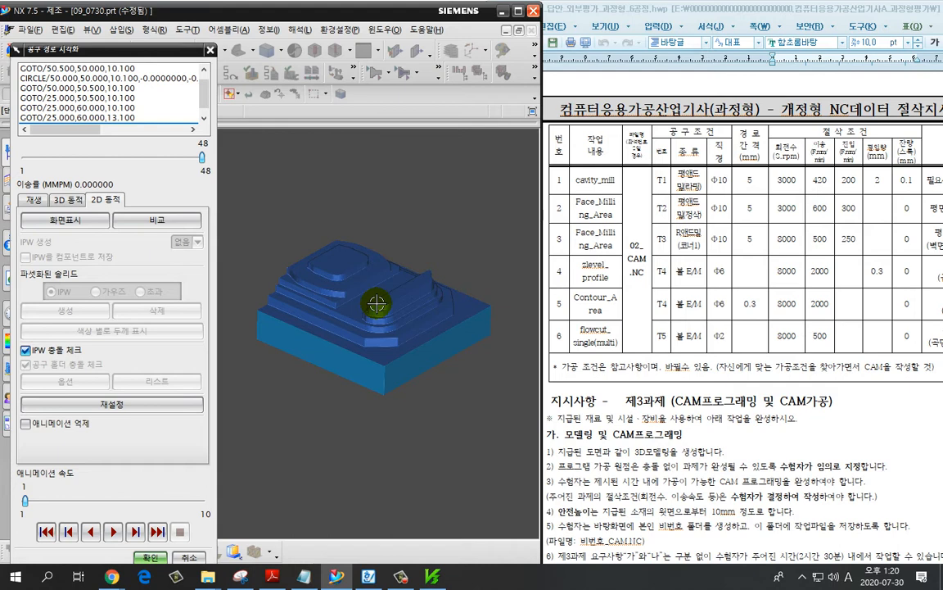
{"action": "left_click", "coordinate": [150, 557]}
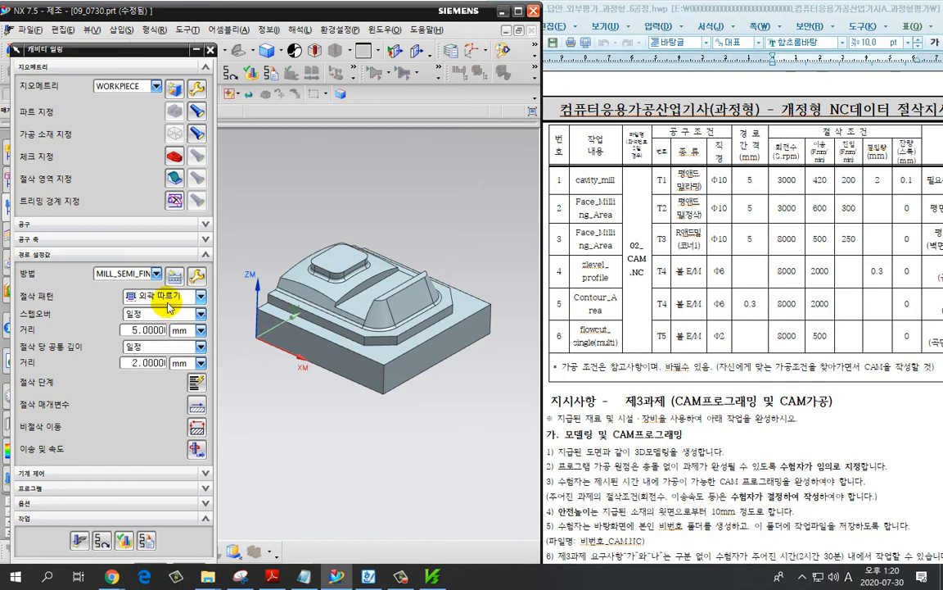
Set the pattern direction to Inward (안쪽) in the cavity mill's cutting parameters.
{"action": "left_click", "coordinate": [197, 404]}
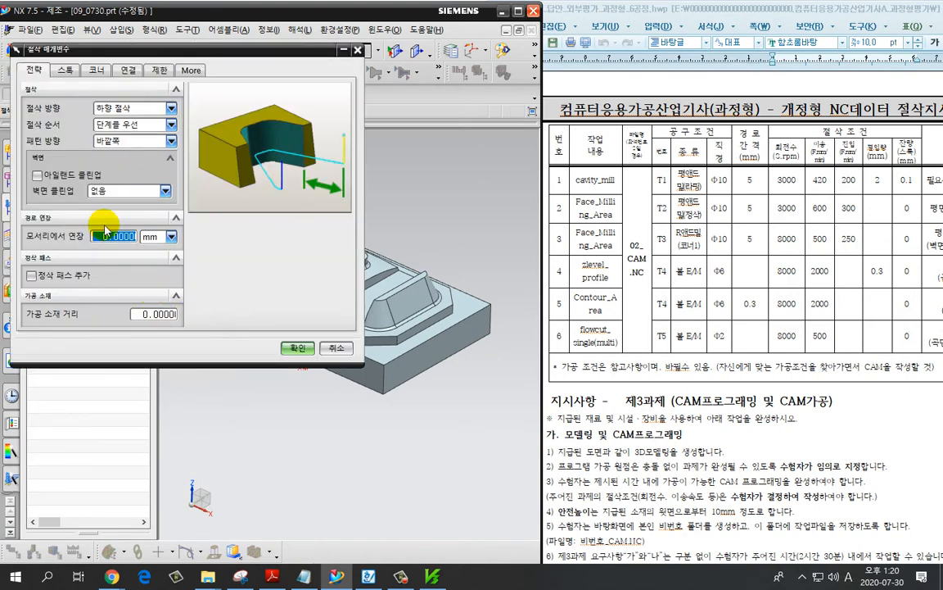
{"action": "key", "text": "ctrl+2"}
{"action": "left_click_drag", "start_coordinate": [28, 155], "coordinate": [75, 156]}
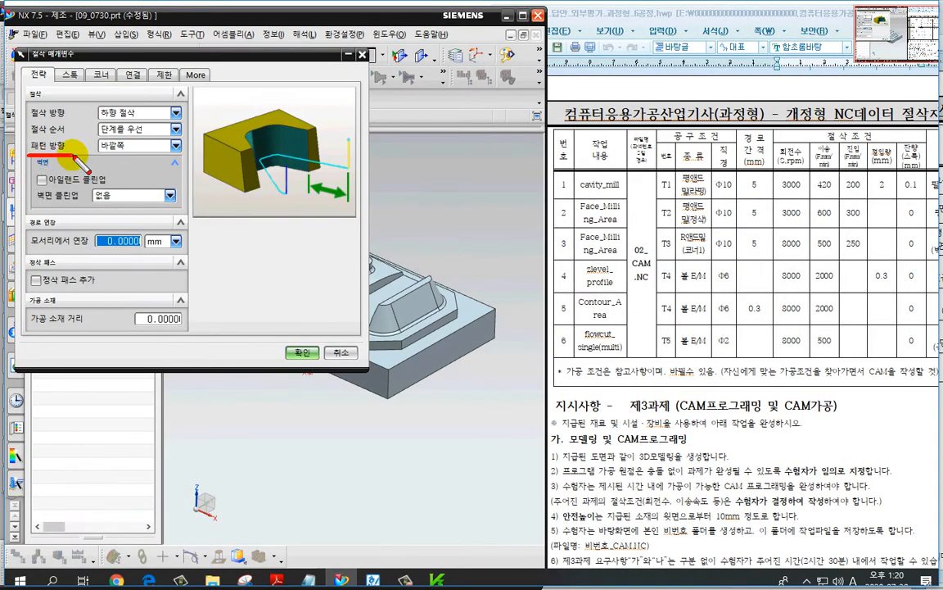
{"action": "key", "text": "Escape"}
{"action": "left_click", "coordinate": [131, 145]}
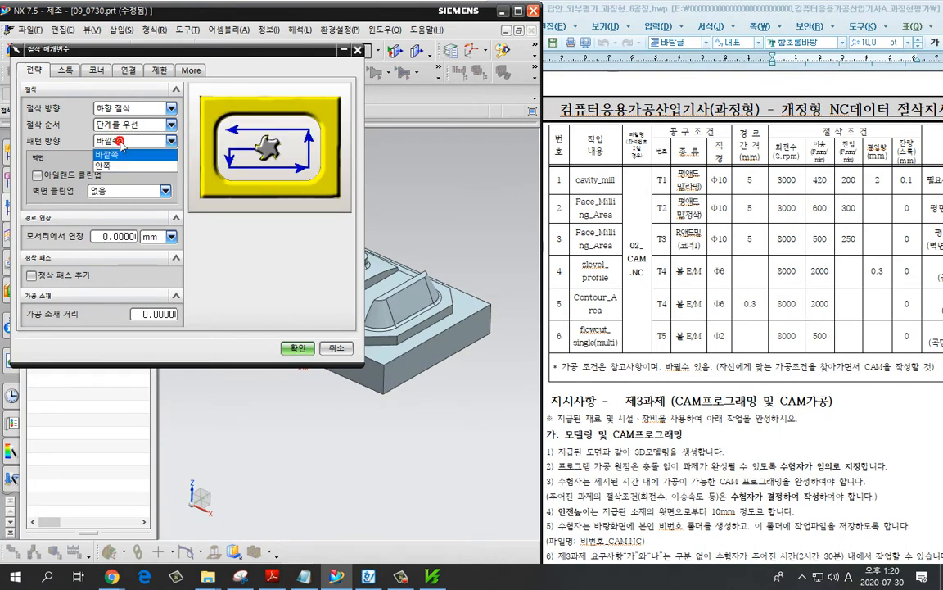
{"action": "left_click", "coordinate": [121, 167]}
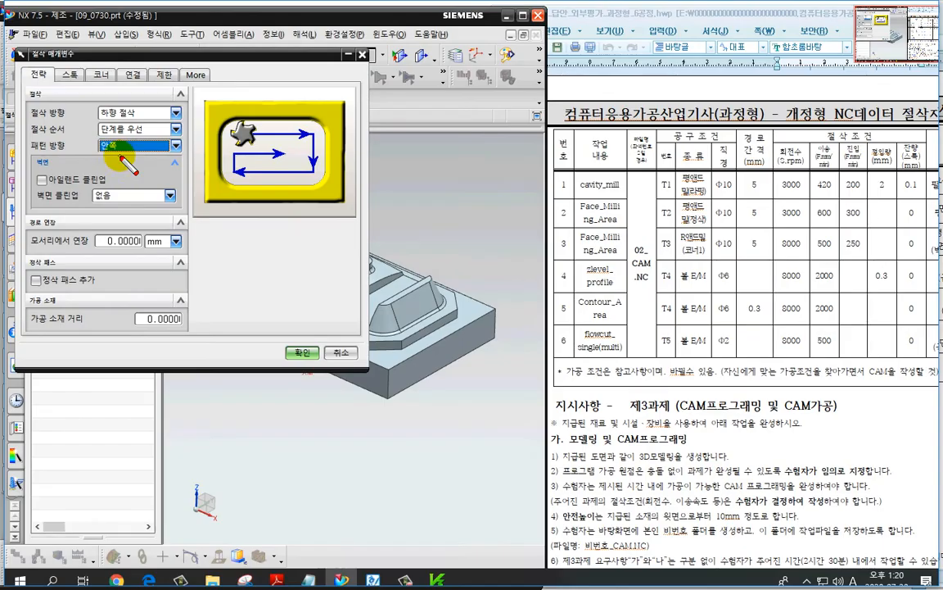
{"action": "mouse_move", "coordinate": [119, 156]}
{"action": "left_mouse_down"}
{"action": "mouse_move", "coordinate": [99, 133]}
{"action": "mouse_move", "coordinate": [119, 156]}
{"action": "left_mouse_up"}
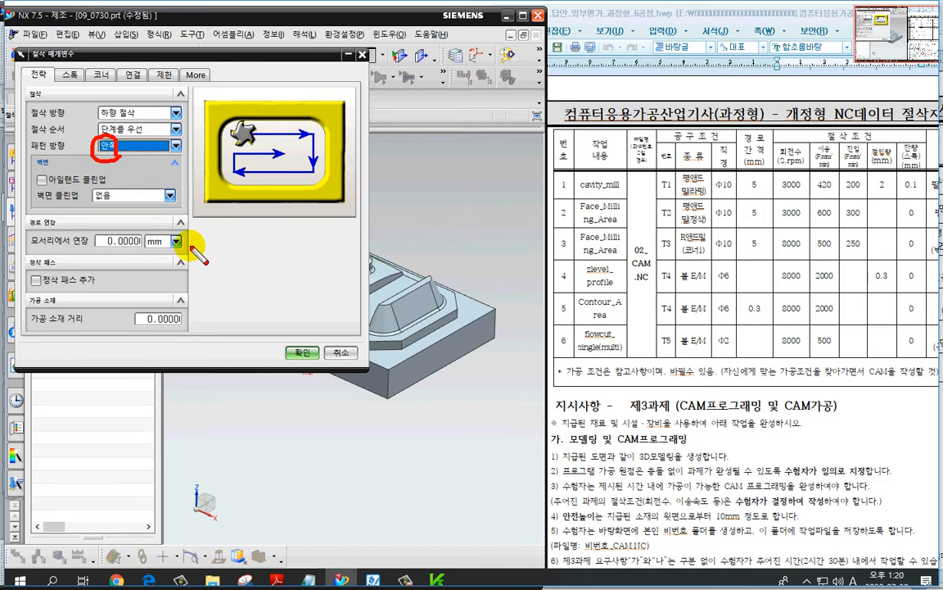
{"action": "key", "text": "Escape"}
Enable island cleanup (아일랜드 클린업), apply the cutting parameters and regenerate the cavity mill tool path.
{"action": "left_click", "coordinate": [64, 172]}
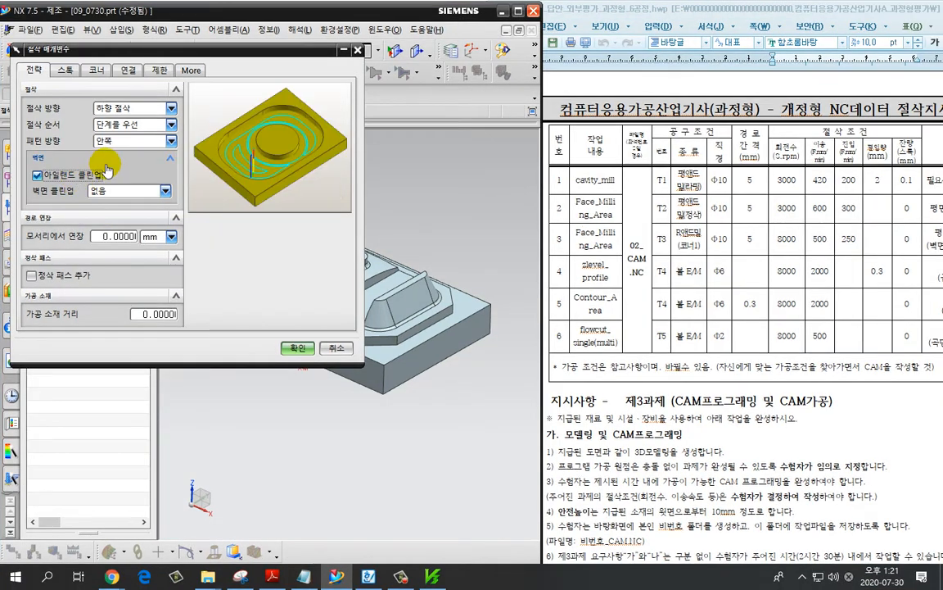
{"action": "key", "text": "ctrl+2"}
{"action": "mouse_move", "coordinate": [104, 139]}
{"action": "left_mouse_down"}
{"action": "mouse_move", "coordinate": [122, 148]}
{"action": "mouse_move", "coordinate": [103, 137]}
{"action": "left_mouse_up"}
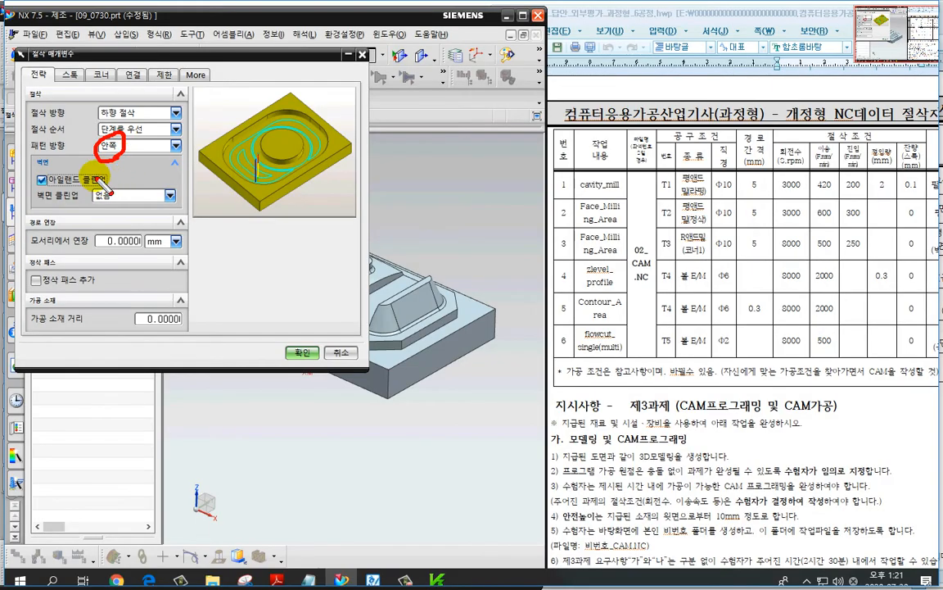
{"action": "mouse_move", "coordinate": [51, 162]}
{"action": "left_mouse_down"}
{"action": "mouse_move", "coordinate": [71, 189]}
{"action": "mouse_move", "coordinate": [51, 167]}
{"action": "left_mouse_up"}
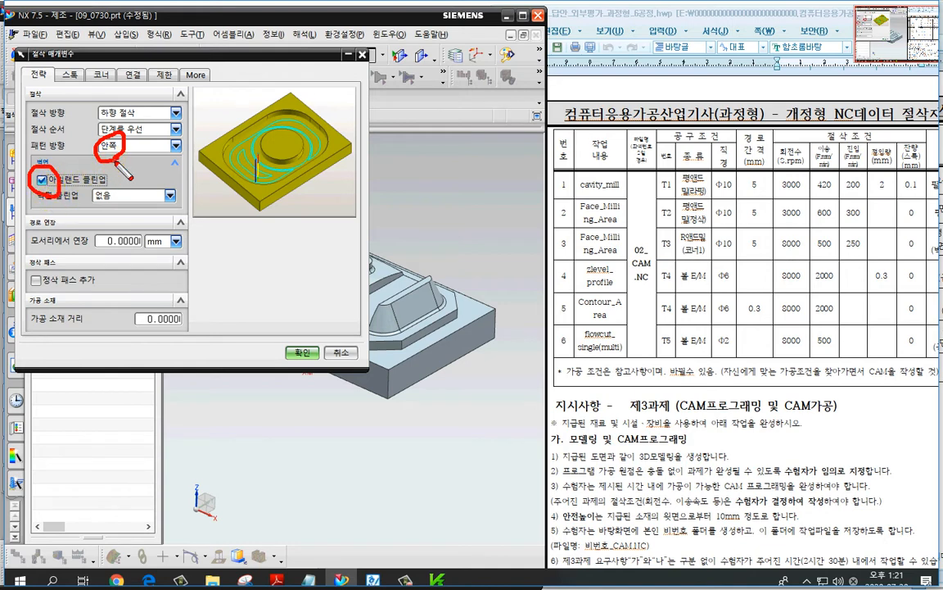
{"action": "mouse_move", "coordinate": [107, 154]}
{"action": "left_mouse_down"}
{"action": "mouse_move", "coordinate": [121, 144]}
{"action": "mouse_move", "coordinate": [105, 157]}
{"action": "left_mouse_up"}
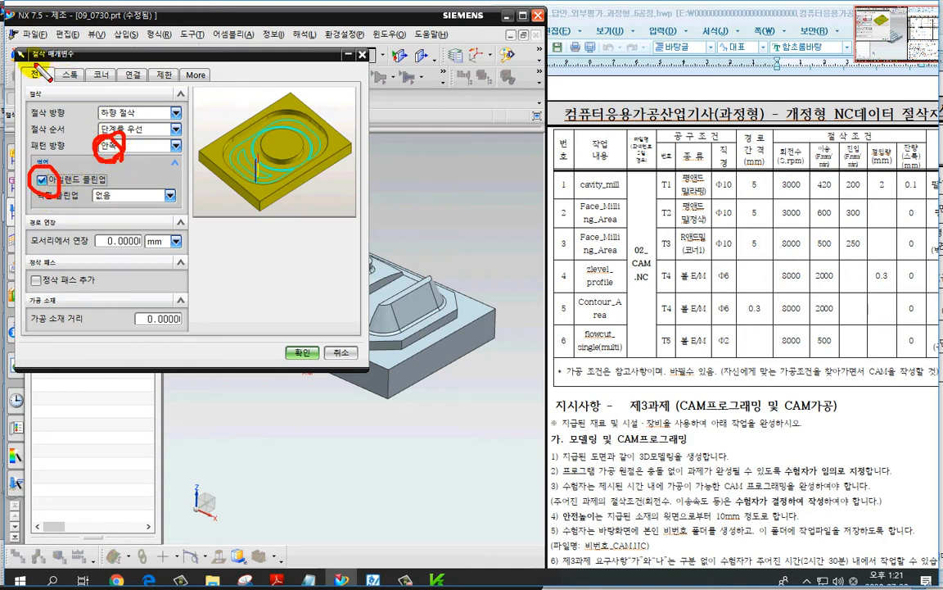
{"action": "left_click_drag", "start_coordinate": [29, 61], "coordinate": [79, 65]}
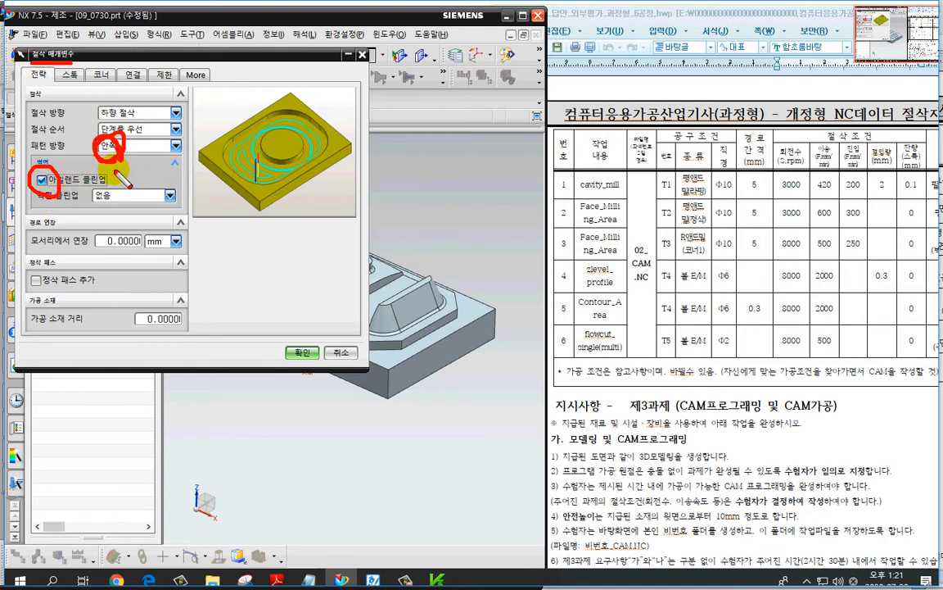
{"action": "left_click", "coordinate": [37, 198]}
{"action": "mouse_move", "coordinate": [36, 198]}
{"action": "left_mouse_down"}
{"action": "mouse_move", "coordinate": [35, 157]}
{"action": "mouse_move", "coordinate": [47, 185]}
{"action": "left_mouse_up"}
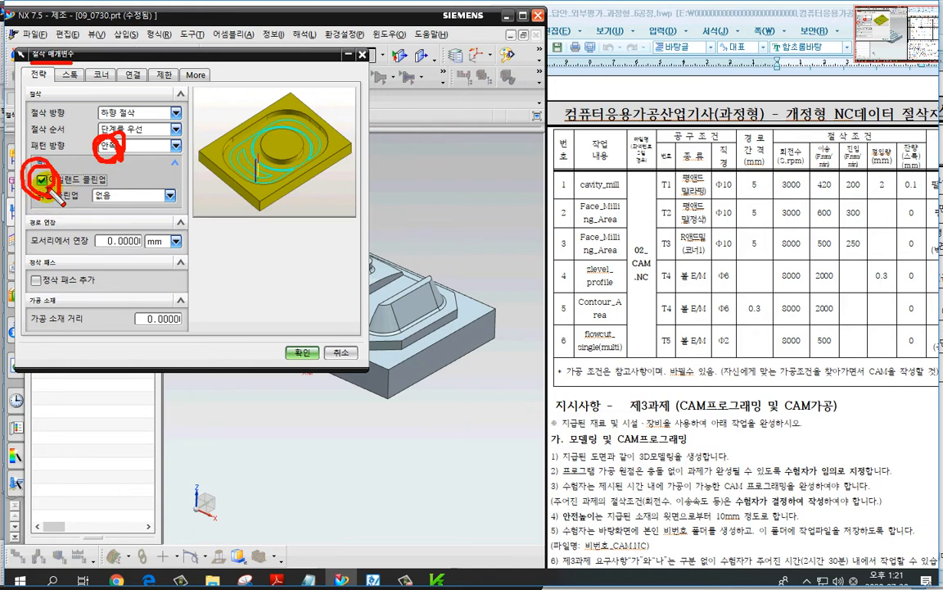
{"action": "key", "text": "Escape"}
{"action": "left_click", "coordinate": [302, 352]}
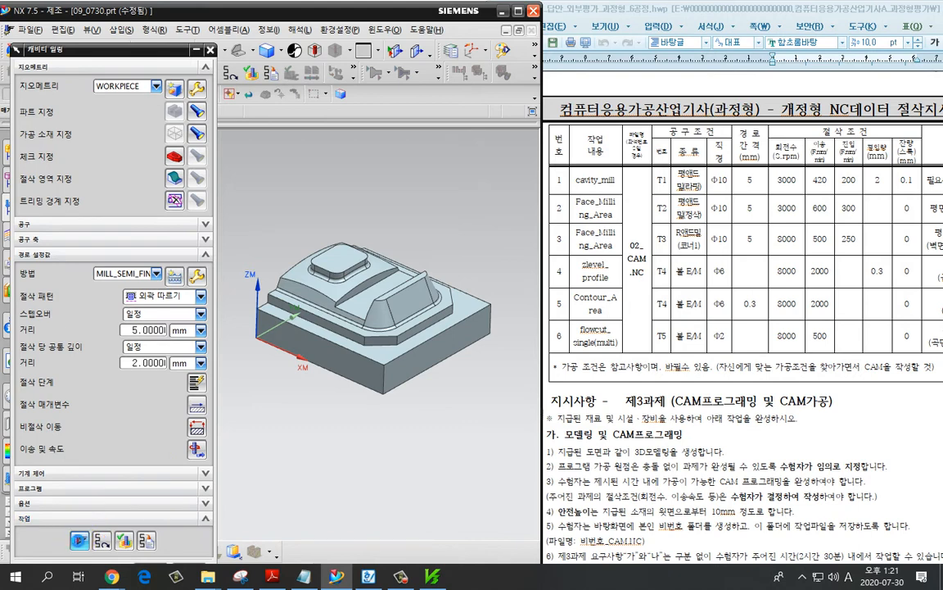
{"action": "left_click", "coordinate": [78, 539]}
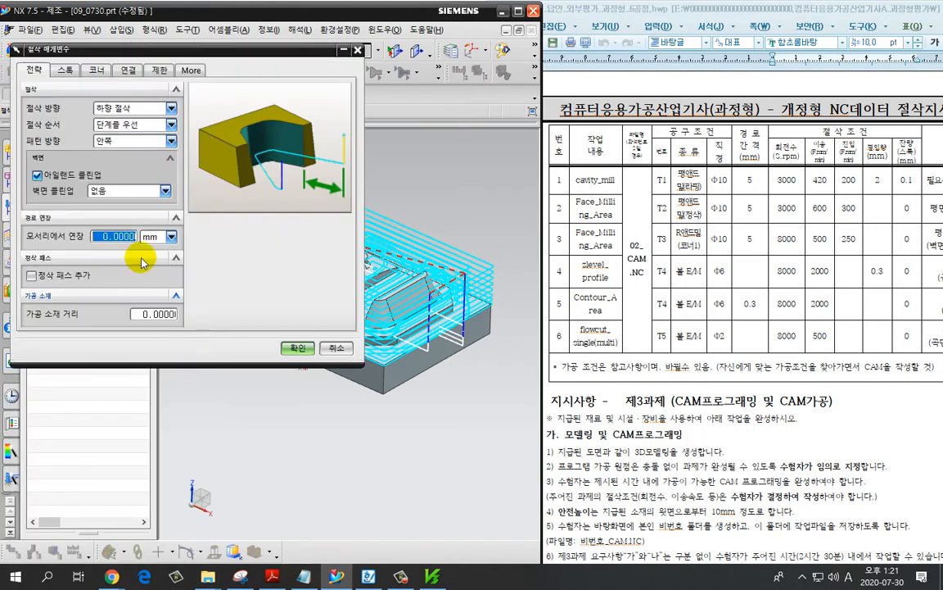
Review the pattern direction and island cleanup settings against the generated tool path around the base corner and lower step wall.
{"action": "key", "text": "ctrl+2"}
{"action": "mouse_move", "coordinate": [115, 152]}
{"action": "left_mouse_down"}
{"action": "mouse_move", "coordinate": [122, 144]}
{"action": "mouse_move", "coordinate": [119, 154]}
{"action": "left_mouse_up"}
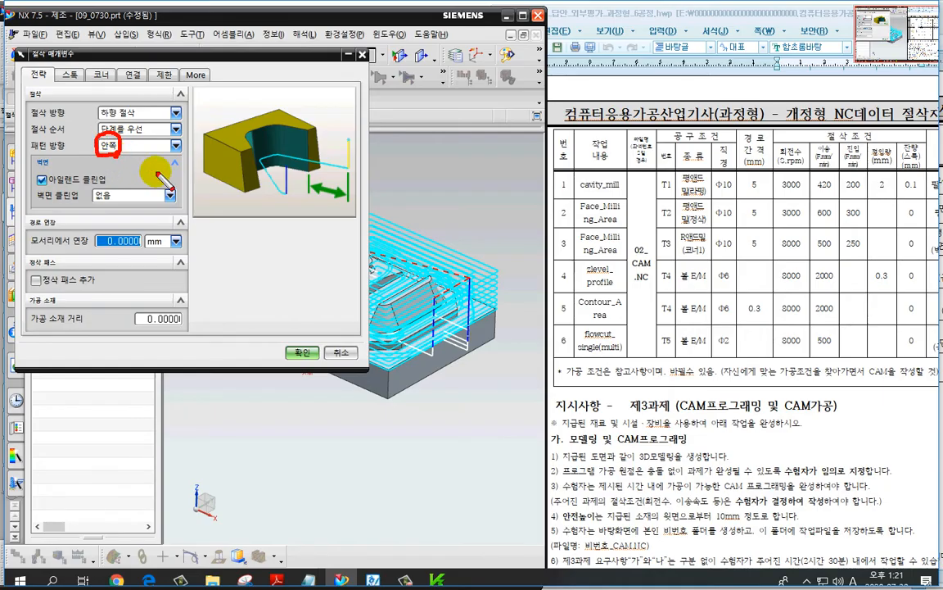
{"action": "left_click_drag", "start_coordinate": [499, 212], "coordinate": [460, 234]}
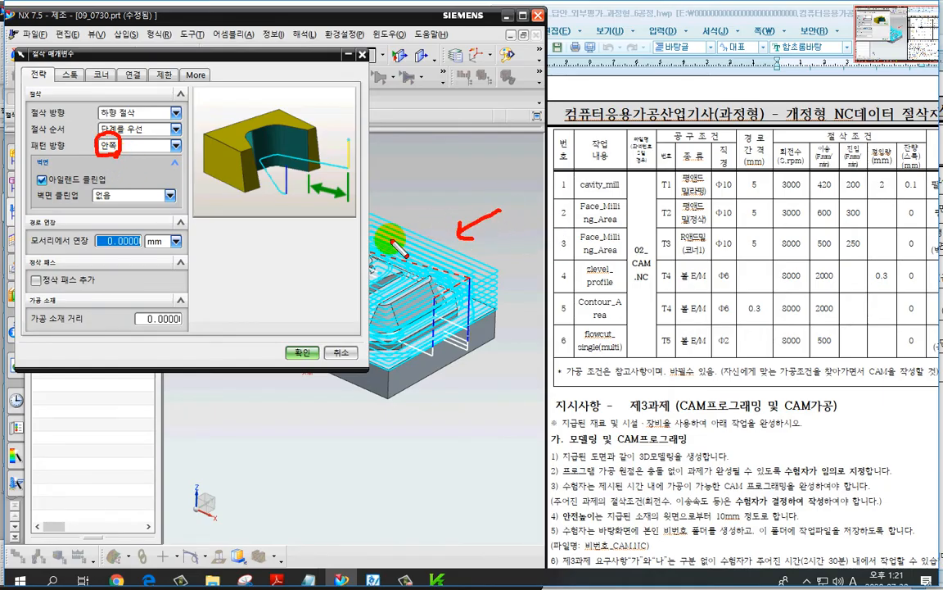
{"action": "left_click_drag", "start_coordinate": [37, 187], "coordinate": [107, 186]}
{"action": "key", "text": "Escape"}
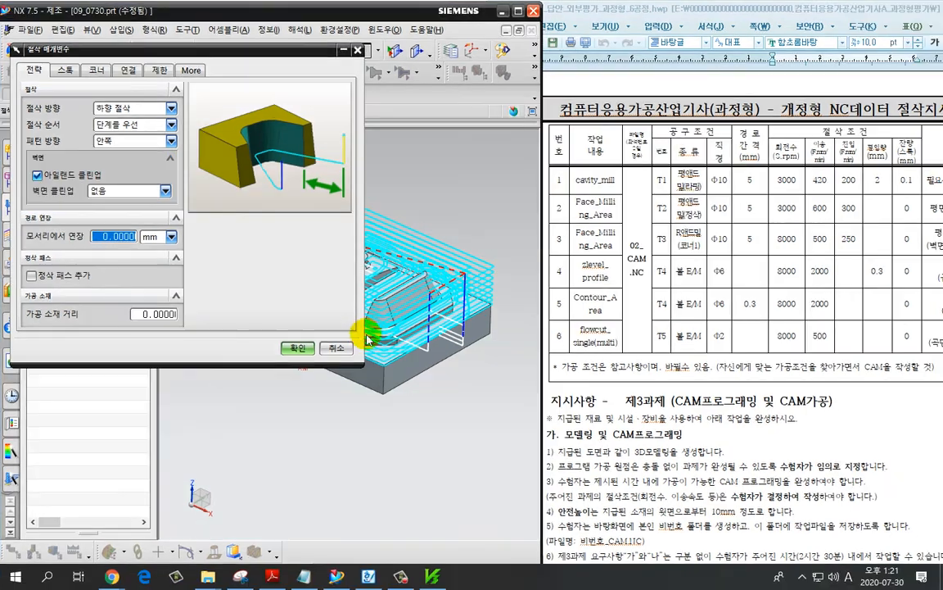
{"action": "scroll", "coordinate": [374, 346], "scroll_direction": "up", "scroll_amount": 5}
{"action": "middle_click_drag", "start_coordinate": [375, 348], "coordinate": [485, 417], "text": "shift"}
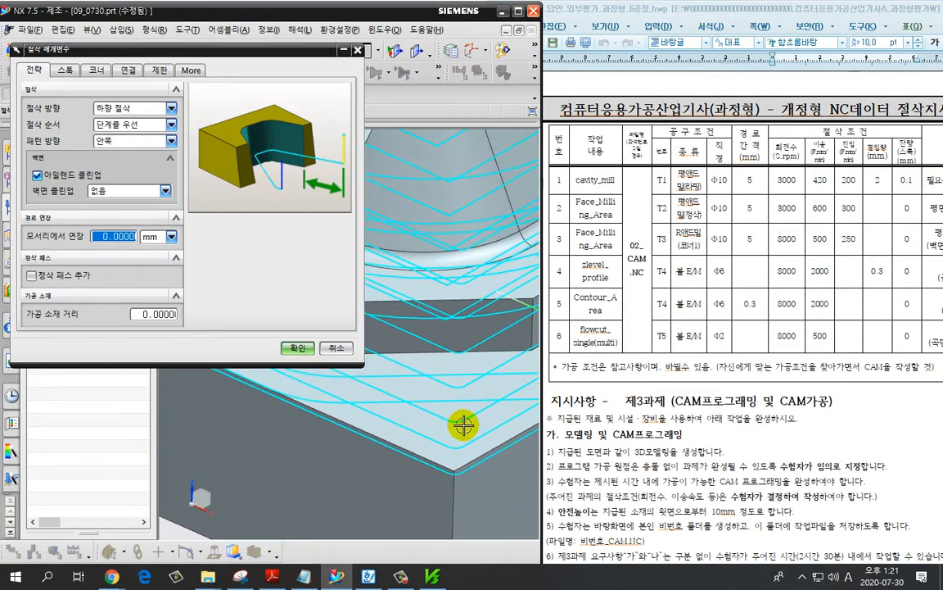
{"action": "key", "text": "ctrl+2"}
{"action": "left_click_drag", "start_coordinate": [389, 374], "coordinate": [489, 382]}
{"action": "key", "text": "Escape"}
{"action": "scroll", "coordinate": [421, 393], "scroll_direction": "down", "scroll_amount": 5}
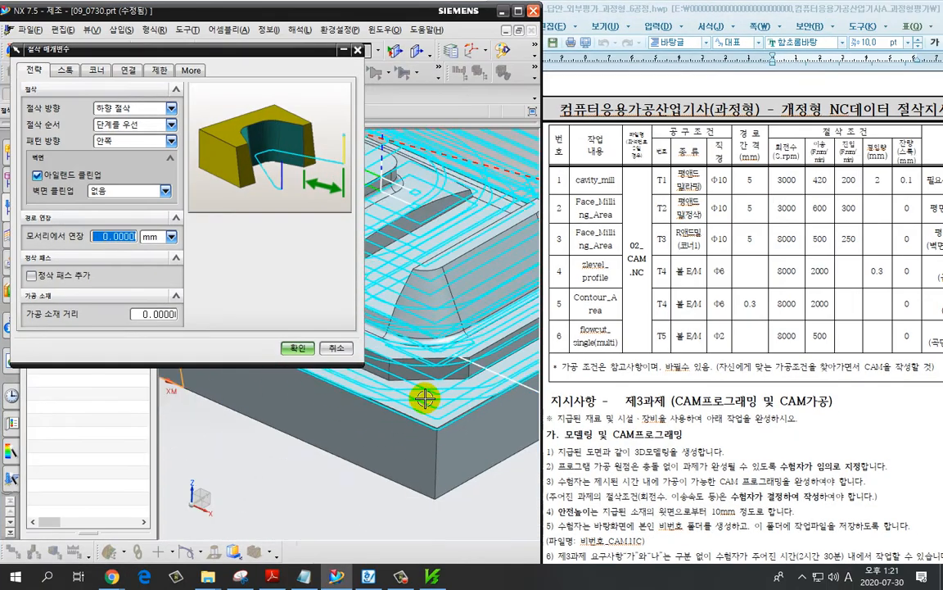
{"action": "left_click", "coordinate": [302, 348]}
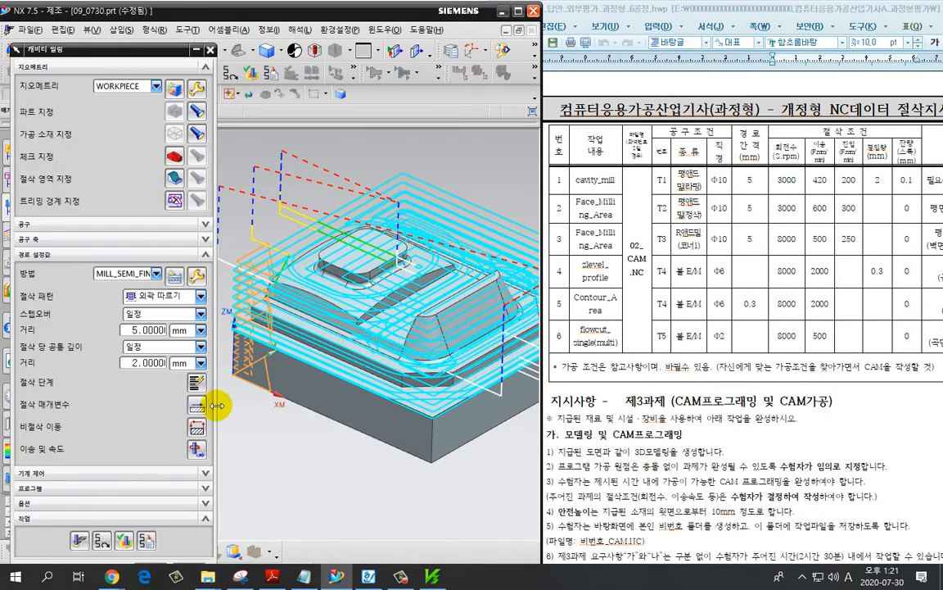
Simulate the regenerated Follow Periphery tool path in 2D dynamic mode at animation speed 1, then close the simulation.
{"action": "scroll", "coordinate": [278, 367], "scroll_direction": "down", "scroll_amount": 1}
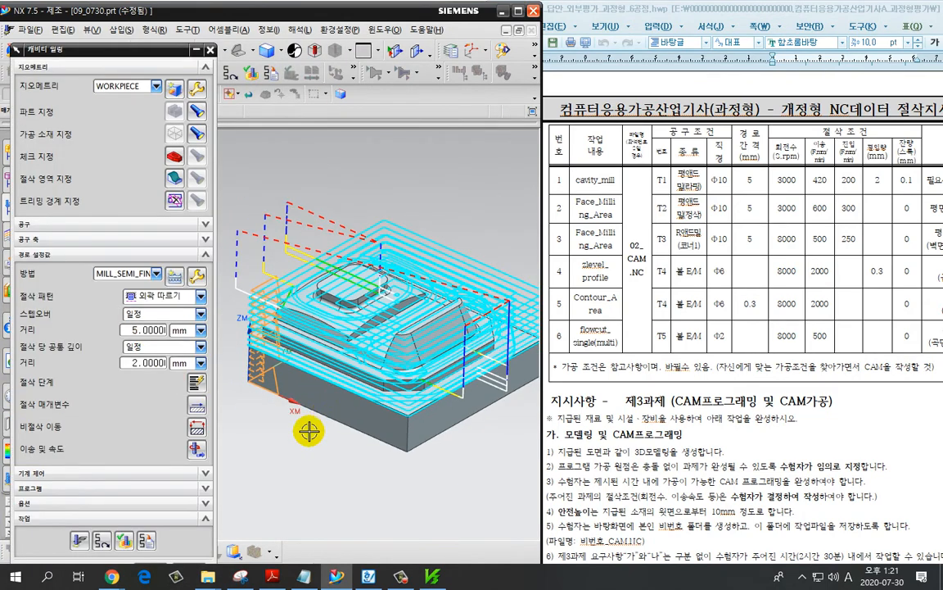
{"action": "left_click", "coordinate": [124, 538]}
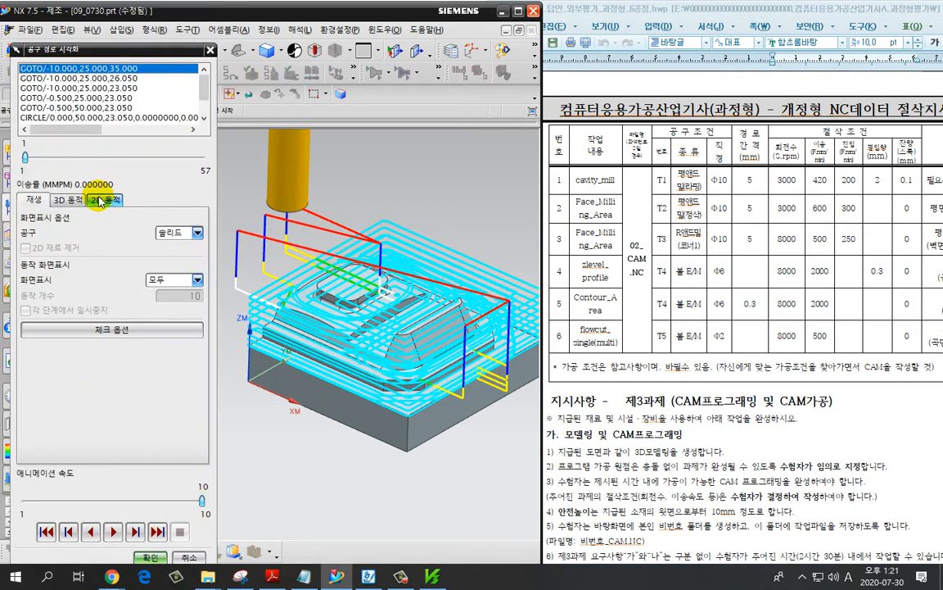
{"action": "left_click", "coordinate": [106, 200]}
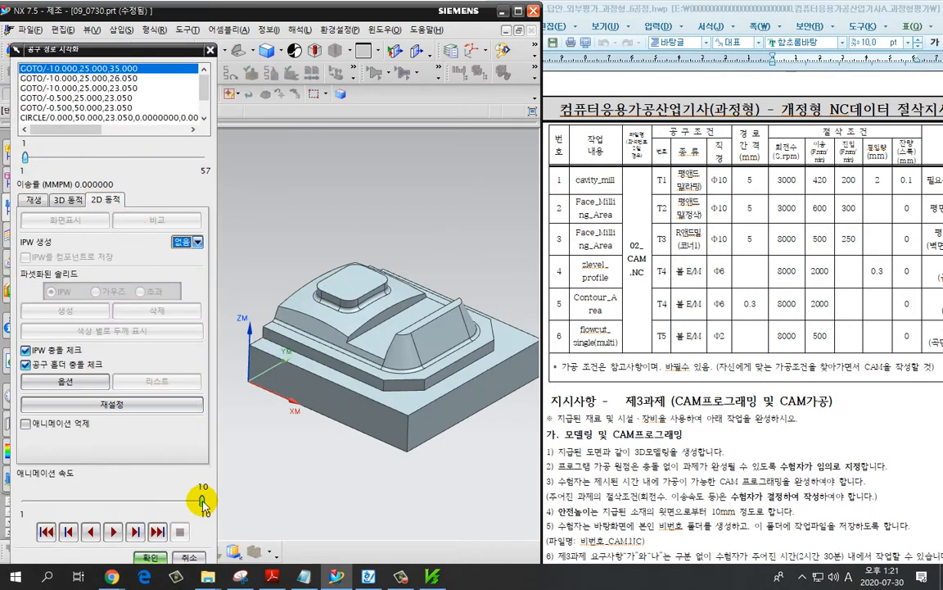
{"action": "left_click_drag", "start_coordinate": [202, 501], "coordinate": [23, 500]}
{"action": "left_click", "coordinate": [113, 533]}
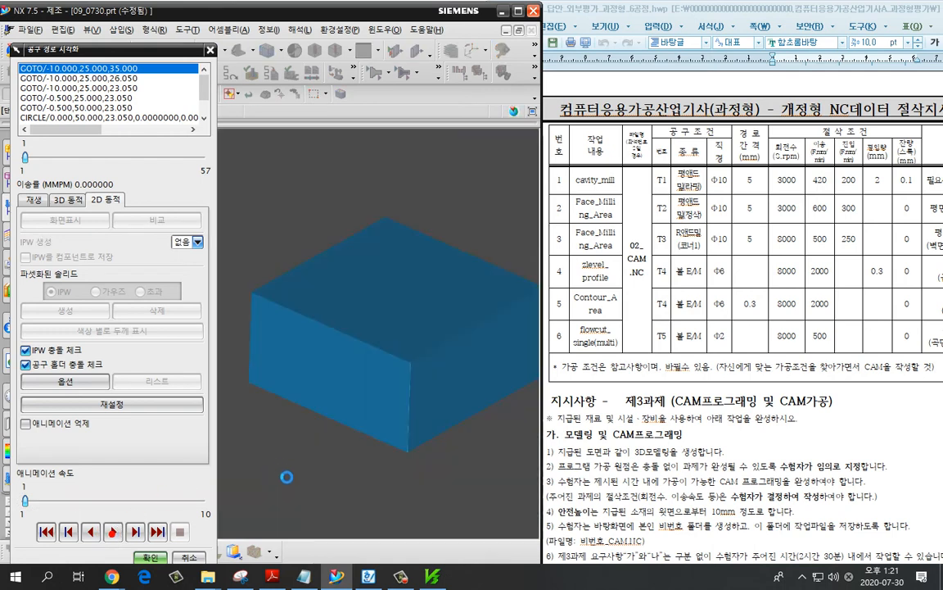
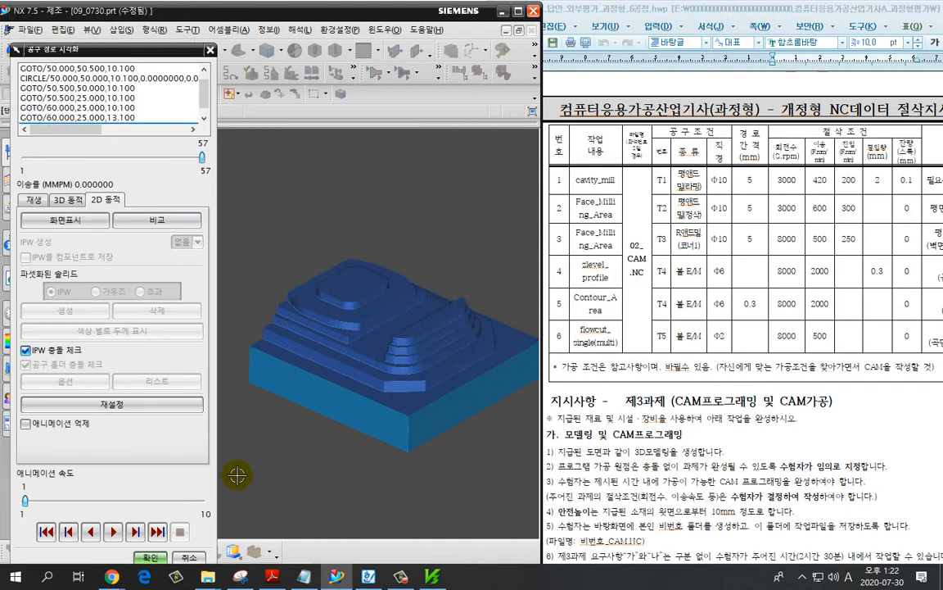
{"action": "left_click", "coordinate": [150, 558]}
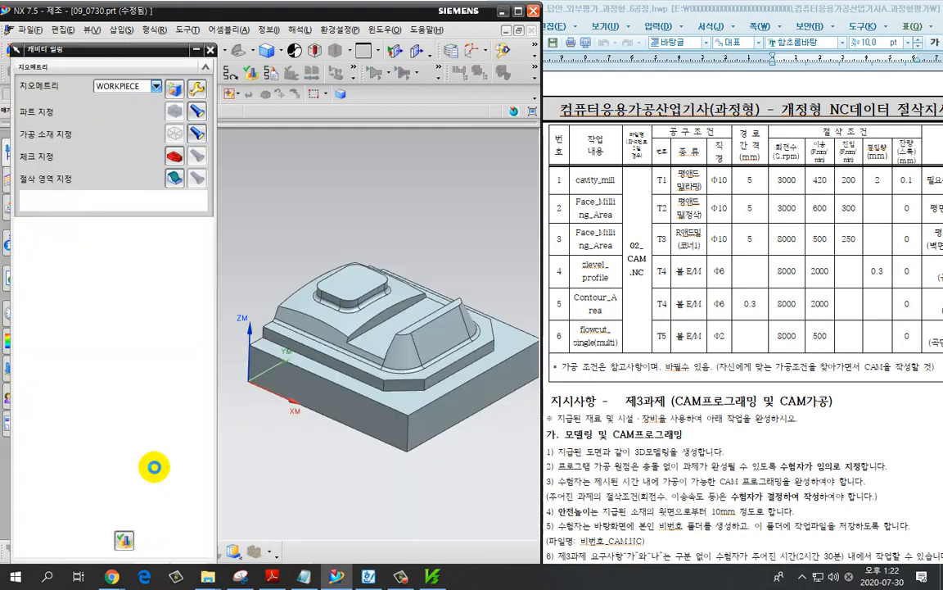
Accept the cavity mill operation and widen the operation navigator to check its machining time.
{"action": "left_click", "coordinate": [178, 300]}
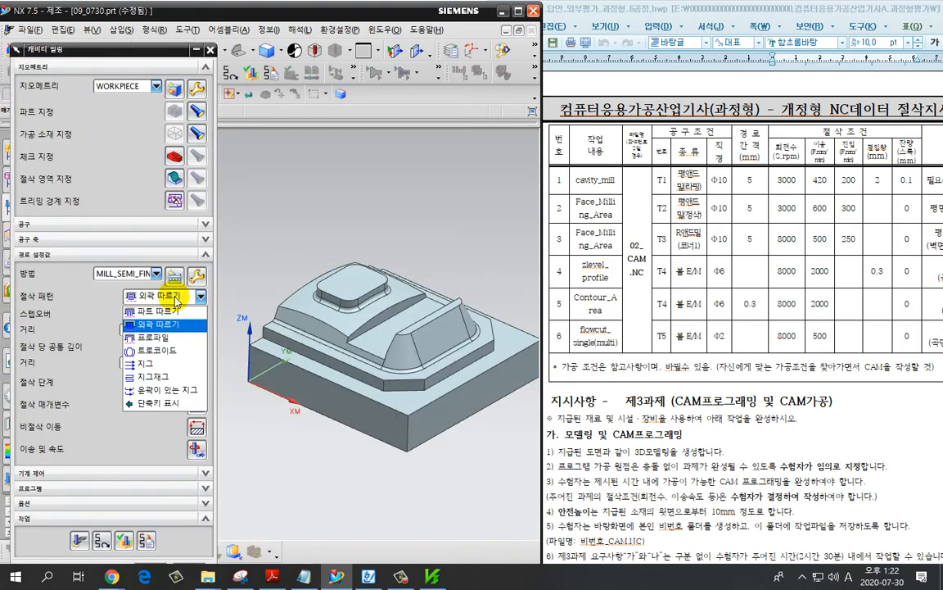
{"action": "left_click", "coordinate": [175, 302]}
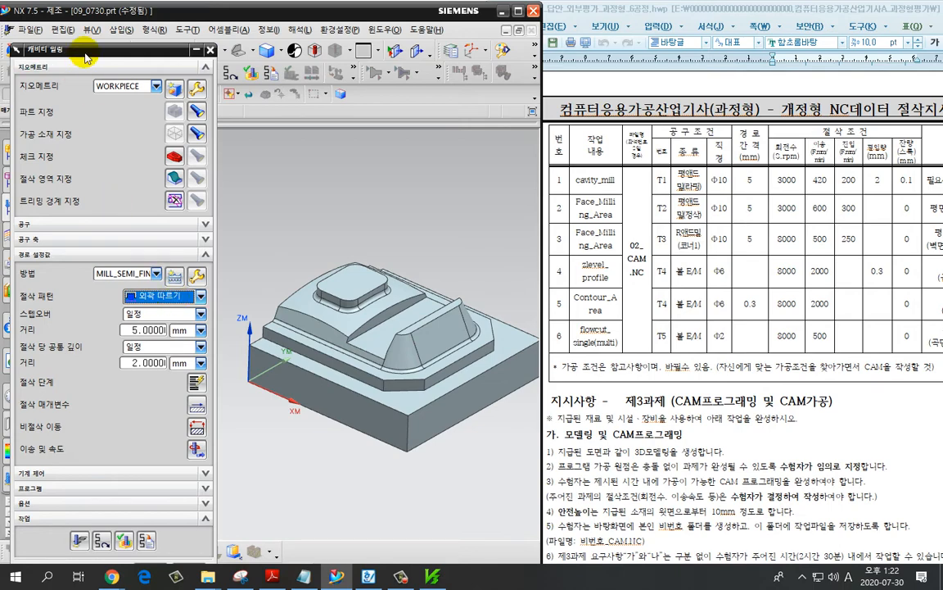
{"action": "left_click_drag", "start_coordinate": [82, 49], "coordinate": [83, 22]}
{"action": "left_click", "coordinate": [152, 540]}
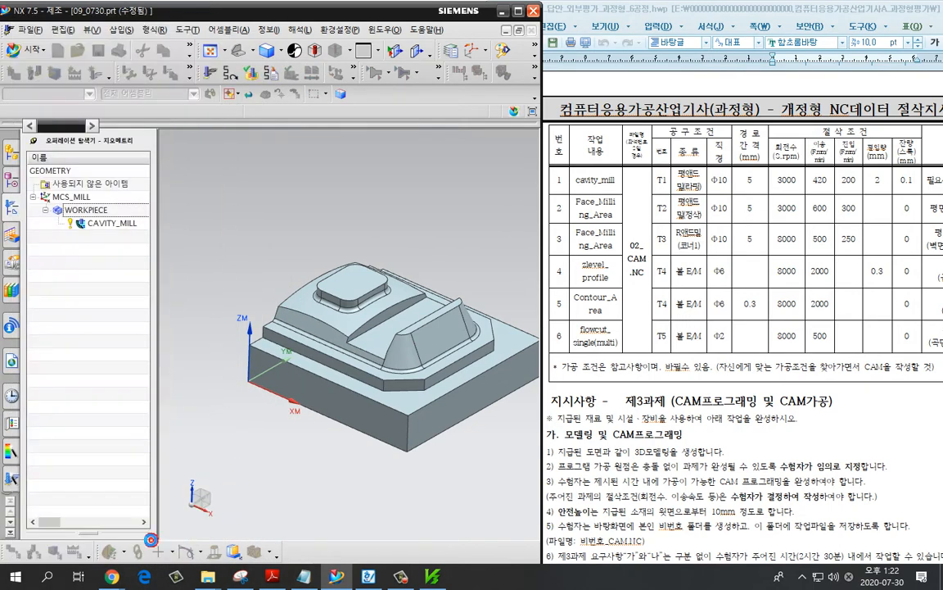
{"action": "left_click_drag", "start_coordinate": [154, 270], "coordinate": [375, 286]}
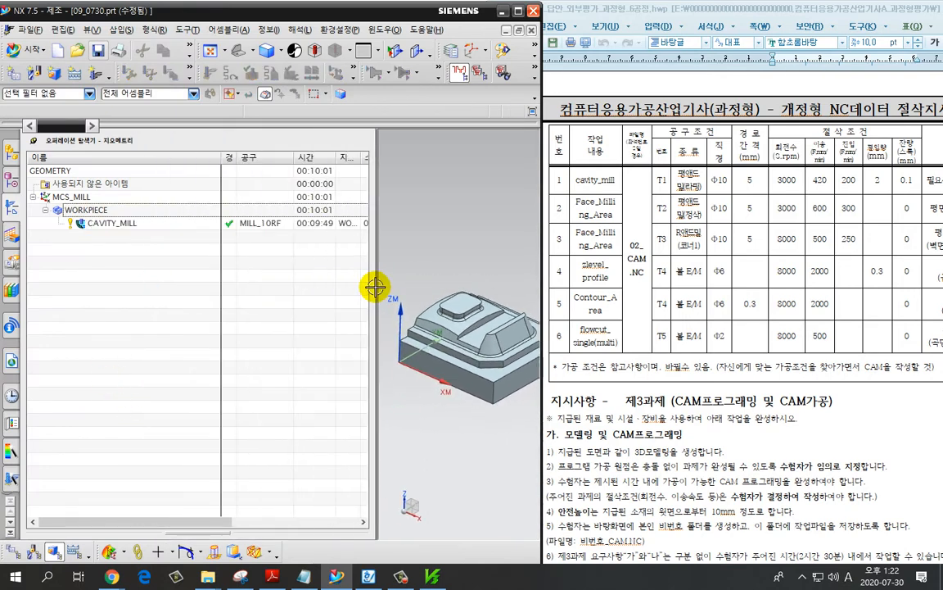
Change the CAVITY_MILL cut pattern to Follow Part (파트 따르기), regenerate the tool path and accept the operation.
{"action": "left_click", "coordinate": [166, 223]}
{"action": "double_click", "coordinate": [167, 223]}
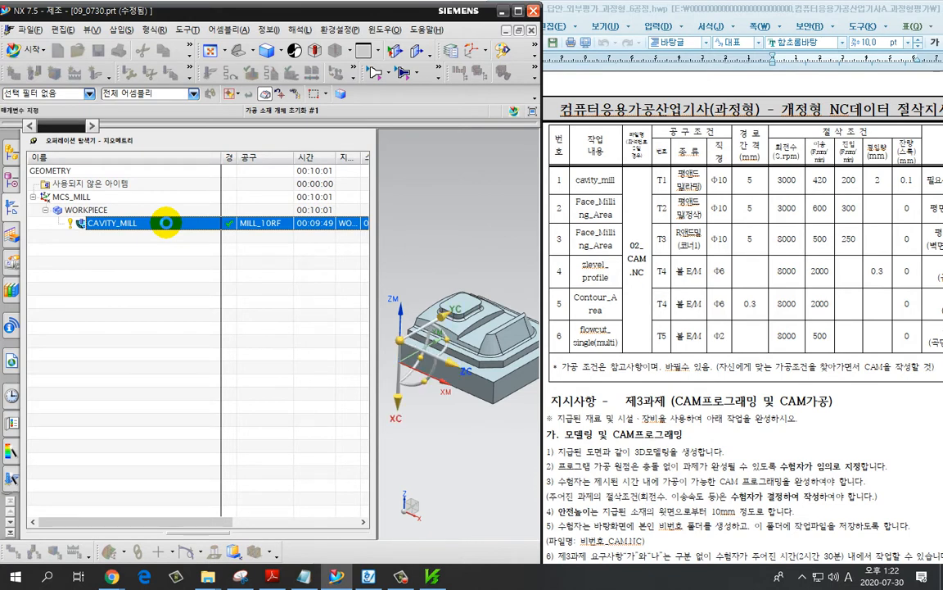
{"action": "left_click", "coordinate": [163, 269]}
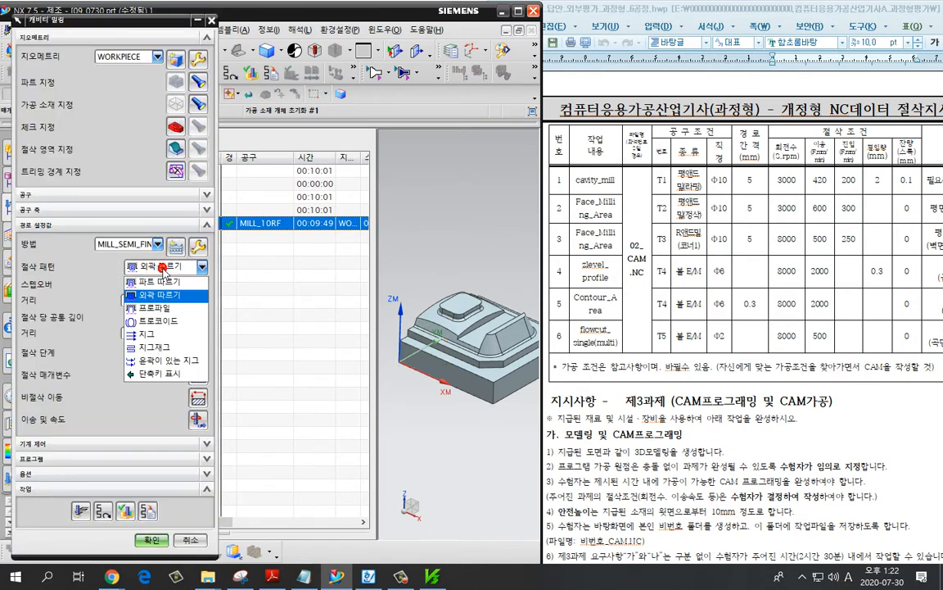
{"action": "left_click", "coordinate": [144, 255]}
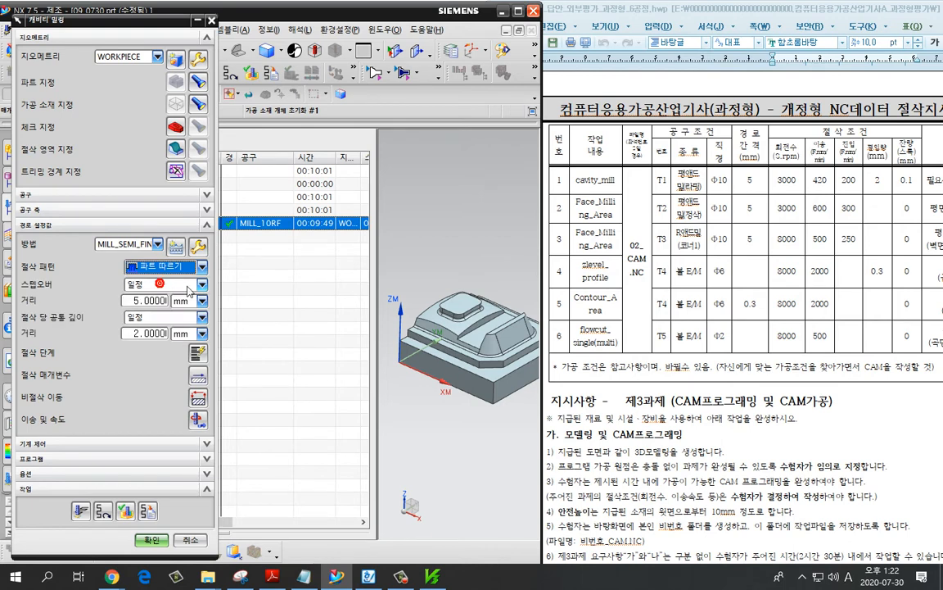
{"action": "left_click", "coordinate": [80, 511]}
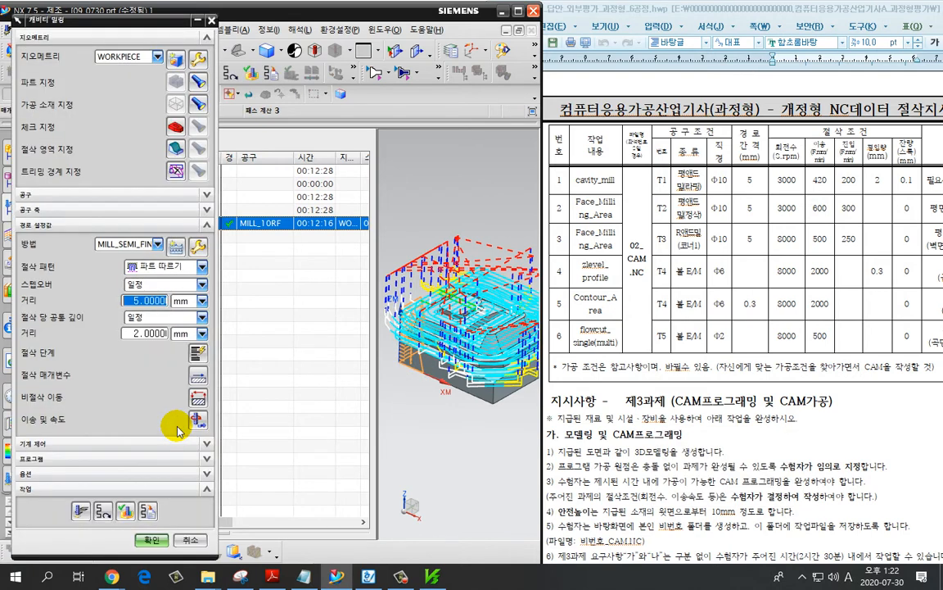
{"action": "left_click", "coordinate": [152, 540]}
Narrow the operation navigator and inspect the Follow Part tool path's retract and rapid moves from the side.
{"action": "left_click_drag", "start_coordinate": [375, 380], "coordinate": [236, 383]}
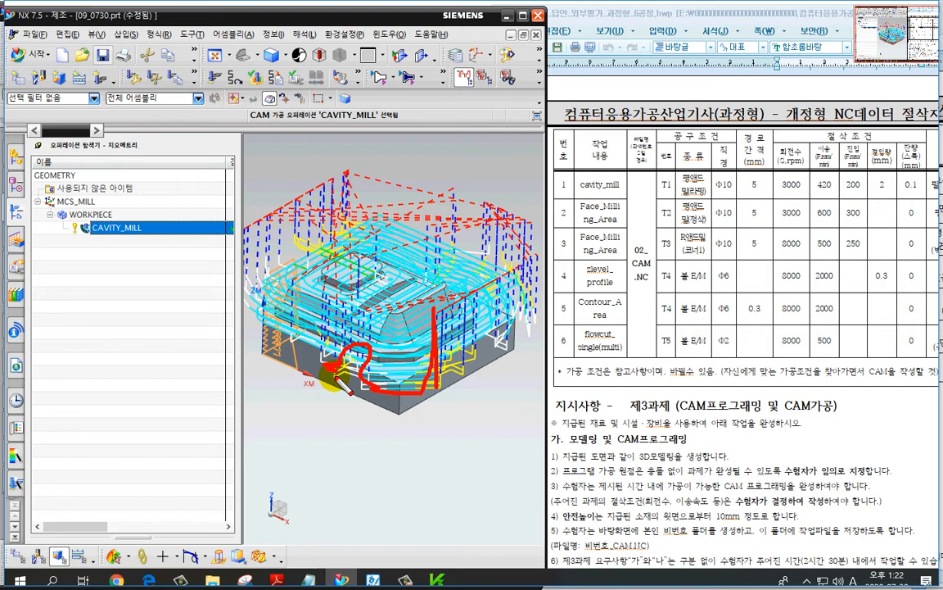
{"action": "key", "text": "Escape"}
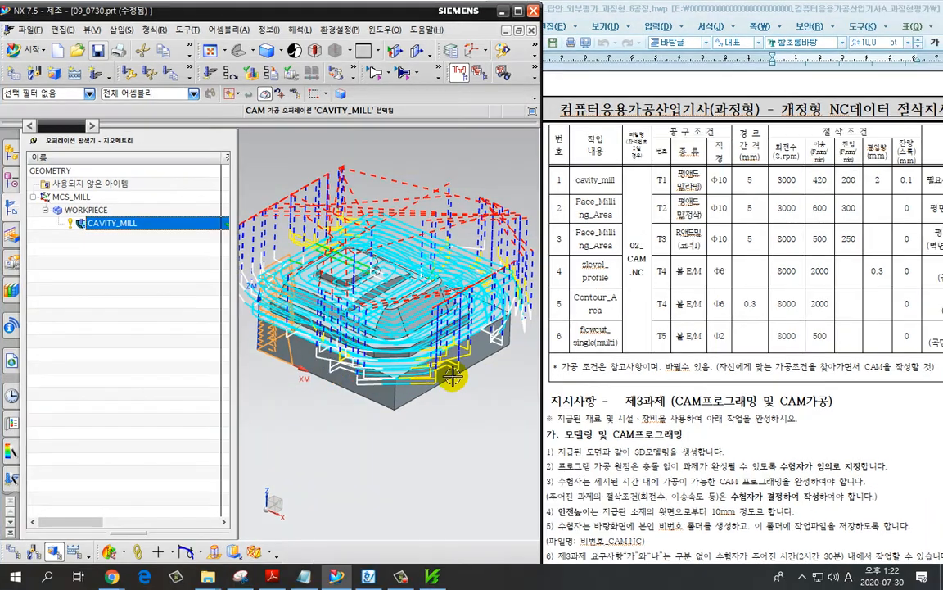
{"action": "mouse_move", "coordinate": [450, 375]}
{"action": "middle_mouse_down"}
{"action": "mouse_move", "coordinate": [432, 367]}
{"action": "mouse_move", "coordinate": [435, 353]}
{"action": "middle_mouse_up"}
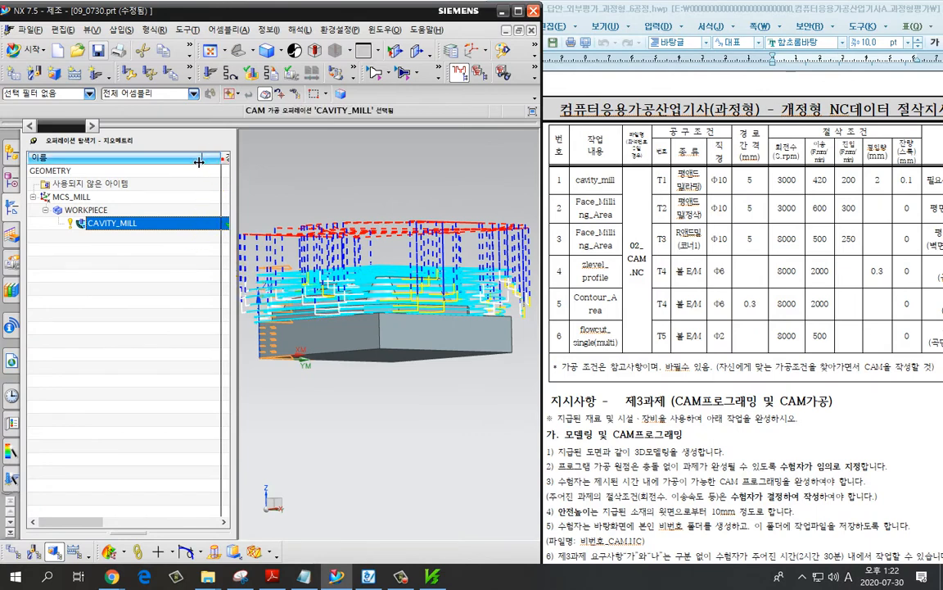
{"action": "left_click_drag", "start_coordinate": [199, 161], "coordinate": [163, 161]}
In CAVITY_MILL's non-cutting moves, set the rapid transfer type within and between regions to minimum safe Z (최소 안전 Z).
{"action": "double_click", "coordinate": [149, 223]}
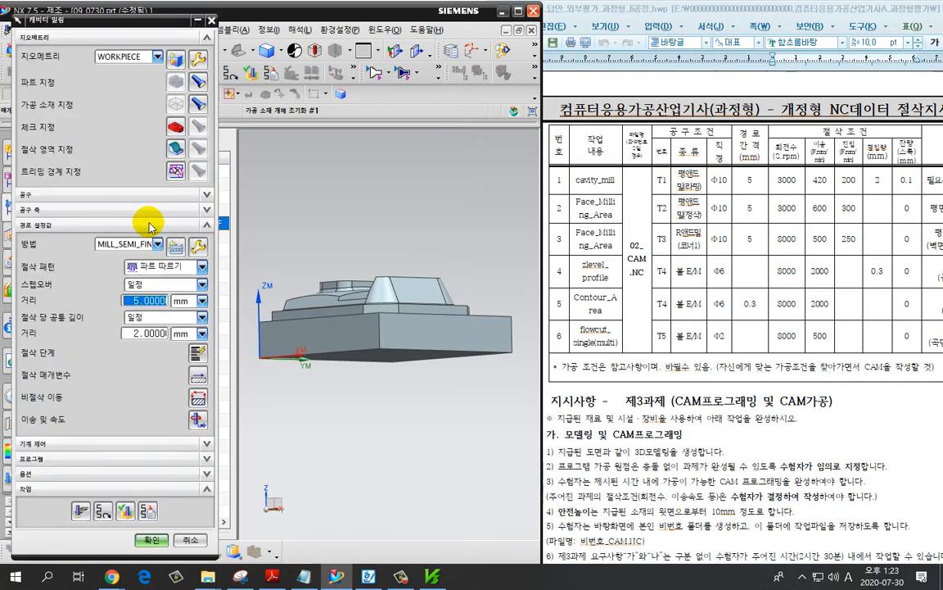
{"action": "left_click", "coordinate": [195, 397]}
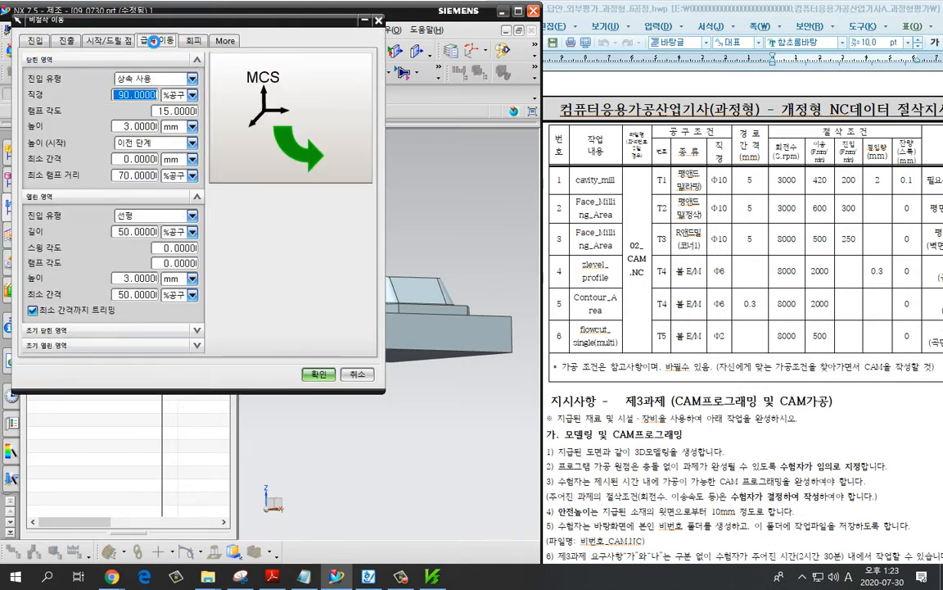
{"action": "left_click", "coordinate": [153, 41]}
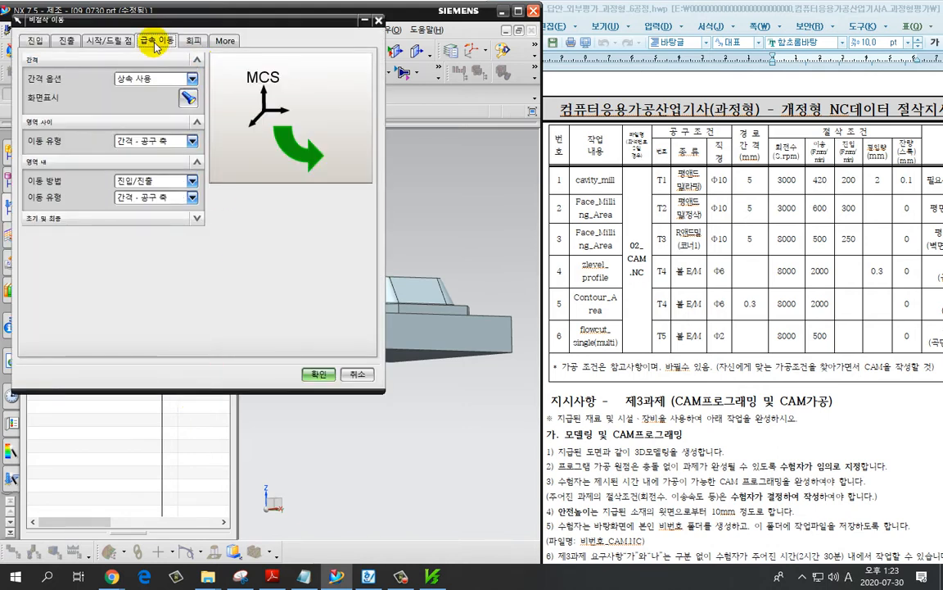
{"action": "left_click", "coordinate": [162, 197]}
{"action": "left_click", "coordinate": [144, 244]}
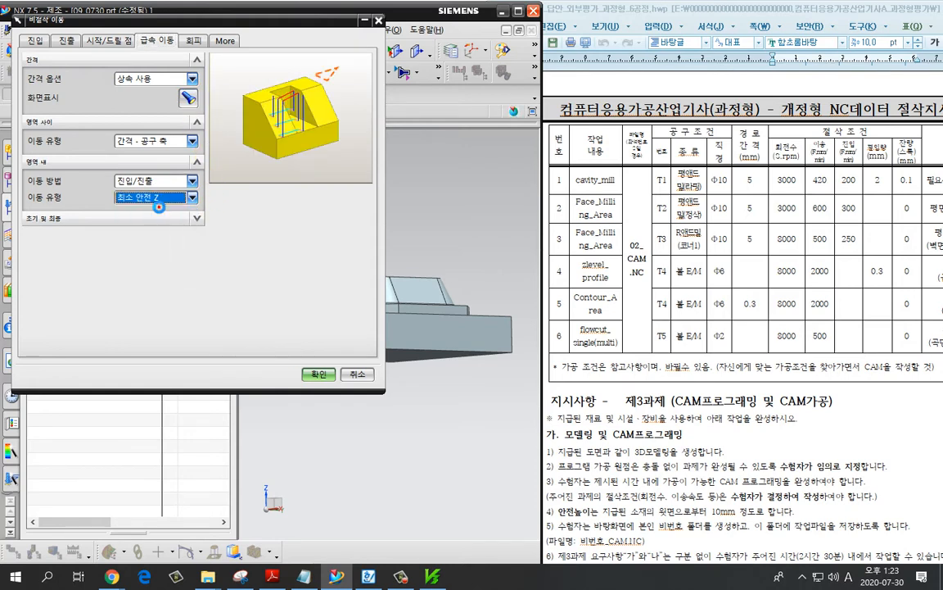
{"action": "left_click", "coordinate": [160, 143]}
{"action": "left_click", "coordinate": [139, 210]}
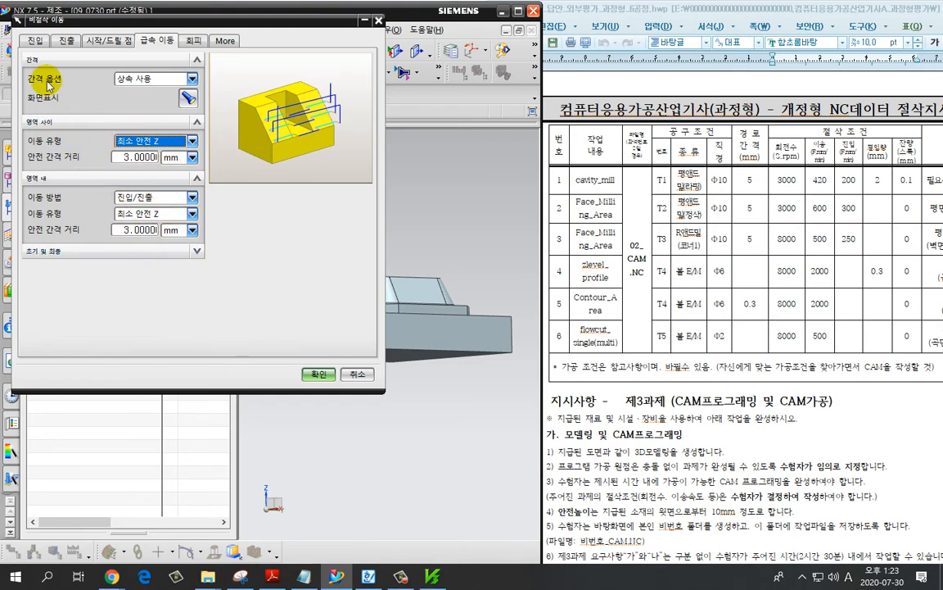
Set the engage height to 10 mm for closed and open areas, regenerate the cavity mill tool path and accept the operation.
{"action": "left_click", "coordinate": [36, 41]}
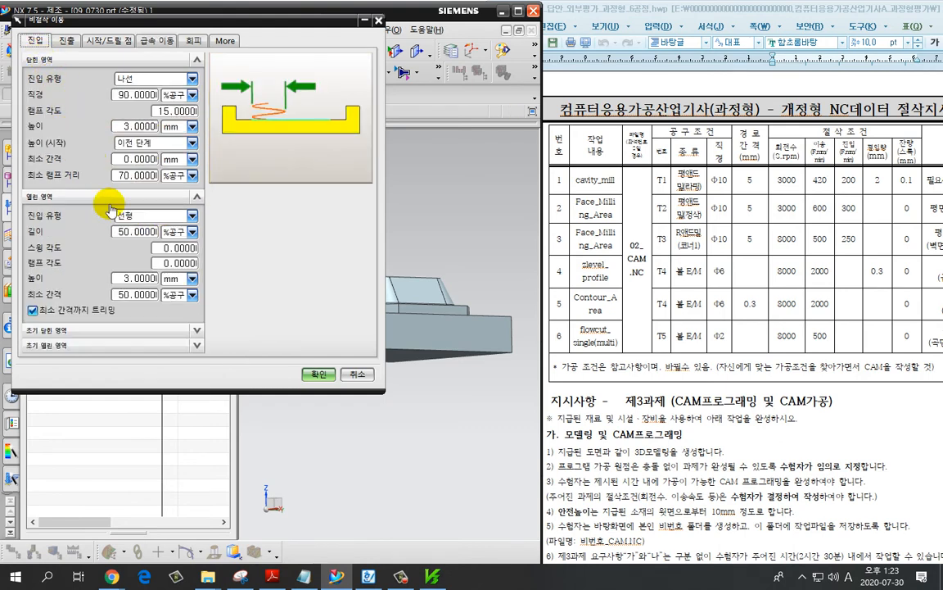
{"action": "left_click", "coordinate": [124, 127]}
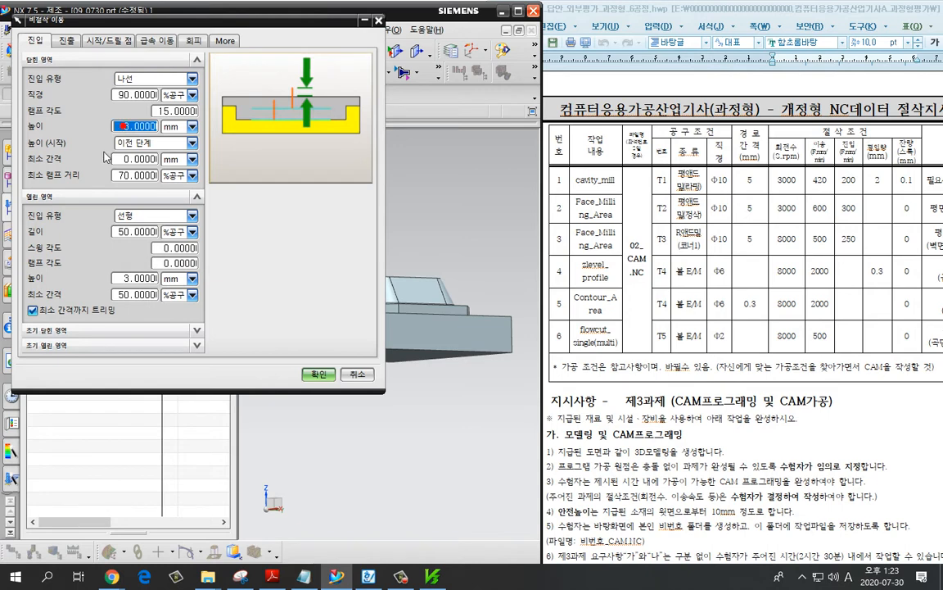
{"action": "left_click", "coordinate": [127, 278]}
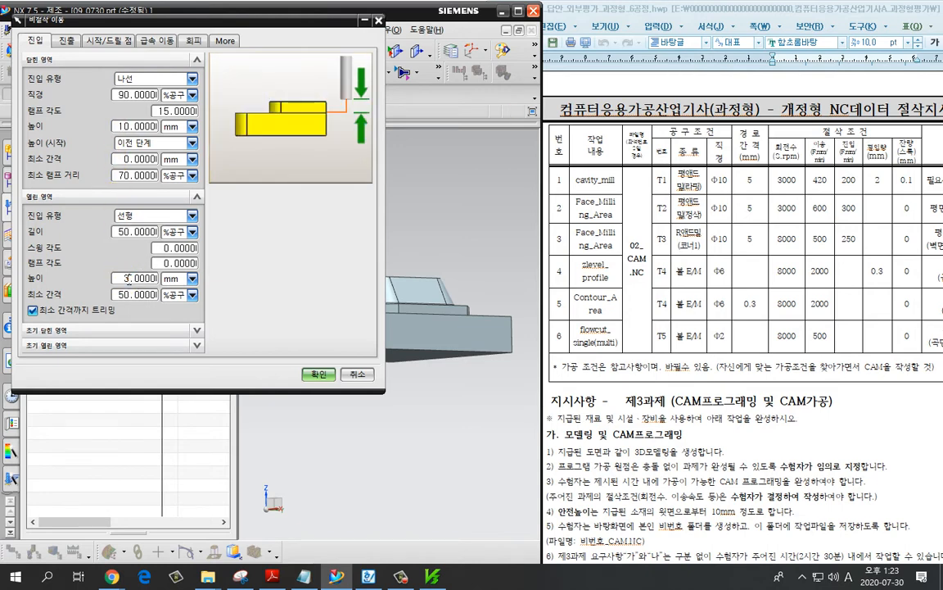
{"action": "type", "text": "10"}
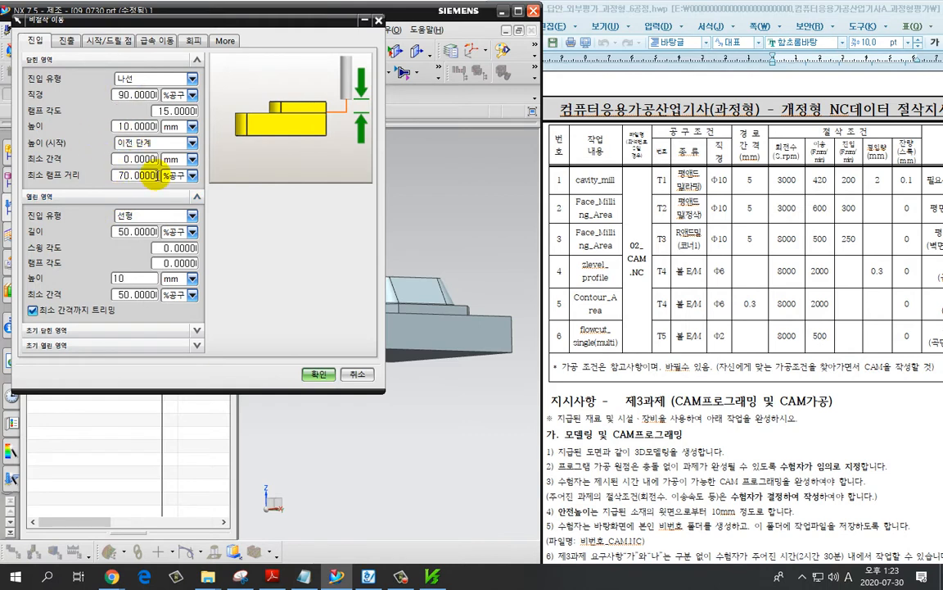
{"action": "left_click", "coordinate": [317, 374]}
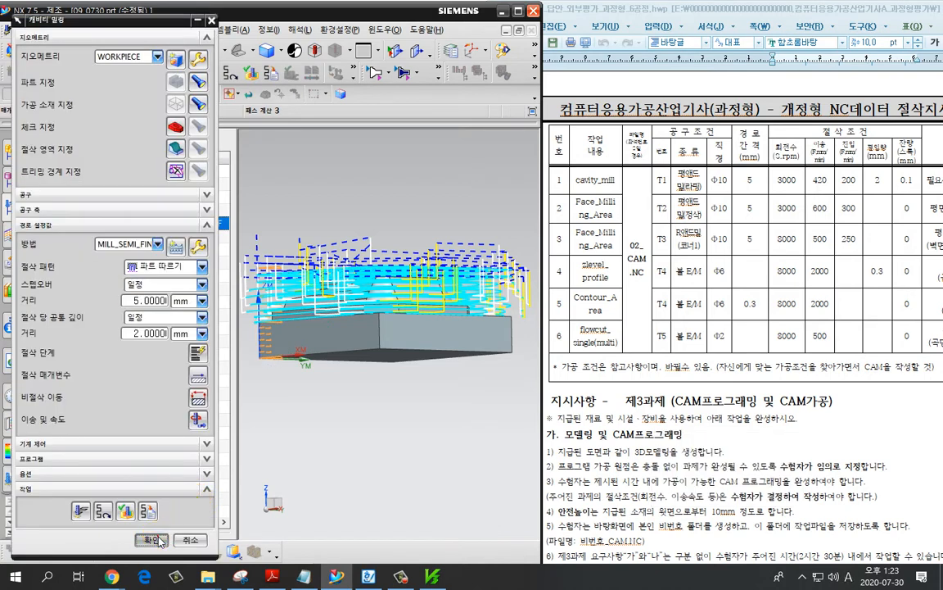
{"action": "left_click", "coordinate": [151, 536]}
Examine CAVITY_MILL's machining time in the operation navigator against the vertical engage and retract moves of its tool path.
{"action": "left_click_drag", "start_coordinate": [233, 292], "coordinate": [348, 293]}
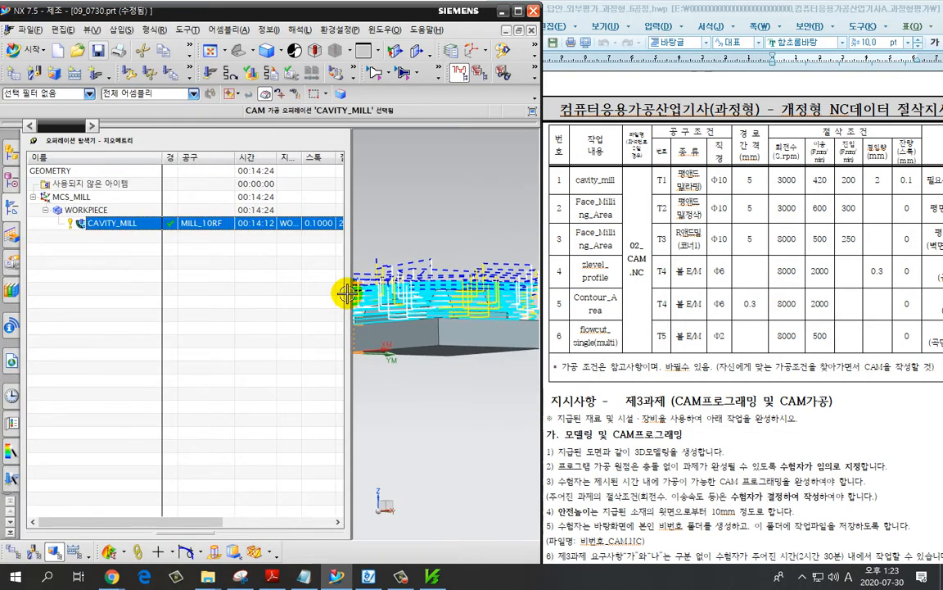
{"action": "key", "text": "ctrl+2"}
{"action": "mouse_move", "coordinate": [274, 243]}
{"action": "left_mouse_down"}
{"action": "mouse_move", "coordinate": [248, 232]}
{"action": "mouse_move", "coordinate": [272, 250]}
{"action": "left_mouse_up"}
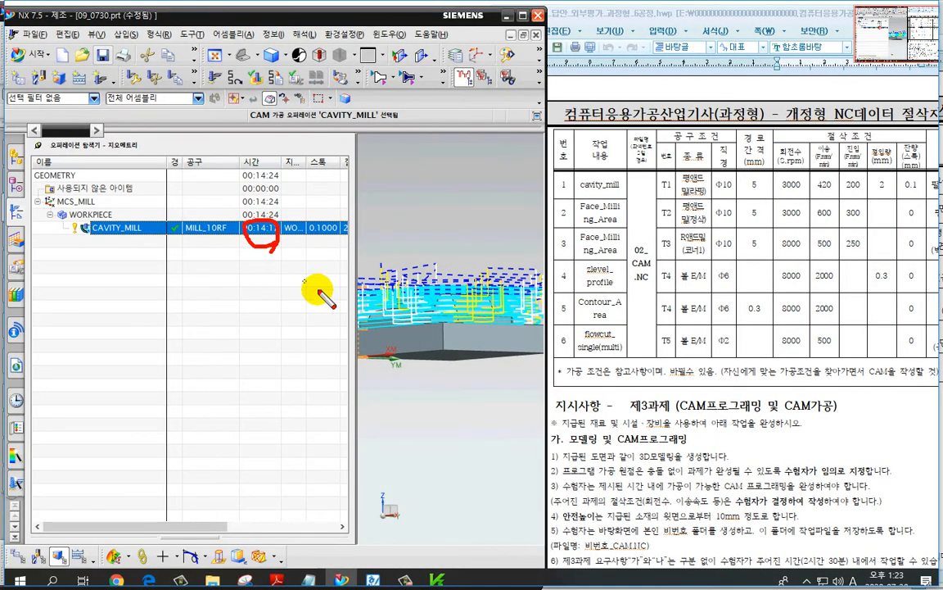
{"action": "left_click_drag", "start_coordinate": [492, 279], "coordinate": [489, 315]}
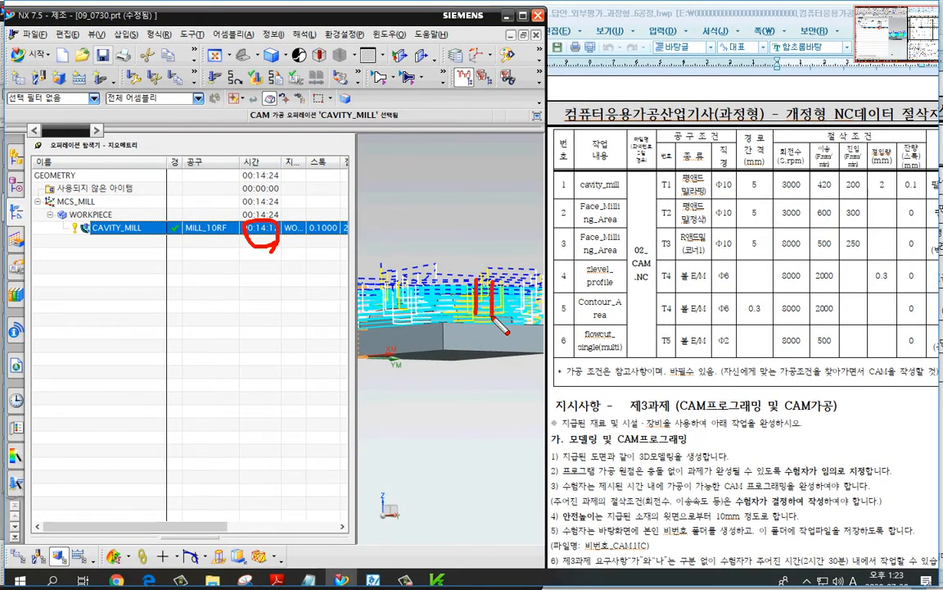
{"action": "key", "text": "Escape"}
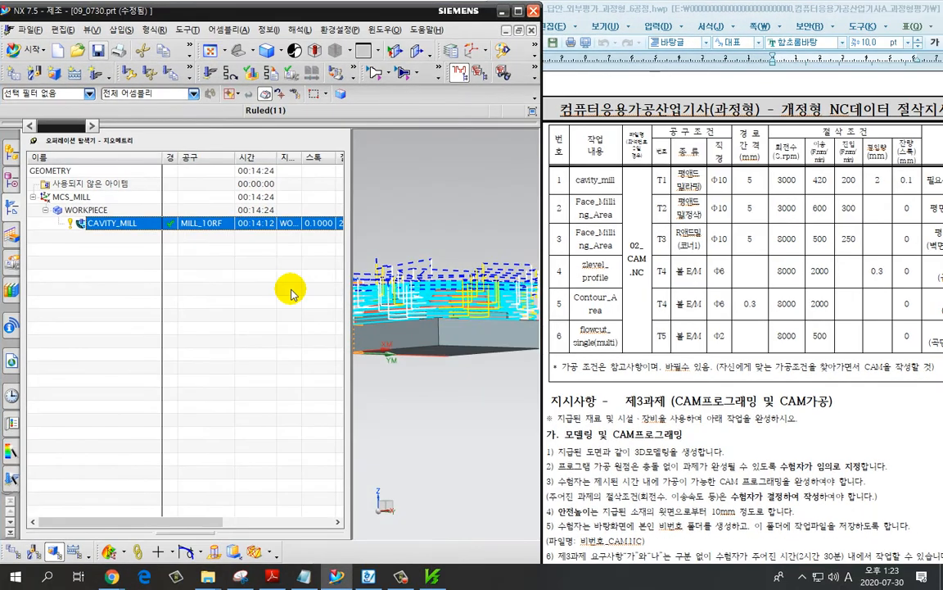
{"action": "left_click", "coordinate": [291, 288]}
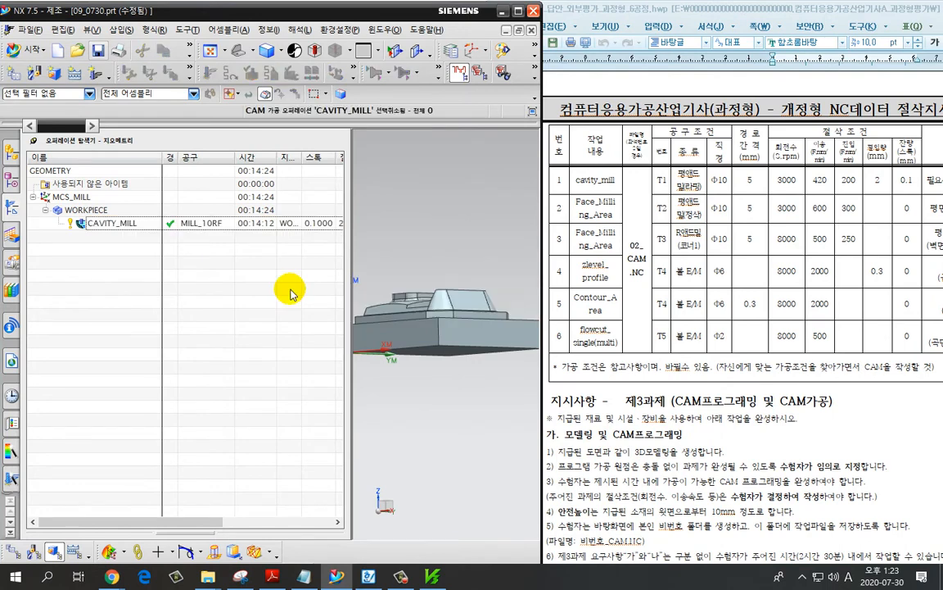
In CAVITY_MILL's non-cutting moves, set the engage height to 3 mm for closed and open areas and regenerate the tool path.
{"action": "left_click", "coordinate": [254, 222]}
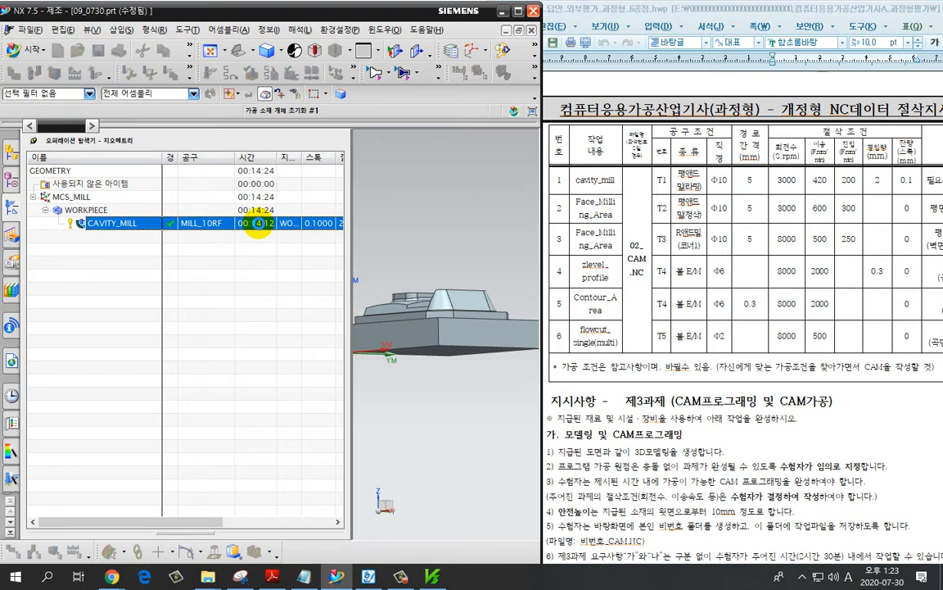
{"action": "double_click", "coordinate": [256, 223]}
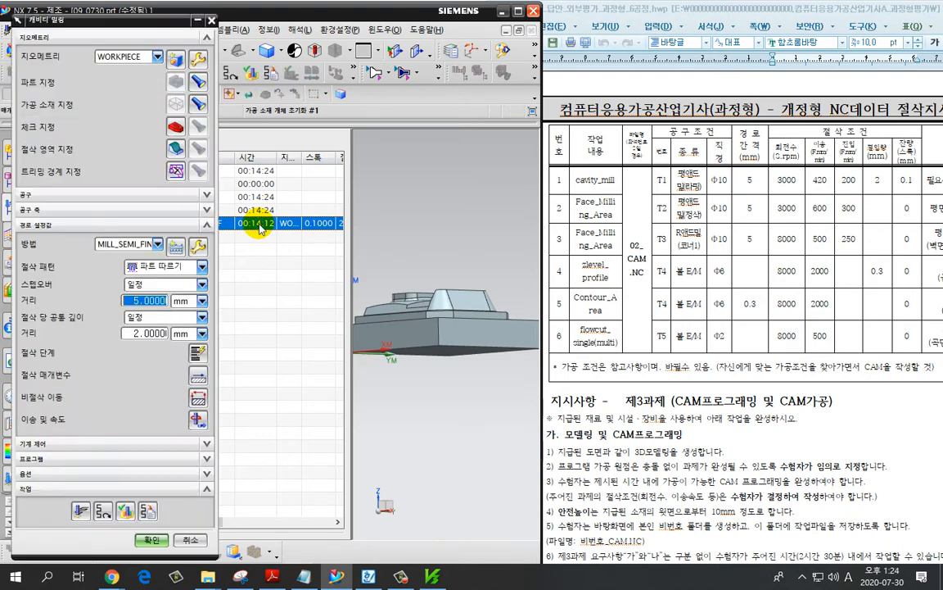
{"action": "left_click", "coordinate": [195, 398]}
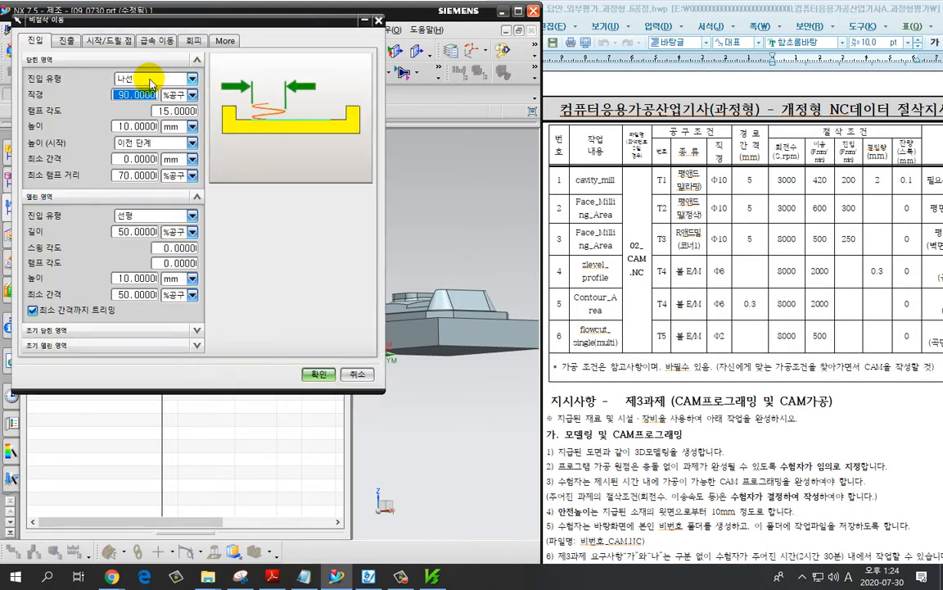
{"action": "left_click", "coordinate": [131, 126]}
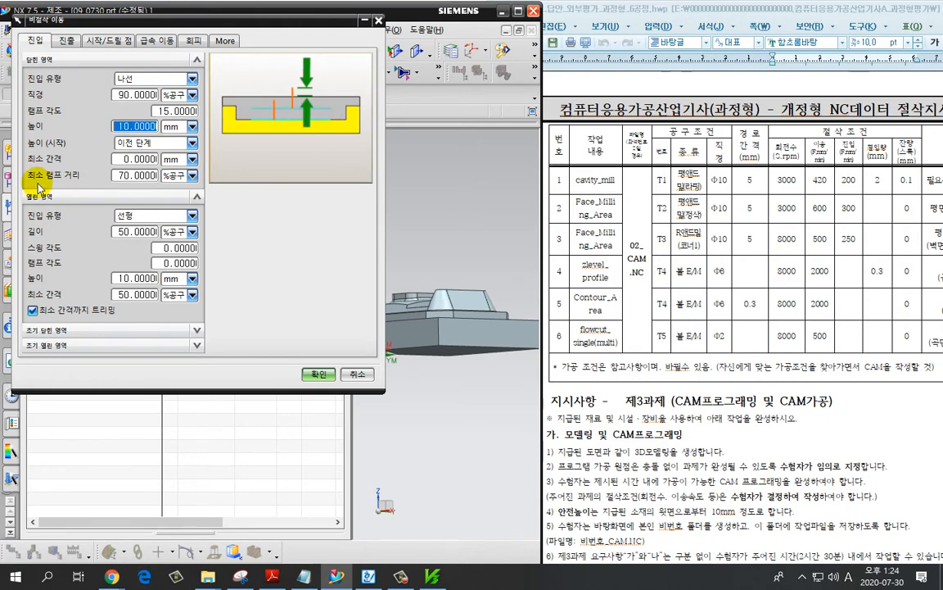
{"action": "type", "text": "3"}
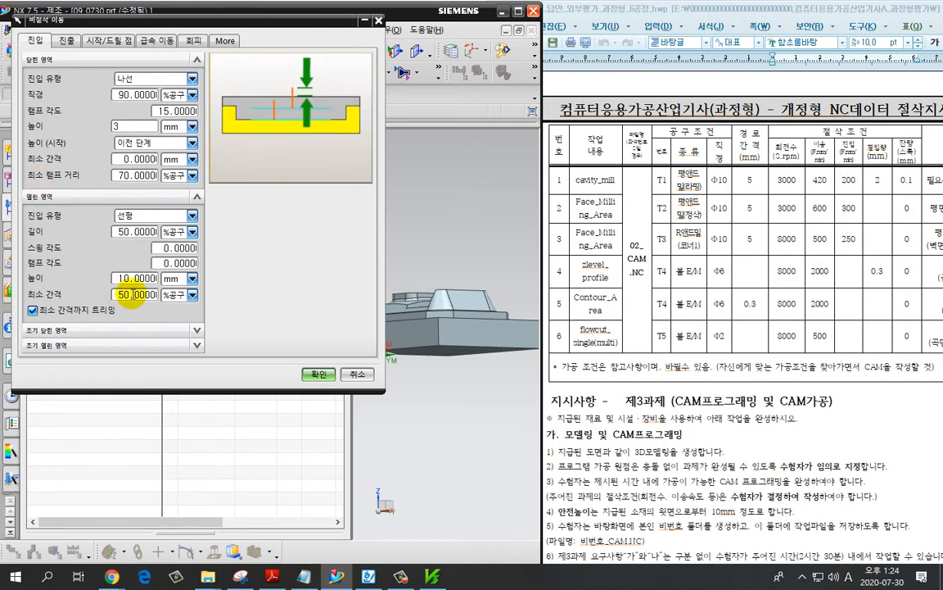
{"action": "left_click", "coordinate": [134, 278]}
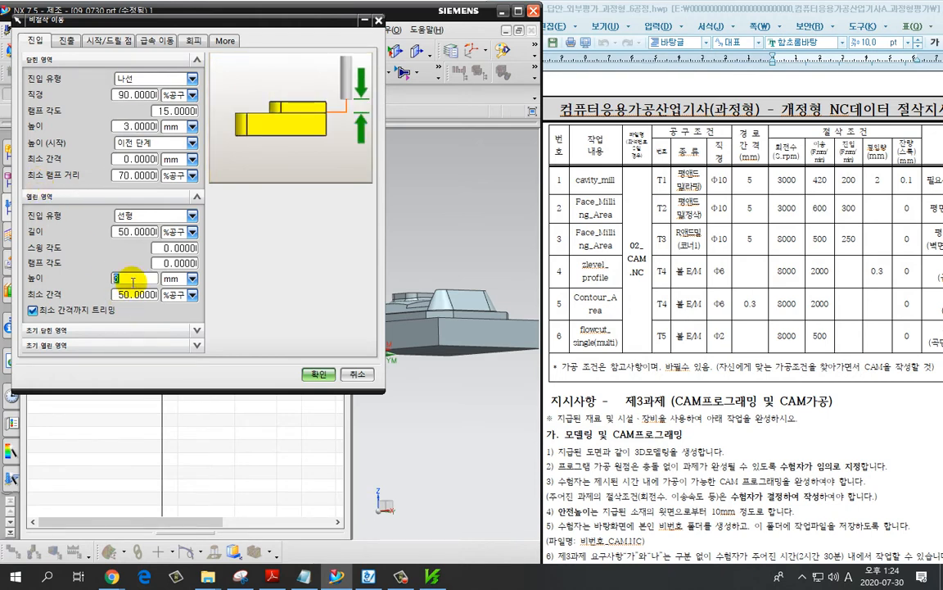
{"action": "type", "text": "3"}
{"action": "left_click", "coordinate": [317, 375]}
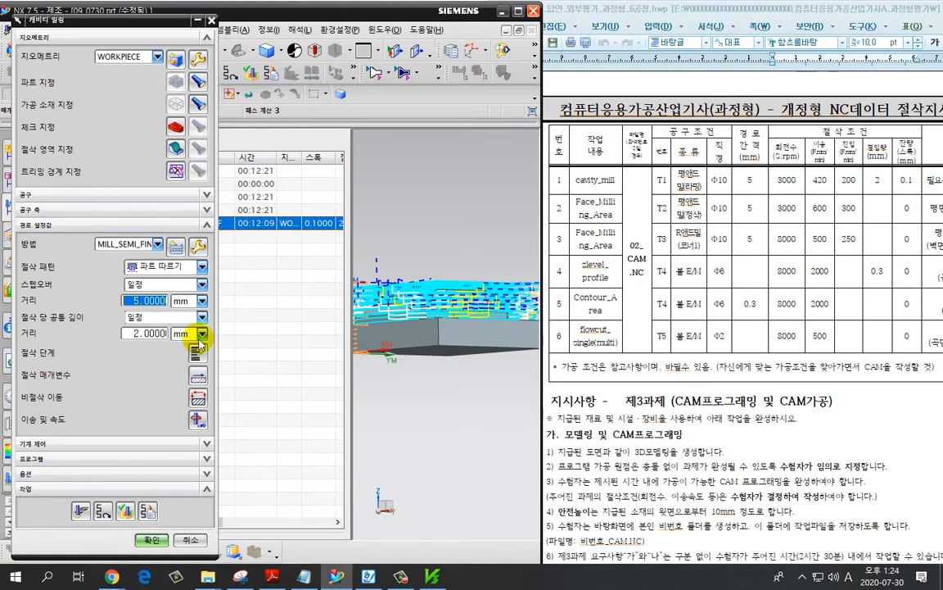
Set the rapid transfer type between and within regions to clearance - tool axis (간격 - 공구 축) and accept the non-cutting moves.
{"action": "left_click", "coordinate": [197, 418]}
{"action": "left_click", "coordinate": [196, 399]}
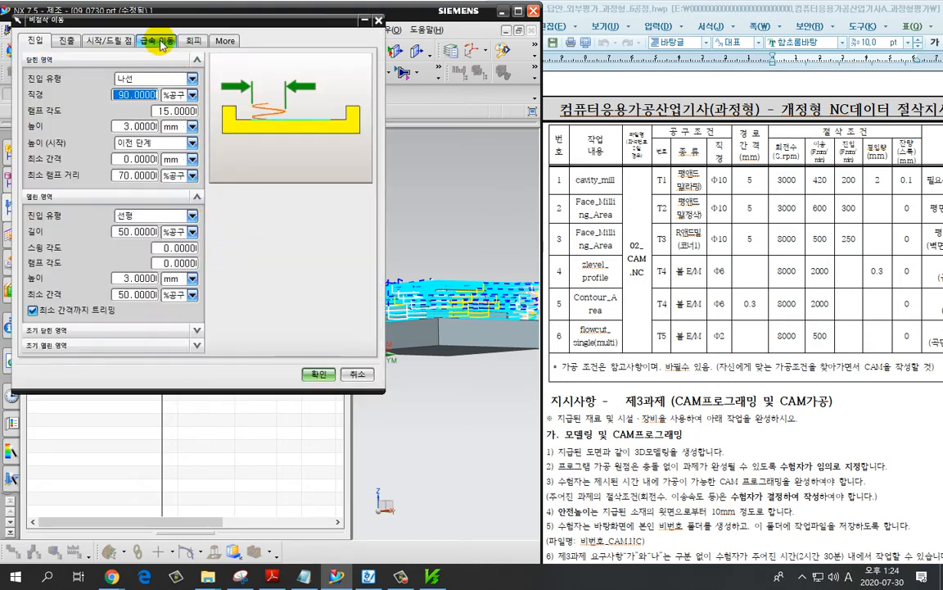
{"action": "left_click", "coordinate": [158, 39]}
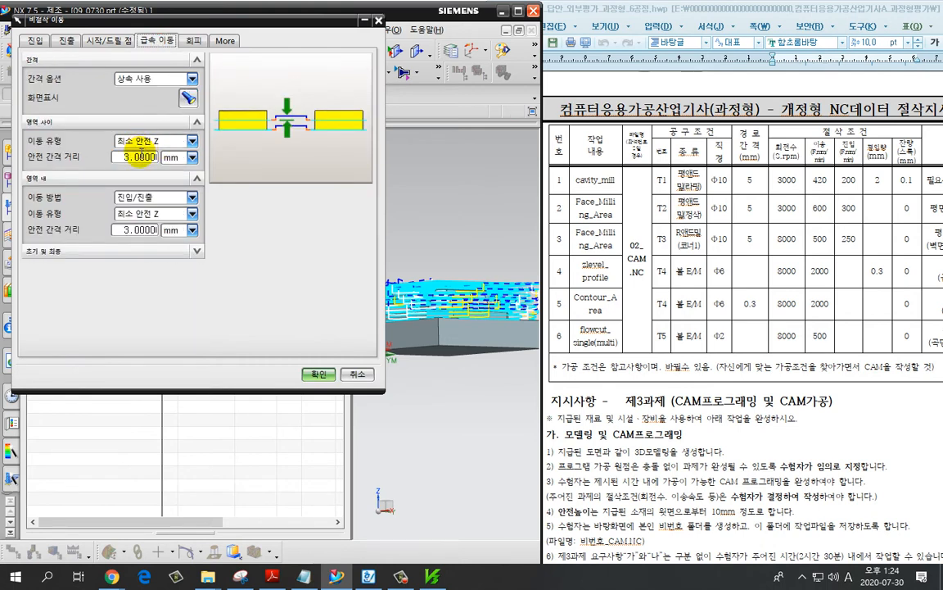
{"action": "left_click", "coordinate": [152, 141]}
{"action": "left_click", "coordinate": [139, 154]}
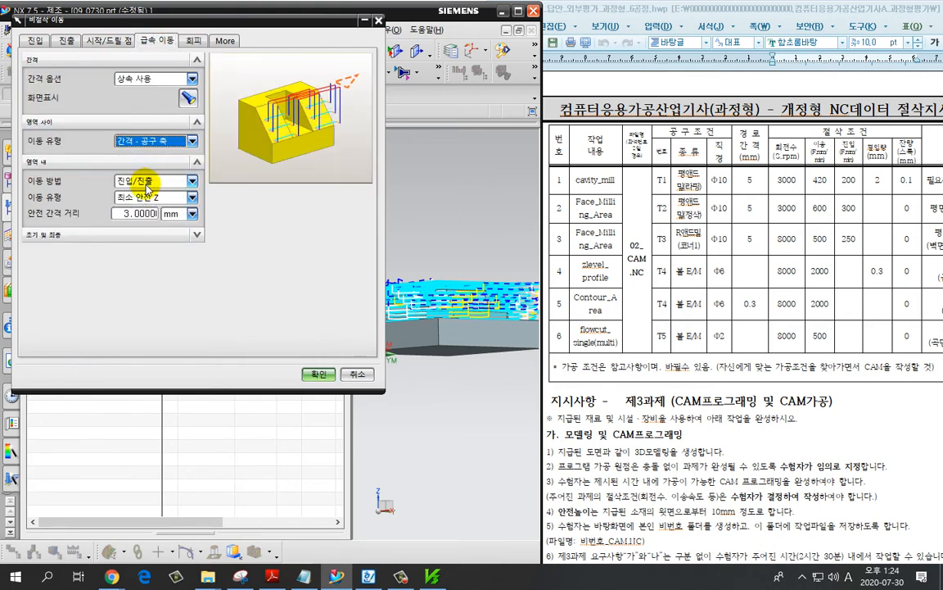
{"action": "left_click", "coordinate": [151, 198]}
{"action": "left_click", "coordinate": [152, 245]}
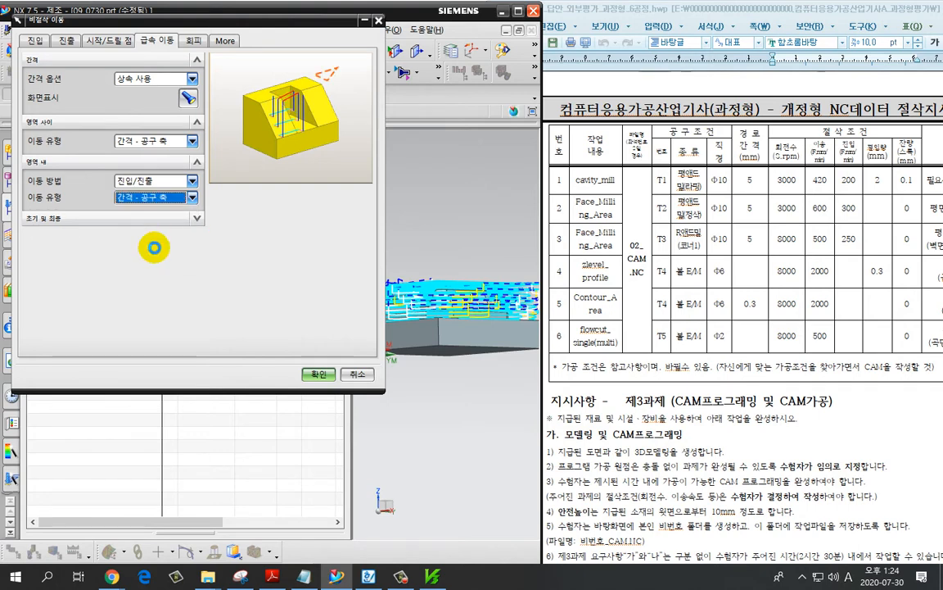
{"action": "left_click", "coordinate": [304, 375]}
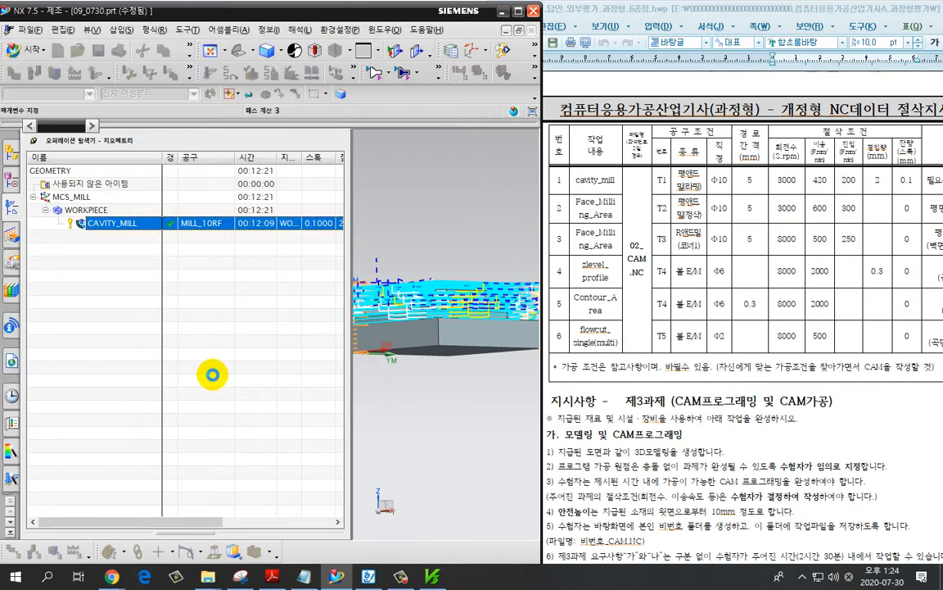
Enlarge the model view and regenerate the cavity mill tool path with the clearance transfer moves.
{"action": "left_click_drag", "start_coordinate": [348, 289], "coordinate": [253, 289]}
{"action": "middle_click_drag", "start_coordinate": [348, 315], "coordinate": [328, 321]}
{"action": "left_click", "coordinate": [81, 513]}
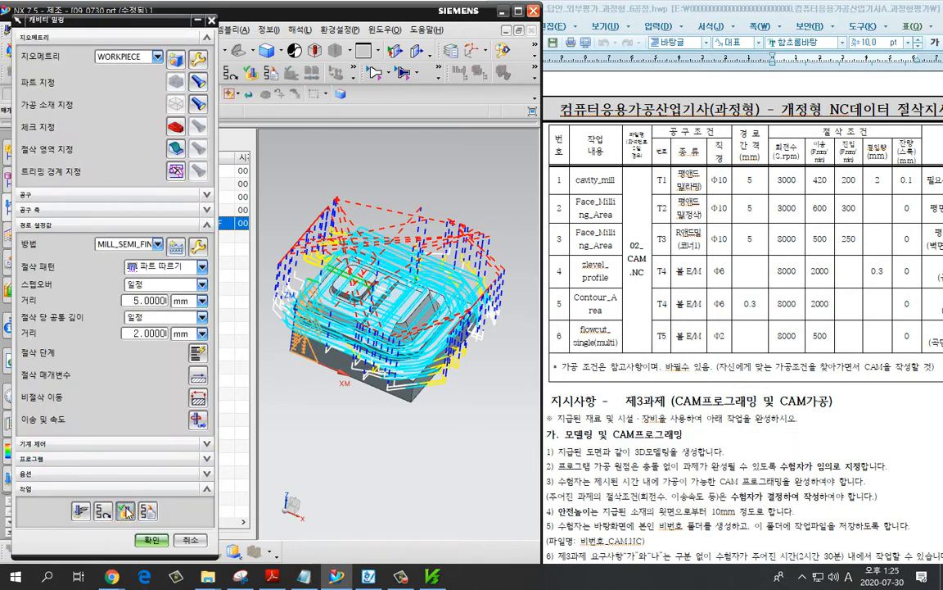
Verify the cavity mill tool path by playing the 2D dynamic material removal simulation, and close the visualization.
{"action": "left_click", "coordinate": [125, 511]}
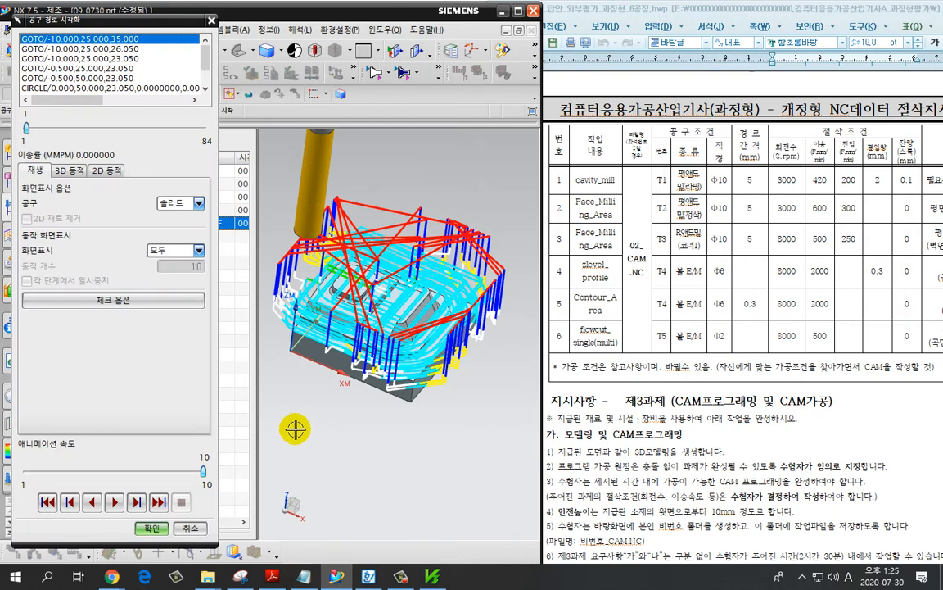
{"action": "scroll", "coordinate": [267, 385], "scroll_direction": "up", "scroll_amount": 3}
{"action": "middle_click_drag", "start_coordinate": [259, 346], "coordinate": [309, 353]}
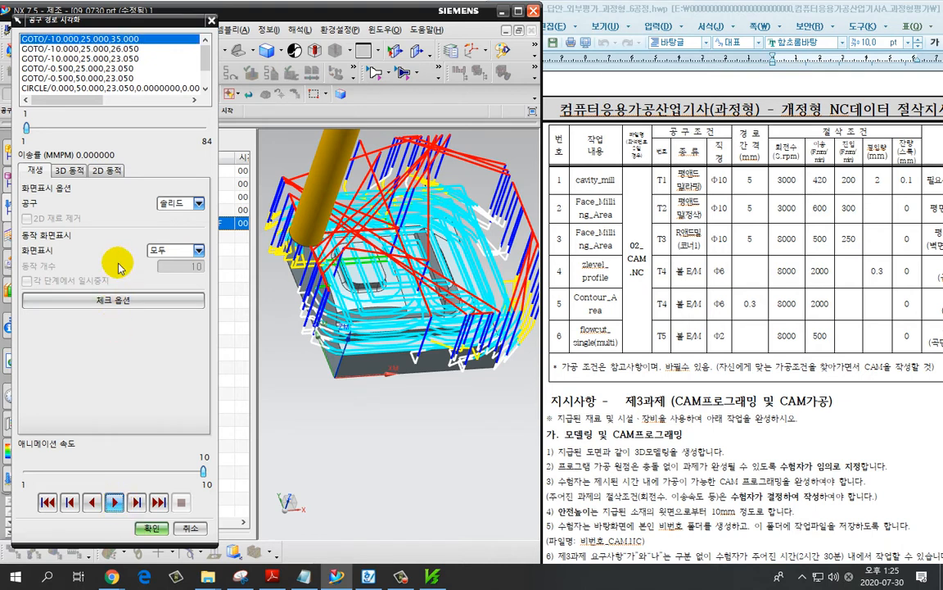
{"action": "left_click", "coordinate": [106, 169]}
{"action": "left_click", "coordinate": [113, 502]}
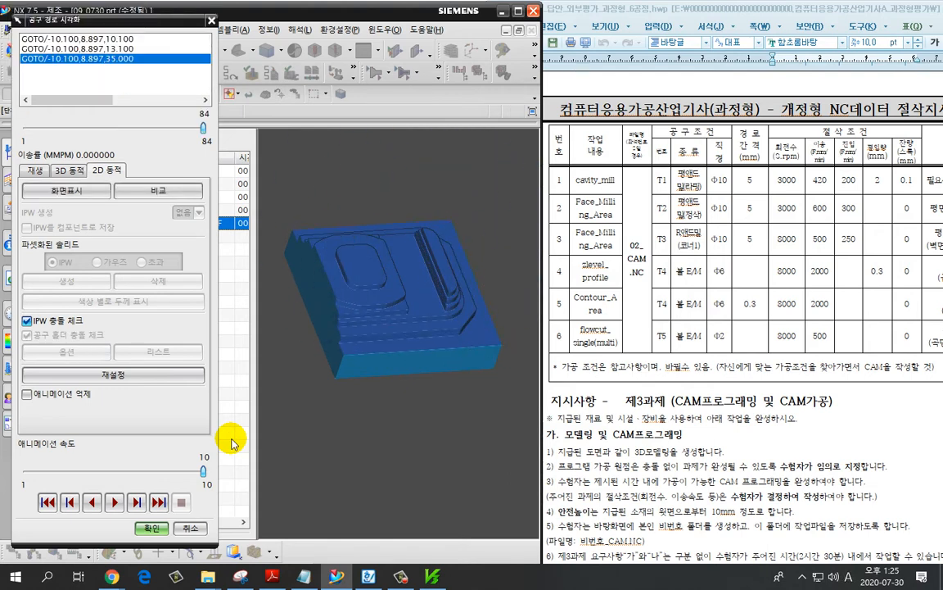
{"action": "left_click", "coordinate": [149, 528]}
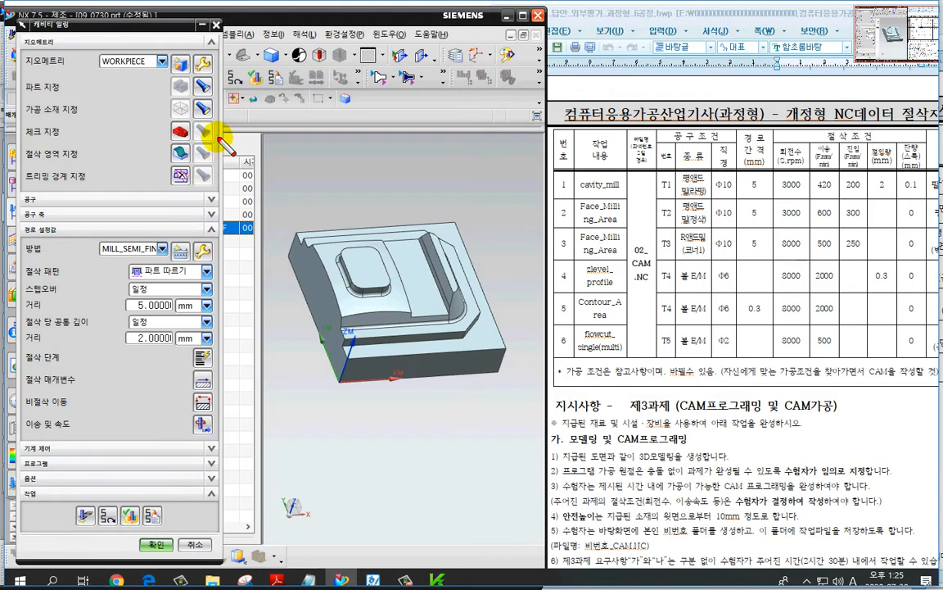
{"action": "left_click_drag", "start_coordinate": [217, 137], "coordinate": [168, 170]}
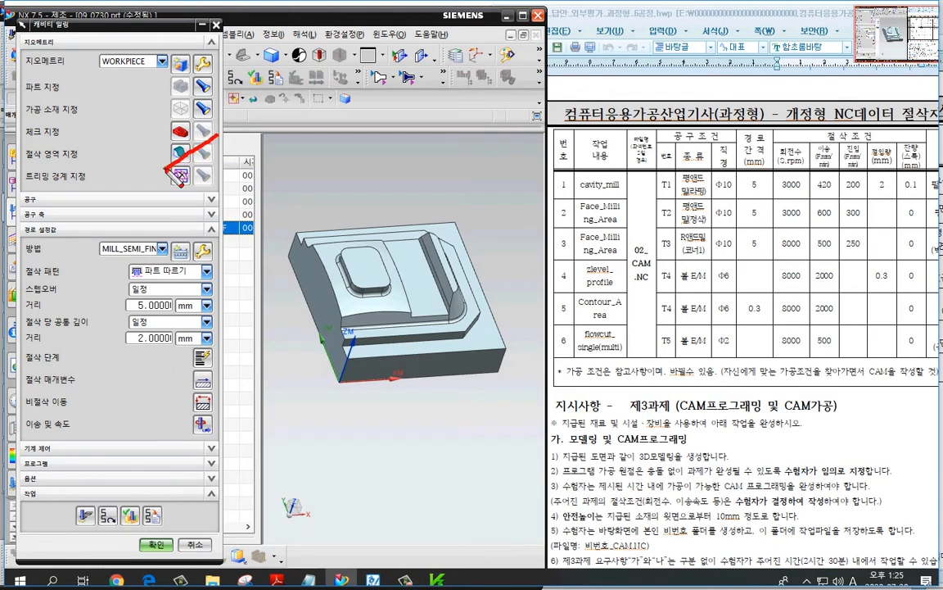
{"action": "mouse_move", "coordinate": [157, 246]}
{"action": "left_mouse_down"}
{"action": "mouse_move", "coordinate": [165, 276]}
{"action": "mouse_move", "coordinate": [155, 280]}
{"action": "mouse_move", "coordinate": [157, 312]}
{"action": "mouse_move", "coordinate": [144, 310]}
{"action": "mouse_move", "coordinate": [159, 355]}
{"action": "mouse_move", "coordinate": [138, 355]}
{"action": "mouse_move", "coordinate": [157, 356]}
{"action": "mouse_move", "coordinate": [190, 385]}
{"action": "mouse_move", "coordinate": [214, 370]}
{"action": "mouse_move", "coordinate": [244, 412]}
{"action": "left_mouse_up"}
{"action": "mouse_move", "coordinate": [213, 456]}
{"action": "left_mouse_down"}
{"action": "mouse_move", "coordinate": [187, 442]}
{"action": "mouse_move", "coordinate": [211, 460]}
{"action": "mouse_move", "coordinate": [281, 451]}
{"action": "mouse_move", "coordinate": [258, 457]}
{"action": "left_mouse_up"}
{"action": "mouse_move", "coordinate": [334, 457]}
{"action": "left_mouse_down"}
{"action": "mouse_move", "coordinate": [328, 432]}
{"action": "mouse_move", "coordinate": [336, 458]}
{"action": "left_mouse_up"}
{"action": "key", "text": "Escape"}
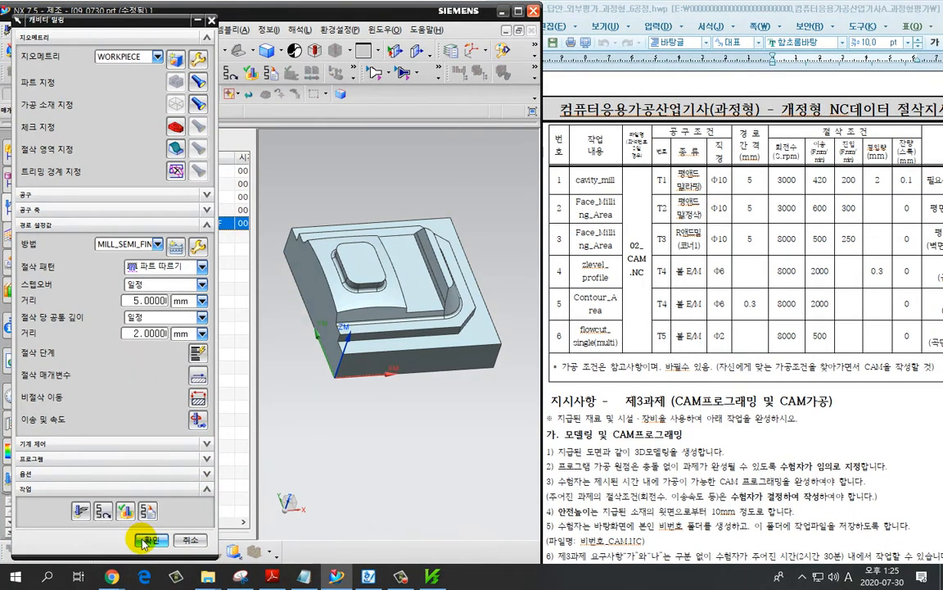
Accept the cavity mill operation and narrow the operation navigator, with the part shown in the trimetric view.
{"action": "left_click", "coordinate": [145, 543]}
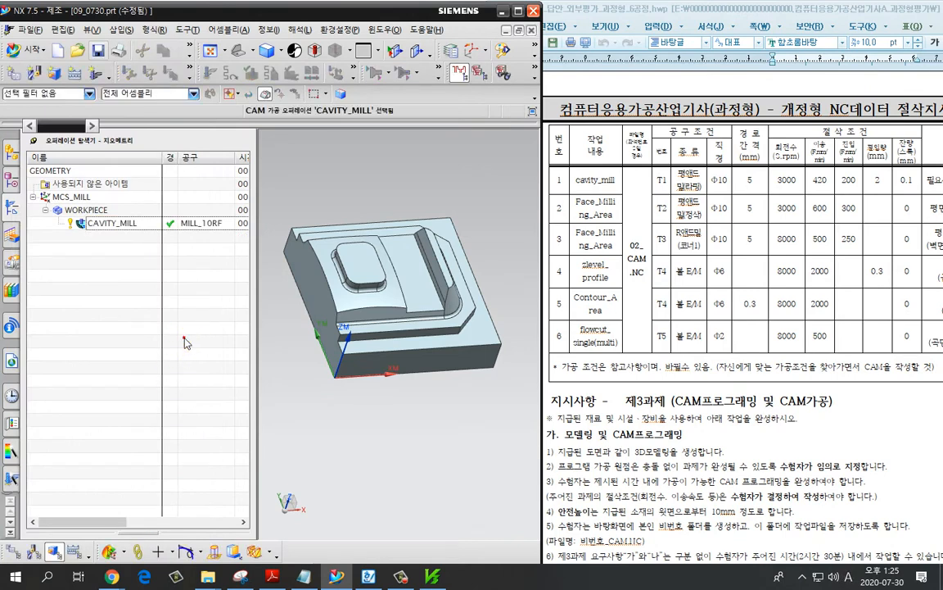
{"action": "left_click", "coordinate": [247, 272]}
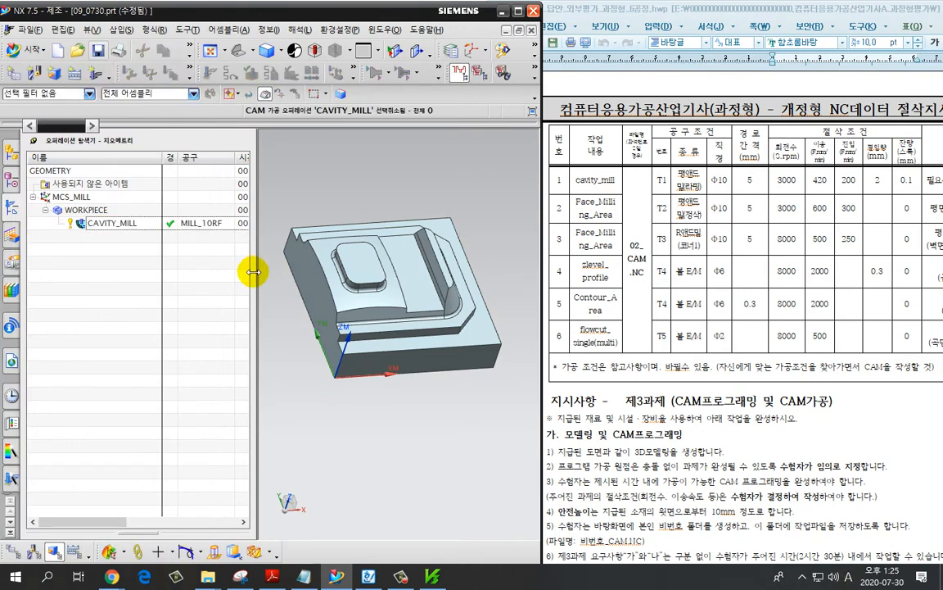
{"action": "left_click_drag", "start_coordinate": [253, 272], "coordinate": [244, 290]}
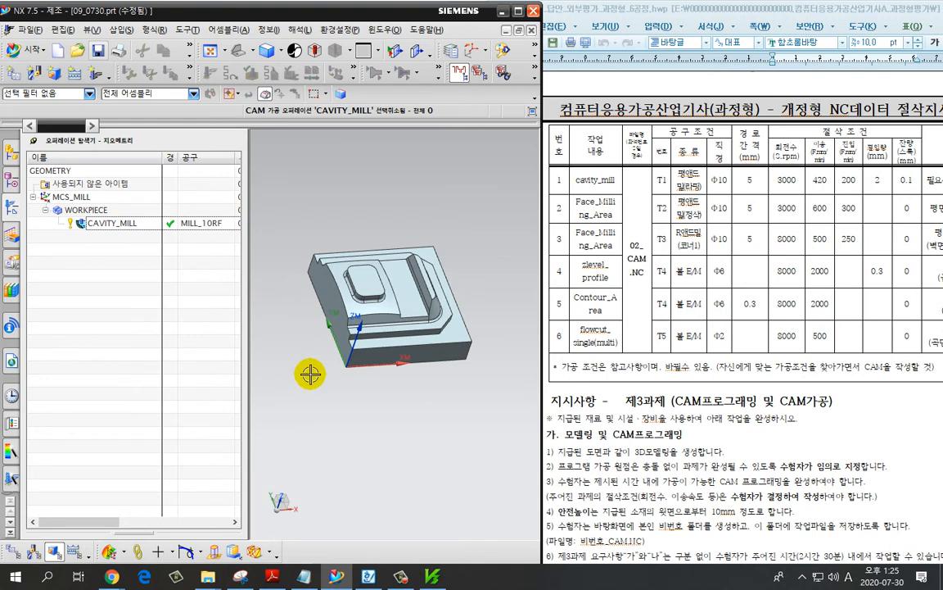
{"action": "middle_click_drag", "start_coordinate": [310, 374], "coordinate": [345, 391]}
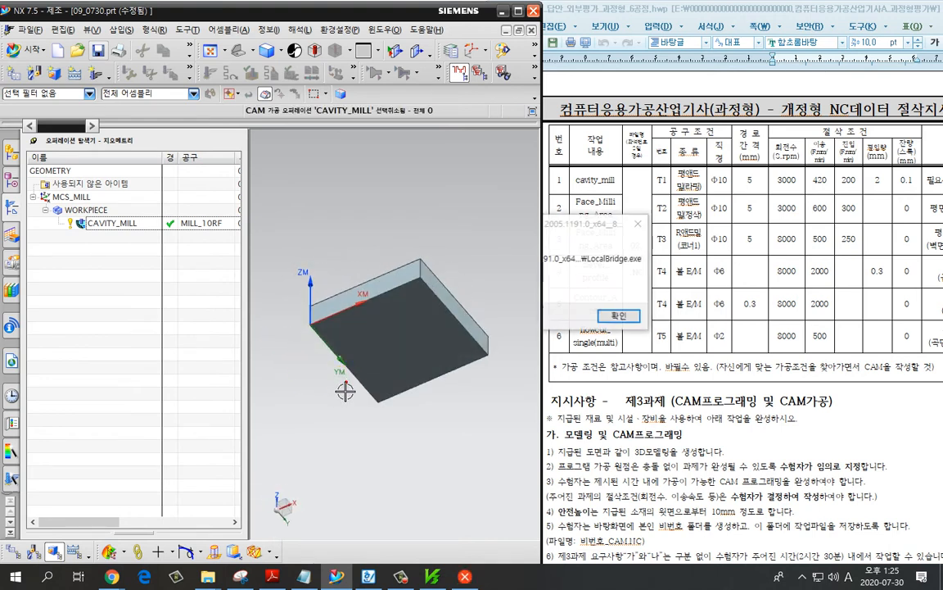
{"action": "left_click", "coordinate": [345, 392]}
{"action": "key", "text": "Home"}
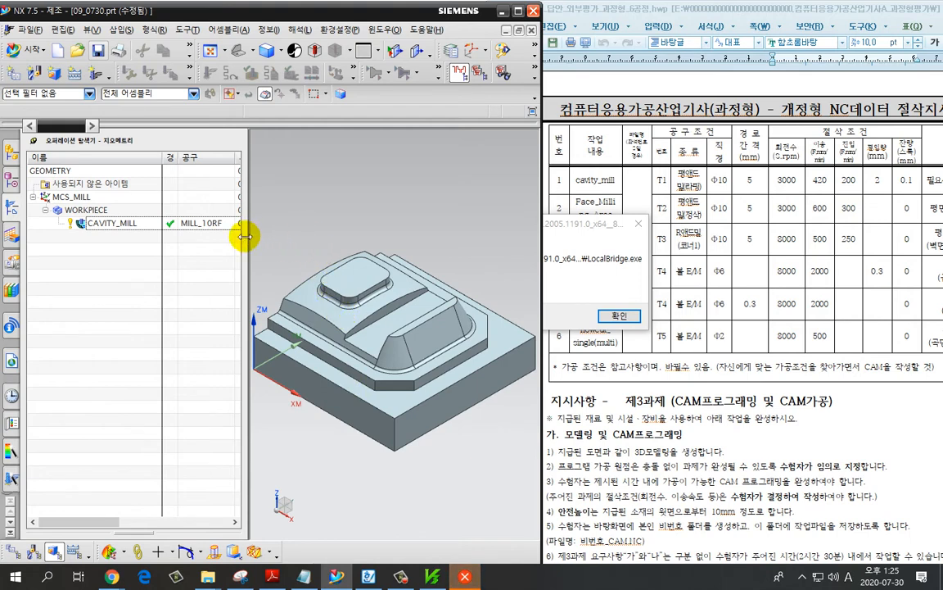
{"action": "left_click_drag", "start_coordinate": [243, 237], "coordinate": [212, 237]}
{"action": "scroll", "coordinate": [292, 293], "scroll_direction": "down", "scroll_amount": 1}
{"action": "middle_click_drag", "start_coordinate": [296, 285], "coordinate": [321, 298], "text": "shift"}
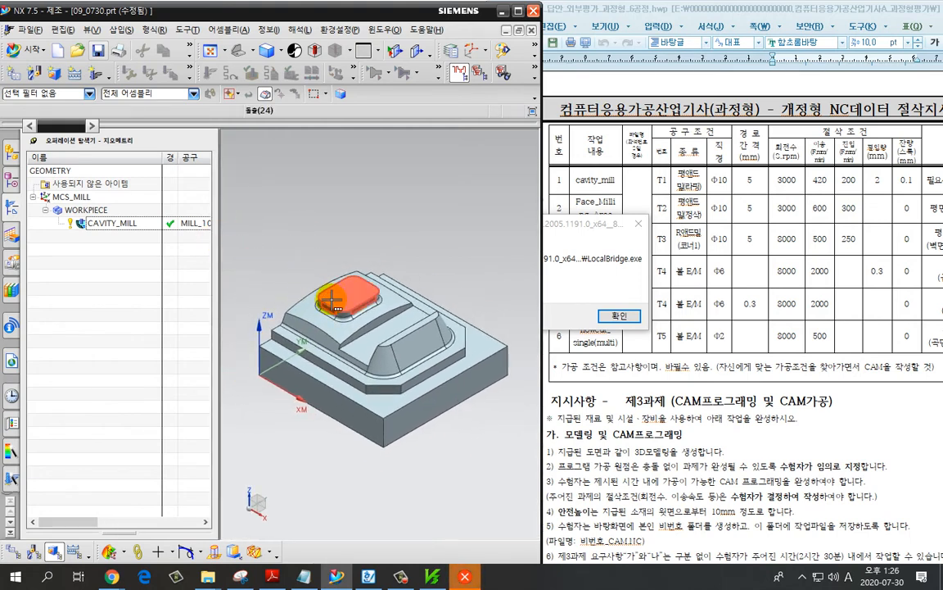
Dismiss the LocalBridge.exe error message covering the cutting conditions table.
{"action": "left_click", "coordinate": [616, 315]}
{"action": "left_click", "coordinate": [615, 313]}
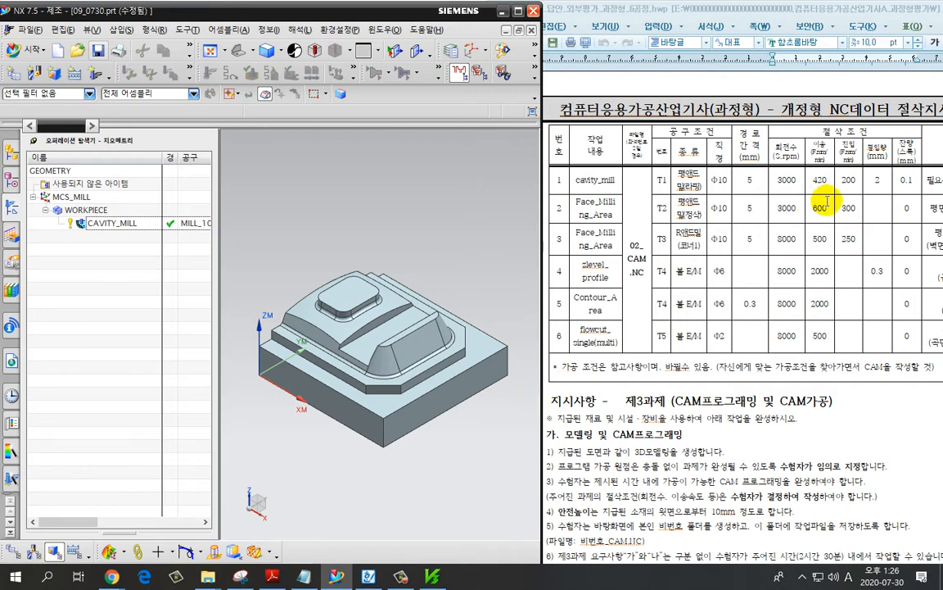
Examine the cutting feed and engage feed listed for cavity_mill in the cutting conditions table.
{"action": "key", "text": "ctrl+2"}
{"action": "mouse_move", "coordinate": [850, 199]}
{"action": "left_mouse_down"}
{"action": "mouse_move", "coordinate": [802, 193]}
{"action": "mouse_move", "coordinate": [842, 172]}
{"action": "mouse_move", "coordinate": [846, 203]}
{"action": "left_mouse_up"}
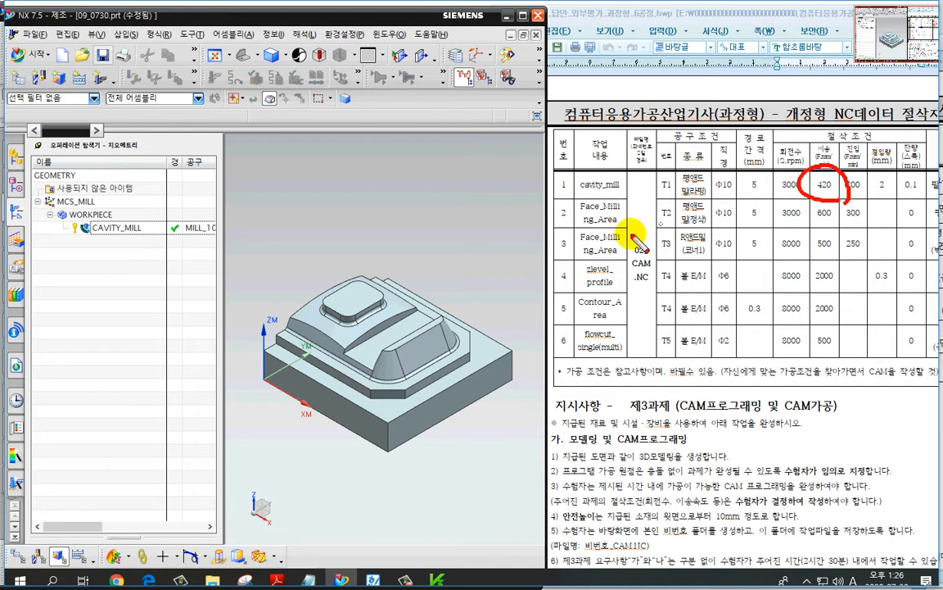
{"action": "key", "text": "Escape"}
{"action": "left_click_drag", "start_coordinate": [203, 245], "coordinate": [193, 245]}
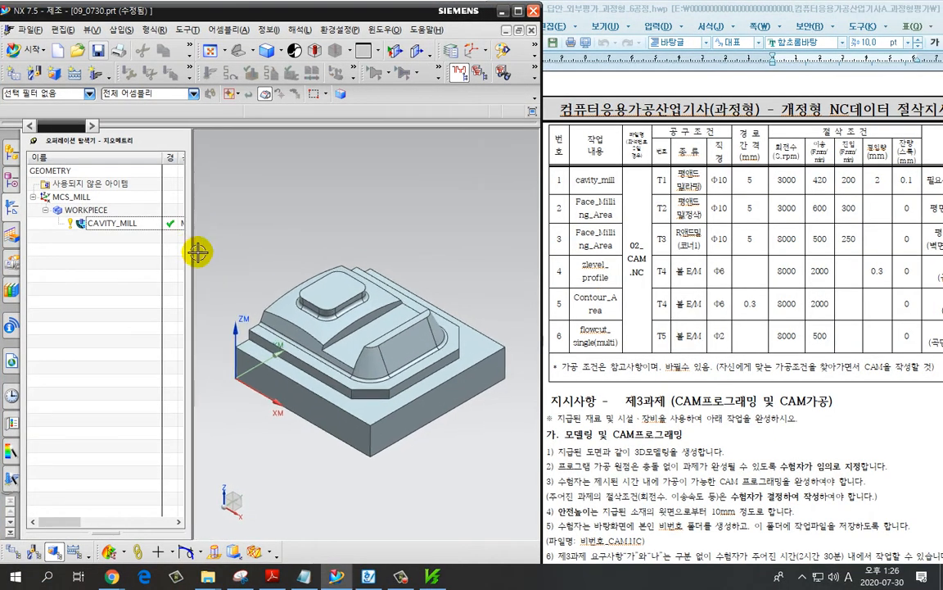
{"action": "middle_click_drag", "start_coordinate": [291, 272], "coordinate": [295, 260]}
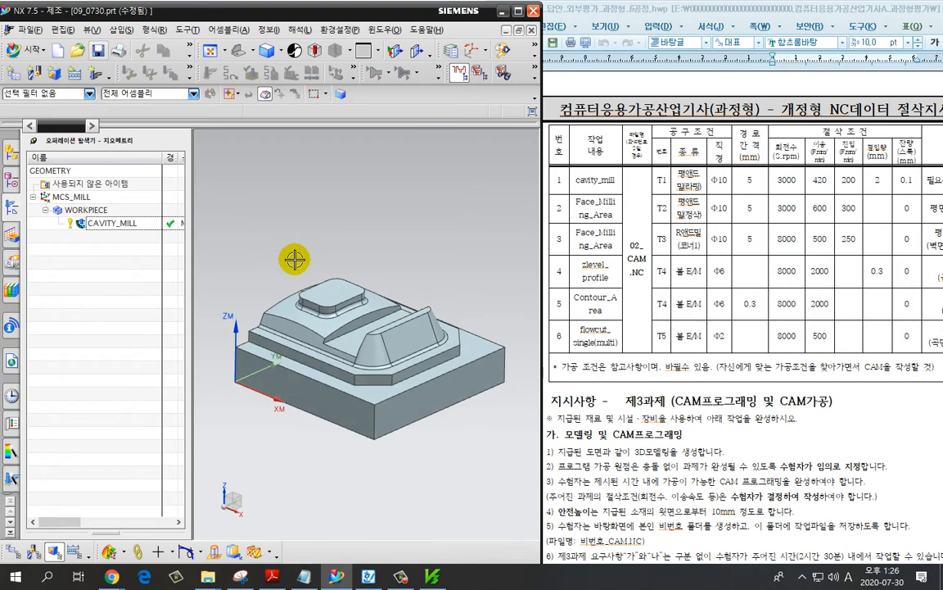
{"action": "key", "text": "ctrl+2"}
{"action": "left_click_drag", "start_coordinate": [817, 200], "coordinate": [850, 202]}
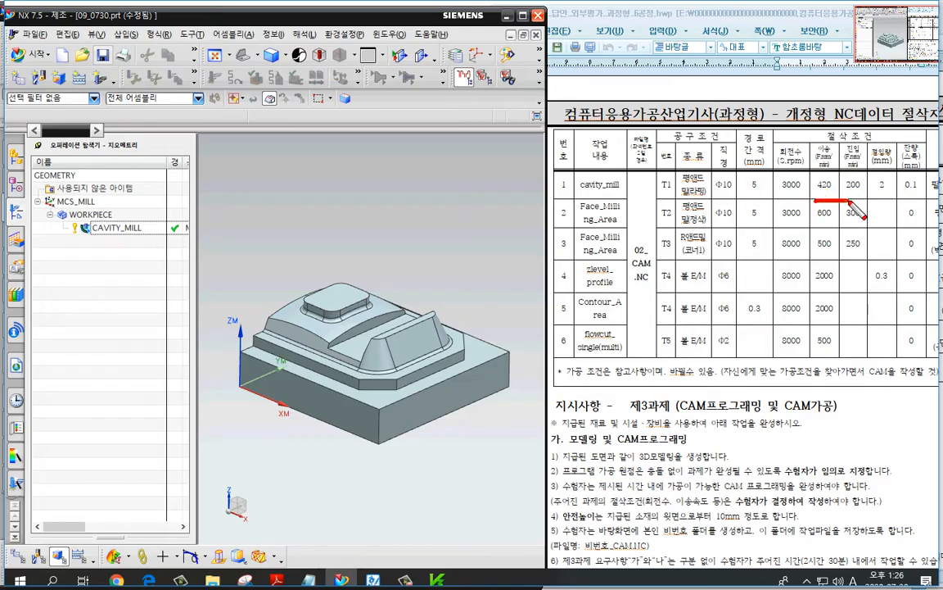
{"action": "key", "text": "Escape"}
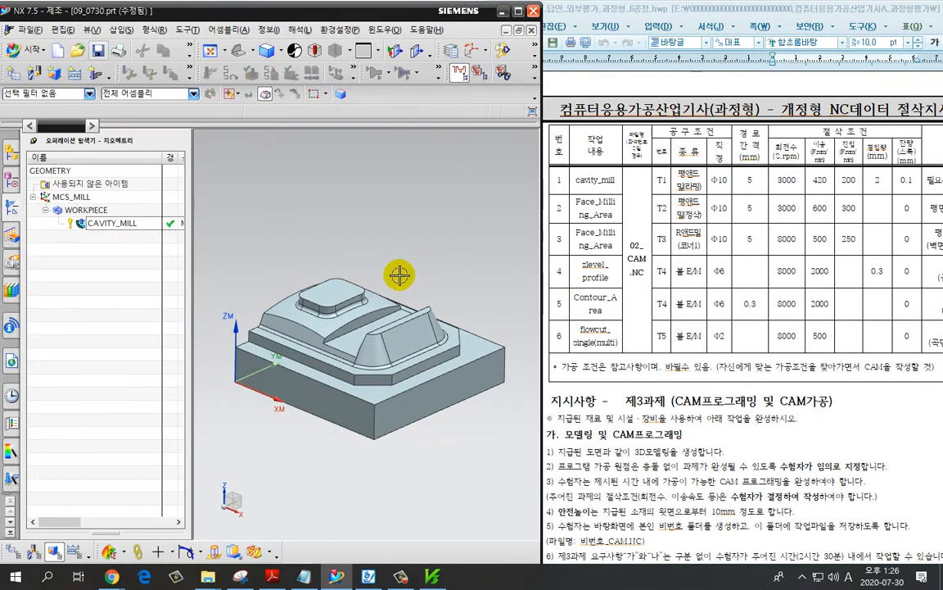
{"action": "middle_click_drag", "start_coordinate": [394, 276], "coordinate": [399, 227]}
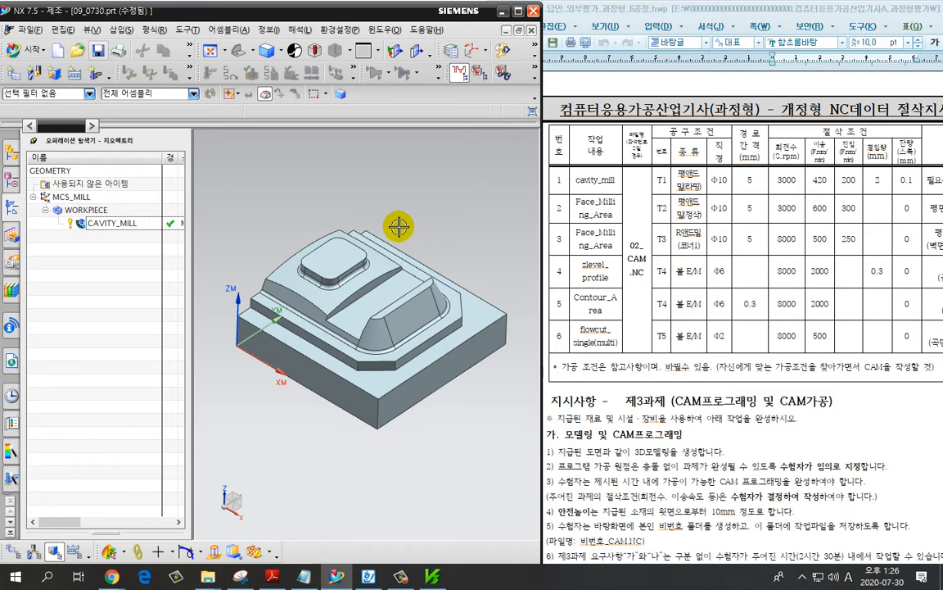
Review the CAVITY_MILL operation's cut pattern, stepover, depth per cut, cutting parameters and feeds against the cutting conditions table, and close it.
{"action": "left_click", "coordinate": [125, 223]}
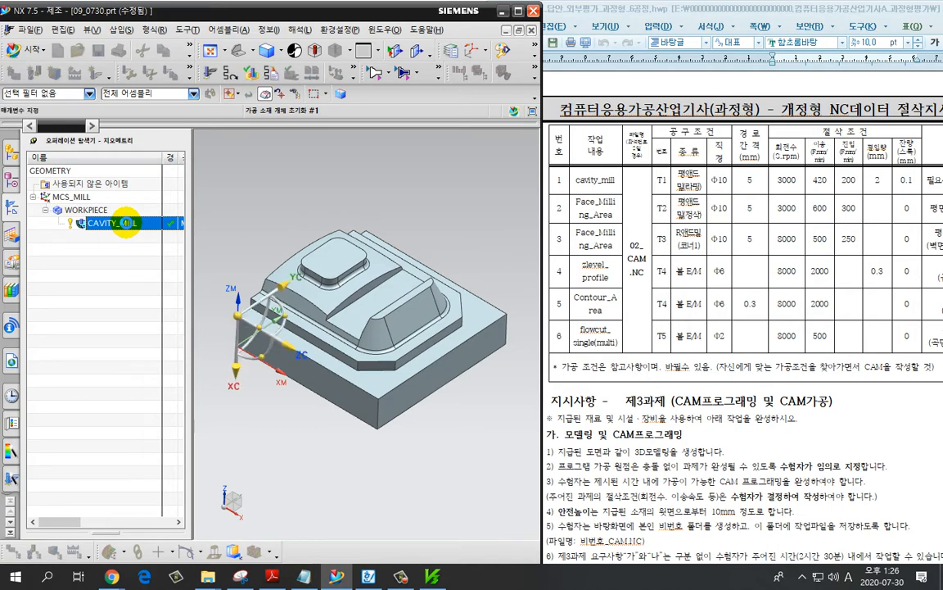
{"action": "double_click", "coordinate": [125, 224]}
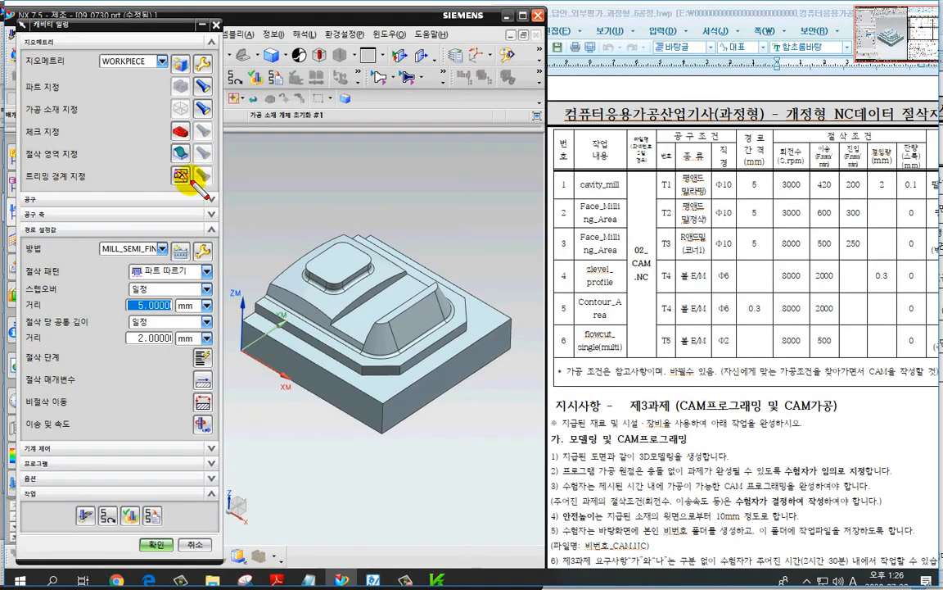
{"action": "left_click_drag", "start_coordinate": [211, 143], "coordinate": [177, 176]}
{"action": "left_click_drag", "start_coordinate": [179, 275], "coordinate": [172, 265]}
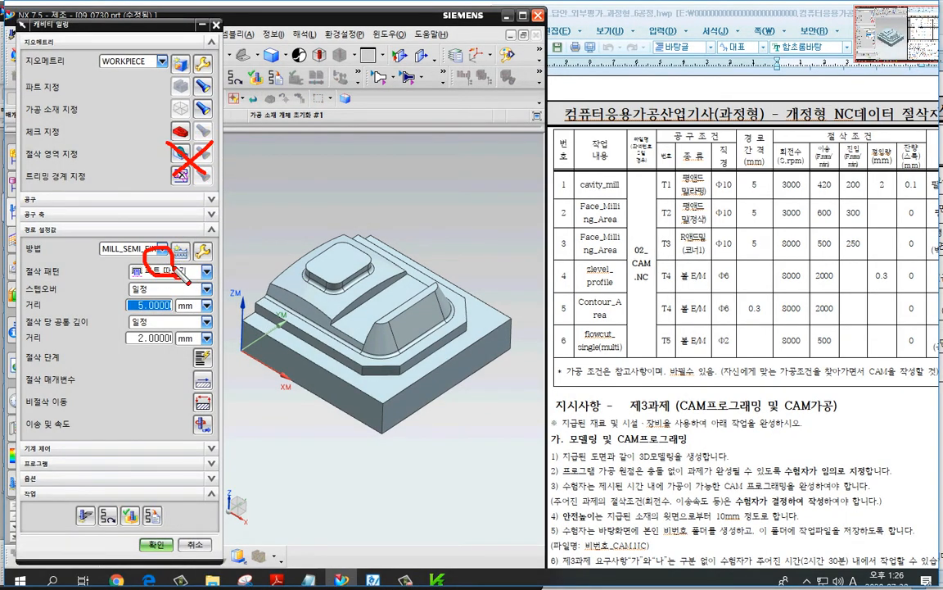
{"action": "left_click_drag", "start_coordinate": [147, 311], "coordinate": [157, 305]}
{"action": "left_click_drag", "start_coordinate": [153, 359], "coordinate": [145, 358]}
{"action": "mouse_move", "coordinate": [213, 391]}
{"action": "left_mouse_down"}
{"action": "mouse_move", "coordinate": [204, 384]}
{"action": "mouse_move", "coordinate": [231, 366]}
{"action": "mouse_move", "coordinate": [215, 390]}
{"action": "left_mouse_up"}
{"action": "mouse_move", "coordinate": [214, 443]}
{"action": "left_mouse_down"}
{"action": "mouse_move", "coordinate": [196, 426]}
{"action": "mouse_move", "coordinate": [222, 443]}
{"action": "left_mouse_up"}
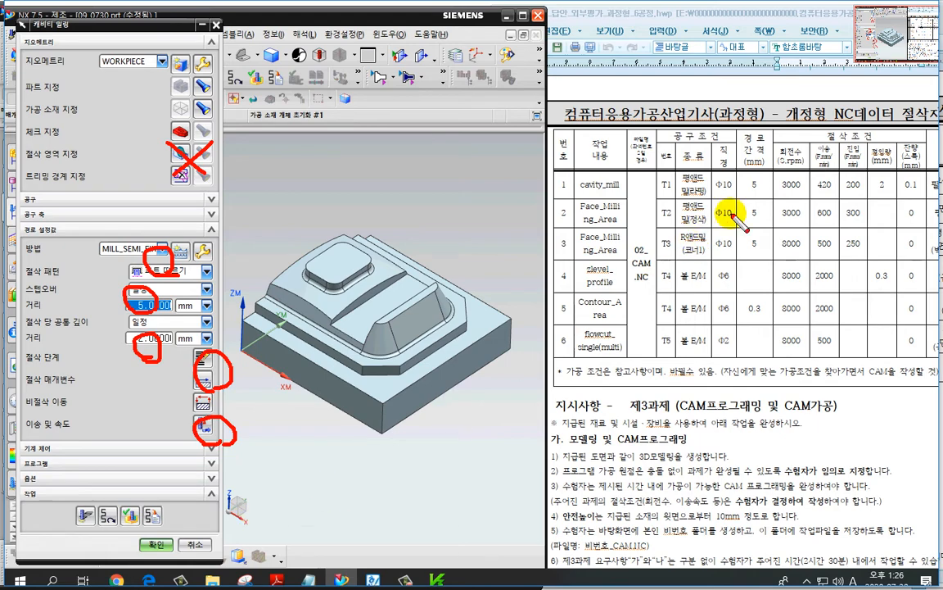
{"action": "left_click_drag", "start_coordinate": [841, 200], "coordinate": [866, 199]}
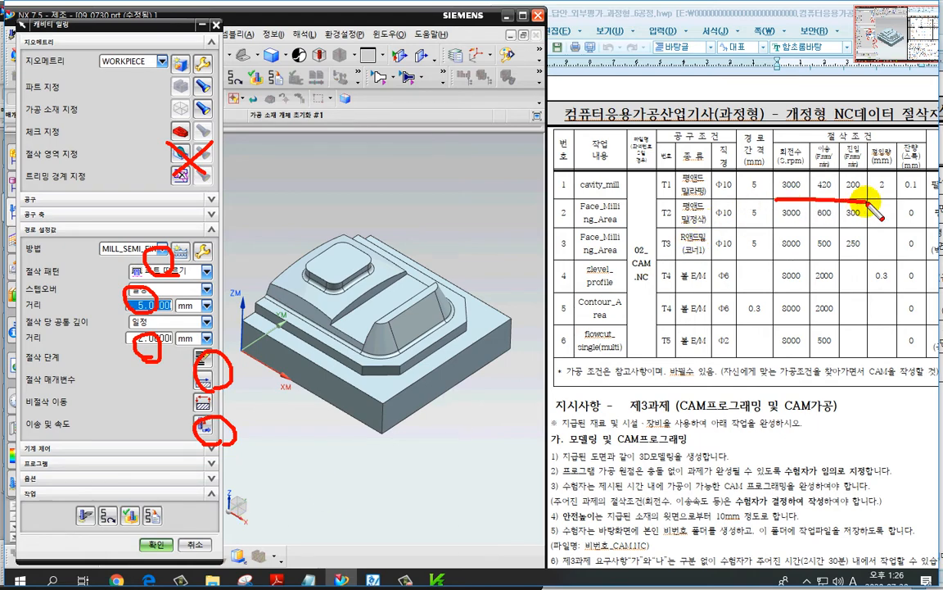
{"action": "key", "text": "Escape"}
{"action": "left_click", "coordinate": [152, 544]}
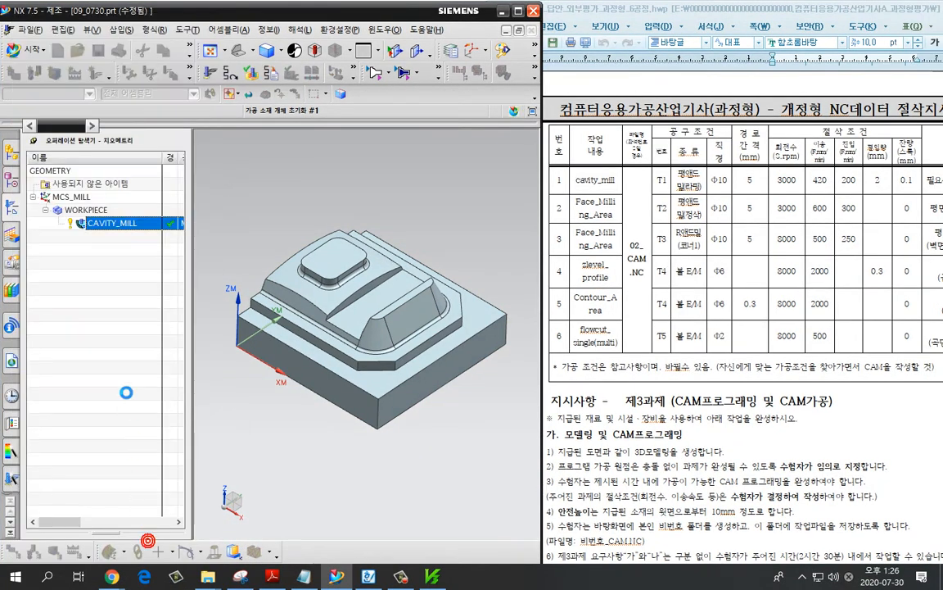
{"action": "left_click", "coordinate": [125, 310]}
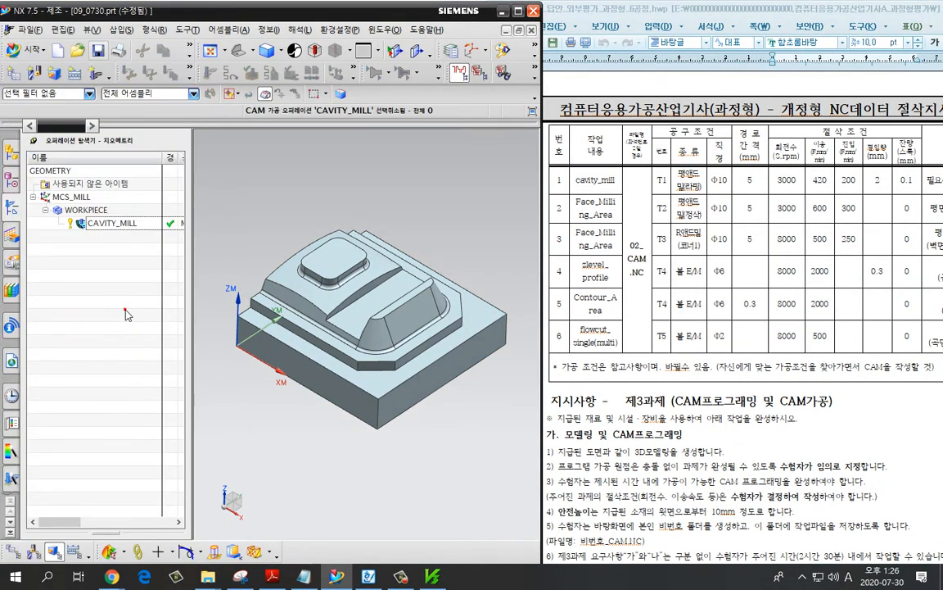
Create a mill_planar FACE_MILLING_AREA operation on WORKPIECE with tool MILL_10FF and method MILL_FINISH.
{"action": "left_click", "coordinate": [92, 76]}
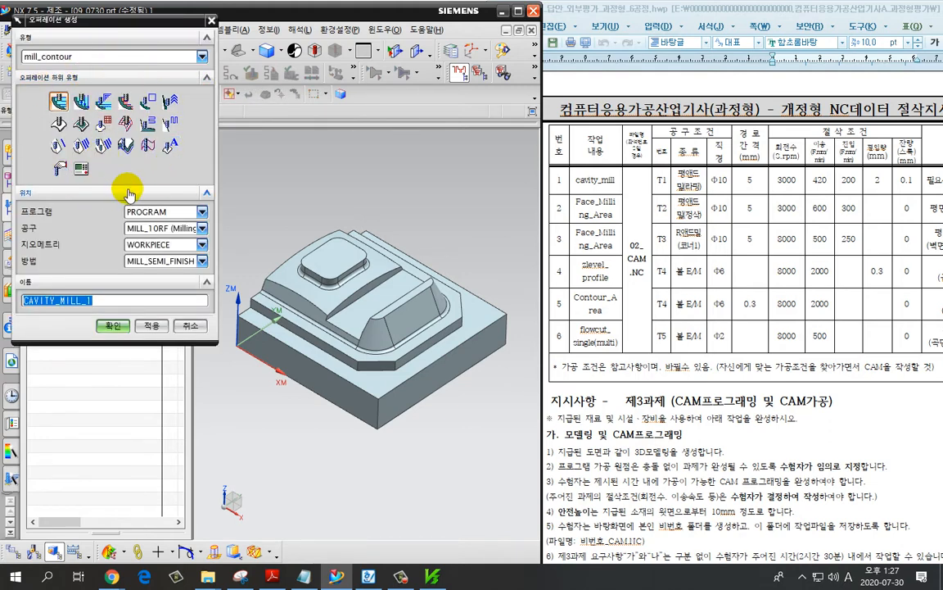
{"action": "left_click", "coordinate": [87, 58]}
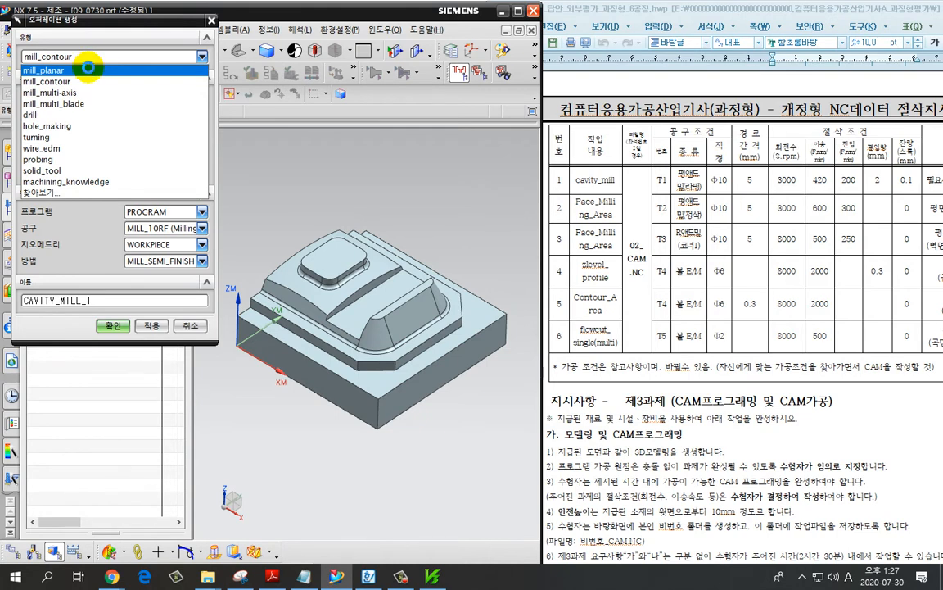
{"action": "left_click", "coordinate": [87, 70]}
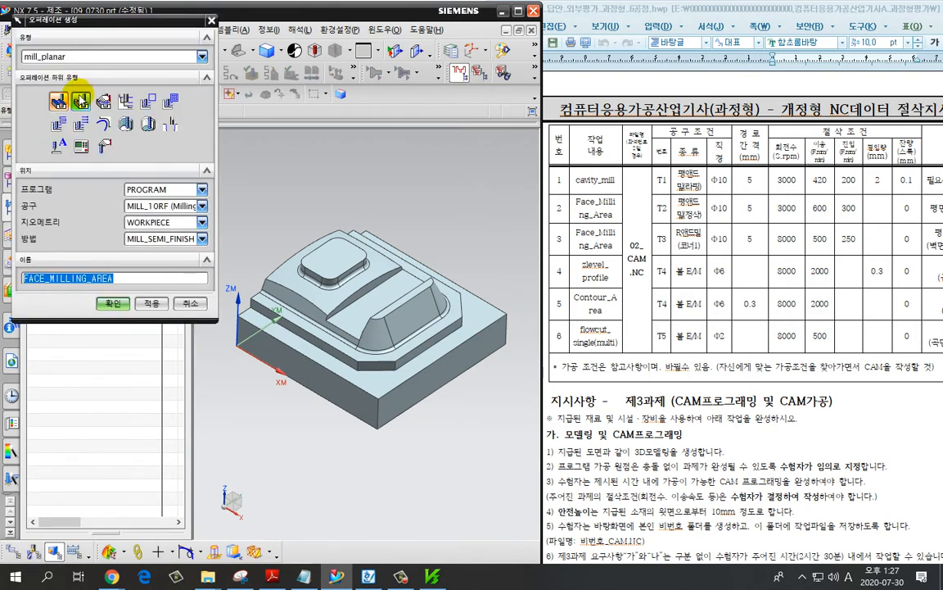
{"action": "left_click", "coordinate": [60, 100]}
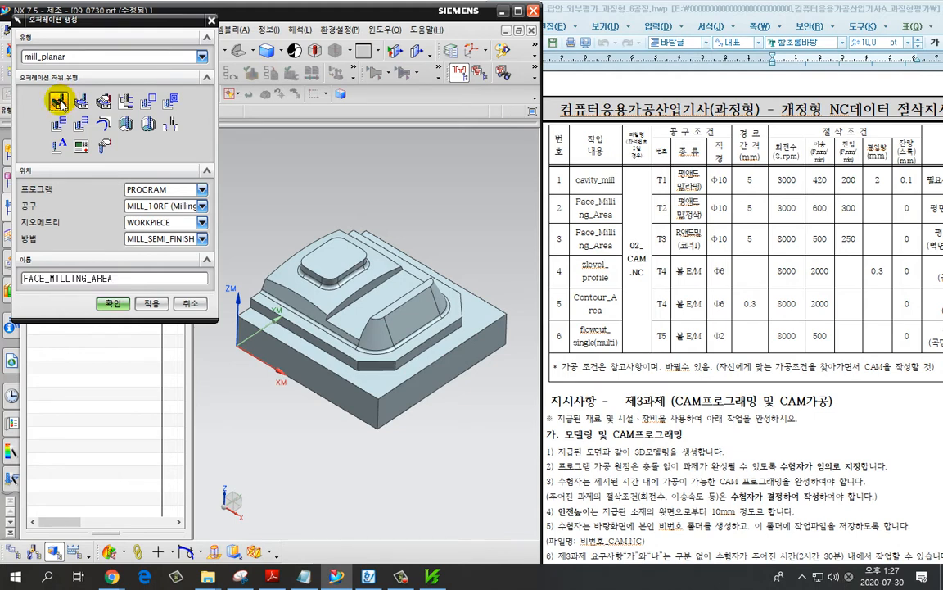
{"action": "left_click", "coordinate": [171, 206]}
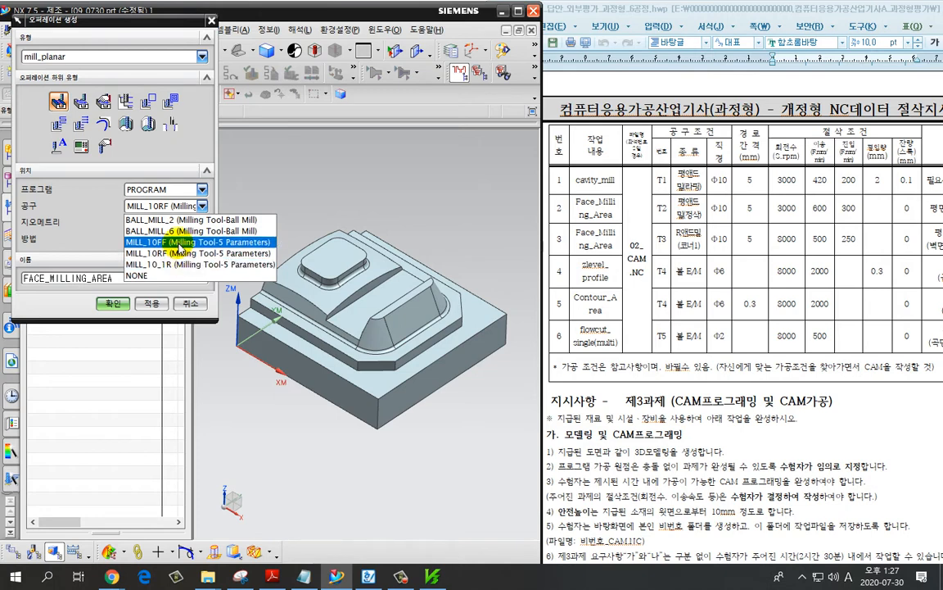
{"action": "left_click", "coordinate": [179, 242]}
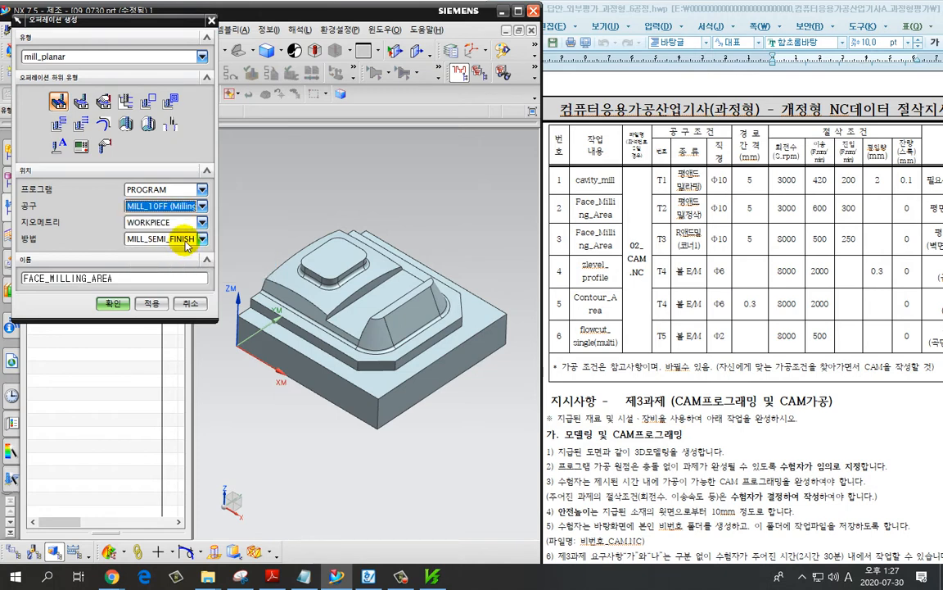
{"action": "left_click", "coordinate": [187, 244]}
{"action": "left_click", "coordinate": [133, 256]}
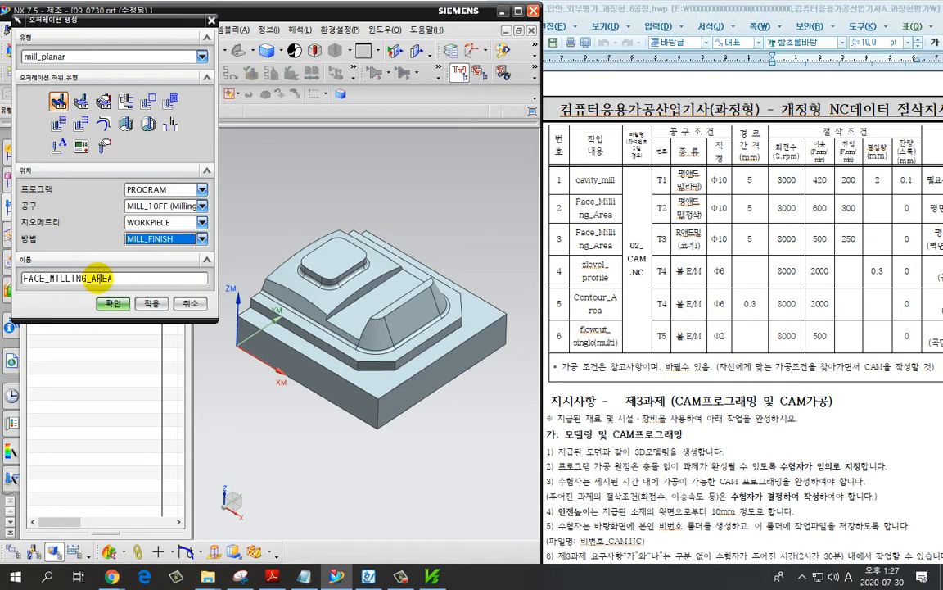
{"action": "left_click", "coordinate": [112, 304]}
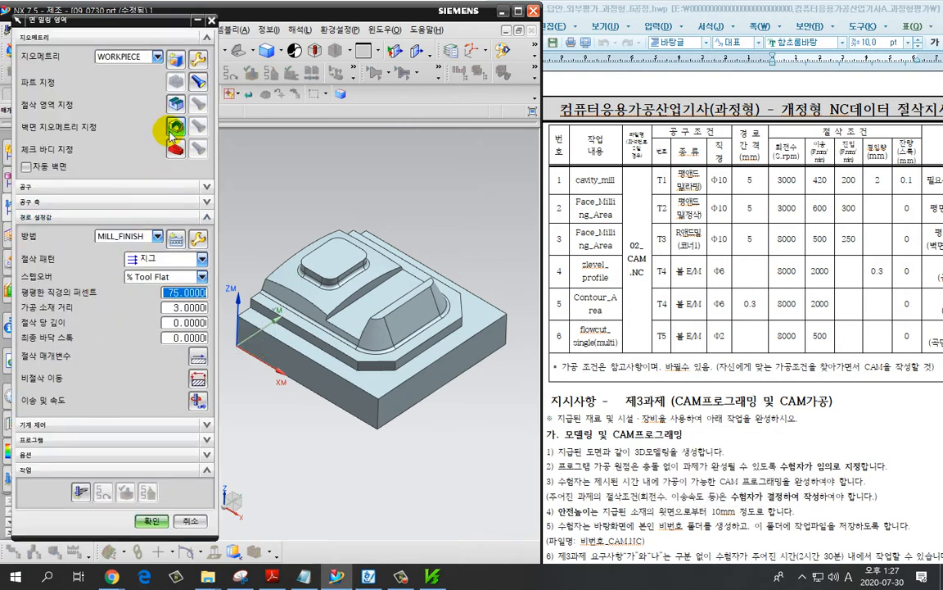
Specify the cut area by picking the part's flat faces: base top, step ledge, ridge top, flat floor beside it and raised pad top.
{"action": "left_click", "coordinate": [175, 104]}
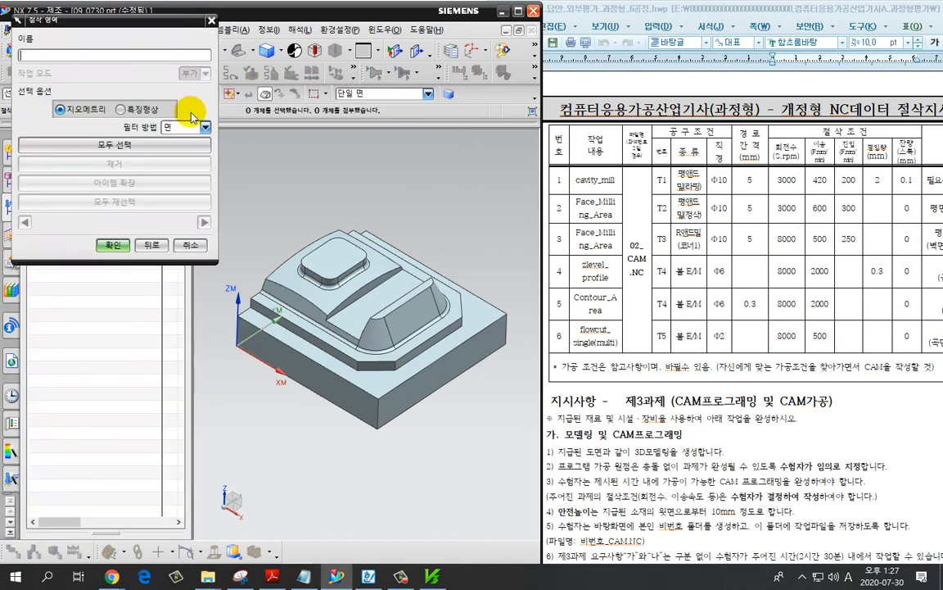
{"action": "left_click", "coordinate": [394, 351]}
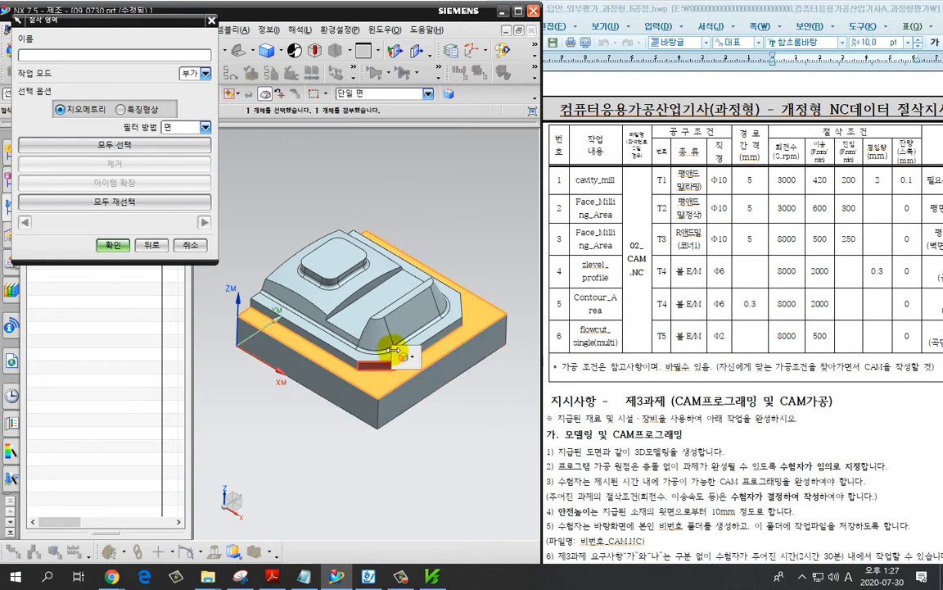
{"action": "scroll", "coordinate": [394, 350], "scroll_direction": "up", "scroll_amount": 3}
{"action": "left_click", "coordinate": [361, 342]}
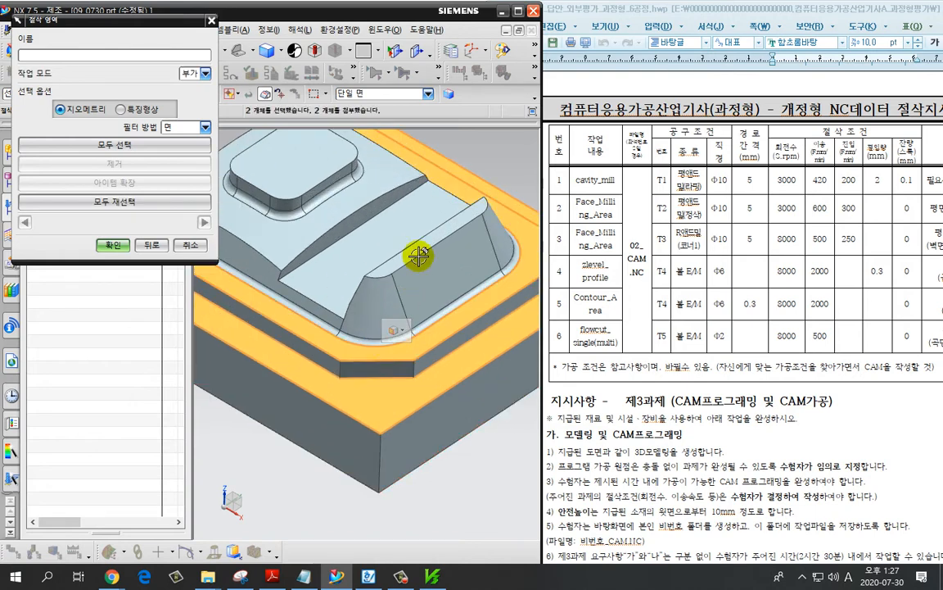
{"action": "left_click", "coordinate": [399, 237]}
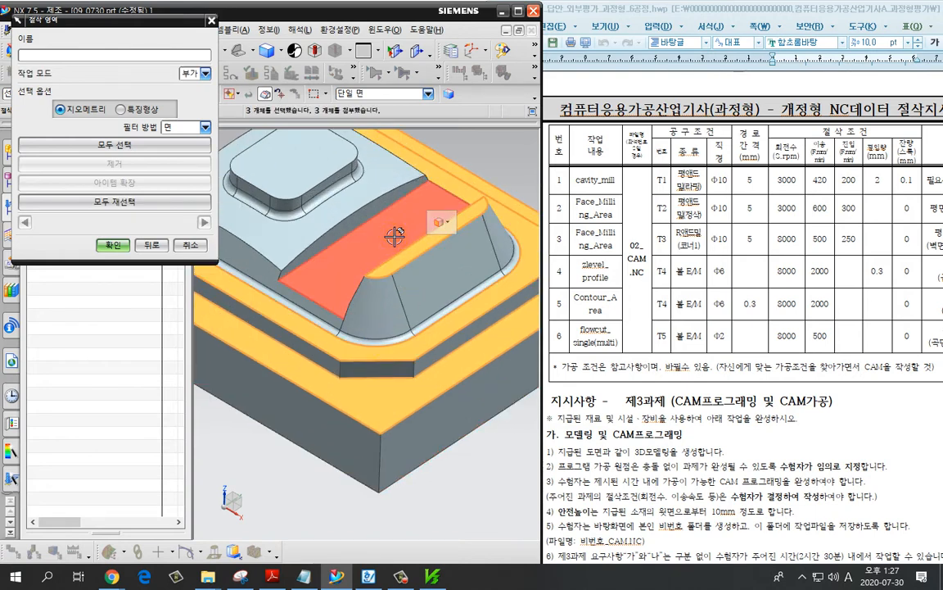
{"action": "left_click", "coordinate": [305, 166]}
{"action": "scroll", "coordinate": [319, 311], "scroll_direction": "down", "scroll_amount": 1}
{"action": "left_click", "coordinate": [325, 337]}
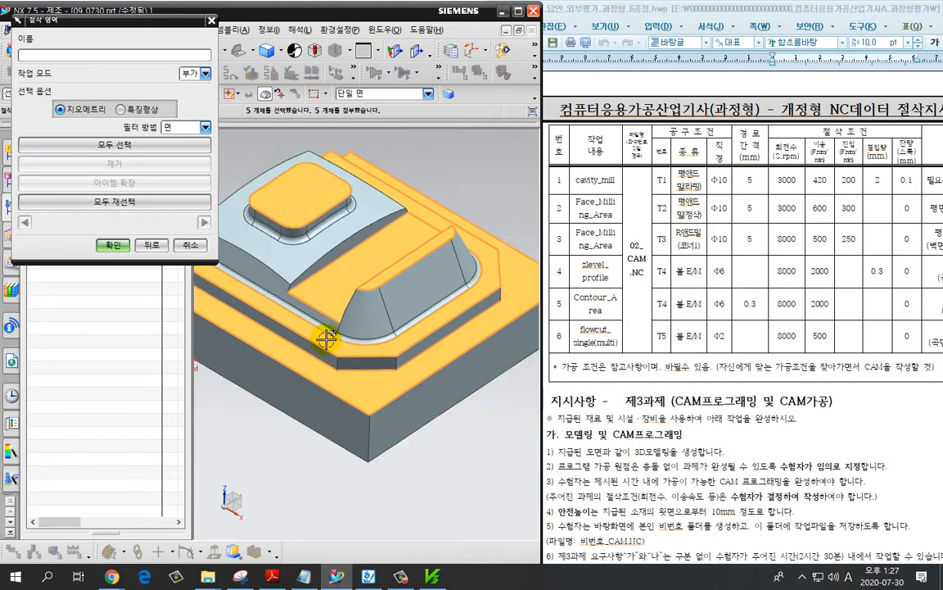
{"action": "scroll", "coordinate": [326, 337], "scroll_direction": "down", "scroll_amount": 2}
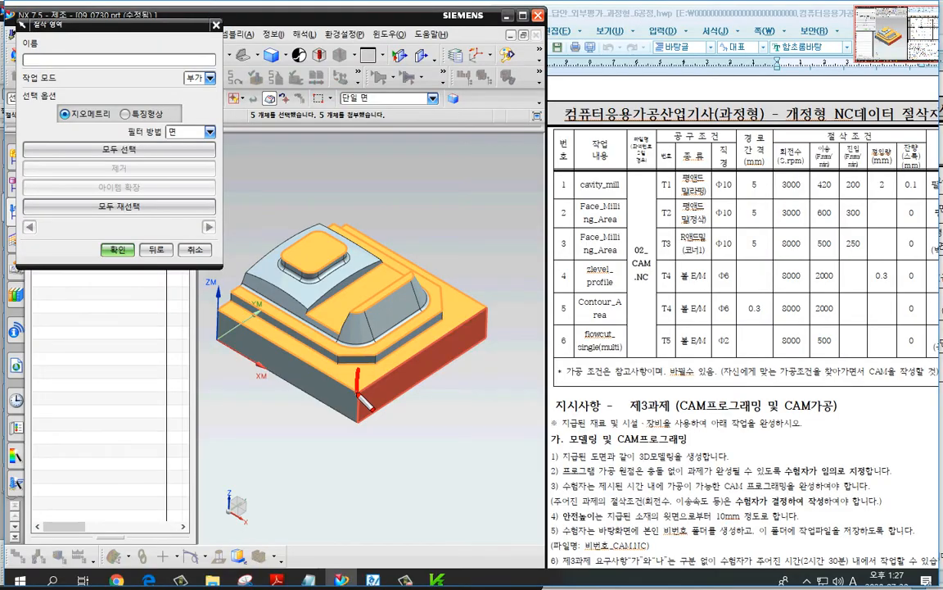
{"action": "left_click_drag", "start_coordinate": [370, 293], "coordinate": [382, 314]}
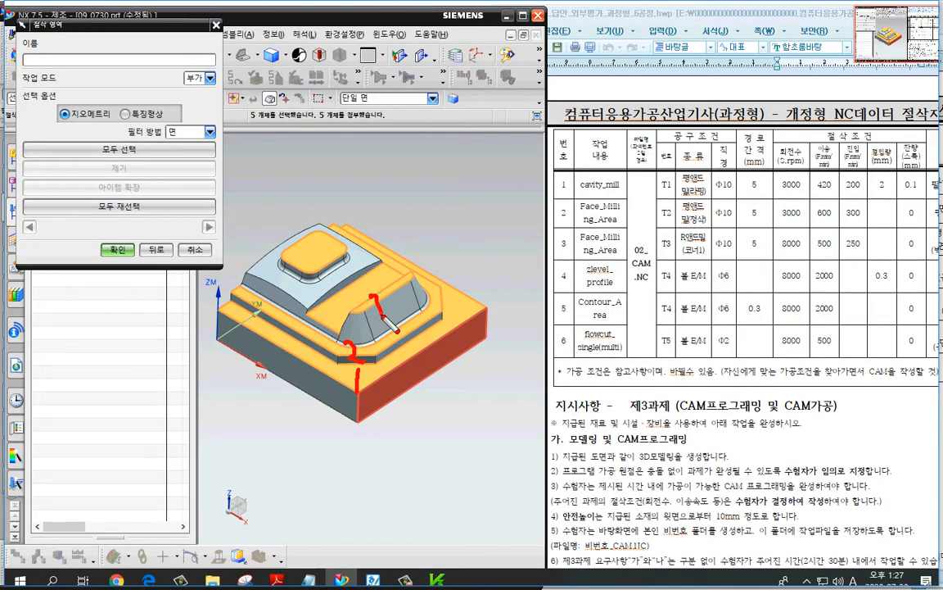
{"action": "left_click_drag", "start_coordinate": [312, 245], "coordinate": [329, 263]}
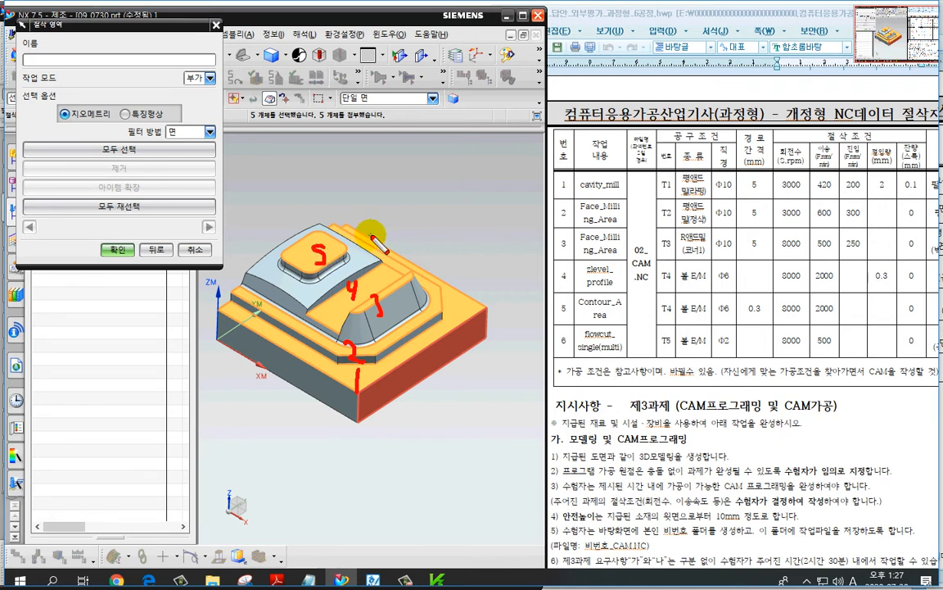
{"action": "key", "text": "Escape"}
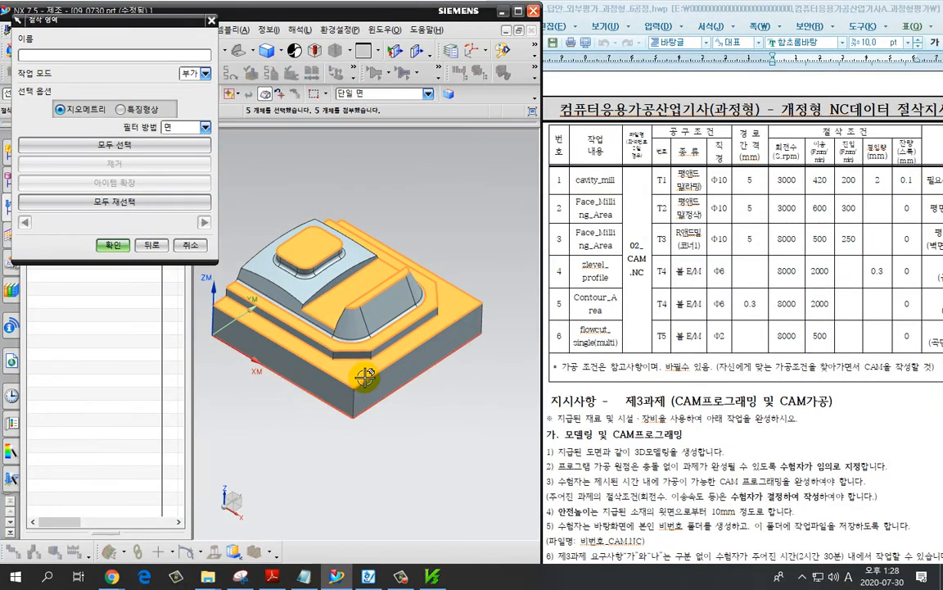
{"action": "scroll", "coordinate": [365, 377], "scroll_direction": "up", "scroll_amount": 4}
{"action": "mouse_move", "coordinate": [394, 317]}
{"action": "left_mouse_down"}
{"action": "mouse_move", "coordinate": [391, 329]}
{"action": "mouse_move", "coordinate": [411, 323]}
{"action": "mouse_move", "coordinate": [436, 336]}
{"action": "mouse_move", "coordinate": [463, 321]}
{"action": "mouse_move", "coordinate": [482, 350]}
{"action": "left_mouse_up"}
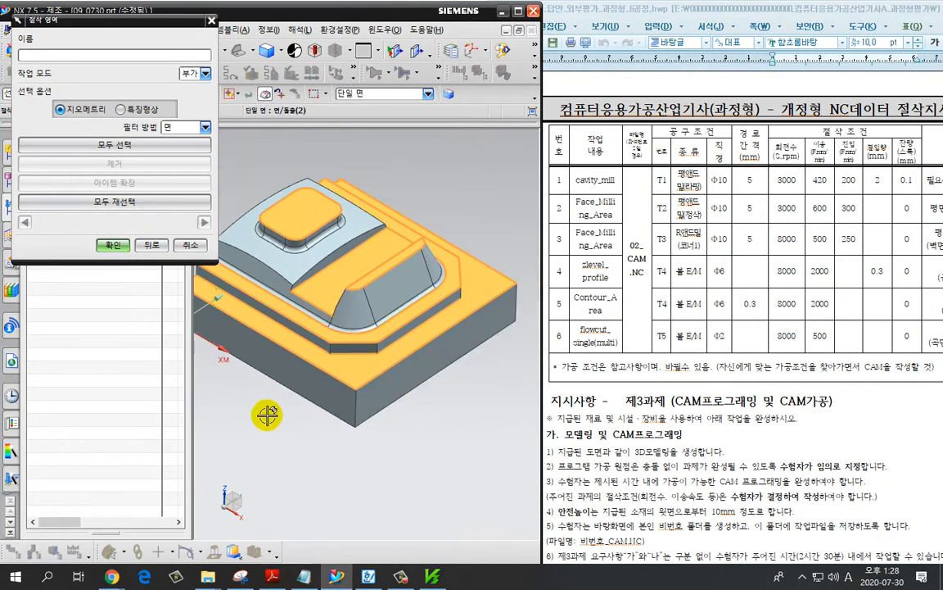
Remove the flat ledge face of the chamfered middle tier from the cut area and accept the remaining faces.
{"action": "scroll", "coordinate": [283, 398], "scroll_direction": "down", "scroll_amount": 1}
{"action": "left_click", "coordinate": [322, 321]}
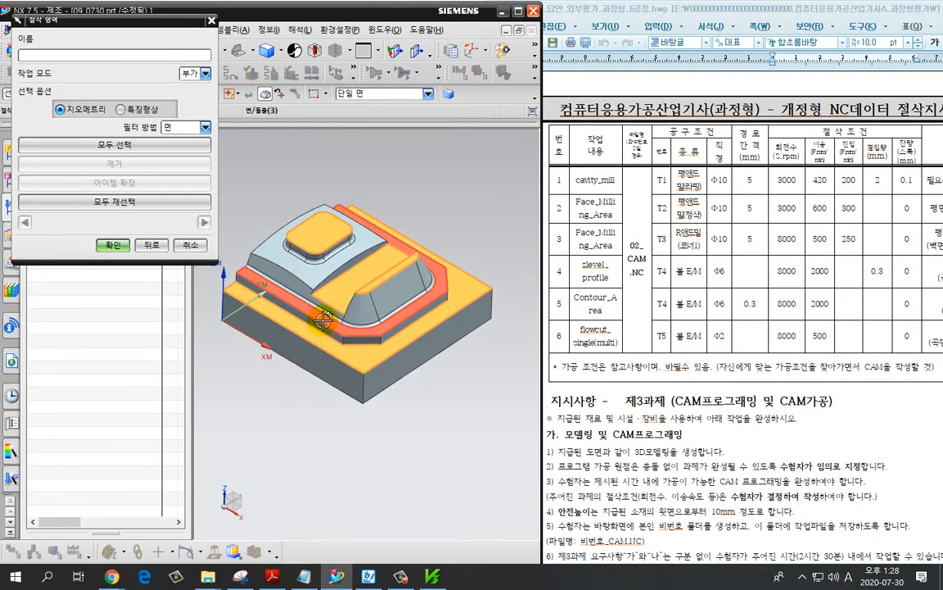
{"action": "left_click", "coordinate": [285, 297], "text": "shift"}
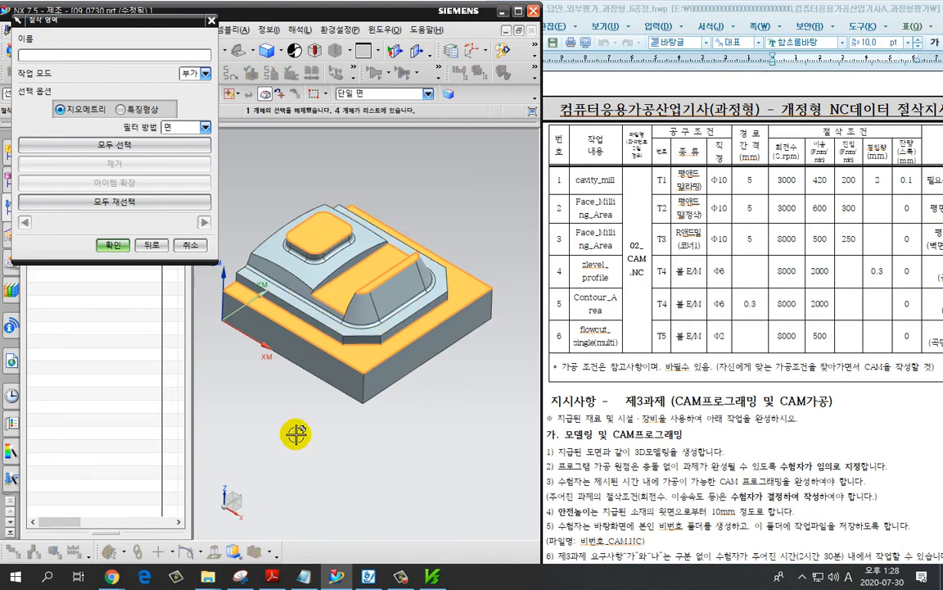
{"action": "key", "text": "ctrl+2"}
{"action": "left_click_drag", "start_coordinate": [367, 357], "coordinate": [367, 386]}
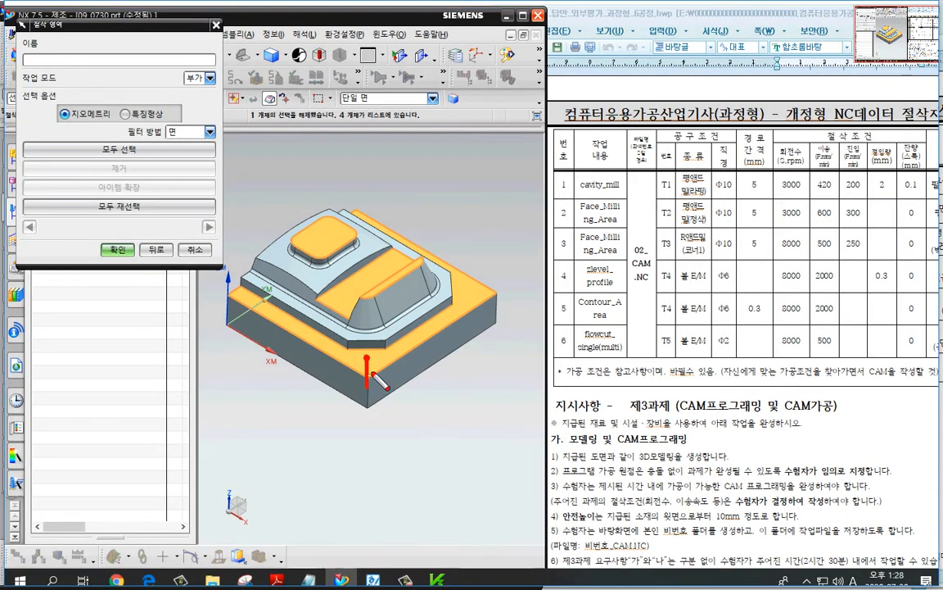
{"action": "mouse_move", "coordinate": [392, 271]}
{"action": "left_mouse_down"}
{"action": "mouse_move", "coordinate": [405, 283]}
{"action": "mouse_move", "coordinate": [354, 292]}
{"action": "left_mouse_up"}
{"action": "left_click_drag", "start_coordinate": [332, 230], "coordinate": [325, 252]}
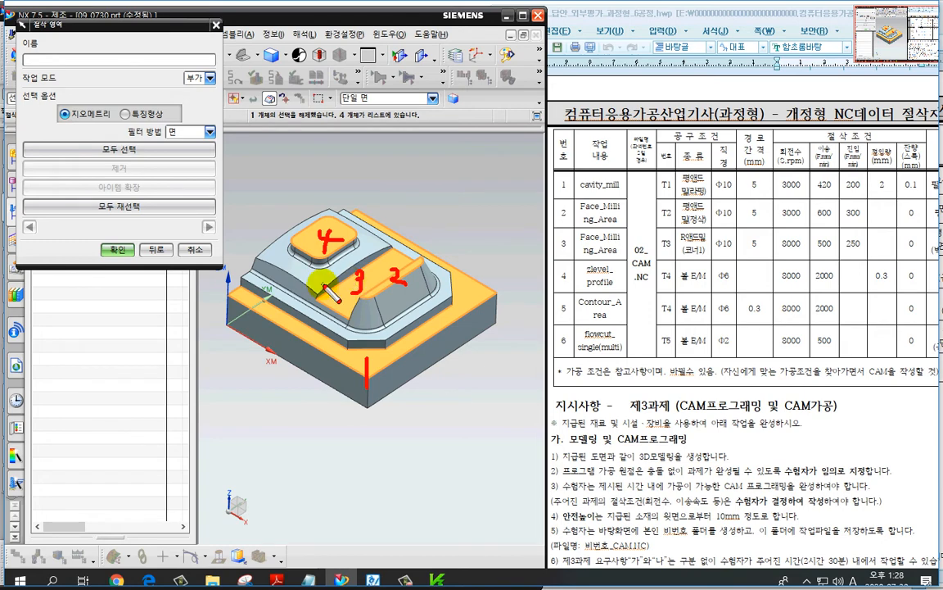
{"action": "key", "text": "Escape"}
{"action": "left_click", "coordinate": [117, 249]}
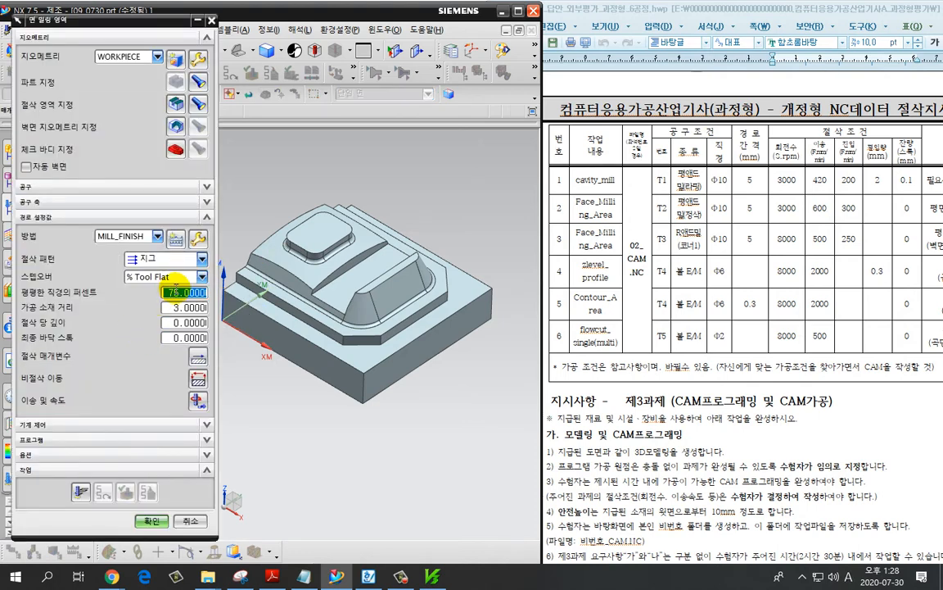
Set the face milling cut pattern to 파트 따르기 (Follow Part) and the stepover to 일정 (Constant) with a 5 mm distance.
{"action": "left_click", "coordinate": [155, 259]}
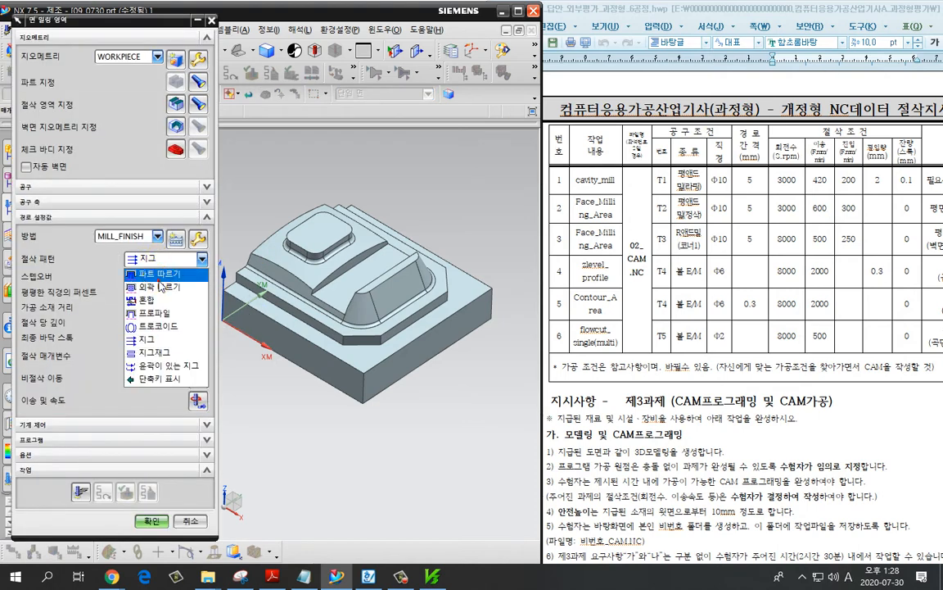
{"action": "left_click", "coordinate": [160, 274]}
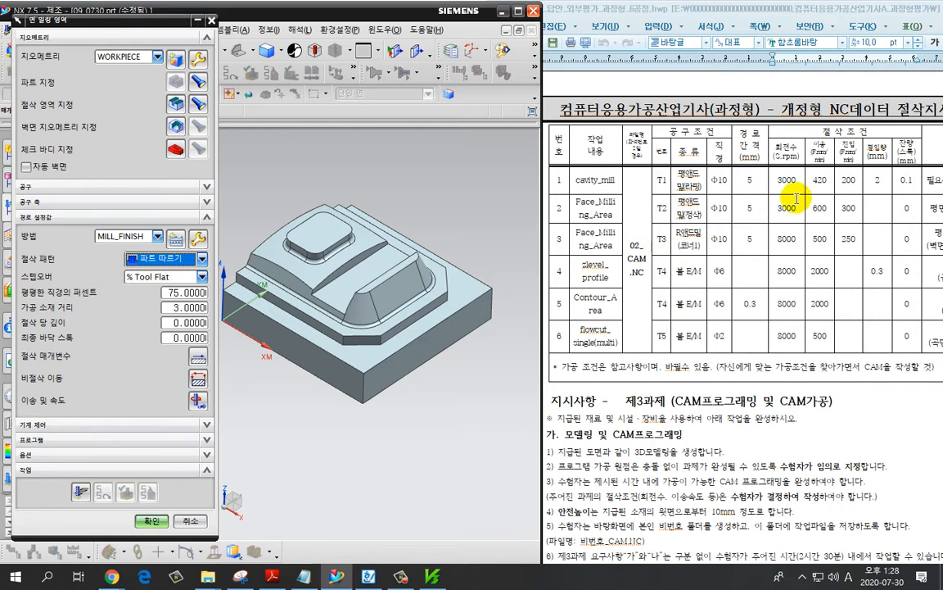
{"action": "left_click", "coordinate": [164, 277]}
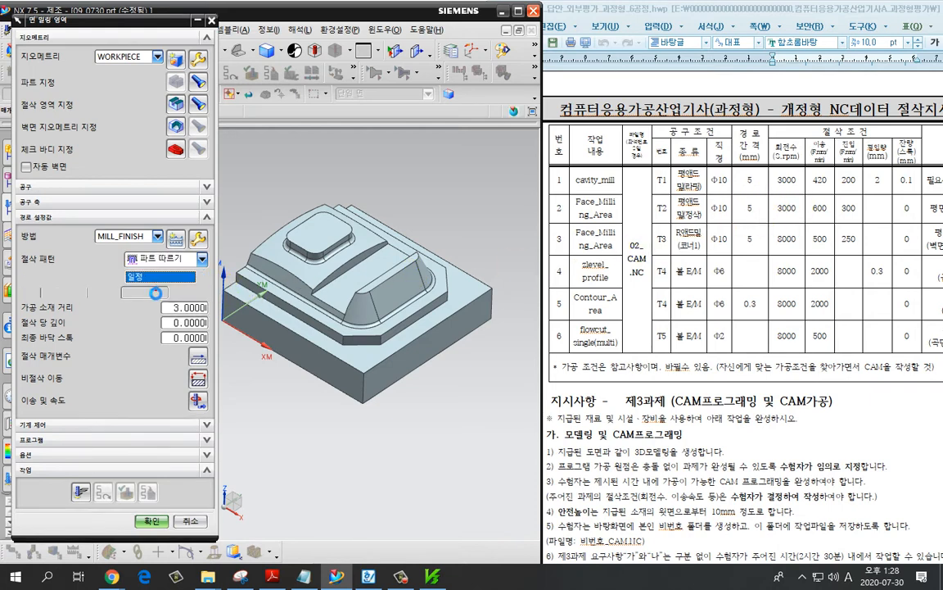
{"action": "left_click", "coordinate": [148, 289]}
{"action": "type", "text": "5"}
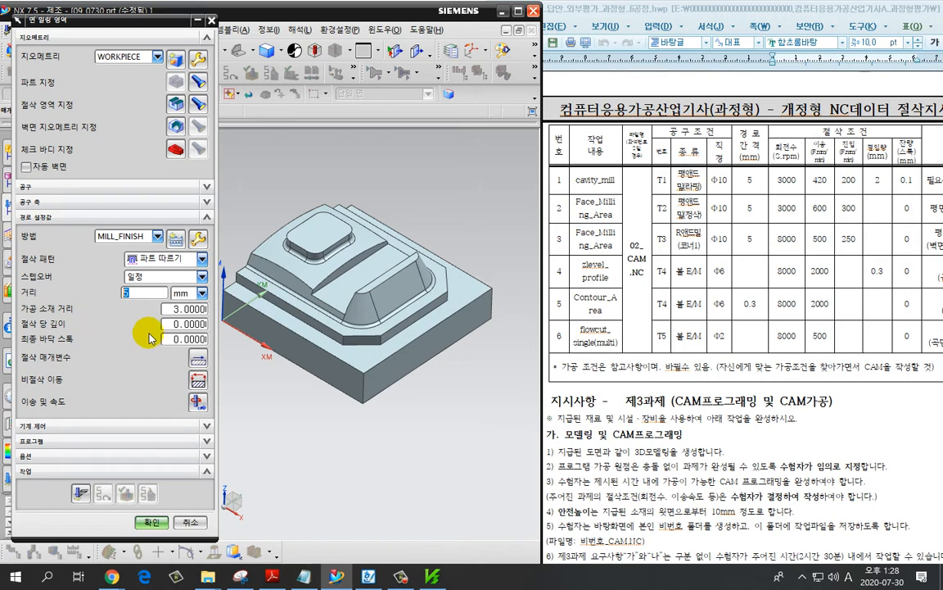
{"action": "left_click", "coordinate": [185, 309]}
{"action": "left_click", "coordinate": [185, 308]}
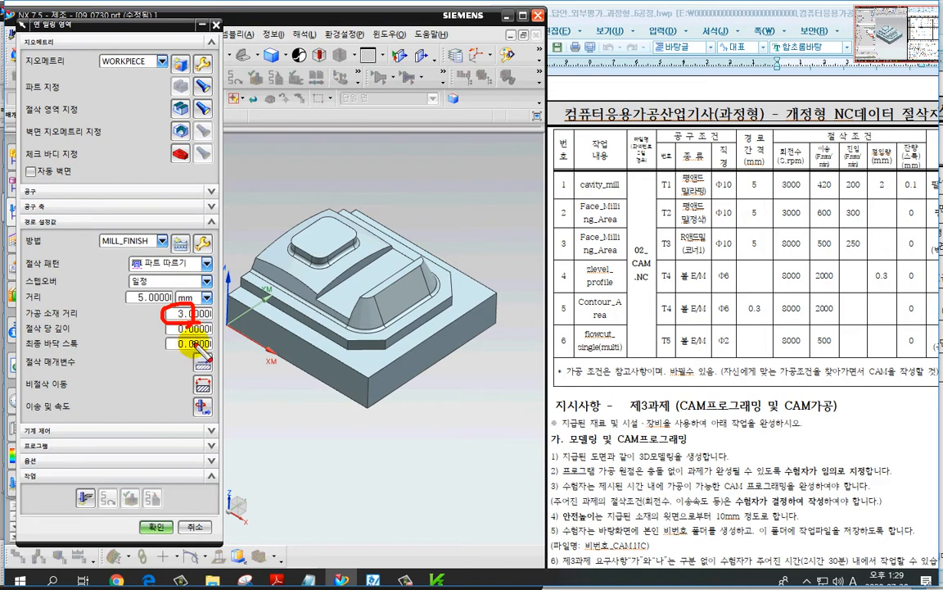
{"action": "mouse_move", "coordinate": [193, 339]}
{"action": "left_mouse_down"}
{"action": "mouse_move", "coordinate": [182, 325]}
{"action": "mouse_move", "coordinate": [193, 340]}
{"action": "left_mouse_up"}
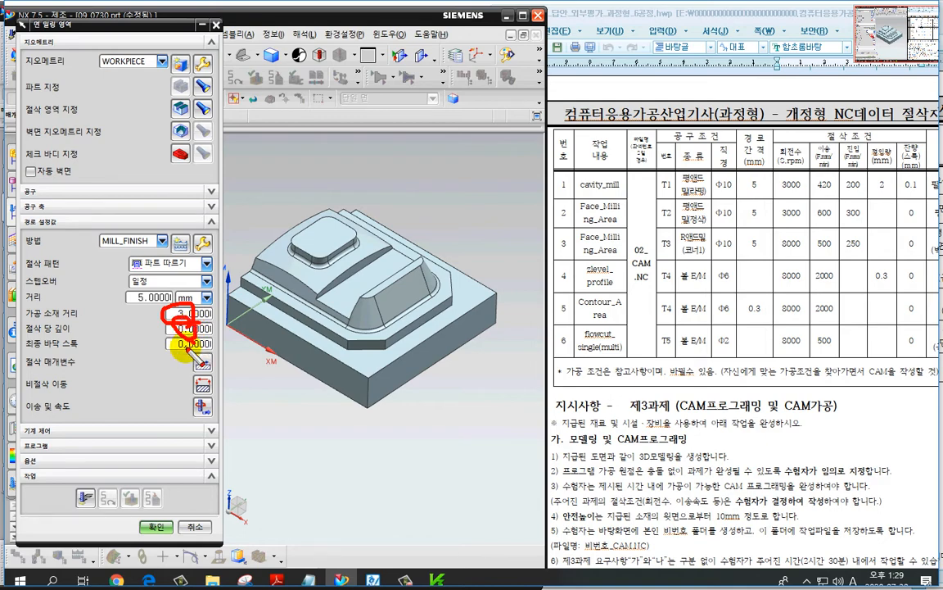
{"action": "key", "text": "Escape"}
Enable the spindle speed at 3000 rpm and set the cut feed rate to 600 mmpm for the face milling operation.
{"action": "left_click", "coordinate": [200, 405]}
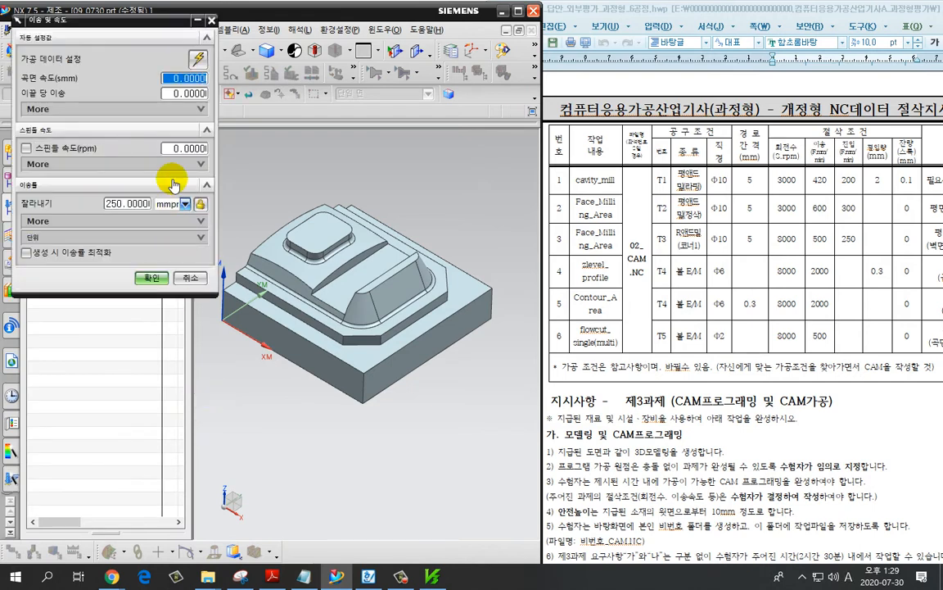
{"action": "left_click", "coordinate": [28, 149]}
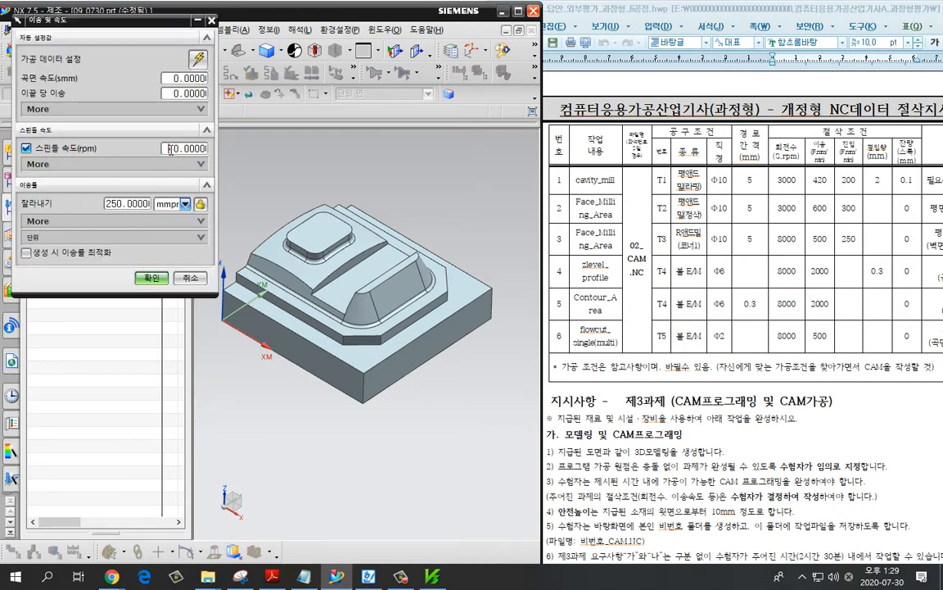
{"action": "type", "text": "3"}
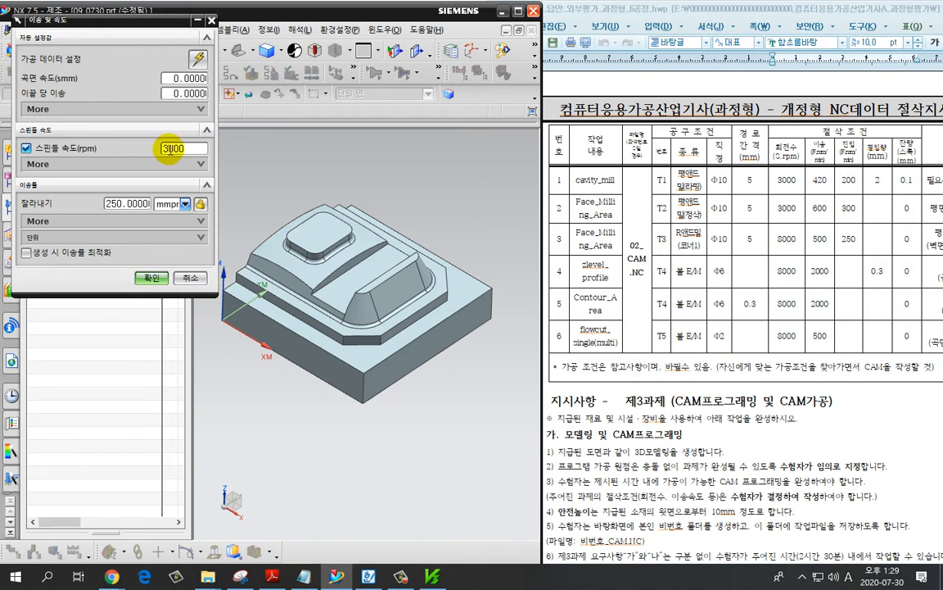
{"action": "left_click", "coordinate": [127, 203]}
{"action": "type", "text": "6"}
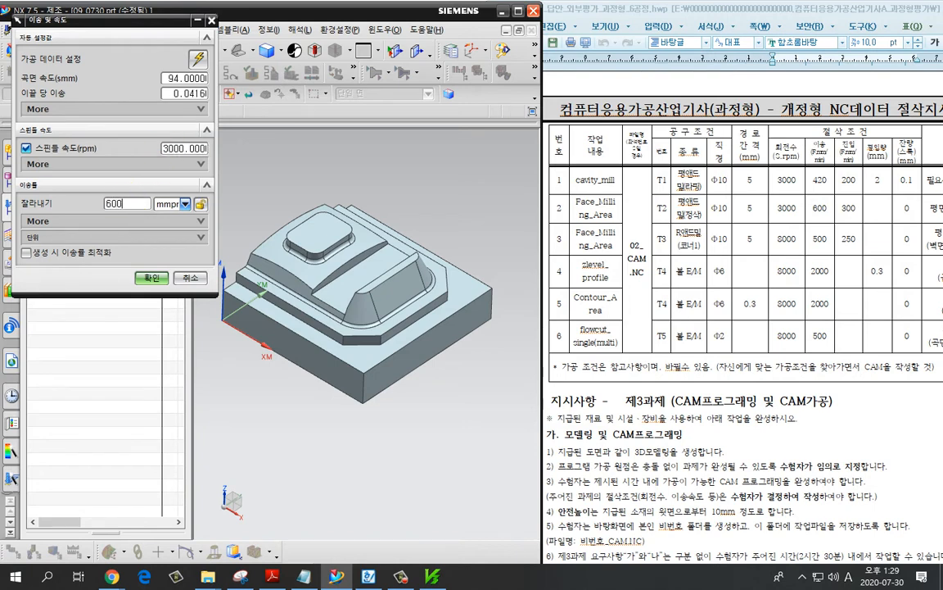
{"action": "type", "text": "00"}
{"action": "key", "text": "Return"}
Set the 진입 (Engage) feed rate to 300 mmpm and accept the feeds and speeds.
{"action": "left_click", "coordinate": [109, 218]}
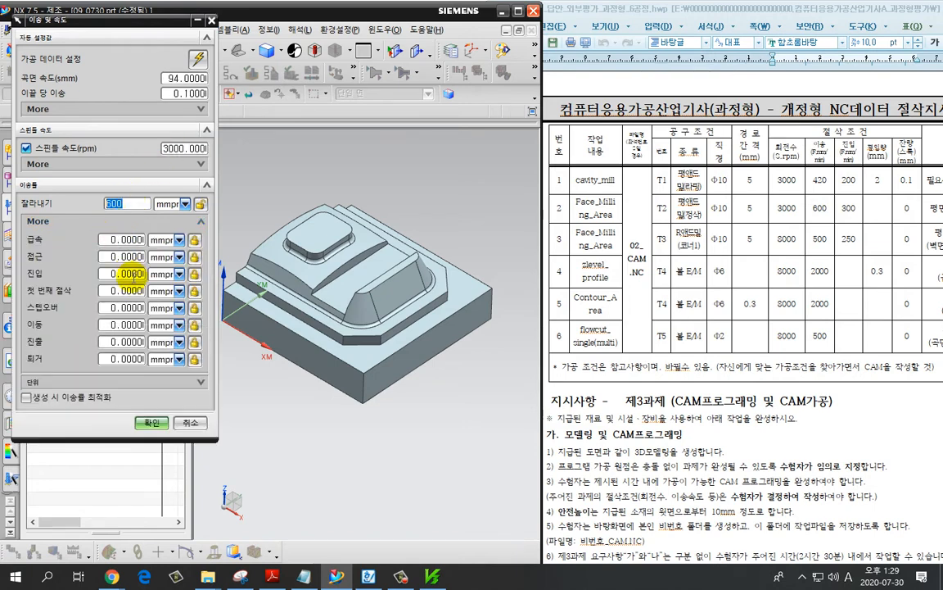
{"action": "left_click", "coordinate": [131, 274]}
{"action": "type", "text": "300"}
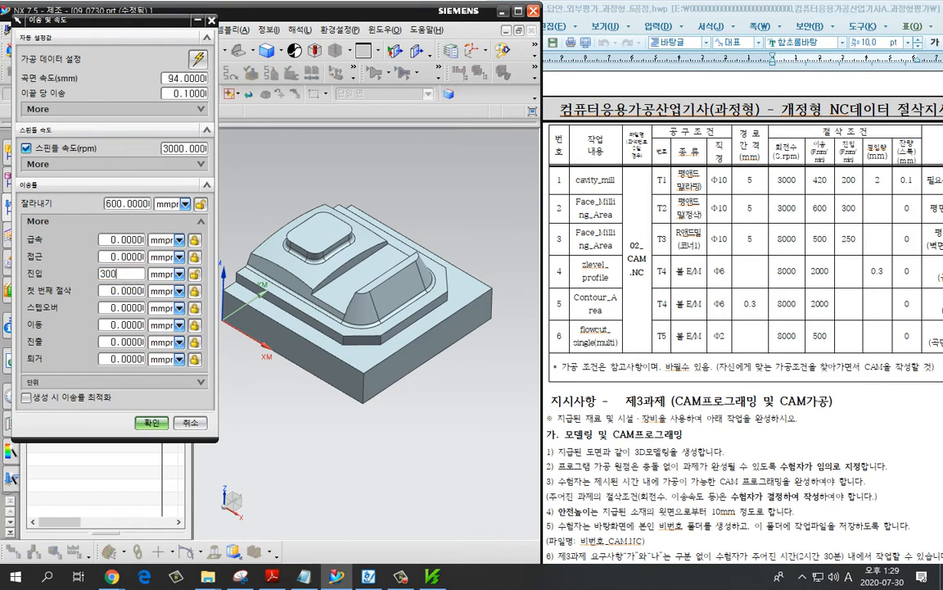
{"action": "key", "text": "Return"}
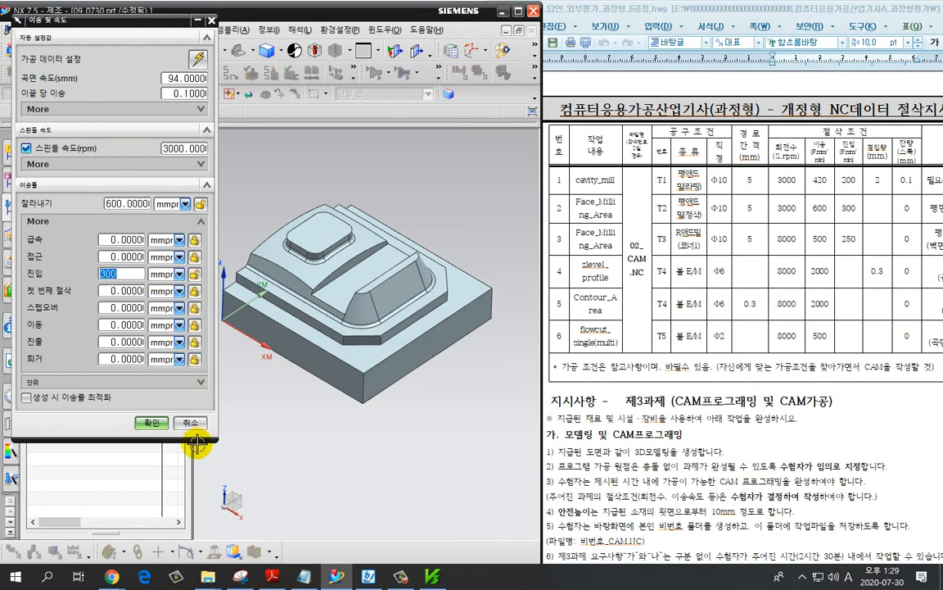
{"action": "left_click", "coordinate": [158, 423]}
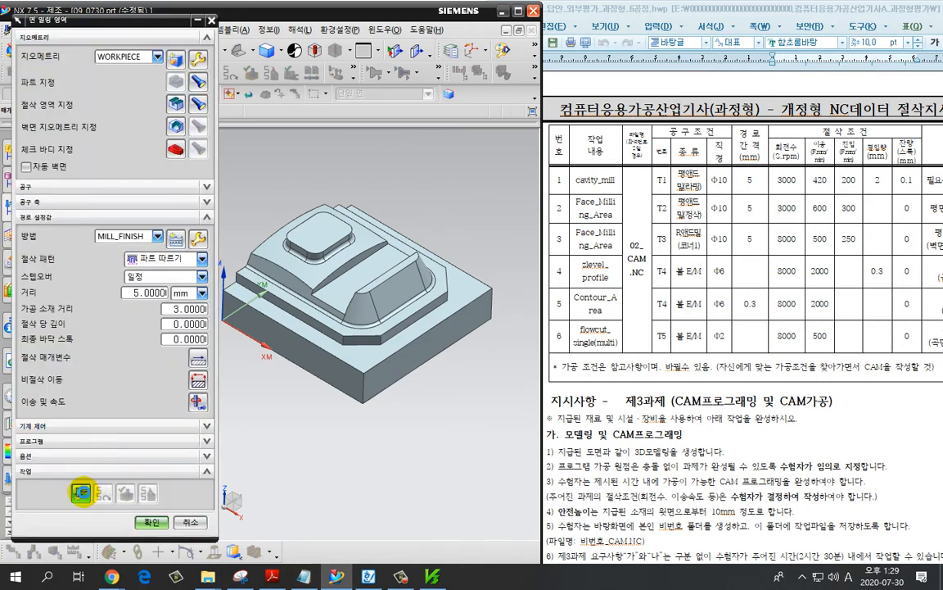
Generate the face milling tool path and simulate it in 2D Dynamic at animation speed 1, accepting the operation.
{"action": "left_click", "coordinate": [81, 492]}
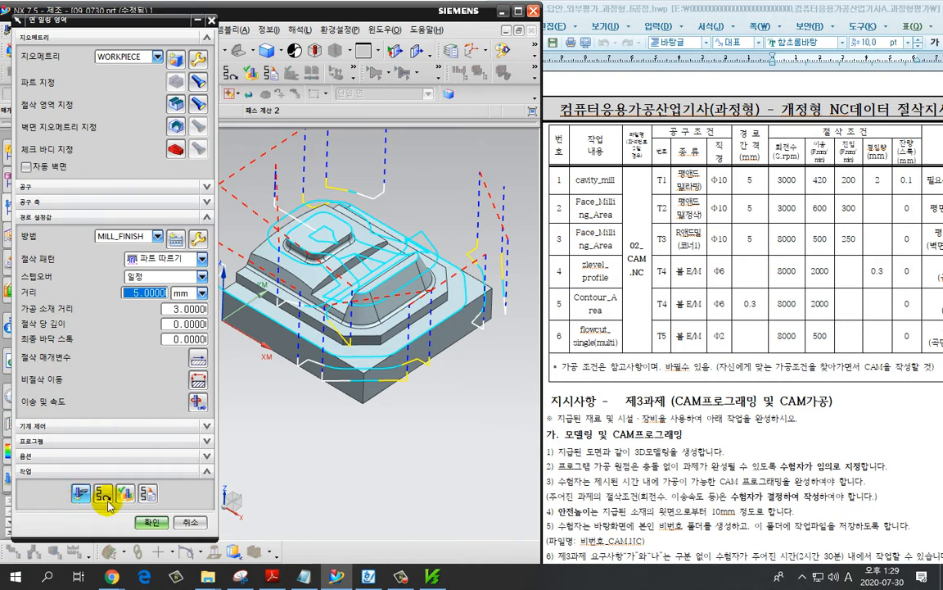
{"action": "middle_click", "coordinate": [119, 492]}
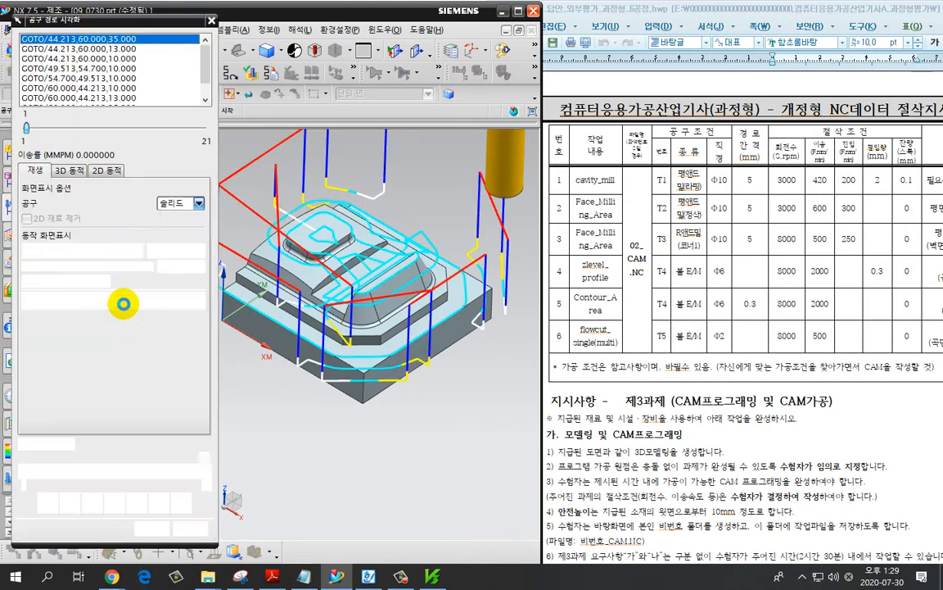
{"action": "left_click", "coordinate": [106, 170]}
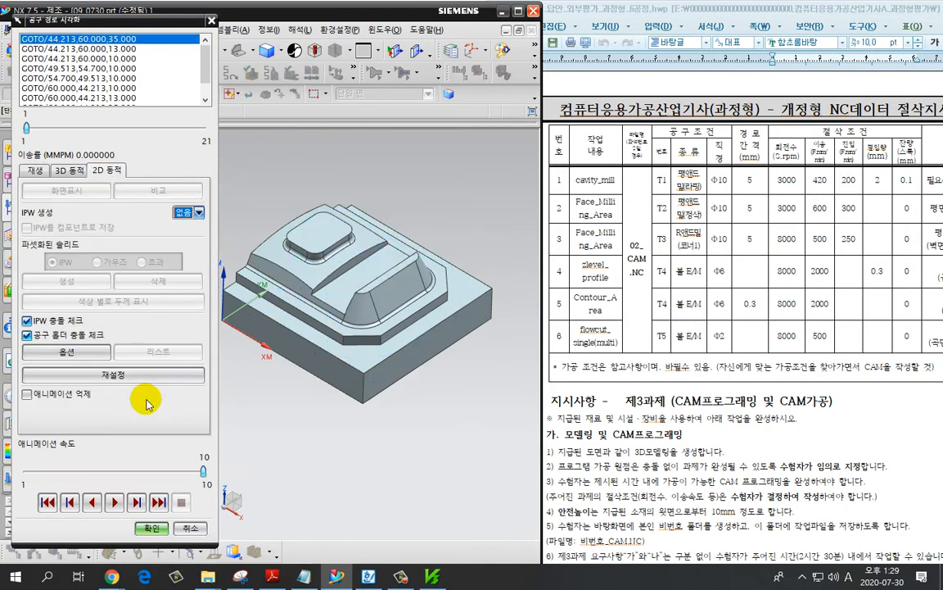
{"action": "left_click_drag", "start_coordinate": [203, 471], "coordinate": [7, 477]}
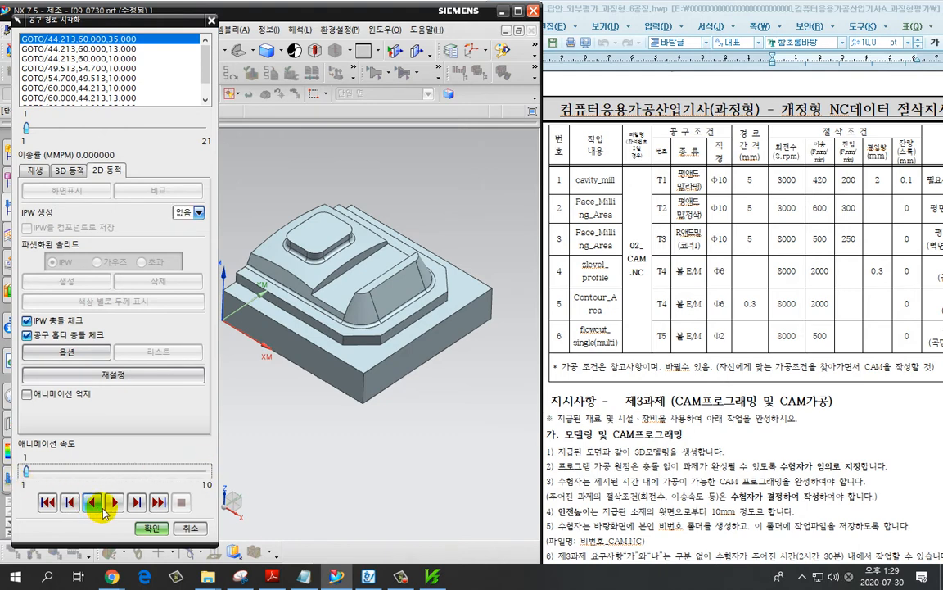
{"action": "left_click", "coordinate": [114, 502]}
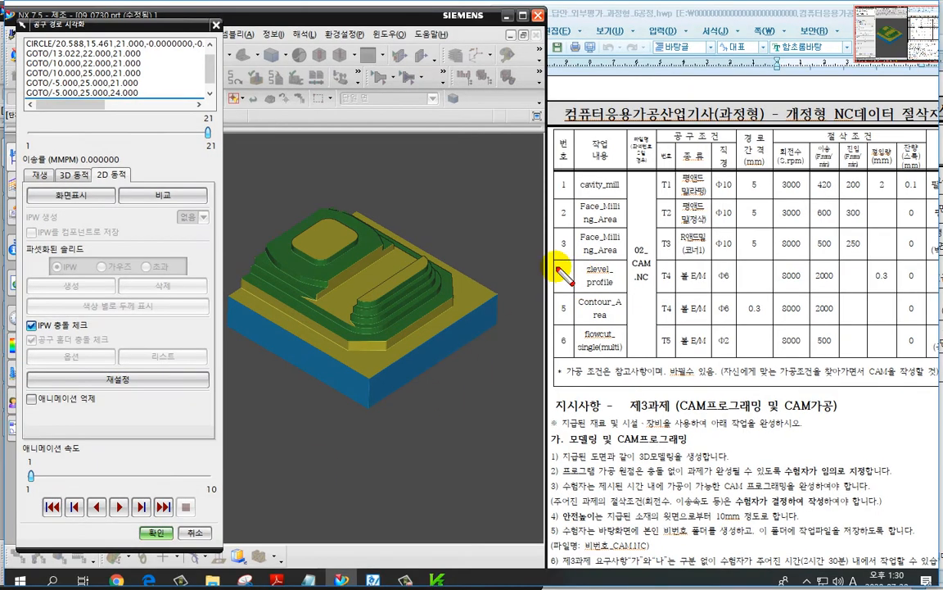
{"action": "left_click_drag", "start_coordinate": [554, 265], "coordinate": [870, 257]}
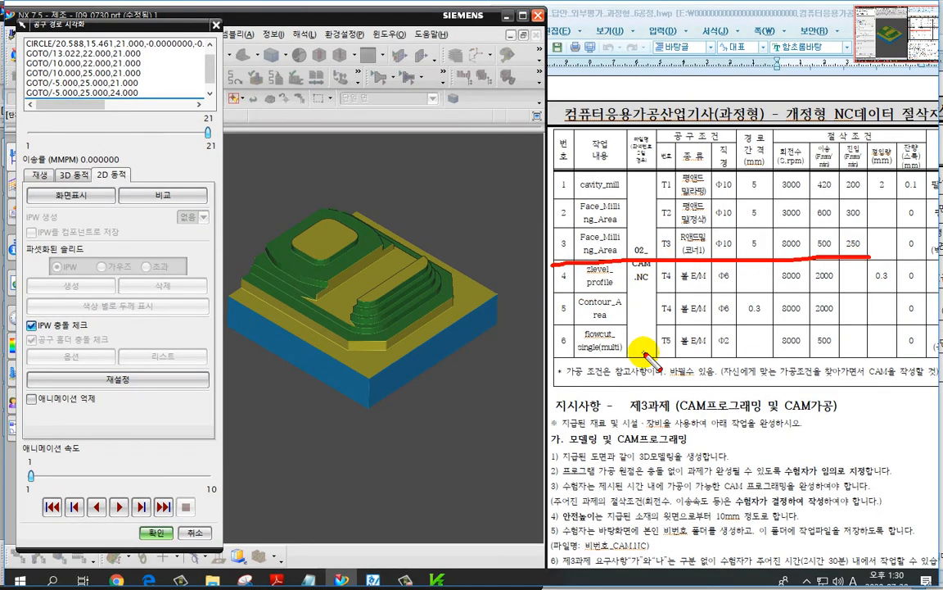
{"action": "key", "text": "Escape"}
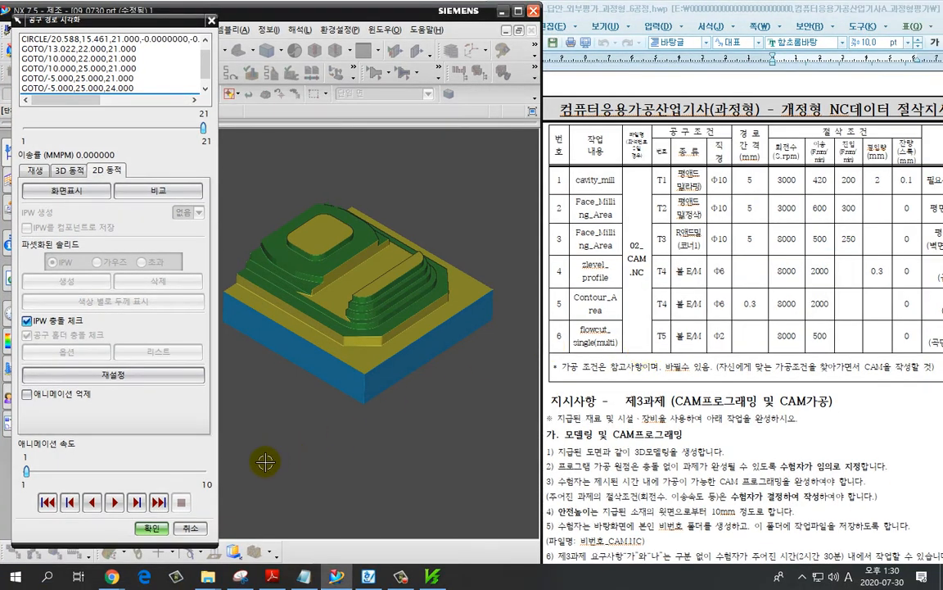
{"action": "left_click", "coordinate": [152, 530]}
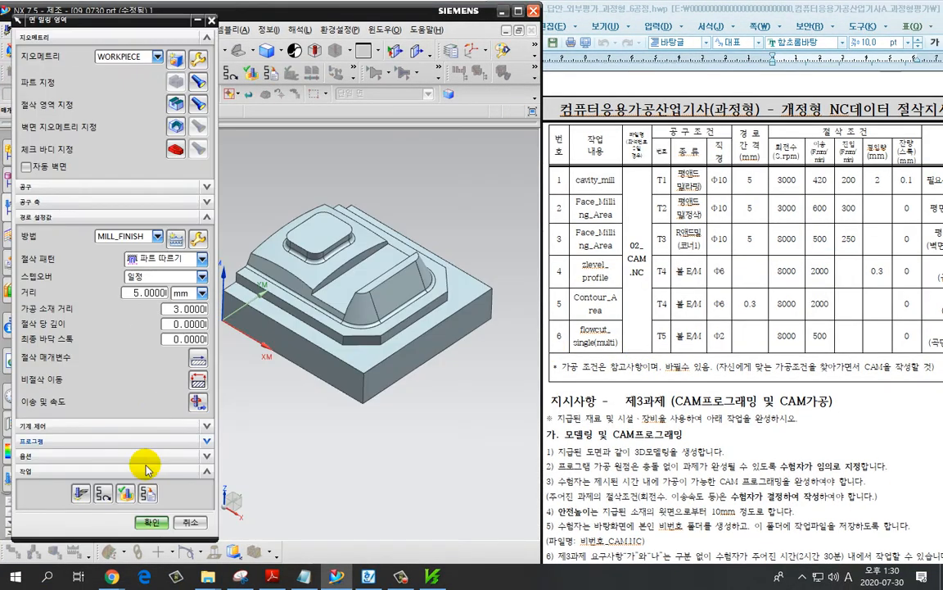
{"action": "left_click", "coordinate": [145, 526]}
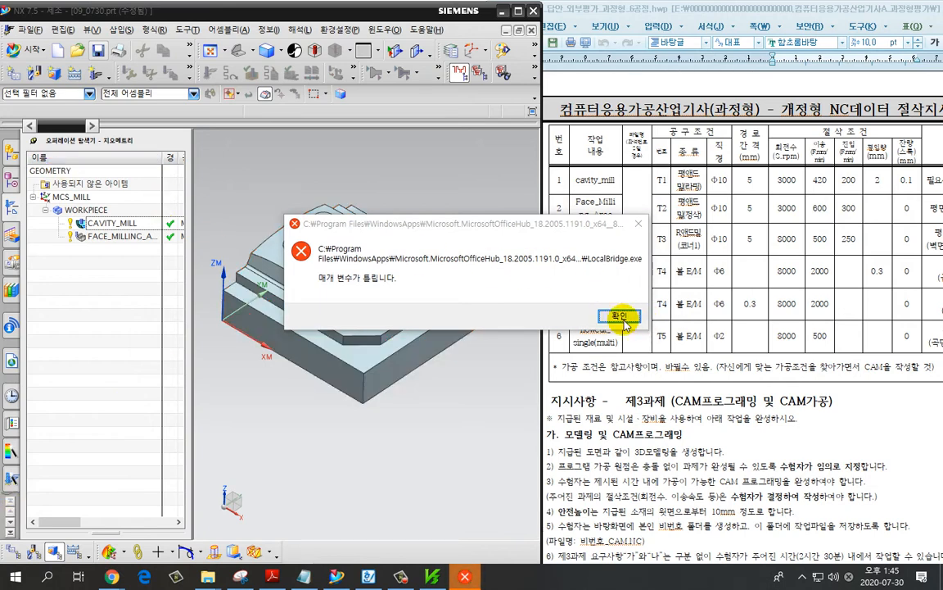
{"action": "left_click", "coordinate": [619, 317]}
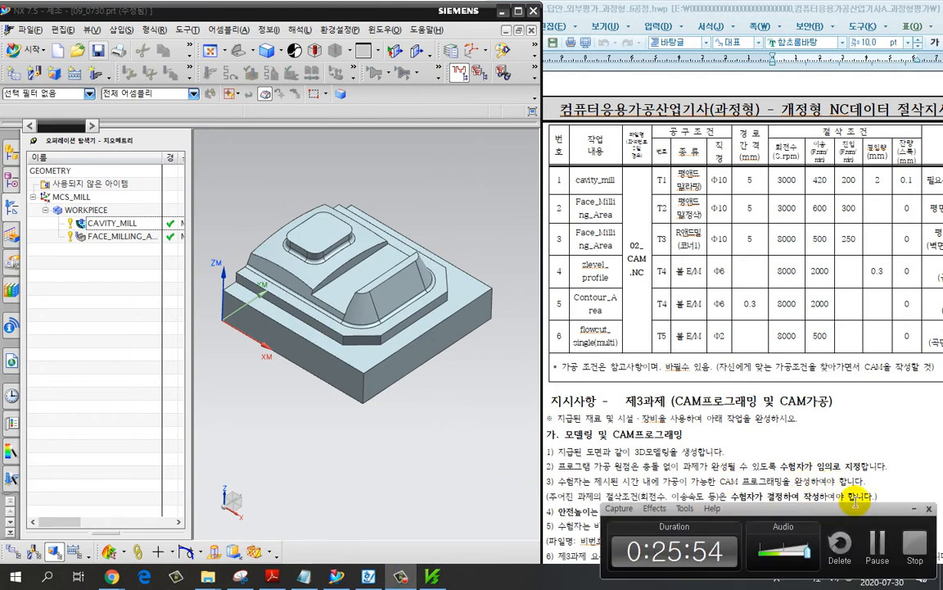
{"action": "left_click", "coordinate": [914, 508]}
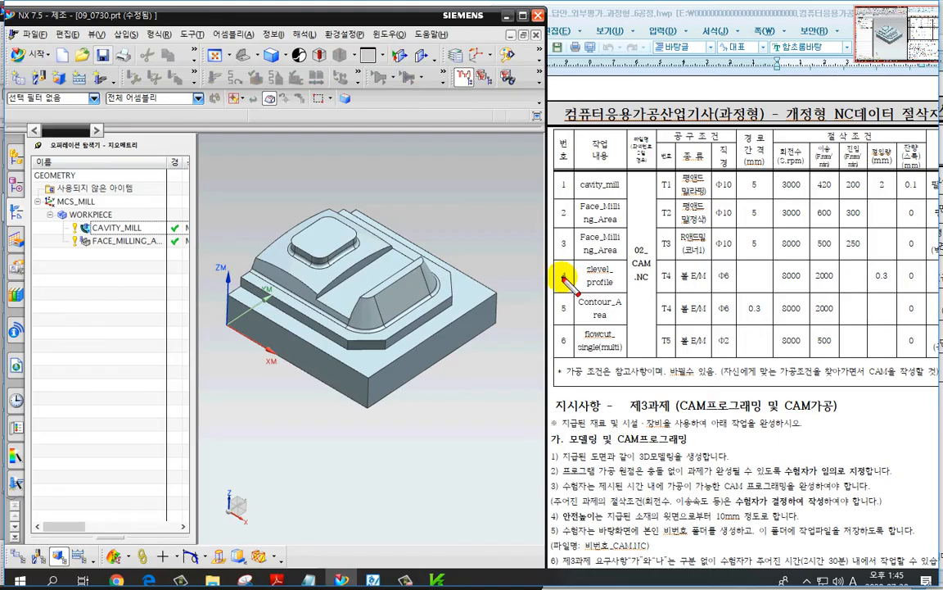
{"action": "left_click_drag", "start_coordinate": [549, 269], "coordinate": [922, 259]}
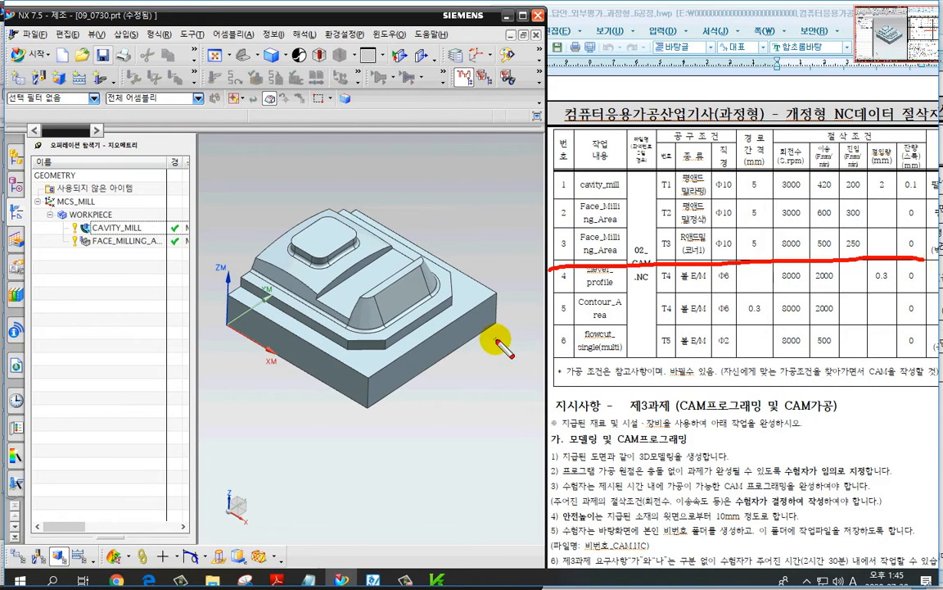
{"action": "key", "text": "Escape"}
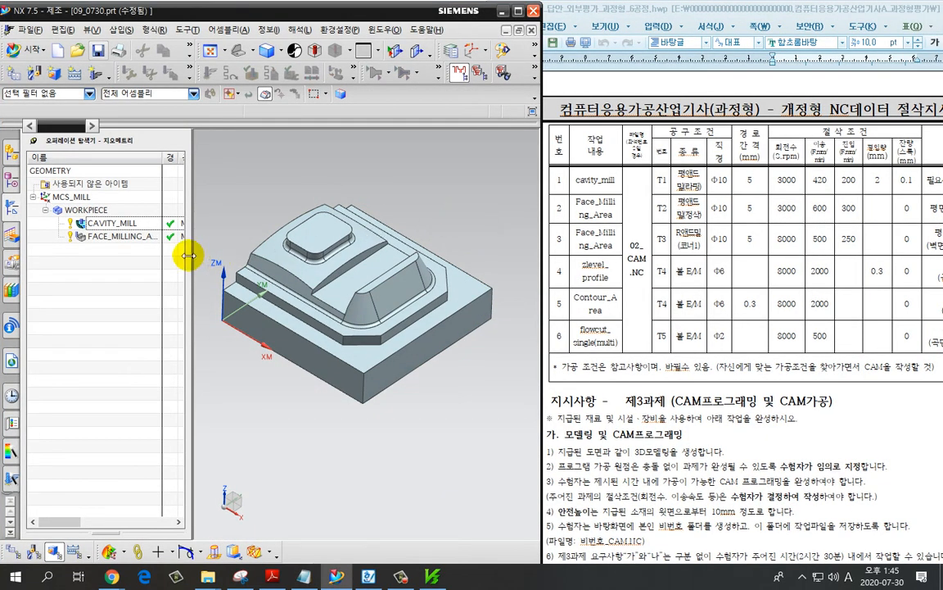
{"action": "left_click_drag", "start_coordinate": [194, 258], "coordinate": [171, 256]}
{"action": "scroll", "coordinate": [303, 391], "scroll_direction": "up", "scroll_amount": 3}
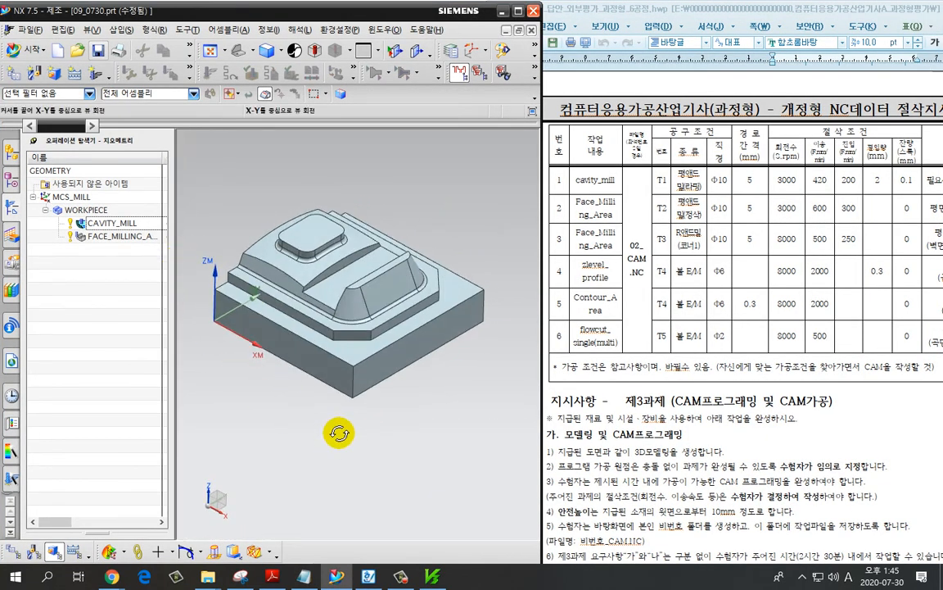
{"action": "middle_click_drag", "start_coordinate": [385, 225], "coordinate": [443, 248], "text": "shift"}
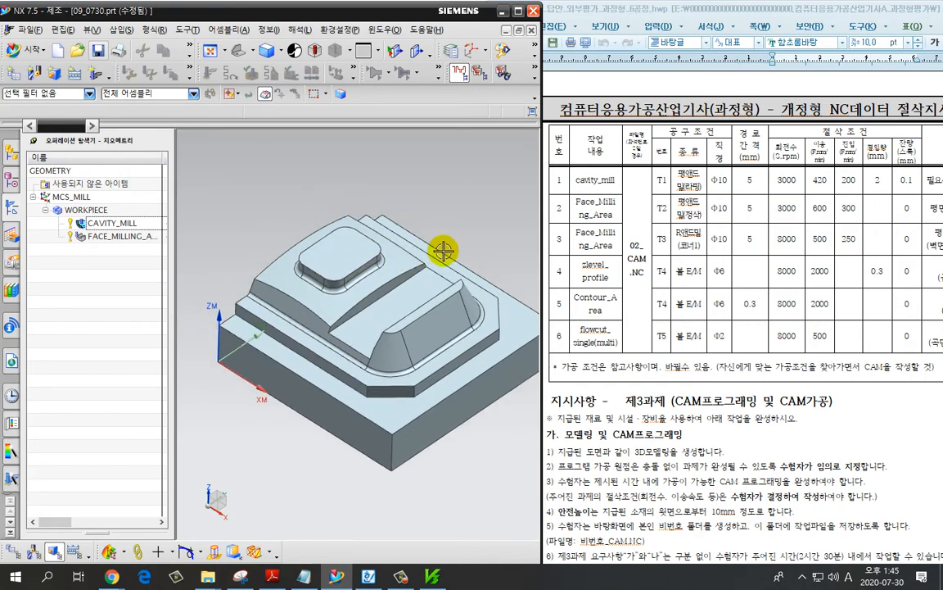
{"action": "left_click", "coordinate": [284, 328]}
{"action": "left_click", "coordinate": [246, 255]}
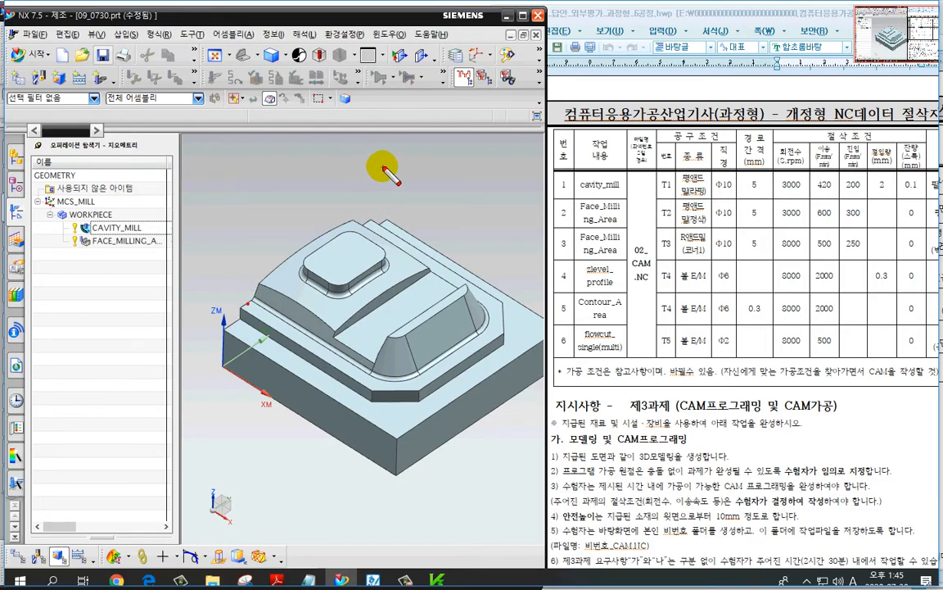
{"action": "mouse_move", "coordinate": [382, 168]}
{"action": "left_mouse_down"}
{"action": "mouse_move", "coordinate": [365, 219]}
{"action": "mouse_move", "coordinate": [483, 302]}
{"action": "mouse_move", "coordinate": [479, 348]}
{"action": "mouse_move", "coordinate": [385, 379]}
{"action": "mouse_move", "coordinate": [316, 348]}
{"action": "mouse_move", "coordinate": [249, 301]}
{"action": "mouse_move", "coordinate": [198, 331]}
{"action": "left_mouse_up"}
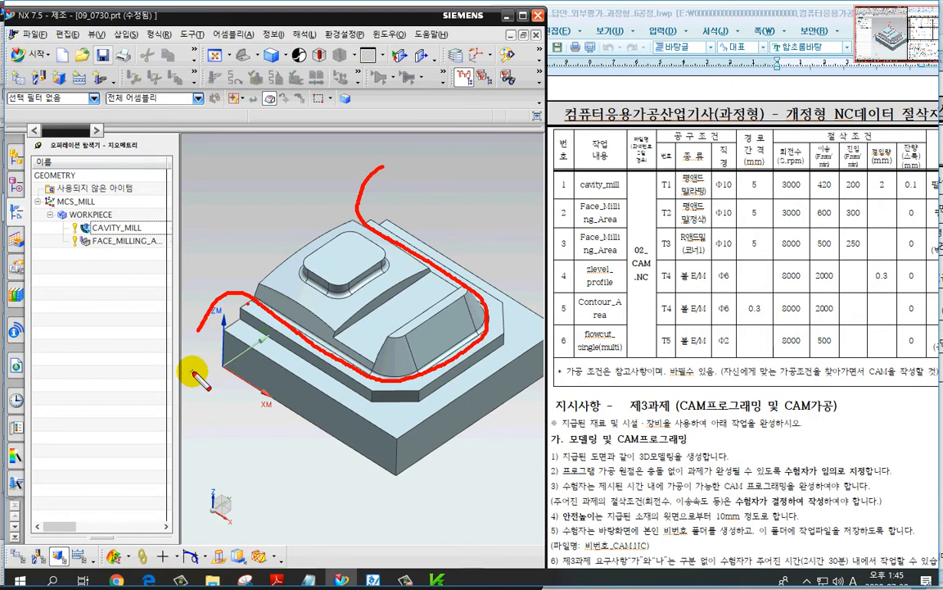
{"action": "key", "text": "Escape"}
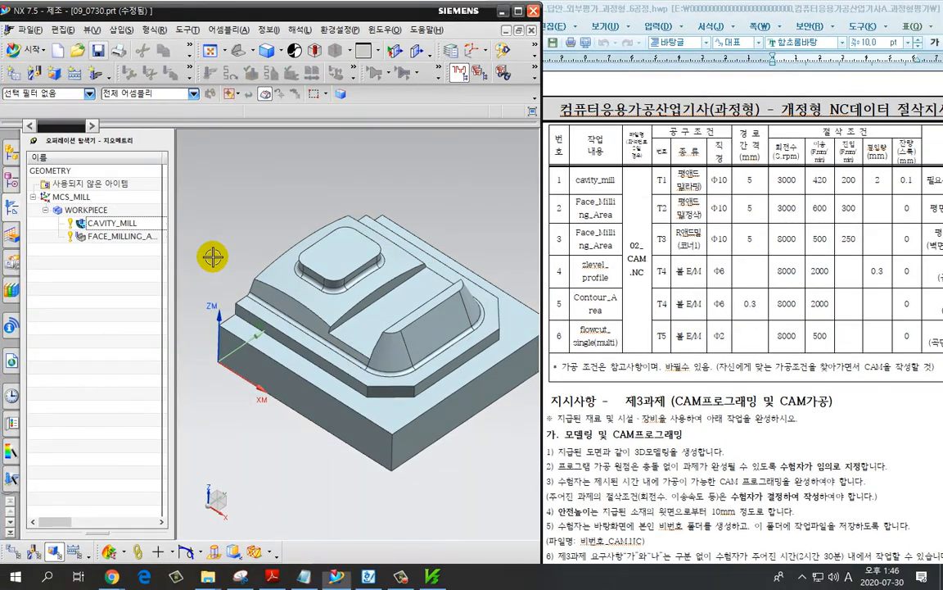
Create a mill_planar PLANAR_PROFILE operation using the MILL_10_1R tool, WORKPIECE geometry and MILL_FINISH method.
{"action": "left_click", "coordinate": [96, 78]}
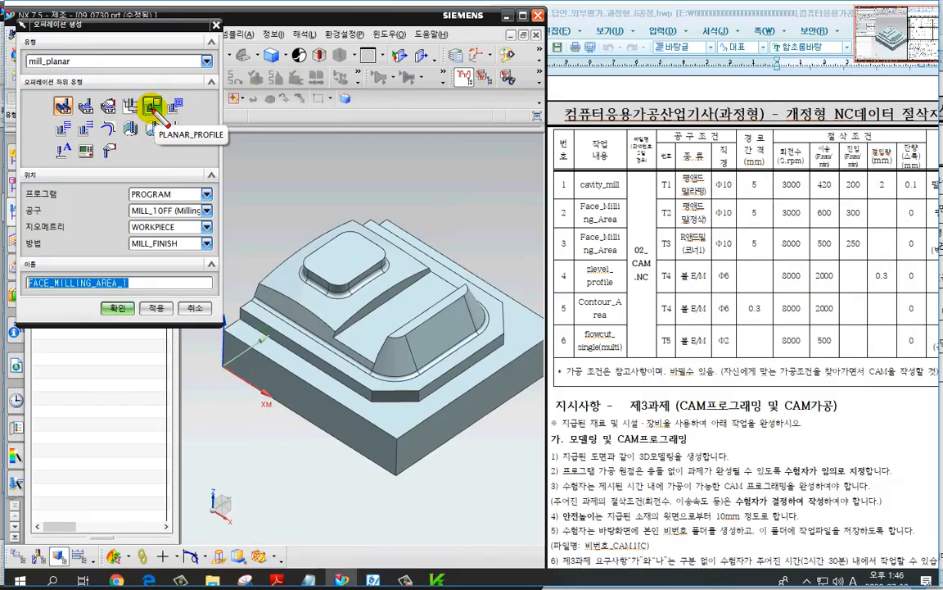
{"action": "mouse_move", "coordinate": [149, 102]}
{"action": "left_mouse_down"}
{"action": "mouse_move", "coordinate": [159, 117]}
{"action": "mouse_move", "coordinate": [130, 101]}
{"action": "mouse_move", "coordinate": [163, 97]}
{"action": "mouse_move", "coordinate": [141, 114]}
{"action": "mouse_move", "coordinate": [131, 96]}
{"action": "mouse_move", "coordinate": [148, 85]}
{"action": "mouse_move", "coordinate": [162, 124]}
{"action": "left_mouse_up"}
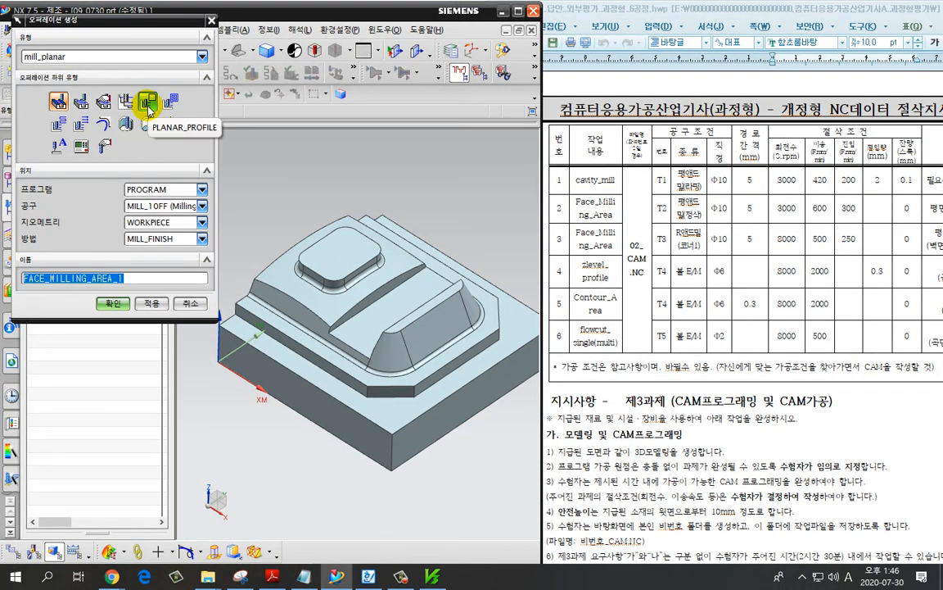
{"action": "left_click", "coordinate": [153, 105]}
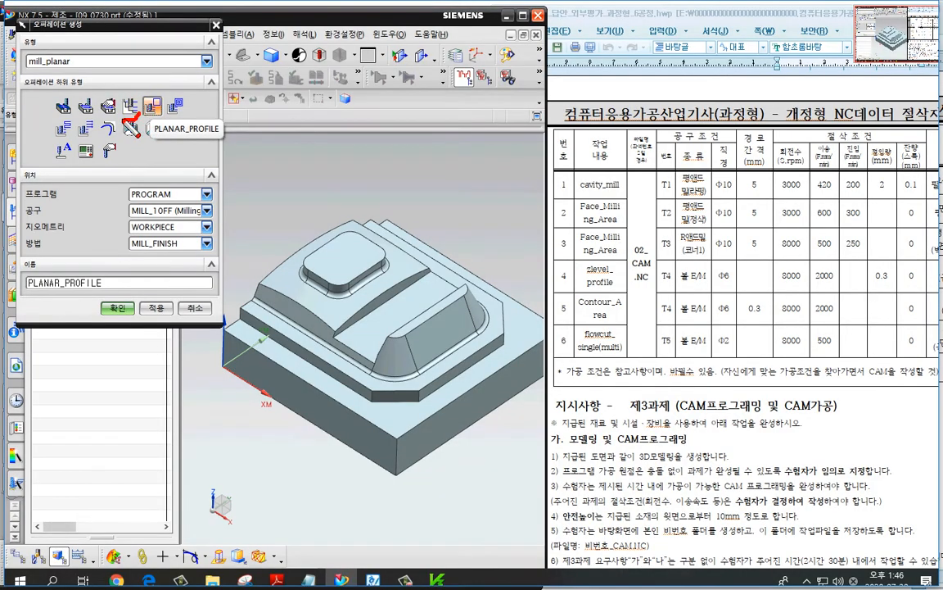
{"action": "mouse_move", "coordinate": [149, 94]}
{"action": "left_mouse_down"}
{"action": "mouse_move", "coordinate": [125, 94]}
{"action": "mouse_move", "coordinate": [147, 118]}
{"action": "left_mouse_up"}
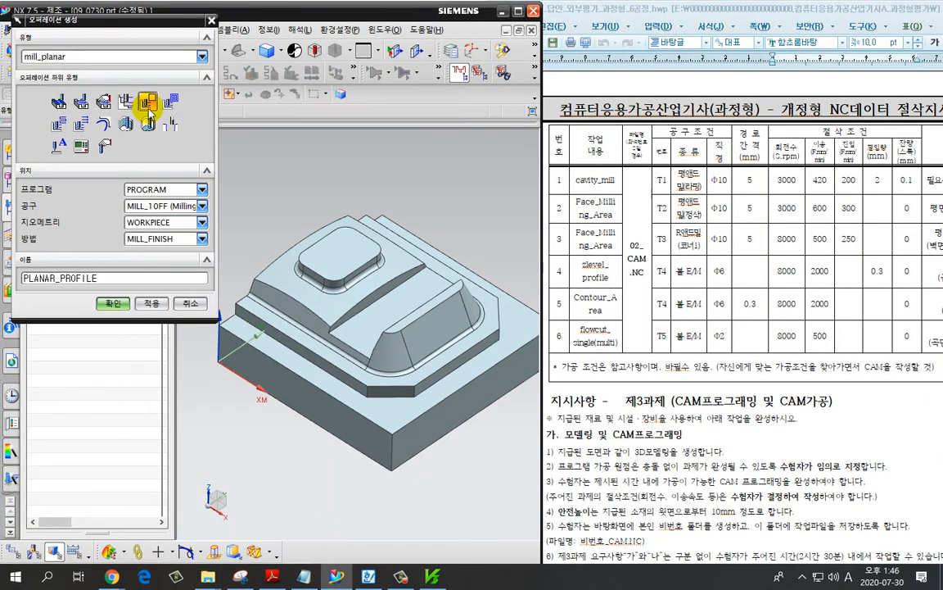
{"action": "left_click", "coordinate": [148, 101]}
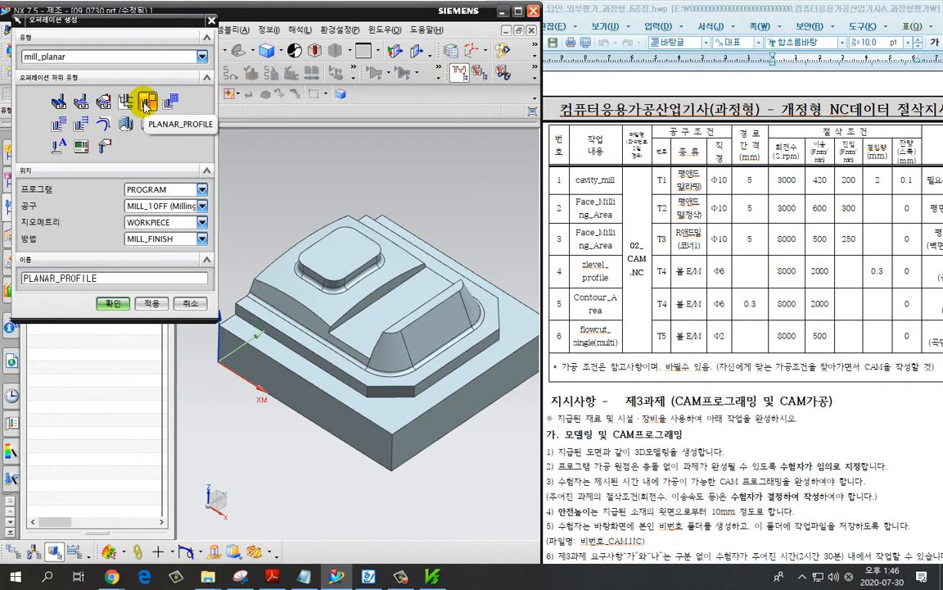
{"action": "left_click", "coordinate": [146, 104]}
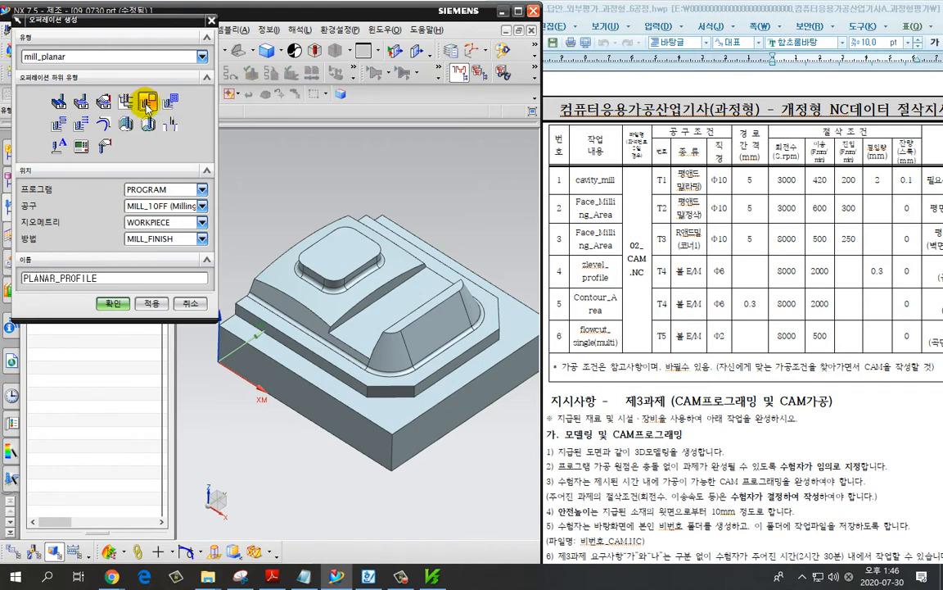
{"action": "left_click", "coordinate": [185, 205]}
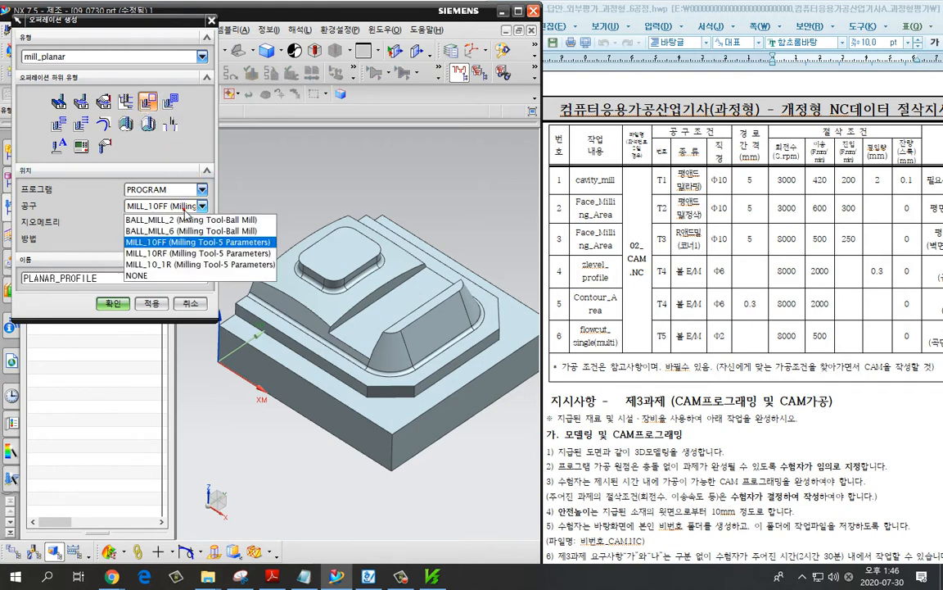
{"action": "left_click", "coordinate": [182, 264]}
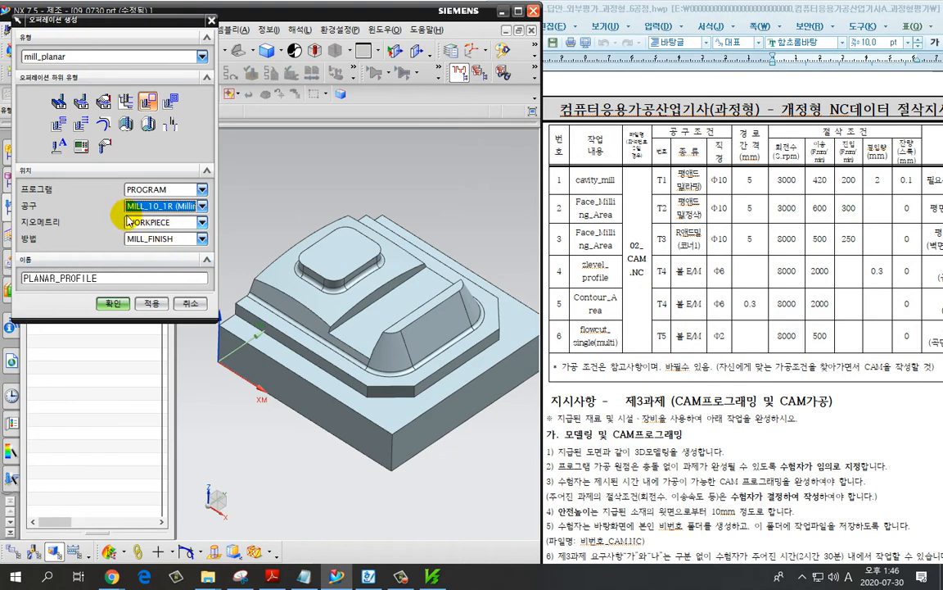
{"action": "left_click", "coordinate": [113, 304]}
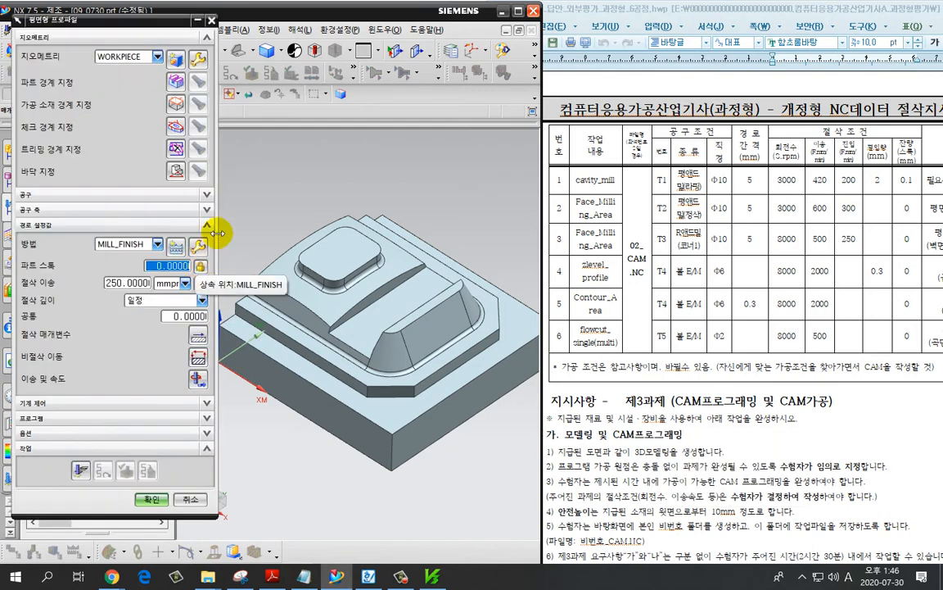
Start specifying the planar profile's part boundary with the selection mode set to 곡선/모서리 (Curves/Edges).
{"action": "scroll", "coordinate": [309, 174], "scroll_direction": "down", "scroll_amount": 2}
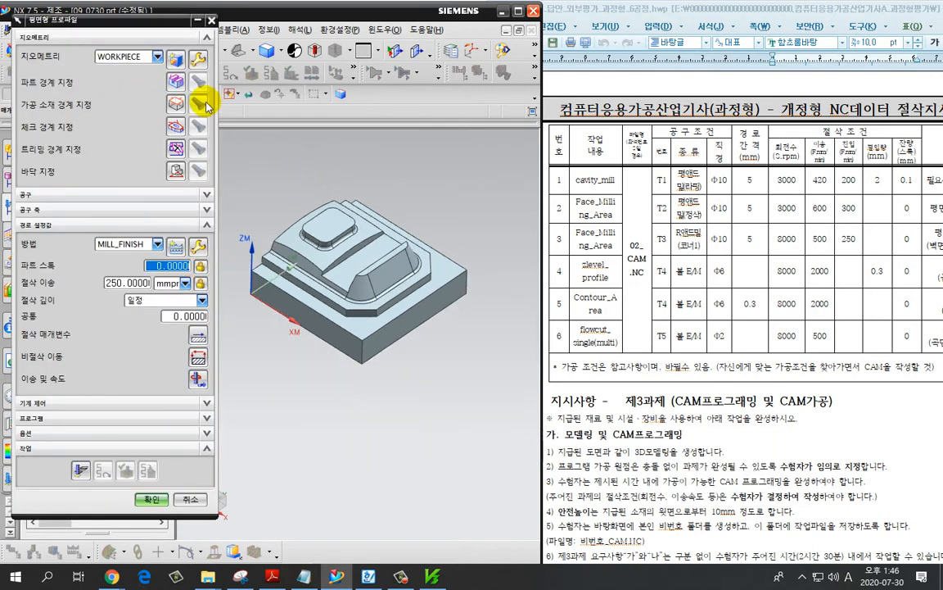
{"action": "key", "text": "ctrl+2"}
{"action": "mouse_move", "coordinate": [194, 88]}
{"action": "left_mouse_down"}
{"action": "mouse_move", "coordinate": [171, 94]}
{"action": "mouse_move", "coordinate": [183, 66]}
{"action": "mouse_move", "coordinate": [199, 103]}
{"action": "left_mouse_up"}
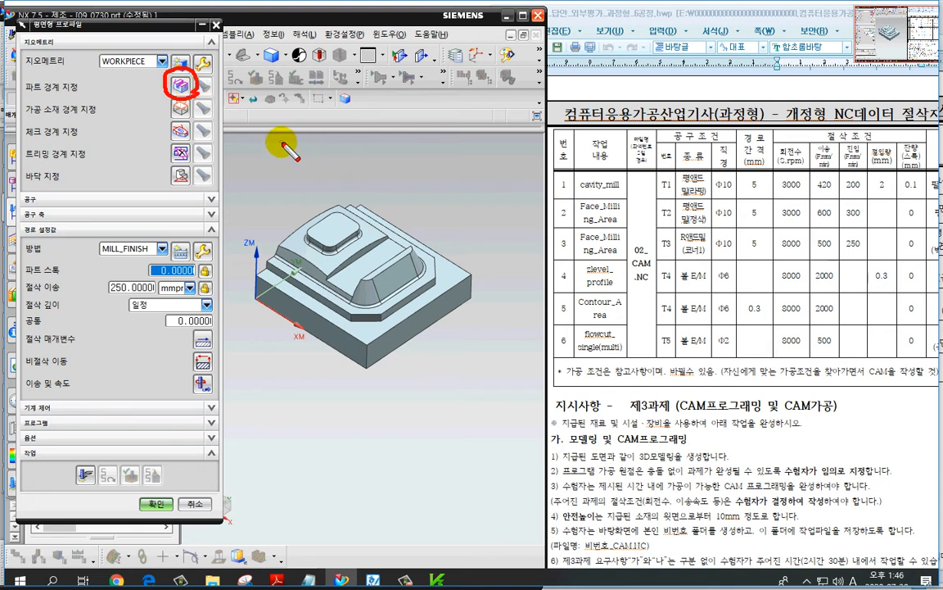
{"action": "key", "text": "Escape"}
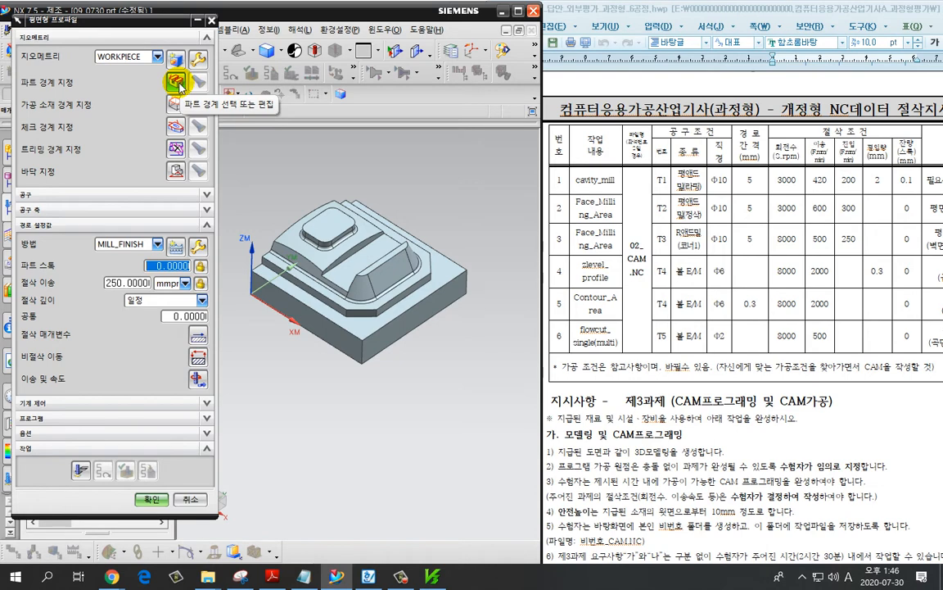
{"action": "left_click", "coordinate": [178, 83]}
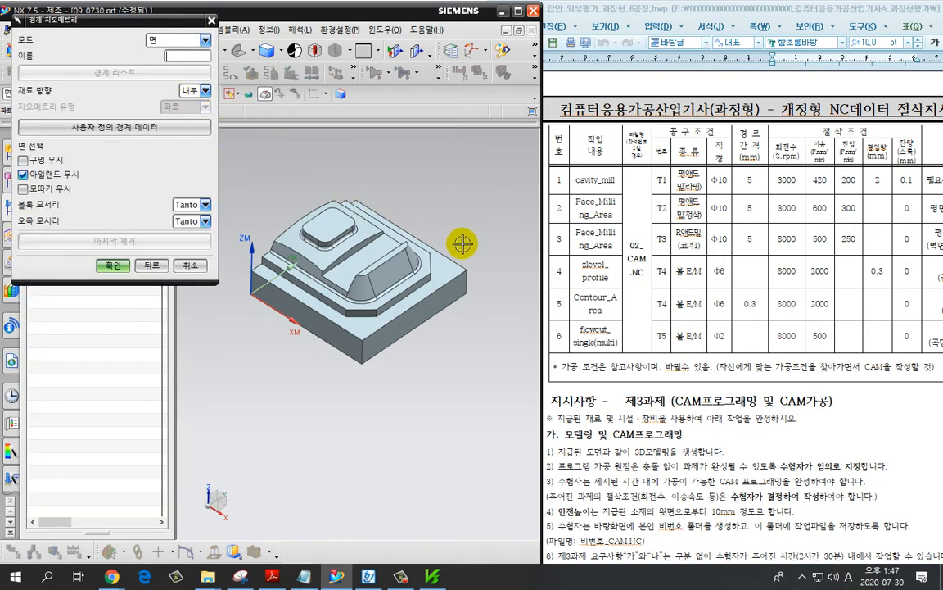
{"action": "middle_click_drag", "start_coordinate": [409, 218], "coordinate": [480, 320]}
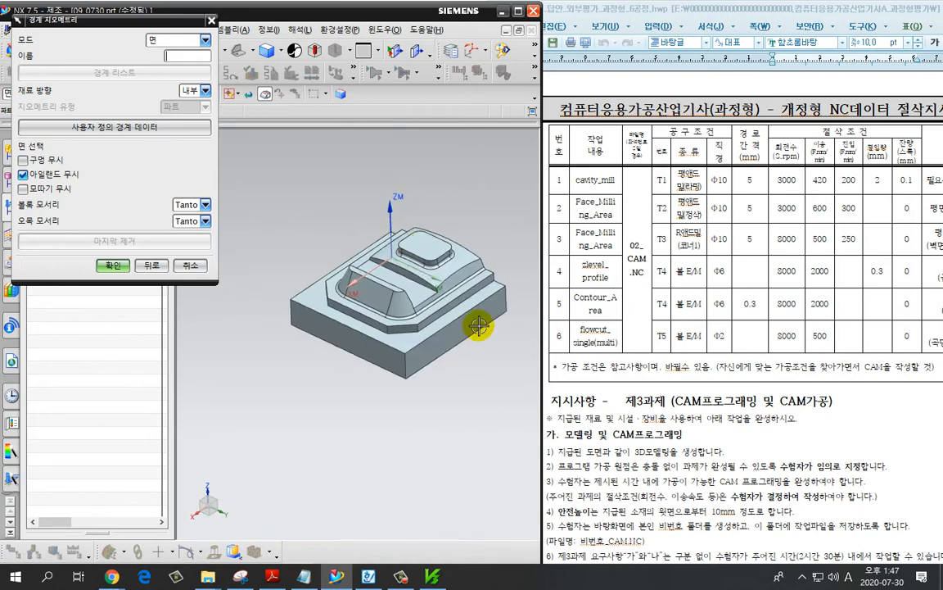
{"action": "scroll", "coordinate": [491, 331], "scroll_direction": "up", "scroll_amount": 2}
{"action": "scroll", "coordinate": [462, 338], "scroll_direction": "up", "scroll_amount": 4}
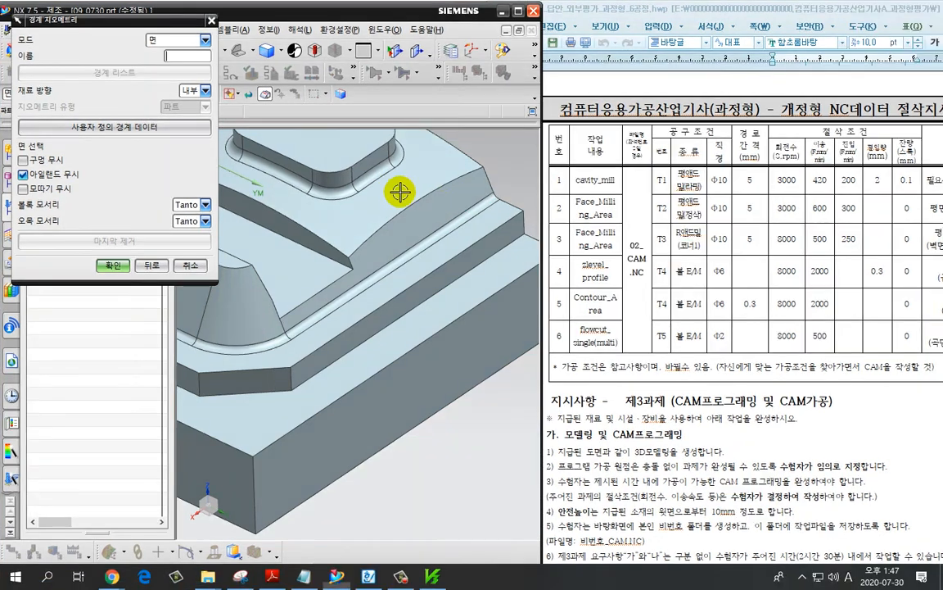
{"action": "left_click", "coordinate": [184, 39]}
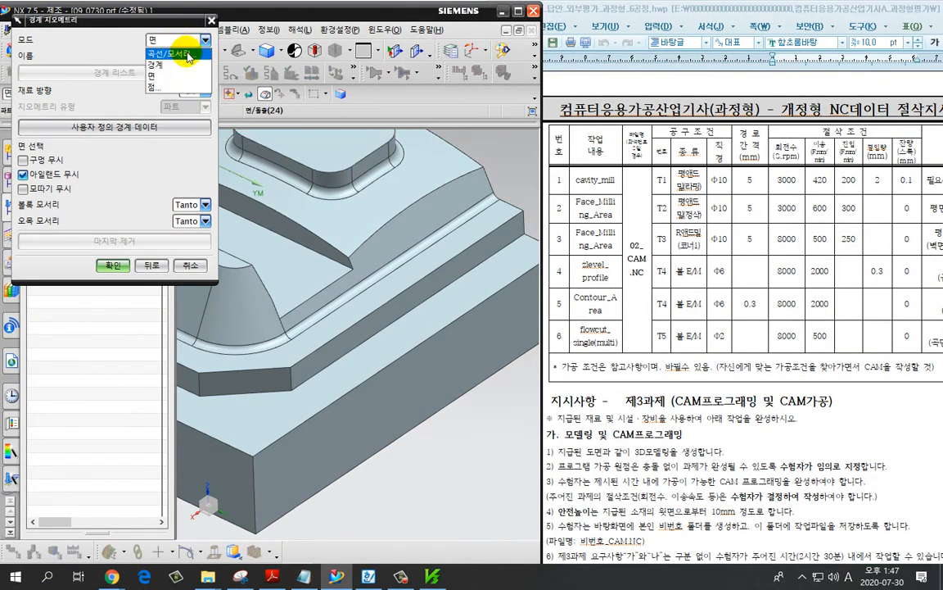
{"action": "left_click", "coordinate": [186, 52]}
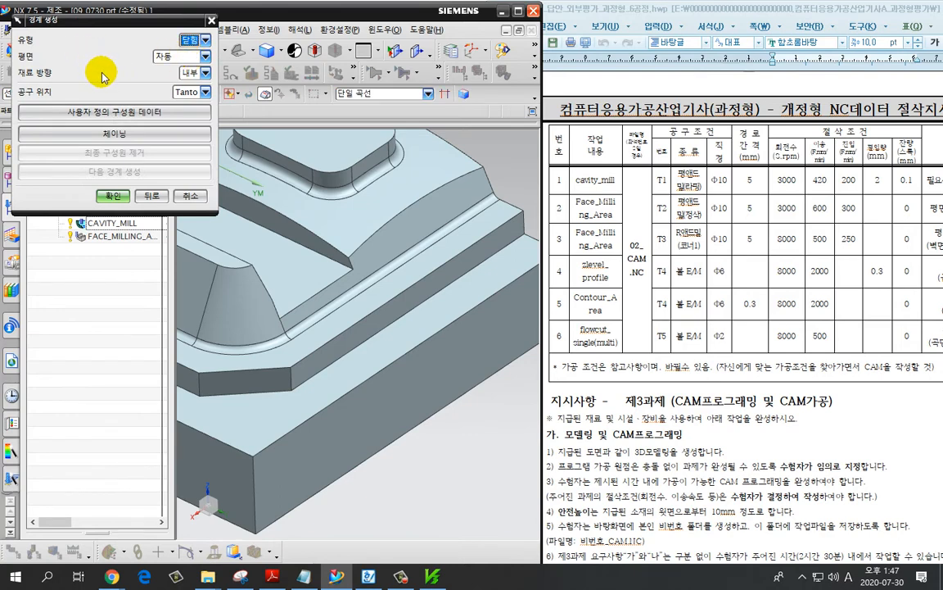
Set the part boundary type to 열림 (Open).
{"action": "scroll", "coordinate": [319, 156], "scroll_direction": "down", "scroll_amount": 2}
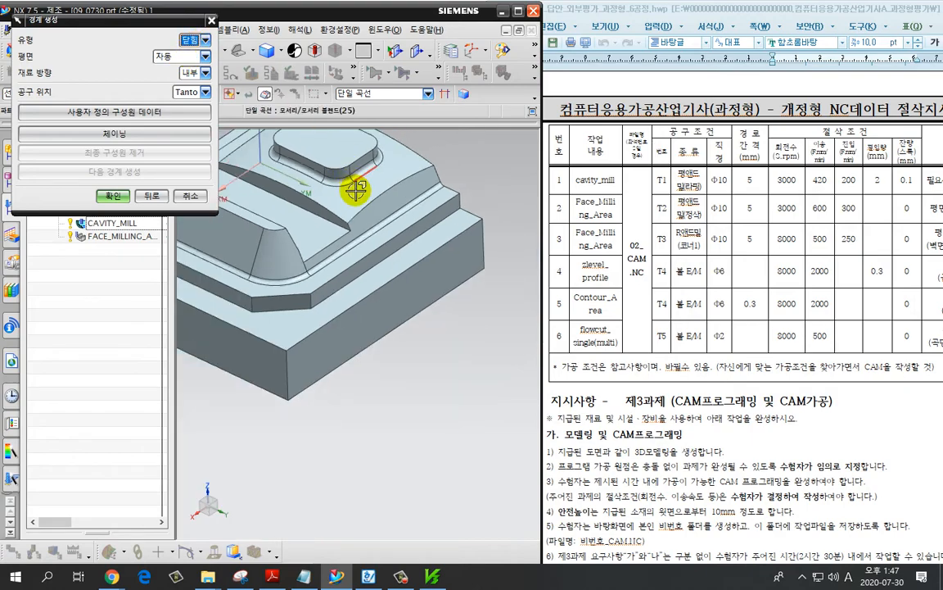
{"action": "middle_click_drag", "start_coordinate": [374, 232], "coordinate": [424, 315], "text": "shift"}
{"action": "key", "text": "ctrl+2"}
{"action": "mouse_move", "coordinate": [521, 287]}
{"action": "left_mouse_down"}
{"action": "mouse_move", "coordinate": [449, 268]}
{"action": "mouse_move", "coordinate": [268, 340]}
{"action": "mouse_move", "coordinate": [210, 238]}
{"action": "mouse_move", "coordinate": [331, 158]}
{"action": "mouse_move", "coordinate": [252, 118]}
{"action": "left_mouse_up"}
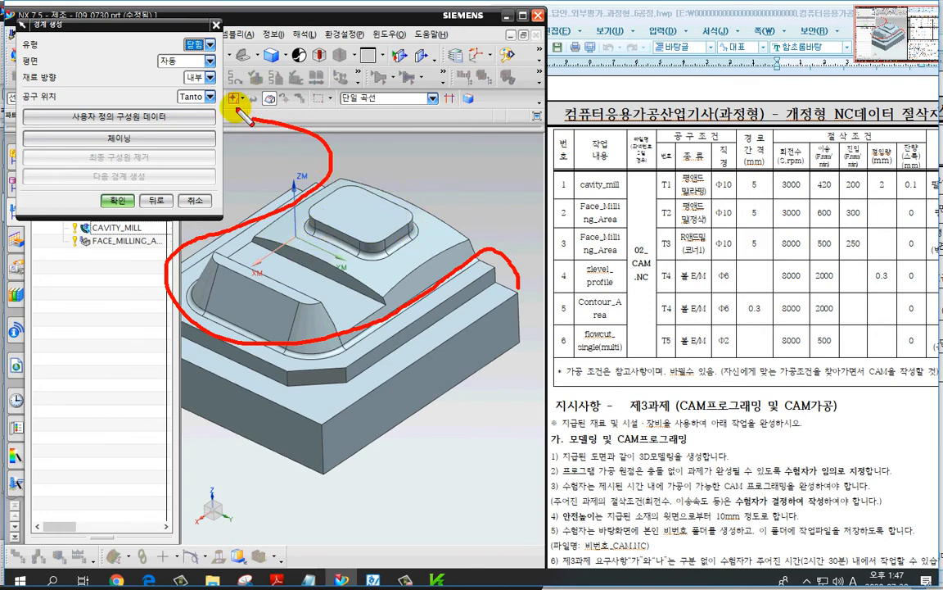
{"action": "key", "text": "Escape"}
{"action": "left_click", "coordinate": [211, 44]}
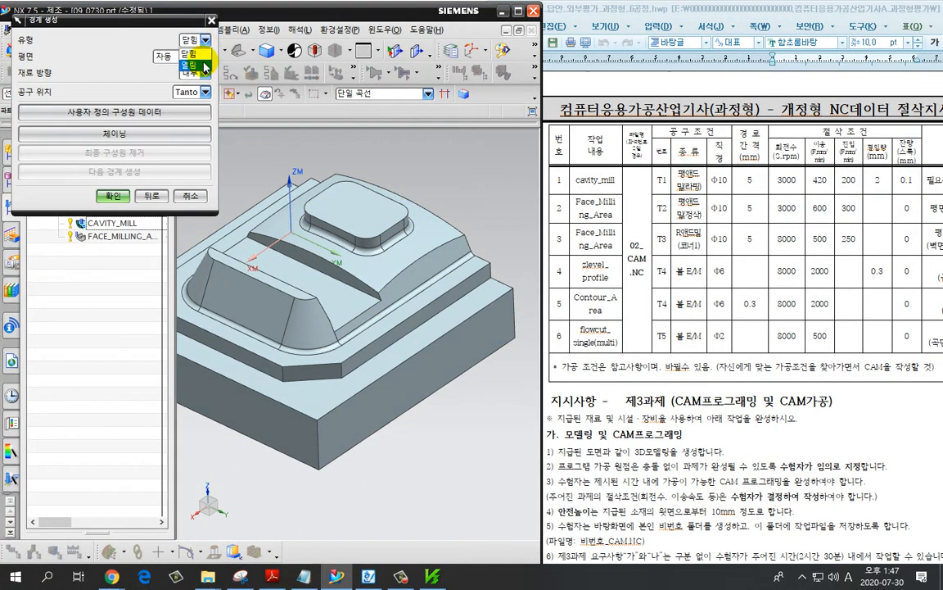
{"action": "left_click", "coordinate": [203, 65]}
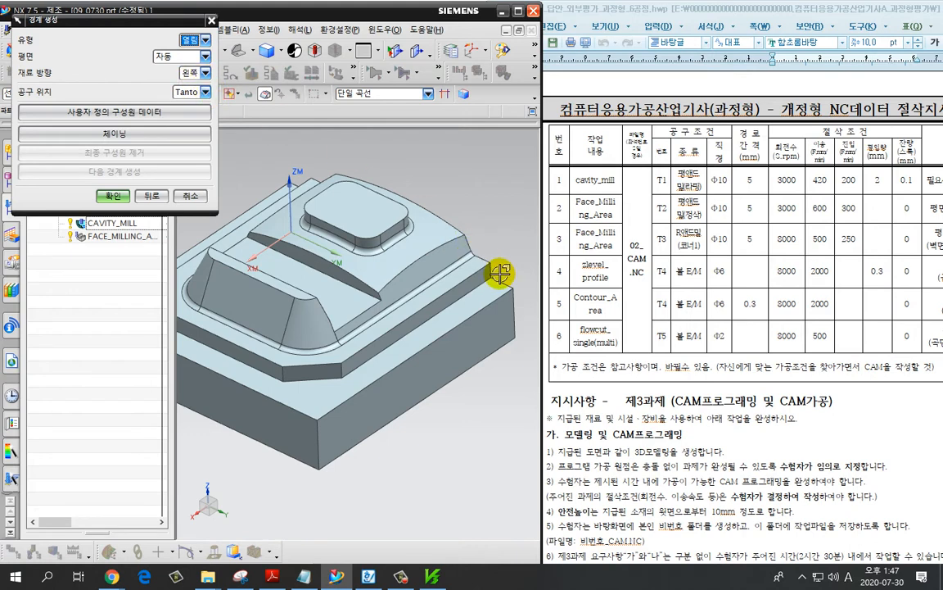
Set the open boundary's material side to 오른쪽 (Right).
{"action": "key", "text": "ctrl+2"}
{"action": "mouse_move", "coordinate": [523, 279]}
{"action": "left_mouse_down"}
{"action": "mouse_move", "coordinate": [517, 262]}
{"action": "mouse_move", "coordinate": [471, 256]}
{"action": "mouse_move", "coordinate": [443, 275]}
{"action": "left_mouse_up"}
{"action": "mouse_move", "coordinate": [399, 253]}
{"action": "left_mouse_down"}
{"action": "mouse_move", "coordinate": [401, 227]}
{"action": "mouse_move", "coordinate": [390, 241]}
{"action": "mouse_move", "coordinate": [416, 255]}
{"action": "left_mouse_up"}
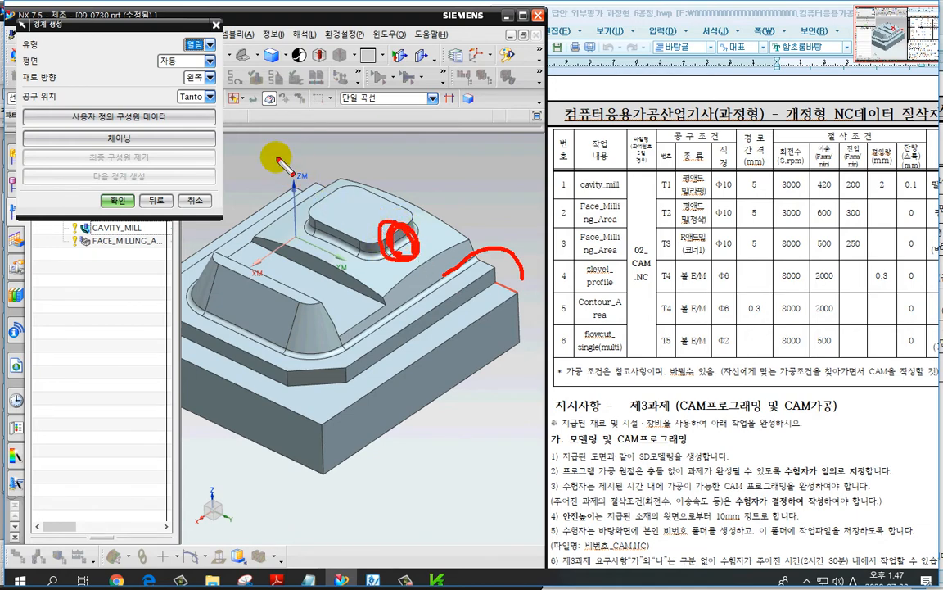
{"action": "key", "text": "Escape"}
{"action": "left_click", "coordinate": [206, 73]}
{"action": "left_click", "coordinate": [187, 91]}
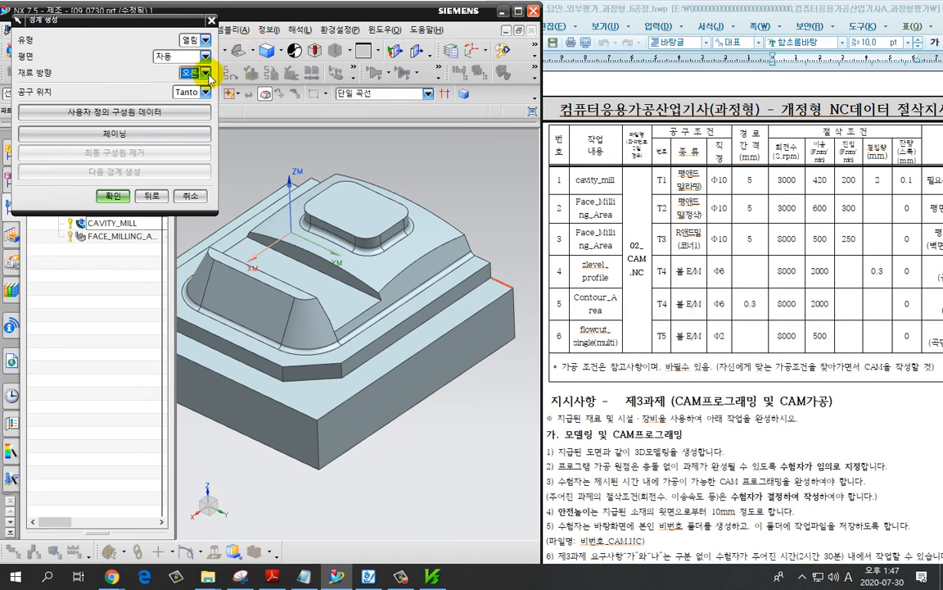
{"action": "key", "text": "ctrl+2"}
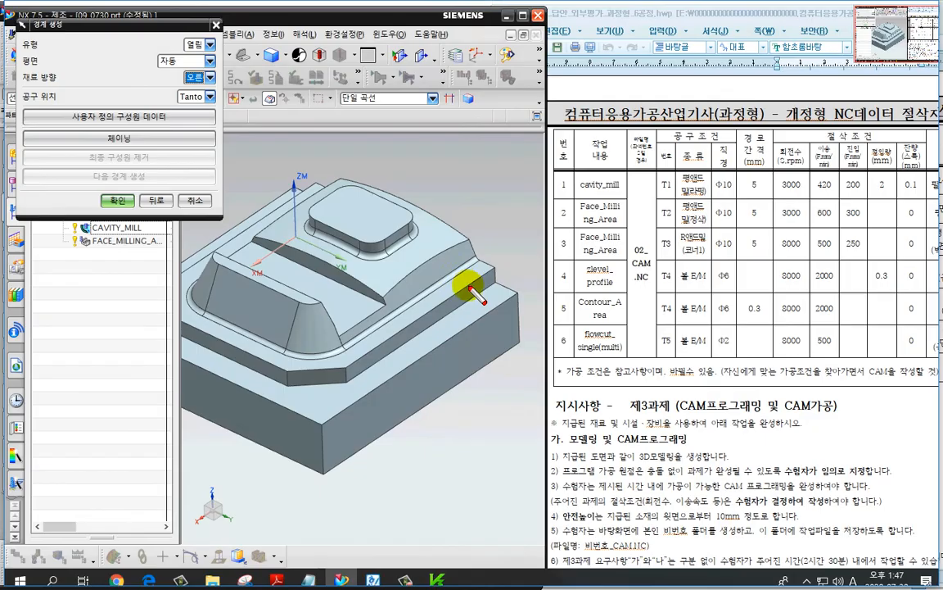
{"action": "mouse_move", "coordinate": [468, 286]}
{"action": "left_mouse_down"}
{"action": "mouse_move", "coordinate": [465, 269]}
{"action": "mouse_move", "coordinate": [476, 290]}
{"action": "left_mouse_up"}
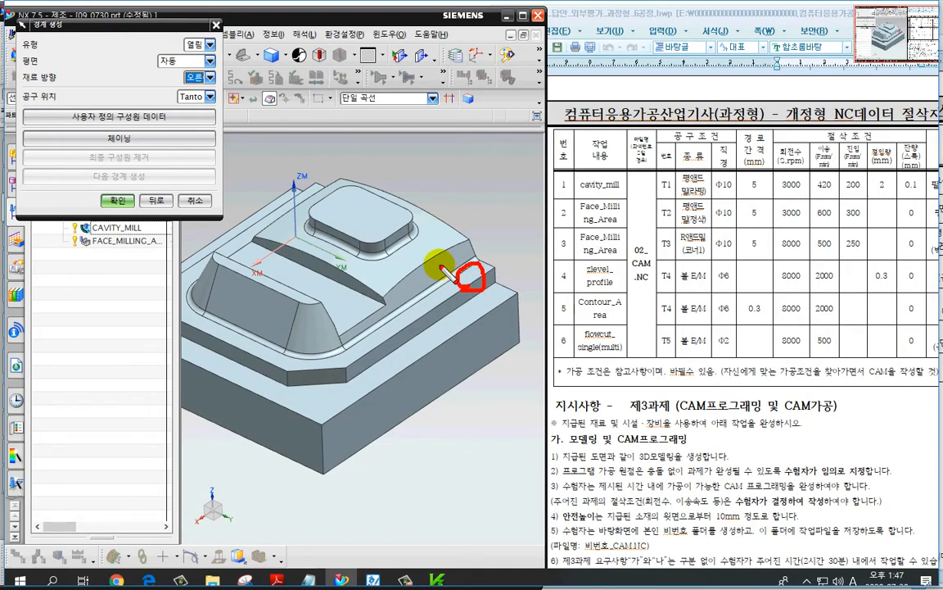
{"action": "key", "text": "Escape"}
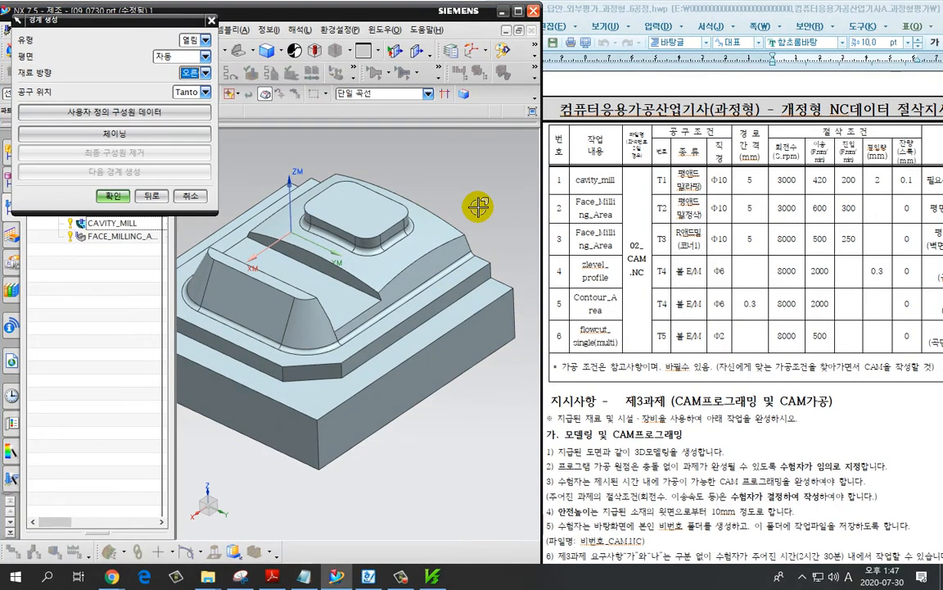
{"action": "scroll", "coordinate": [457, 283], "scroll_direction": "up", "scroll_amount": 1}
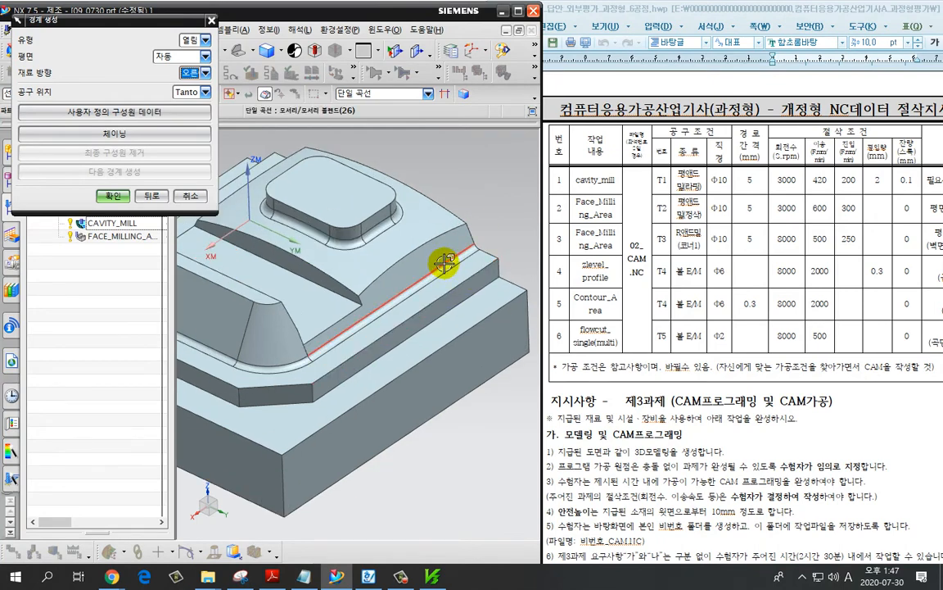
{"action": "scroll", "coordinate": [446, 264], "scroll_direction": "up", "scroll_amount": 1}
{"action": "key", "text": "ctrl+2"}
{"action": "mouse_move", "coordinate": [473, 267]}
{"action": "left_mouse_down"}
{"action": "mouse_move", "coordinate": [454, 279]}
{"action": "mouse_move", "coordinate": [437, 273]}
{"action": "mouse_move", "coordinate": [455, 279]}
{"action": "mouse_move", "coordinate": [467, 253]}
{"action": "left_mouse_up"}
{"action": "key", "text": "Escape"}
{"action": "key", "text": "ctrl+2"}
{"action": "key", "text": "Escape"}
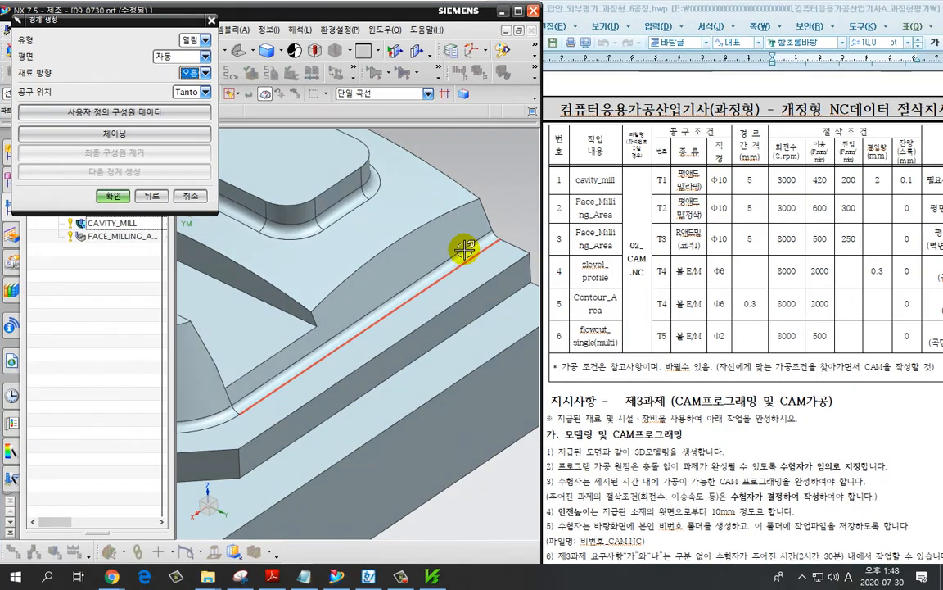
Define the open part boundary from the connected edges along the base fillet, running from one long side around the rounded end to the other.
{"action": "left_click", "coordinate": [421, 280]}
{"action": "scroll", "coordinate": [332, 340], "scroll_direction": "down", "scroll_amount": 2}
{"action": "middle_click_drag", "start_coordinate": [322, 352], "coordinate": [400, 330], "text": "shift"}
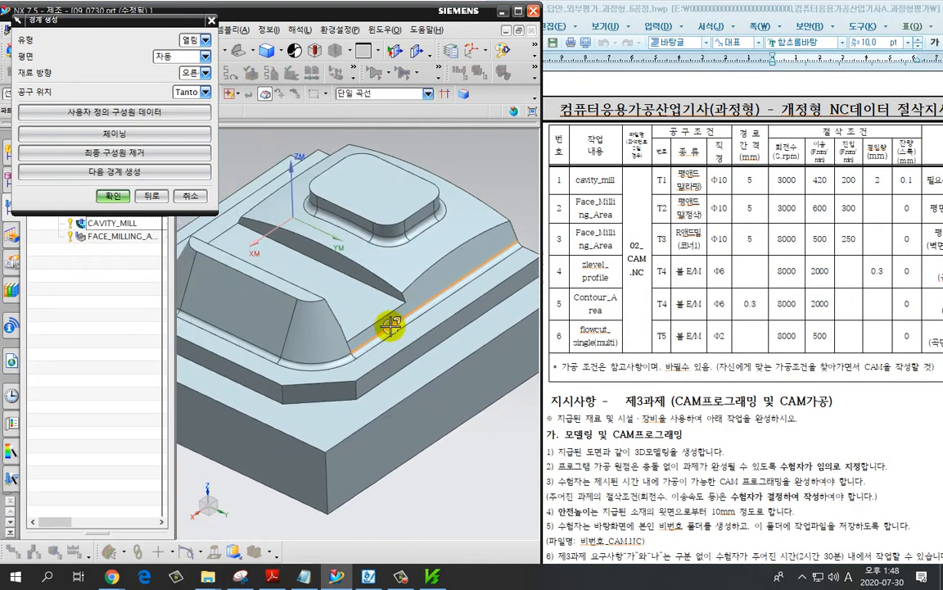
{"action": "left_click", "coordinate": [292, 359]}
{"action": "mouse_move", "coordinate": [233, 327]}
{"action": "middle_mouse_down"}
{"action": "mouse_move", "coordinate": [259, 312]}
{"action": "mouse_move", "coordinate": [232, 311]}
{"action": "middle_mouse_up"}
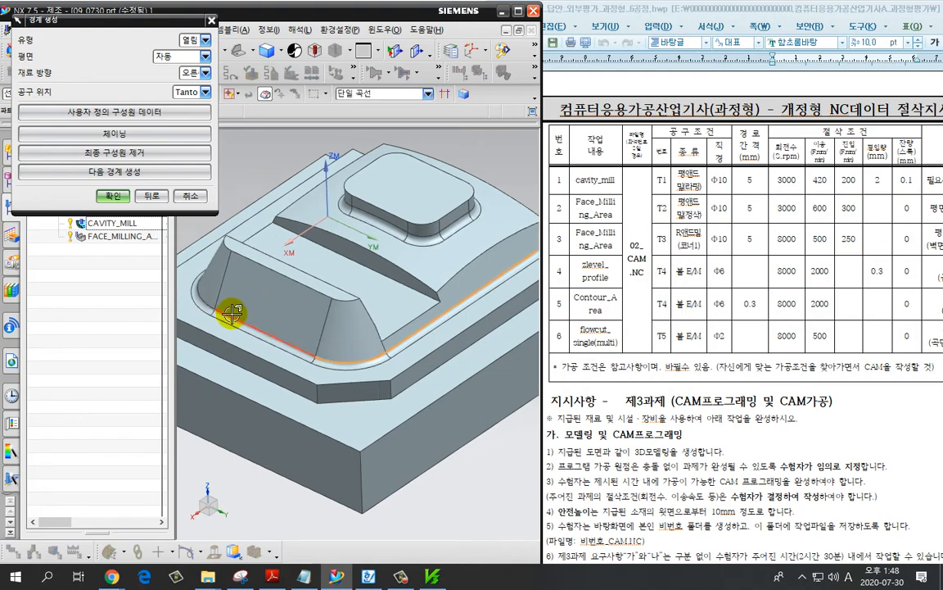
{"action": "left_click", "coordinate": [201, 282]}
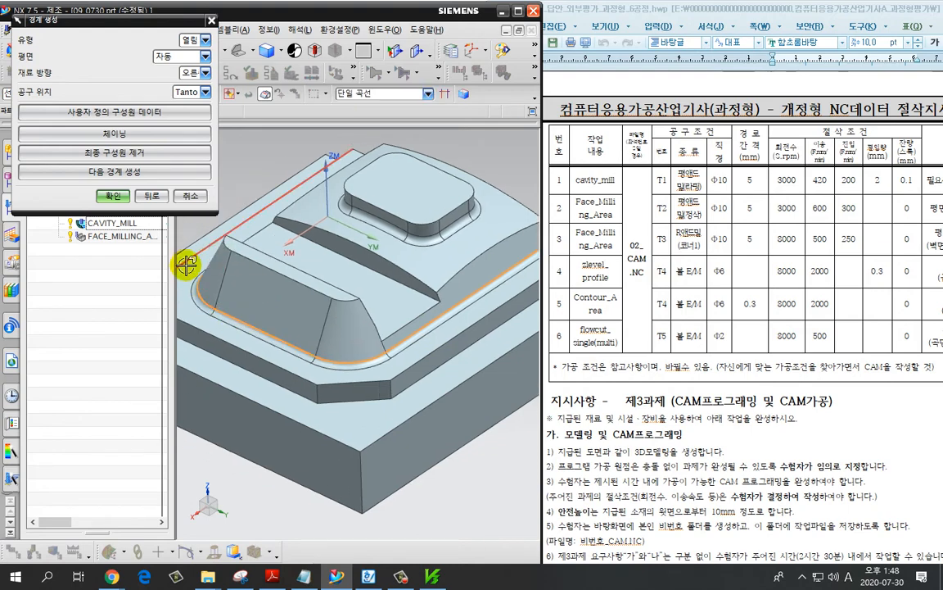
{"action": "middle_click_drag", "start_coordinate": [185, 262], "coordinate": [253, 274]}
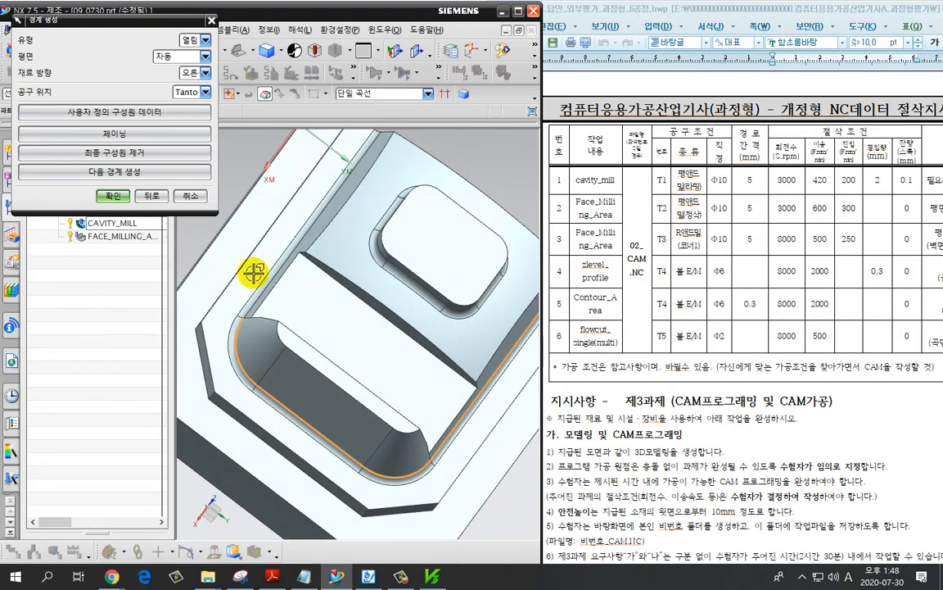
{"action": "left_click", "coordinate": [293, 250]}
{"action": "scroll", "coordinate": [294, 251], "scroll_direction": "down", "scroll_amount": 3}
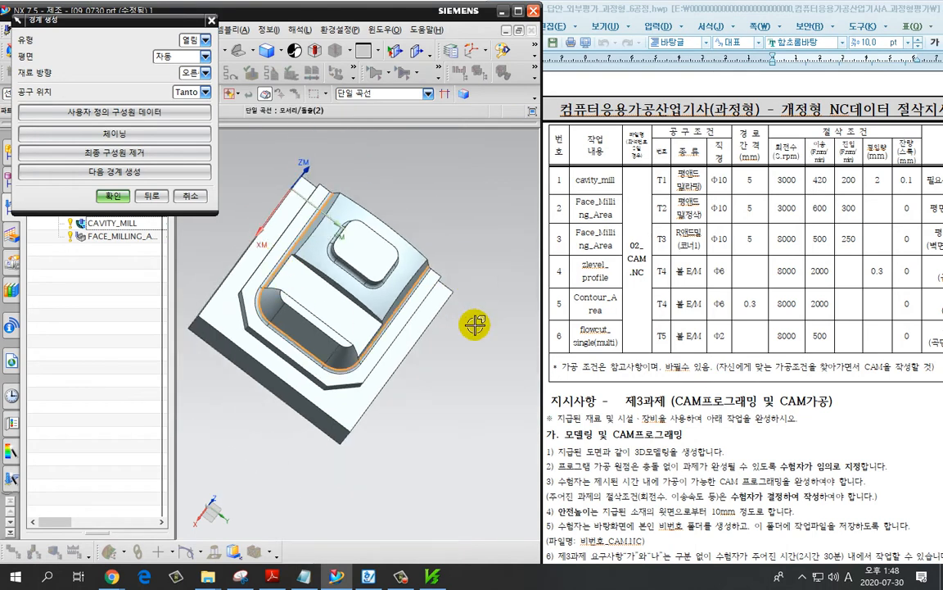
{"action": "middle_click_drag", "start_coordinate": [476, 343], "coordinate": [449, 320]}
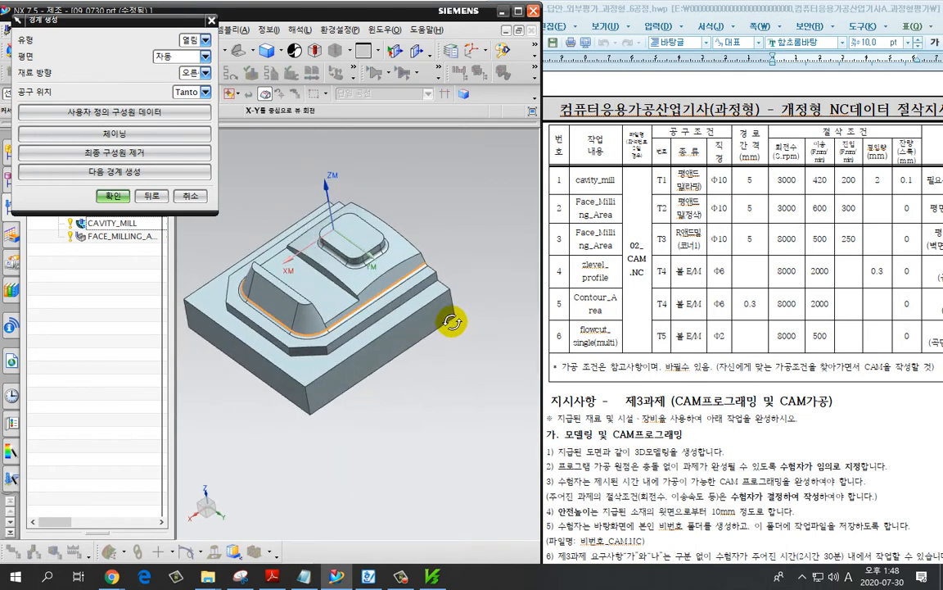
{"action": "left_click", "coordinate": [109, 197]}
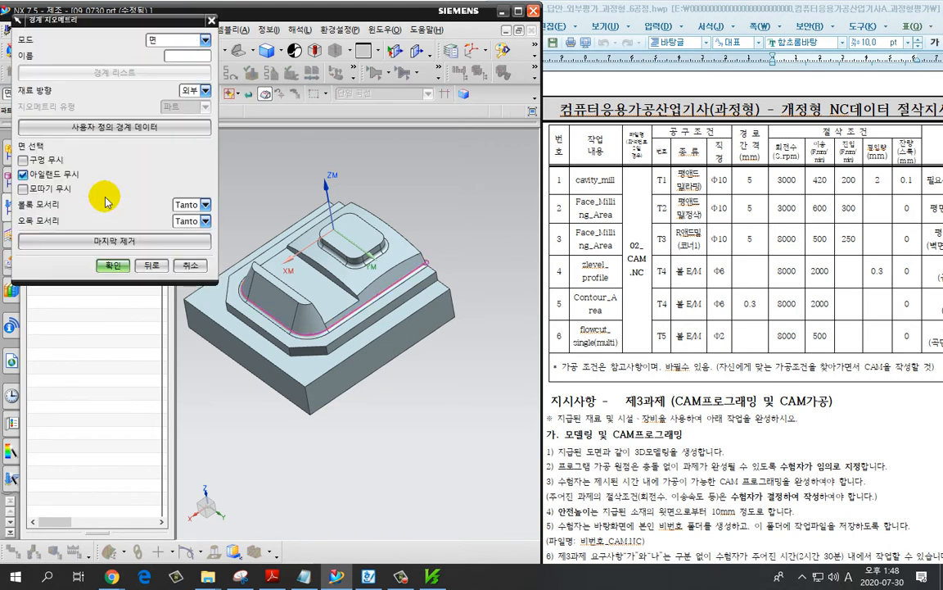
{"action": "left_click", "coordinate": [112, 264]}
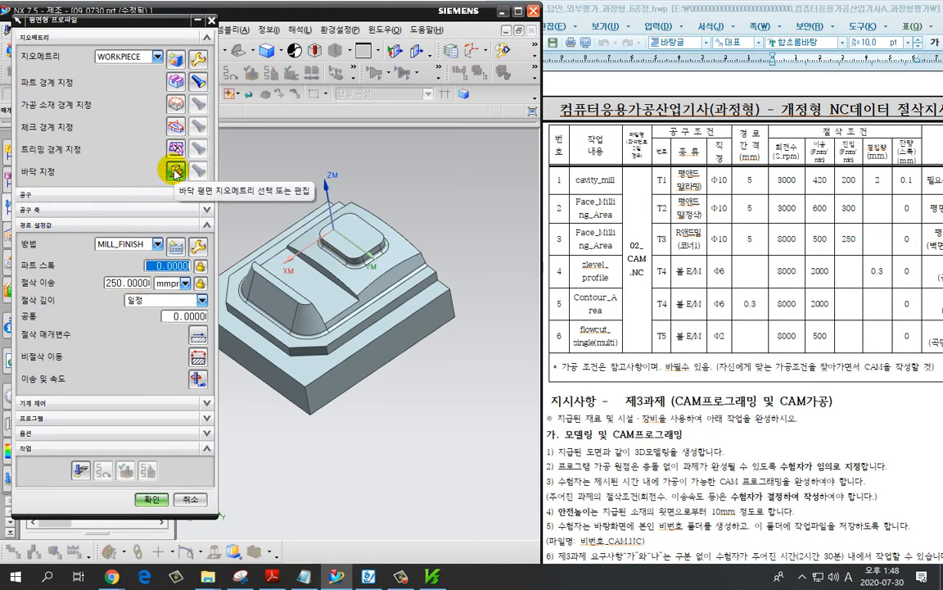
Set the floor plane on the flat ledge face beside the base fillet with a 0 mm offset, and generate the planar profile toolpath.
{"action": "left_click", "coordinate": [174, 170]}
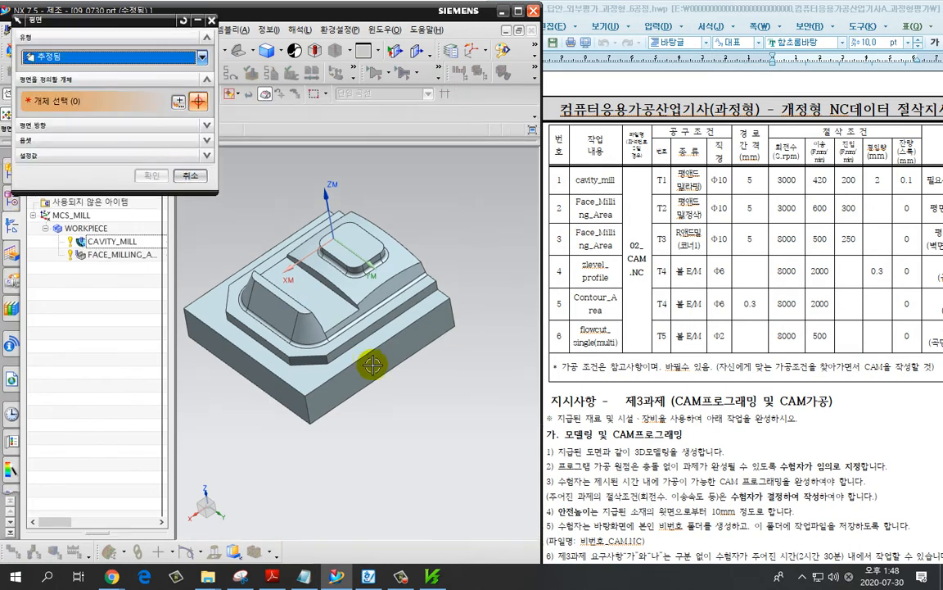
{"action": "scroll", "coordinate": [385, 356], "scroll_direction": "up", "scroll_amount": 3}
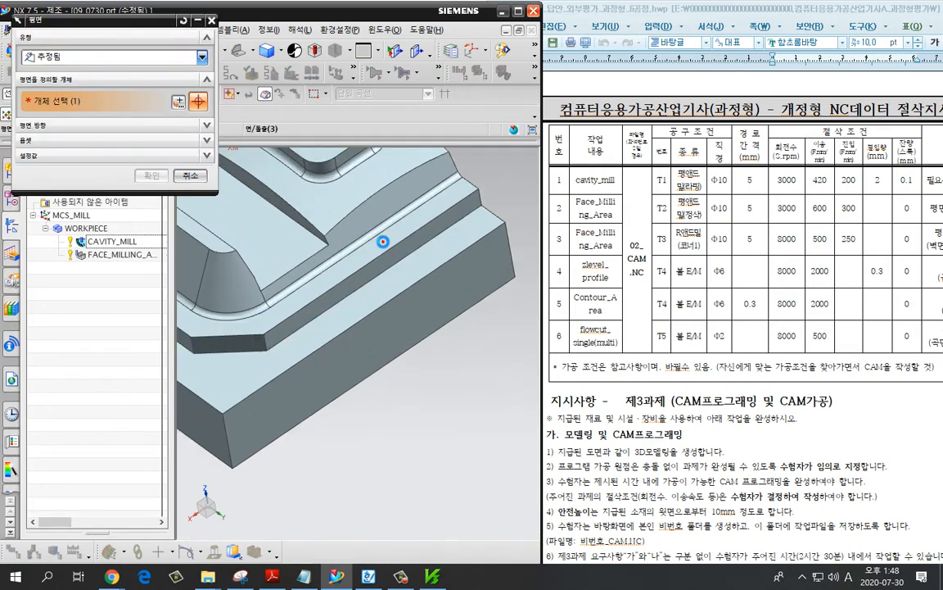
{"action": "left_click", "coordinate": [383, 243]}
{"action": "type", "text": "0"}
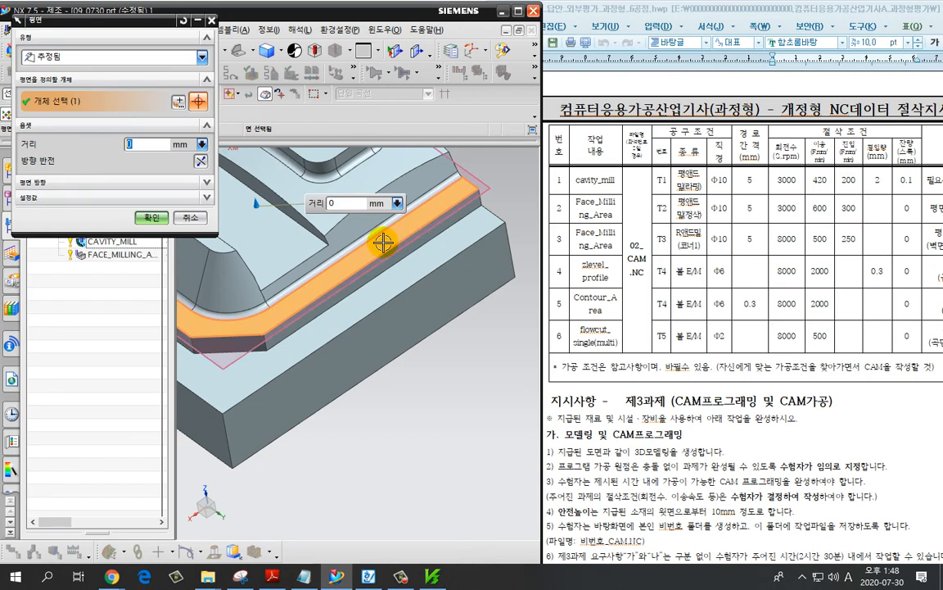
{"action": "scroll", "coordinate": [447, 385], "scroll_direction": "down", "scroll_amount": 3}
{"action": "middle_click_drag", "start_coordinate": [434, 412], "coordinate": [473, 401]}
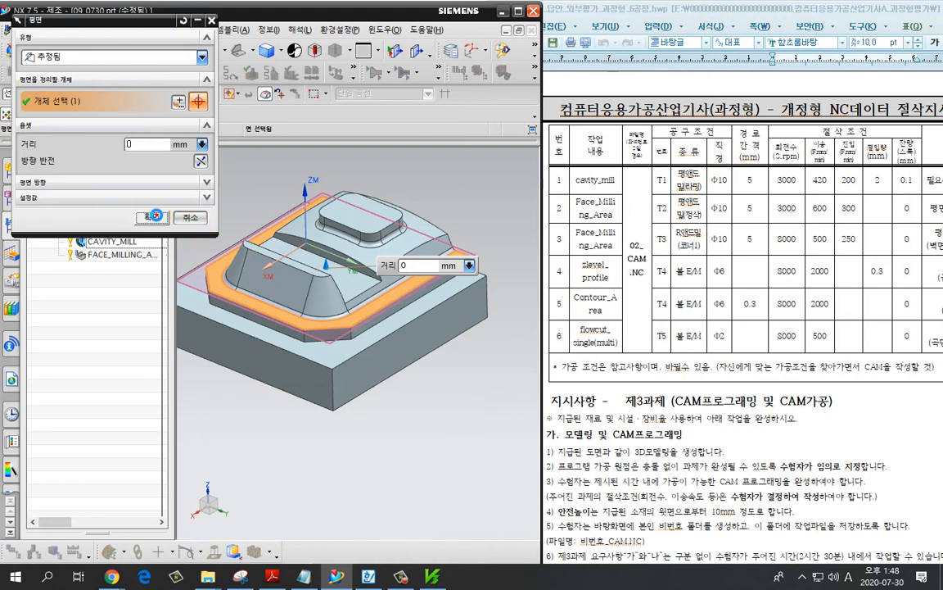
{"action": "left_click", "coordinate": [152, 217]}
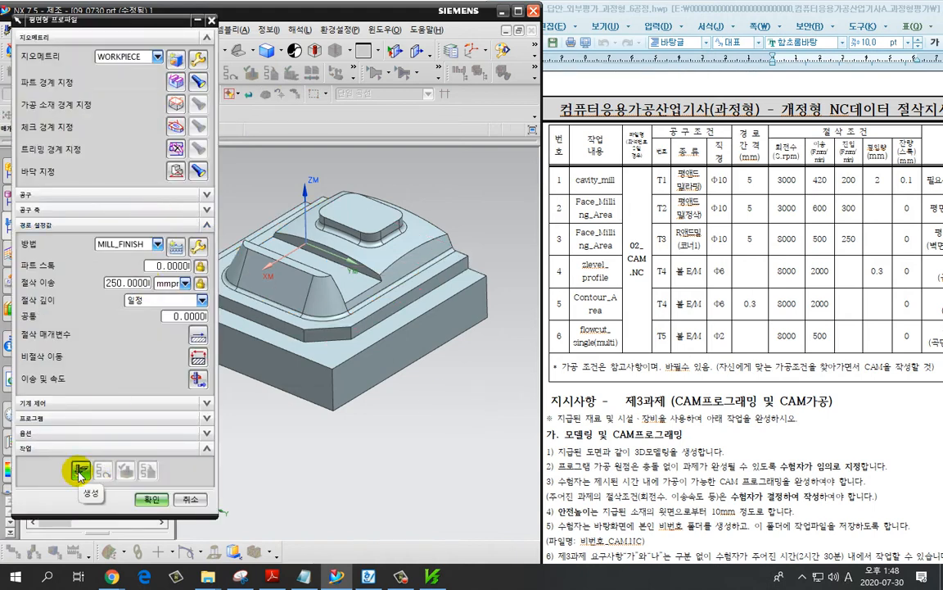
{"action": "left_click", "coordinate": [81, 471]}
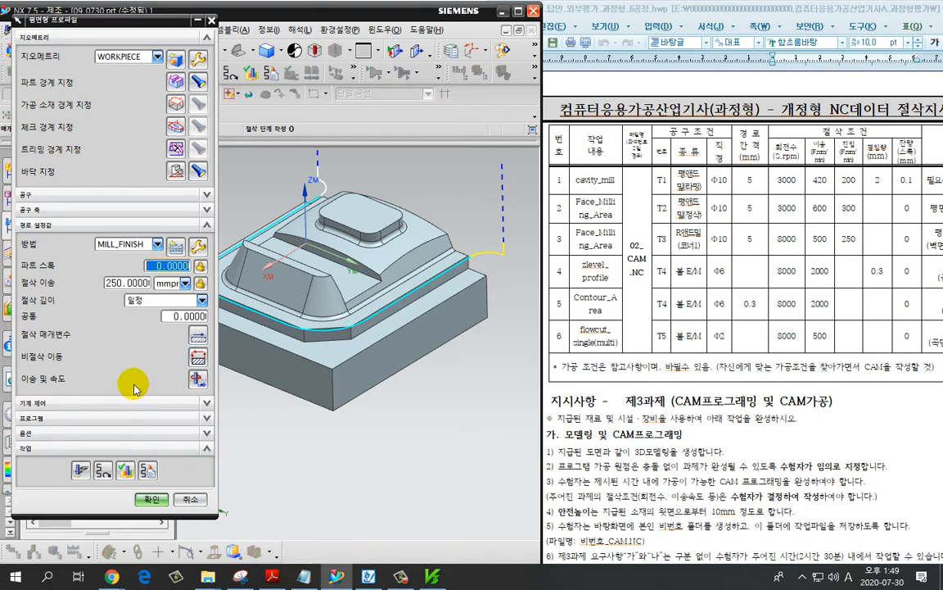
Set the planar profile's spindle speed to 8000 rpm and its cutting feed rate to 500 mmpm.
{"action": "middle_click", "coordinate": [174, 342]}
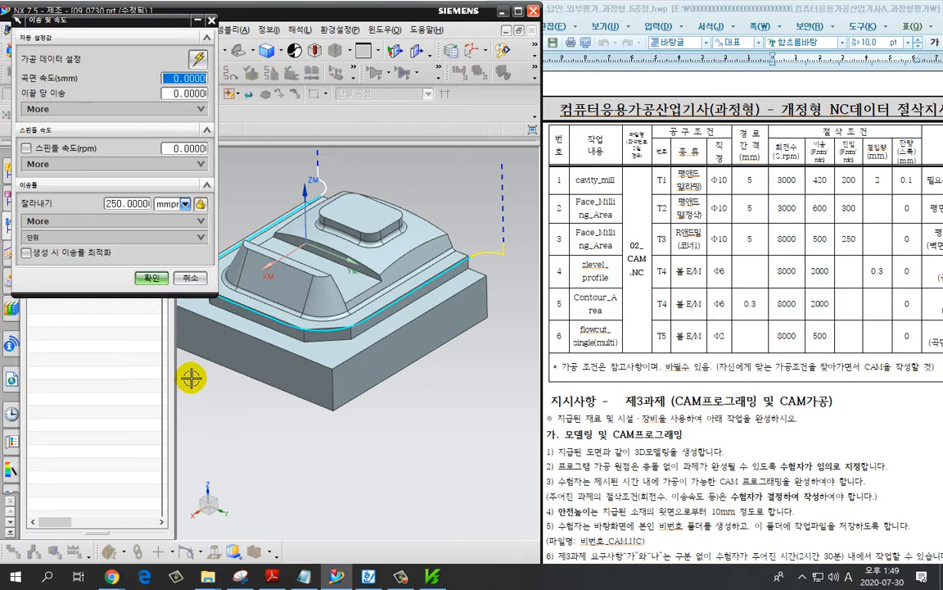
{"action": "left_click", "coordinate": [26, 148]}
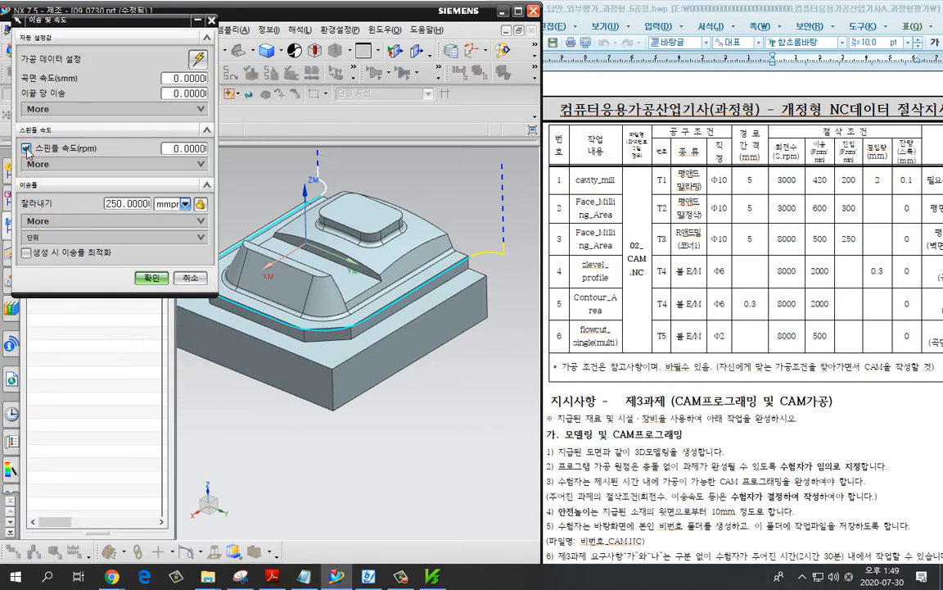
{"action": "double_click", "coordinate": [173, 149]}
{"action": "type", "text": "8"}
{"action": "left_click", "coordinate": [123, 203]}
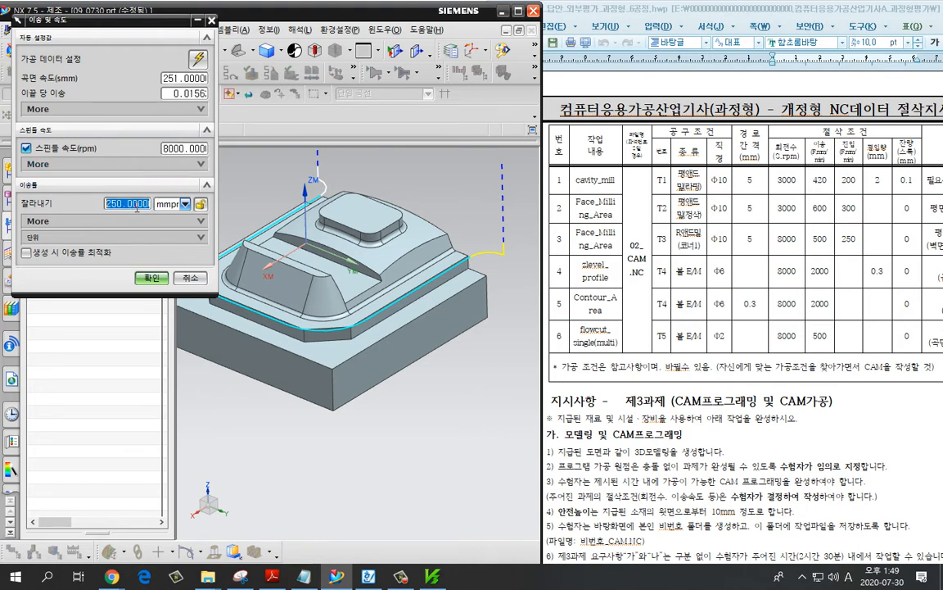
{"action": "double_click", "coordinate": [123, 203]}
{"action": "type", "text": "500"}
{"action": "key", "text": "Return"}
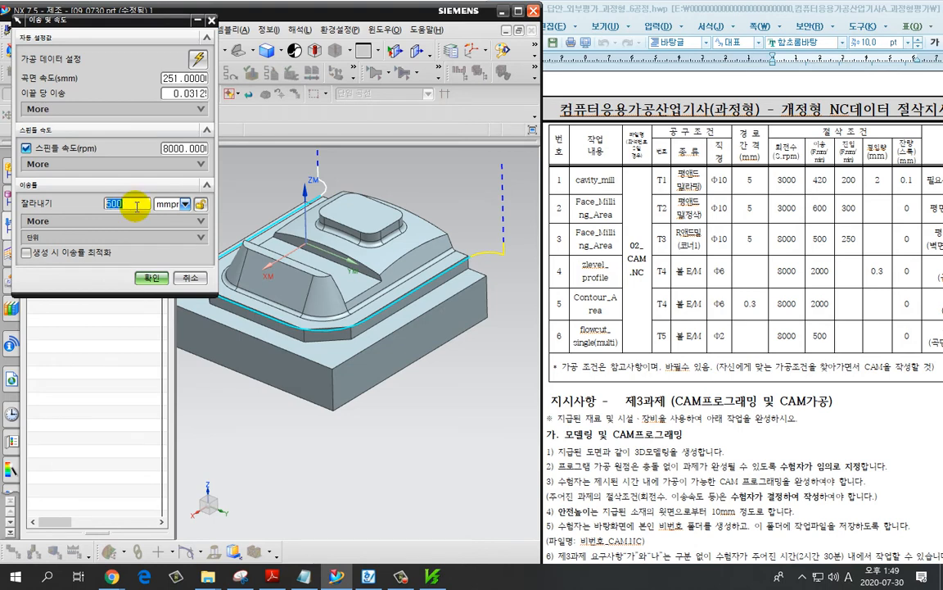
Set the planar profile's engage (진입) feed rate to 250 mmpm and accept the feeds and speeds.
{"action": "left_click", "coordinate": [134, 221]}
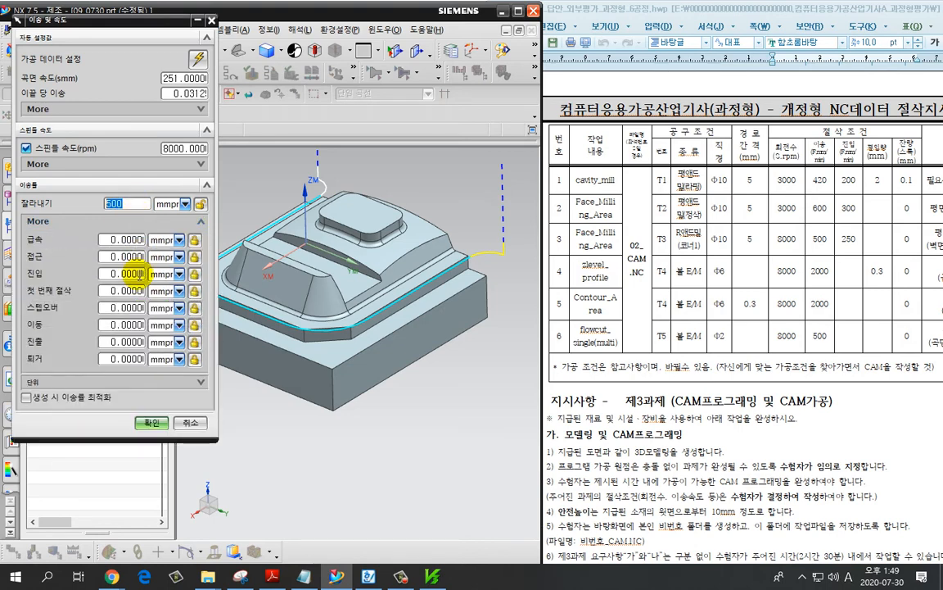
{"action": "double_click", "coordinate": [123, 274]}
{"action": "type", "text": "250"}
{"action": "key", "text": "Return"}
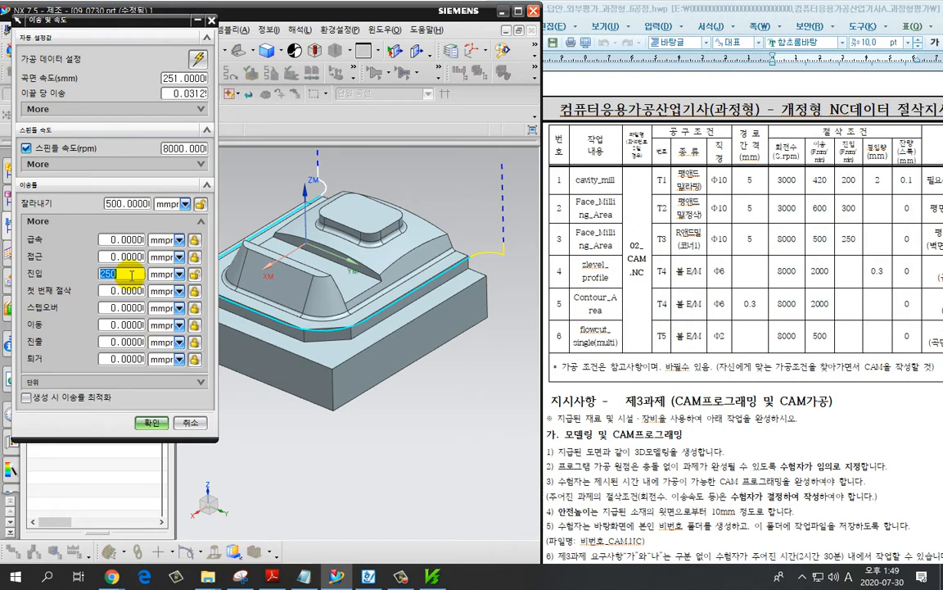
{"action": "left_click", "coordinate": [151, 423]}
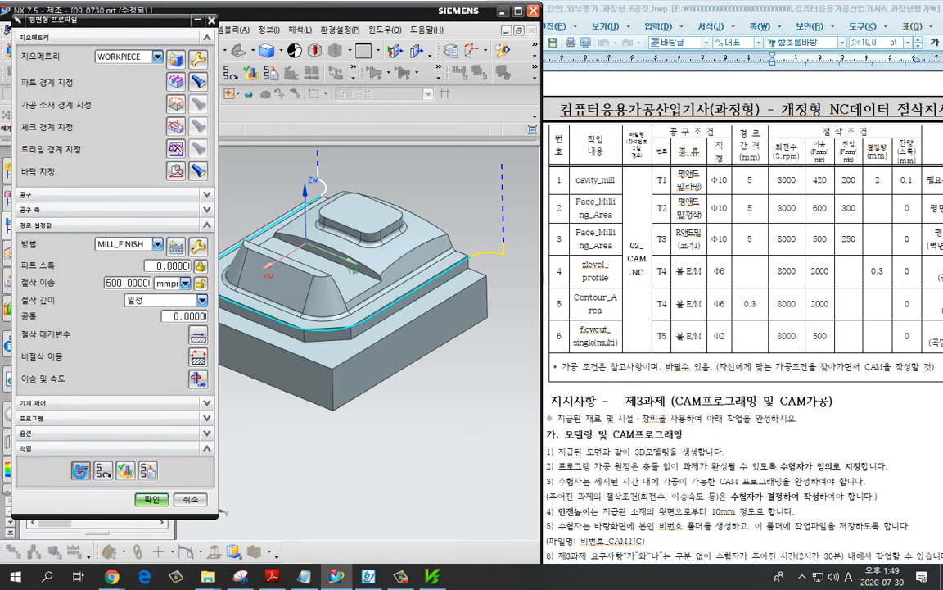
Regenerate the planar profile toolpath, simulate it in 2D dynamic (2D 동적) mode at animation speed 5, and accept the operation.
{"action": "left_click", "coordinate": [81, 469]}
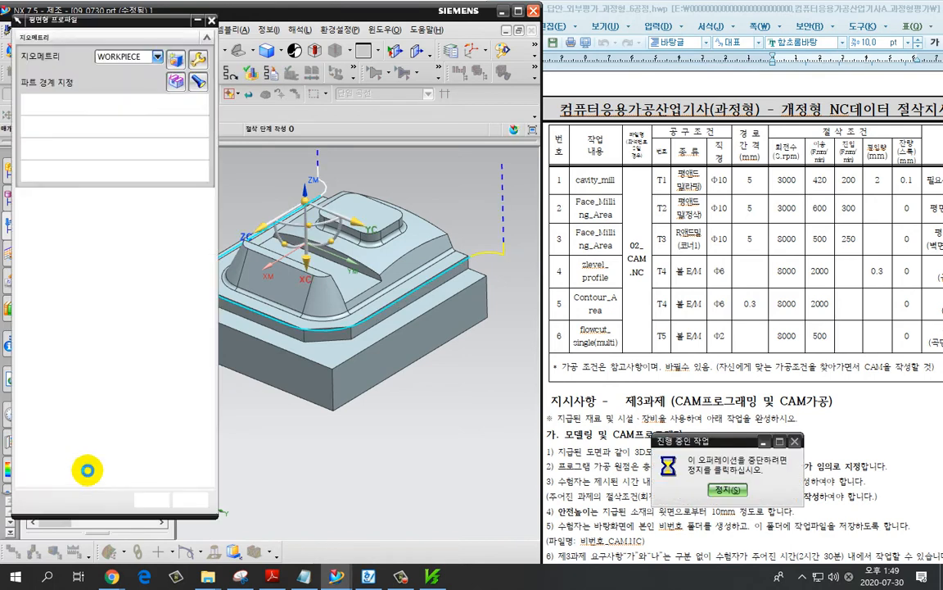
{"action": "left_click", "coordinate": [127, 471]}
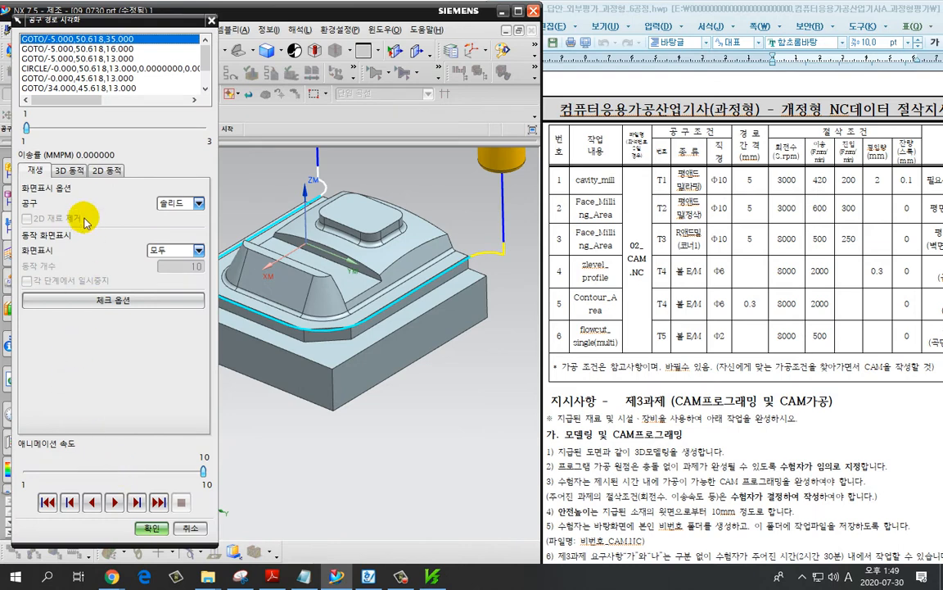
{"action": "left_click", "coordinate": [95, 174]}
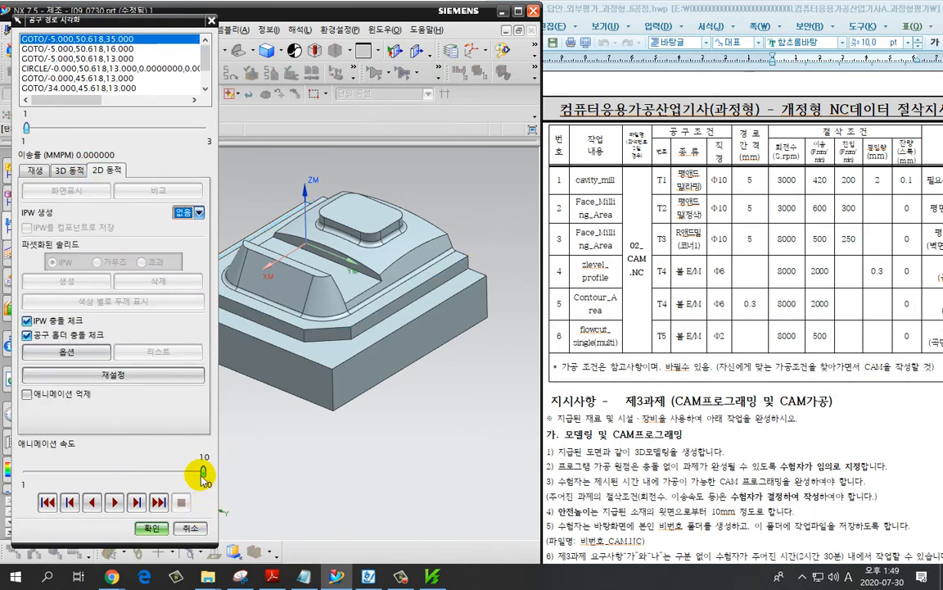
{"action": "left_click_drag", "start_coordinate": [203, 471], "coordinate": [105, 472]}
{"action": "left_click", "coordinate": [113, 507]}
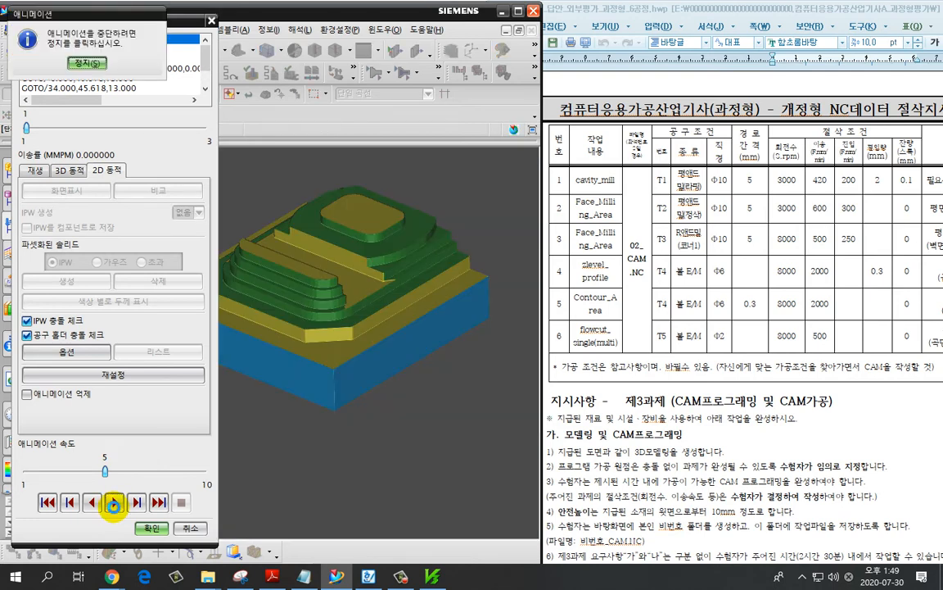
{"action": "left_click", "coordinate": [147, 528]}
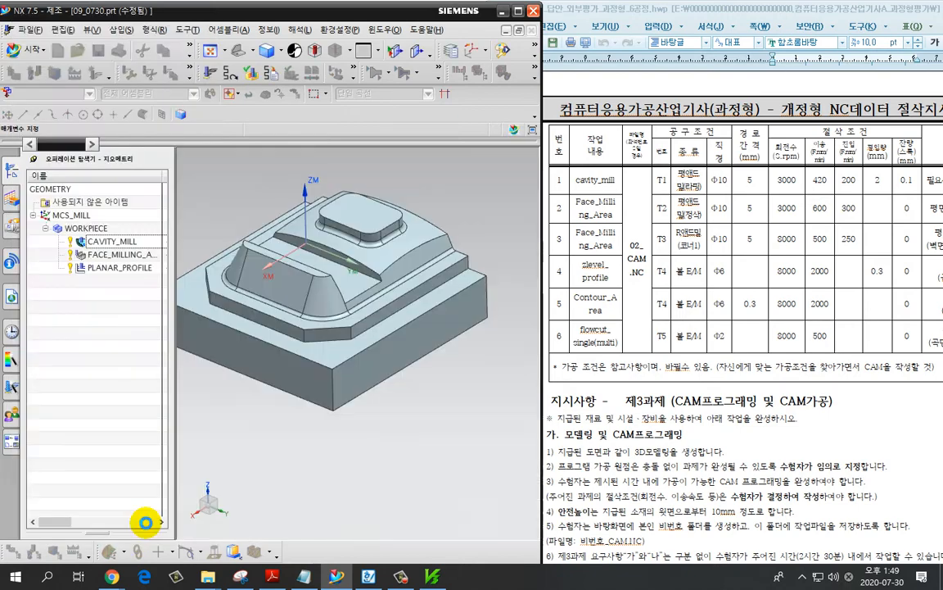
{"action": "left_click", "coordinate": [152, 440]}
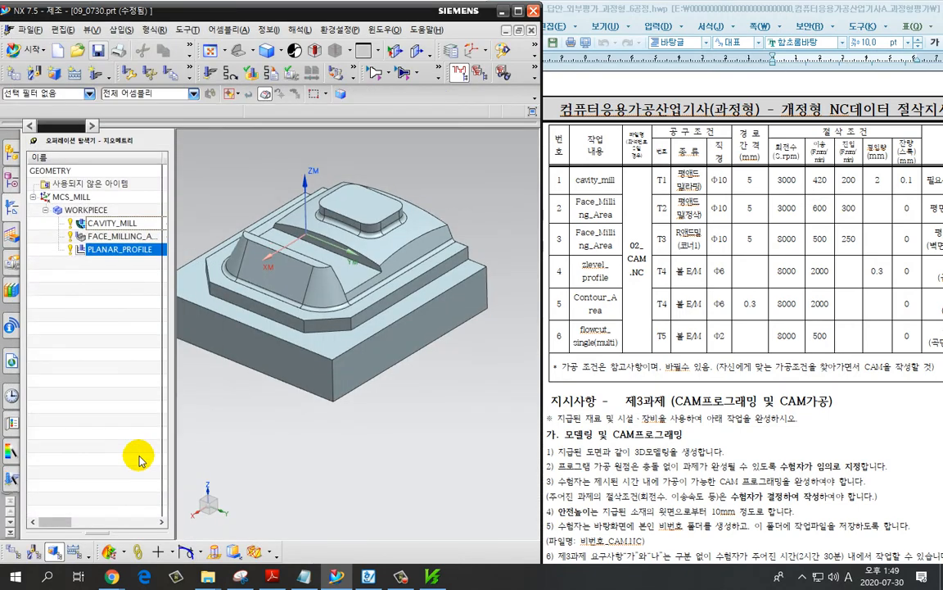
Display the PLANAR_PROFILE toolpath on the model and inspect its run along the base fillet.
{"action": "left_click", "coordinate": [90, 303]}
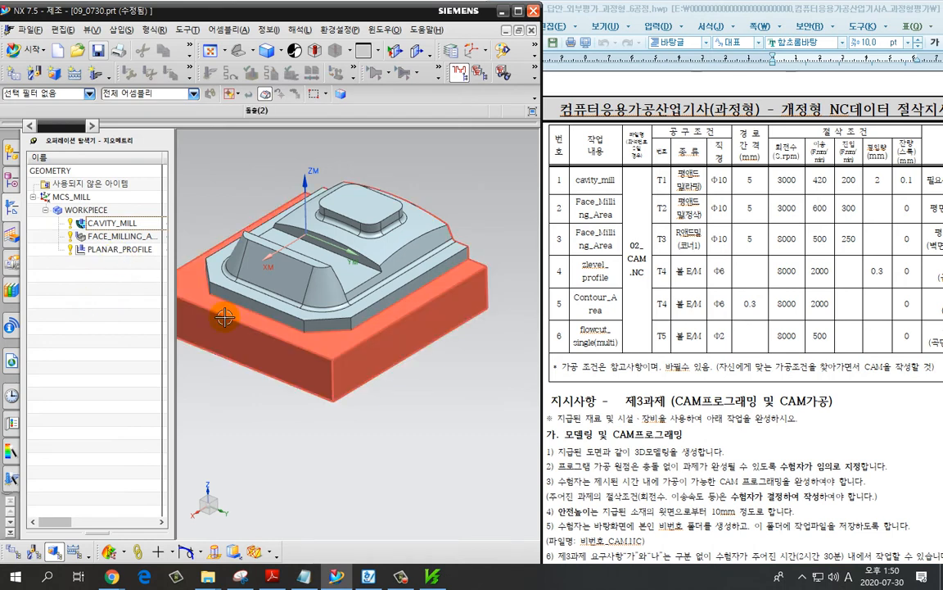
{"action": "left_click", "coordinate": [142, 253]}
{"action": "scroll", "coordinate": [377, 445], "scroll_direction": "down", "scroll_amount": 1}
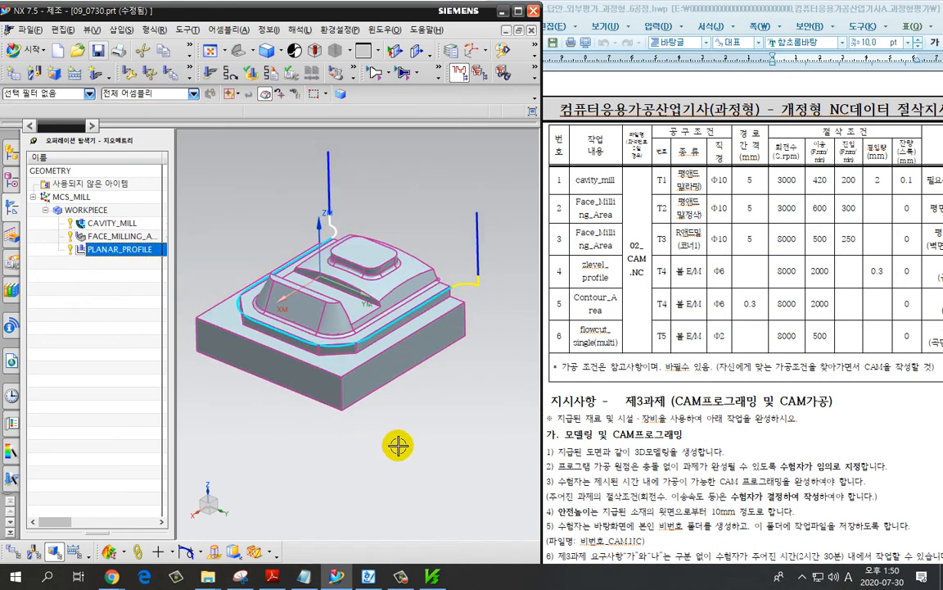
{"action": "middle_click_drag", "start_coordinate": [379, 447], "coordinate": [387, 463]}
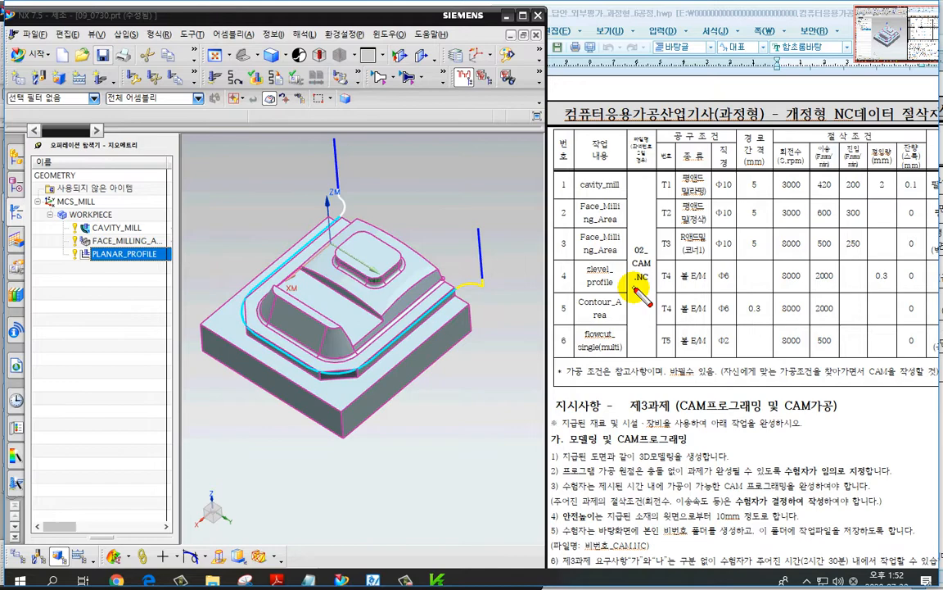
Start a new mill_contour operation and choose the ZLEVEL_PROFILE subtype.
{"action": "mouse_move", "coordinate": [633, 288]}
{"action": "left_mouse_down"}
{"action": "mouse_move", "coordinate": [565, 287]}
{"action": "mouse_move", "coordinate": [608, 260]}
{"action": "mouse_move", "coordinate": [637, 305]}
{"action": "left_mouse_up"}
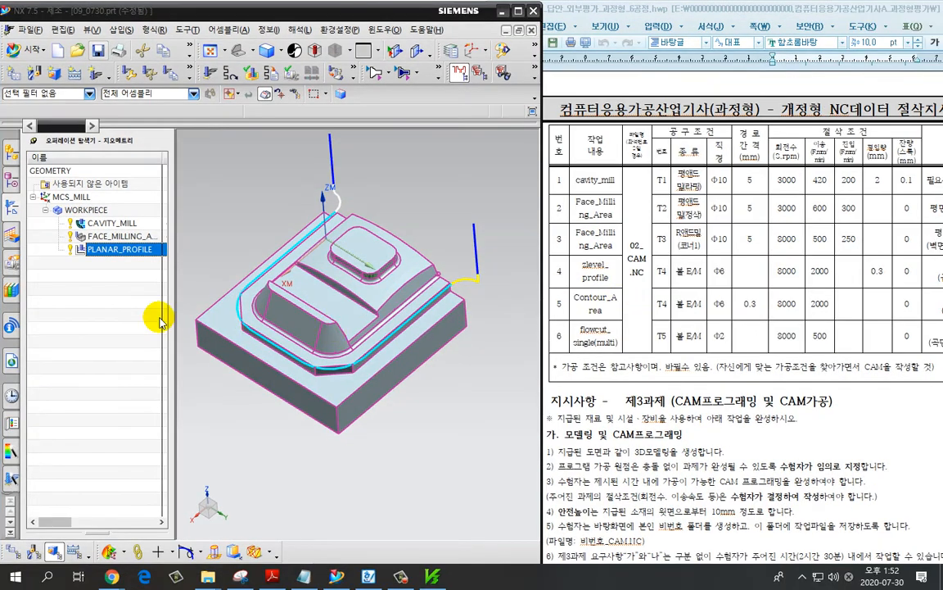
{"action": "left_click", "coordinate": [133, 286]}
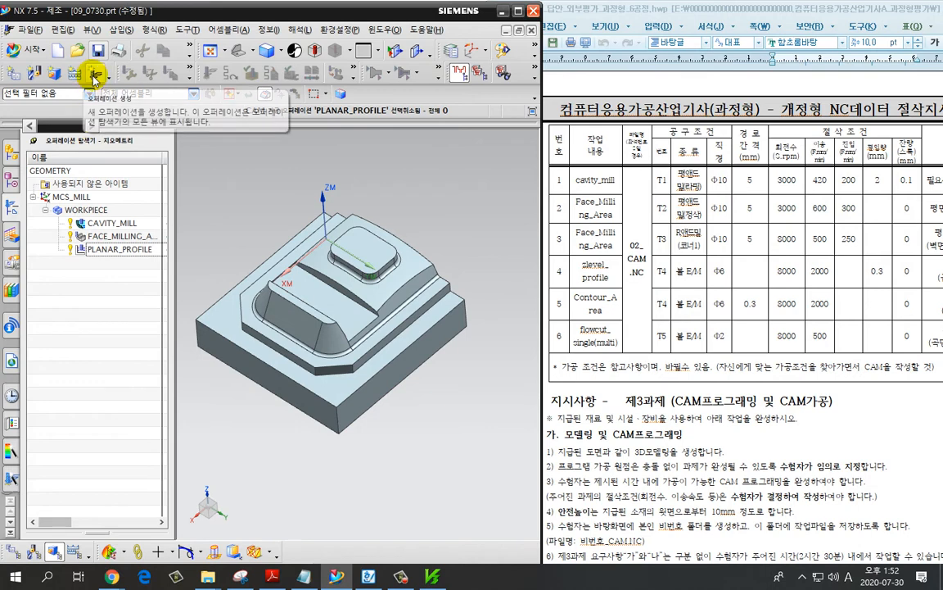
{"action": "left_click", "coordinate": [95, 78]}
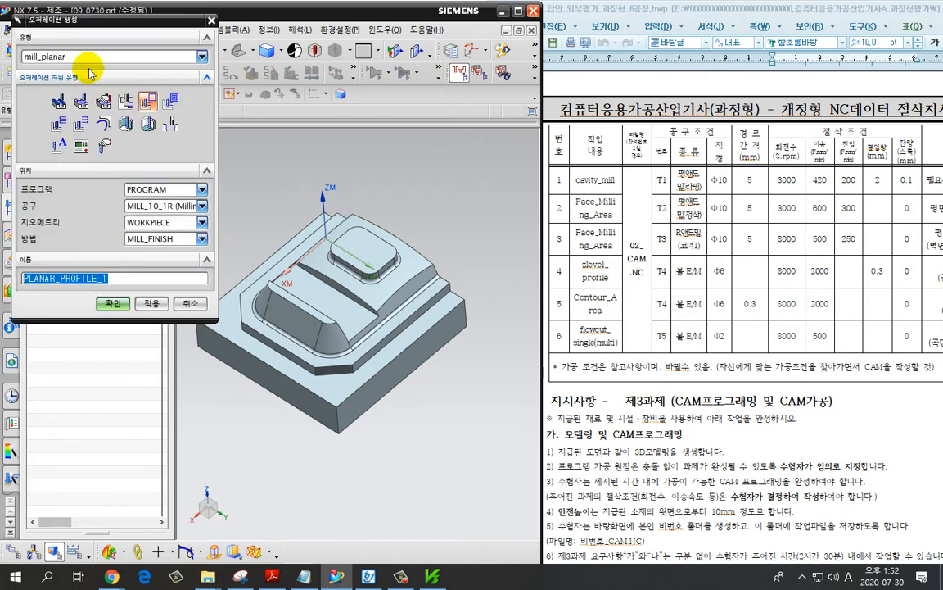
{"action": "left_click", "coordinate": [85, 59]}
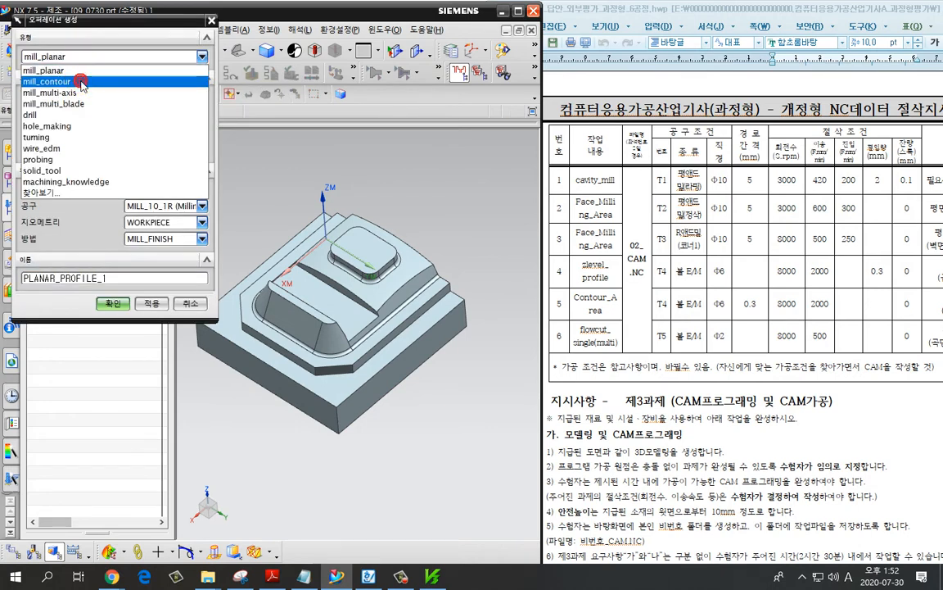
{"action": "left_click", "coordinate": [82, 83]}
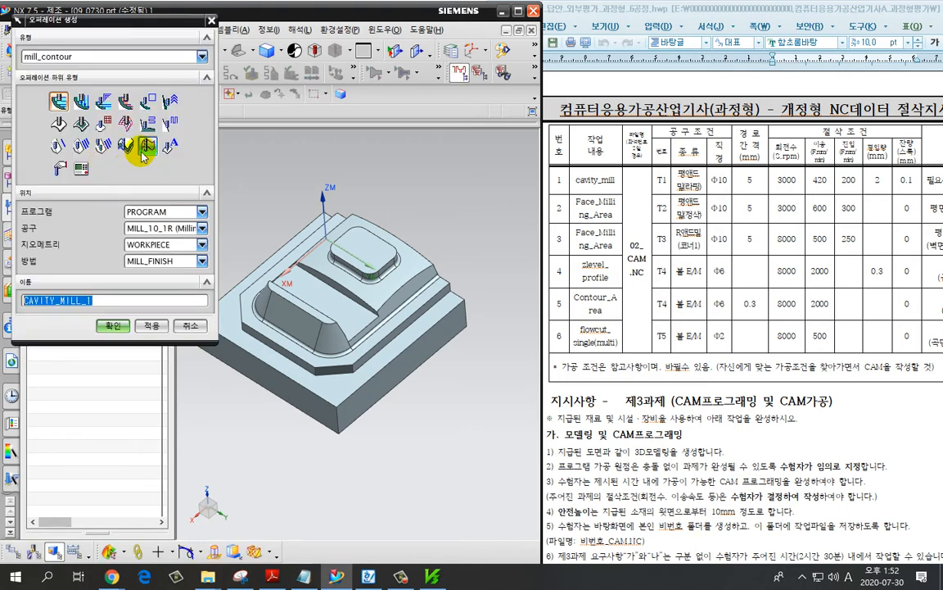
{"action": "left_click", "coordinate": [147, 100]}
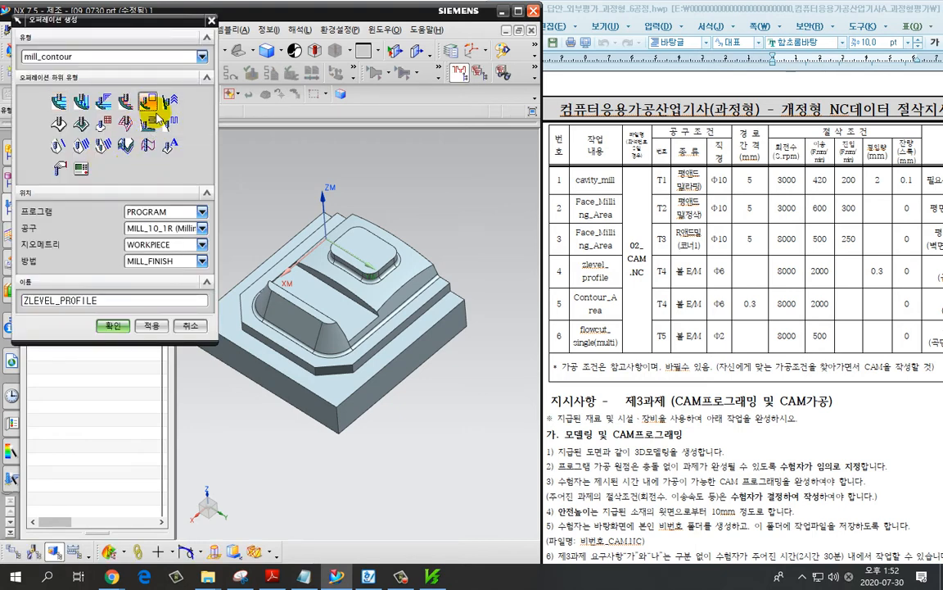
{"action": "key", "text": "ctrl+2"}
{"action": "mouse_move", "coordinate": [154, 117]}
{"action": "left_mouse_down"}
{"action": "mouse_move", "coordinate": [137, 99]}
{"action": "mouse_move", "coordinate": [164, 121]}
{"action": "left_mouse_up"}
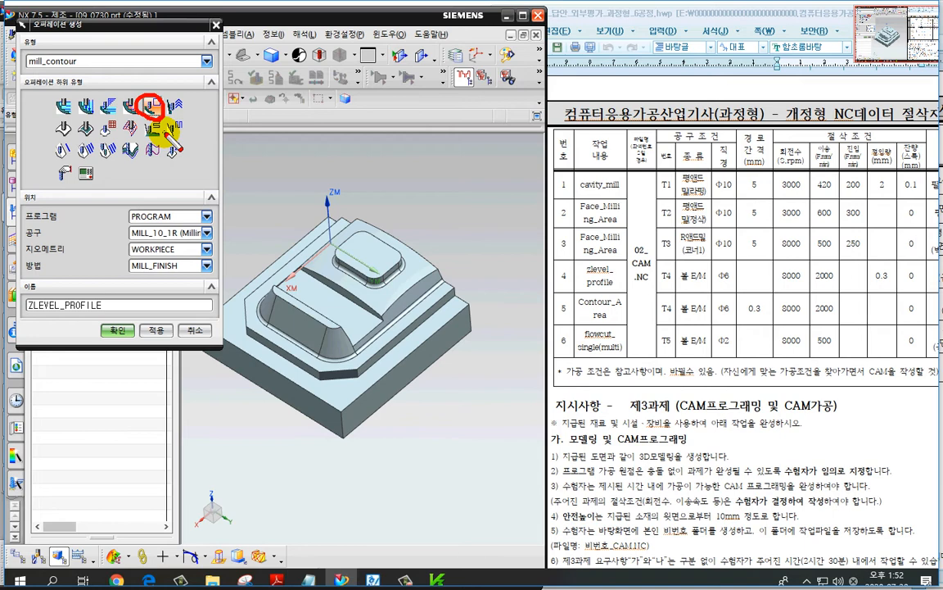
{"action": "mouse_move", "coordinate": [74, 123]}
{"action": "left_mouse_down"}
{"action": "mouse_move", "coordinate": [87, 114]}
{"action": "mouse_move", "coordinate": [92, 131]}
{"action": "mouse_move", "coordinate": [72, 138]}
{"action": "left_mouse_up"}
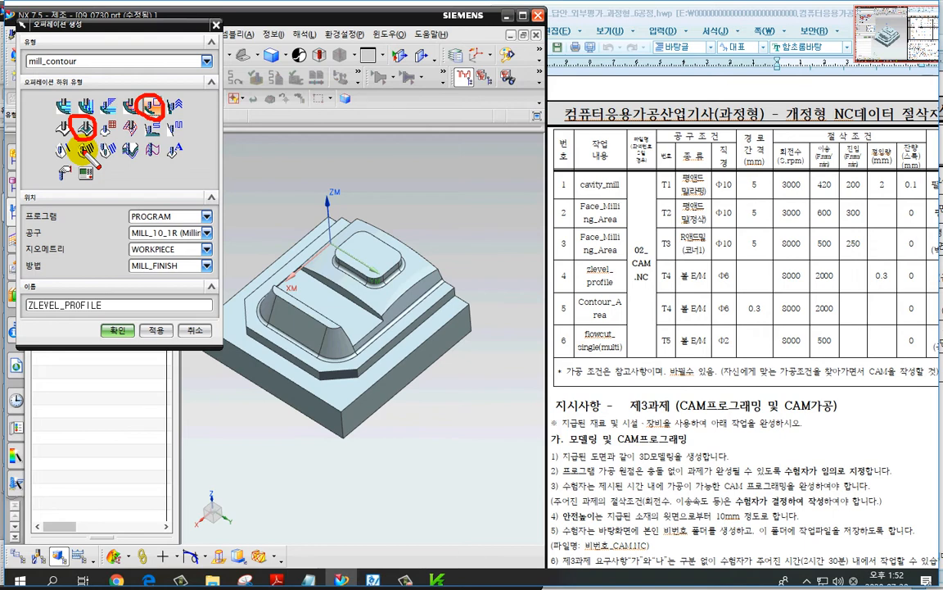
Switch to the evaluation guide PDF in Adobe Reader and examine the photo of the machined part on page 6, especially the rib's sloped walls.
{"action": "key", "text": "alt+Tab"}
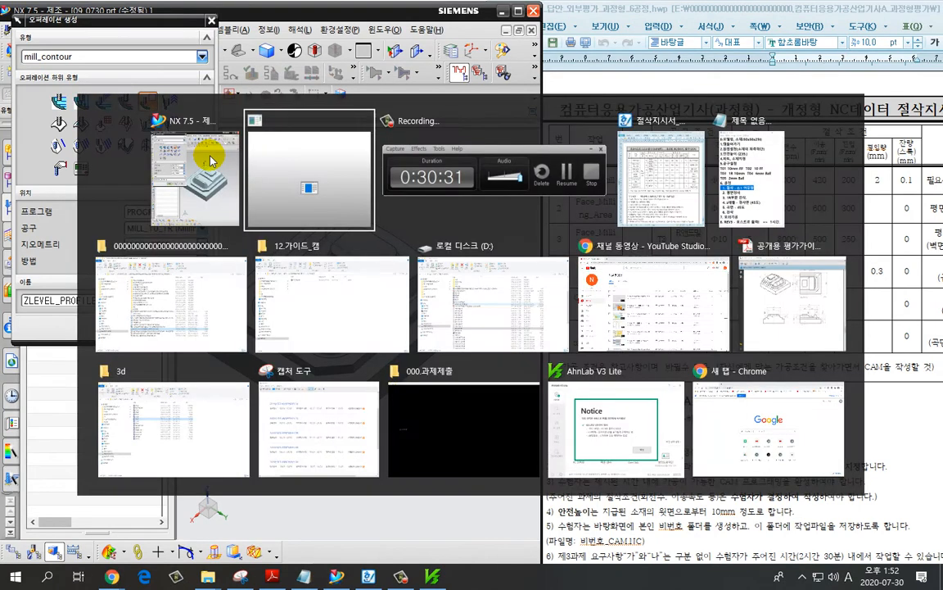
{"action": "key", "text": "alt+Tab"}
{"action": "key", "text": "alt+Tab"}
{"action": "key", "text": "alt+Tab"}
{"action": "key", "text": "alt+Tab"}
{"action": "key", "text": "alt+Tab"}
{"action": "key", "text": "alt+Tab"}
{"action": "key", "text": "alt+Tab"}
{"action": "key", "text": "alt+Tab"}
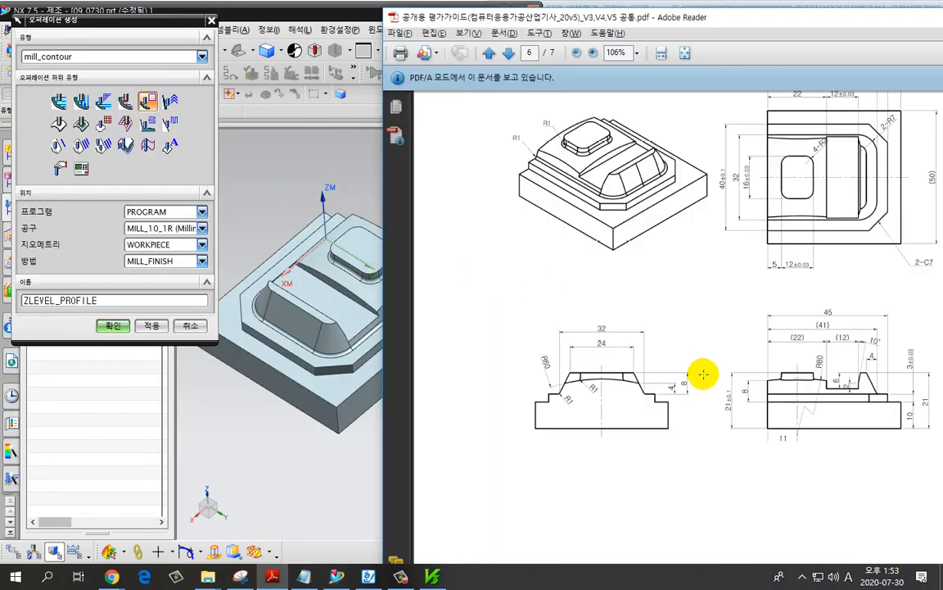
{"action": "scroll", "coordinate": [702, 381], "scroll_direction": "down", "scroll_amount": 5}
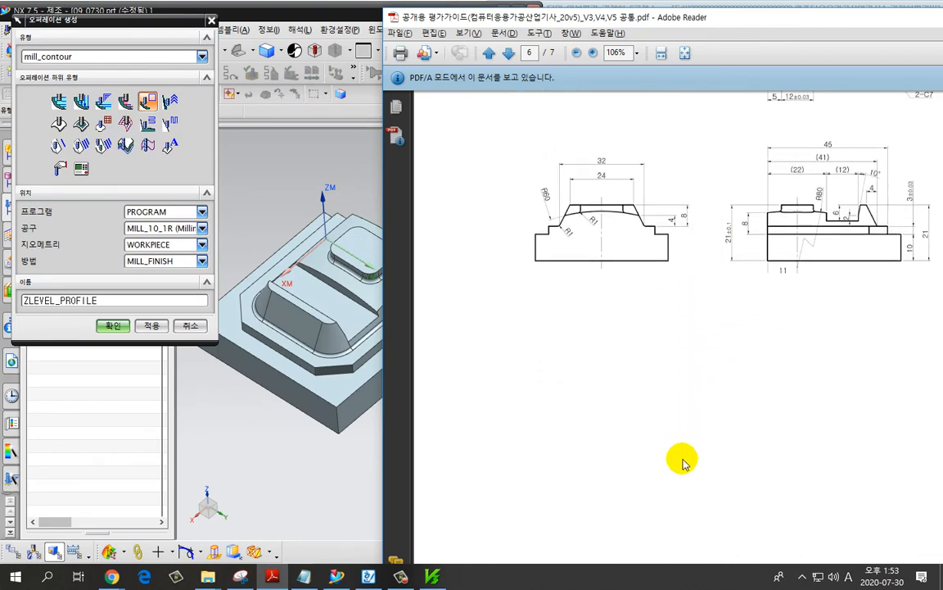
{"action": "scroll", "coordinate": [683, 464], "scroll_direction": "down", "scroll_amount": 3, "text": "ctrl"}
{"action": "scroll", "coordinate": [680, 457], "scroll_direction": "up", "scroll_amount": 4, "text": "ctrl"}
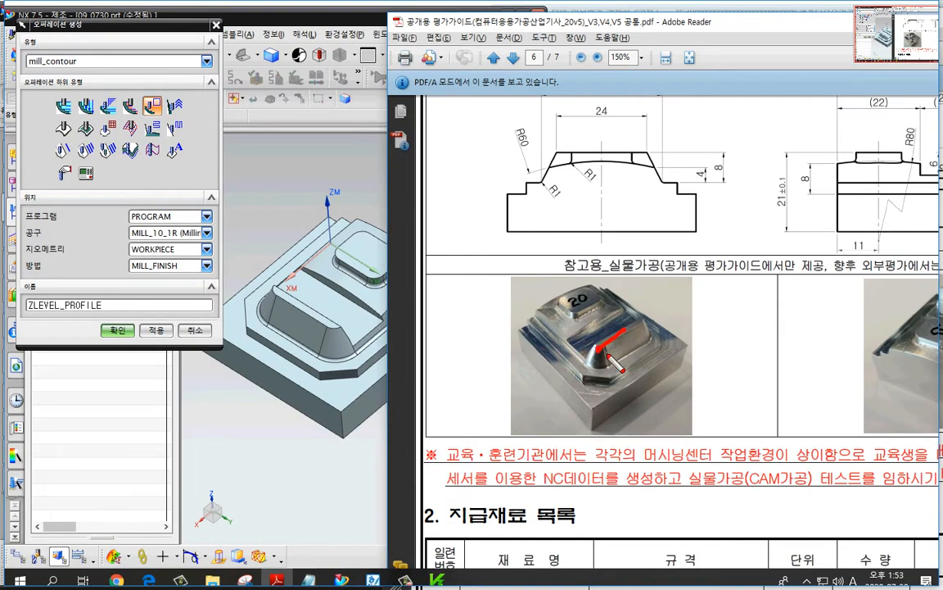
{"action": "mouse_move", "coordinate": [626, 325]}
{"action": "left_mouse_down"}
{"action": "mouse_move", "coordinate": [604, 350]}
{"action": "mouse_move", "coordinate": [627, 359]}
{"action": "mouse_move", "coordinate": [614, 368]}
{"action": "left_mouse_up"}
{"action": "key", "text": "Escape"}
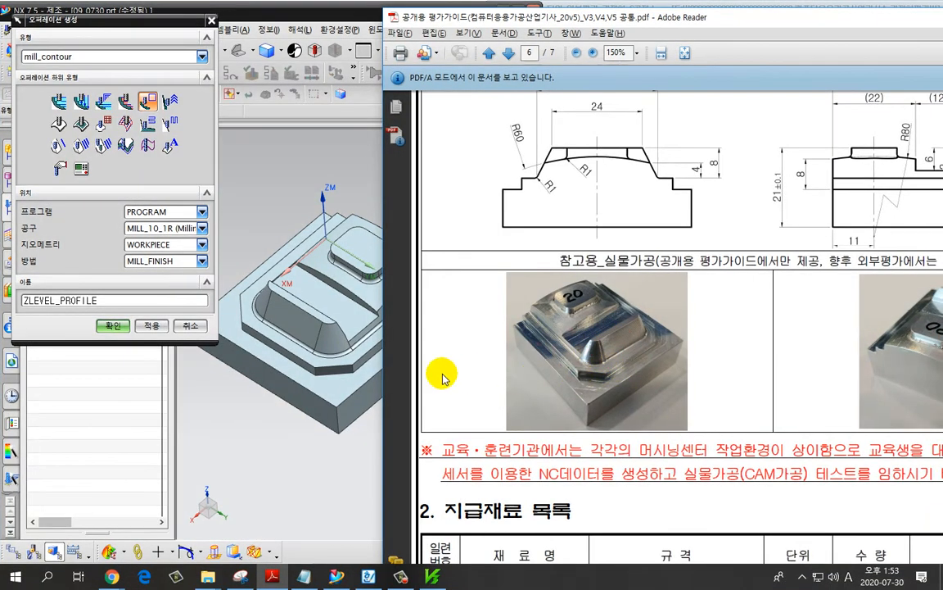
Switch back to NX and bring the NC cutting condition sheet in front of the PDF.
{"action": "left_click", "coordinate": [320, 467]}
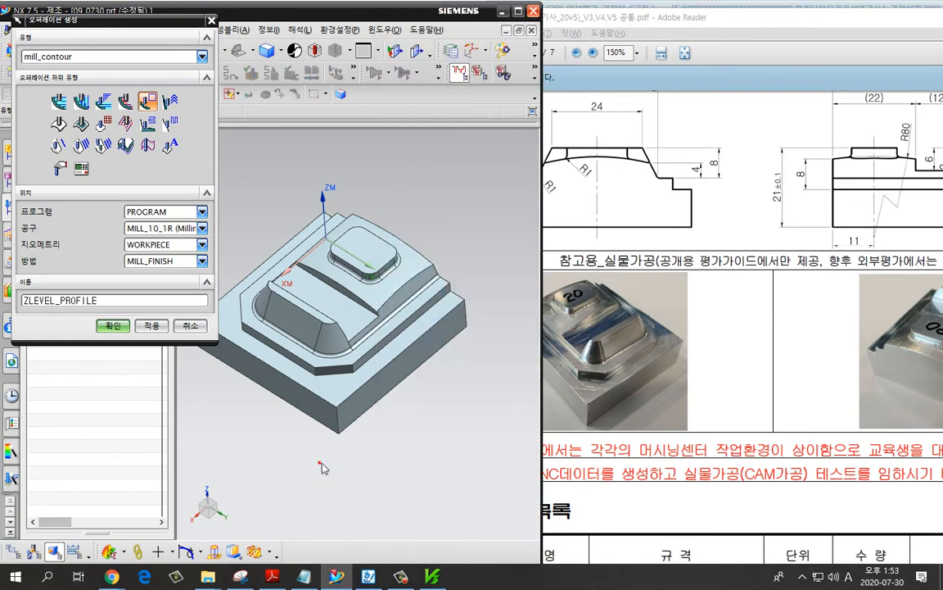
{"action": "key", "text": "alt+Tab"}
{"action": "key", "text": "alt+Tab"}
{"action": "key", "text": "alt+Tab"}
{"action": "key", "text": "alt+Tab"}
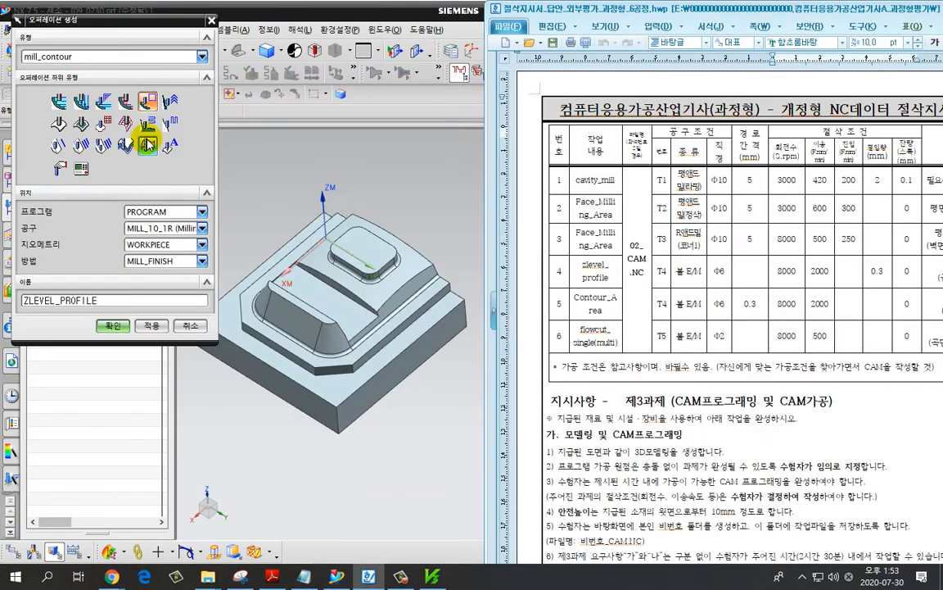
Create the ZLEVEL_PROFILE operation with the BALL_MILL_6 tool.
{"action": "left_click", "coordinate": [150, 104]}
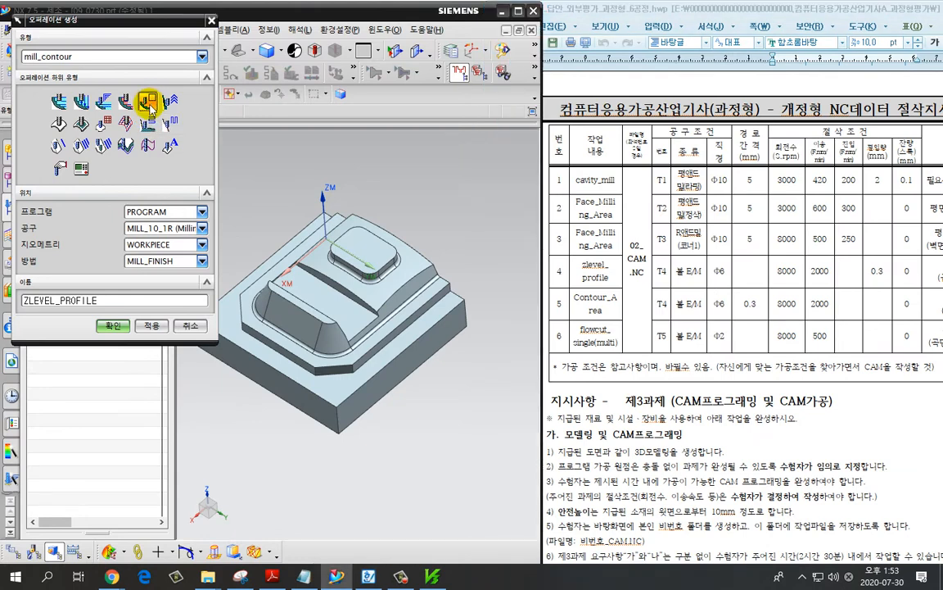
{"action": "left_click", "coordinate": [174, 228]}
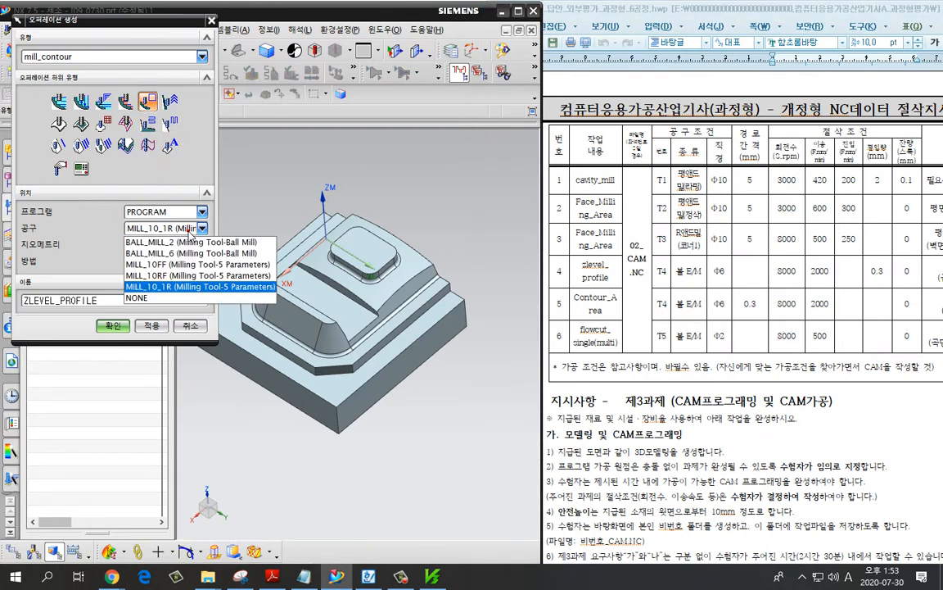
{"action": "left_click", "coordinate": [187, 254]}
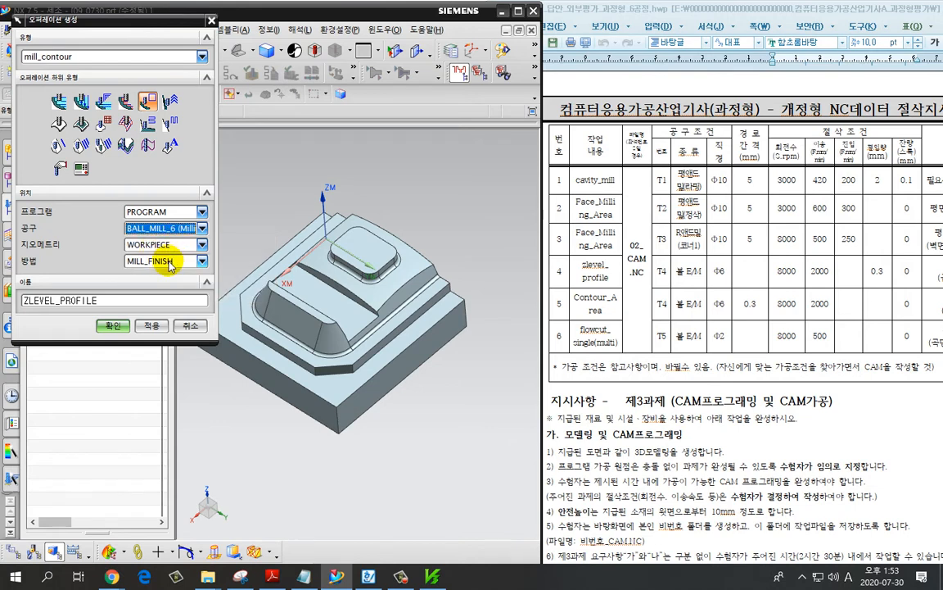
{"action": "left_click", "coordinate": [118, 328]}
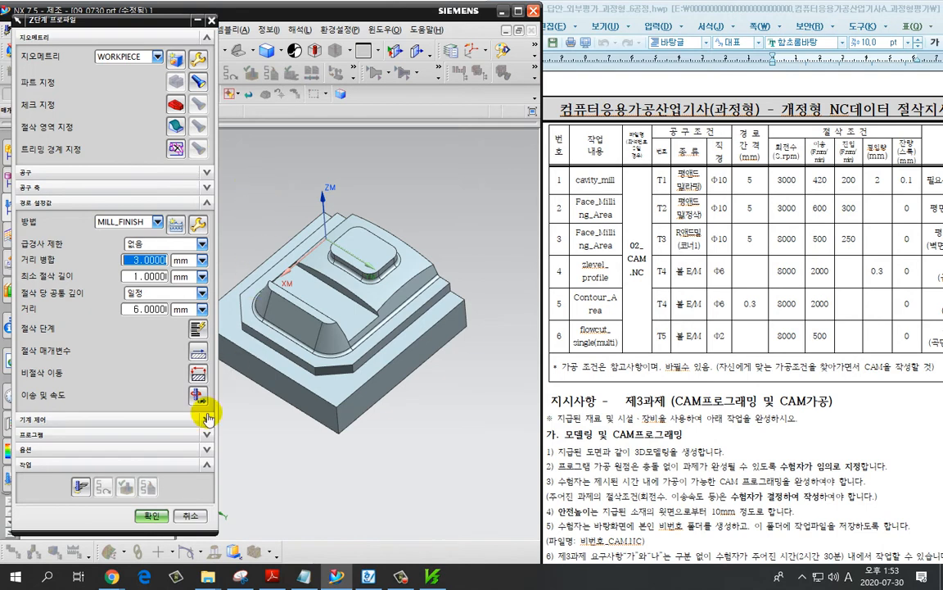
Generate a trial Z-level toolpath without a cut area and inspect its extent around the part.
{"action": "left_click", "coordinate": [80, 487]}
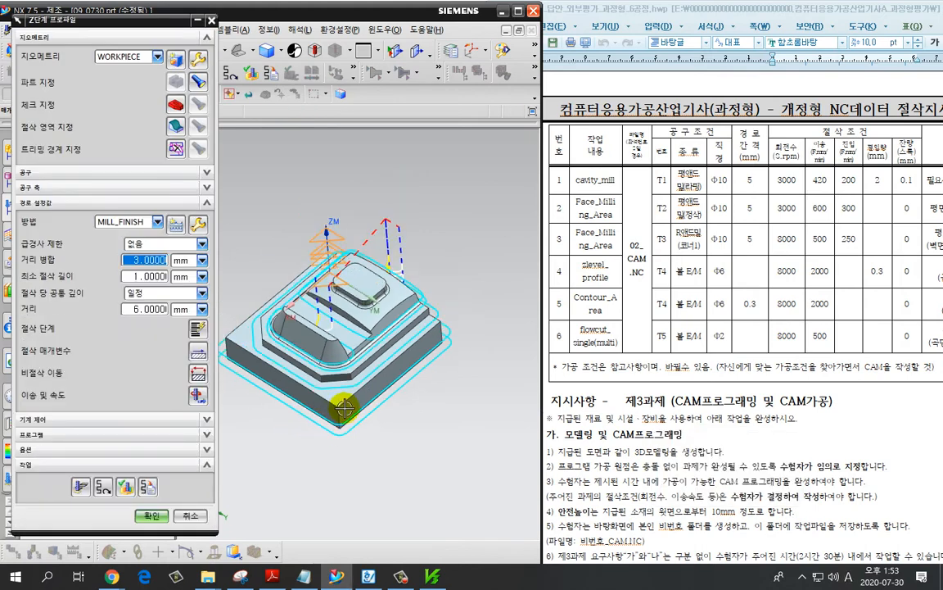
{"action": "middle_click_drag", "start_coordinate": [309, 381], "coordinate": [357, 373]}
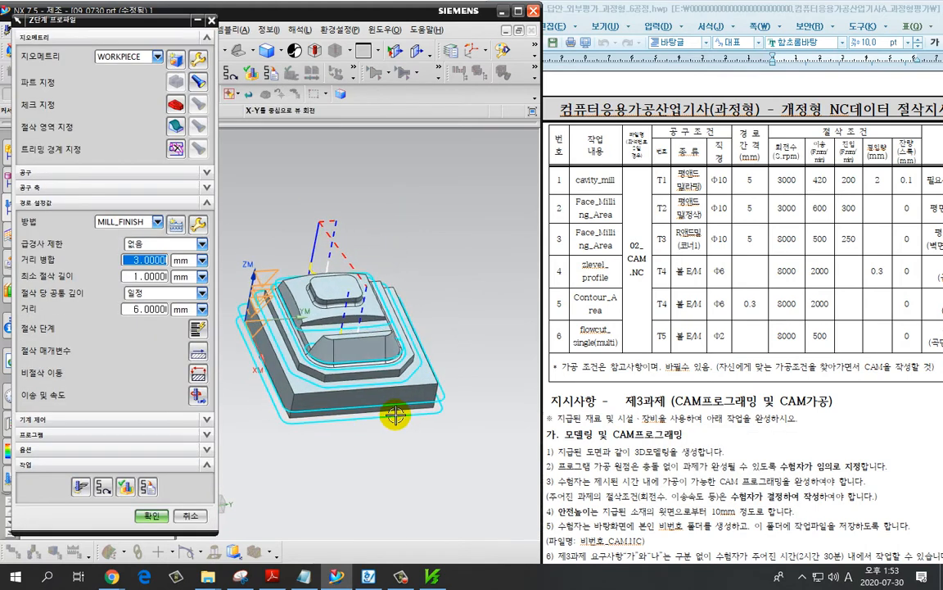
Specify the cut area (절삭 영역) as all faces above the chamfered step's side walls, including its top face, and accept it.
{"action": "left_click", "coordinate": [175, 125]}
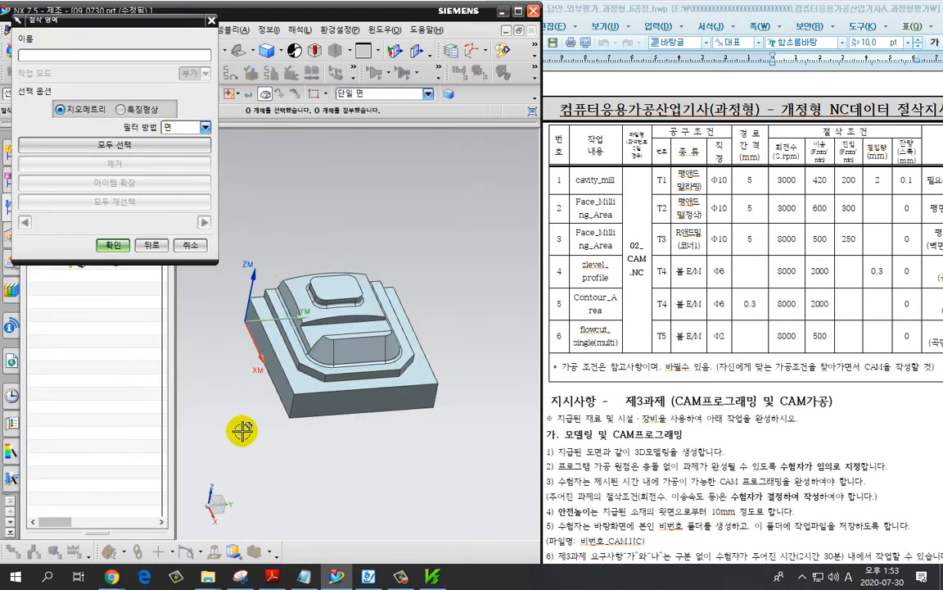
{"action": "middle_click_drag", "start_coordinate": [262, 460], "coordinate": [385, 409]}
{"action": "scroll", "coordinate": [396, 426], "scroll_direction": "up", "scroll_amount": 1}
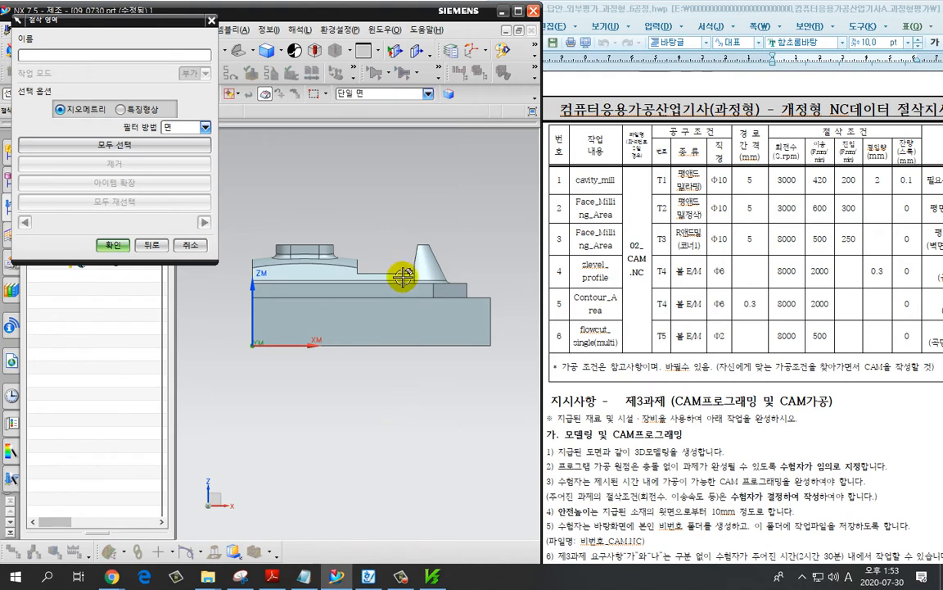
{"action": "scroll", "coordinate": [361, 301], "scroll_direction": "up", "scroll_amount": 1}
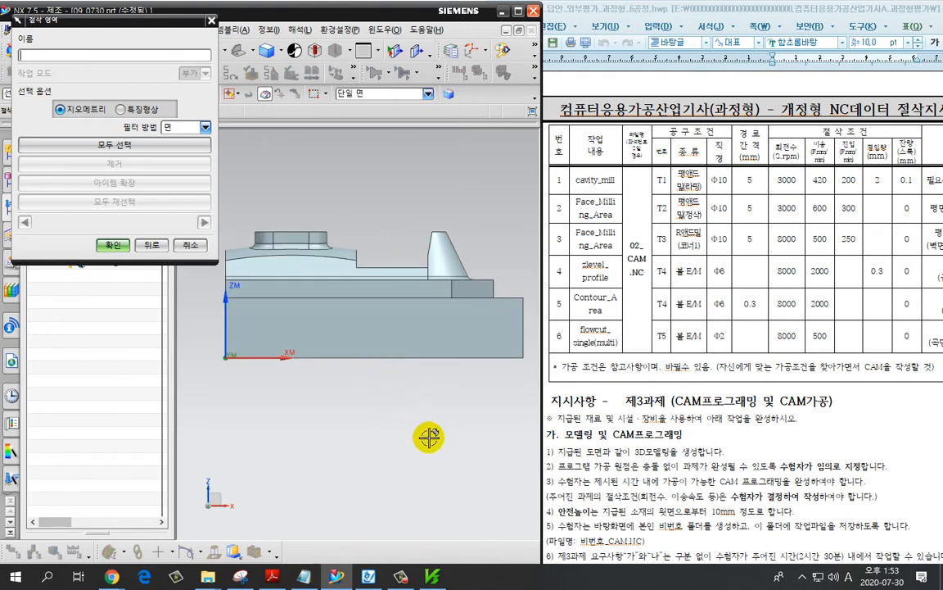
{"action": "scroll", "coordinate": [429, 418], "scroll_direction": "down", "scroll_amount": 1}
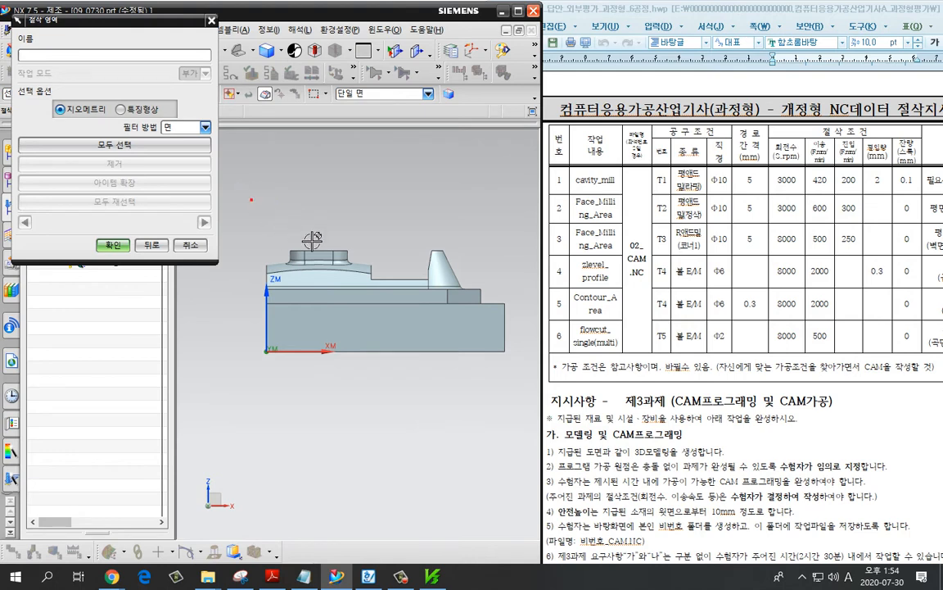
{"action": "left_click_drag", "start_coordinate": [251, 200], "coordinate": [488, 299]}
{"action": "middle_click_drag", "start_coordinate": [465, 396], "coordinate": [428, 423]}
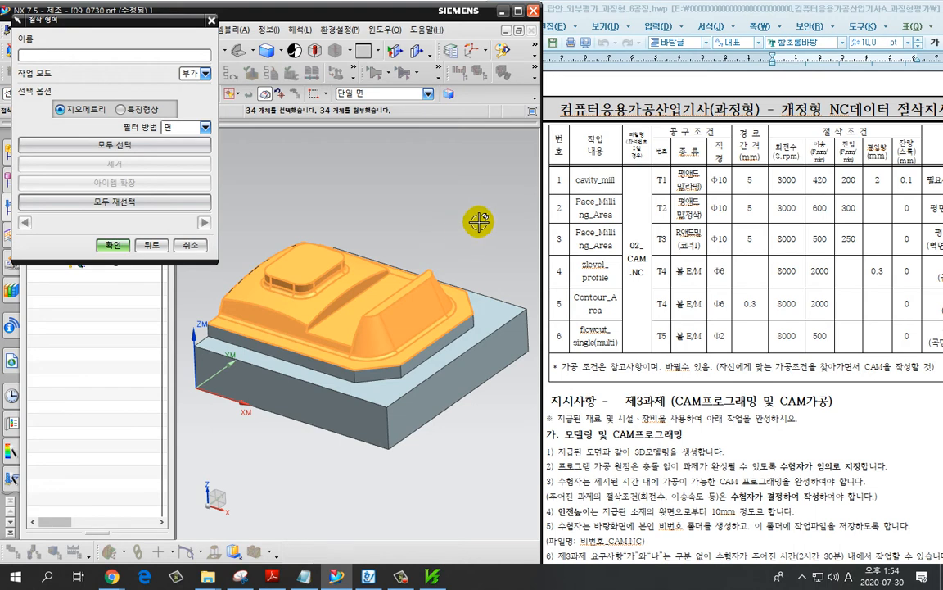
{"action": "left_click", "coordinate": [104, 243]}
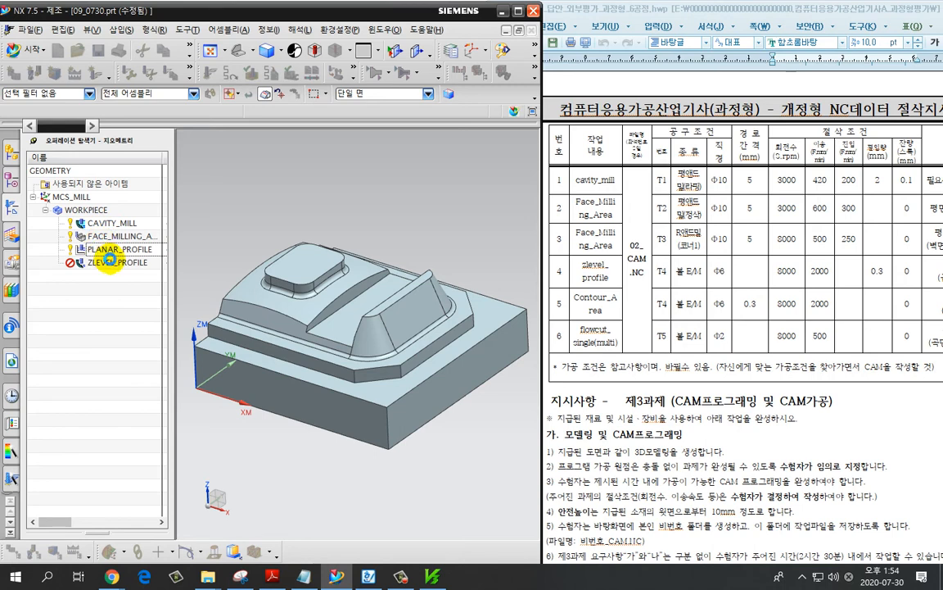
Open the ZLEVEL_PROFILE operation for editing and set its steep containment to steep only (급경사 전용) with an angle of 45.
{"action": "double_click", "coordinate": [98, 262]}
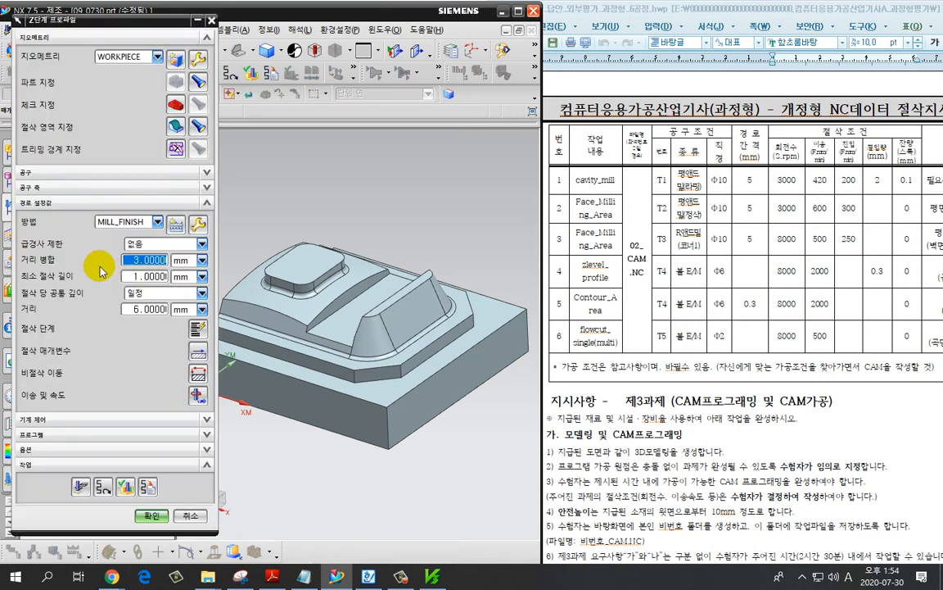
{"action": "left_click", "coordinate": [136, 244]}
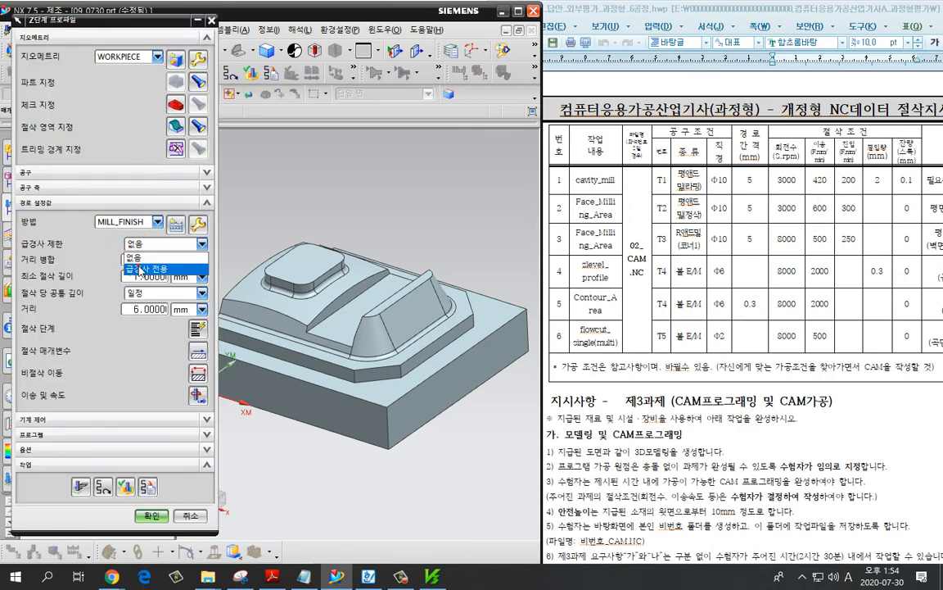
{"action": "left_click", "coordinate": [140, 267]}
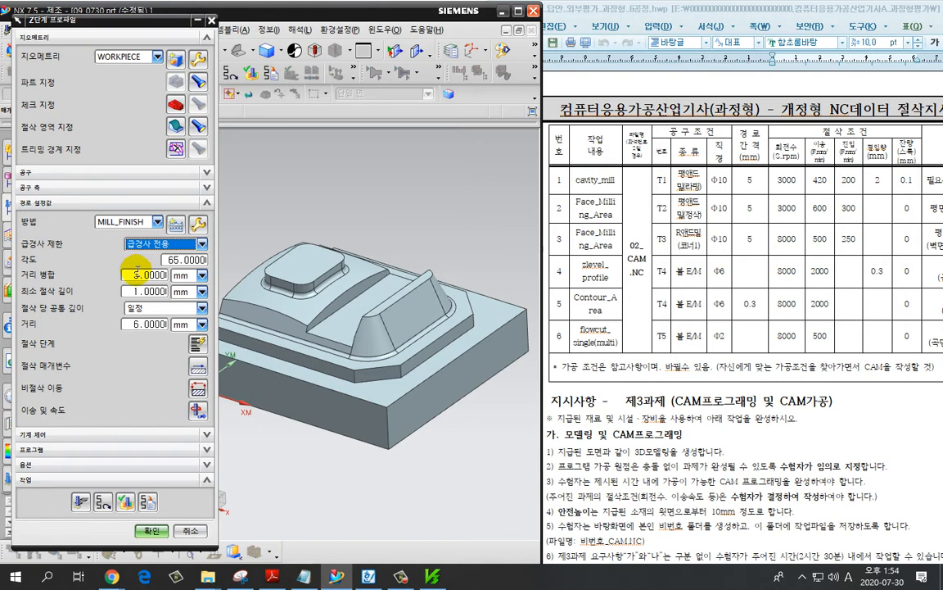
{"action": "double_click", "coordinate": [185, 260]}
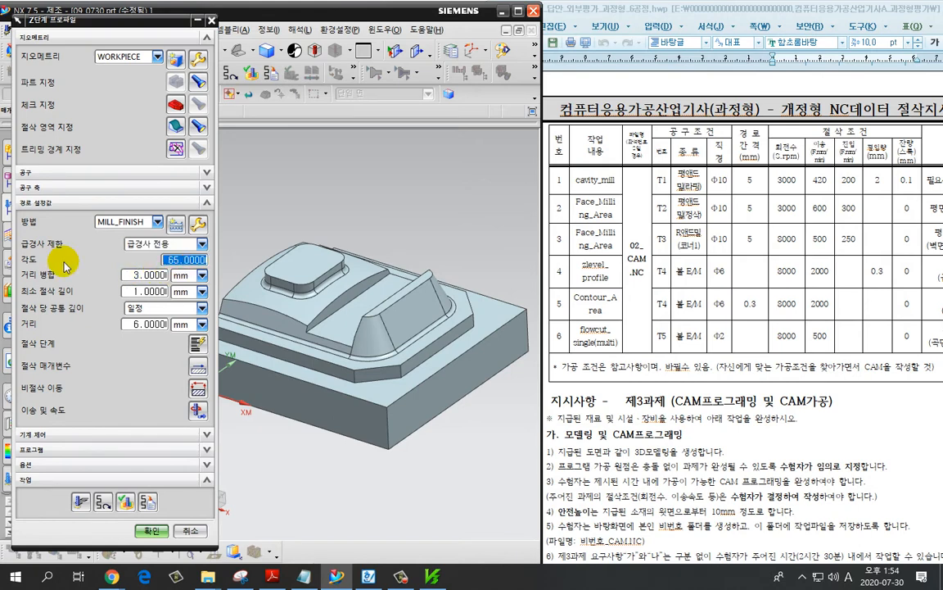
{"action": "type", "text": "45"}
{"action": "key", "text": "Return"}
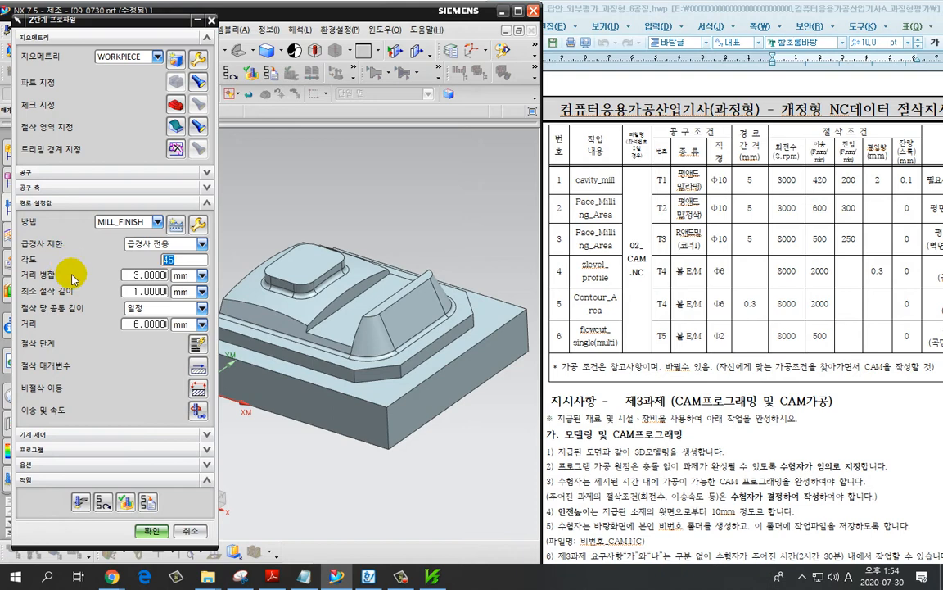
Set the Z-level profile's constant depth-per-cut distance (거리) to 0.3 mm.
{"action": "left_click", "coordinate": [137, 324]}
{"action": "key", "text": "Return"}
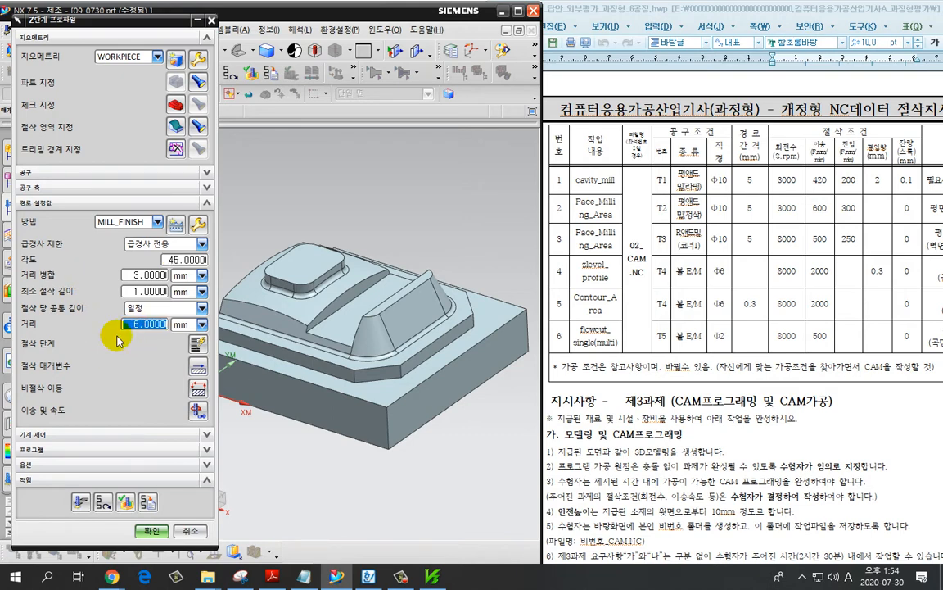
{"action": "type", "text": "0"}
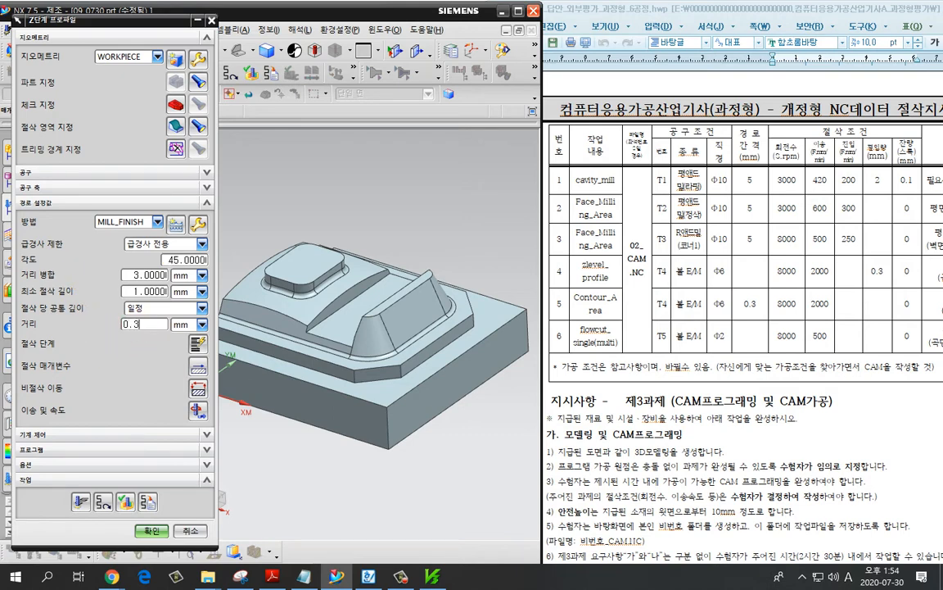
{"action": "type", "text": ".3"}
{"action": "key", "text": "Return"}
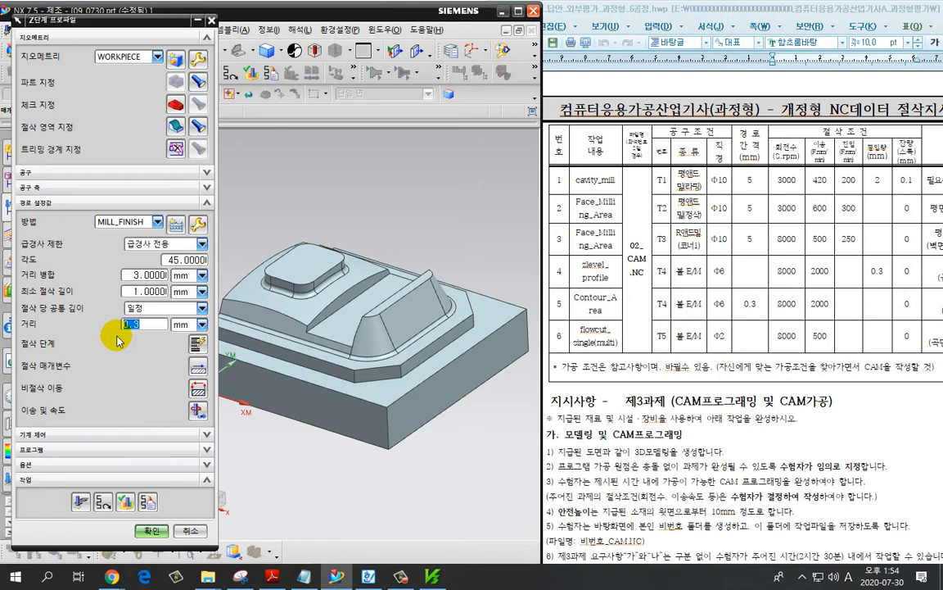
Set the Z-level profile's spindle speed to 8000 rpm and its cutting feed (잘라내기) to 2000 mmpm.
{"action": "middle_click", "coordinate": [191, 411]}
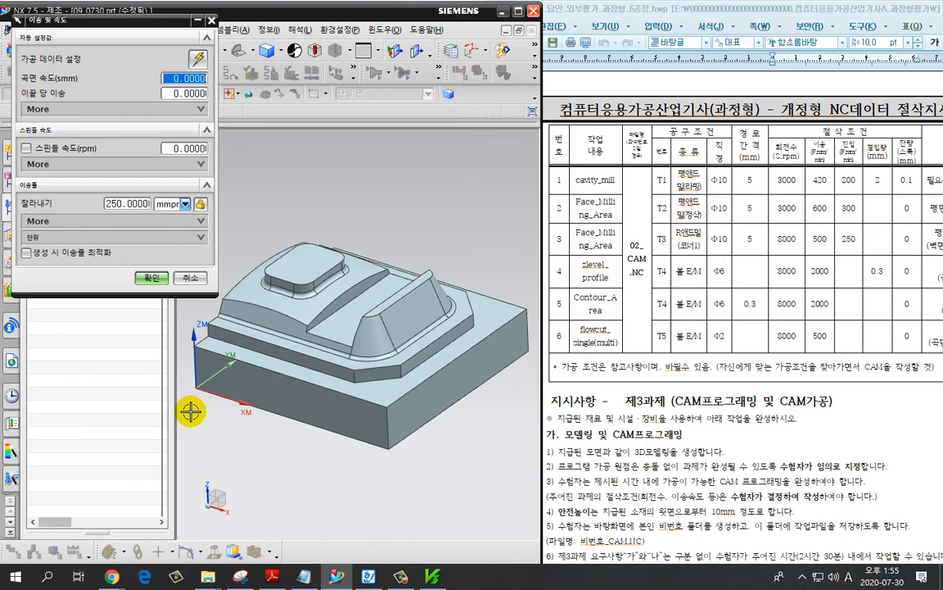
{"action": "left_click", "coordinate": [26, 148]}
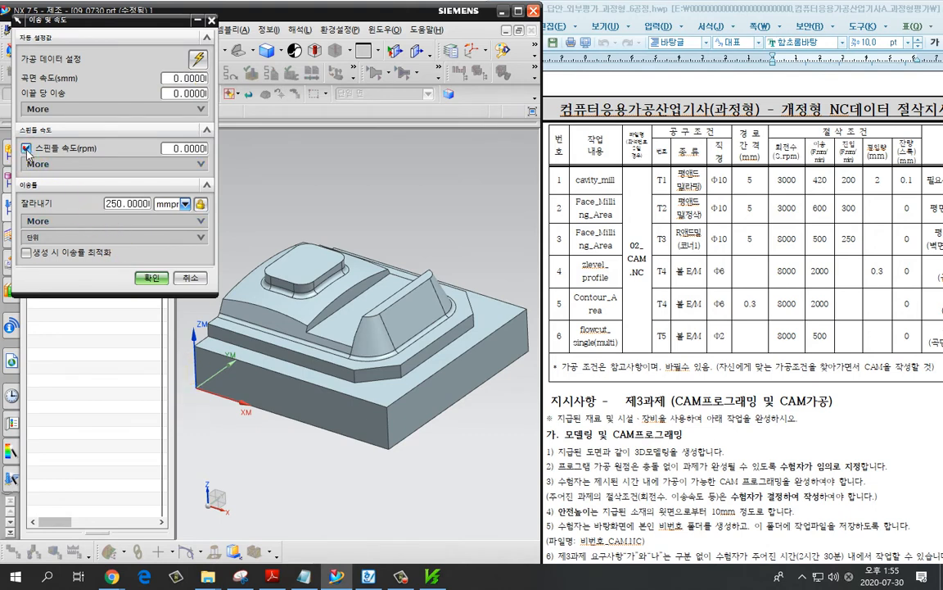
{"action": "left_click", "coordinate": [172, 148]}
{"action": "left_click", "coordinate": [172, 149]}
{"action": "type", "text": "80"}
{"action": "key", "text": "Tab"}
{"action": "type", "text": "2"}
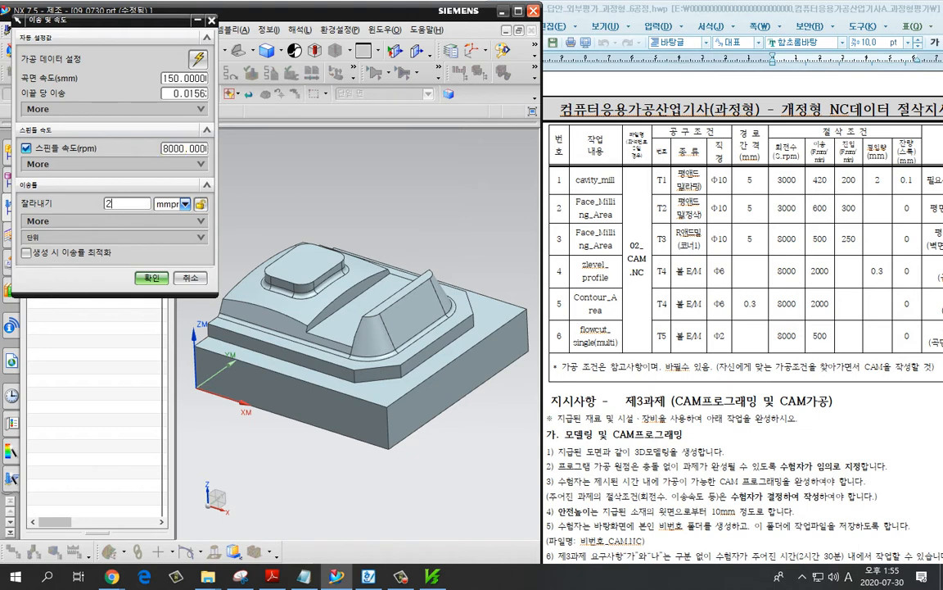
{"action": "key", "text": "Return"}
Set the engage feed (진입) to 1000 mmpm and accept the feeds and speeds.
{"action": "left_click", "coordinate": [148, 223]}
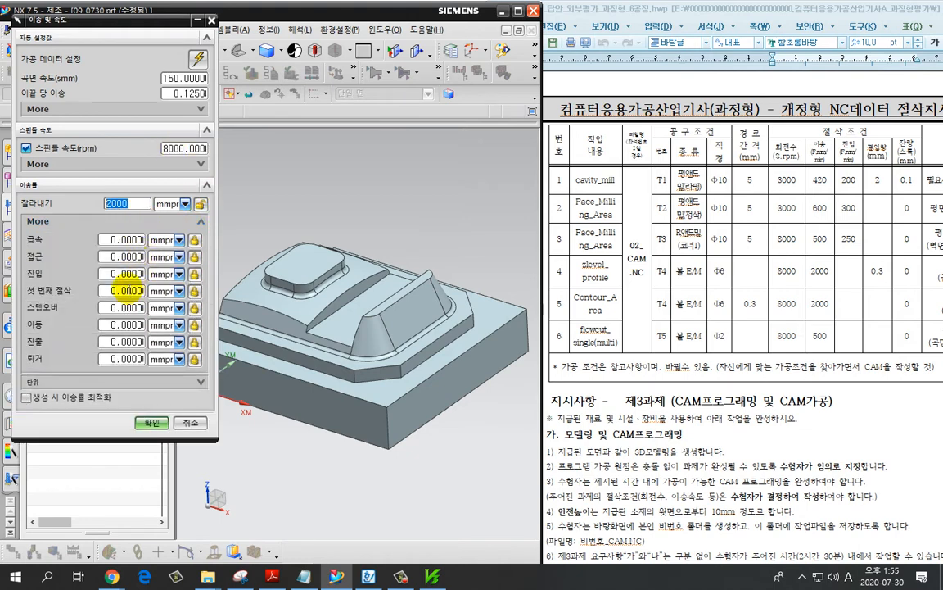
{"action": "left_click", "coordinate": [119, 273]}
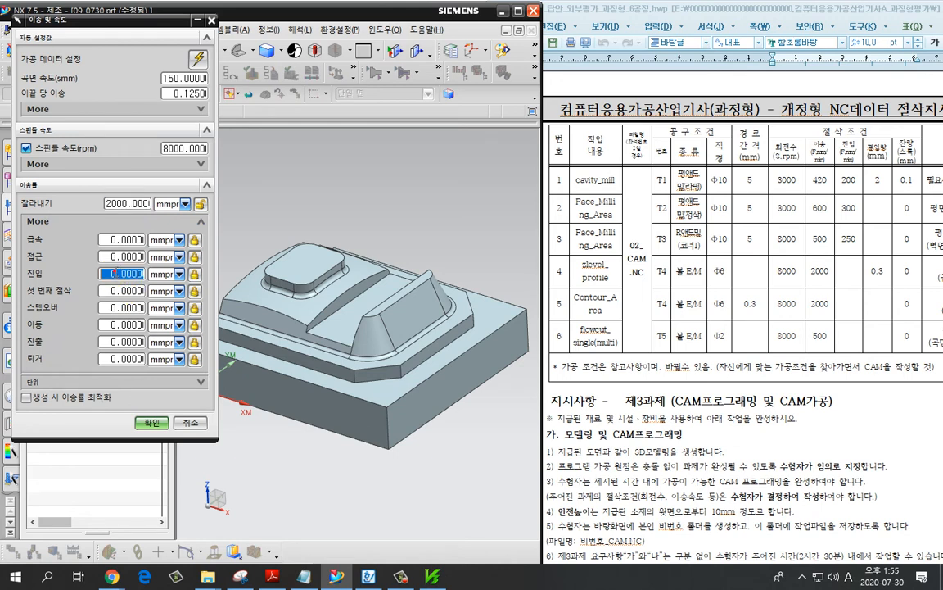
{"action": "double_click", "coordinate": [114, 273]}
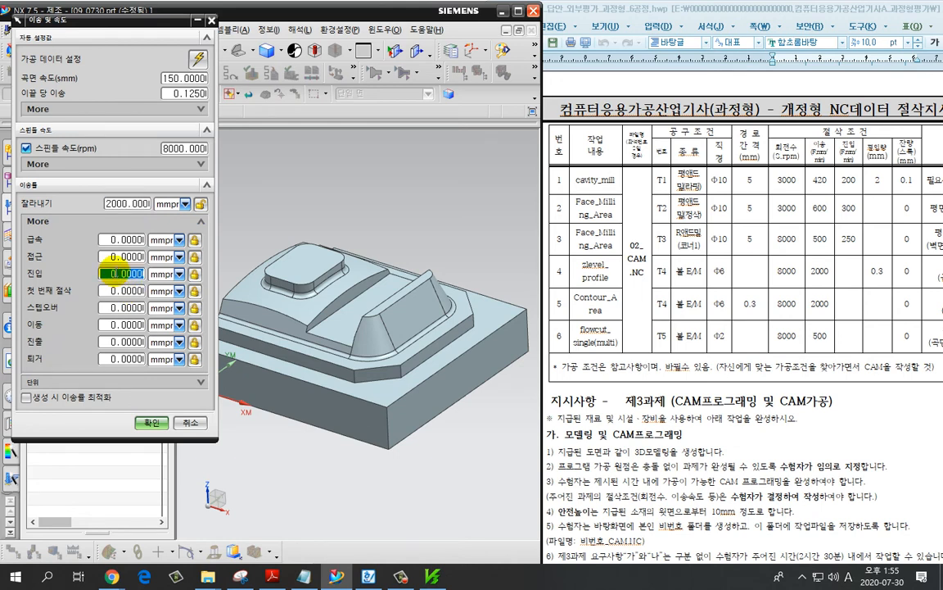
{"action": "type", "text": "100"}
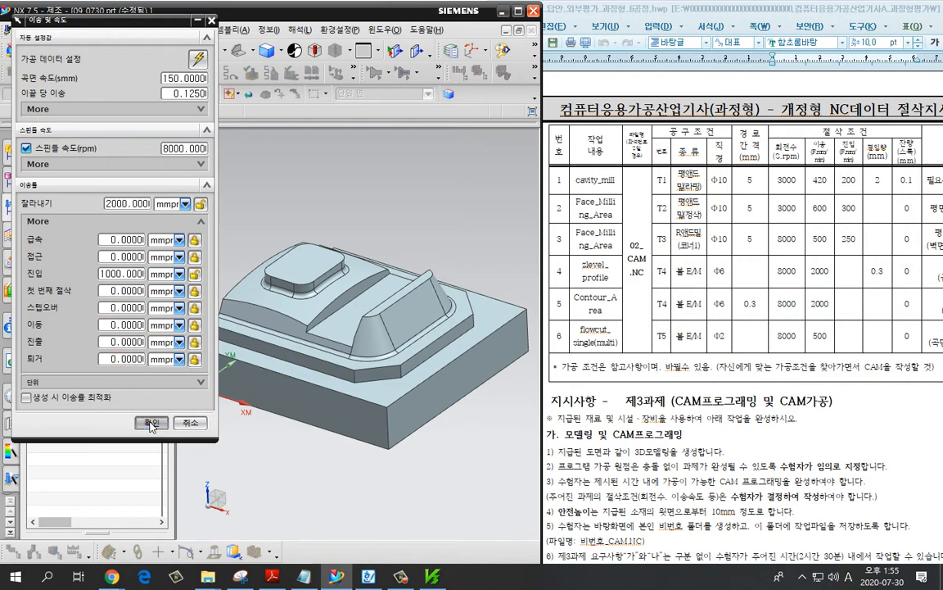
{"action": "left_click", "coordinate": [151, 423]}
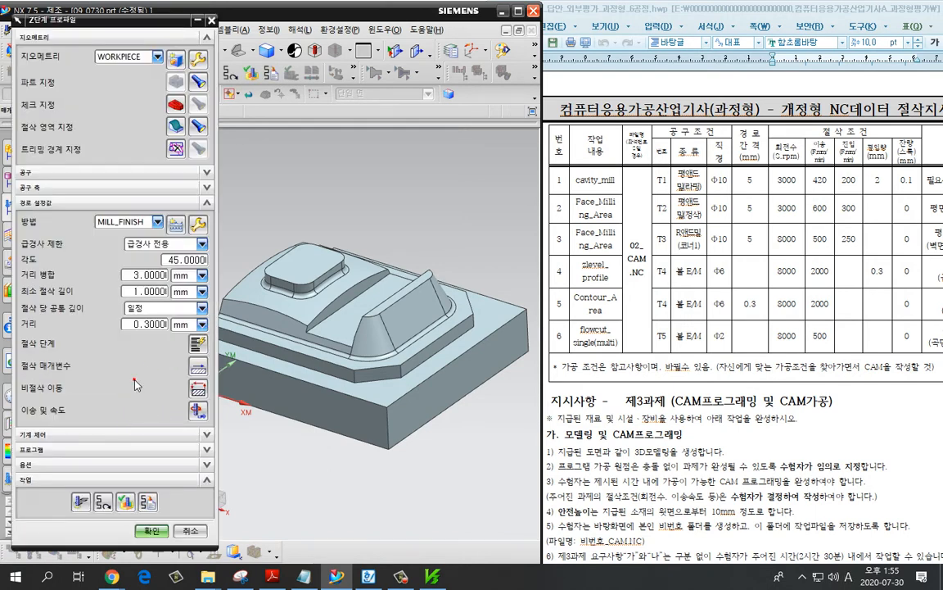
Generate the Z-level toolpath at the 45-degree steep angle and inspect its coverage of the curved step's side walls.
{"action": "left_click", "coordinate": [80, 508]}
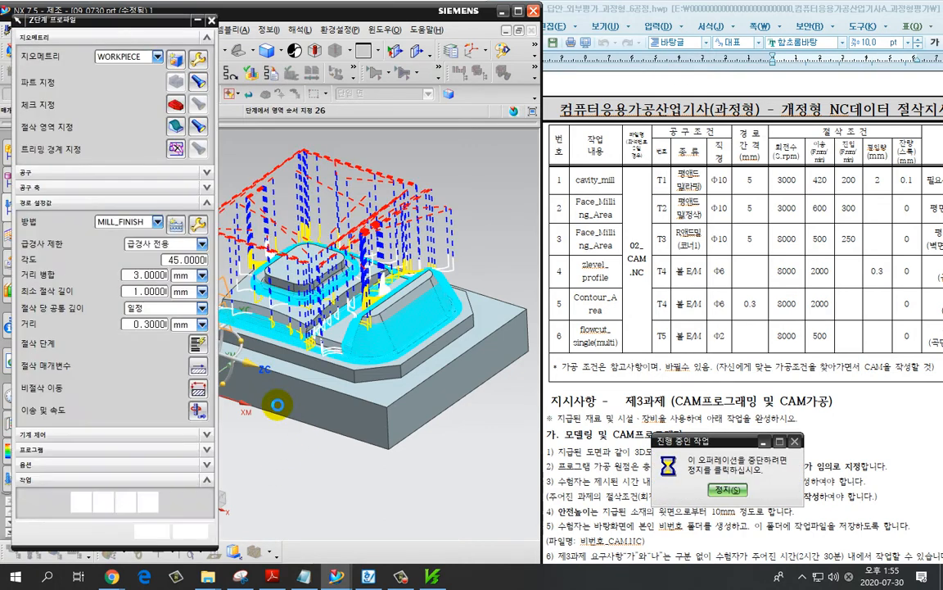
{"action": "scroll", "coordinate": [263, 344], "scroll_direction": "up", "scroll_amount": 4}
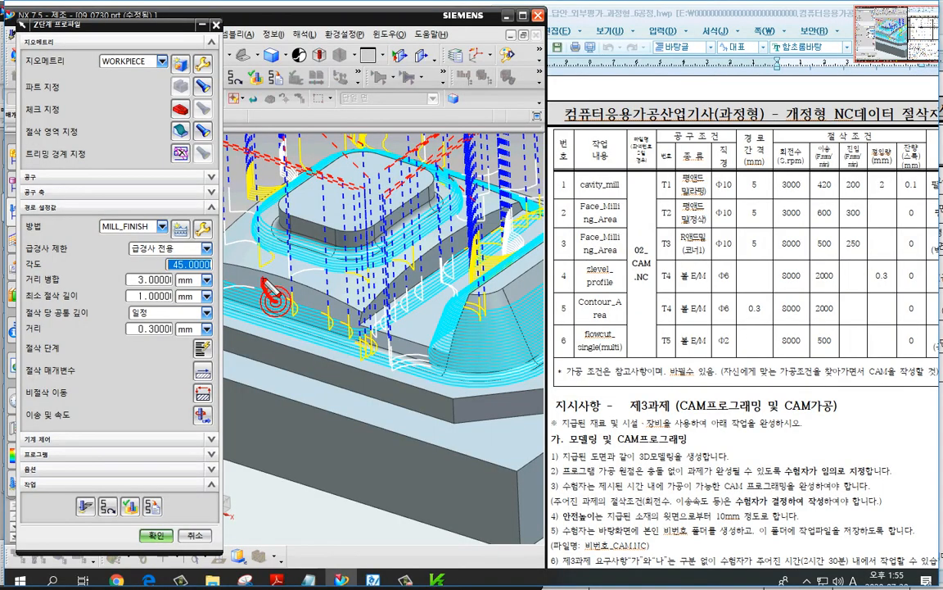
{"action": "left_click_drag", "start_coordinate": [262, 279], "coordinate": [292, 291]}
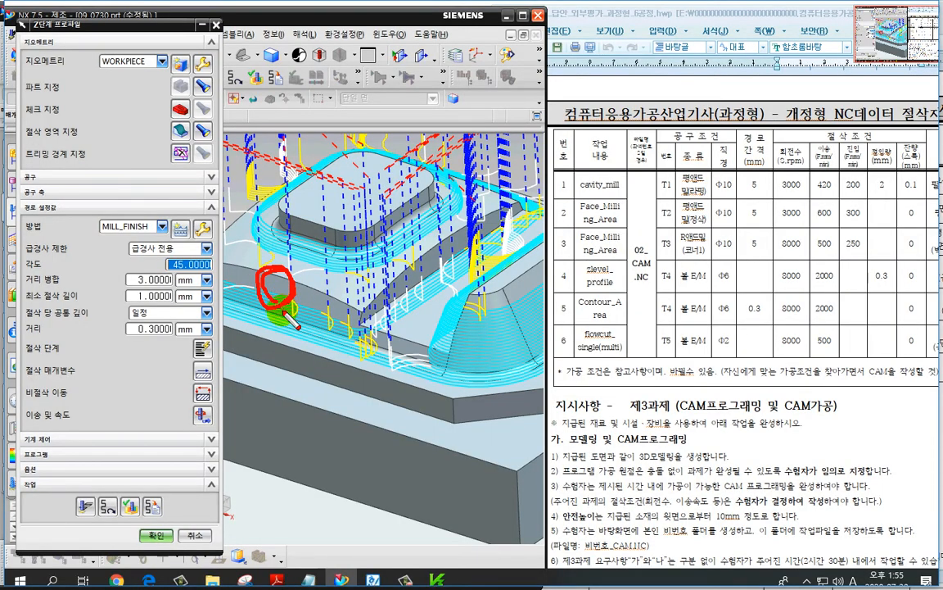
{"action": "key", "text": "Escape"}
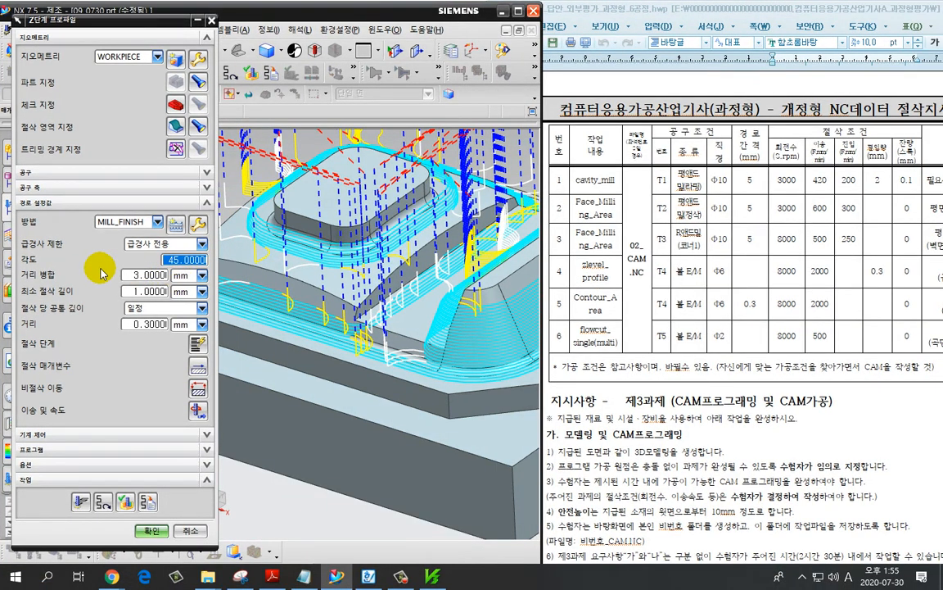
Try a steep angle of 30, set it to 20 instead, and regenerate the Z-level toolpath for each angle.
{"action": "type", "text": "30"}
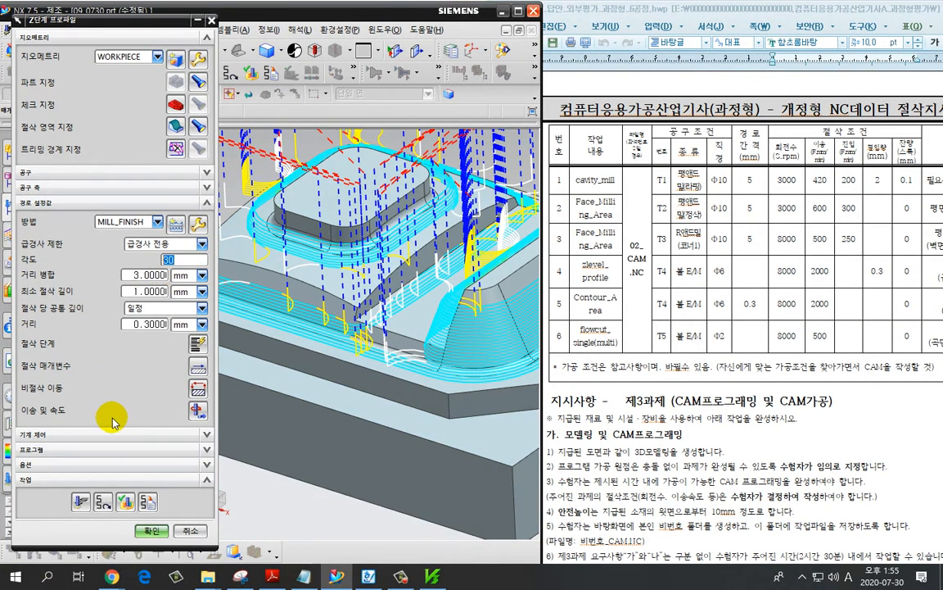
{"action": "left_click", "coordinate": [79, 502]}
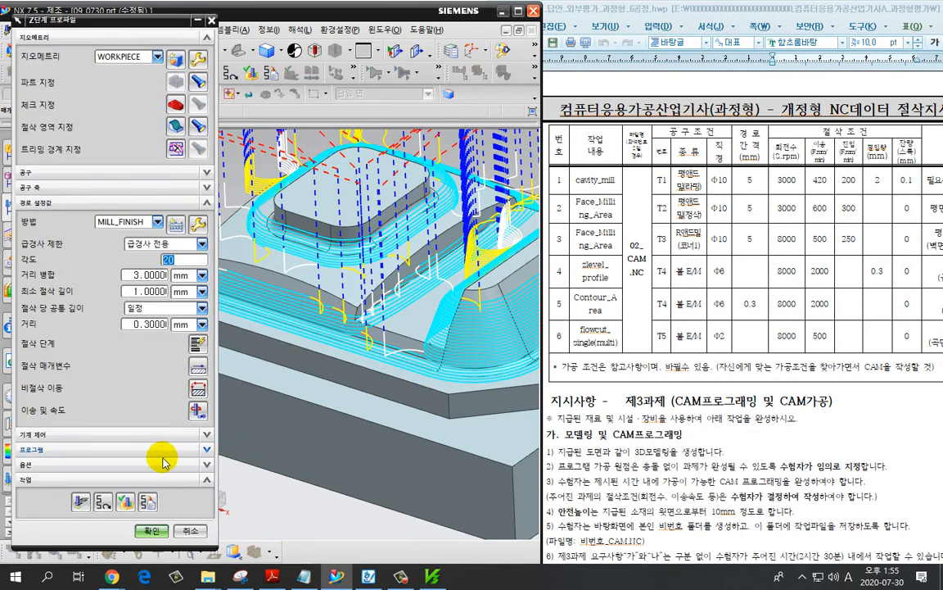
{"action": "left_click", "coordinate": [81, 501]}
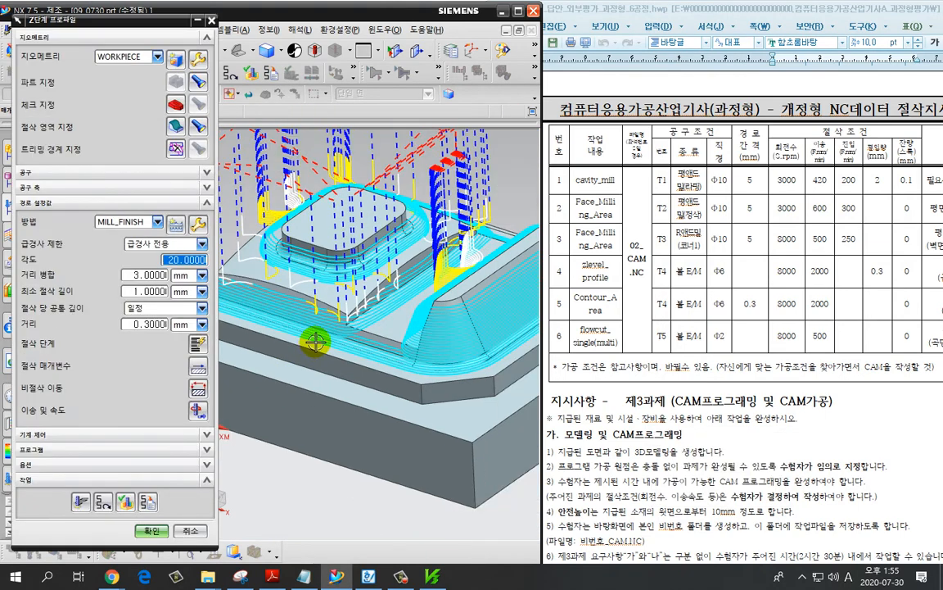
Inspect the regenerated toolpath's retract and engage moves beside the sloped rib, and accept the Z-level profile.
{"action": "scroll", "coordinate": [316, 341], "scroll_direction": "down", "scroll_amount": 2}
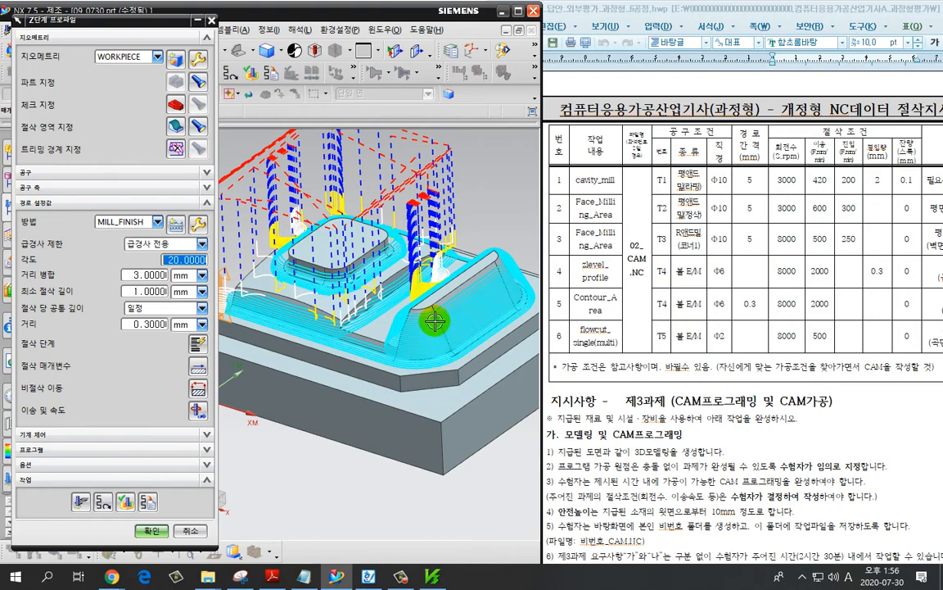
{"action": "key", "text": "ctrl+2"}
{"action": "mouse_move", "coordinate": [440, 318]}
{"action": "left_mouse_down"}
{"action": "mouse_move", "coordinate": [427, 264]}
{"action": "mouse_move", "coordinate": [406, 288]}
{"action": "left_mouse_up"}
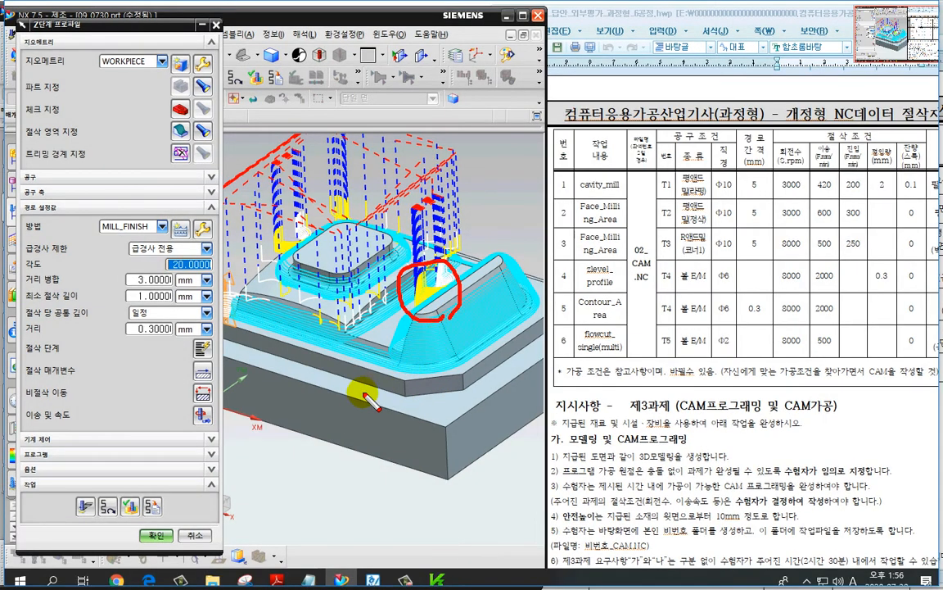
{"action": "key", "text": "Escape"}
{"action": "mouse_move", "coordinate": [317, 344]}
{"action": "middle_mouse_down"}
{"action": "mouse_move", "coordinate": [315, 328]}
{"action": "mouse_move", "coordinate": [331, 309]}
{"action": "middle_mouse_up"}
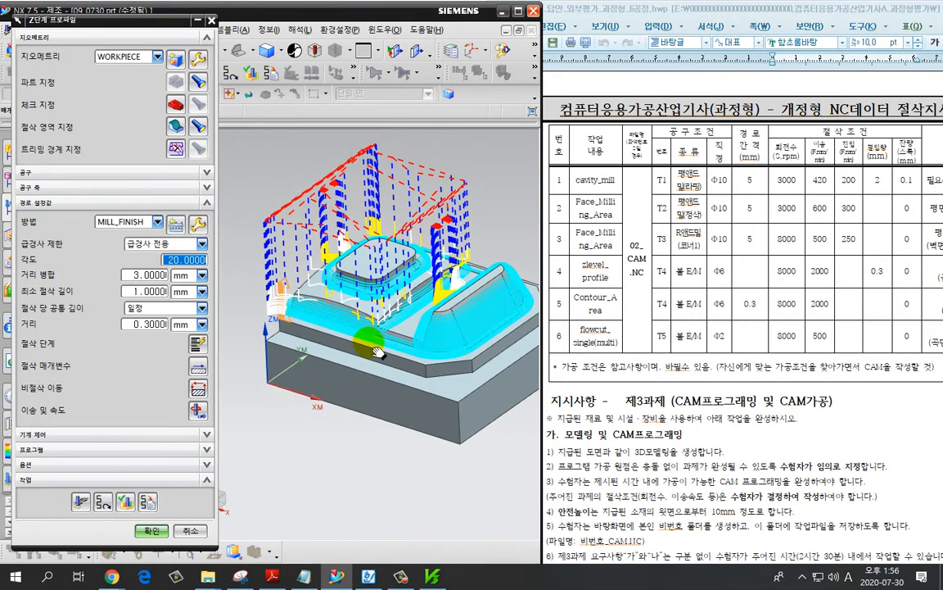
{"action": "middle_click", "coordinate": [159, 410]}
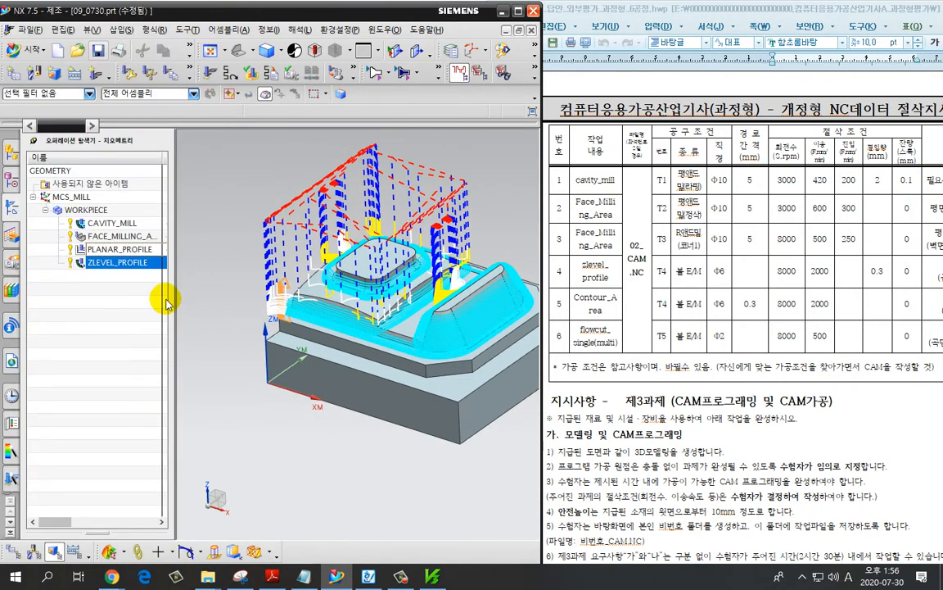
Check the Z-level profile's machining time in the operation list.
{"action": "left_click_drag", "start_coordinate": [172, 298], "coordinate": [354, 307]}
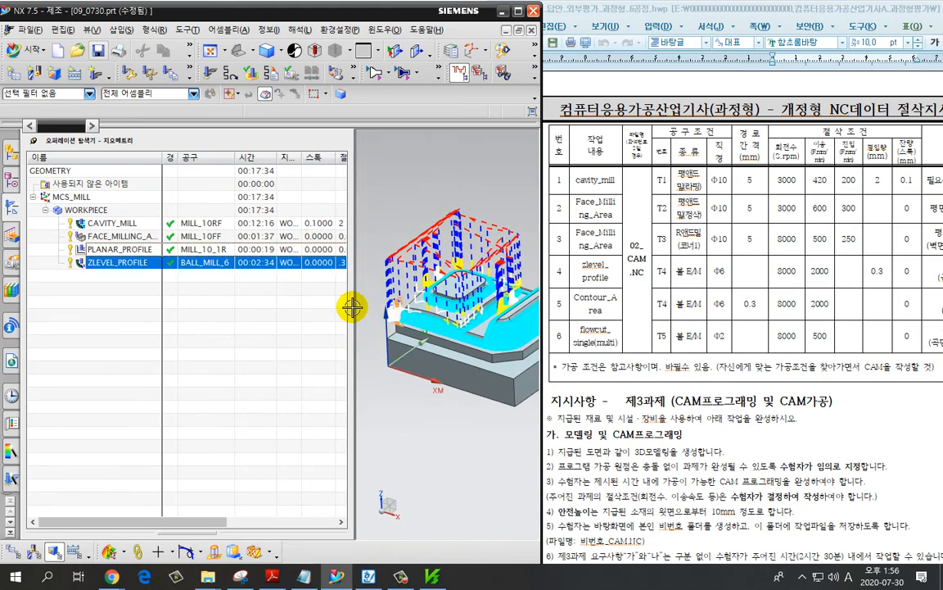
{"action": "key", "text": "ctrl+2"}
{"action": "left_click_drag", "start_coordinate": [268, 281], "coordinate": [260, 252]}
{"action": "key", "text": "Escape"}
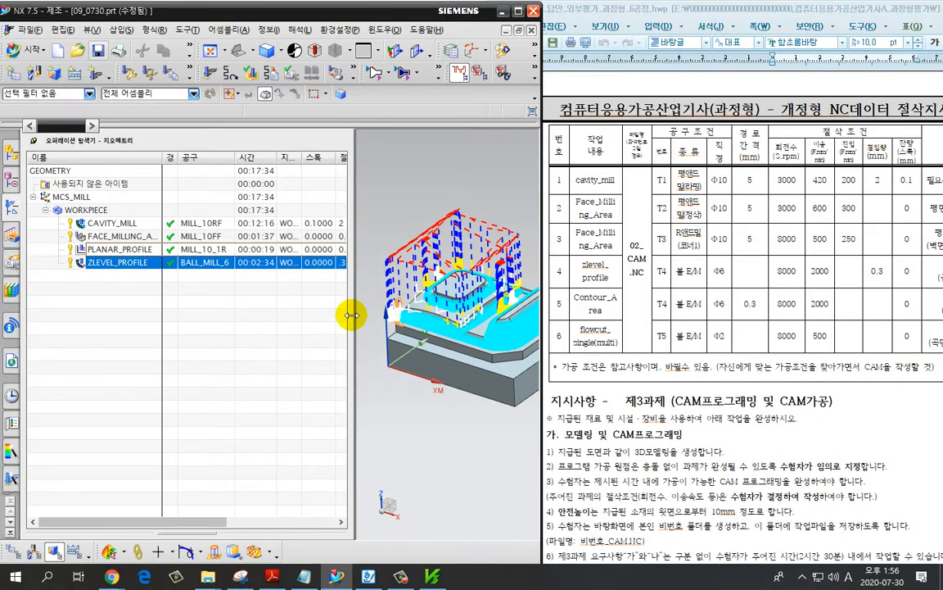
{"action": "left_click_drag", "start_coordinate": [352, 313], "coordinate": [225, 321]}
Examine the repeated engage and retract moves between cut levels around the raised boss and the sloped rib.
{"action": "scroll", "coordinate": [343, 285], "scroll_direction": "up", "scroll_amount": 5}
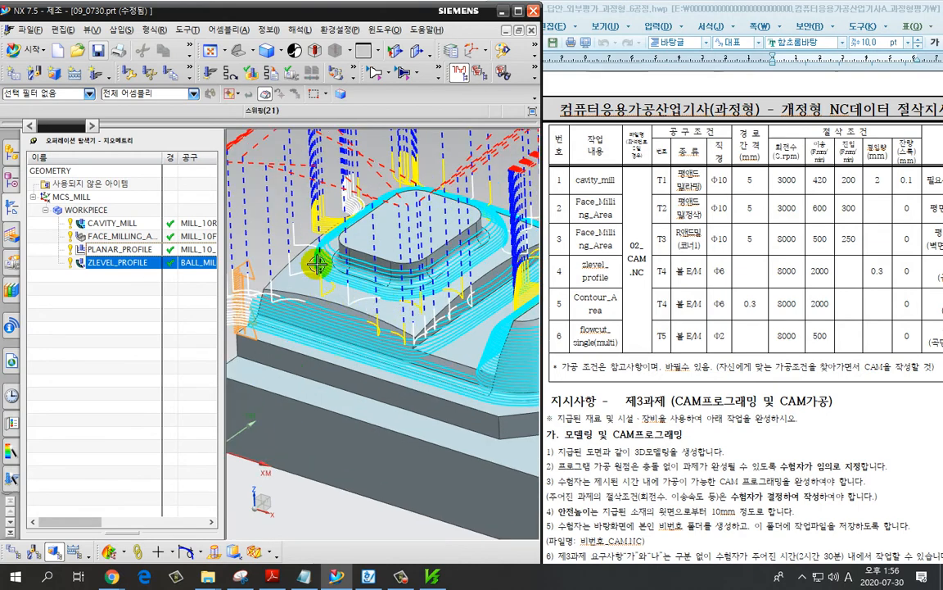
{"action": "scroll", "coordinate": [285, 237], "scroll_direction": "down", "scroll_amount": 2}
{"action": "scroll", "coordinate": [357, 235], "scroll_direction": "up", "scroll_amount": 2}
{"action": "scroll", "coordinate": [357, 235], "scroll_direction": "up", "scroll_amount": 4}
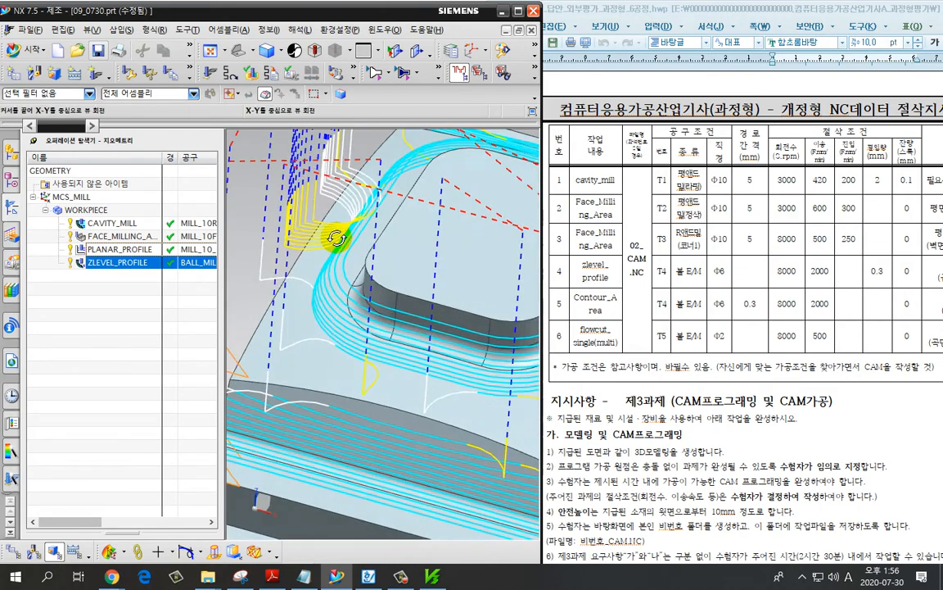
{"action": "key", "text": "ctrl+2"}
{"action": "mouse_move", "coordinate": [314, 195]}
{"action": "left_mouse_down"}
{"action": "mouse_move", "coordinate": [319, 218]}
{"action": "mouse_move", "coordinate": [361, 120]}
{"action": "mouse_move", "coordinate": [320, 213]}
{"action": "mouse_move", "coordinate": [324, 102]}
{"action": "mouse_move", "coordinate": [323, 211]}
{"action": "mouse_move", "coordinate": [312, 222]}
{"action": "left_mouse_up"}
{"action": "key", "text": "Escape"}
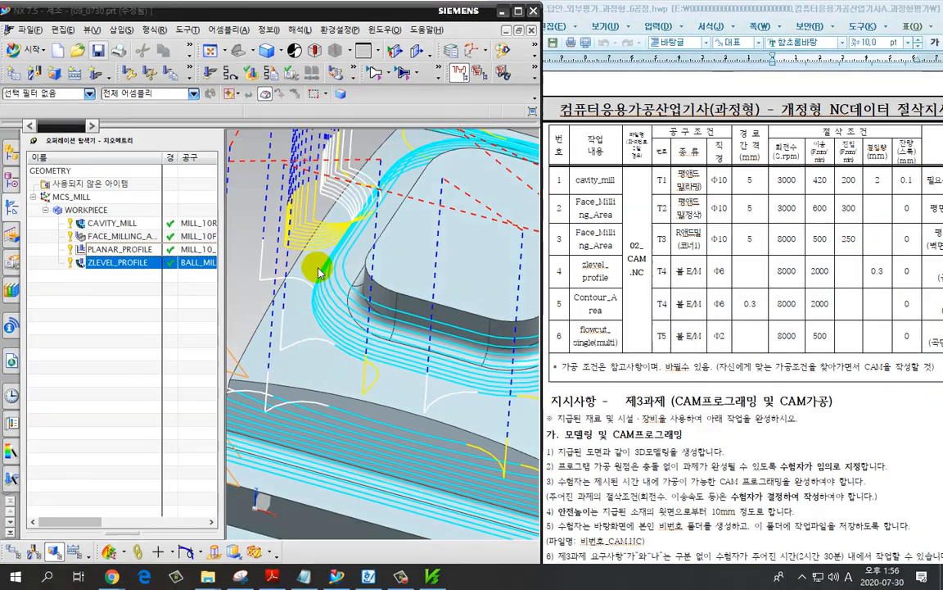
{"action": "scroll", "coordinate": [323, 288], "scroll_direction": "down", "scroll_amount": 5}
{"action": "scroll", "coordinate": [459, 342], "scroll_direction": "up", "scroll_amount": 1}
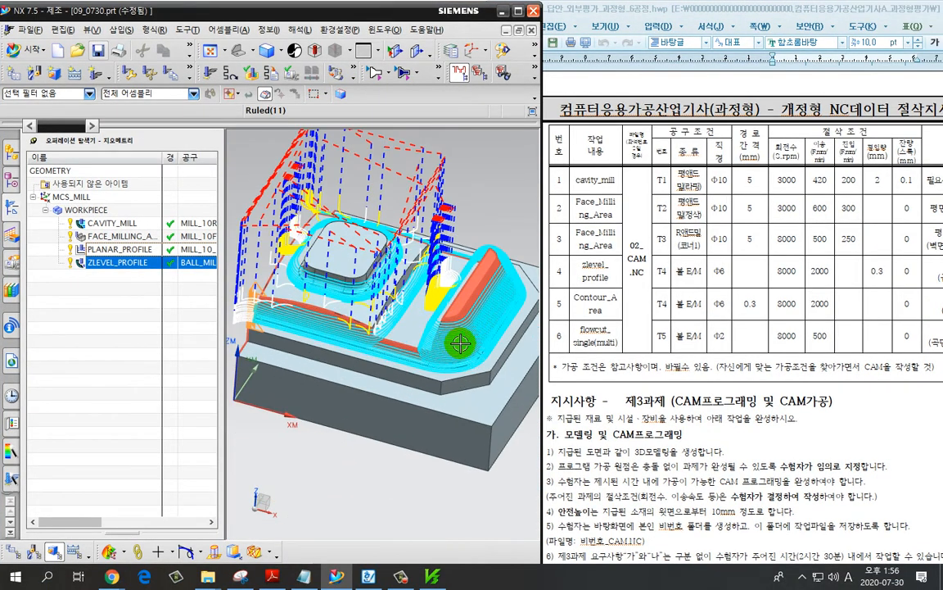
{"action": "middle_click_drag", "start_coordinate": [479, 352], "coordinate": [473, 348], "text": "shift"}
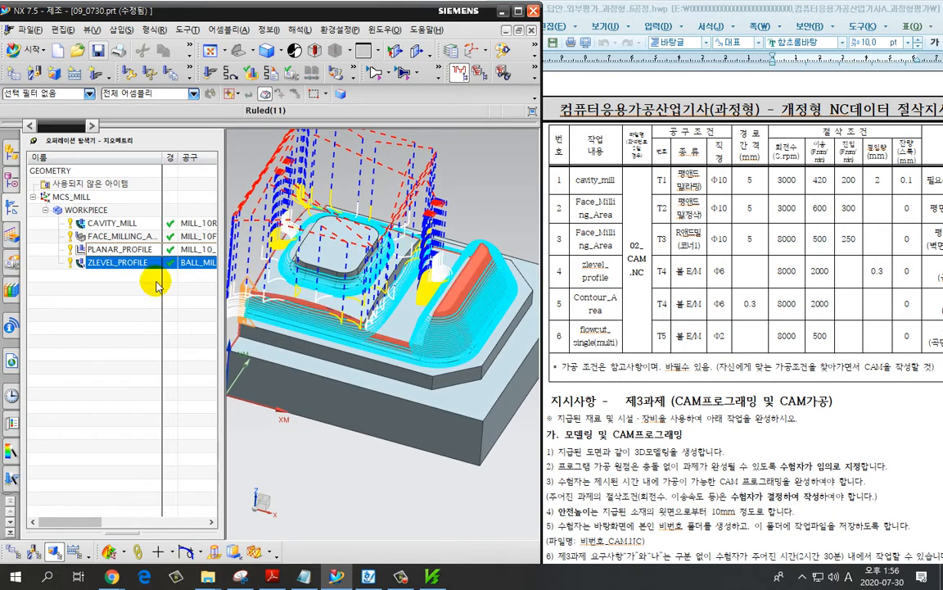
Reopen ZLEVEL_PROFILE and set the level-to-level transfer (단계 이동) in its cutting parameters to 파트에서 지정.
{"action": "double_click", "coordinate": [141, 262]}
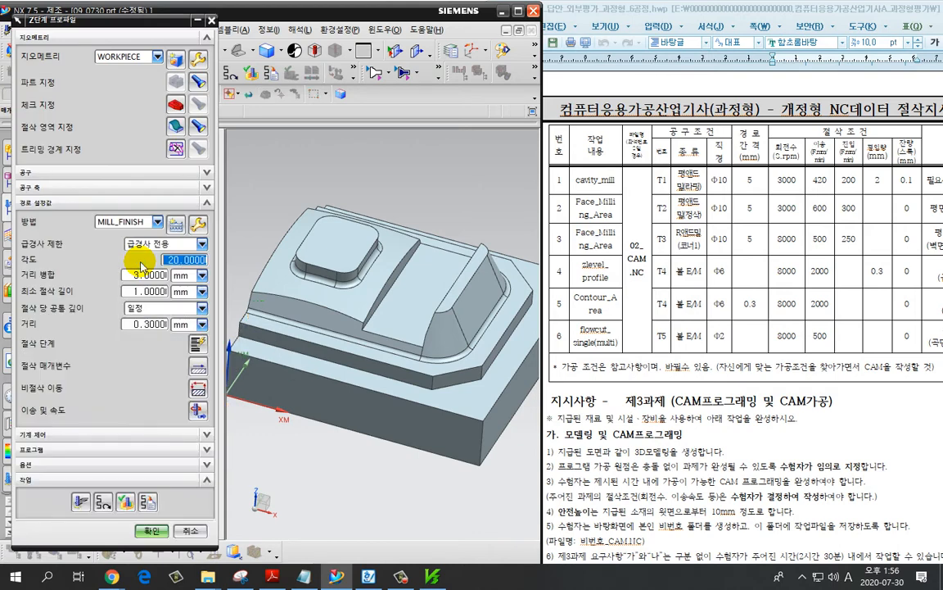
{"action": "left_click", "coordinate": [197, 366]}
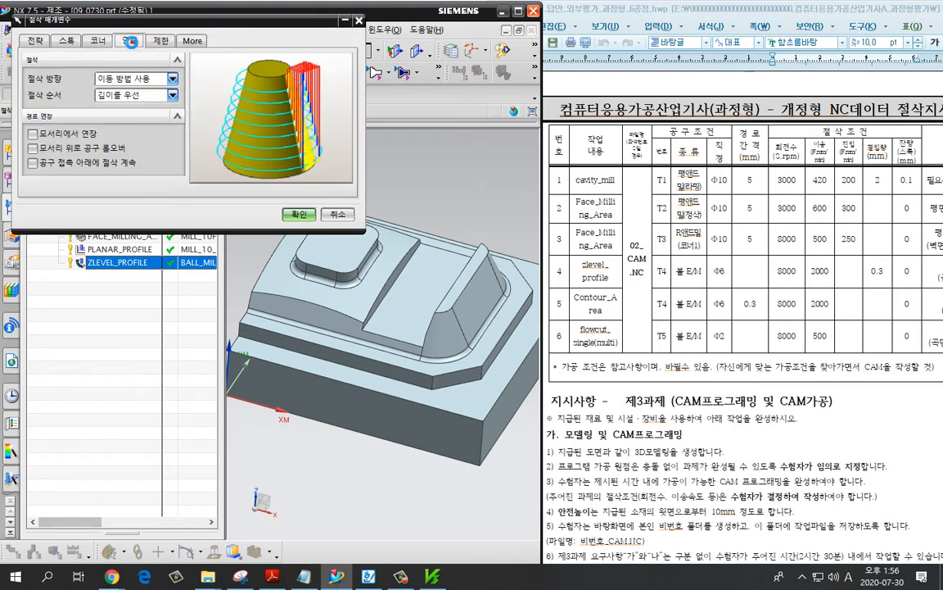
{"action": "left_click", "coordinate": [130, 41]}
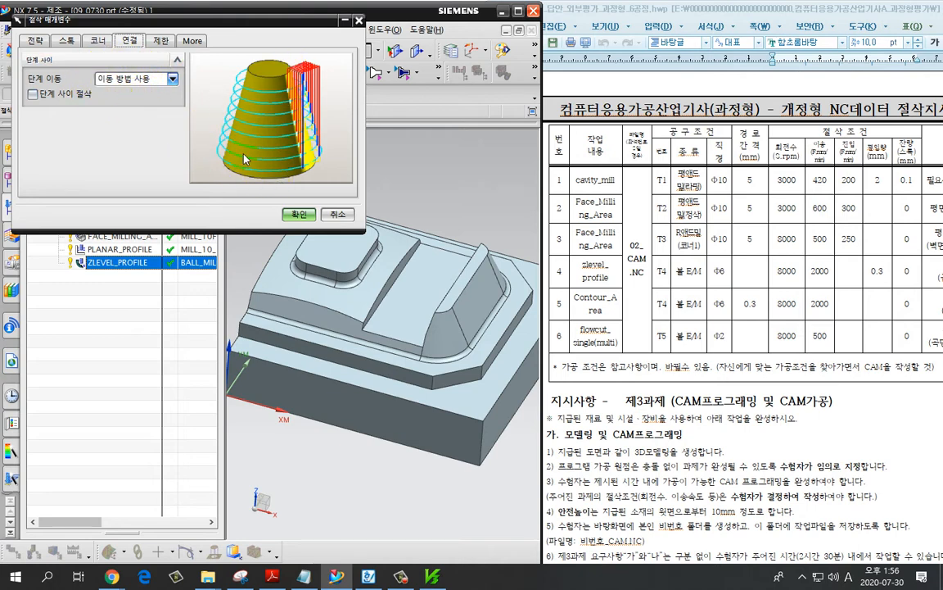
{"action": "left_click", "coordinate": [123, 80]}
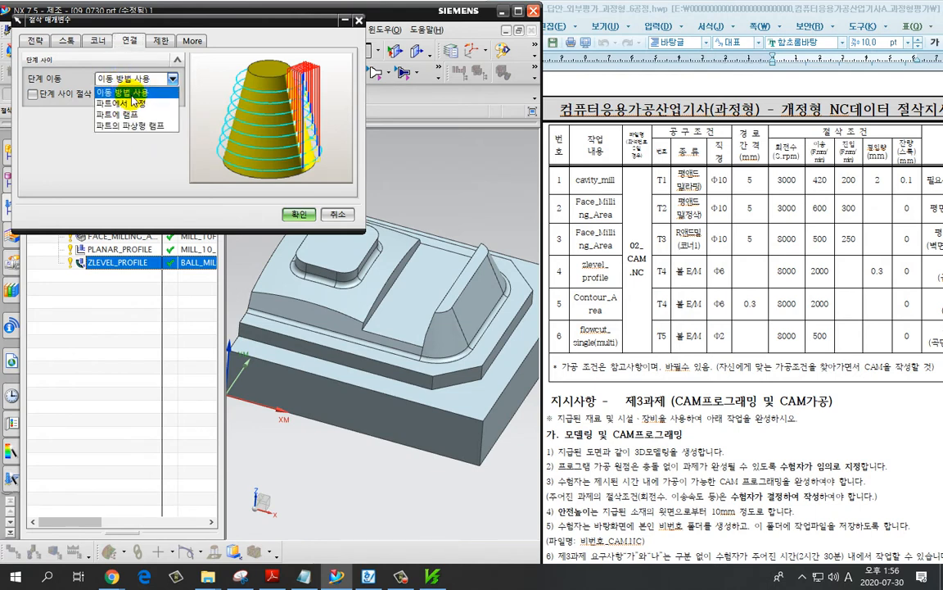
{"action": "left_click", "coordinate": [131, 104]}
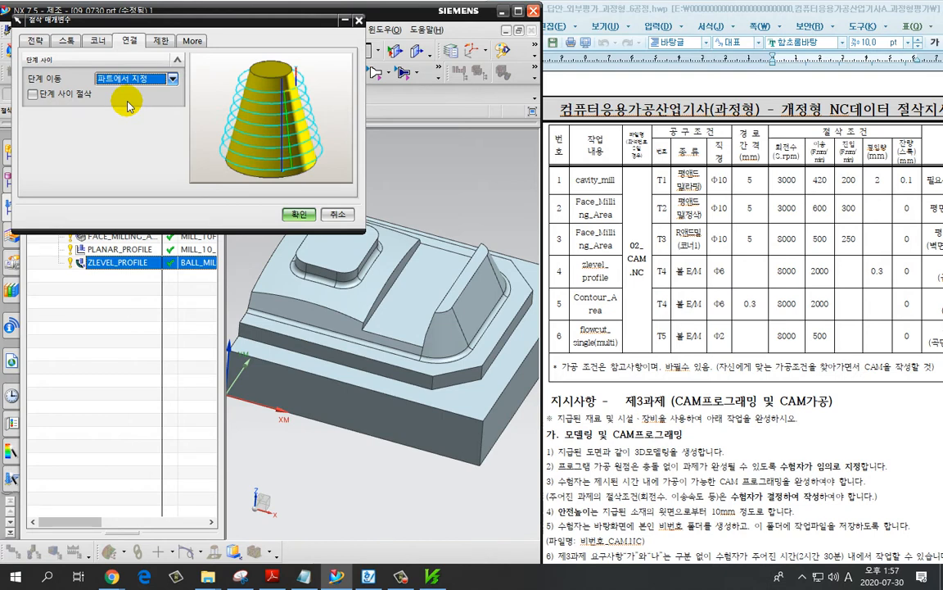
{"action": "left_click", "coordinate": [297, 215]}
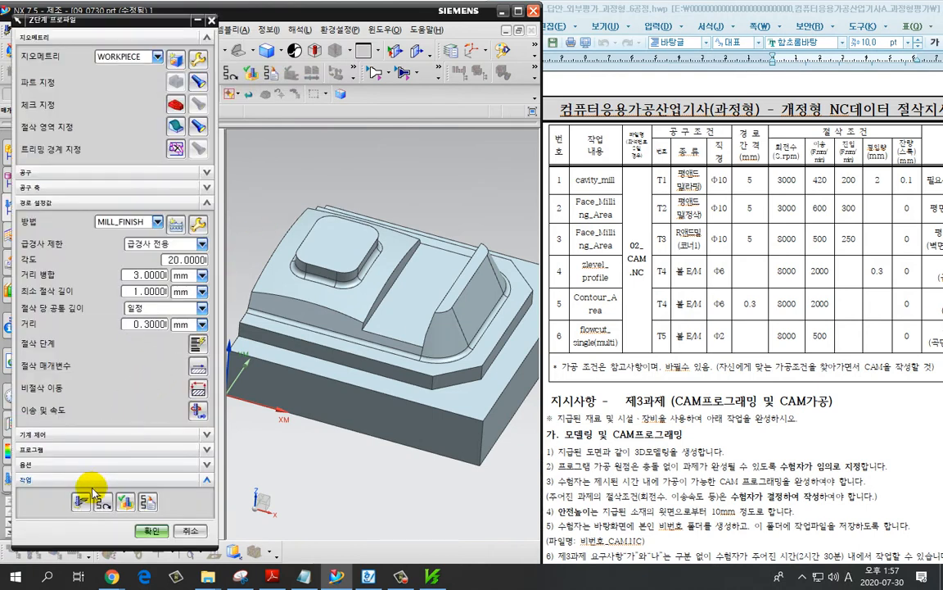
Regenerate the Z-level toolpath and read the full diagnostic message for the generation warning.
{"action": "left_click", "coordinate": [80, 501]}
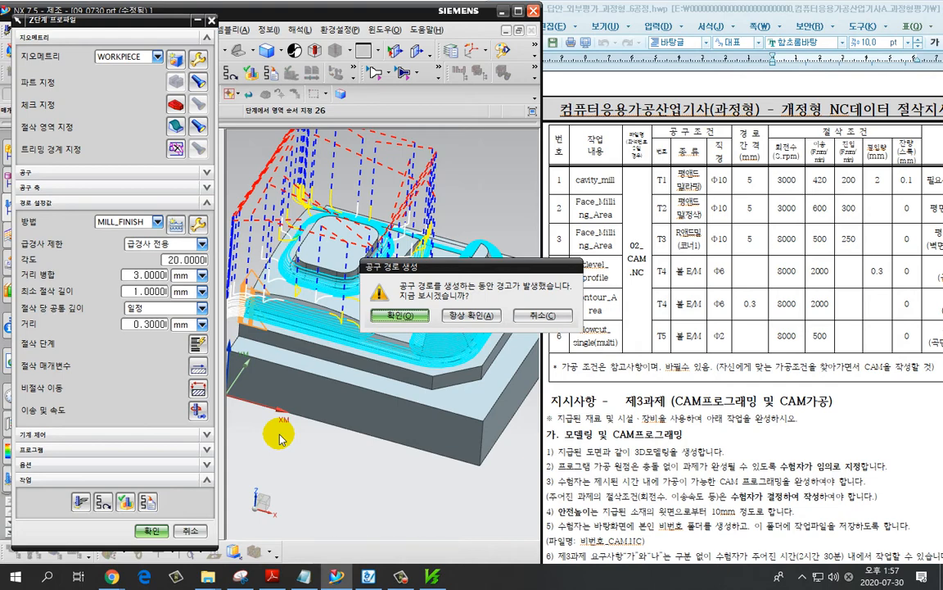
{"action": "left_click", "coordinate": [405, 314]}
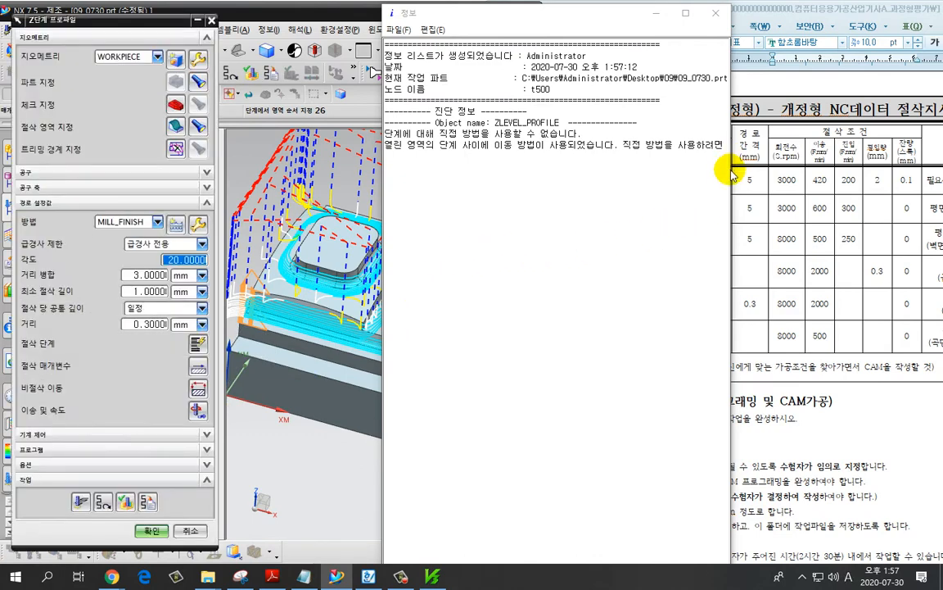
{"action": "left_click_drag", "start_coordinate": [732, 174], "coordinate": [909, 168]}
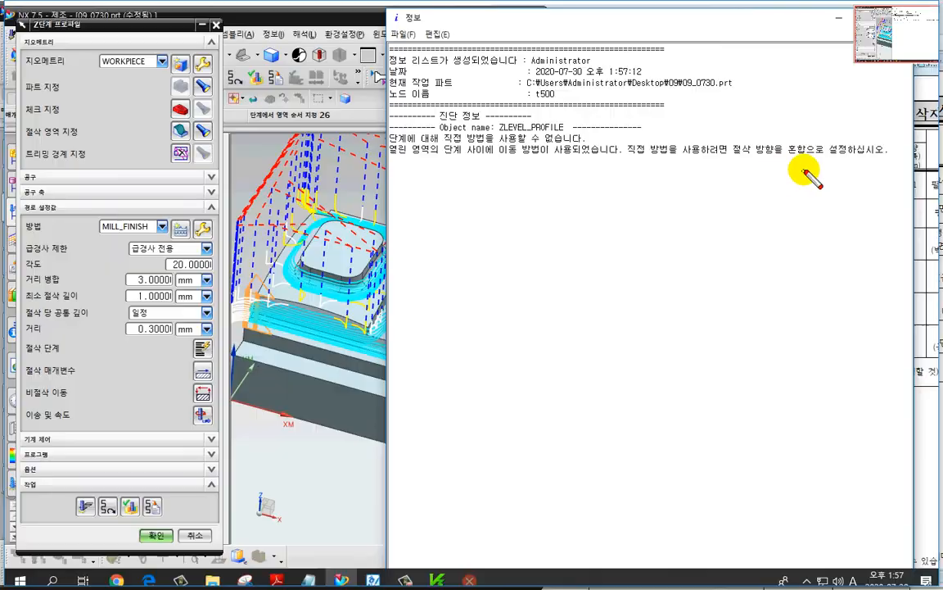
Finish reading the diagnostic advice about the cut direction and close the information window.
{"action": "mouse_move", "coordinate": [752, 175]}
{"action": "left_mouse_down"}
{"action": "mouse_move", "coordinate": [808, 141]}
{"action": "mouse_move", "coordinate": [787, 174]}
{"action": "left_mouse_up"}
{"action": "key", "text": "Escape"}
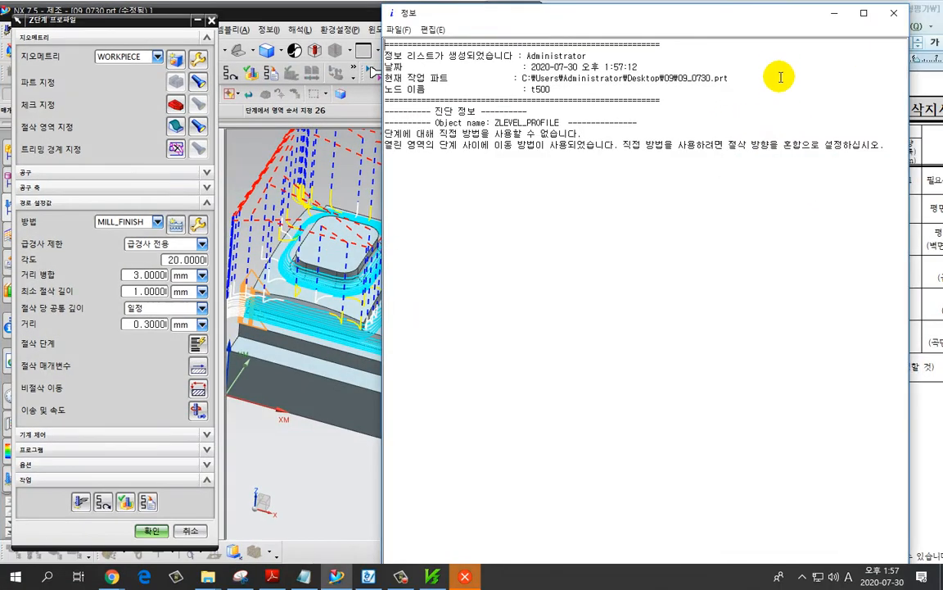
{"action": "left_click", "coordinate": [894, 14]}
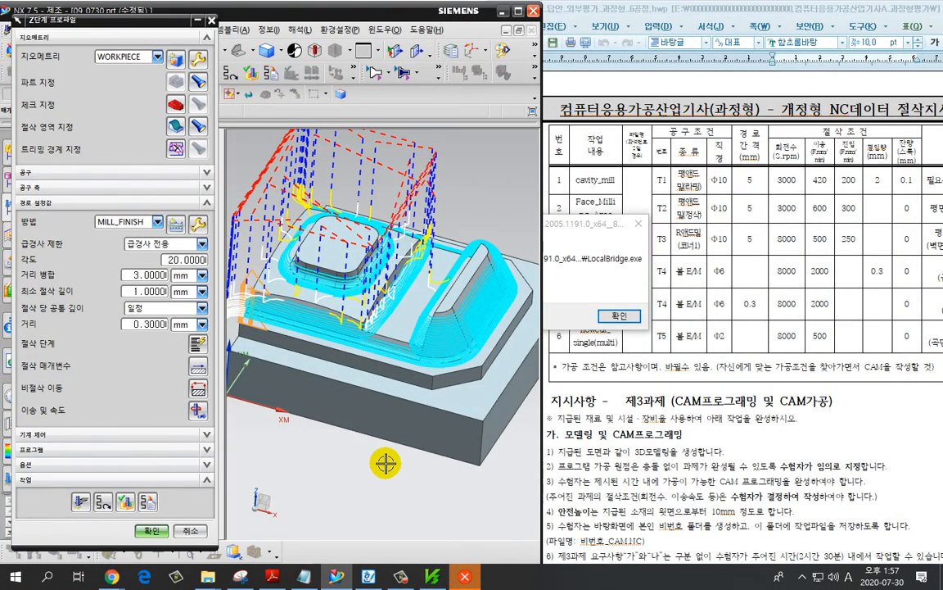
Examine the Z-level toolpath's closed passes on the sloped rib and its repeated retracts at the open edges beside the raised boss.
{"action": "middle_click_drag", "start_coordinate": [386, 461], "coordinate": [400, 431]}
{"action": "scroll", "coordinate": [414, 337], "scroll_direction": "up", "scroll_amount": 3}
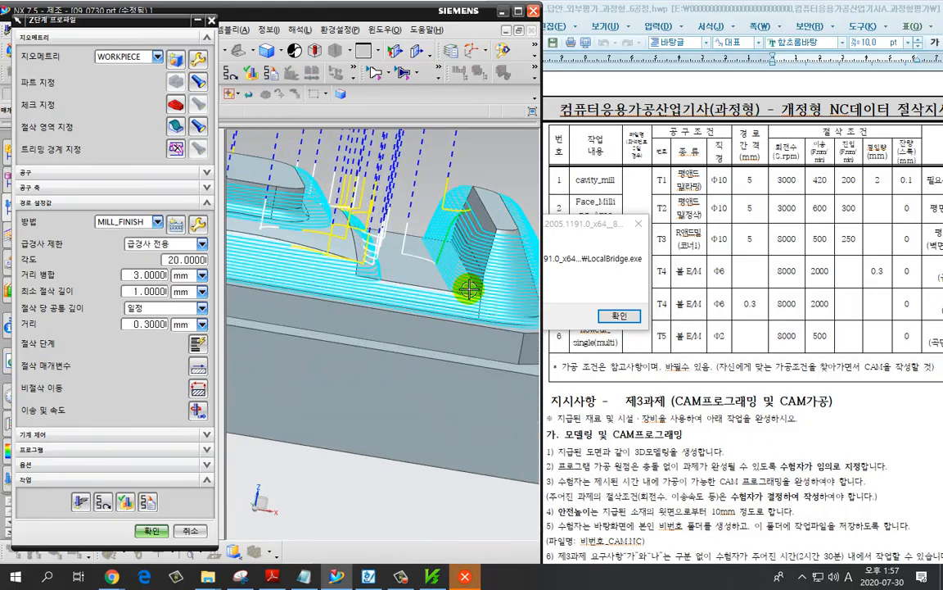
{"action": "key", "text": "ctrl+2"}
{"action": "mouse_move", "coordinate": [459, 274]}
{"action": "left_mouse_down"}
{"action": "mouse_move", "coordinate": [436, 267]}
{"action": "mouse_move", "coordinate": [473, 216]}
{"action": "mouse_move", "coordinate": [468, 274]}
{"action": "left_mouse_up"}
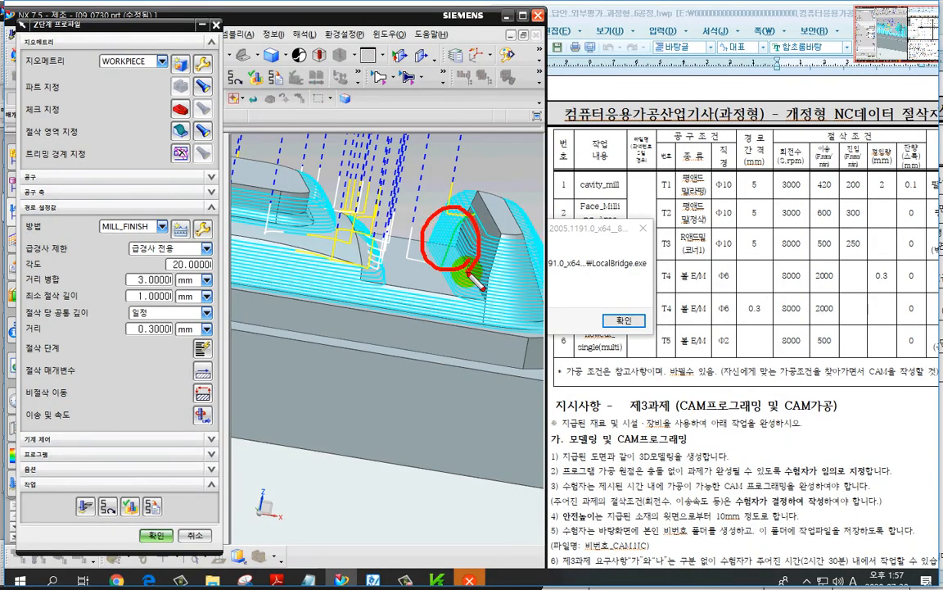
{"action": "key", "text": "Escape"}
{"action": "scroll", "coordinate": [418, 323], "scroll_direction": "down", "scroll_amount": 3}
{"action": "middle_click_drag", "start_coordinate": [256, 252], "coordinate": [284, 275]}
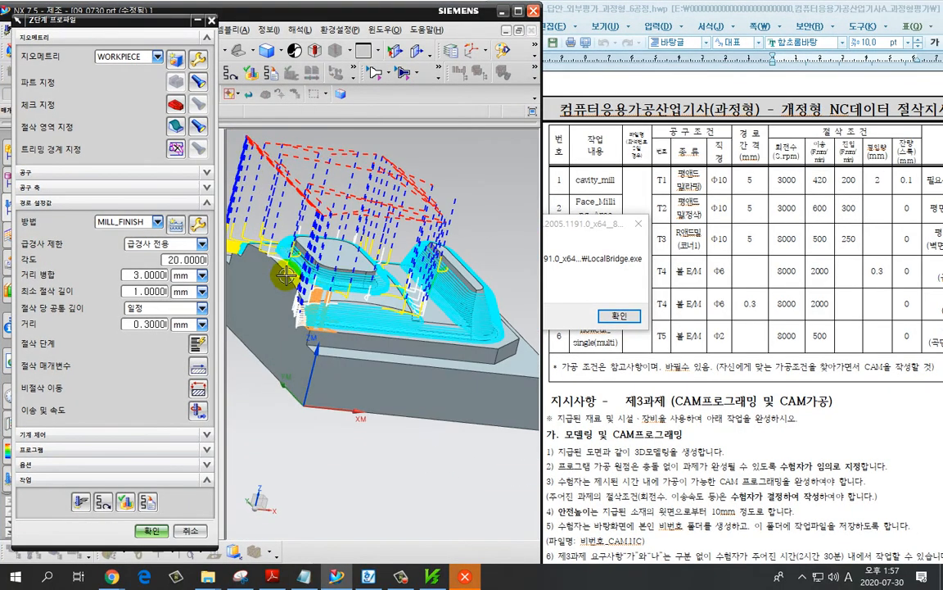
{"action": "scroll", "coordinate": [300, 276], "scroll_direction": "up", "scroll_amount": 3}
{"action": "key", "text": "ctrl+2"}
{"action": "mouse_move", "coordinate": [283, 260]}
{"action": "left_mouse_down"}
{"action": "mouse_move", "coordinate": [295, 207]}
{"action": "mouse_move", "coordinate": [302, 261]}
{"action": "left_mouse_up"}
{"action": "key", "text": "Escape"}
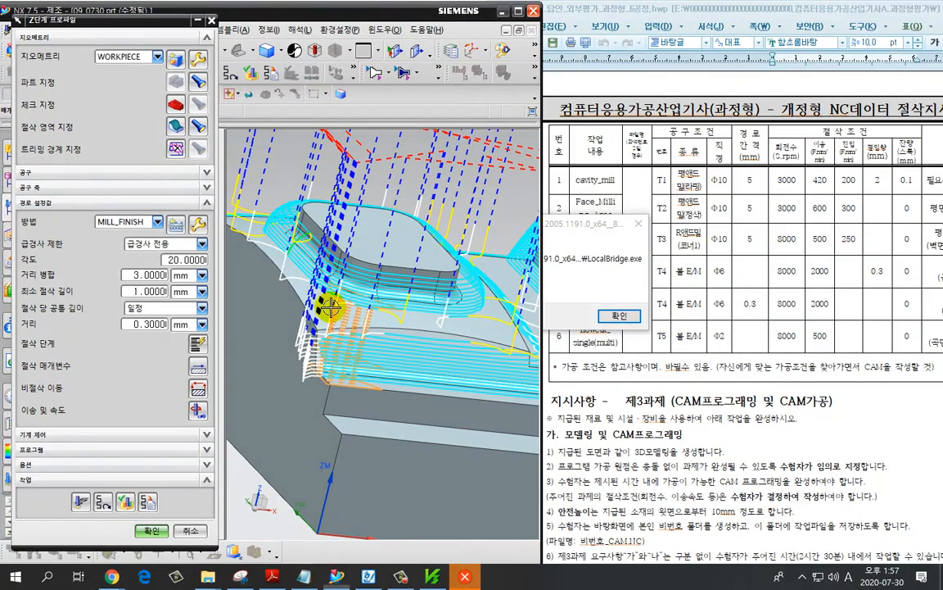
{"action": "scroll", "coordinate": [384, 338], "scroll_direction": "down", "scroll_amount": 3}
{"action": "middle_click_drag", "start_coordinate": [394, 347], "coordinate": [328, 332]}
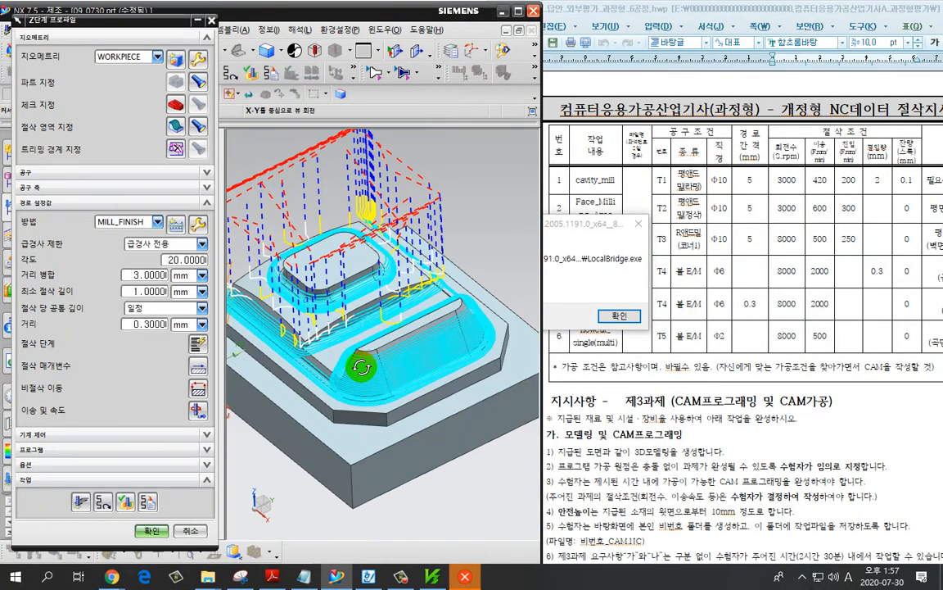
{"action": "middle_click_drag", "start_coordinate": [366, 370], "coordinate": [339, 307]}
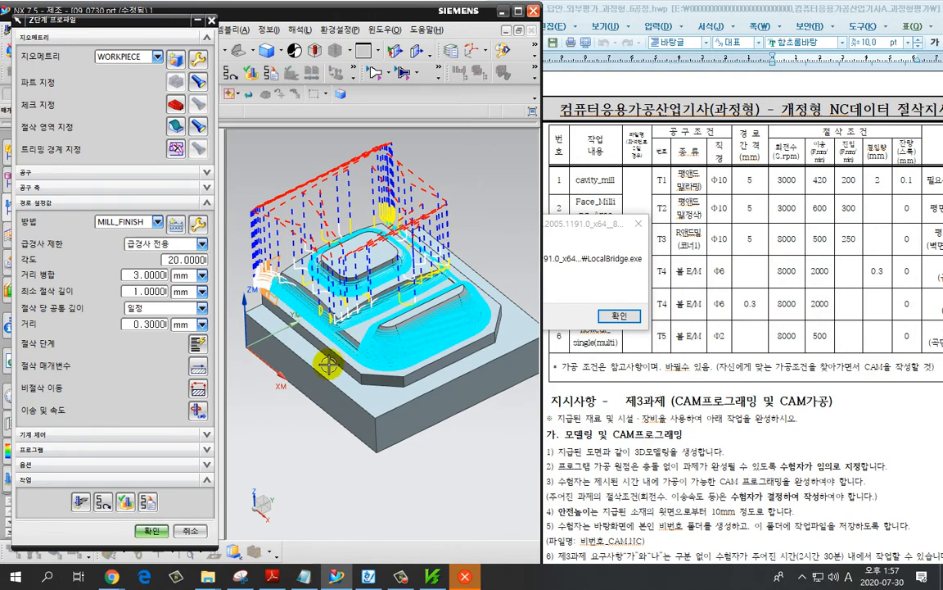
{"action": "key", "text": "ctrl+2"}
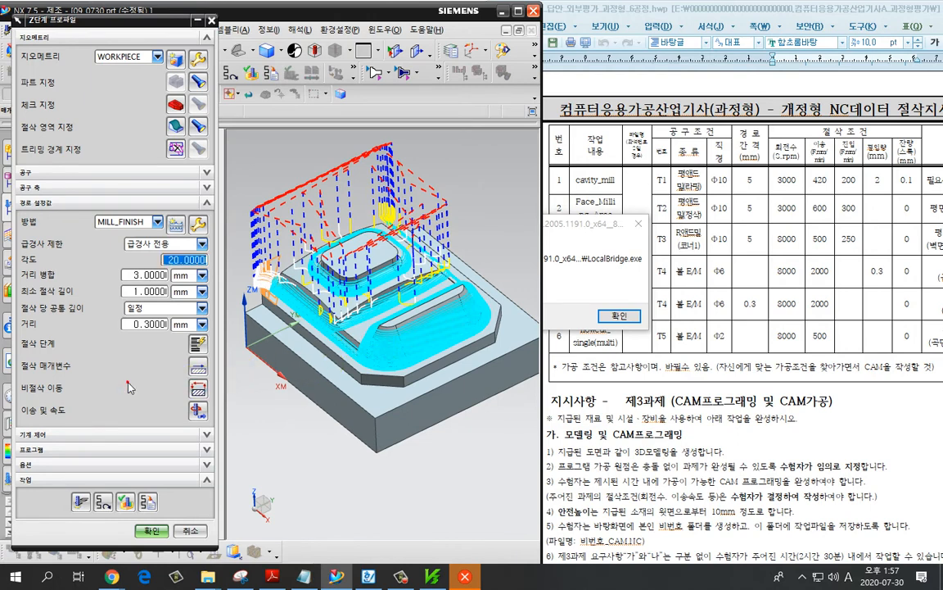
Set the cut direction (절삭 방향) in the Z-level profile's cutting parameters to 혼합.
{"action": "left_click", "coordinate": [198, 371]}
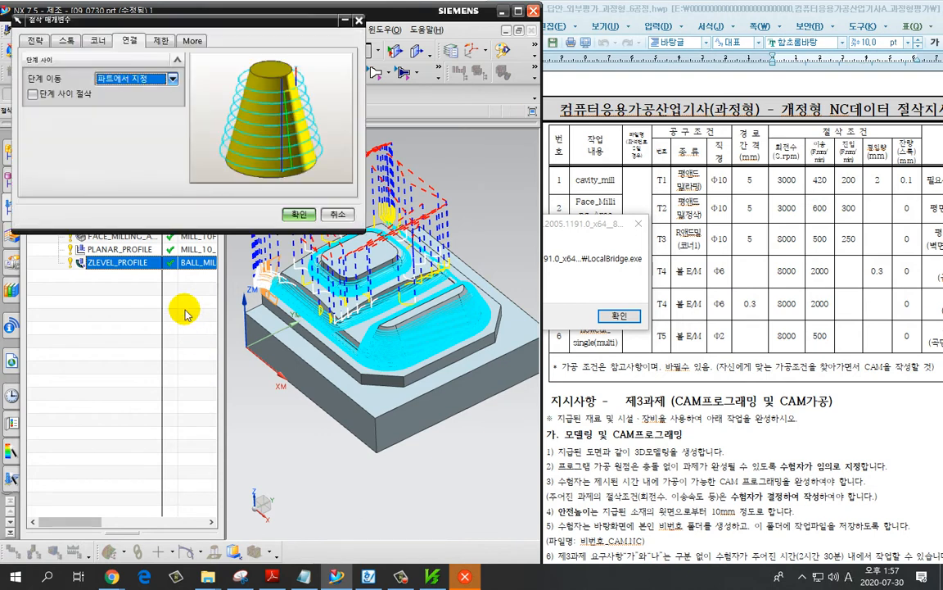
{"action": "left_click", "coordinate": [32, 39]}
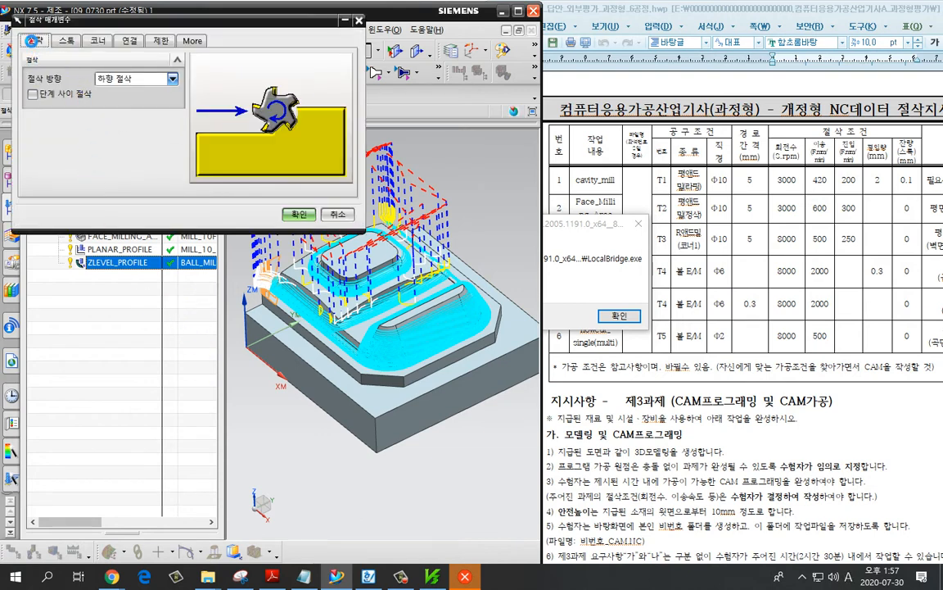
{"action": "left_click", "coordinate": [116, 78]}
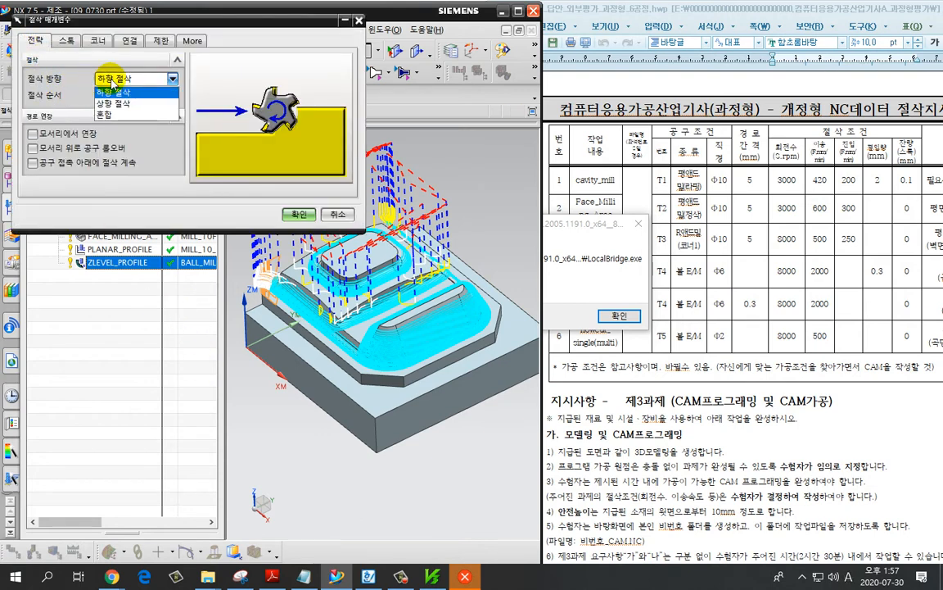
{"action": "left_click", "coordinate": [118, 114]}
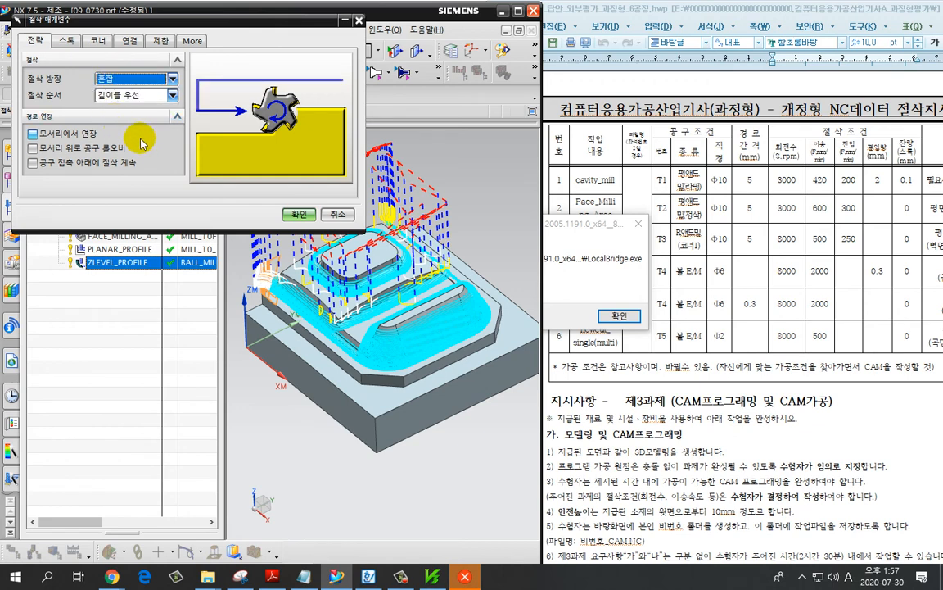
{"action": "left_click", "coordinate": [300, 215]}
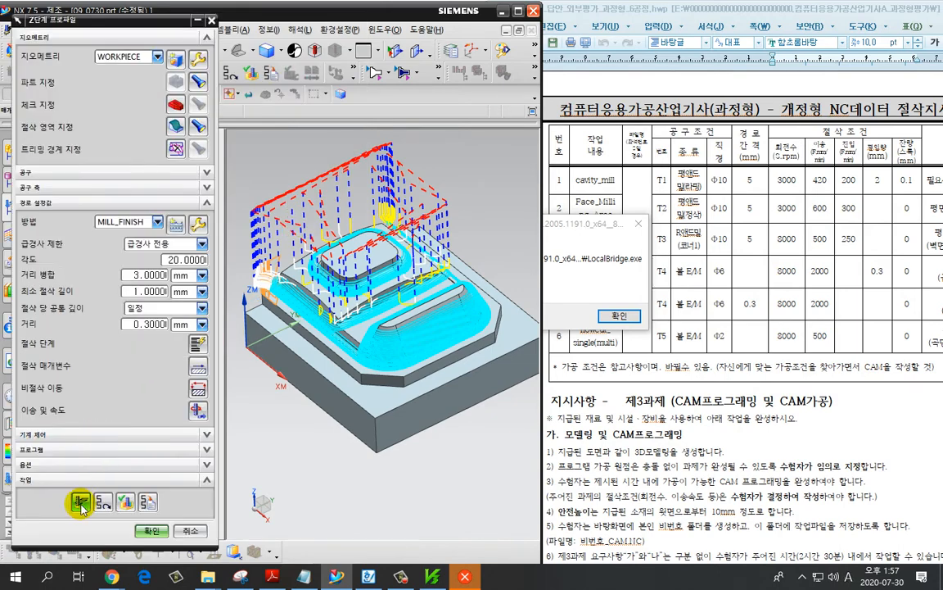
Regenerate the Z-level toolpath and inspect its transfer moves around the boss and along the side wall.
{"action": "left_click", "coordinate": [80, 503]}
{"action": "middle_click", "coordinate": [232, 399]}
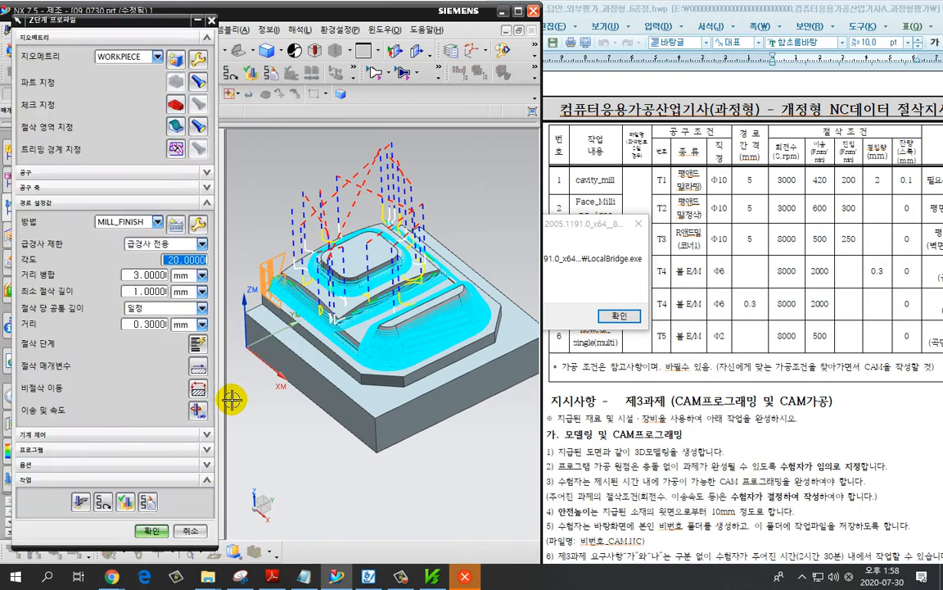
{"action": "middle_click_drag", "start_coordinate": [348, 416], "coordinate": [364, 386]}
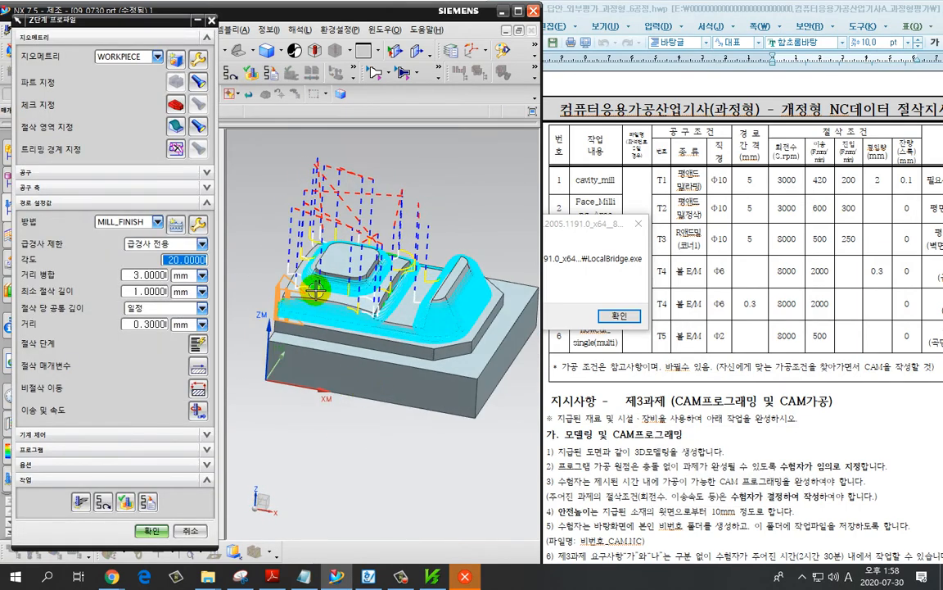
{"action": "scroll", "coordinate": [312, 289], "scroll_direction": "up", "scroll_amount": 2}
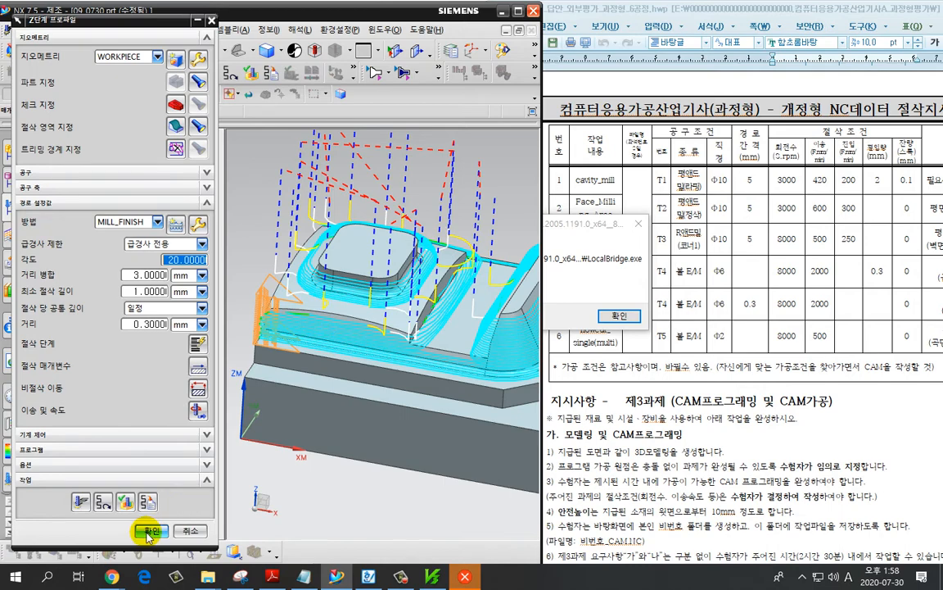
Verify the Z-level toolpath by playing back the solid tool's motion, and stop the playback partway.
{"action": "left_click", "coordinate": [126, 502]}
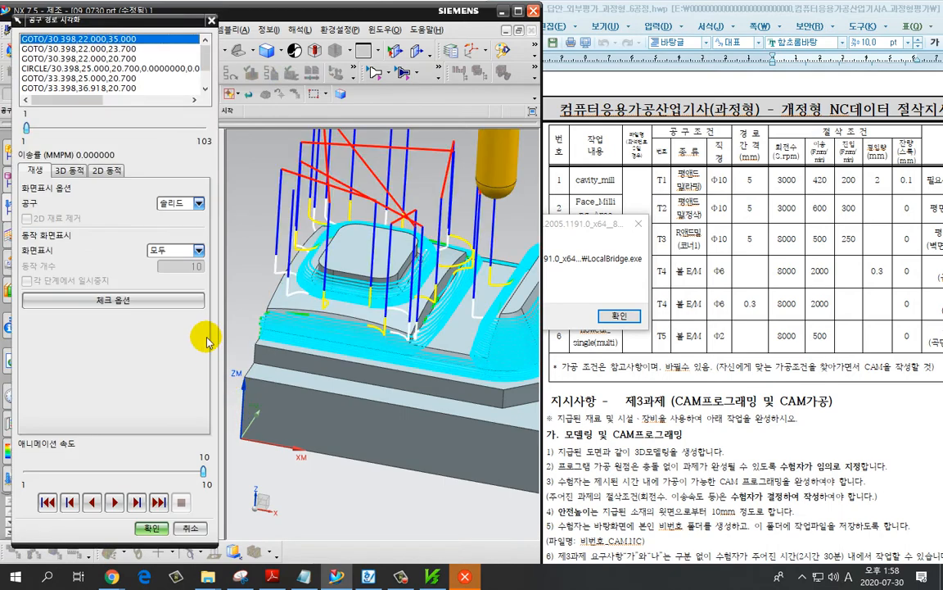
{"action": "middle_click_drag", "start_coordinate": [223, 338], "coordinate": [254, 425]}
{"action": "left_click", "coordinate": [114, 502]}
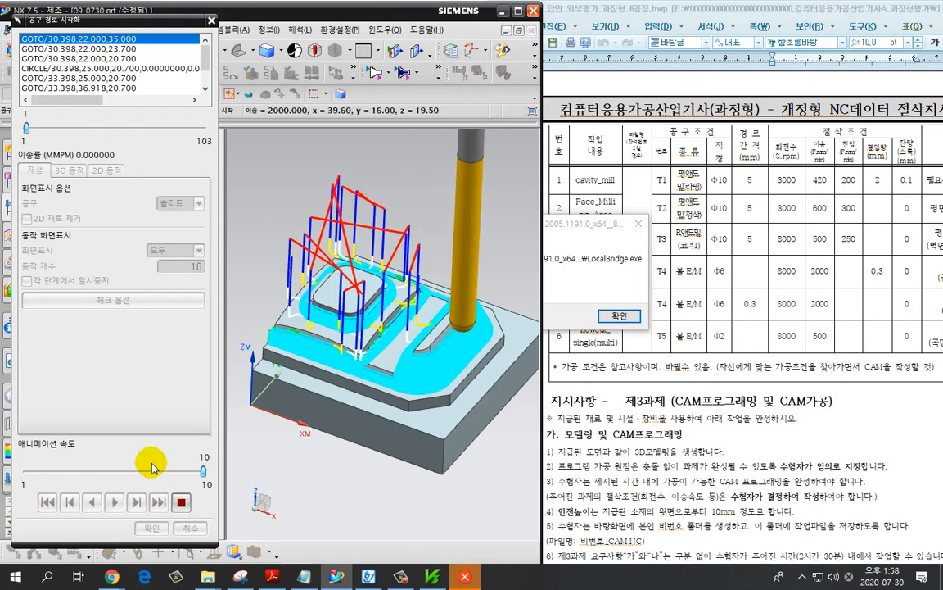
{"action": "left_click", "coordinate": [181, 502]}
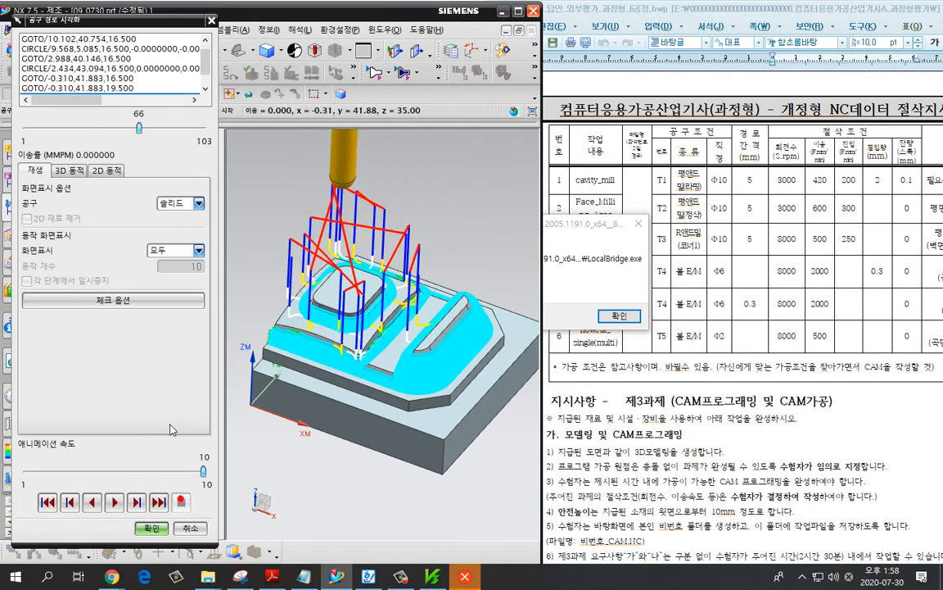
Run the 2D dynamic (2D 동적) material removal simulation of the Z-level operation and close the verification.
{"action": "left_click", "coordinate": [109, 171]}
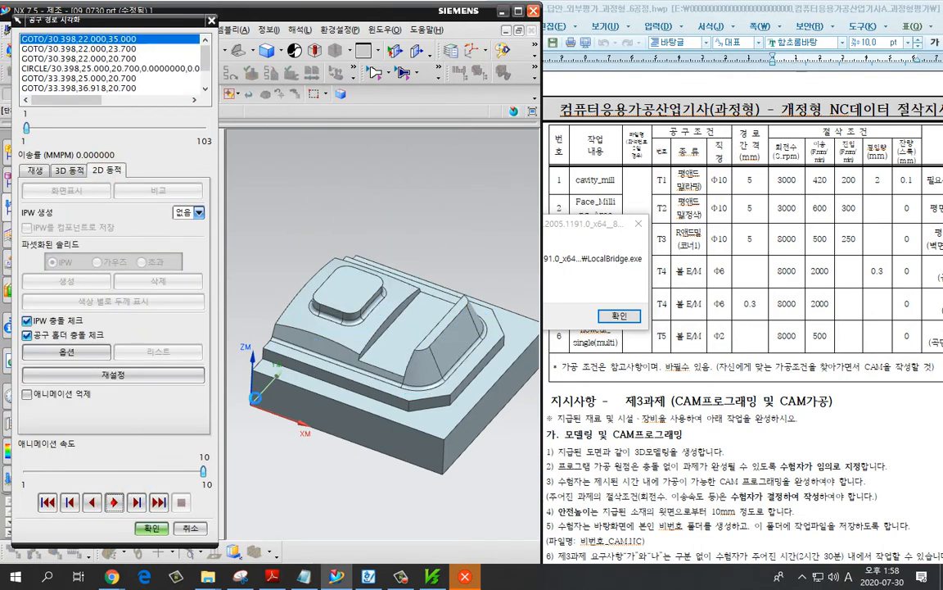
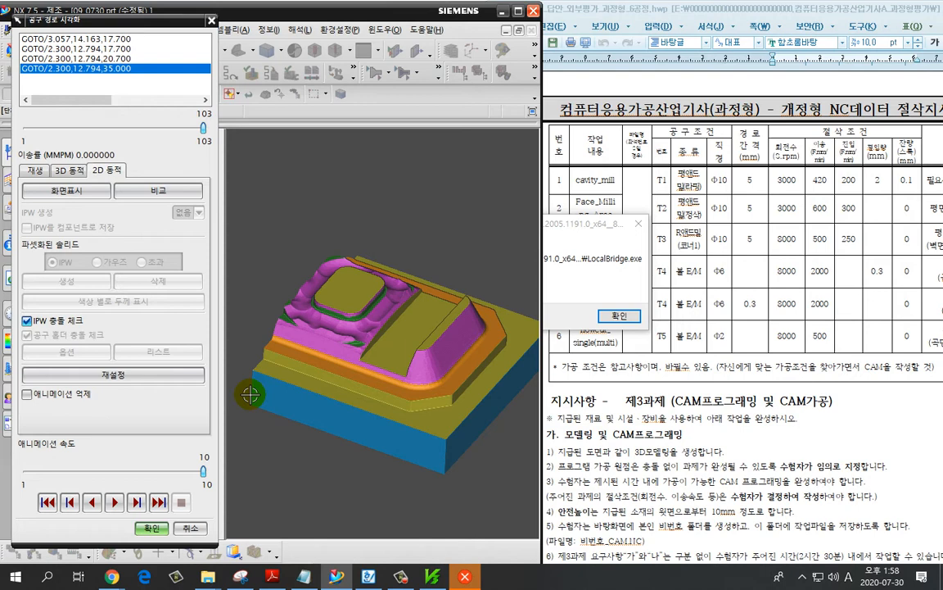
{"action": "left_click", "coordinate": [181, 501]}
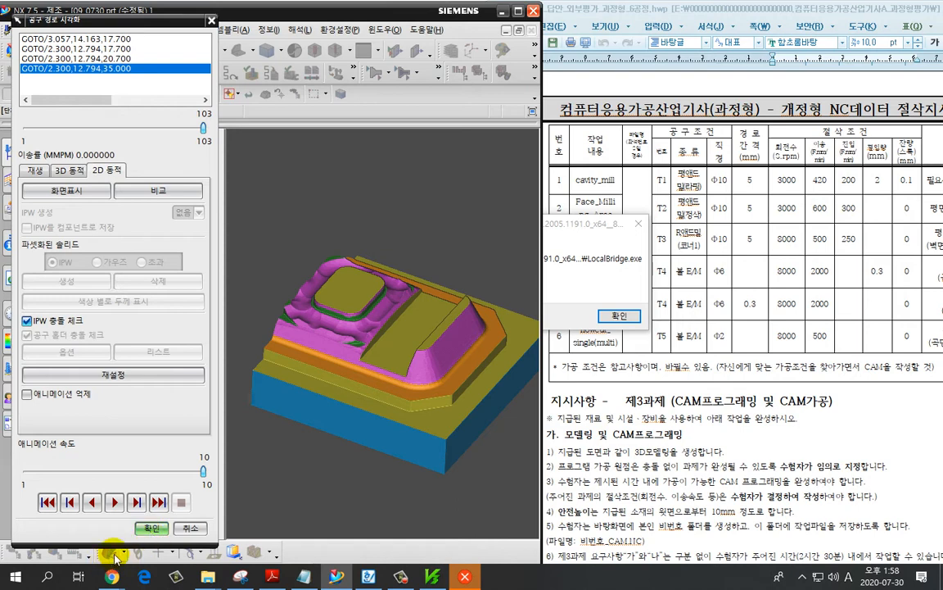
{"action": "left_click", "coordinate": [142, 528]}
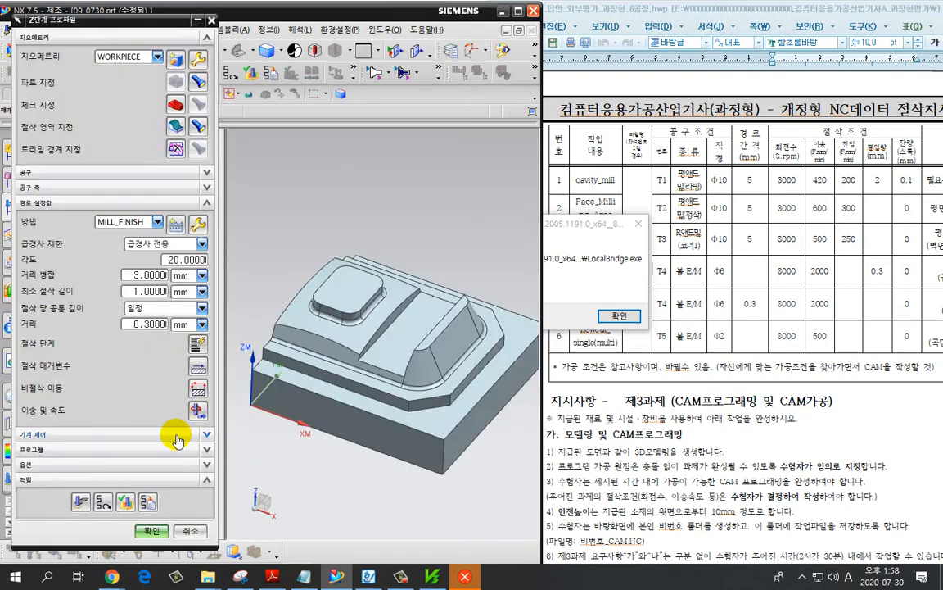
Redisplay the Z-level toolpath on the part and examine the uncut areas of the sloped surface beside the boss.
{"action": "left_click", "coordinate": [82, 501]}
{"action": "scroll", "coordinate": [306, 361], "scroll_direction": "up", "scroll_amount": 2}
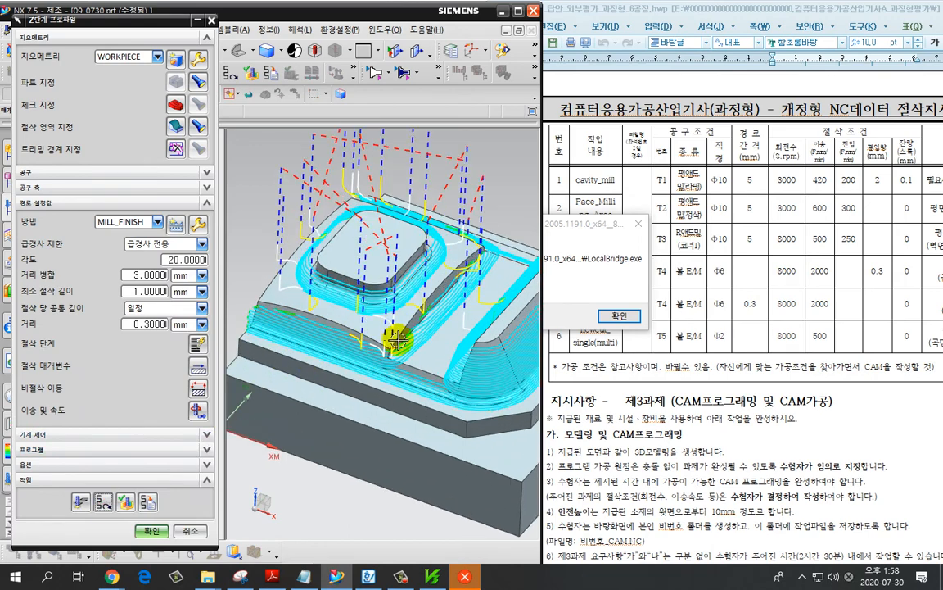
{"action": "key", "text": "ctrl+2"}
{"action": "mouse_move", "coordinate": [390, 353]}
{"action": "left_mouse_down"}
{"action": "mouse_move", "coordinate": [381, 325]}
{"action": "mouse_move", "coordinate": [396, 352]}
{"action": "left_mouse_up"}
{"action": "mouse_move", "coordinate": [271, 306]}
{"action": "left_mouse_down"}
{"action": "mouse_move", "coordinate": [281, 283]}
{"action": "mouse_move", "coordinate": [298, 314]}
{"action": "left_mouse_up"}
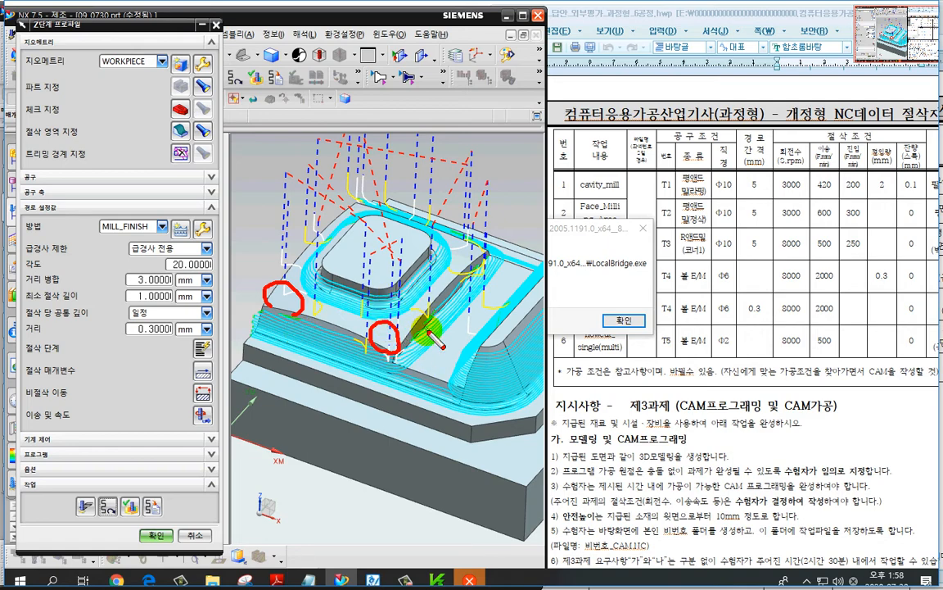
{"action": "key", "text": "Escape"}
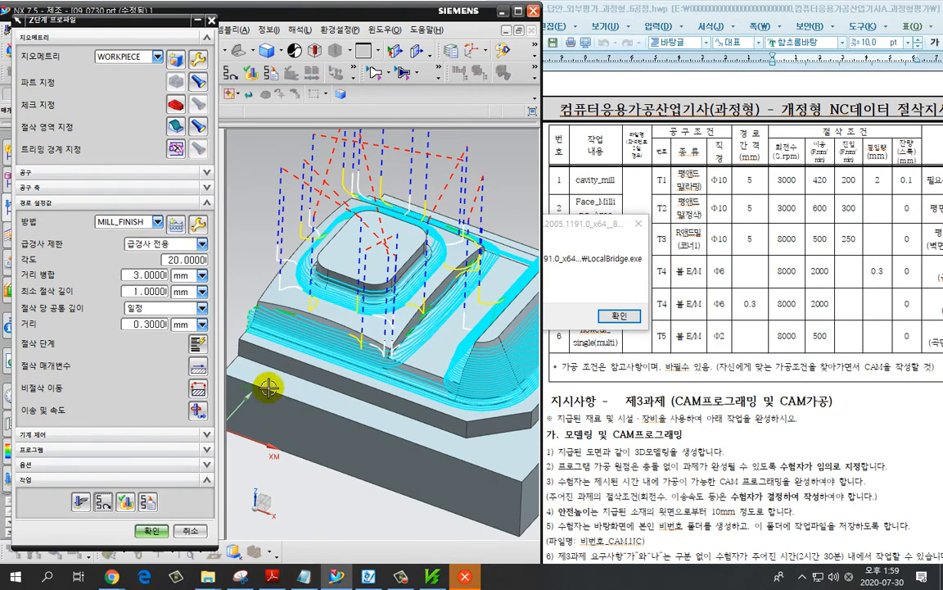
Rerun the 2D dynamic simulation at animation speed 1, examine the machined surface around the boss, and close the verification.
{"action": "left_click", "coordinate": [126, 499]}
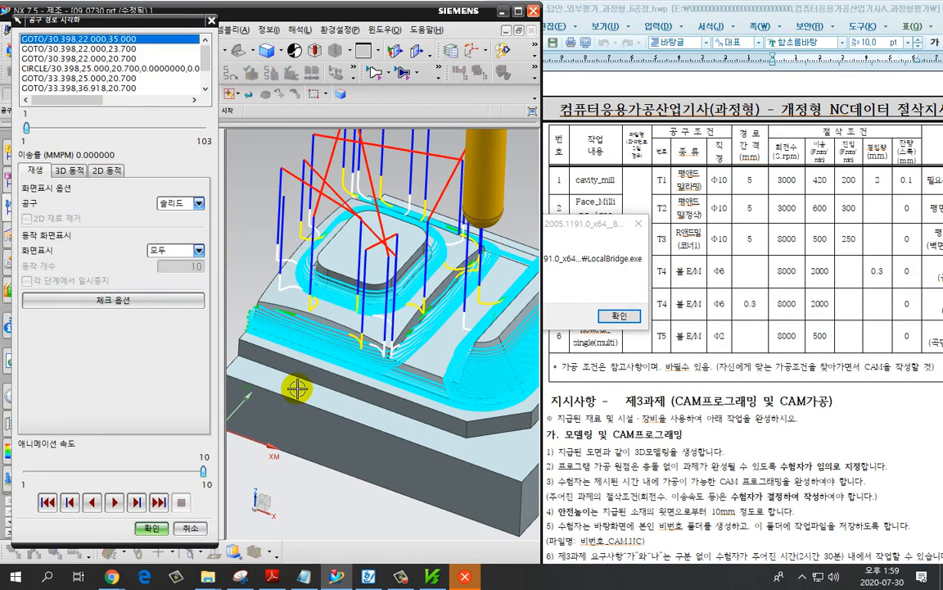
{"action": "left_click", "coordinate": [106, 170]}
{"action": "left_click_drag", "start_coordinate": [203, 472], "coordinate": [27, 472]}
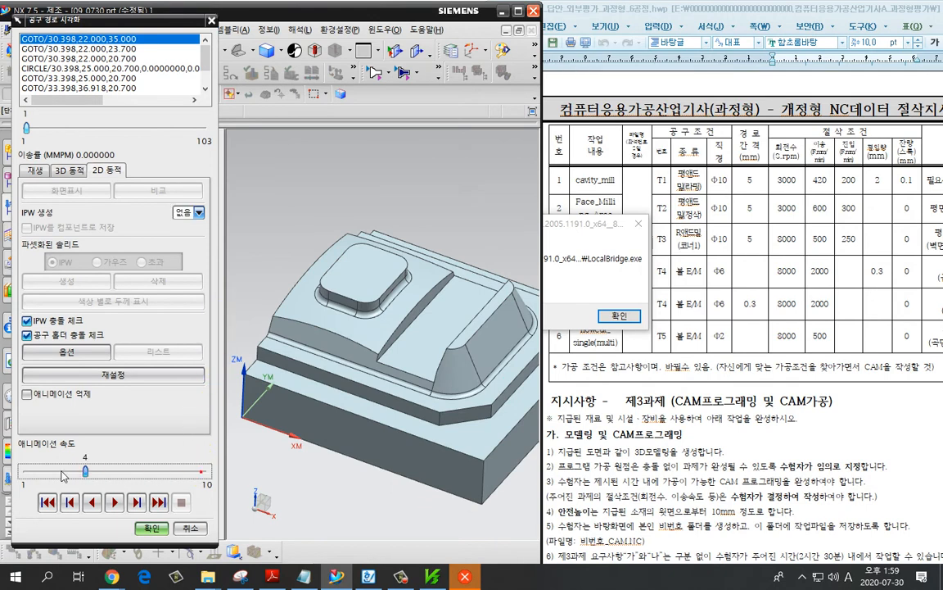
{"action": "left_click", "coordinate": [137, 502]}
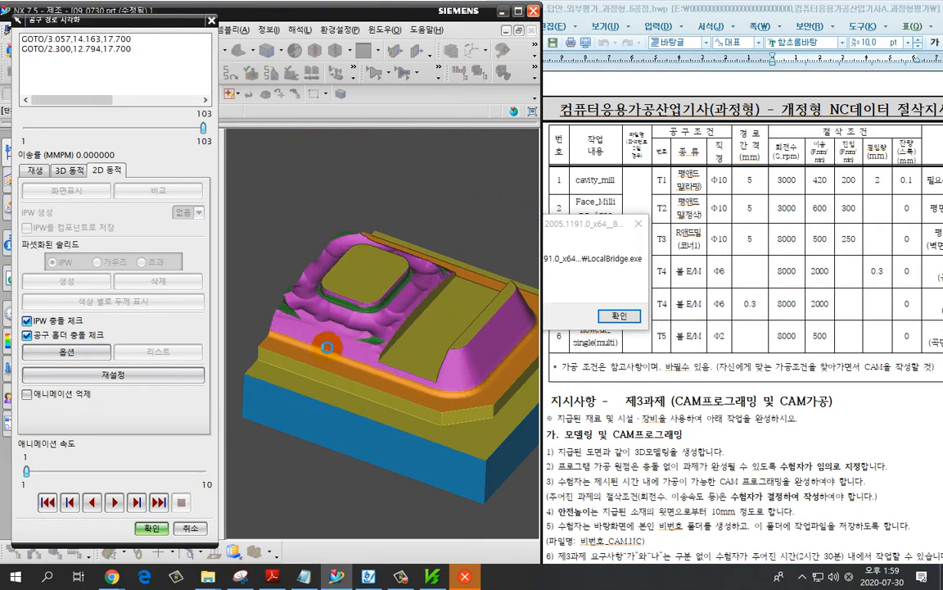
{"action": "key", "text": "ctrl+2"}
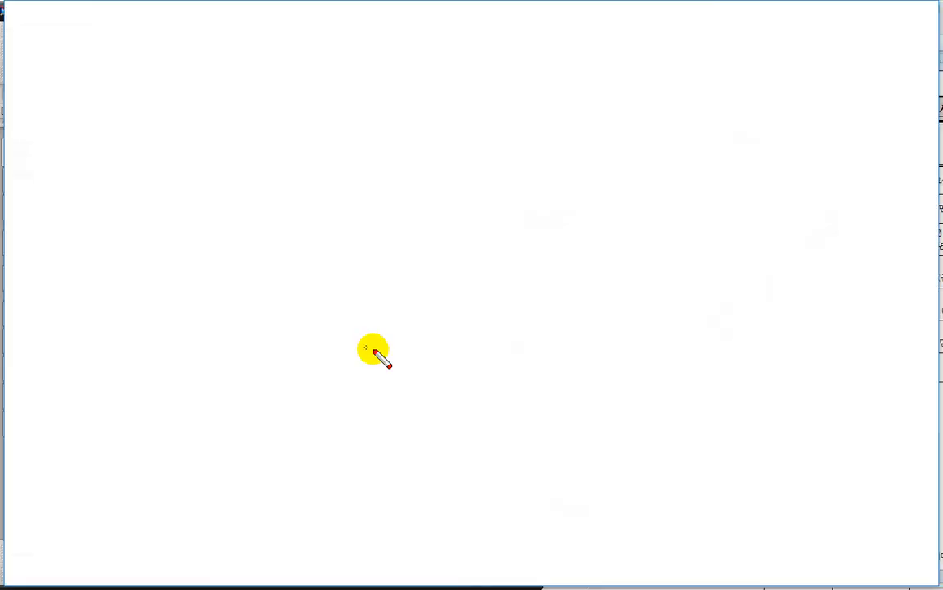
{"action": "left_click", "coordinate": [373, 363]}
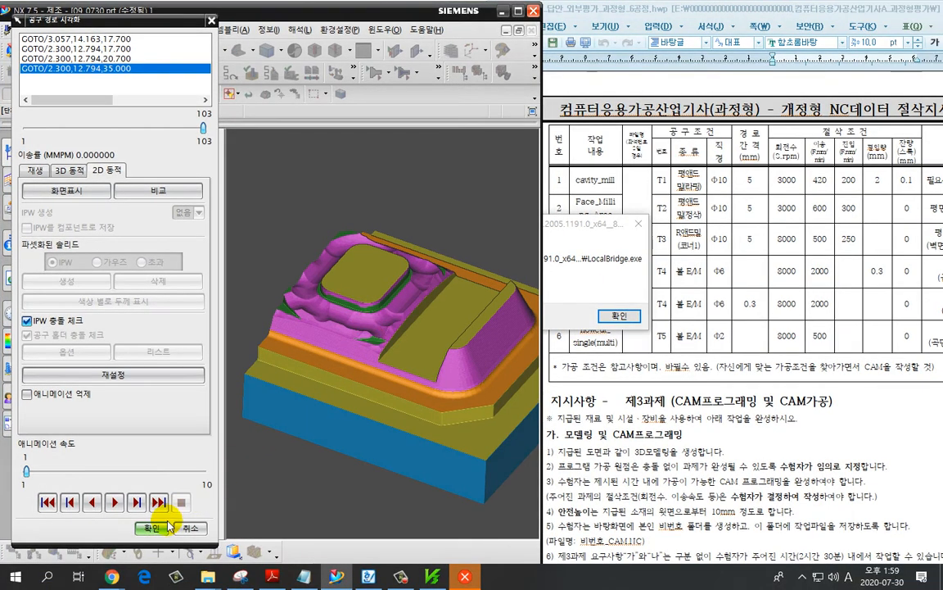
{"action": "left_click", "coordinate": [157, 532]}
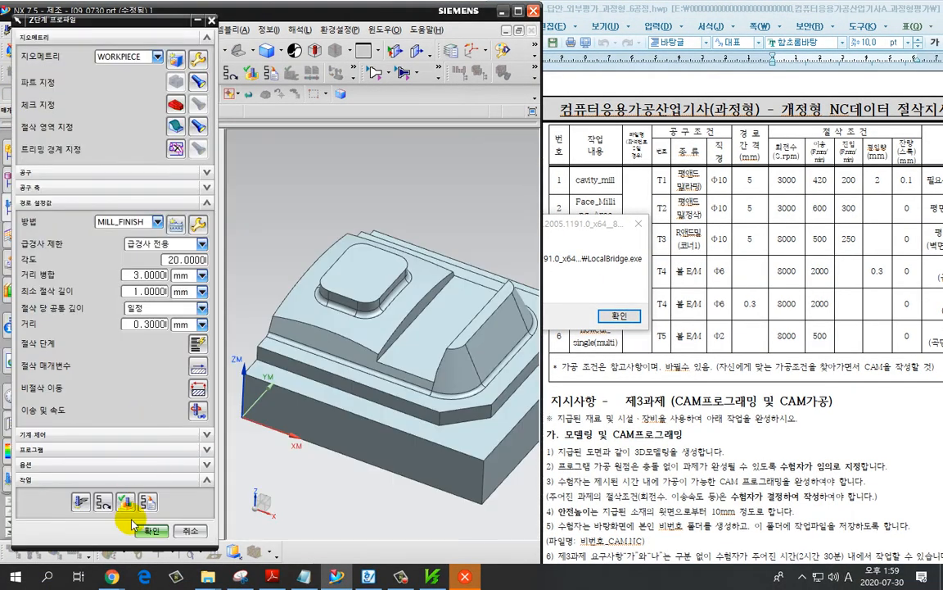
Accept the edited ZLEVEL_PROFILE operation and look over the gently curved top surface around the boss and beside the groove.
{"action": "left_click", "coordinate": [130, 523]}
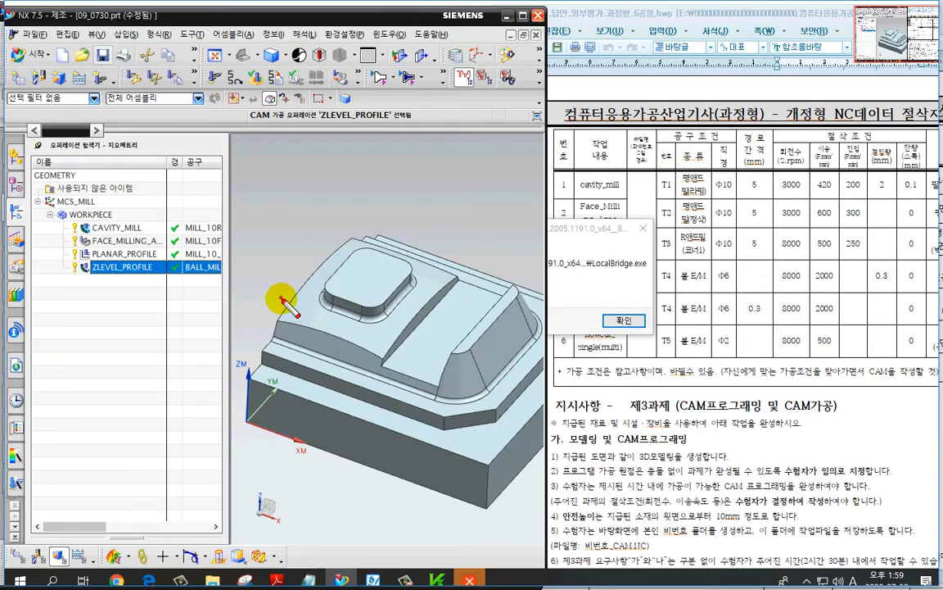
{"action": "mouse_move", "coordinate": [281, 301]}
{"action": "left_mouse_down"}
{"action": "mouse_move", "coordinate": [332, 303]}
{"action": "mouse_move", "coordinate": [385, 329]}
{"action": "mouse_move", "coordinate": [398, 323]}
{"action": "left_mouse_up"}
{"action": "left_click_drag", "start_coordinate": [409, 309], "coordinate": [446, 291]}
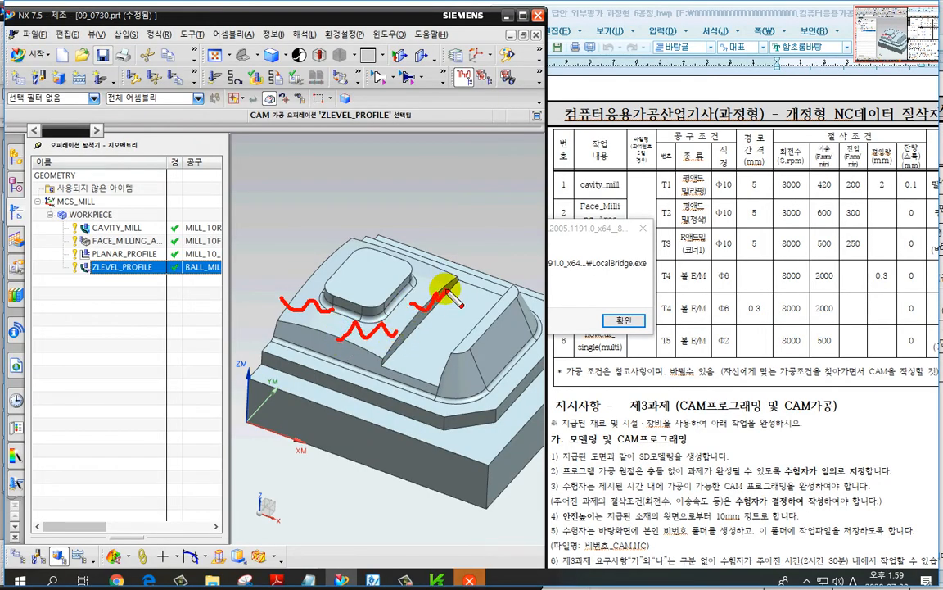
Dismiss the LocalBridge.exe error message and check the Contour_Area row of the cutting condition sheet.
{"action": "key", "text": "Escape"}
{"action": "left_click", "coordinate": [630, 322]}
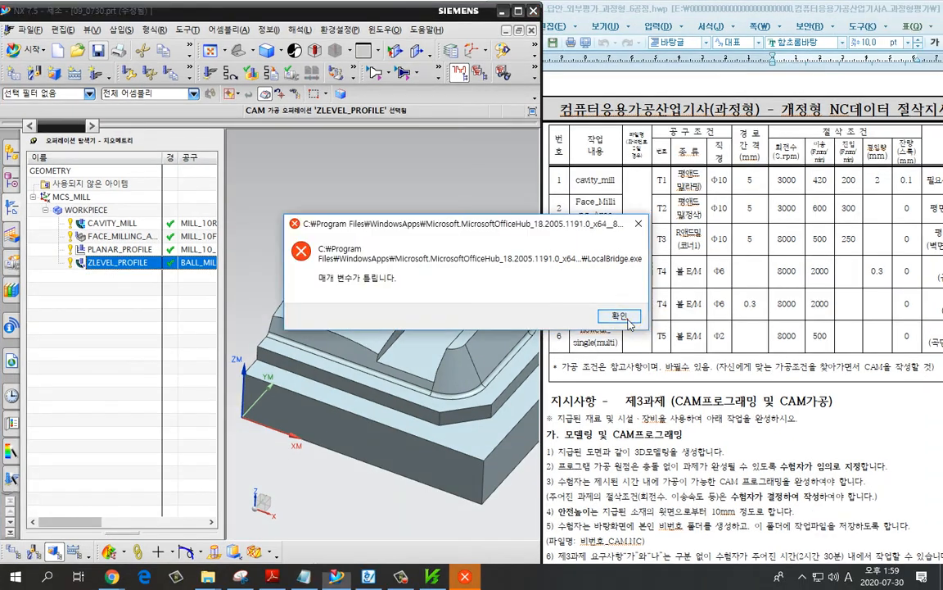
{"action": "left_click", "coordinate": [628, 320]}
{"action": "key", "text": "ctrl+2"}
{"action": "mouse_move", "coordinate": [632, 328]}
{"action": "left_mouse_down"}
{"action": "mouse_move", "coordinate": [573, 298]}
{"action": "mouse_move", "coordinate": [583, 281]}
{"action": "mouse_move", "coordinate": [630, 335]}
{"action": "left_mouse_up"}
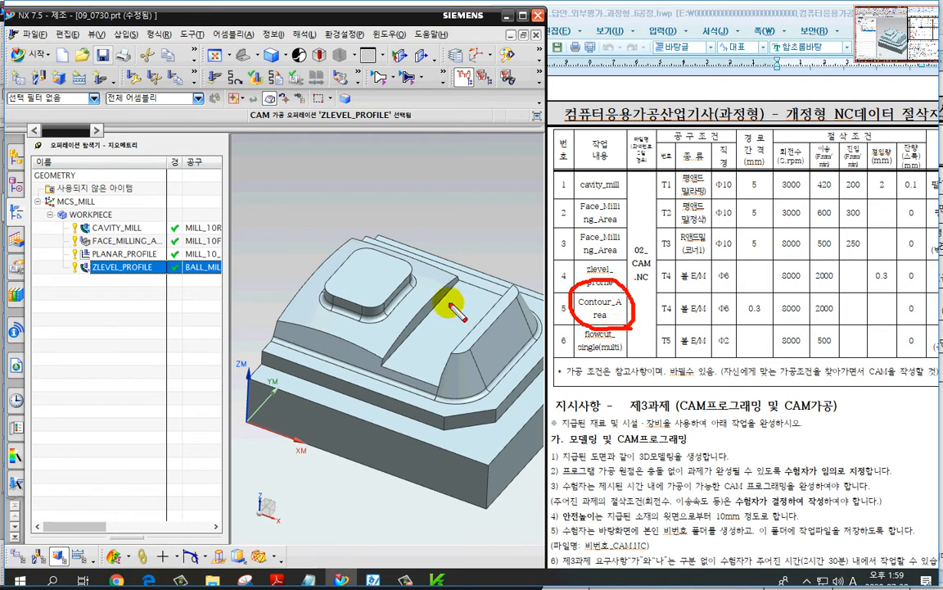
{"action": "mouse_move", "coordinate": [139, 269]}
{"action": "left_mouse_down"}
{"action": "mouse_move", "coordinate": [86, 264]}
{"action": "mouse_move", "coordinate": [145, 279]}
{"action": "left_mouse_up"}
{"action": "left_click_drag", "start_coordinate": [319, 328], "coordinate": [303, 330]}
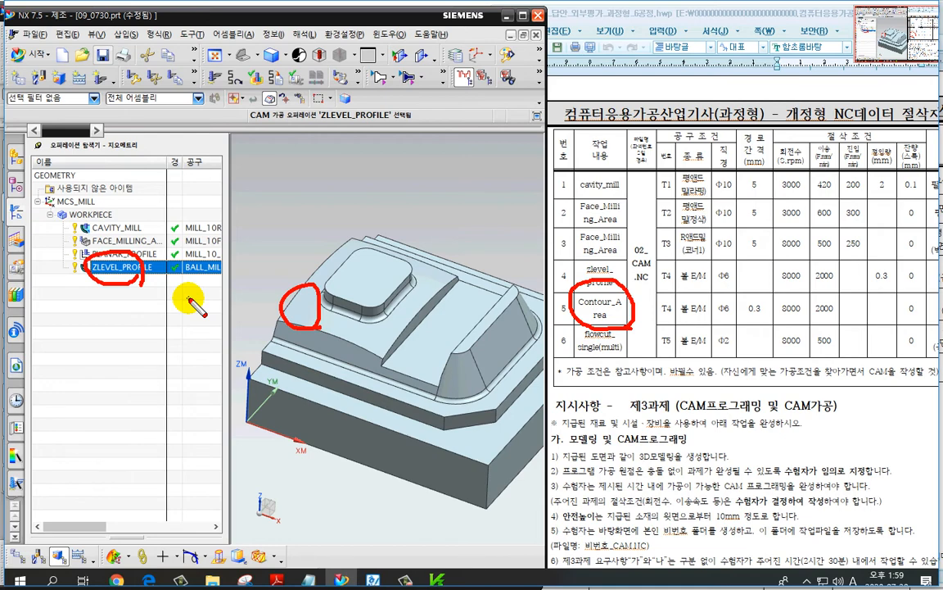
{"action": "key", "text": "Escape"}
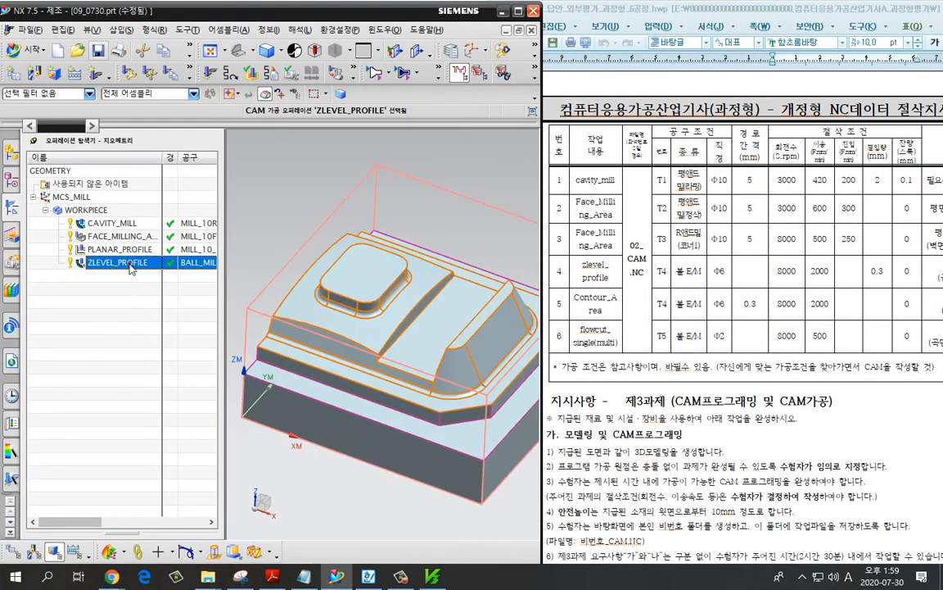
Move the ZLEVEL_PROFILE operation out of WORKPIECE into the unused items (사용되지 않은 아이템) group.
{"action": "left_click", "coordinate": [148, 249]}
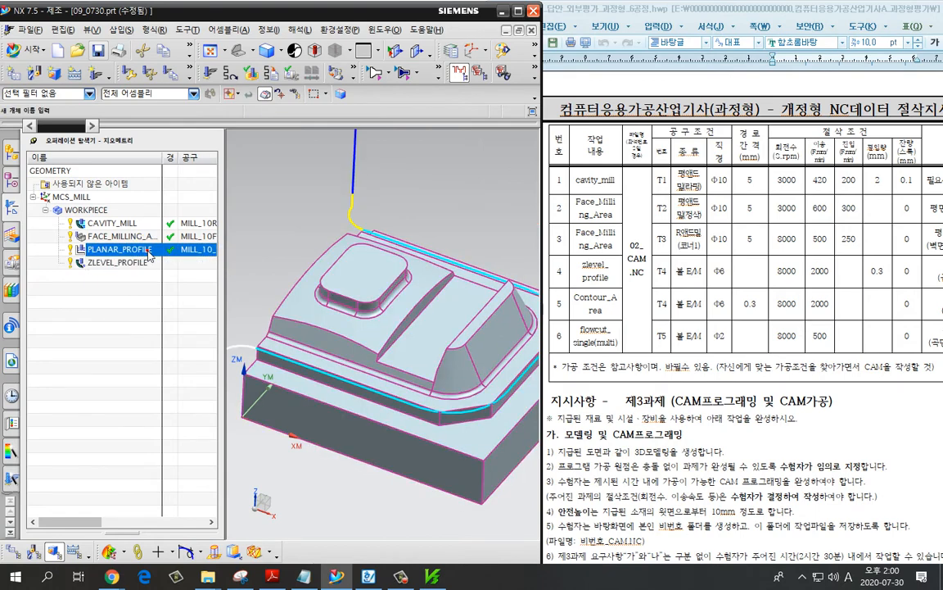
{"action": "left_click", "coordinate": [92, 263]}
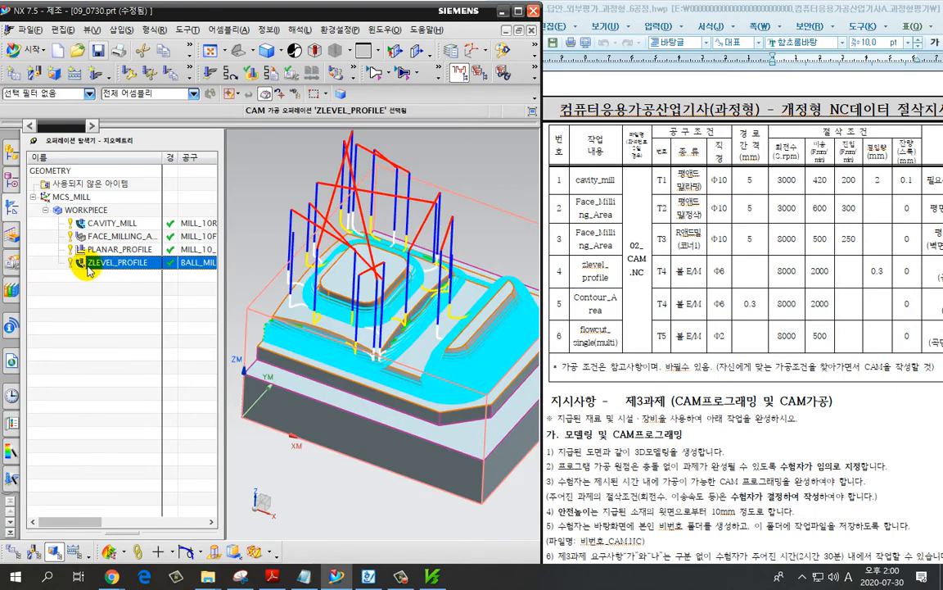
{"action": "left_click_drag", "start_coordinate": [88, 268], "coordinate": [127, 190]}
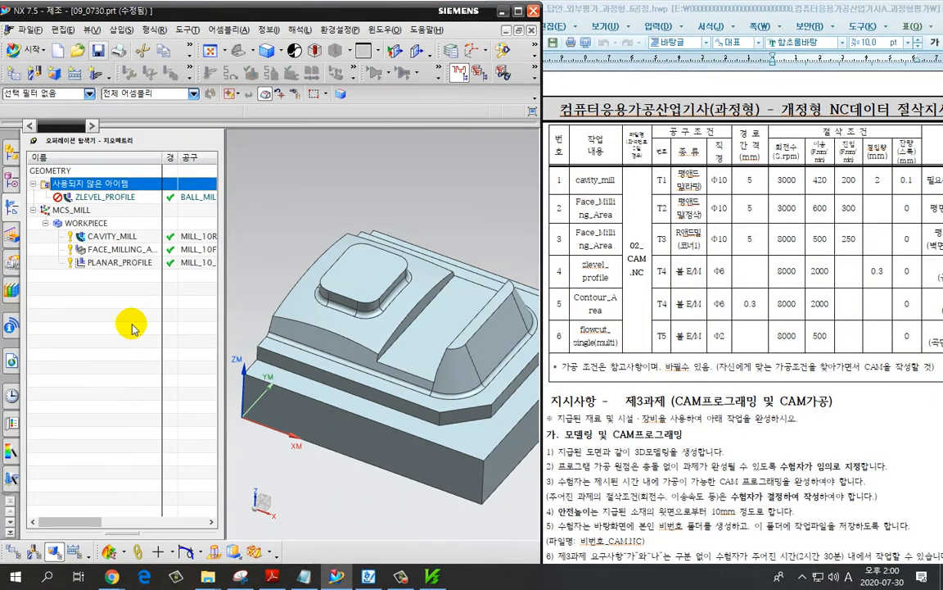
{"action": "left_click", "coordinate": [131, 326]}
Create a mill_contour CONTOUR_AREA operation with tool BALL_MILL_6, geometry WORKPIECE and method MILL_FINISH.
{"action": "scroll", "coordinate": [307, 290], "scroll_direction": "down", "scroll_amount": 2}
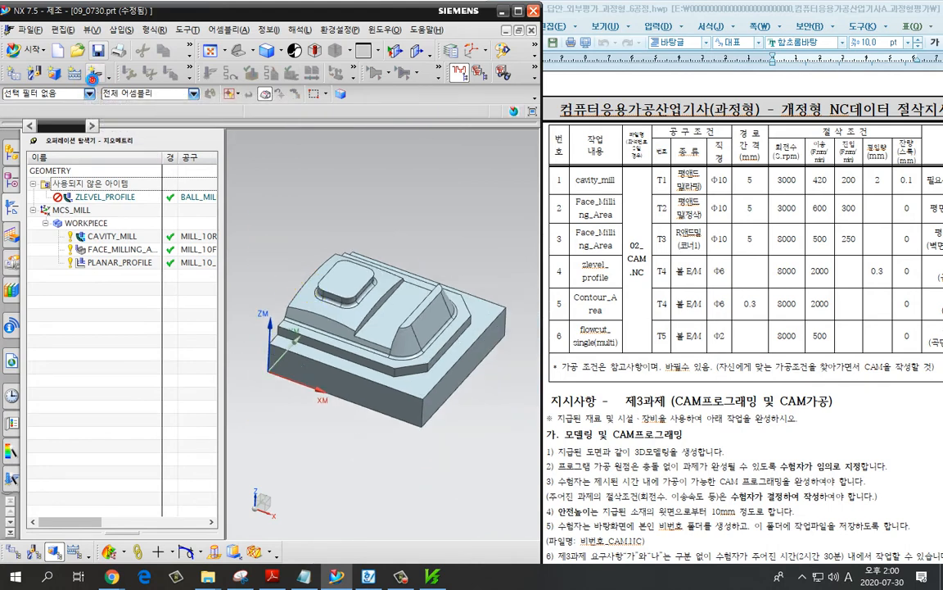
{"action": "left_click", "coordinate": [95, 73]}
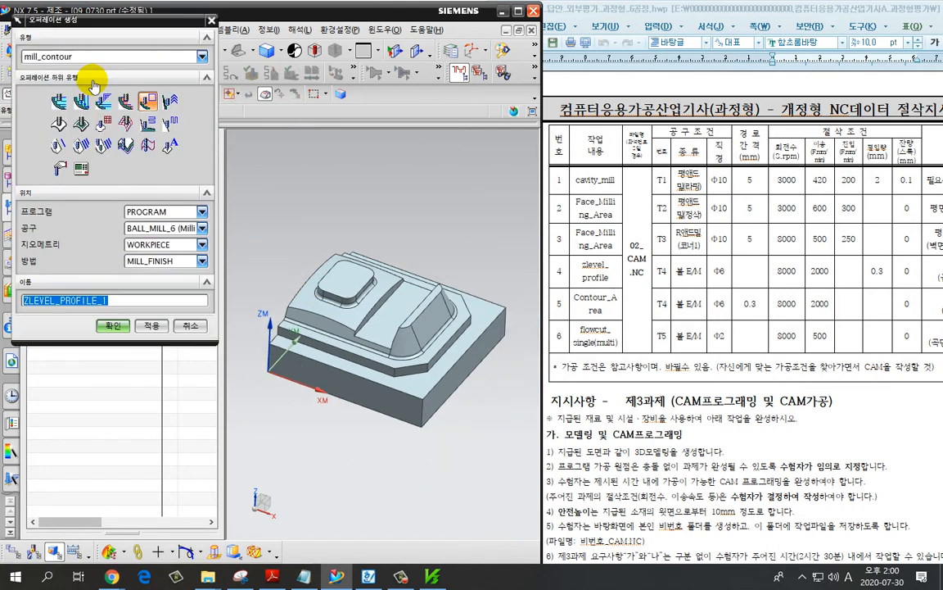
{"action": "left_click", "coordinate": [81, 123]}
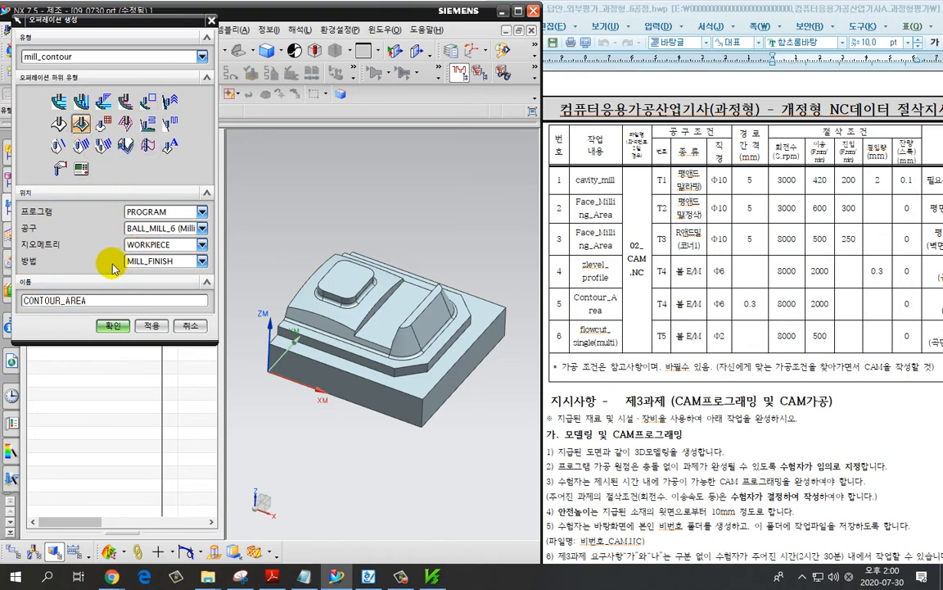
{"action": "left_click", "coordinate": [113, 325]}
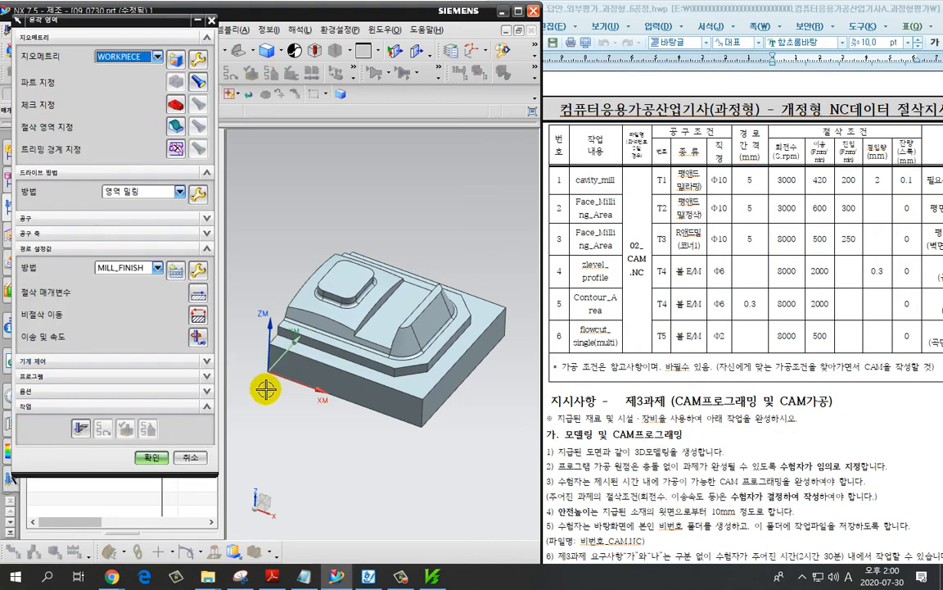
Specify the cut area as the curved top surface and the boss faces on it, excluding the boss's flat top face.
{"action": "left_click", "coordinate": [178, 129]}
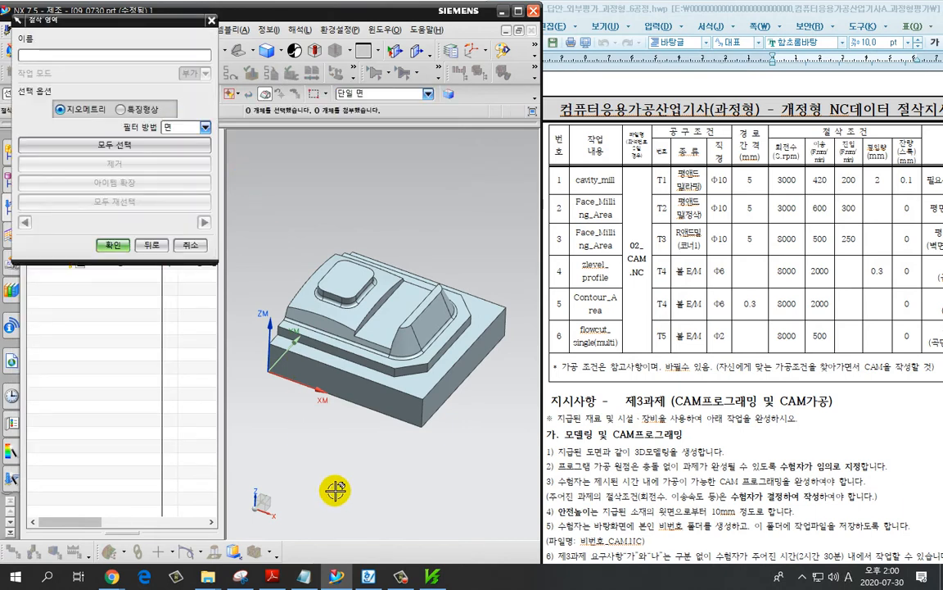
{"action": "middle_click_drag", "start_coordinate": [332, 477], "coordinate": [334, 453]}
{"action": "key", "text": "F8"}
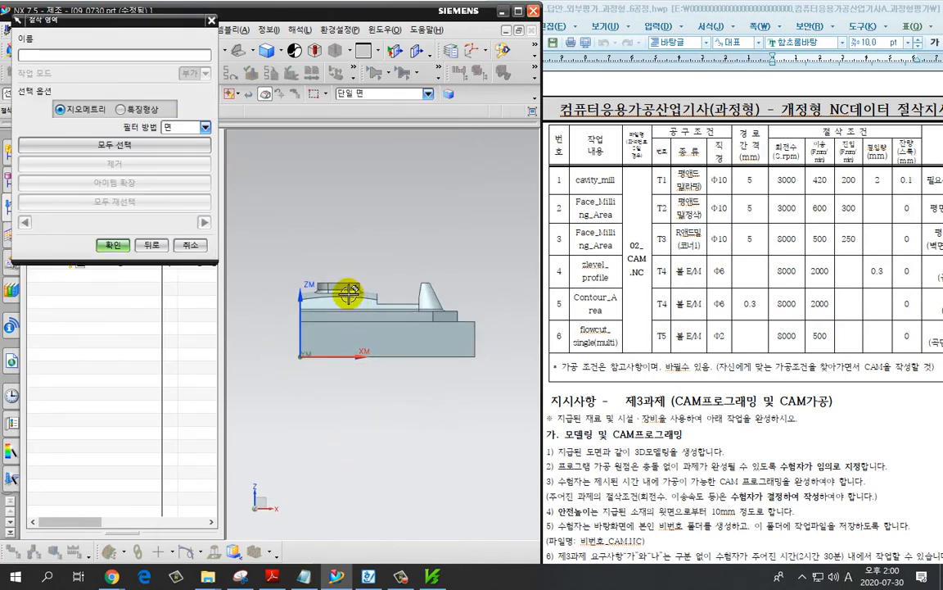
{"action": "scroll", "coordinate": [334, 250], "scroll_direction": "up", "scroll_amount": 3}
{"action": "middle_click_drag", "start_coordinate": [365, 269], "coordinate": [382, 211], "text": "shift"}
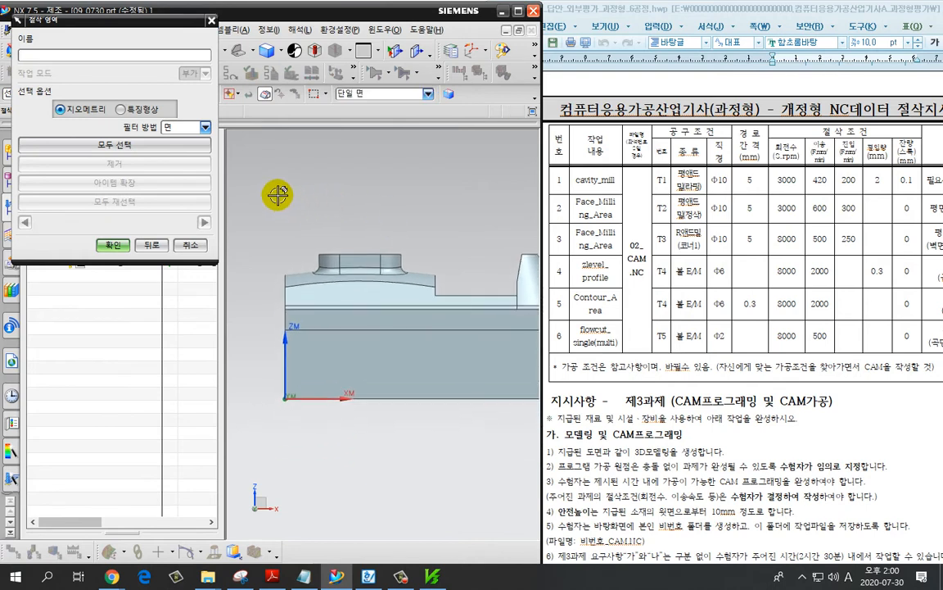
{"action": "left_click_drag", "start_coordinate": [261, 186], "coordinate": [440, 289]}
{"action": "middle_click_drag", "start_coordinate": [395, 322], "coordinate": [425, 514]}
{"action": "middle_click_drag", "start_coordinate": [486, 512], "coordinate": [450, 447], "text": "shift"}
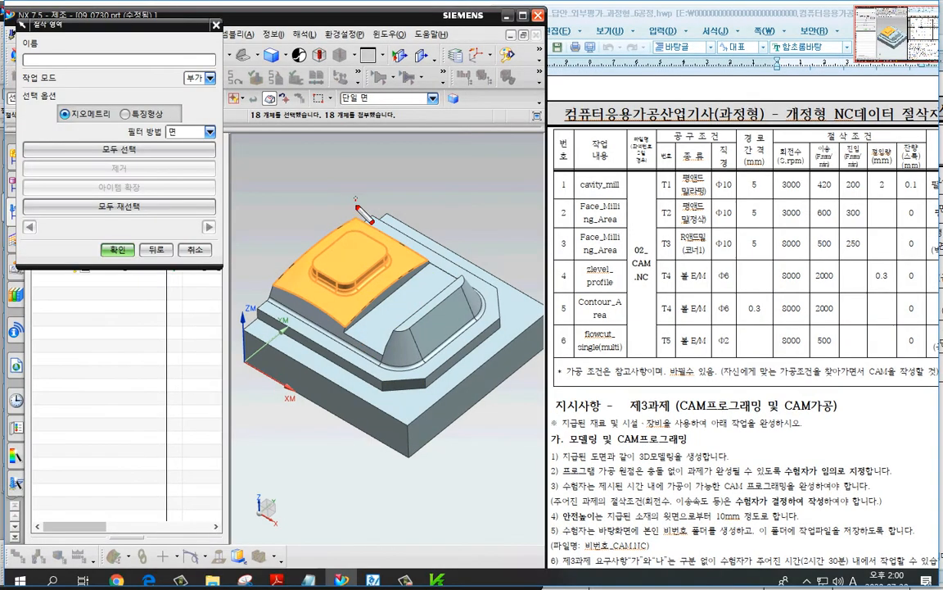
{"action": "left_click_drag", "start_coordinate": [356, 198], "coordinate": [363, 251]}
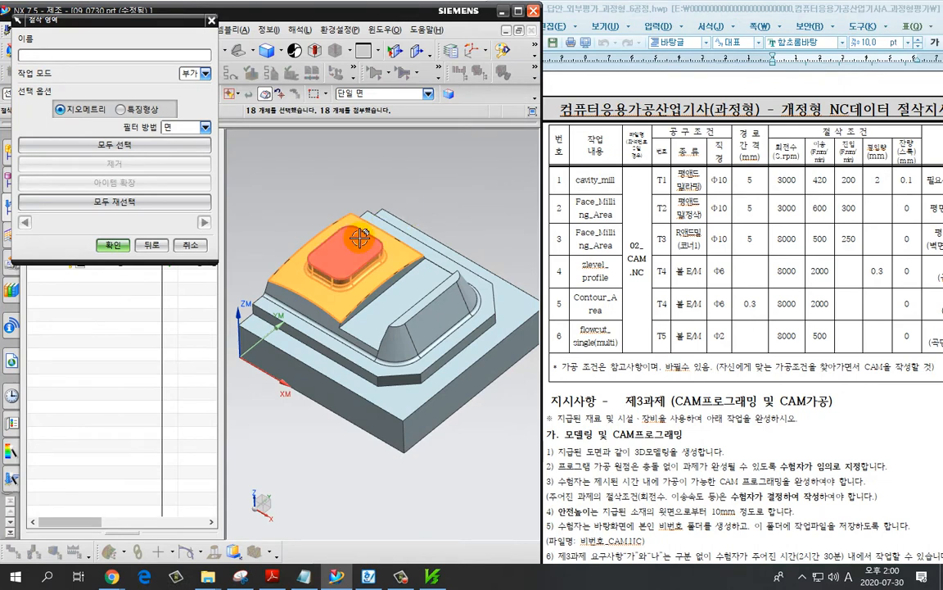
{"action": "left_click", "coordinate": [364, 242], "text": "shift"}
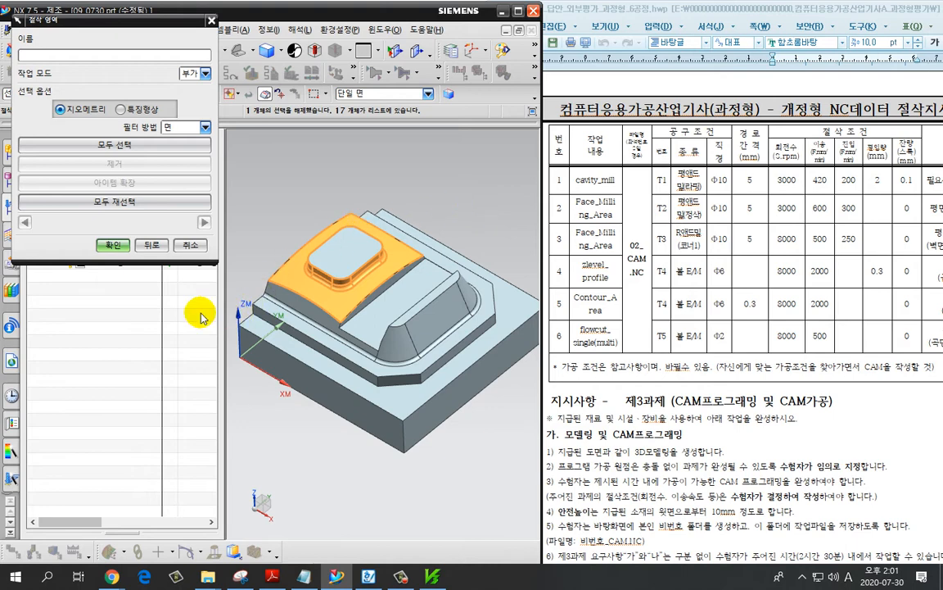
{"action": "left_click", "coordinate": [111, 245]}
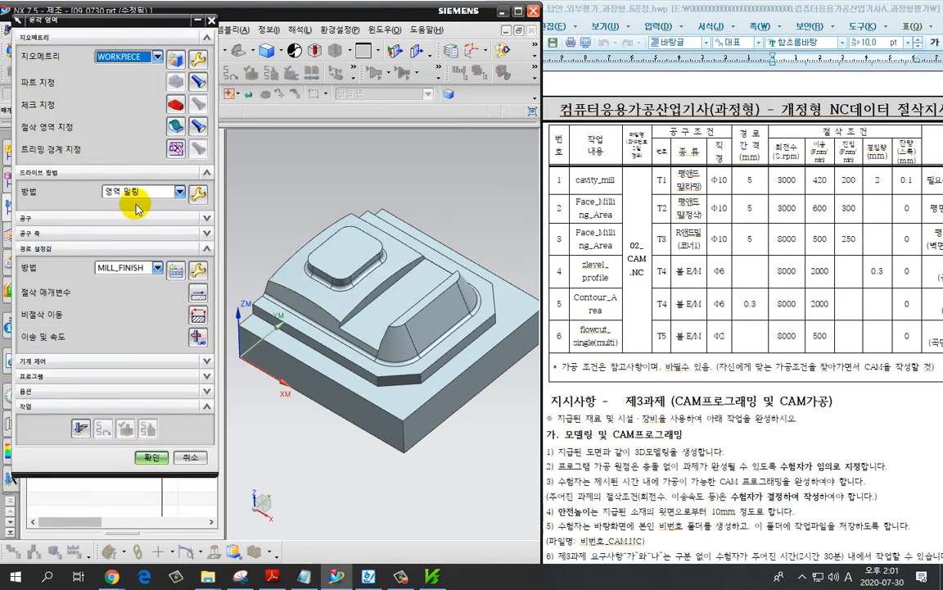
Set the area milling drive method to a constant (일정) 0.3 mm stepover and a specified (지정) cut angle of 45° from XC.
{"action": "left_click", "coordinate": [199, 196]}
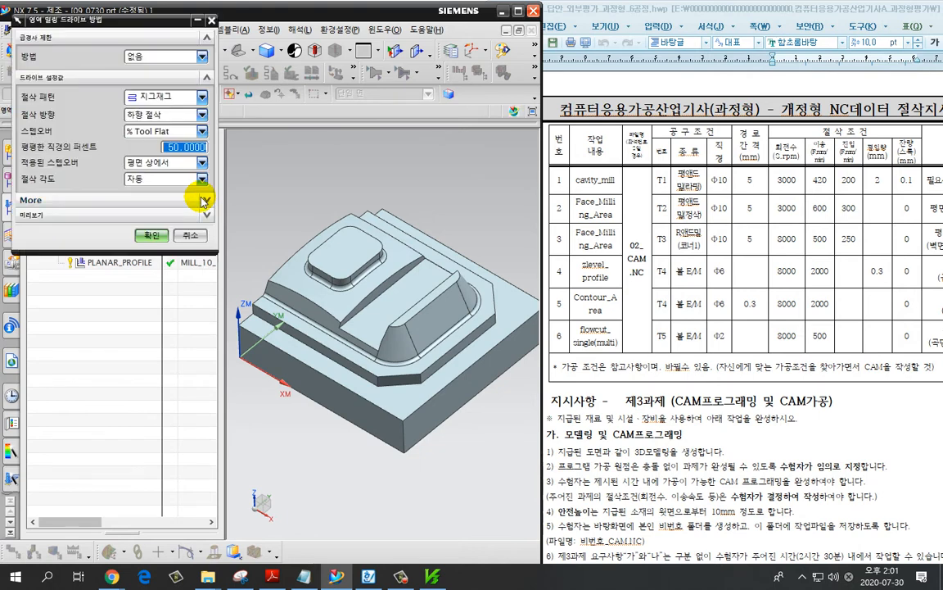
{"action": "left_click", "coordinate": [163, 131]}
{"action": "left_click", "coordinate": [161, 144]}
{"action": "left_click", "coordinate": [156, 147]}
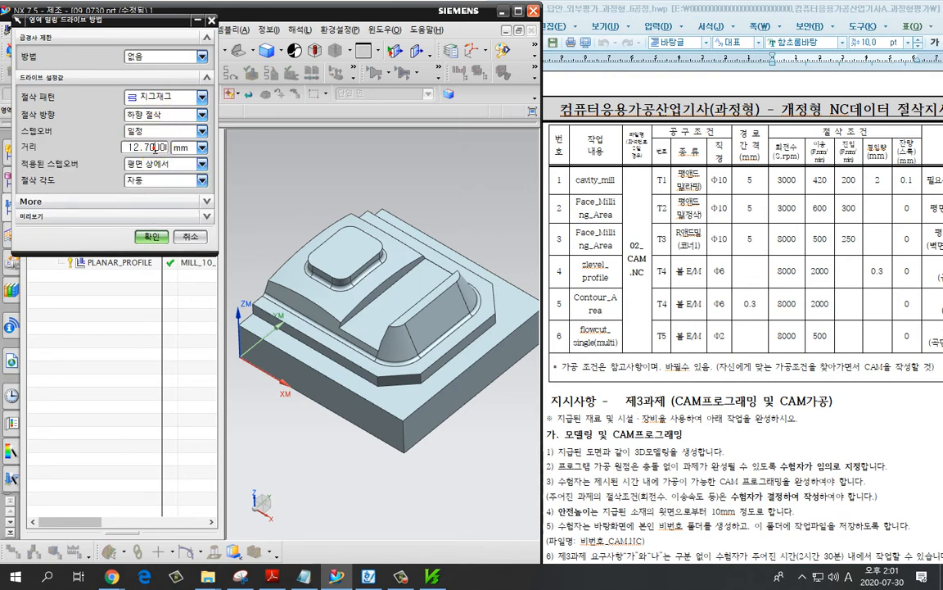
{"action": "type", "text": "0.3"}
{"action": "left_click", "coordinate": [161, 182]}
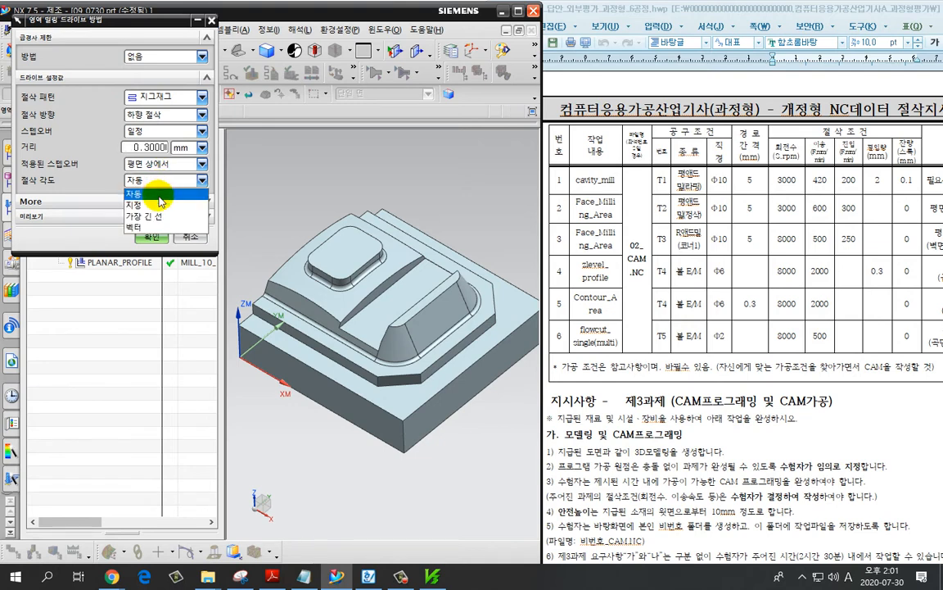
{"action": "left_click", "coordinate": [160, 203]}
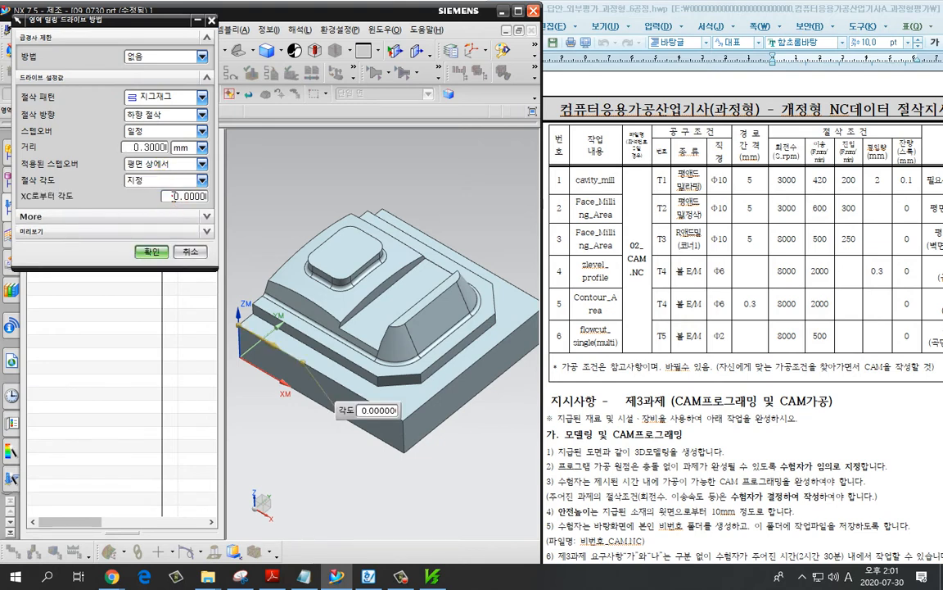
{"action": "type", "text": "45"}
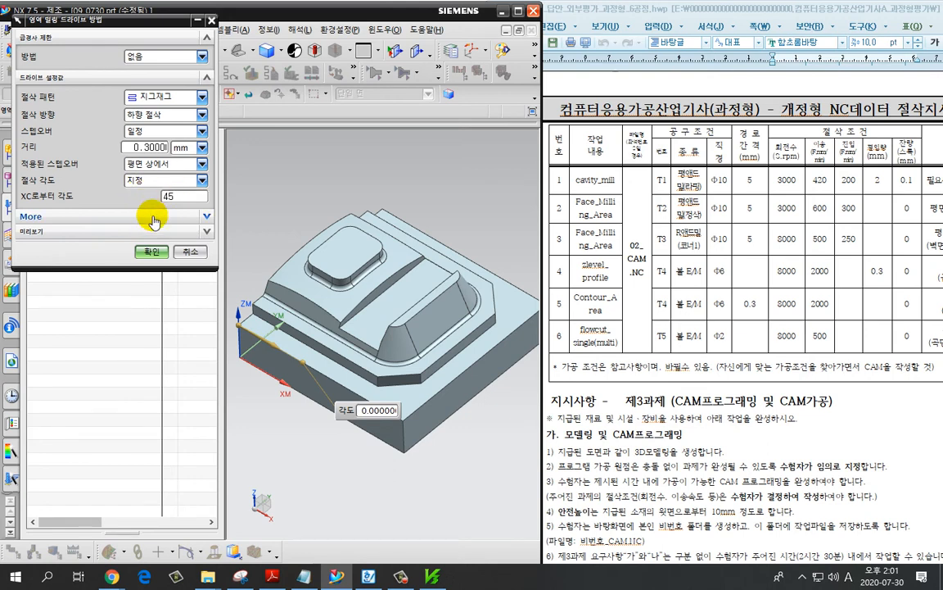
{"action": "left_click", "coordinate": [147, 252]}
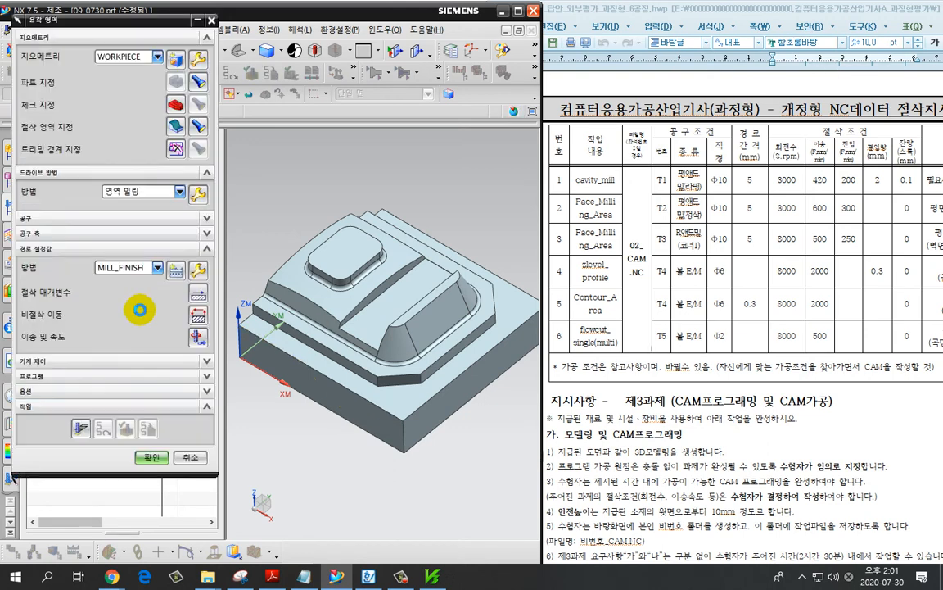
Set the steep containment method of the area milling drive to non-steep (비 급경사).
{"action": "left_click", "coordinate": [196, 201]}
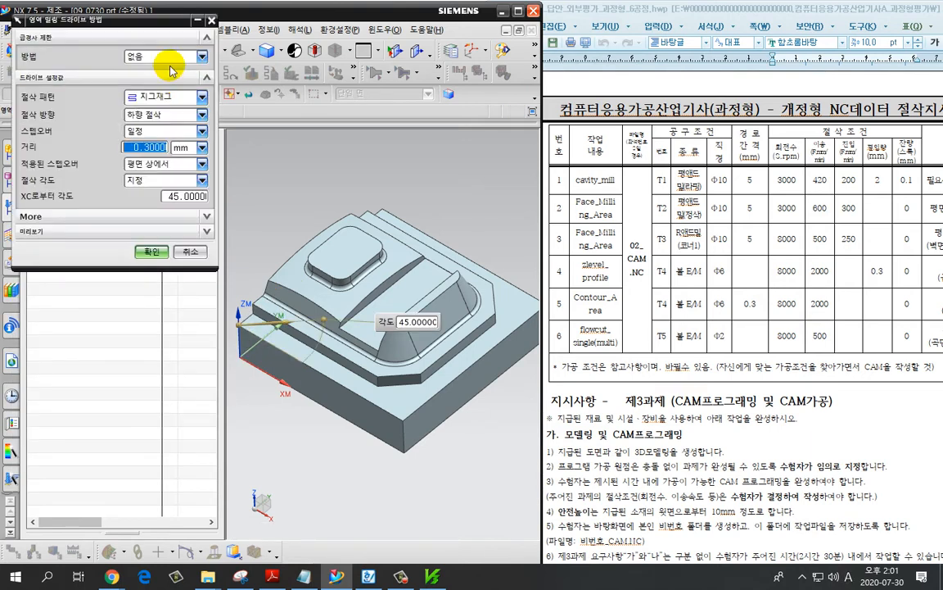
{"action": "left_click", "coordinate": [163, 57]}
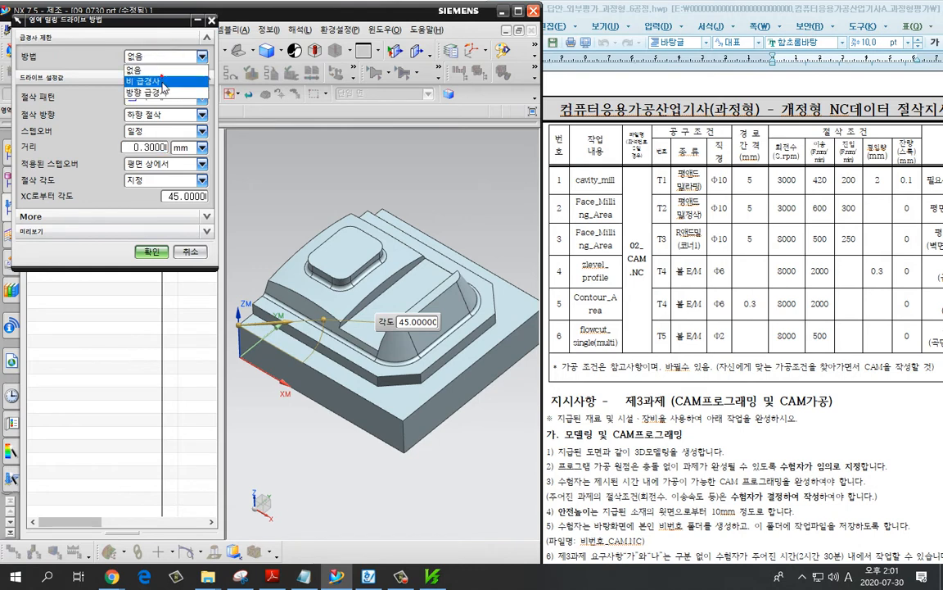
{"action": "left_click", "coordinate": [148, 80]}
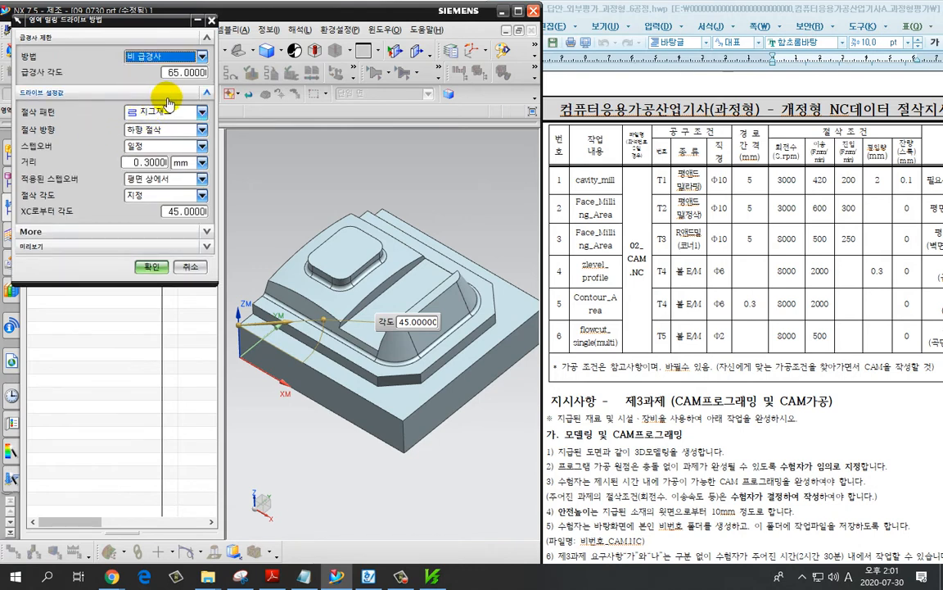
{"action": "left_click", "coordinate": [153, 268]}
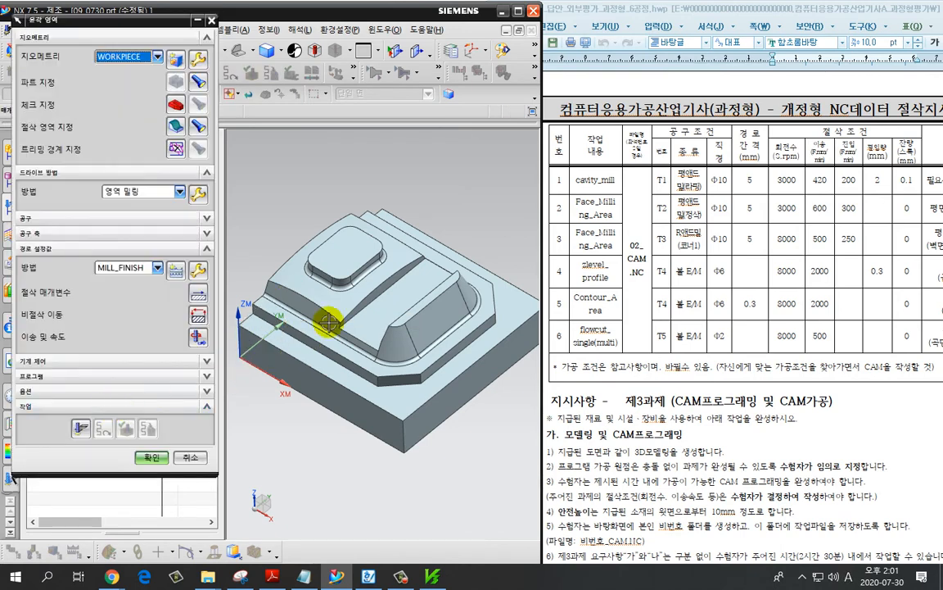
Generate the CONTOUR_AREA toolpath and examine its coverage around the base of the boss.
{"action": "left_click", "coordinate": [79, 427]}
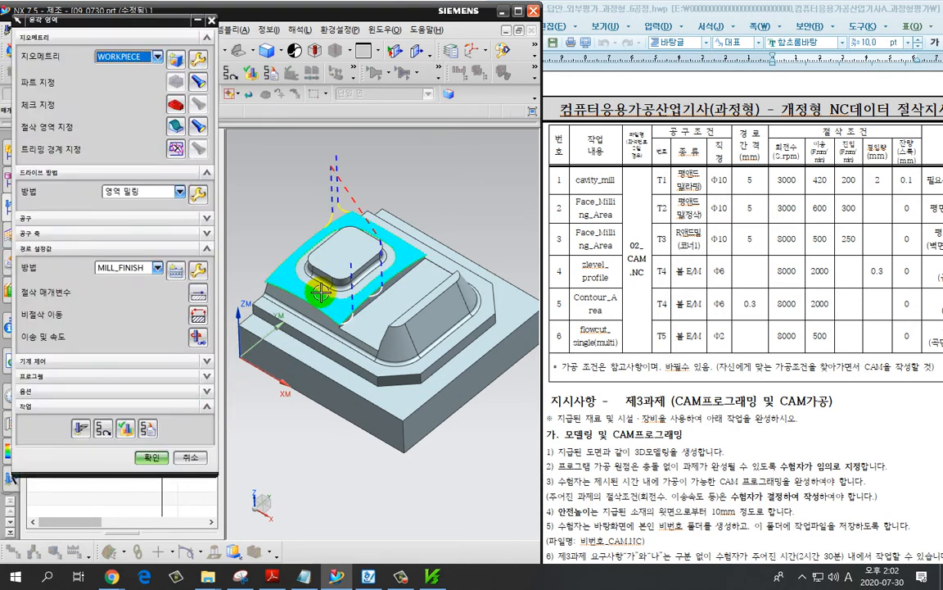
{"action": "scroll", "coordinate": [288, 266], "scroll_direction": "up", "scroll_amount": 2}
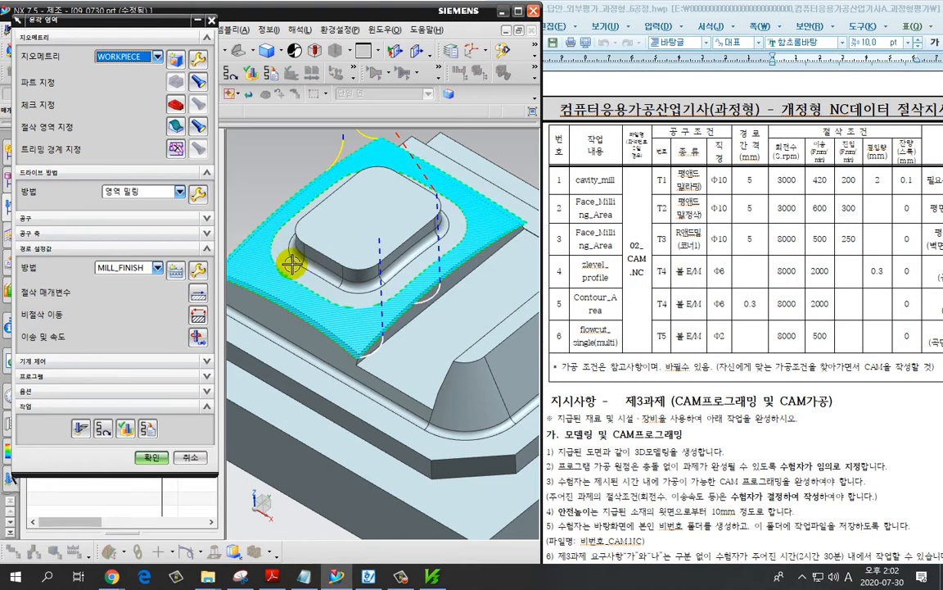
{"action": "key", "text": "ctrl+2"}
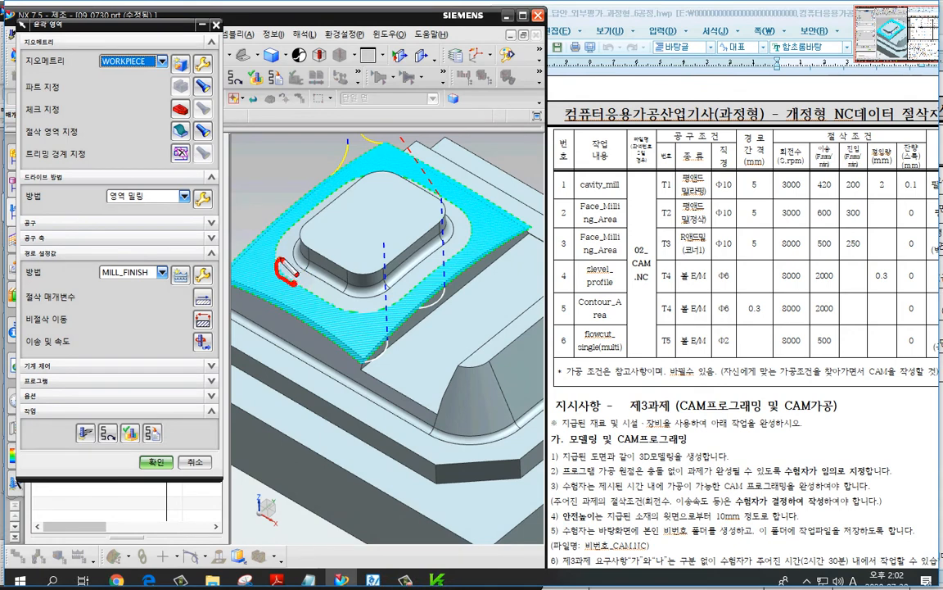
{"action": "left_click_drag", "start_coordinate": [315, 269], "coordinate": [291, 283]}
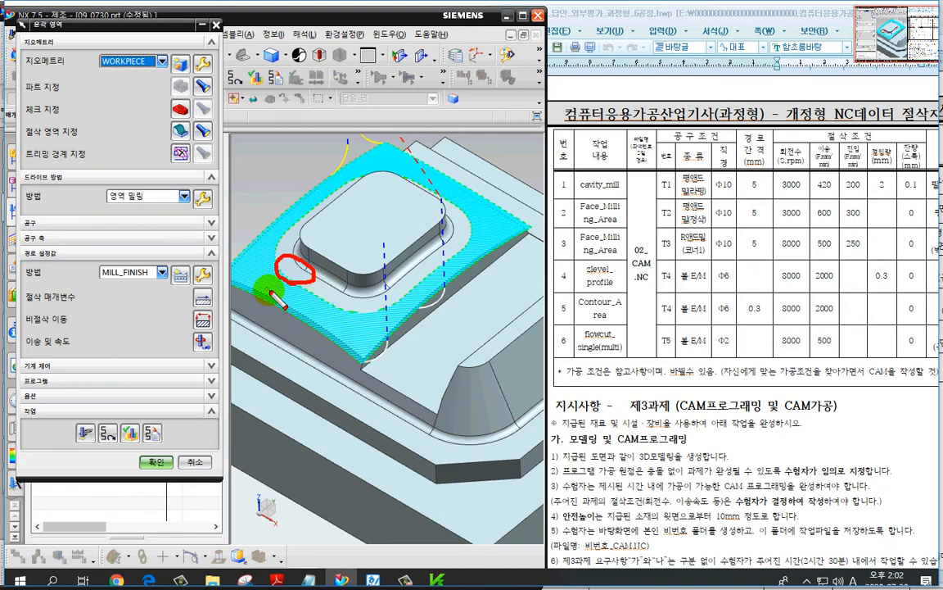
{"action": "key", "text": "Escape"}
Review the available cut patterns in the area milling drive settings and accept the settings.
{"action": "left_click", "coordinate": [198, 194]}
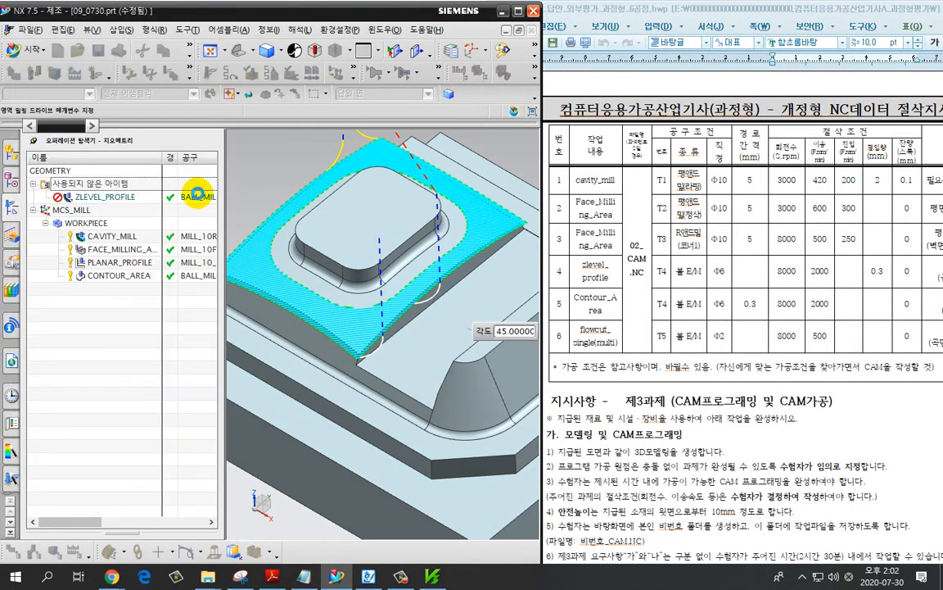
{"action": "left_click", "coordinate": [164, 113]}
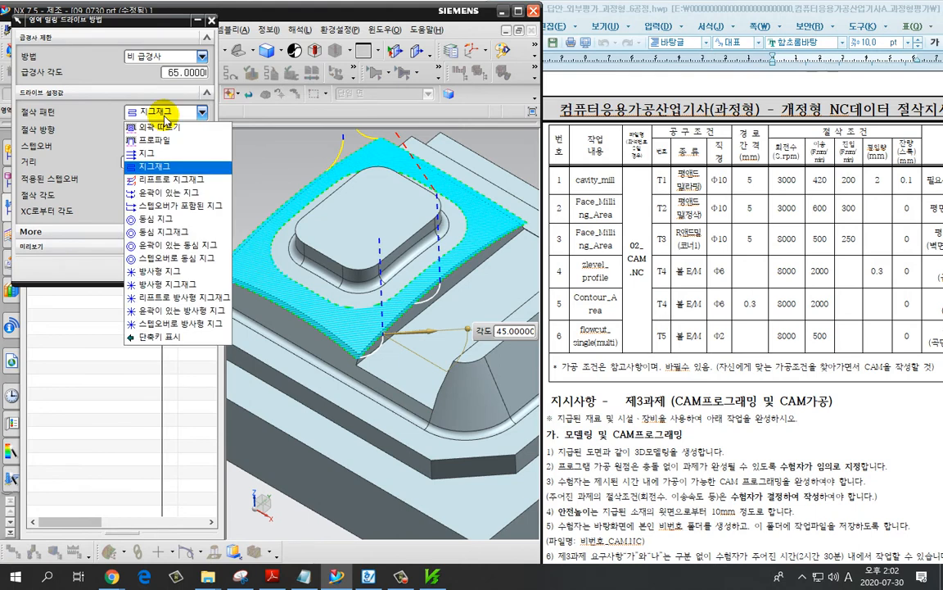
{"action": "left_click", "coordinate": [165, 120]}
{"action": "left_click", "coordinate": [158, 267]}
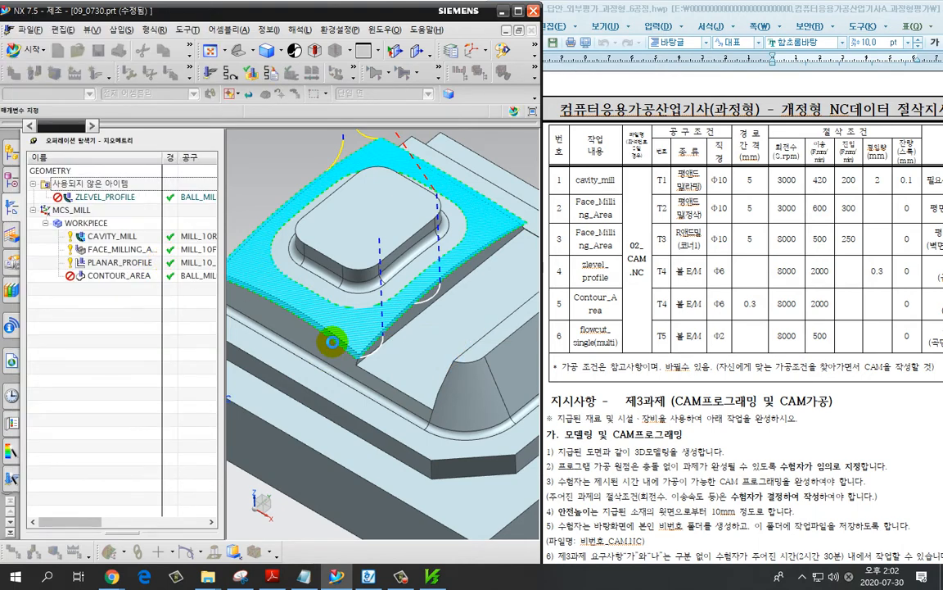
Accept the CONTOUR_AREA operation and regenerate its toolpath from the operation list.
{"action": "scroll", "coordinate": [327, 337], "scroll_direction": "down", "scroll_amount": 2}
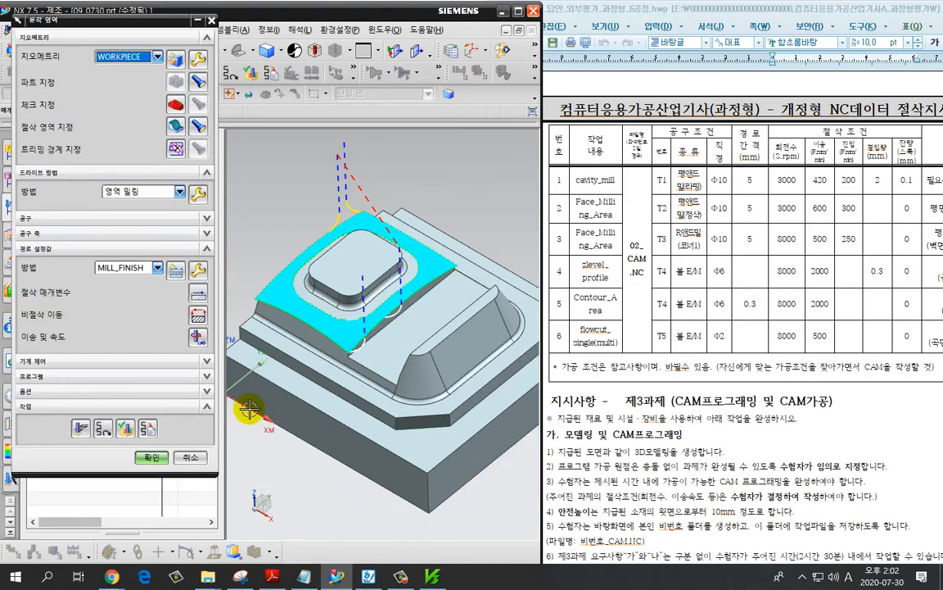
{"action": "left_click", "coordinate": [152, 460]}
{"action": "left_click", "coordinate": [128, 349]}
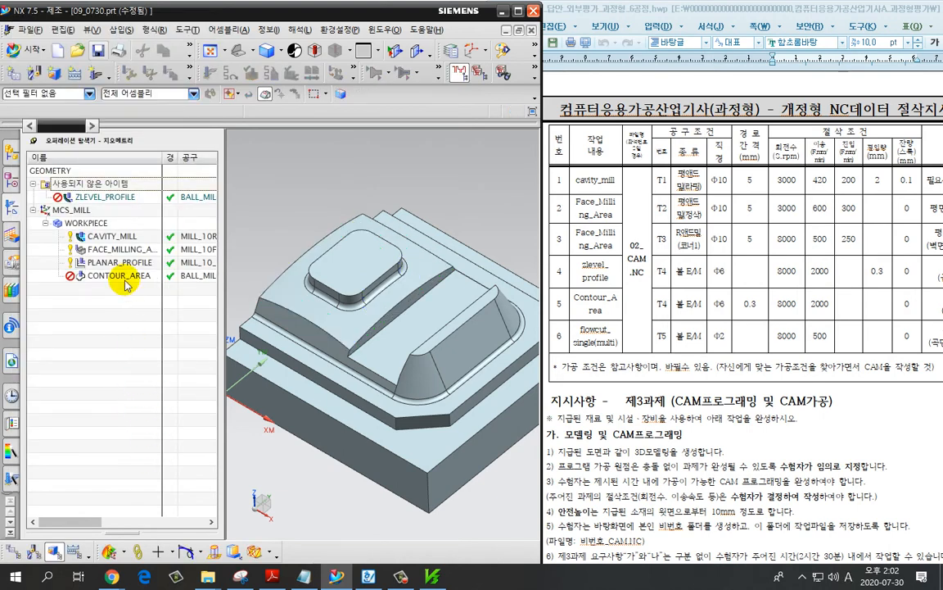
{"action": "left_click", "coordinate": [123, 279]}
{"action": "right_click", "coordinate": [108, 277]}
{"action": "left_click", "coordinate": [135, 351]}
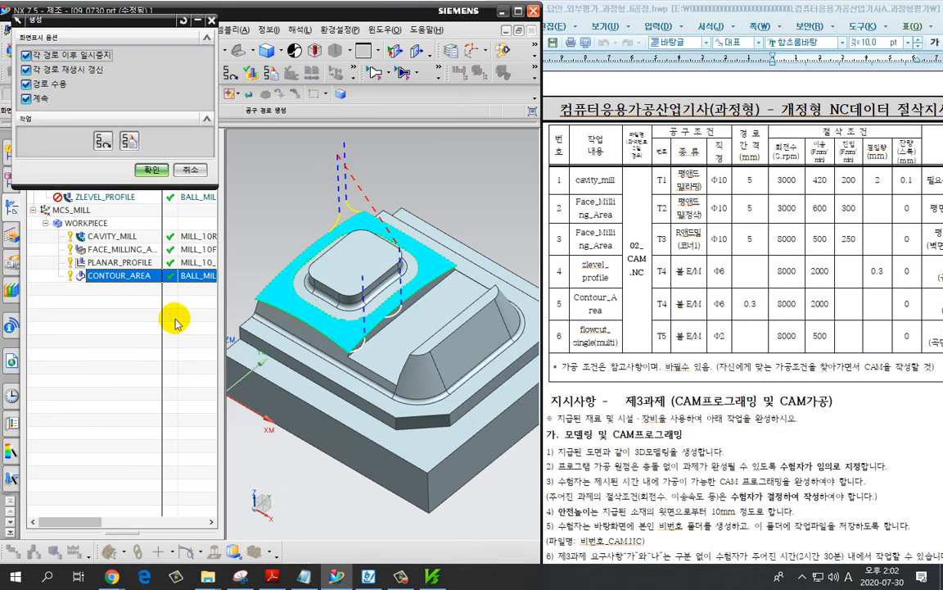
{"action": "left_click", "coordinate": [151, 169]}
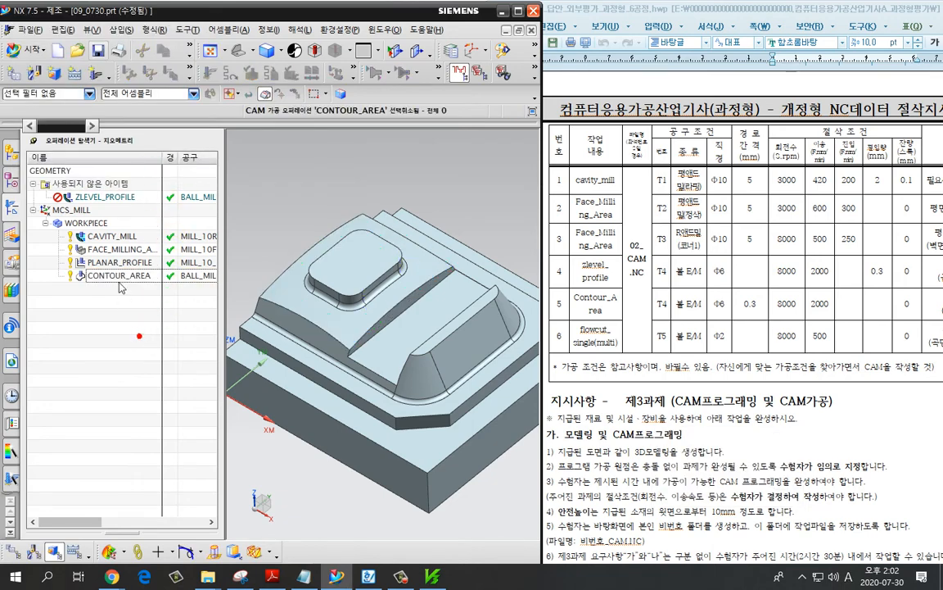
Move ZLEVEL_PROFILE from the unused items into WORKPIECE after CONTOUR_AREA, open it and generate its toolpath.
{"action": "left_click", "coordinate": [109, 198]}
{"action": "left_click_drag", "start_coordinate": [109, 198], "coordinate": [130, 269]}
{"action": "double_click", "coordinate": [127, 278]}
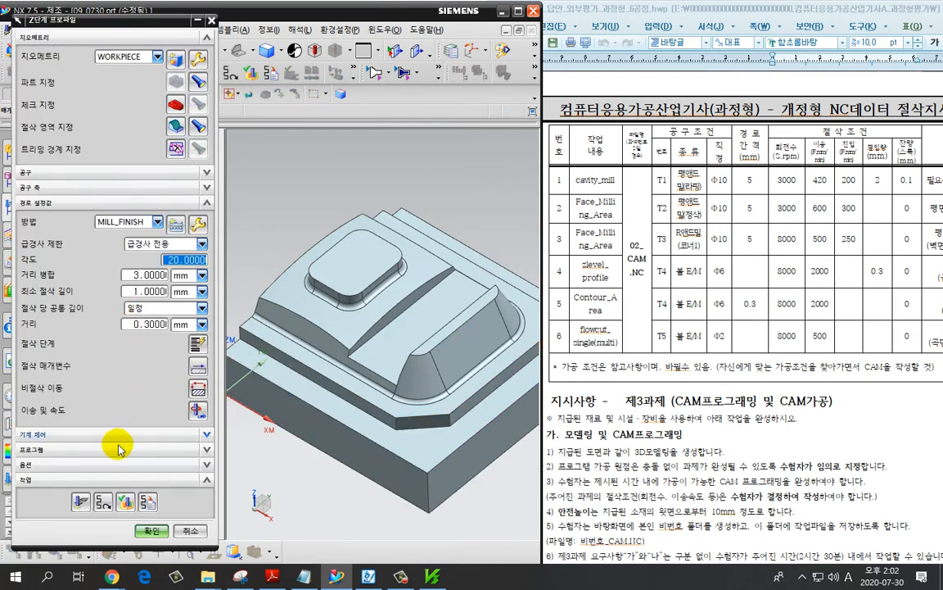
{"action": "left_click", "coordinate": [78, 505]}
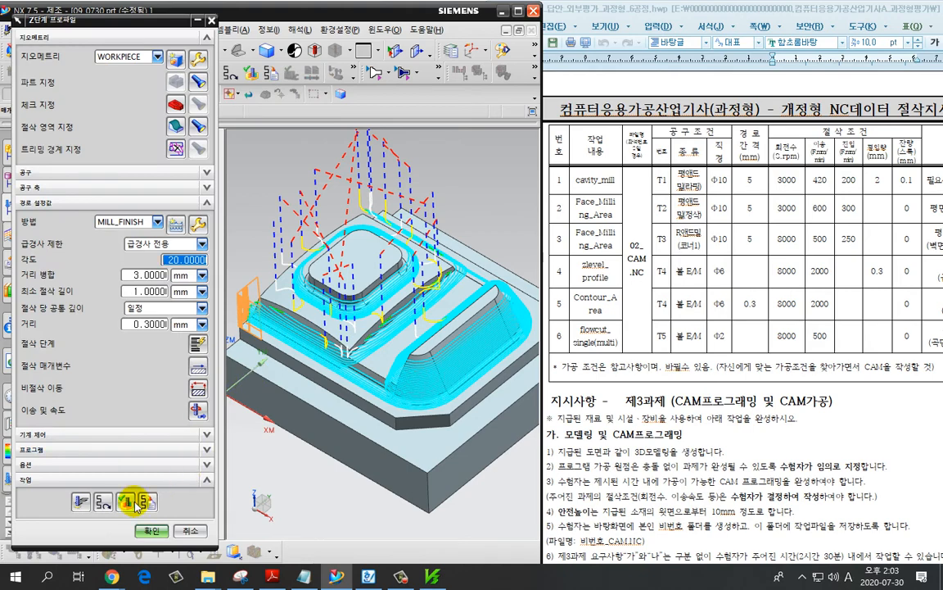
Verify the ZLEVEL_PROFILE toolpath with a 2D dynamic (2D 동적) simulation at animation speed 1.
{"action": "left_click", "coordinate": [123, 503]}
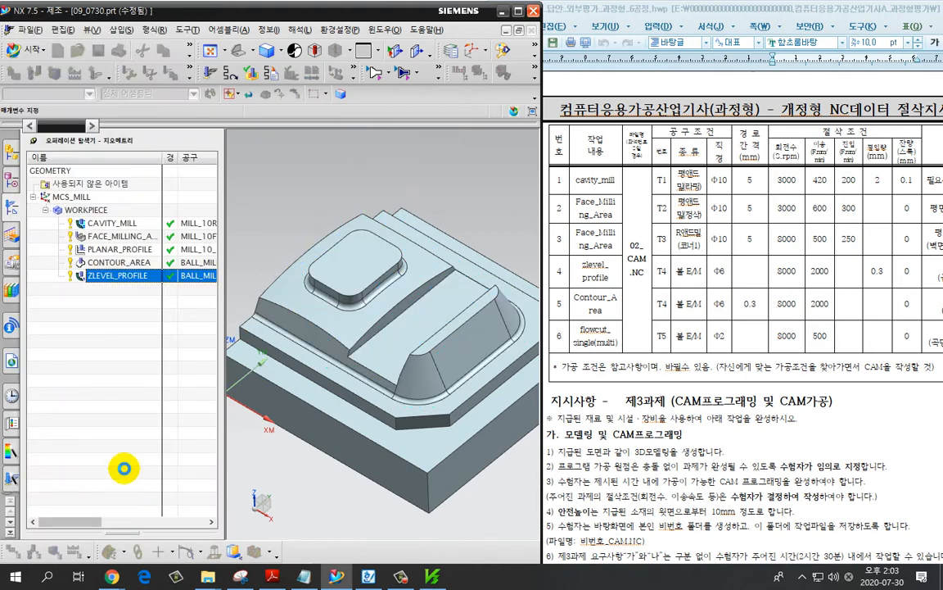
{"action": "left_click", "coordinate": [106, 170]}
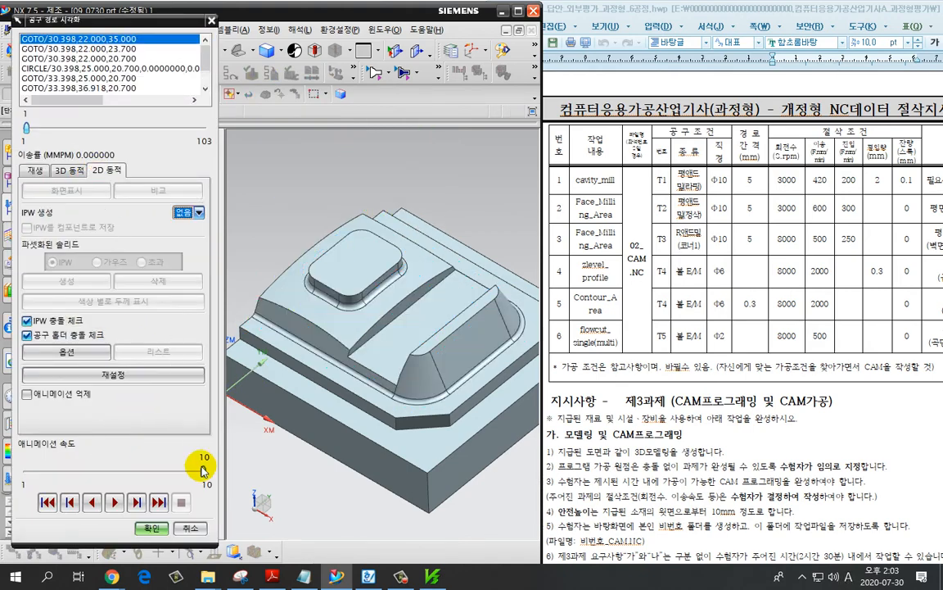
{"action": "left_click_drag", "start_coordinate": [204, 471], "coordinate": [105, 472]}
{"action": "left_click", "coordinate": [114, 502]}
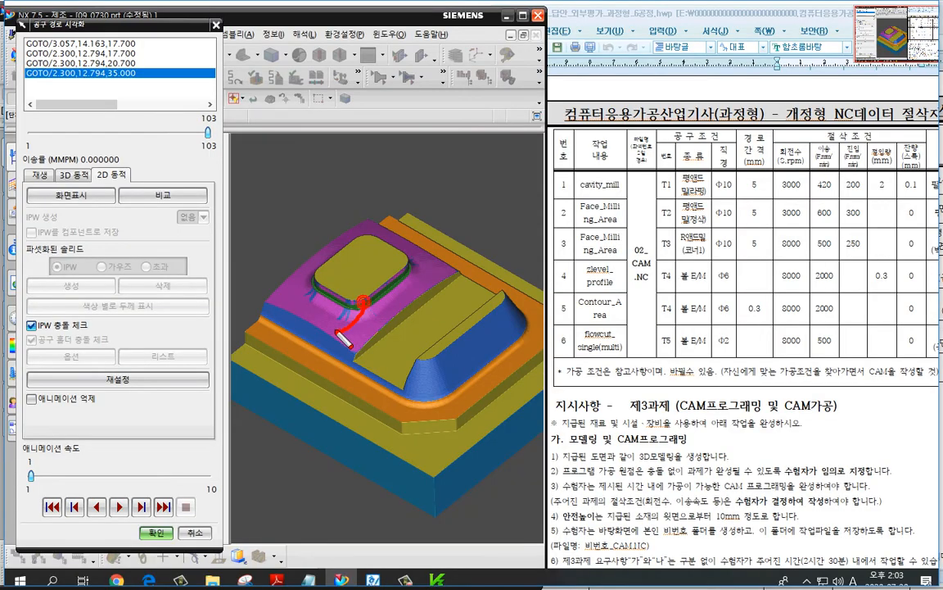
{"action": "key", "text": "Escape"}
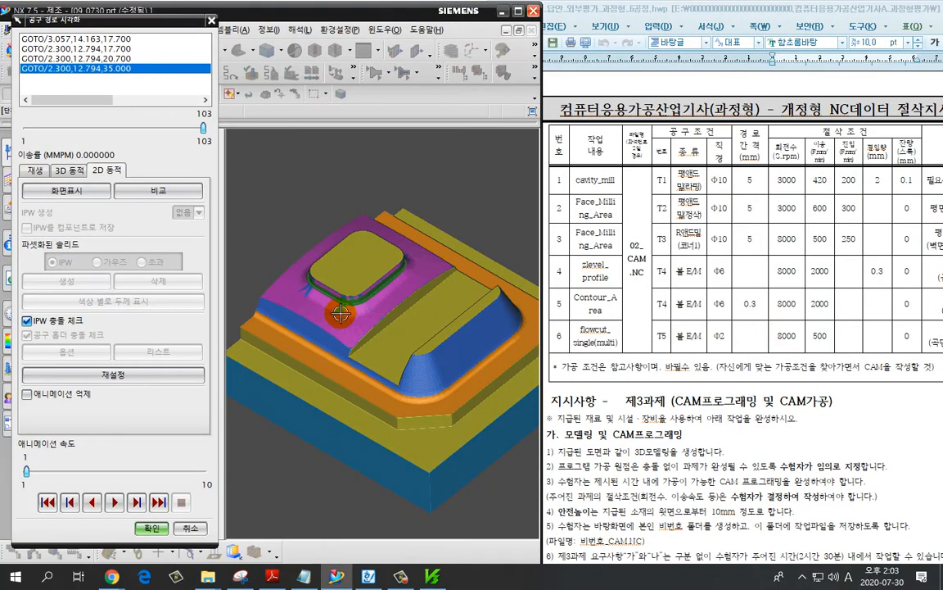
Replay the 2D dynamic simulation, reset it and run it again to examine the material around the base of the boss.
{"action": "scroll", "coordinate": [341, 315], "scroll_direction": "up", "scroll_amount": 2}
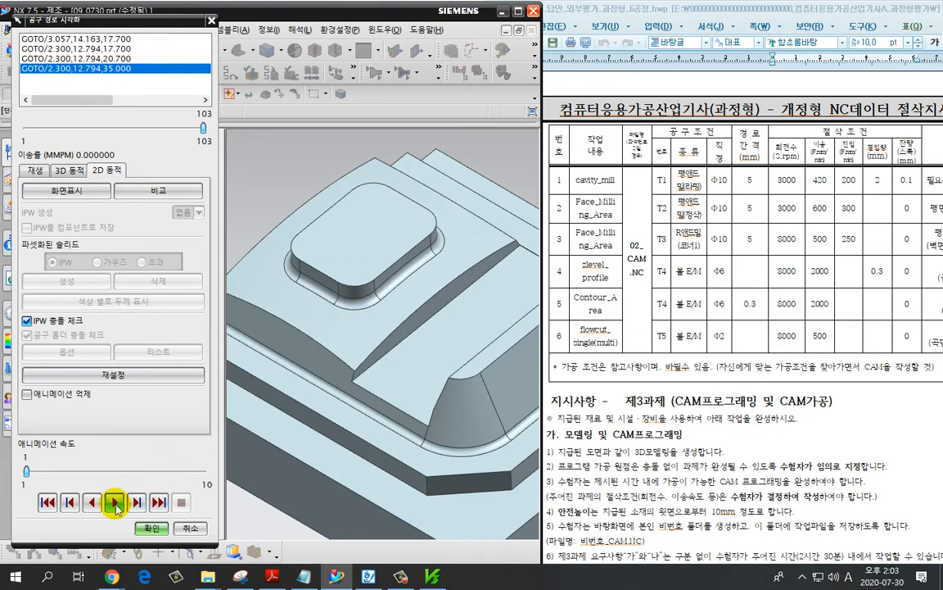
{"action": "left_click", "coordinate": [116, 502]}
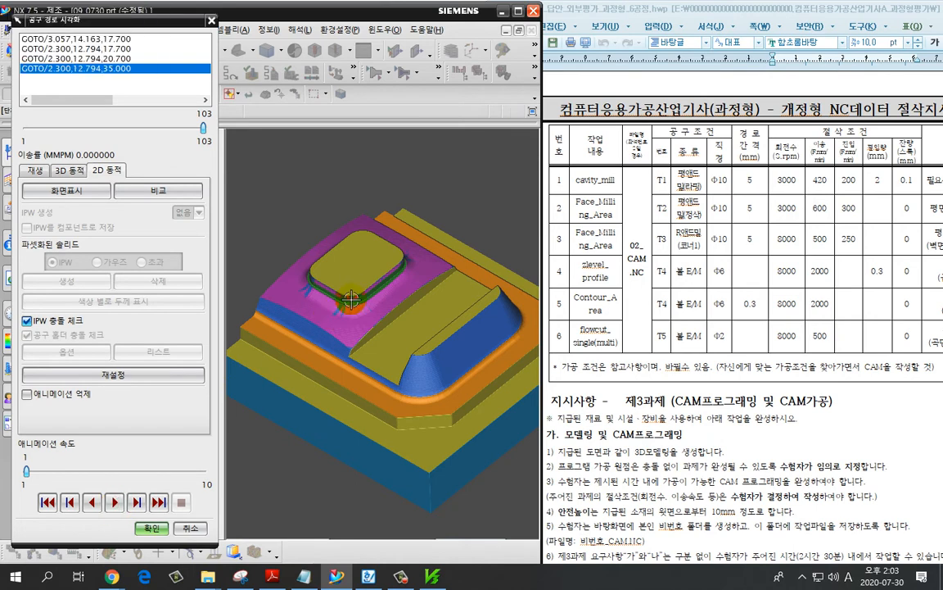
{"action": "scroll", "coordinate": [351, 299], "scroll_direction": "down", "scroll_amount": 5}
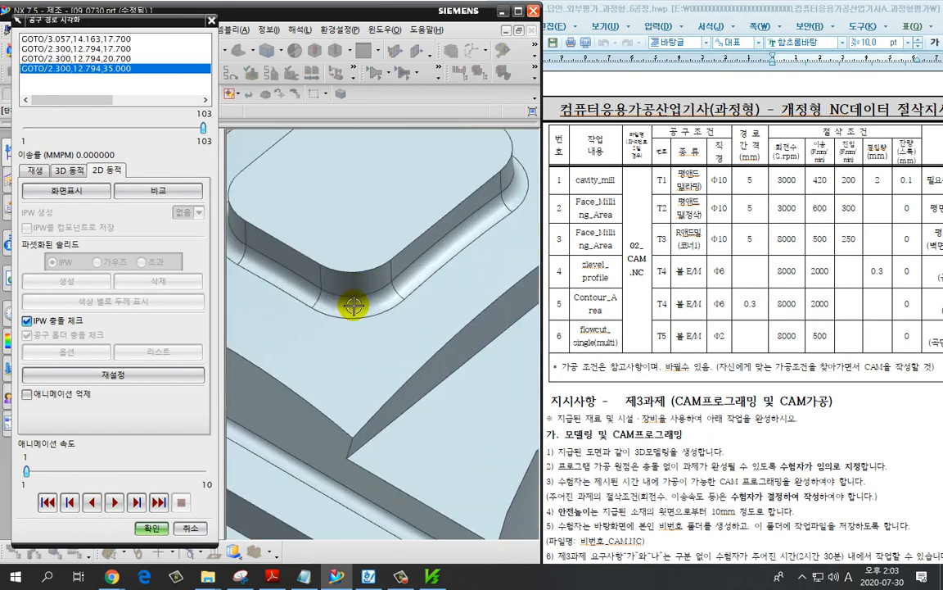
{"action": "left_click", "coordinate": [125, 372]}
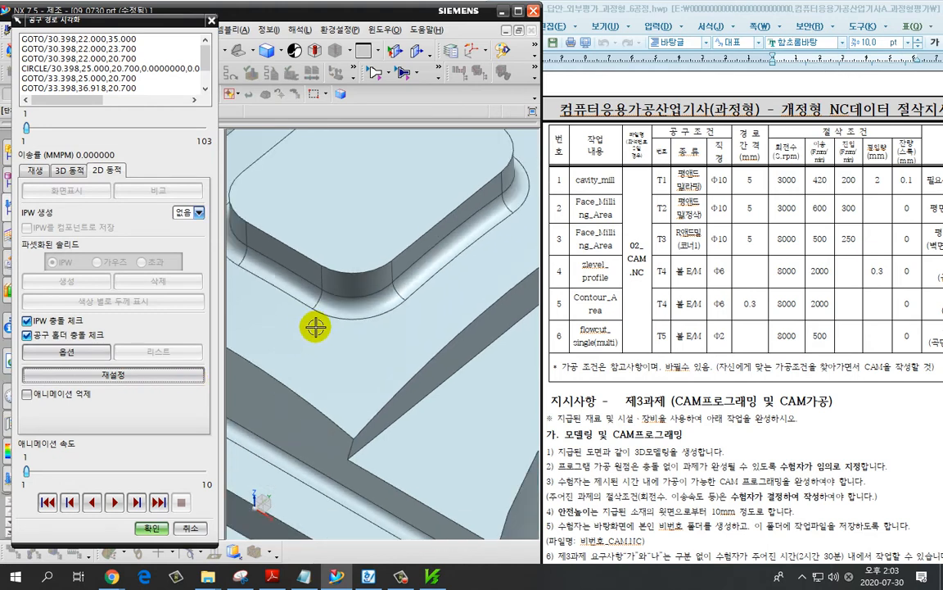
{"action": "left_click", "coordinate": [114, 502]}
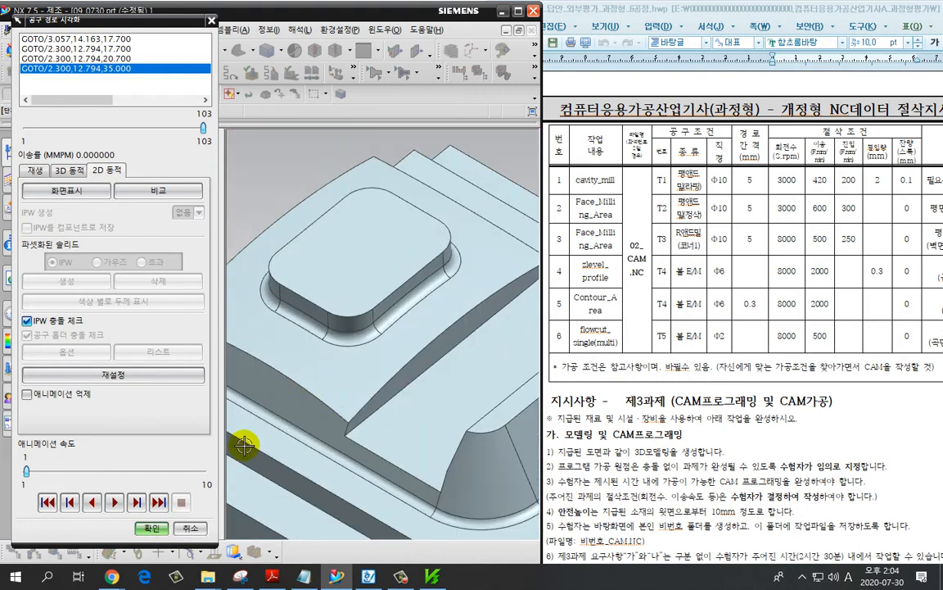
Inspect the ZLEVEL_PROFILE toolpath around the boss in replay (재생) mode and close the toolpath visualization.
{"action": "left_click", "coordinate": [66, 170]}
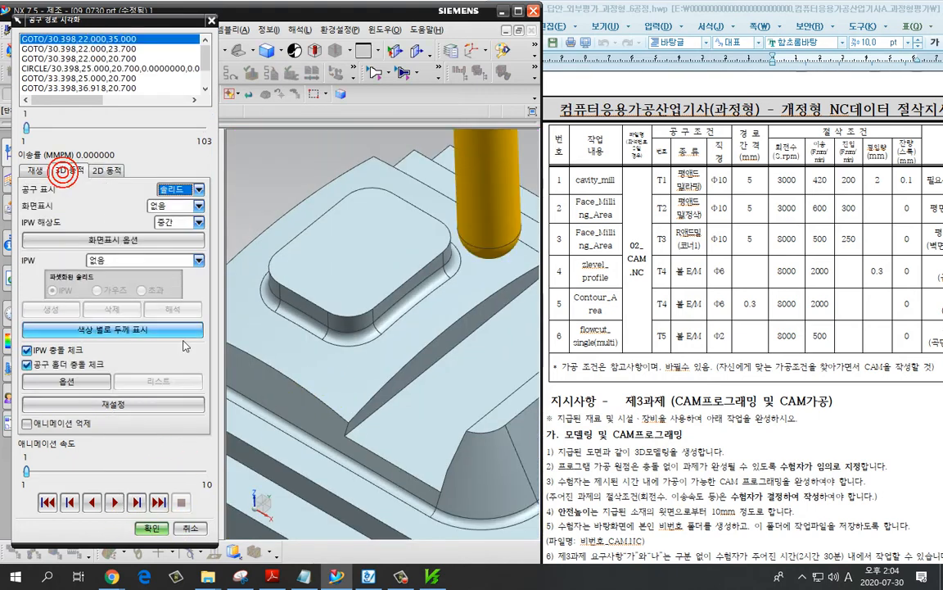
{"action": "left_click", "coordinate": [35, 171]}
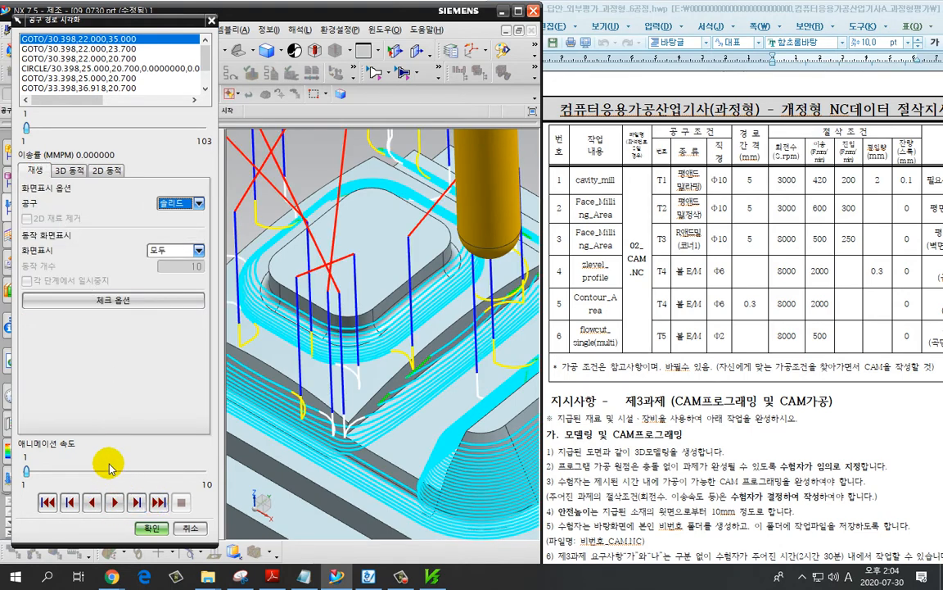
{"action": "middle_click_drag", "start_coordinate": [320, 389], "coordinate": [309, 341]}
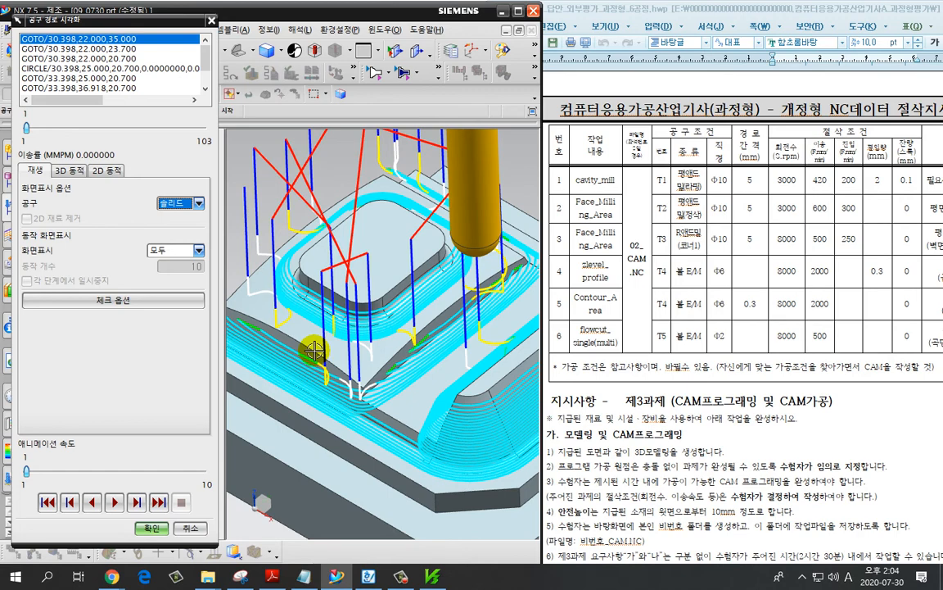
{"action": "left_click", "coordinate": [152, 529]}
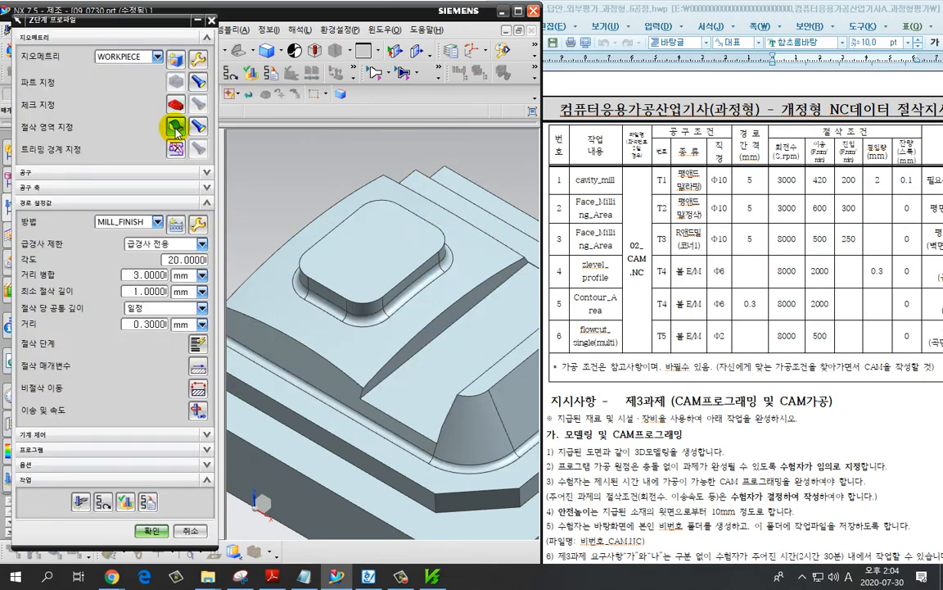
Remove the faces of the upper boss and its base fillet from the ZLEVEL_PROFILE cut area.
{"action": "left_click", "coordinate": [176, 128]}
{"action": "key", "text": "ctrl+alt+f"}
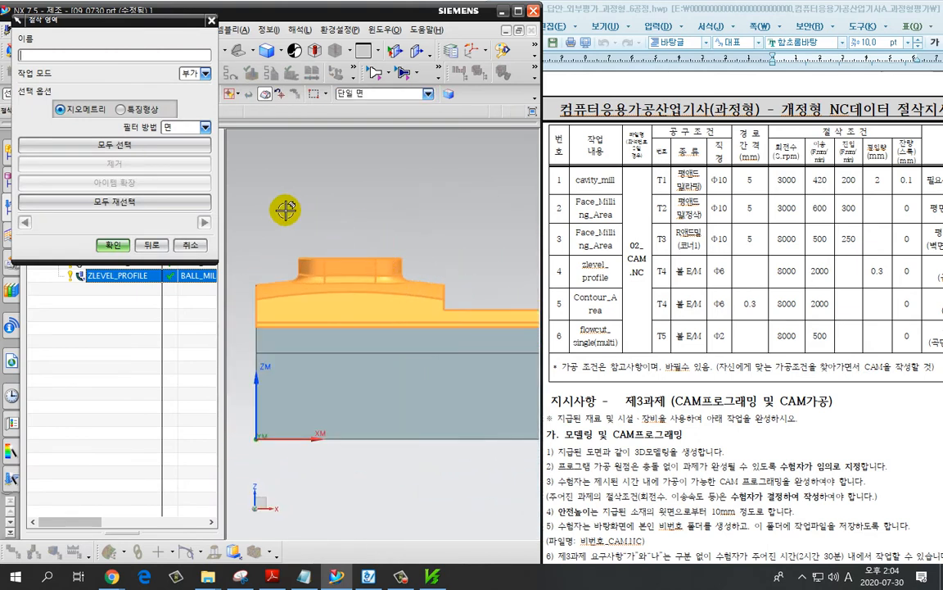
{"action": "left_click_drag", "start_coordinate": [277, 210], "coordinate": [417, 290], "text": "shift"}
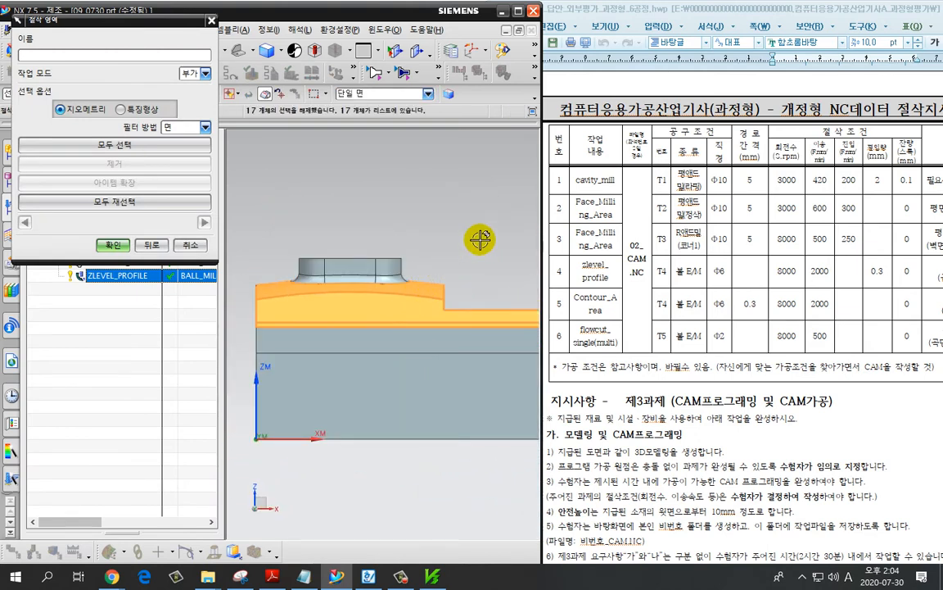
{"action": "middle_click_drag", "start_coordinate": [449, 238], "coordinate": [379, 284]}
{"action": "left_click", "coordinate": [112, 244]}
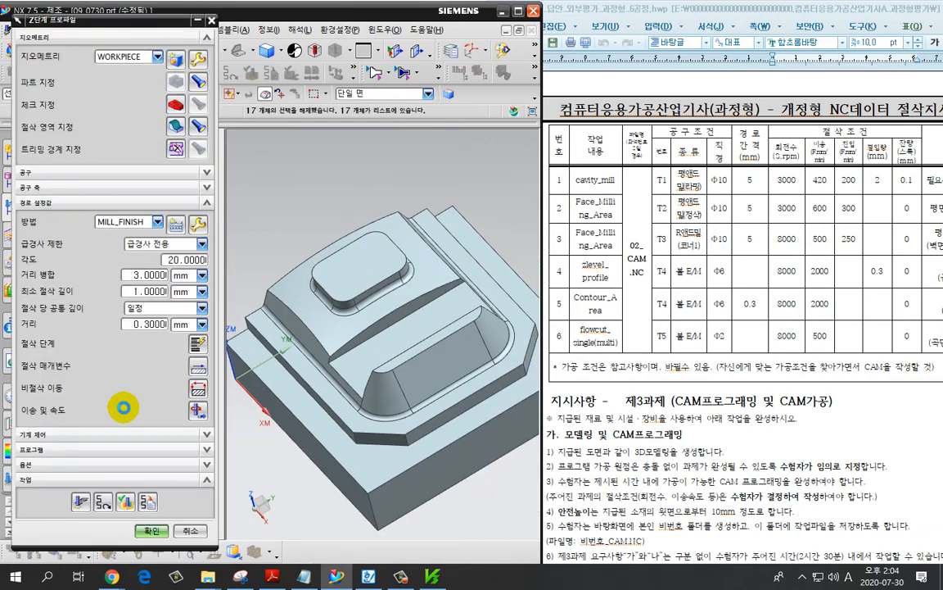
Regenerate the ZLEVEL_PROFILE toolpath for the reduced cut area and accept the operation.
{"action": "left_click", "coordinate": [123, 420]}
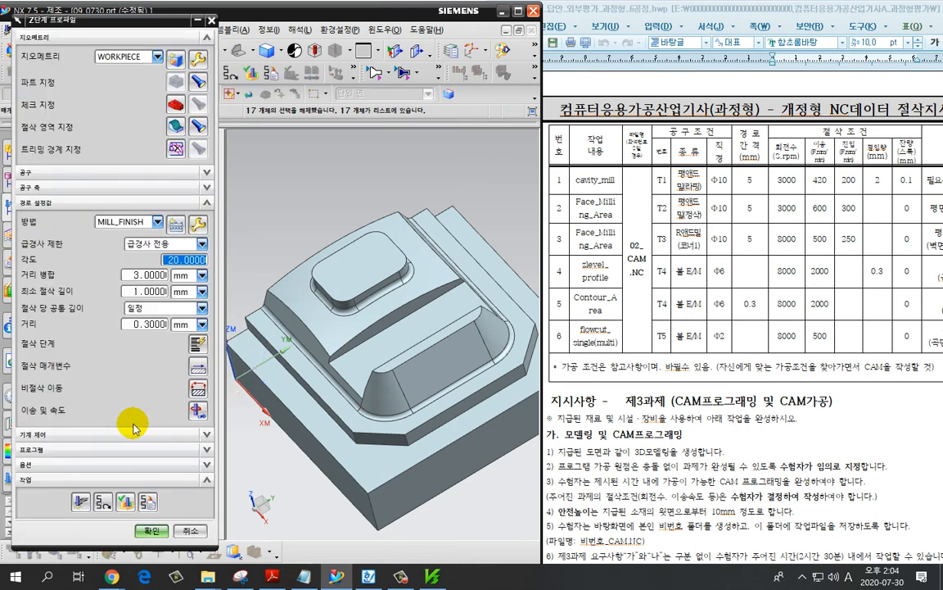
{"action": "left_click", "coordinate": [80, 501]}
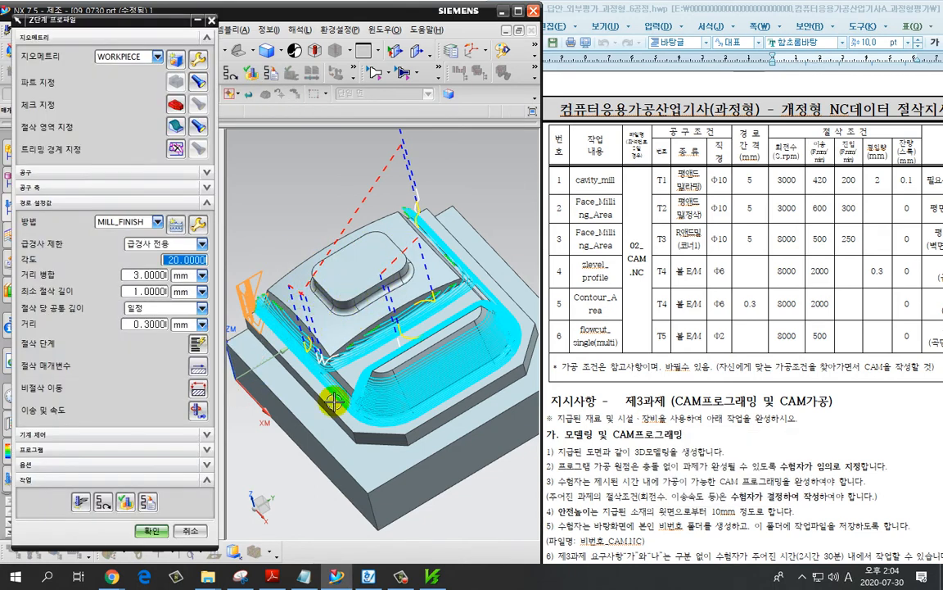
{"action": "left_click", "coordinate": [151, 530]}
{"action": "left_click", "coordinate": [159, 351]}
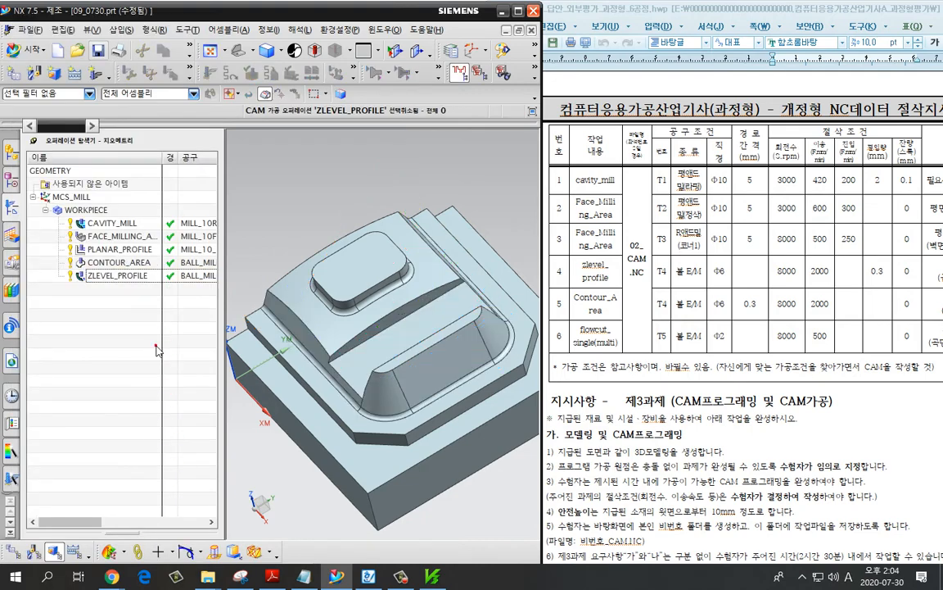
{"action": "middle_click_drag", "start_coordinate": [233, 328], "coordinate": [322, 402]}
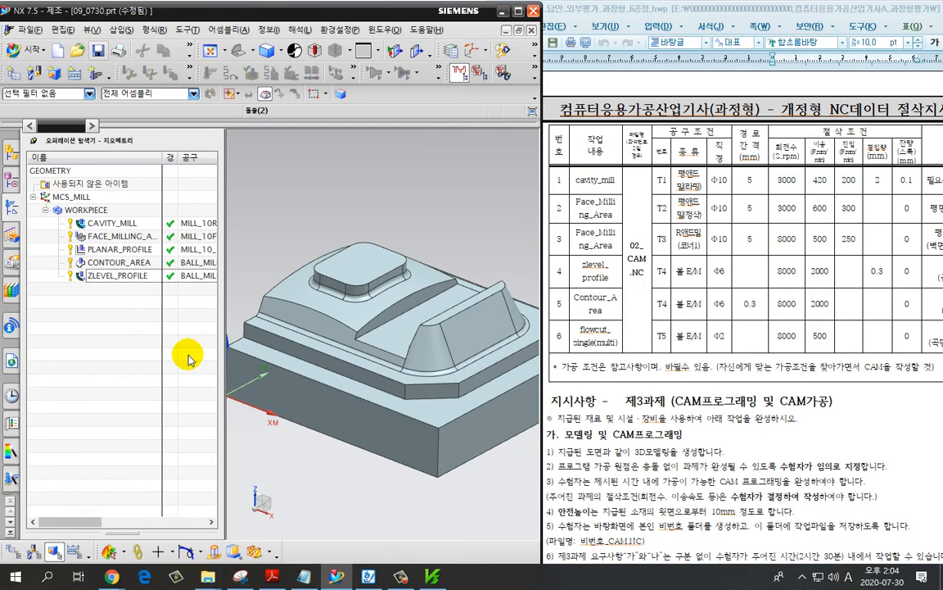
{"action": "key", "text": "ctrl+2"}
{"action": "left_click_drag", "start_coordinate": [255, 318], "coordinate": [310, 343]}
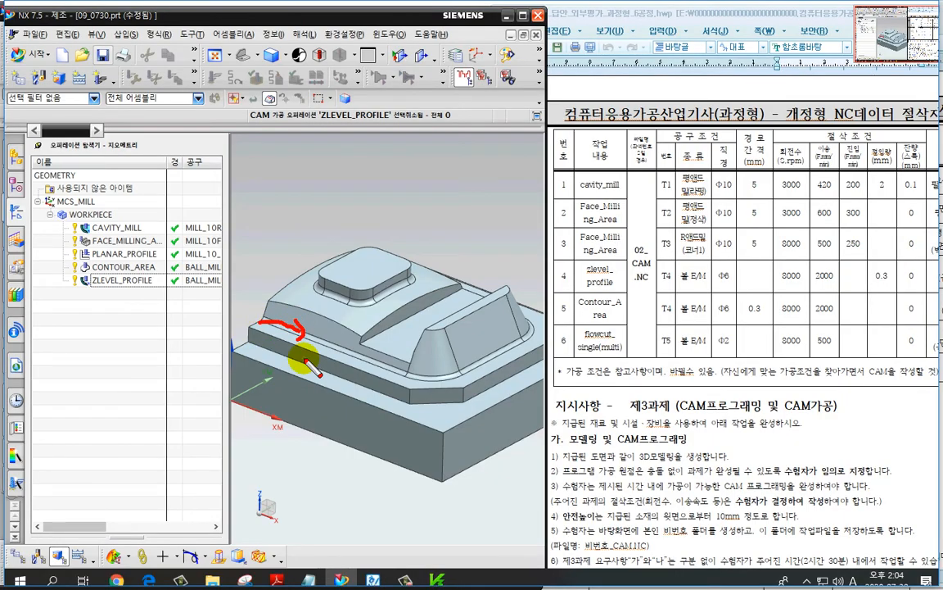
{"action": "key", "text": "Escape"}
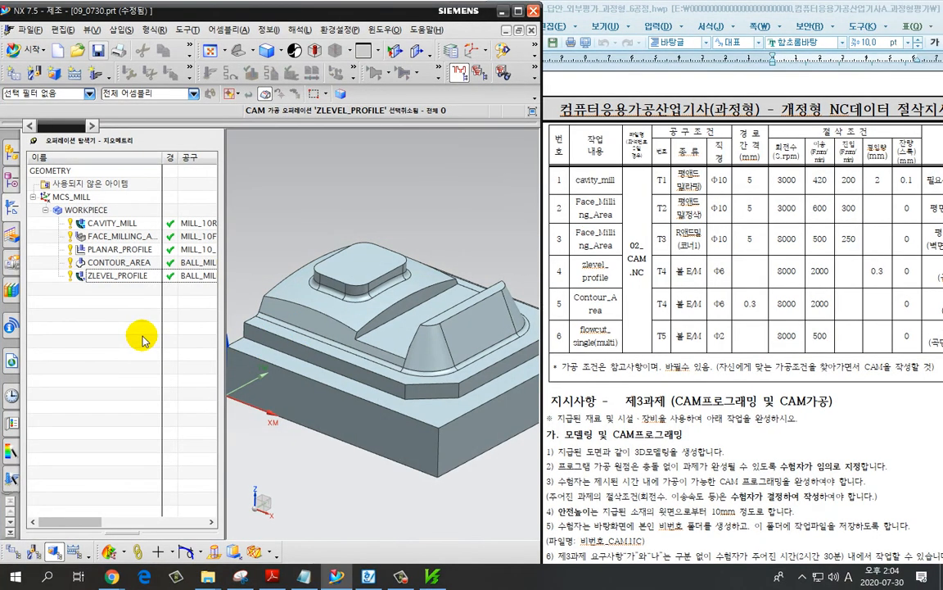
{"action": "key", "text": "ctrl+2"}
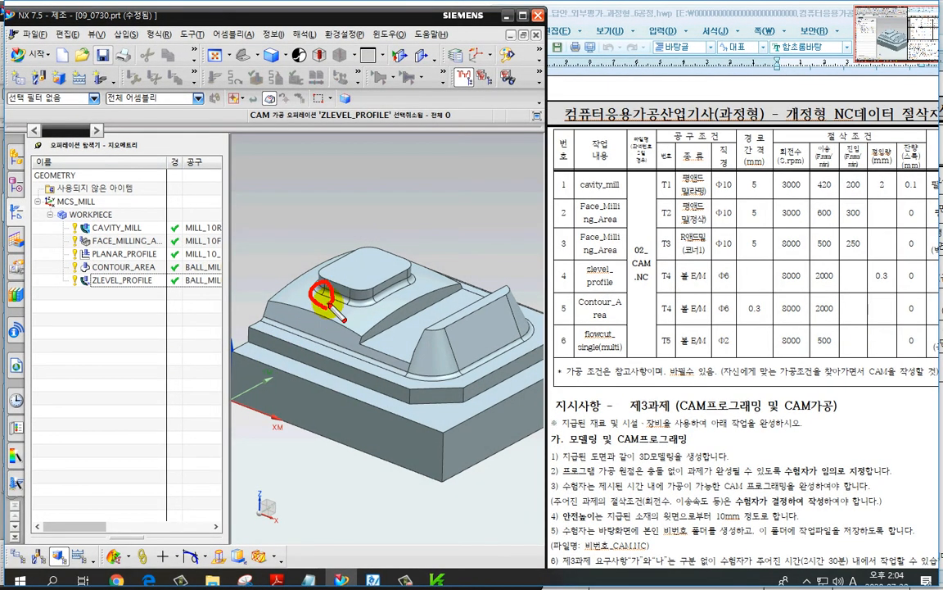
{"action": "key", "text": "Escape"}
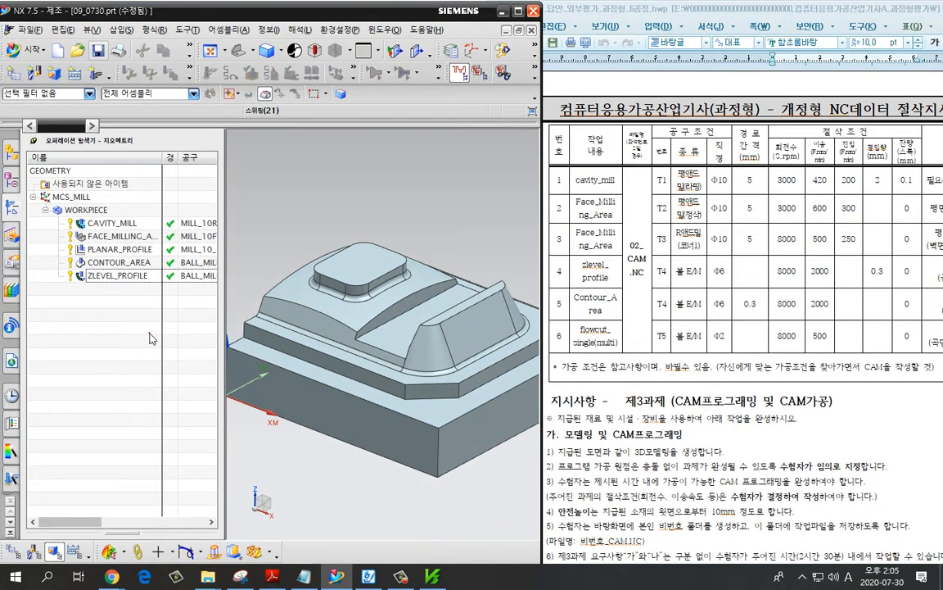
Create a mill_contour FLOWCUT_MULTIPLE operation using the BALL_MILL_2 tool, WORKPIECE geometry and MILL_FINISH method.
{"action": "left_click", "coordinate": [73, 72]}
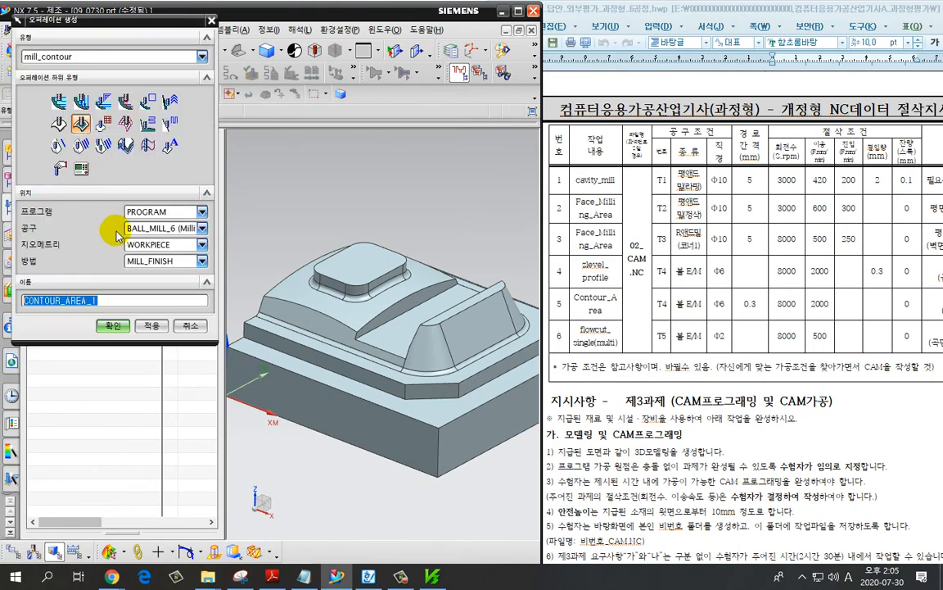
{"action": "left_click", "coordinate": [82, 147]}
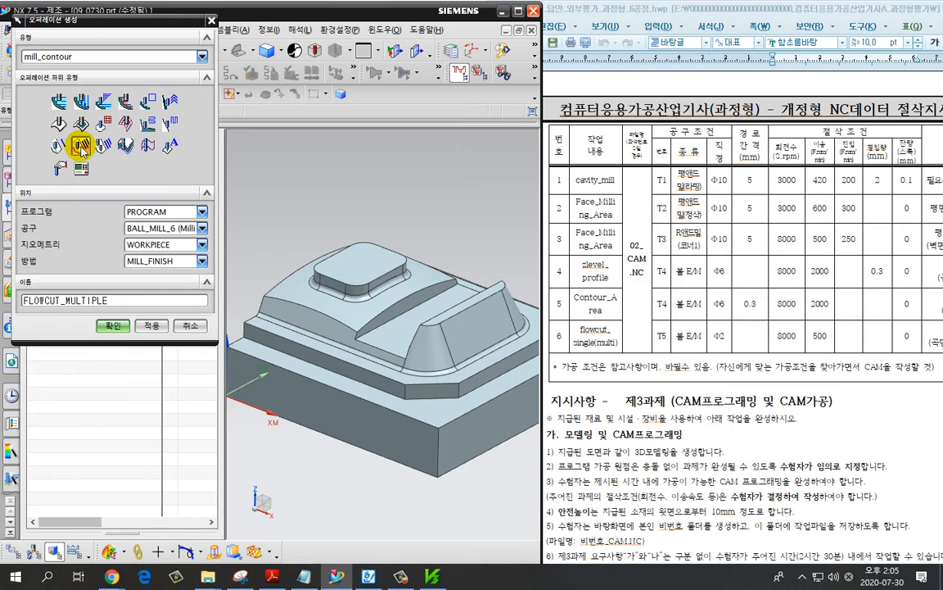
{"action": "left_click", "coordinate": [168, 231]}
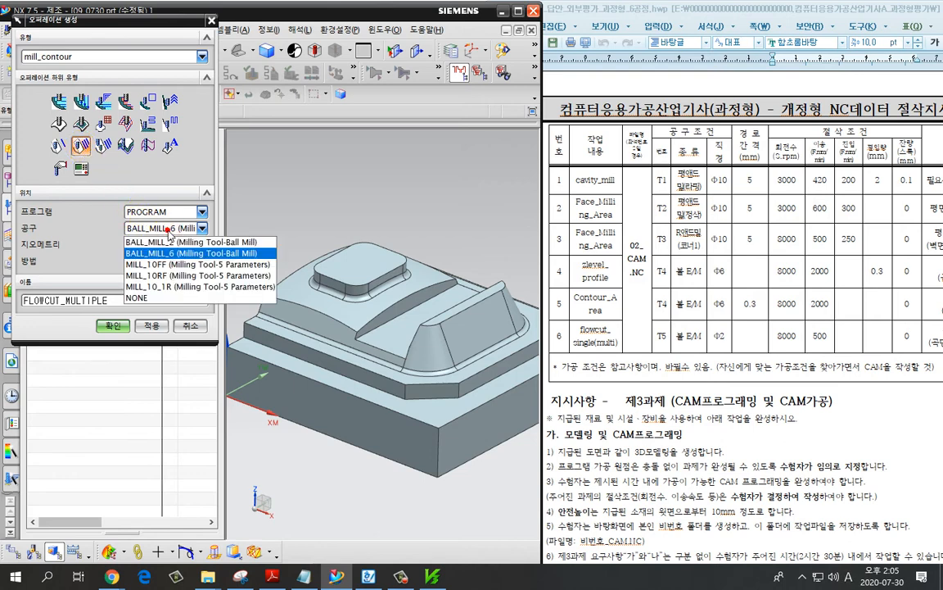
{"action": "left_click", "coordinate": [176, 242]}
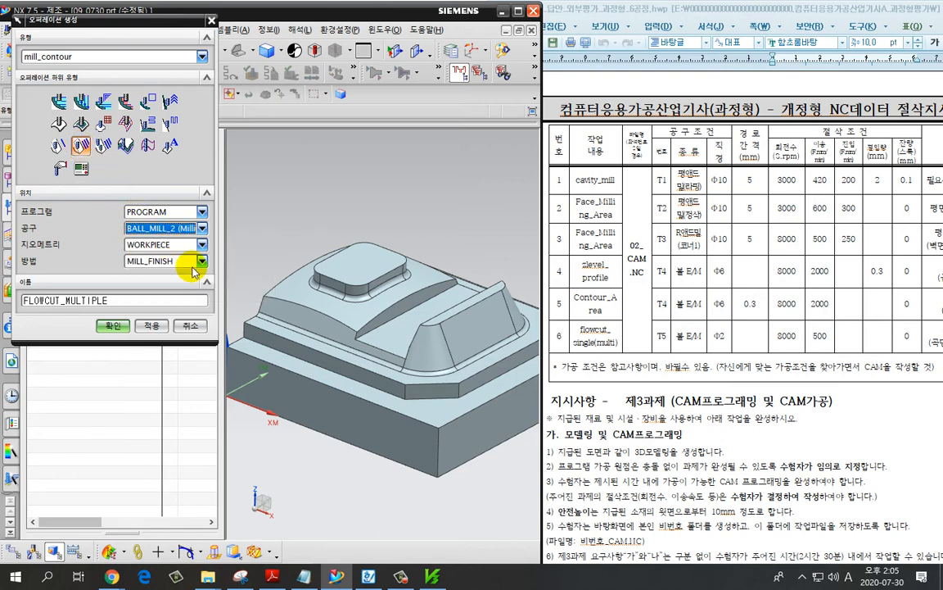
{"action": "left_click", "coordinate": [114, 325]}
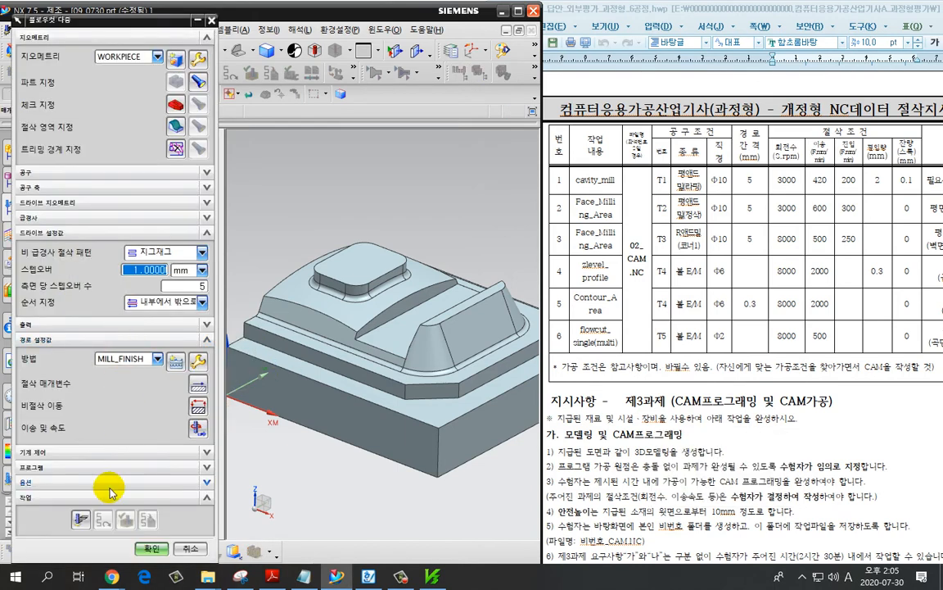
{"action": "left_click", "coordinate": [80, 519]}
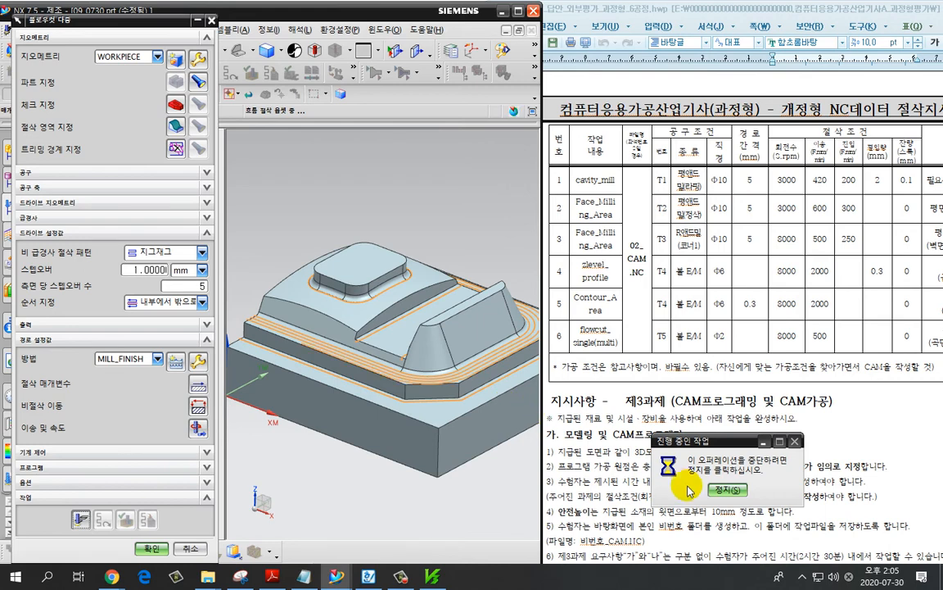
{"action": "left_click", "coordinate": [715, 490]}
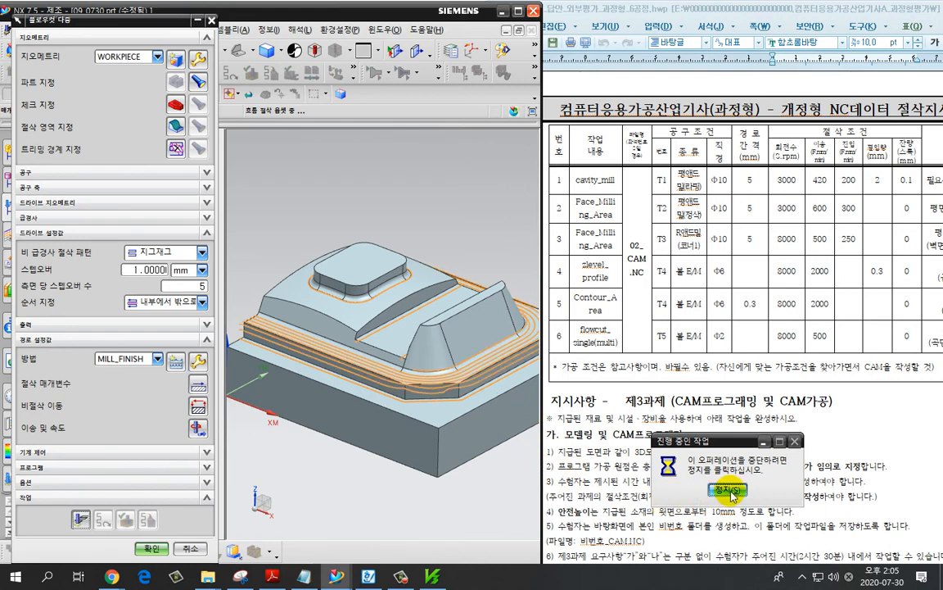
{"action": "key", "text": "Return"}
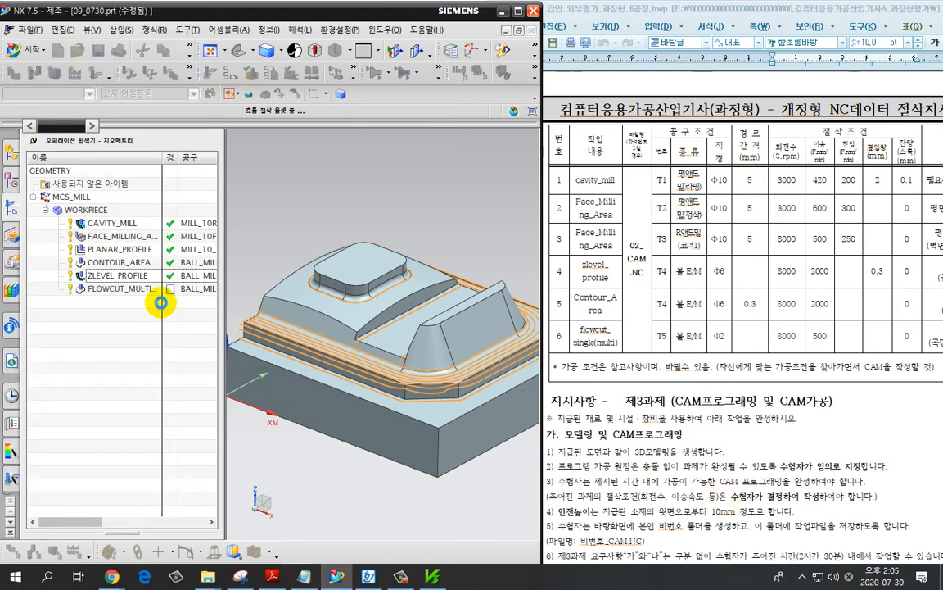
{"action": "double_click", "coordinate": [151, 289]}
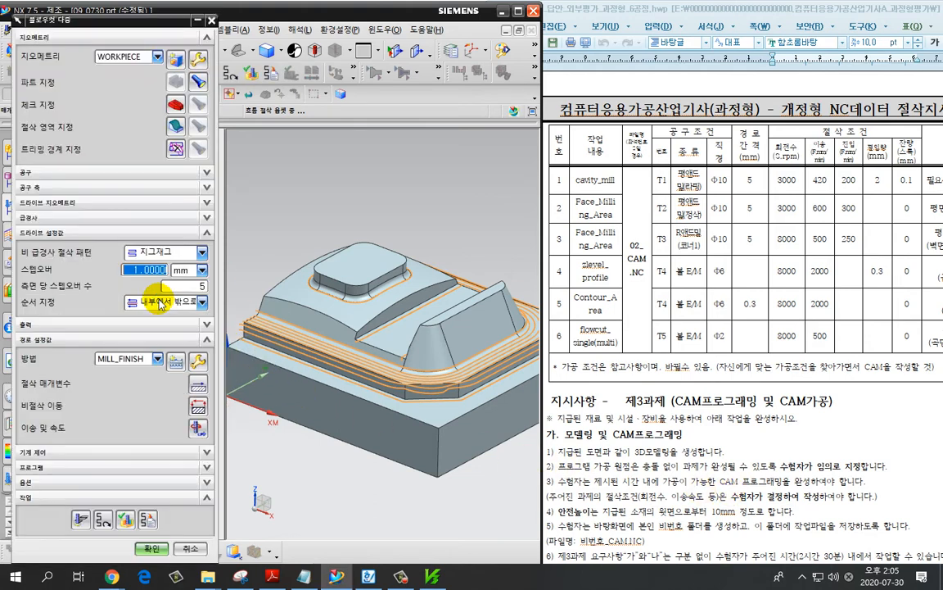
Specify the upper boss faces and its base fillet as the cut area of the FLOWCUT_MULTIPLE operation.
{"action": "left_click", "coordinate": [173, 126]}
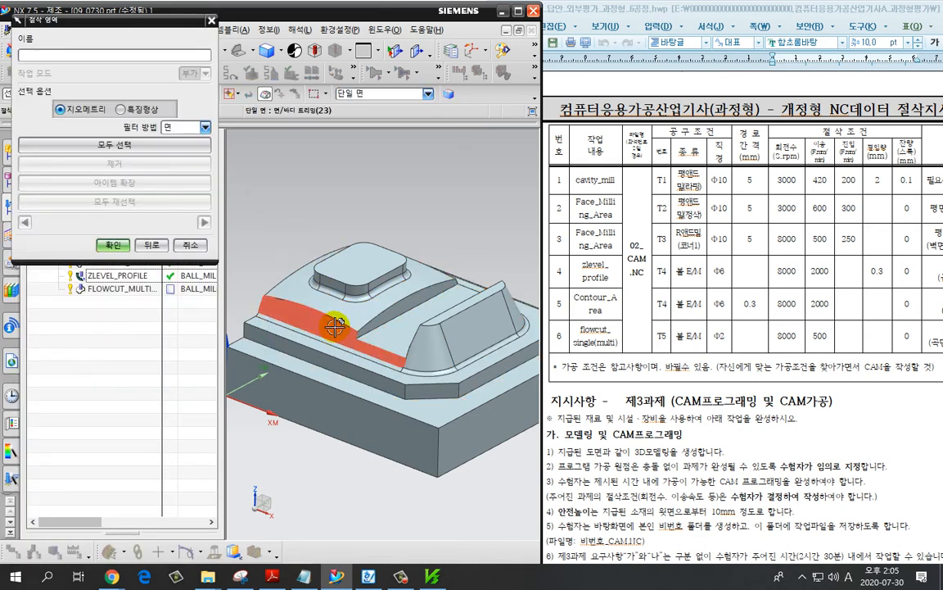
{"action": "middle_click_drag", "start_coordinate": [350, 357], "coordinate": [343, 276]}
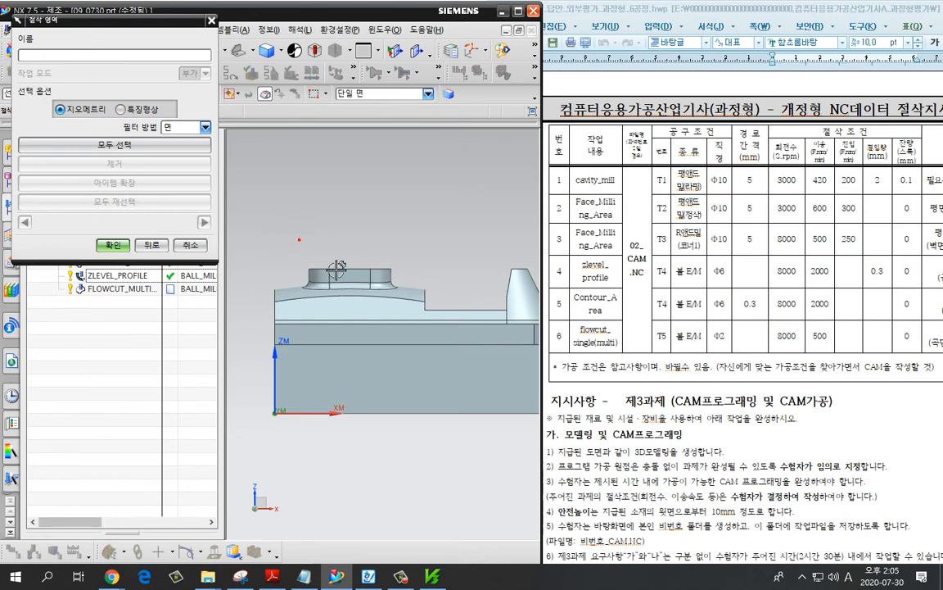
{"action": "left_click_drag", "start_coordinate": [300, 240], "coordinate": [408, 289]}
{"action": "middle_click_drag", "start_coordinate": [439, 253], "coordinate": [409, 271]}
{"action": "left_click", "coordinate": [115, 245]}
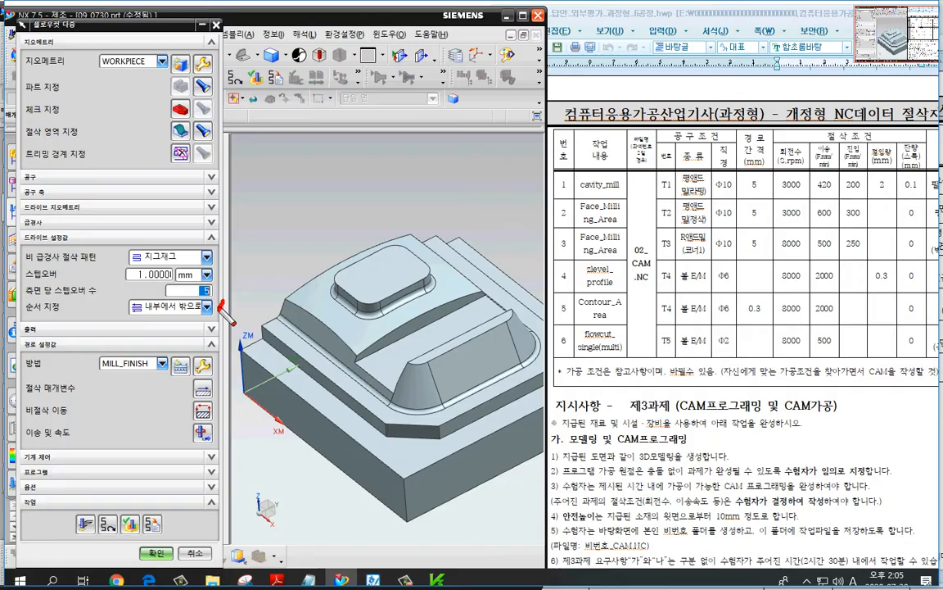
Set the number of stepovers per side of the flowcut operation to 2.
{"action": "double_click", "coordinate": [198, 286]}
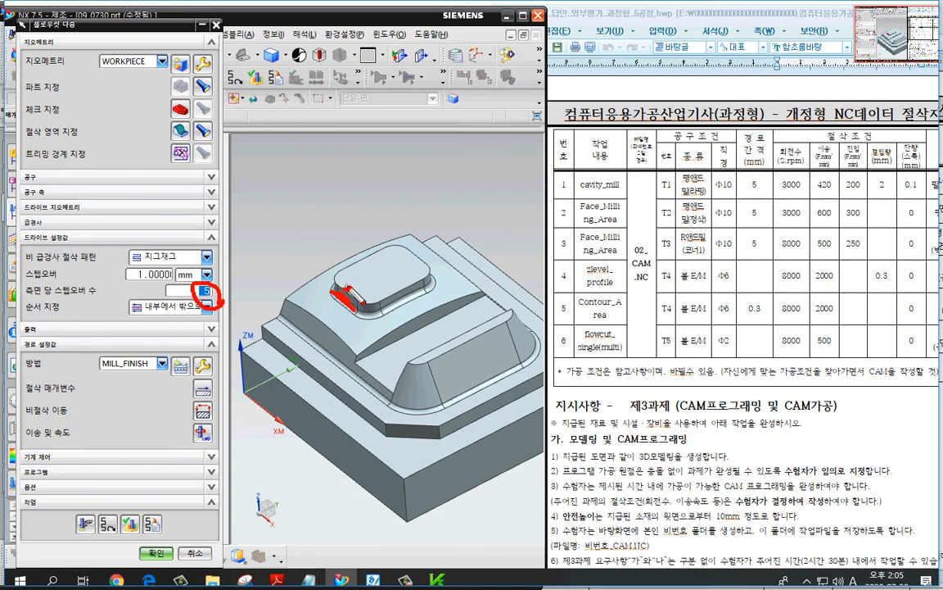
{"action": "key", "text": "Escape"}
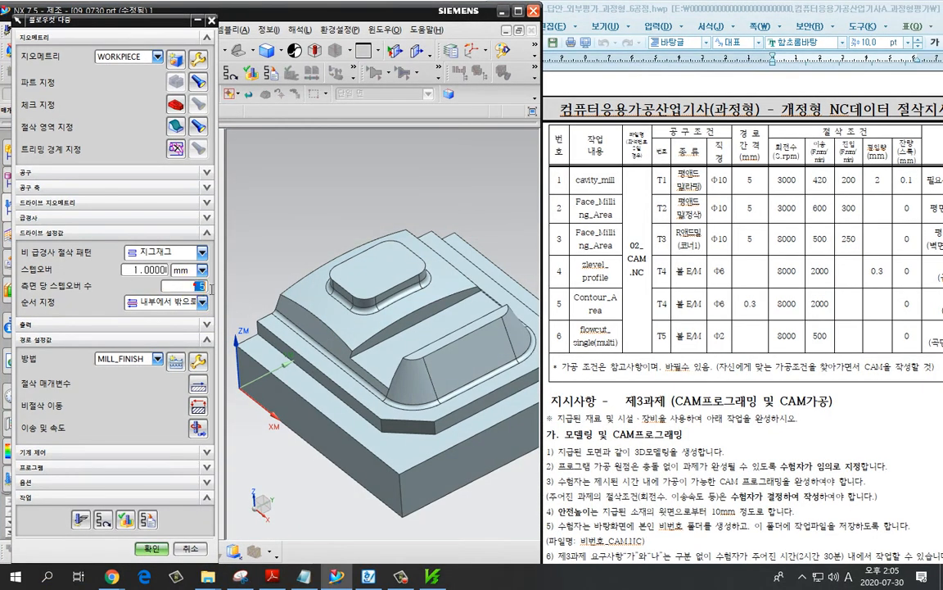
{"action": "type", "text": "2"}
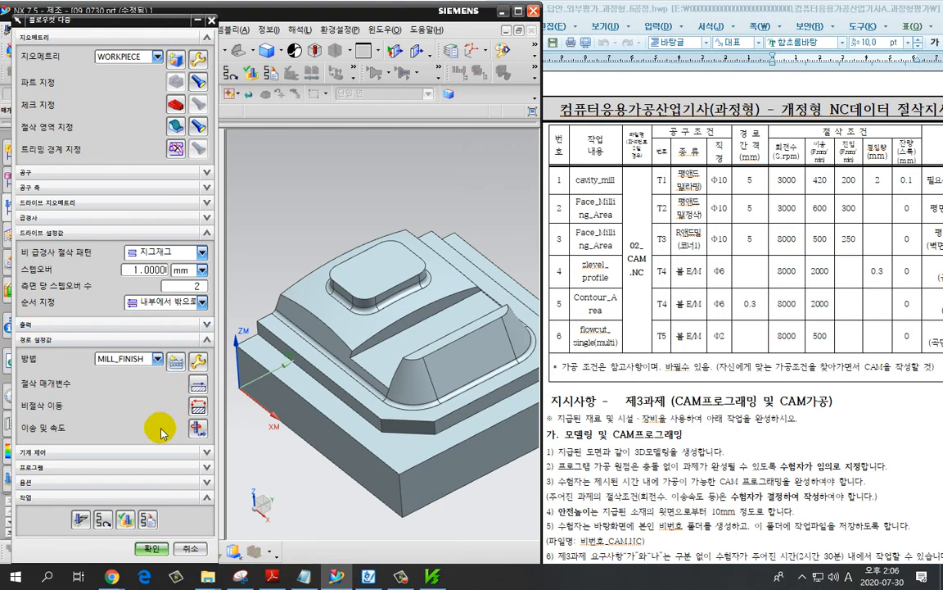
Set the flowcut operation's spindle speed to 8000 rpm and its cut feed rate to 500 mmpm.
{"action": "left_click", "coordinate": [196, 428]}
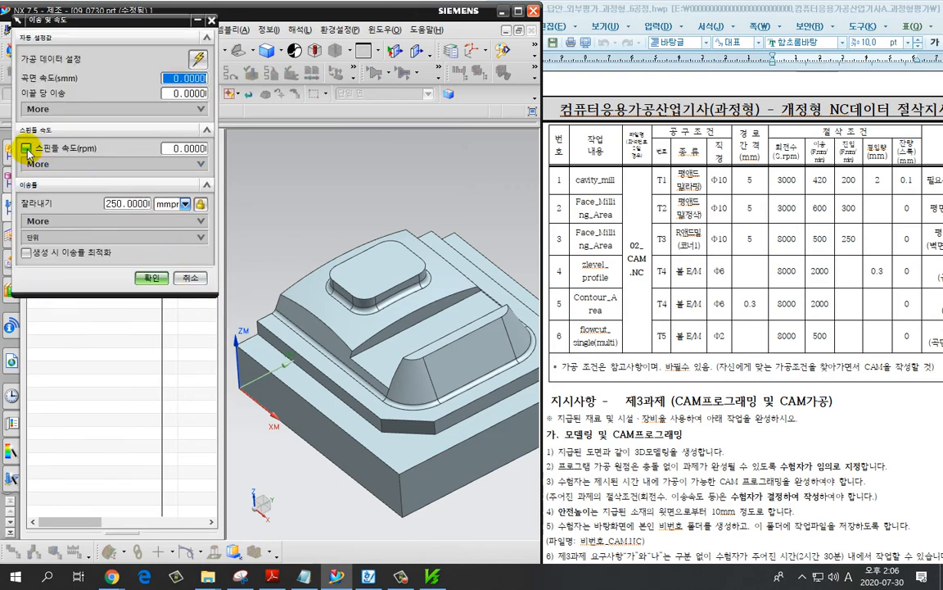
{"action": "left_click", "coordinate": [173, 148]}
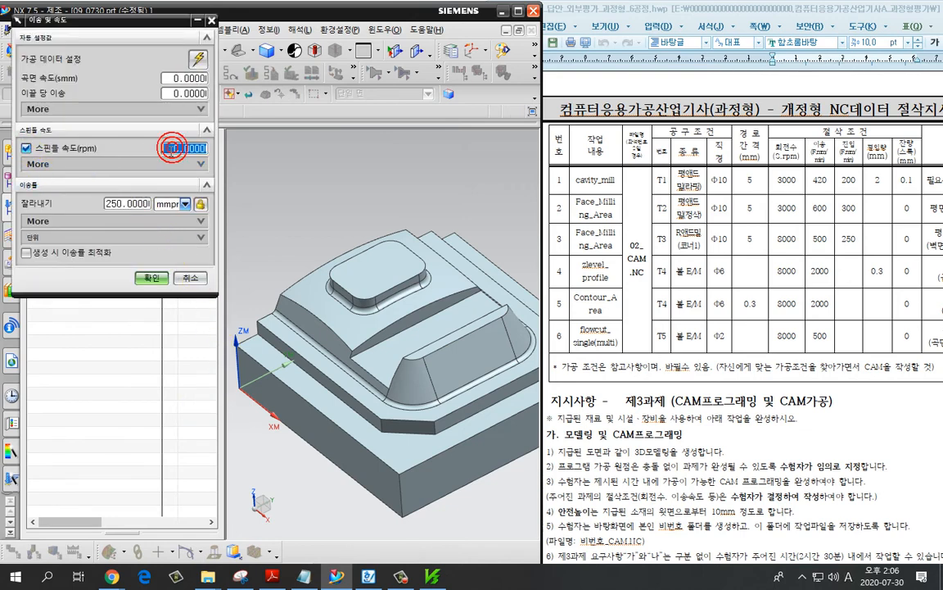
{"action": "type", "text": "8000"}
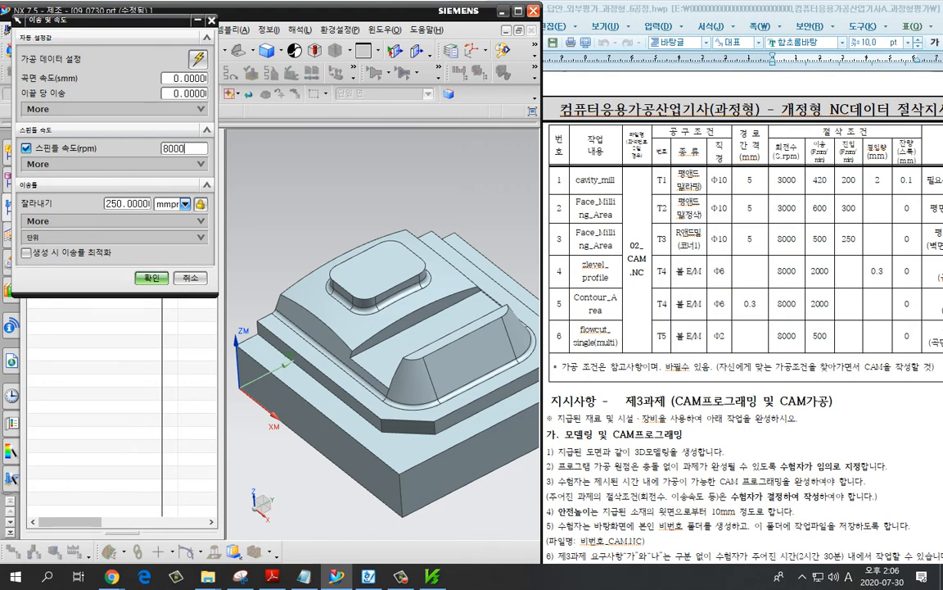
{"action": "key", "text": "Tab"}
{"action": "type", "text": "5"}
{"action": "key", "text": "Return"}
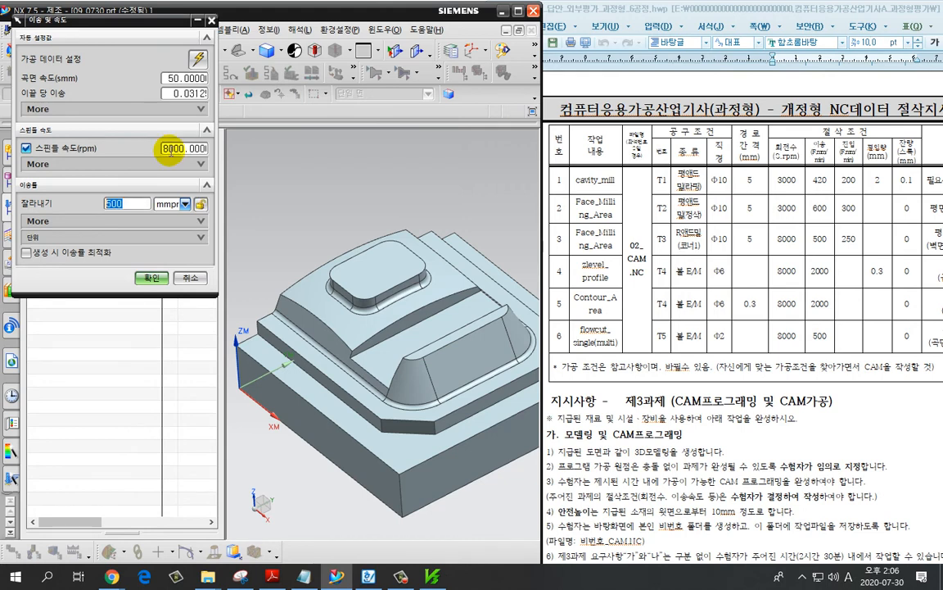
Set the engage (진입) feed rate to 200 mmpm and accept the feeds and speeds.
{"action": "left_click", "coordinate": [149, 218]}
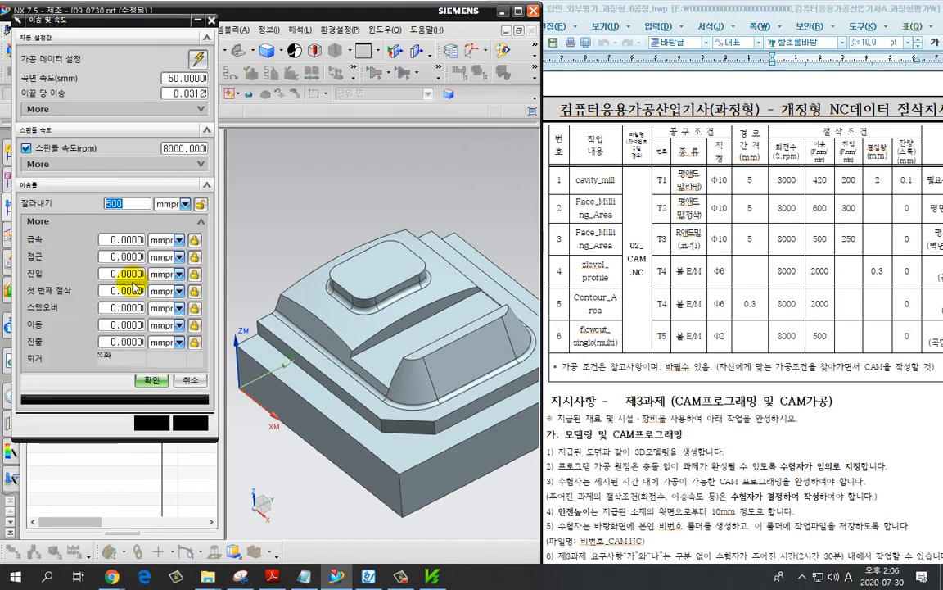
{"action": "double_click", "coordinate": [123, 274]}
{"action": "type", "text": "2"}
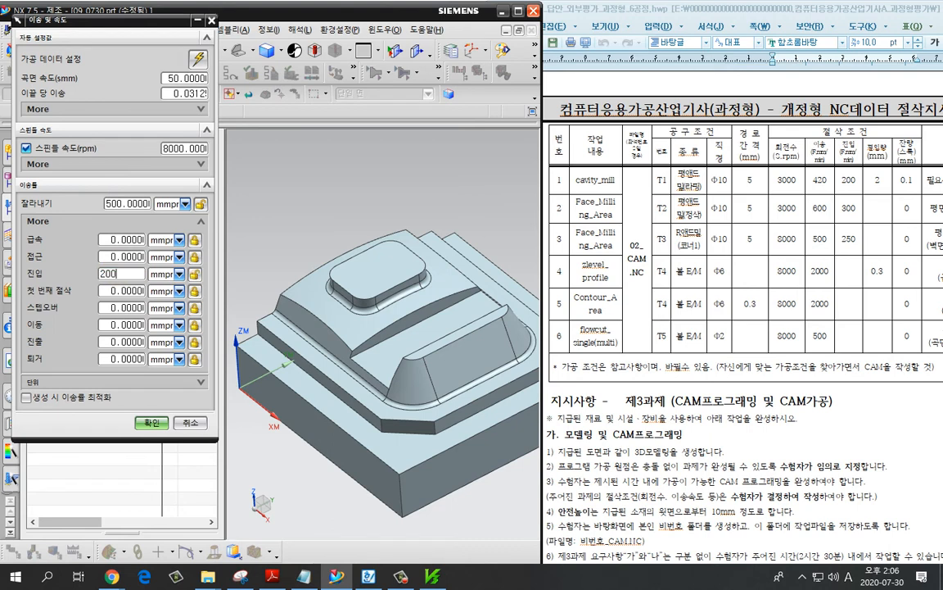
{"action": "type", "text": "00"}
{"action": "left_click", "coordinate": [151, 423]}
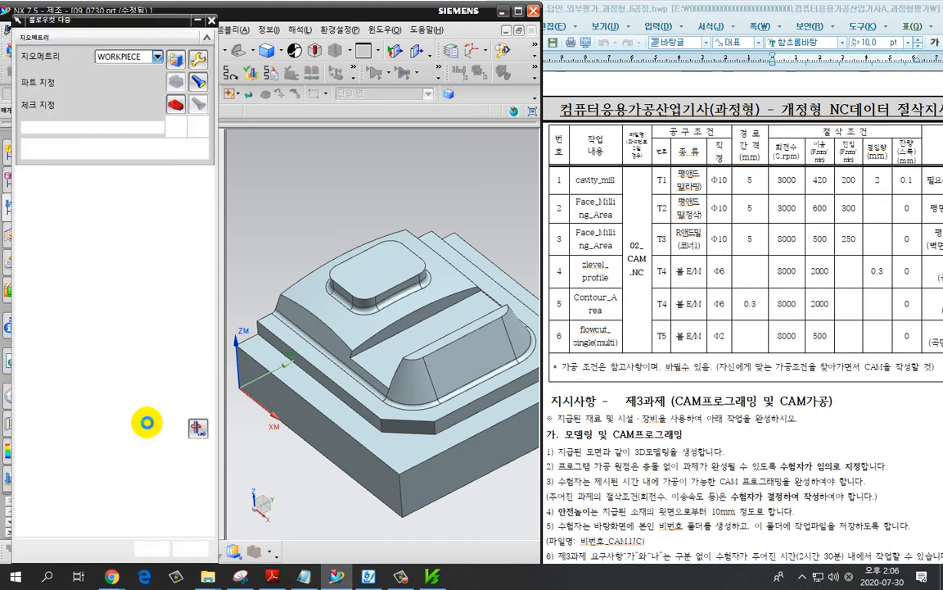
Generate the flowcut toolpath and examine the spacing of its passes along the boss's base fillet.
{"action": "left_click", "coordinate": [80, 518]}
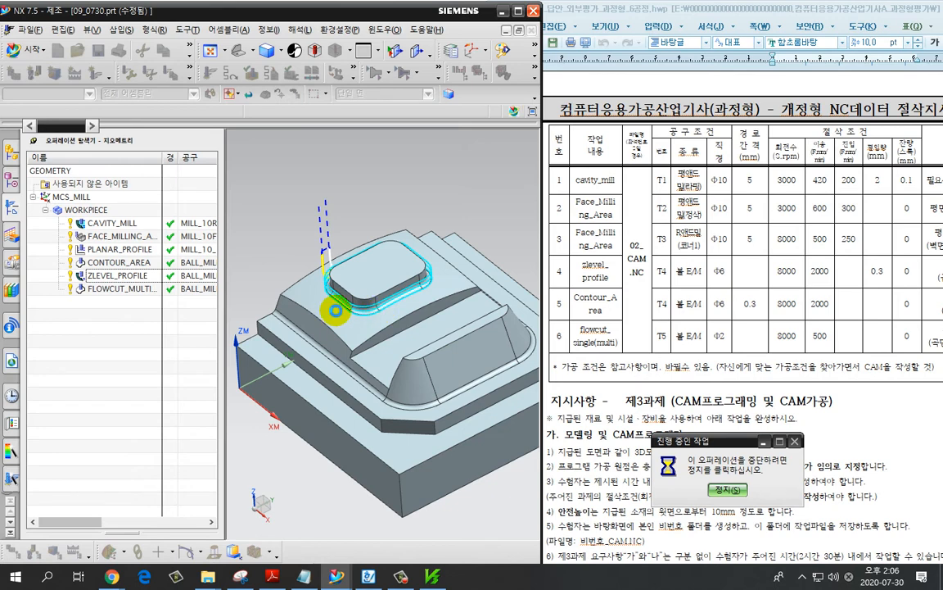
{"action": "scroll", "coordinate": [352, 310], "scroll_direction": "up", "scroll_amount": 5}
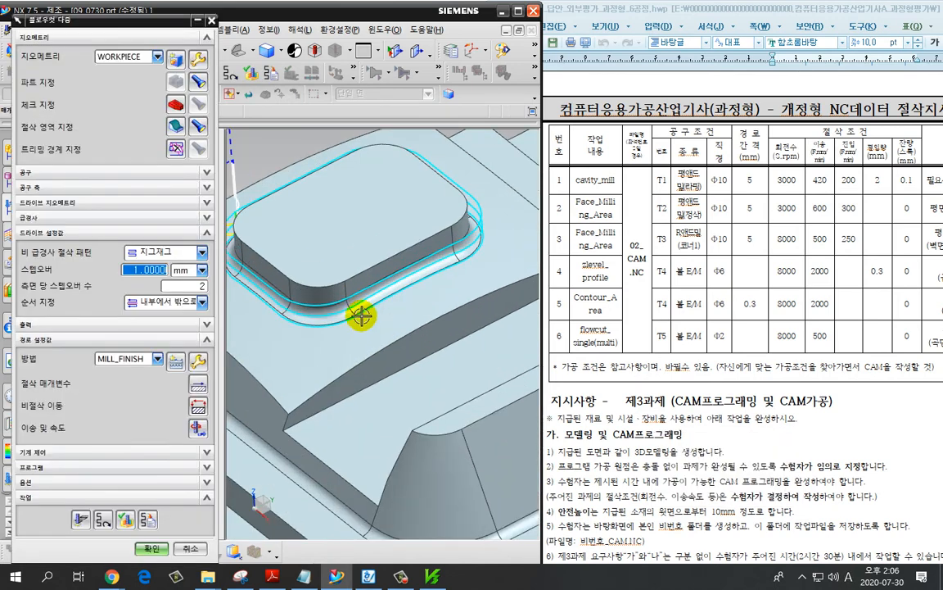
{"action": "scroll", "coordinate": [298, 320], "scroll_direction": "up", "scroll_amount": 2}
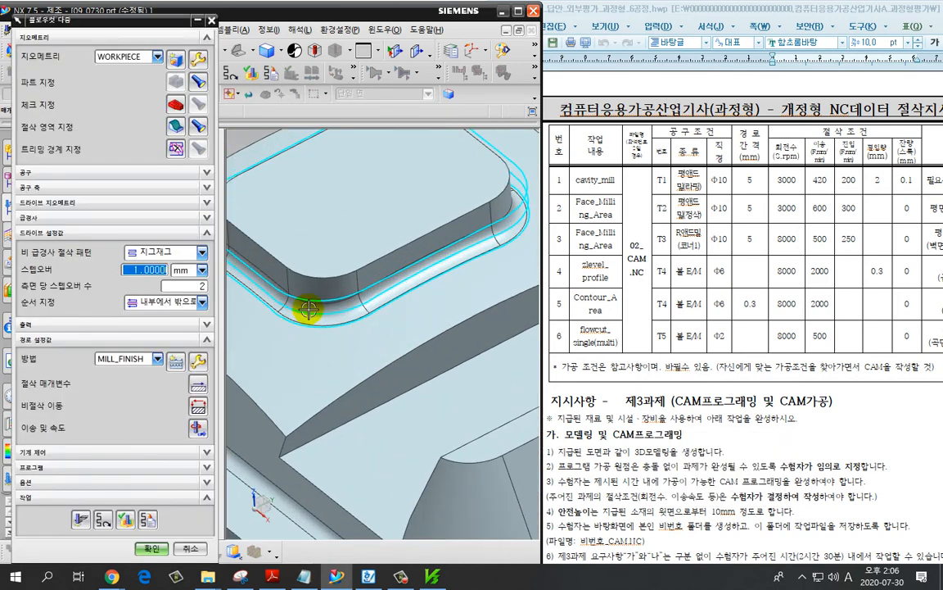
{"action": "scroll", "coordinate": [299, 320], "scroll_direction": "up", "scroll_amount": 5}
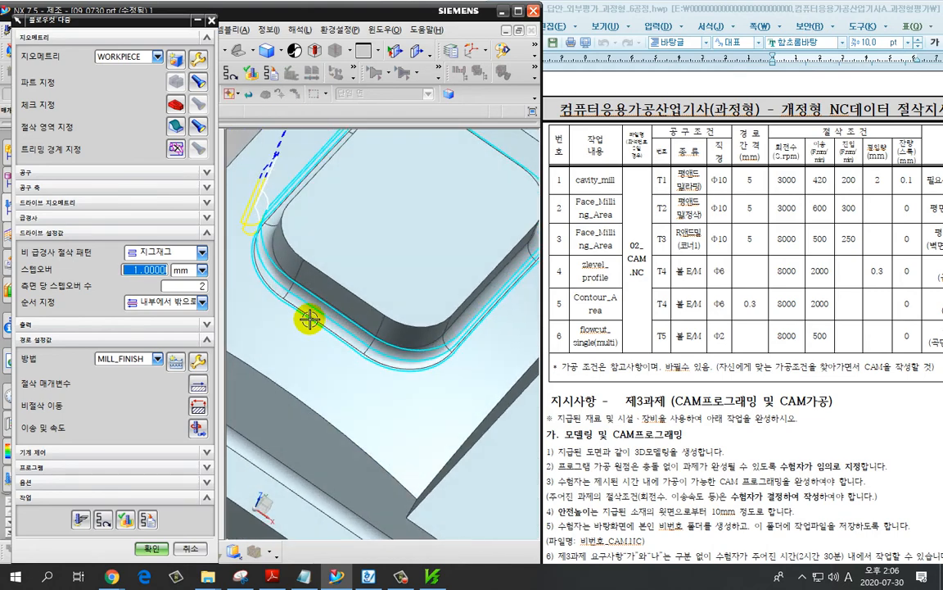
{"action": "scroll", "coordinate": [303, 324], "scroll_direction": "down", "scroll_amount": 6}
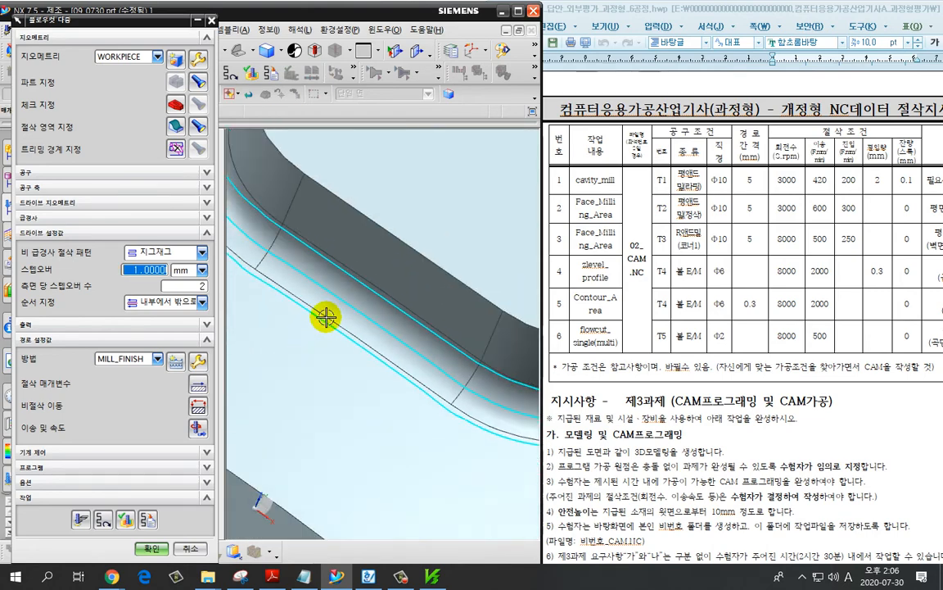
Set the flowcut stepover to 0.5 mm with 3 stepovers per side and regenerate the toolpath.
{"action": "left_click", "coordinate": [144, 271]}
{"action": "type", "text": "0.5"}
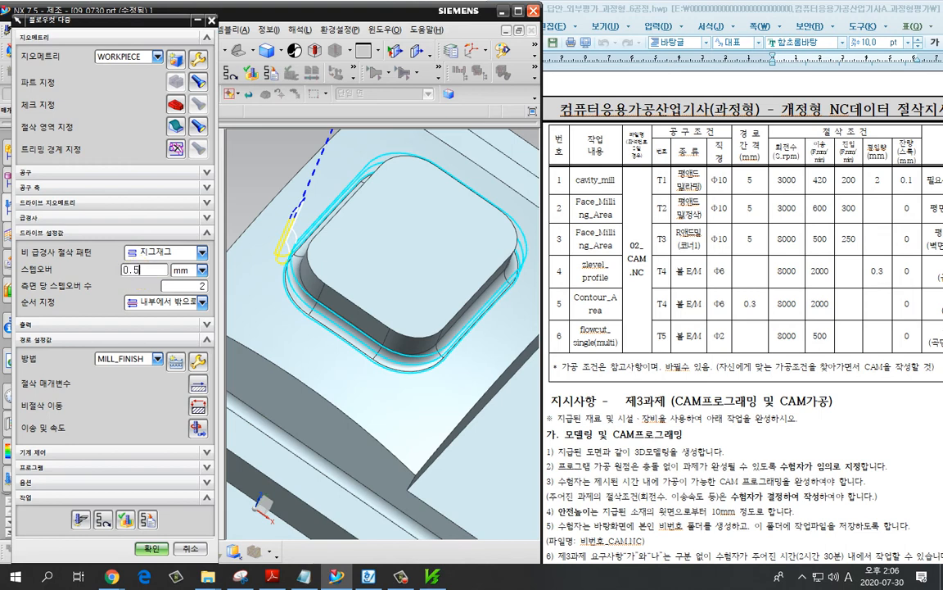
{"action": "key", "text": "Tab"}
{"action": "key", "text": "Tab"}
{"action": "type", "text": "3"}
{"action": "key", "text": "Return"}
{"action": "left_click", "coordinate": [80, 518]}
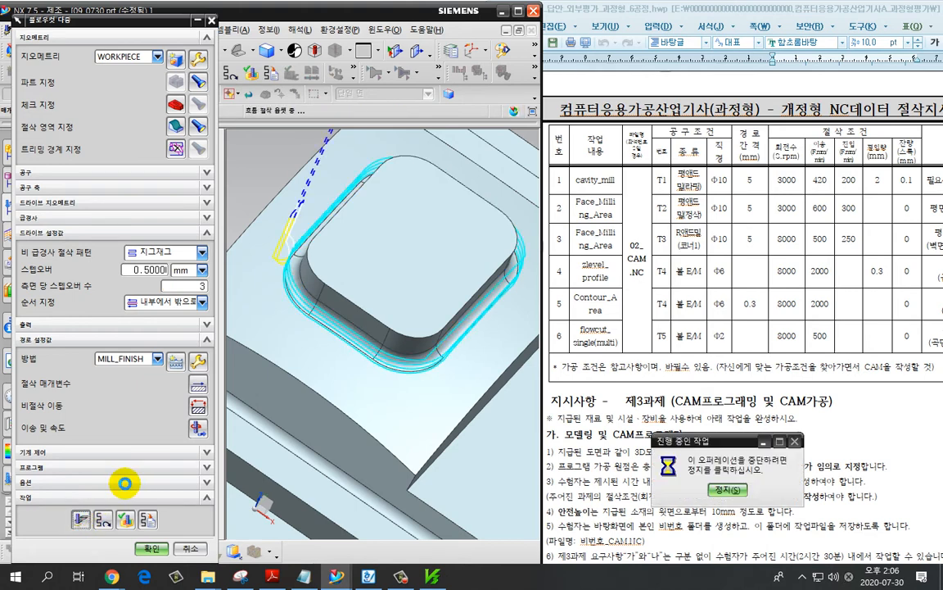
{"action": "middle_click", "coordinate": [124, 483]}
{"action": "key", "text": "ctrl+2"}
{"action": "mouse_move", "coordinate": [288, 414]}
{"action": "left_mouse_down"}
{"action": "mouse_move", "coordinate": [317, 366]}
{"action": "mouse_move", "coordinate": [311, 382]}
{"action": "left_mouse_up"}
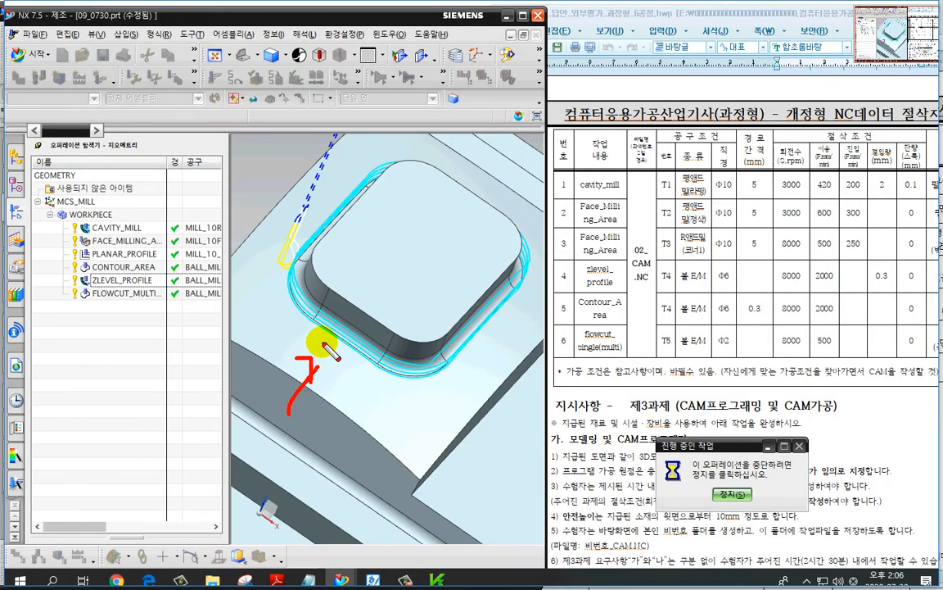
{"action": "left_click_drag", "start_coordinate": [321, 333], "coordinate": [311, 345]}
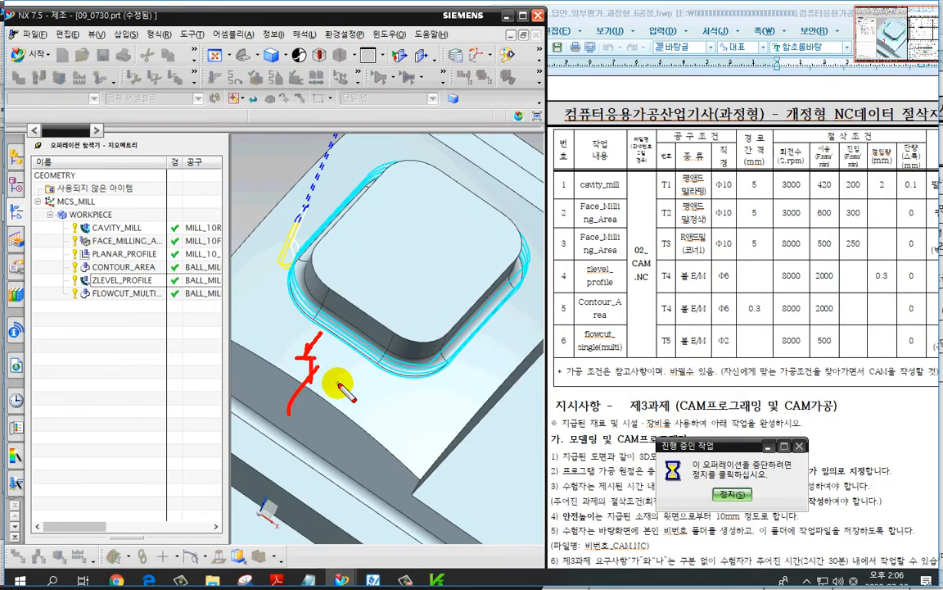
{"action": "key", "text": "Escape"}
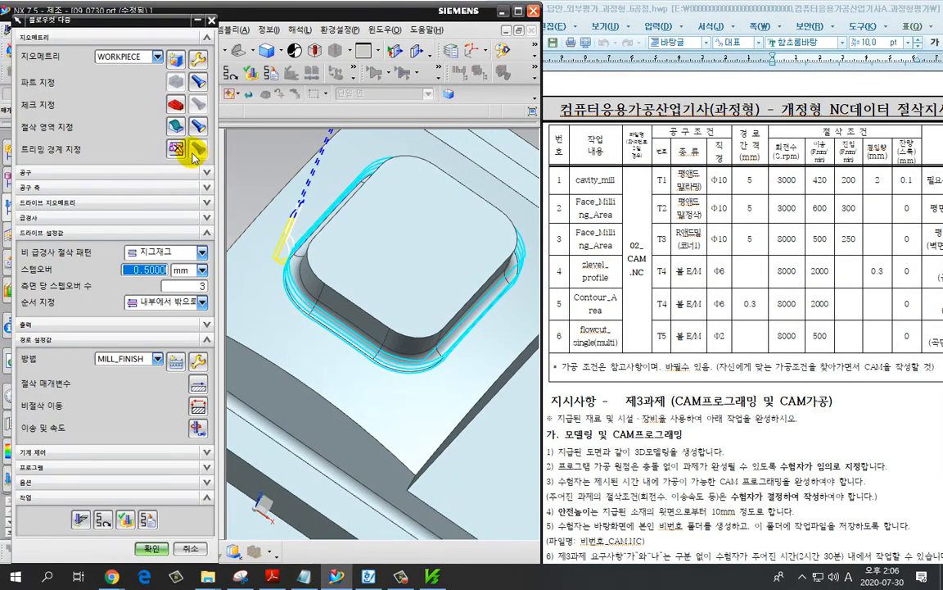
Add the curved face surrounding the boss to the flowcut cut area and regenerate the toolpath.
{"action": "left_click", "coordinate": [175, 127]}
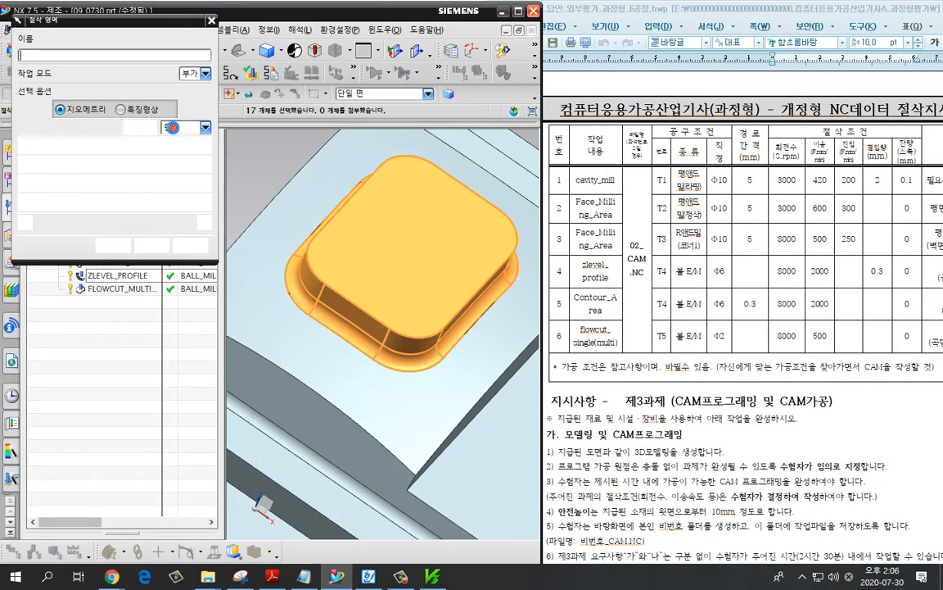
{"action": "left_click", "coordinate": [278, 316]}
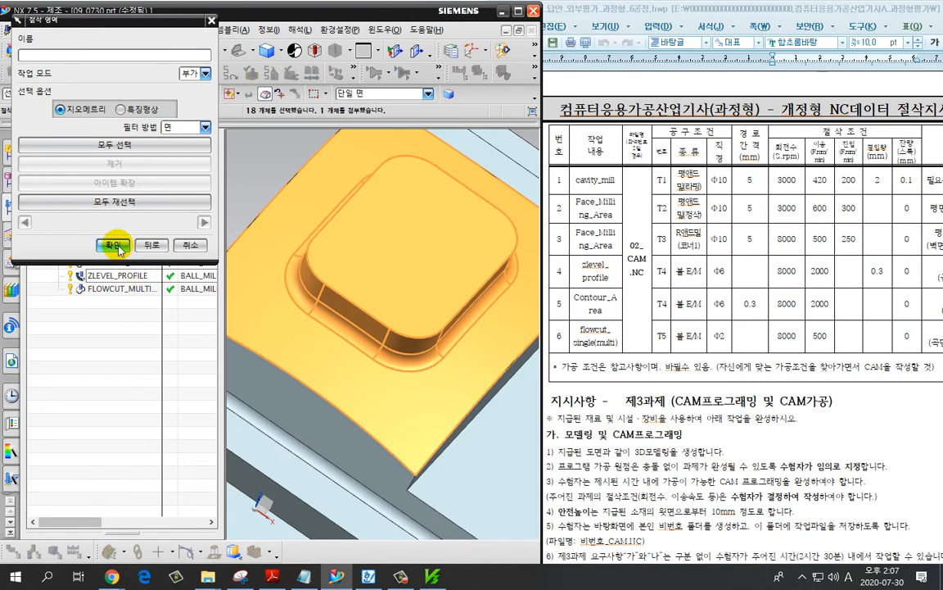
{"action": "left_click", "coordinate": [114, 244]}
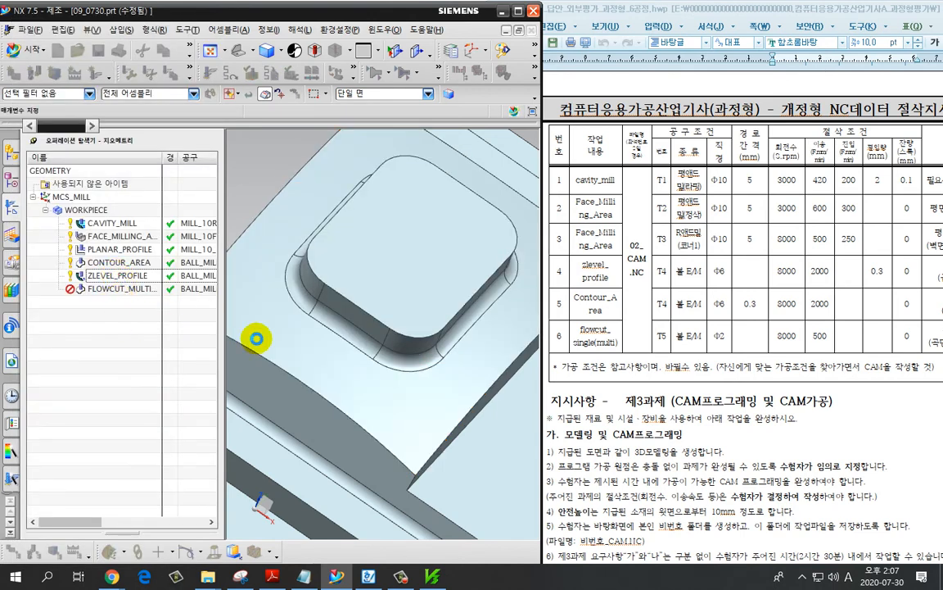
{"action": "left_click", "coordinate": [81, 519]}
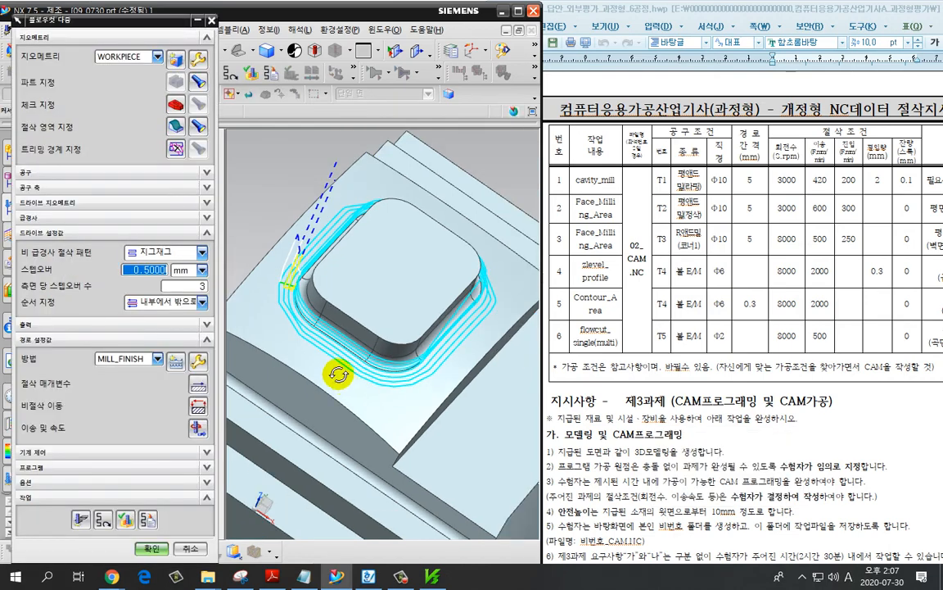
{"action": "middle_click_drag", "start_coordinate": [334, 369], "coordinate": [312, 362]}
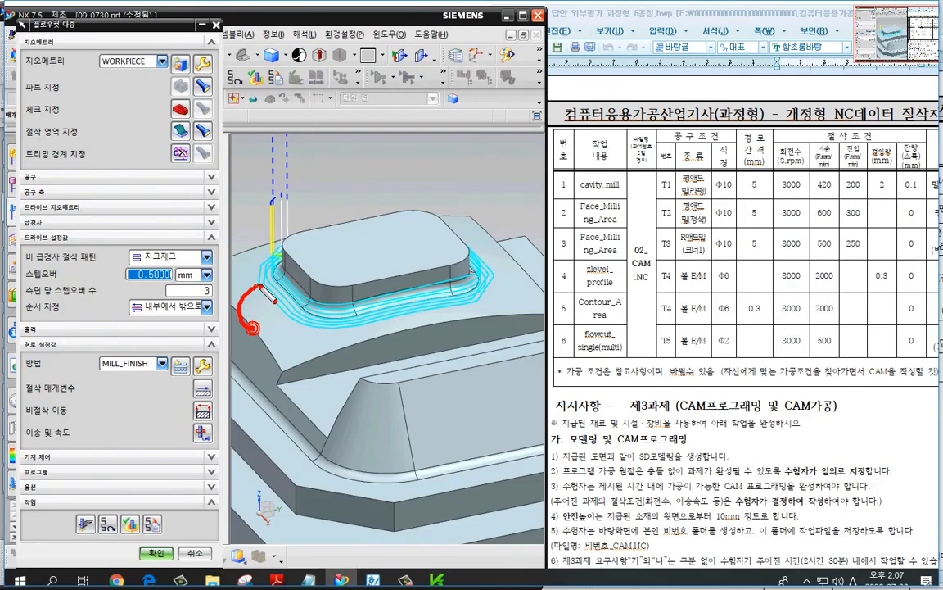
{"action": "mouse_move", "coordinate": [260, 285]}
{"action": "left_mouse_down"}
{"action": "mouse_move", "coordinate": [264, 323]}
{"action": "mouse_move", "coordinate": [244, 330]}
{"action": "left_mouse_up"}
{"action": "mouse_move", "coordinate": [291, 305]}
{"action": "left_mouse_down"}
{"action": "mouse_move", "coordinate": [293, 281]}
{"action": "mouse_move", "coordinate": [299, 306]}
{"action": "left_mouse_up"}
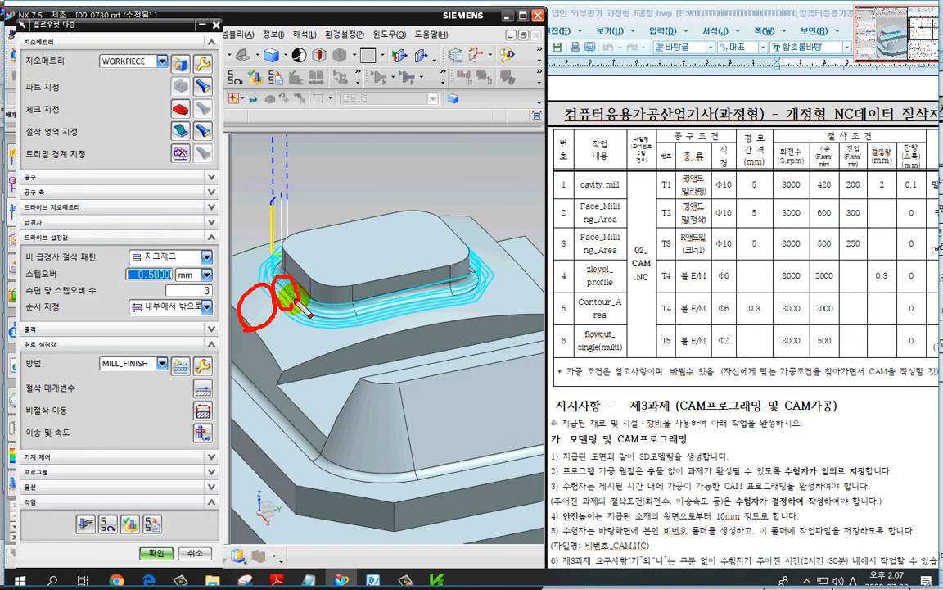
{"action": "mouse_move", "coordinate": [255, 216]}
{"action": "left_mouse_down"}
{"action": "mouse_move", "coordinate": [241, 262]}
{"action": "mouse_move", "coordinate": [232, 253]}
{"action": "left_mouse_up"}
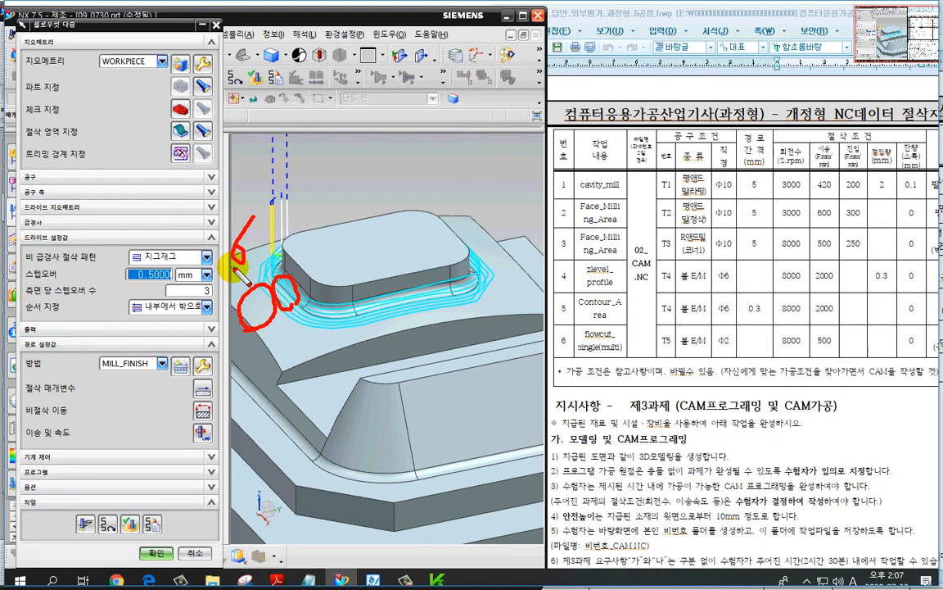
{"action": "key", "text": "Escape"}
Set the flowcut to 2 stepovers per side, regenerate its toolpath around the boss fillet and accept the operation.
{"action": "left_click_drag", "start_coordinate": [194, 289], "coordinate": [216, 294]}
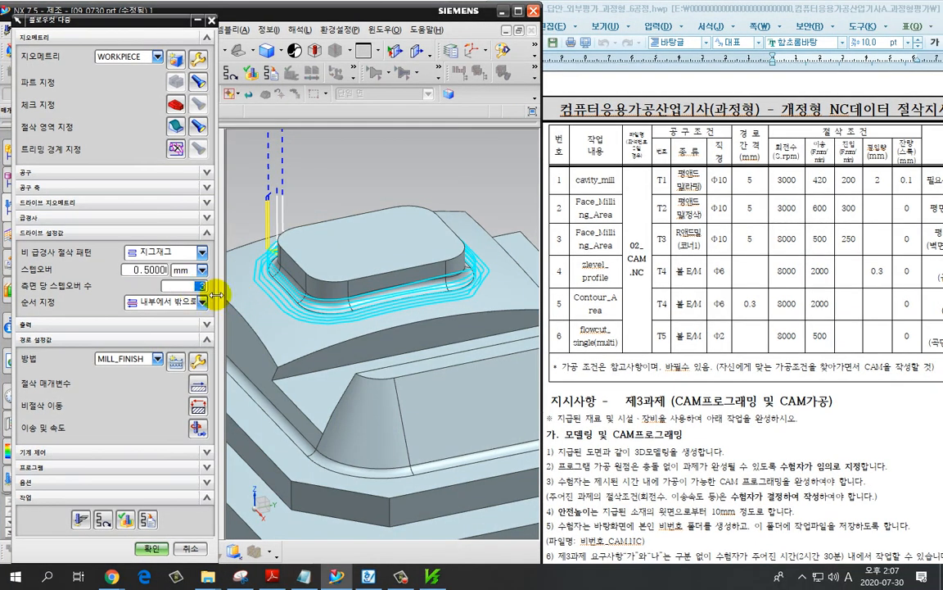
{"action": "type", "text": "2"}
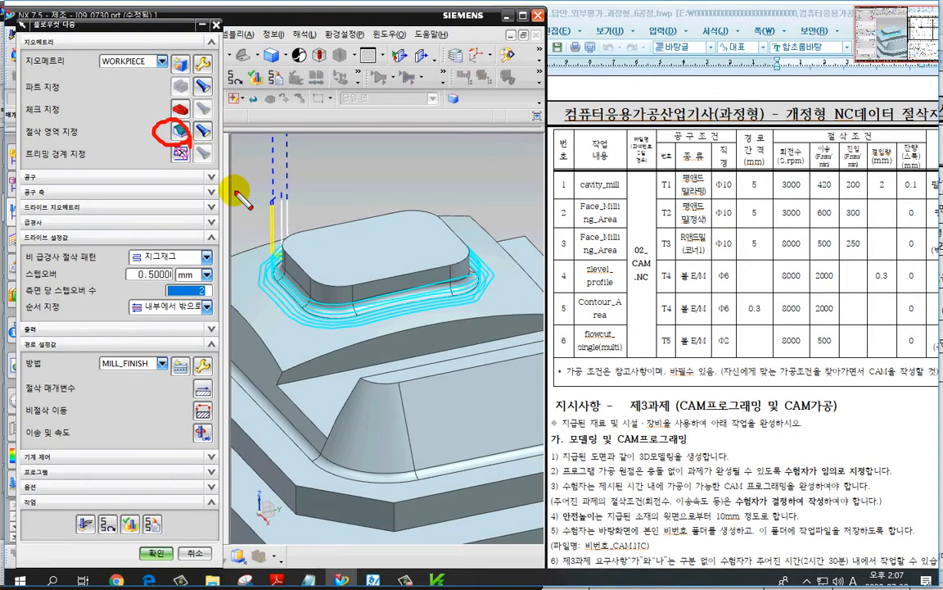
{"action": "key", "text": "Escape"}
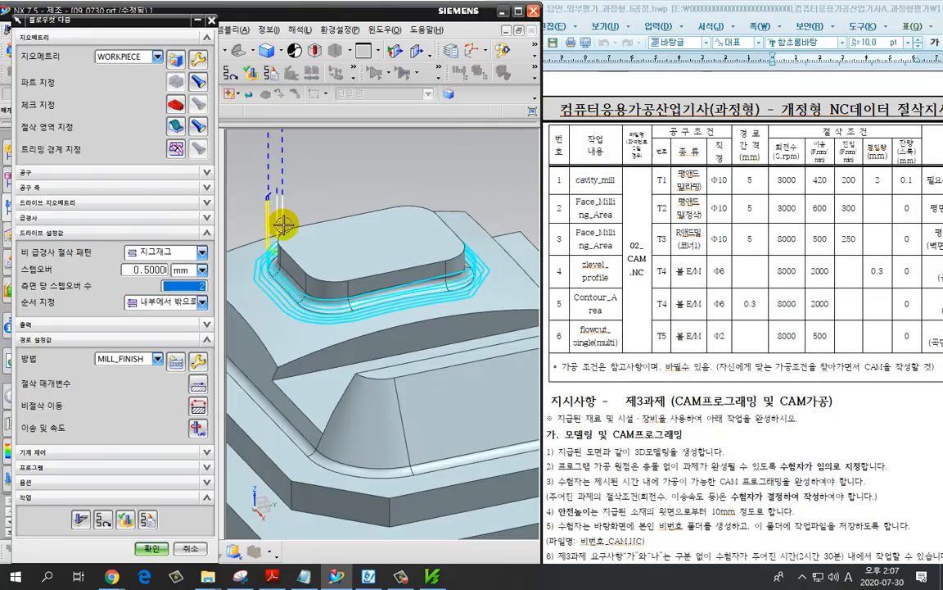
{"action": "middle_click_drag", "start_coordinate": [283, 225], "coordinate": [288, 224]}
{"action": "key", "text": "ctrl+2"}
{"action": "left_click_drag", "start_coordinate": [274, 313], "coordinate": [276, 313]}
{"action": "mouse_move", "coordinate": [281, 286]}
{"action": "left_mouse_down"}
{"action": "mouse_move", "coordinate": [300, 282]}
{"action": "mouse_move", "coordinate": [305, 252]}
{"action": "left_mouse_up"}
{"action": "key", "text": "Escape"}
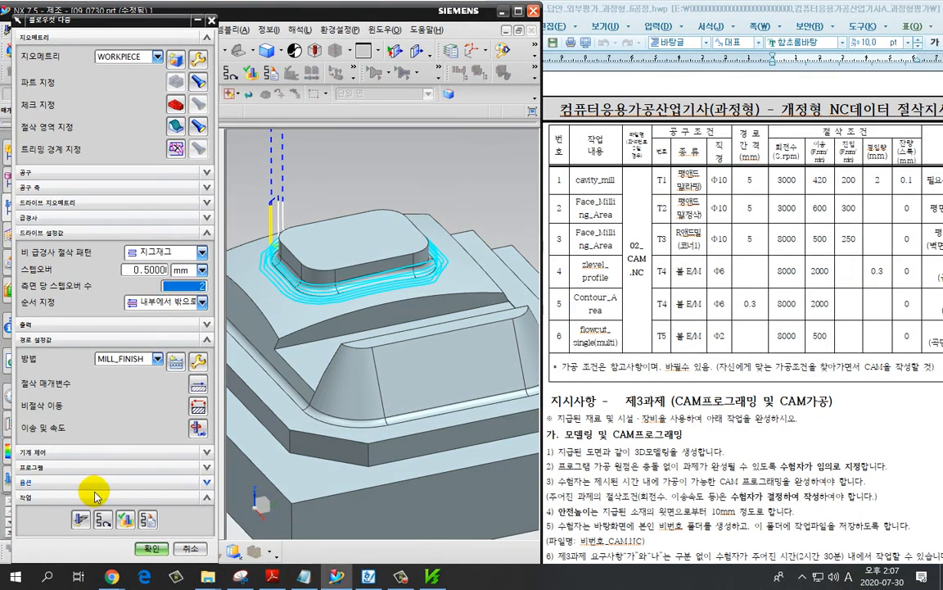
{"action": "left_click", "coordinate": [80, 519]}
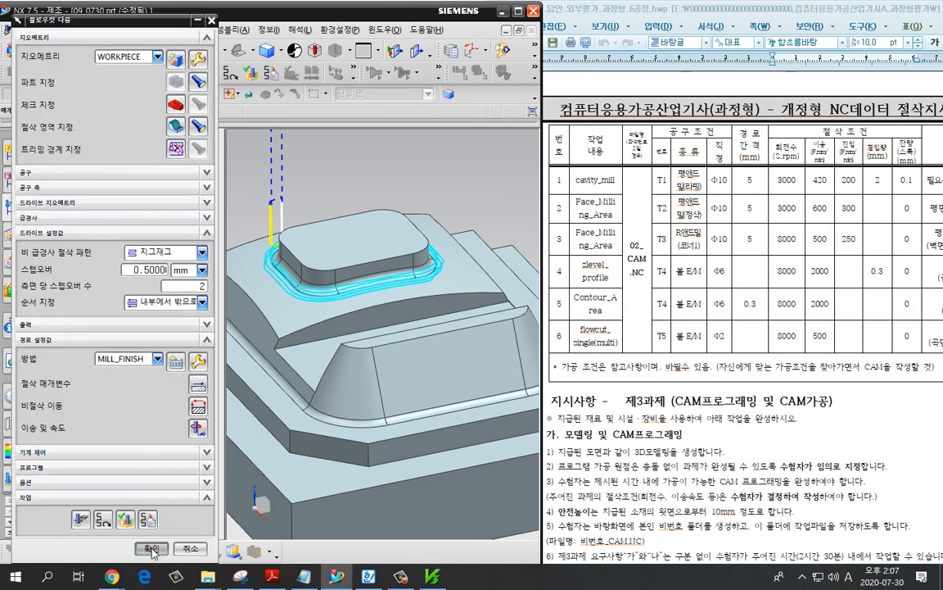
{"action": "left_click", "coordinate": [152, 549]}
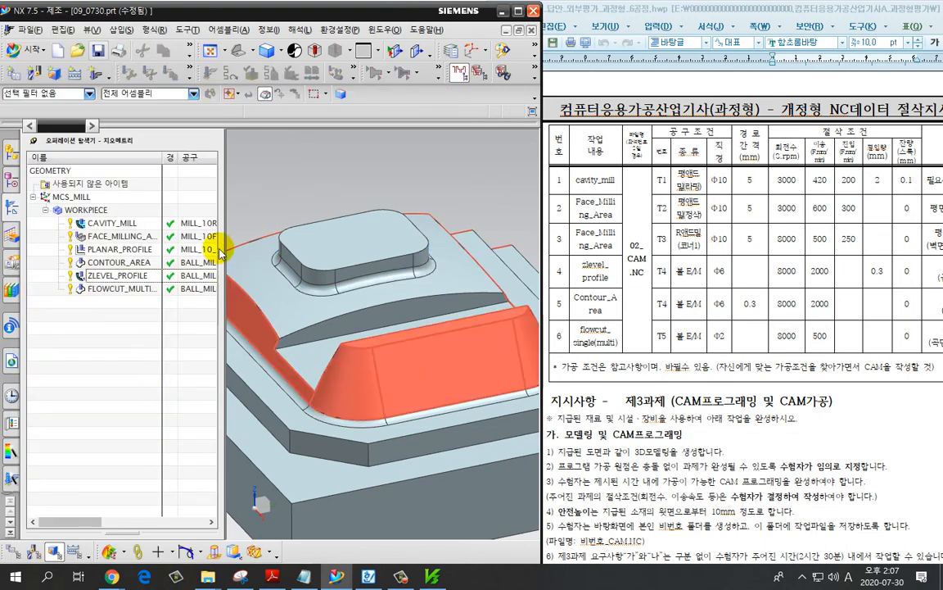
Set the CONTOUR_AREA operation's spindle speed to 8000 rpm and its cut feed rate to 2000 mmpm.
{"action": "mouse_move", "coordinate": [220, 250]}
{"action": "left_mouse_down"}
{"action": "mouse_move", "coordinate": [507, 283]}
{"action": "mouse_move", "coordinate": [510, 295]}
{"action": "mouse_move", "coordinate": [414, 264]}
{"action": "mouse_move", "coordinate": [497, 274]}
{"action": "left_mouse_up"}
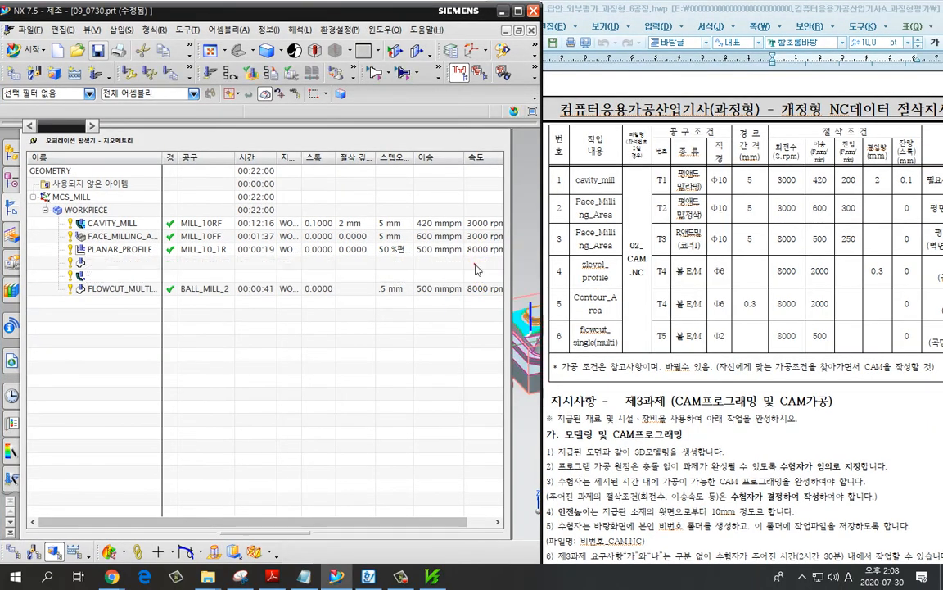
{"action": "left_click", "coordinate": [476, 267]}
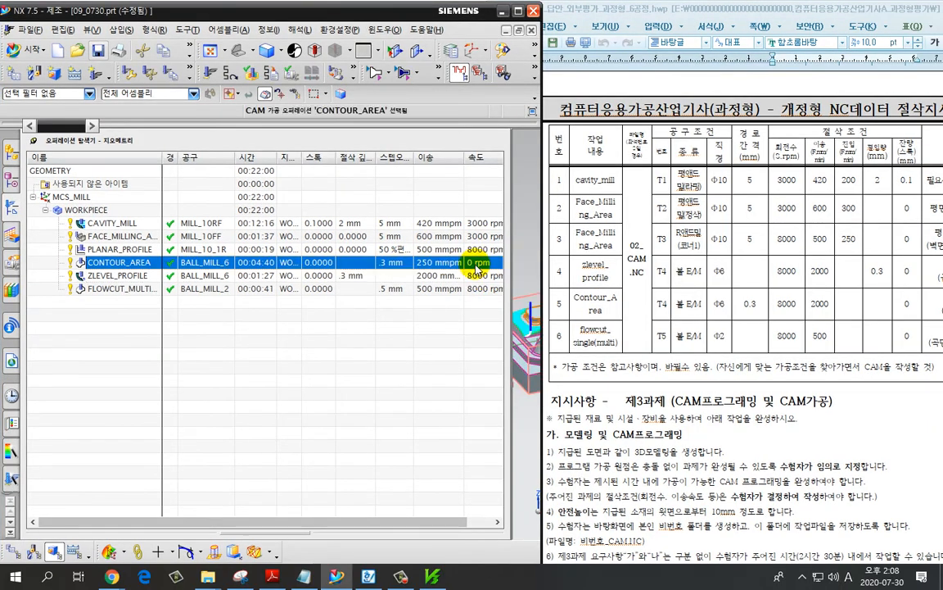
{"action": "double_click", "coordinate": [475, 263]}
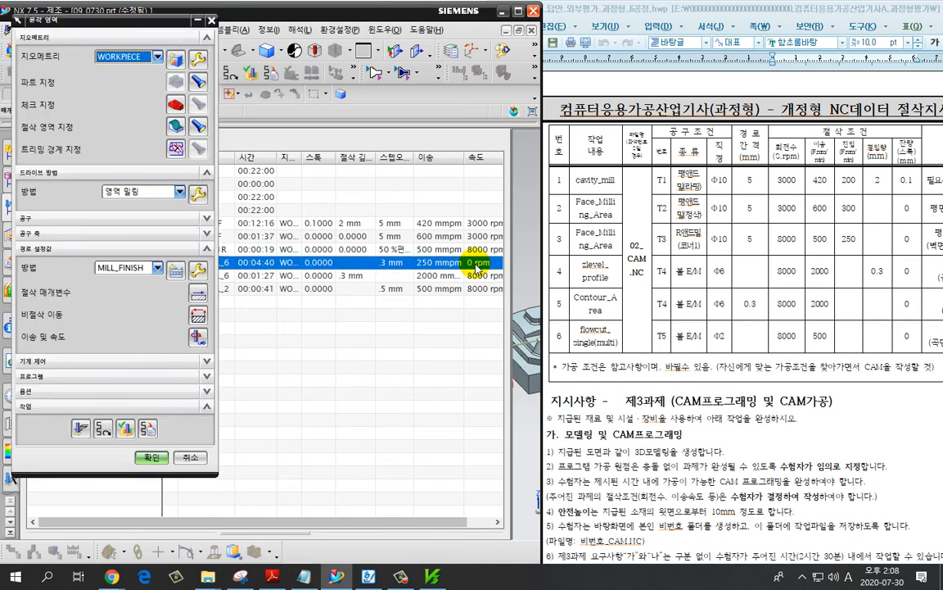
{"action": "left_click", "coordinate": [199, 335]}
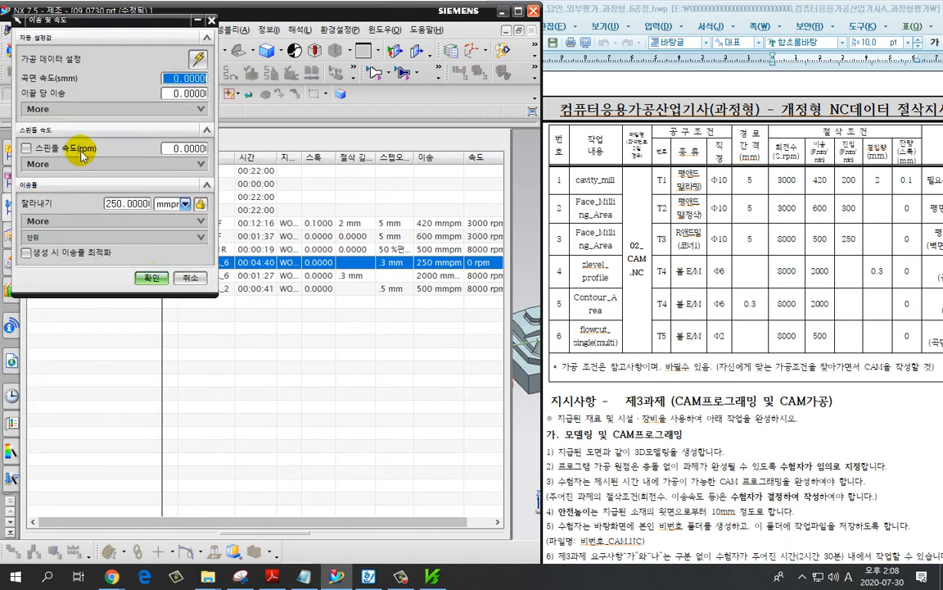
{"action": "left_click", "coordinate": [27, 149]}
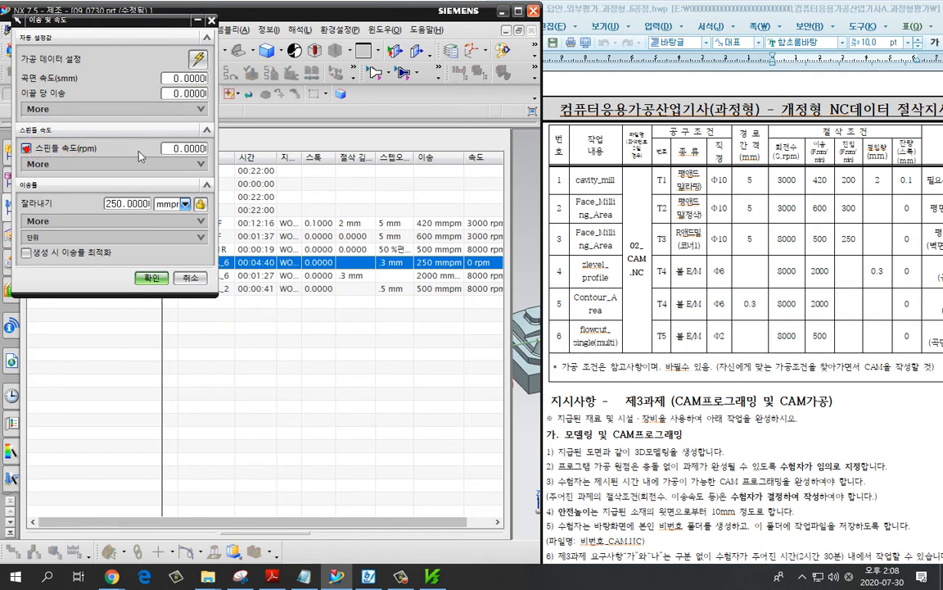
{"action": "type", "text": "8000"}
{"action": "key", "text": "Tab"}
{"action": "type", "text": "2000"}
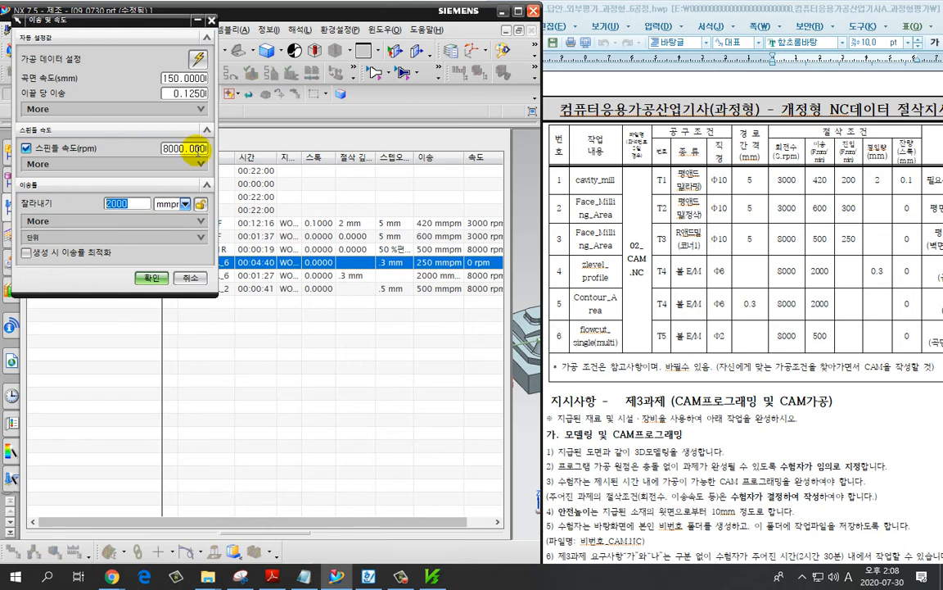
Set the CONTOUR_AREA engage (진입) feed rate to 100 mmpm, regenerate the toolpath and accept the operation.
{"action": "left_click", "coordinate": [121, 220]}
{"action": "left_click", "coordinate": [114, 277]}
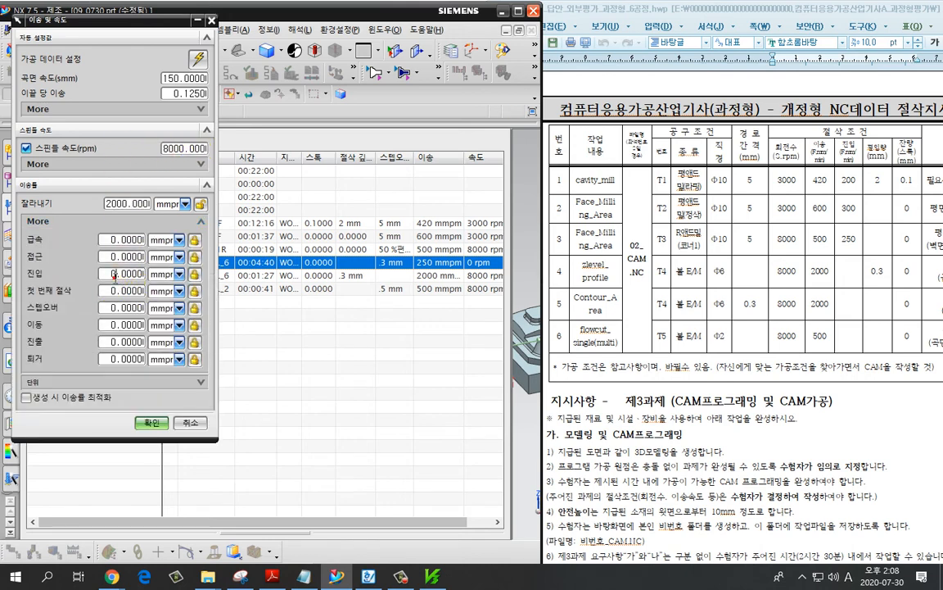
{"action": "type", "text": "100"}
{"action": "left_click", "coordinate": [151, 422]}
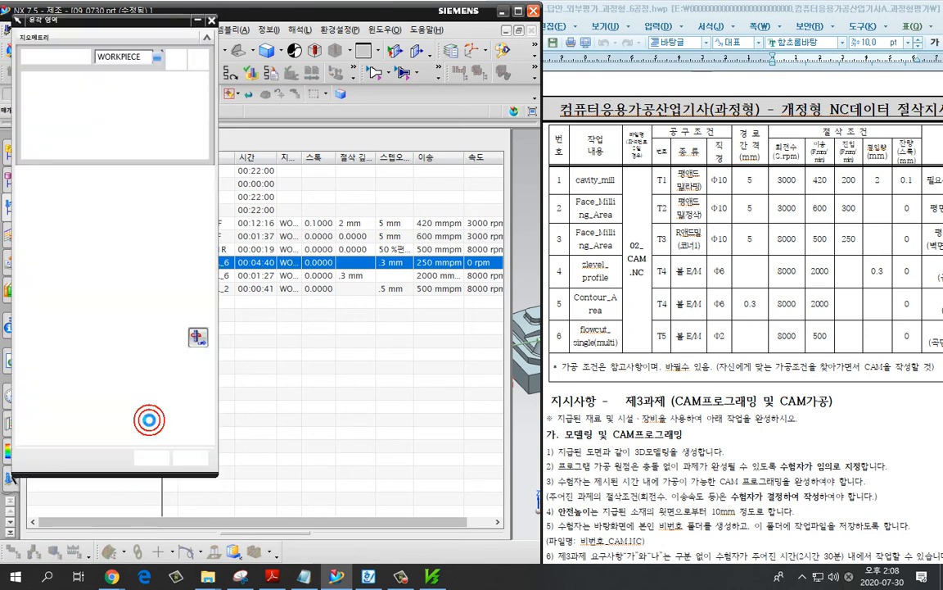
{"action": "left_click", "coordinate": [81, 428]}
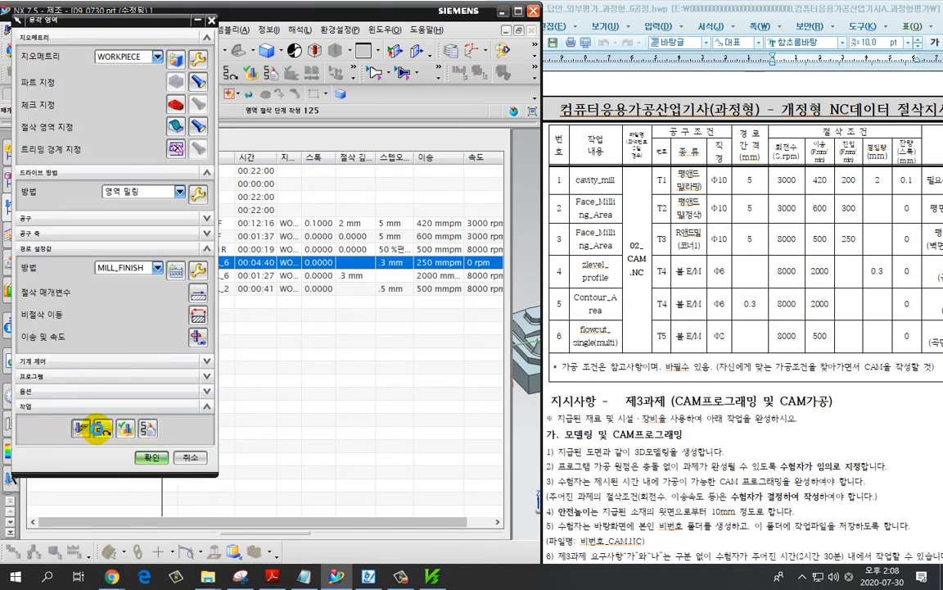
{"action": "middle_click", "coordinate": [99, 427]}
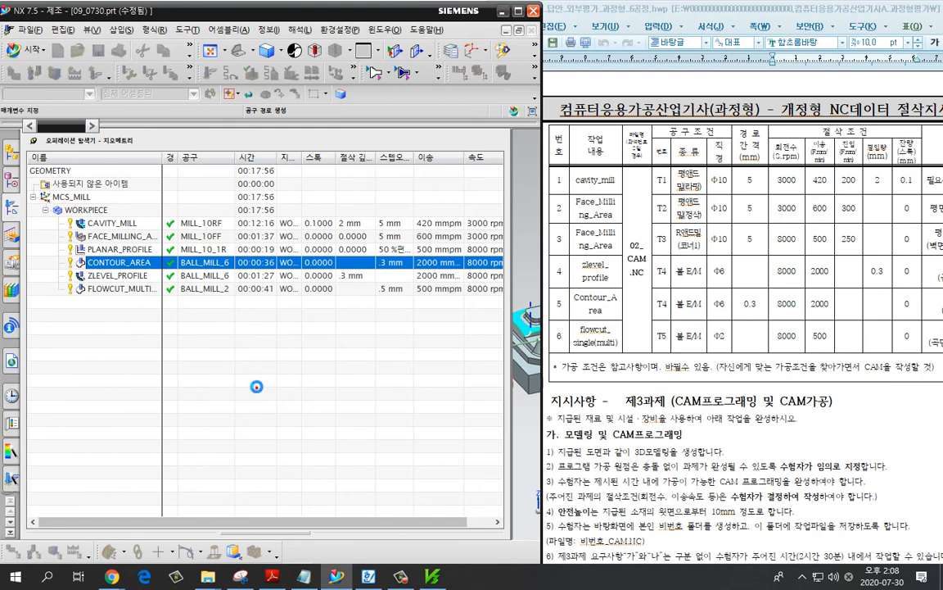
{"action": "left_click", "coordinate": [153, 454]}
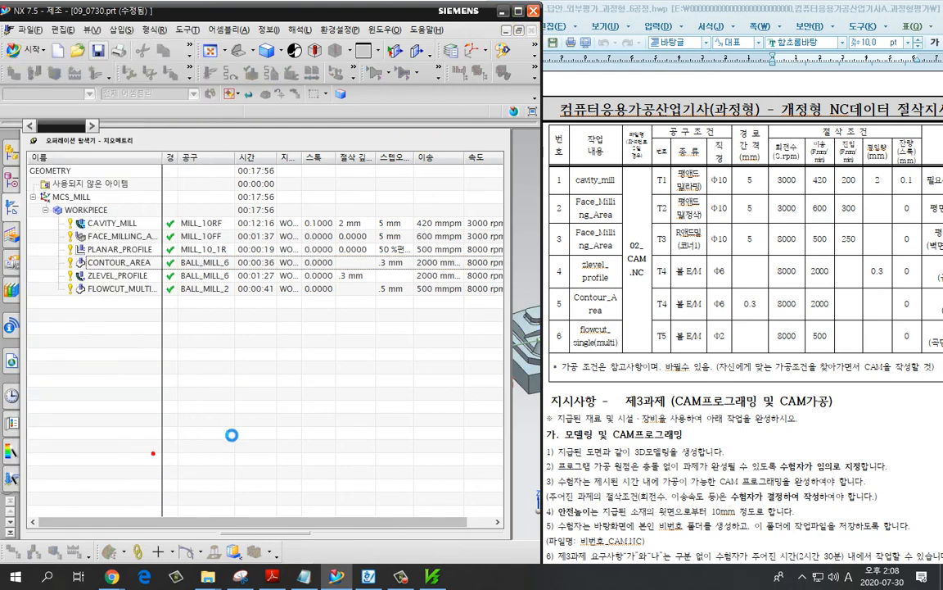
Enlarge the CAM window to full screen with more room for the model, and save the part.
{"action": "left_click", "coordinate": [518, 12]}
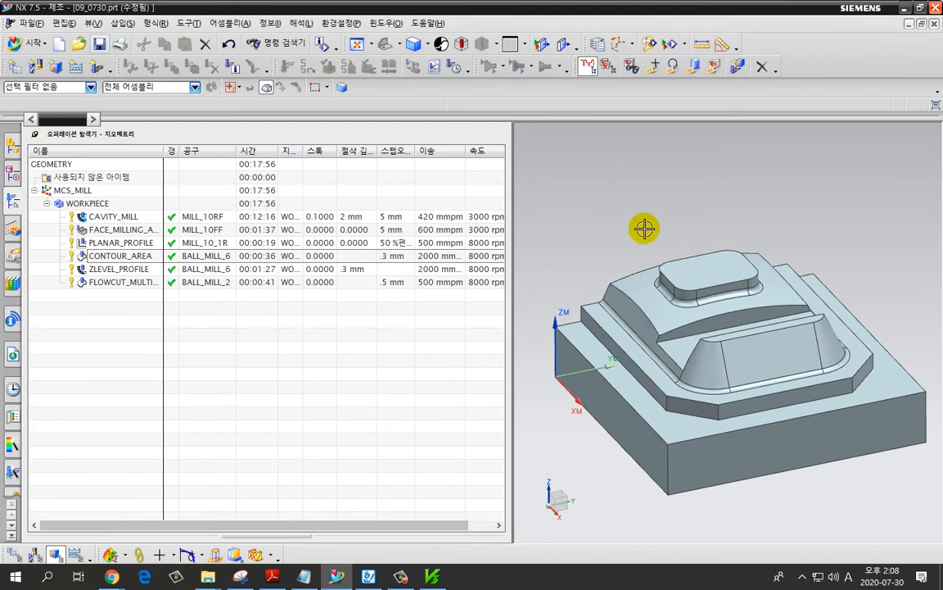
{"action": "middle_click_drag", "start_coordinate": [645, 229], "coordinate": [632, 221]}
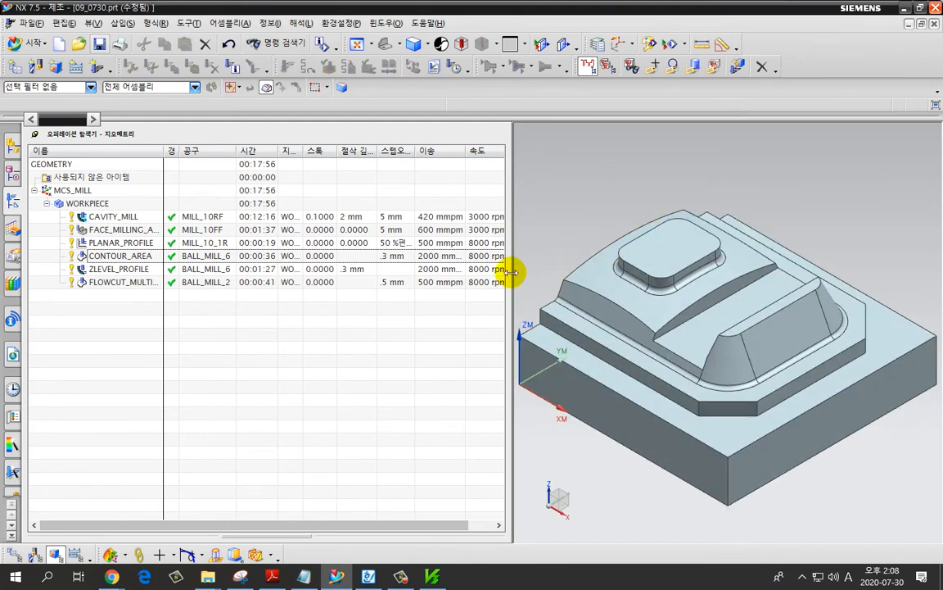
{"action": "left_click_drag", "start_coordinate": [511, 272], "coordinate": [458, 250]}
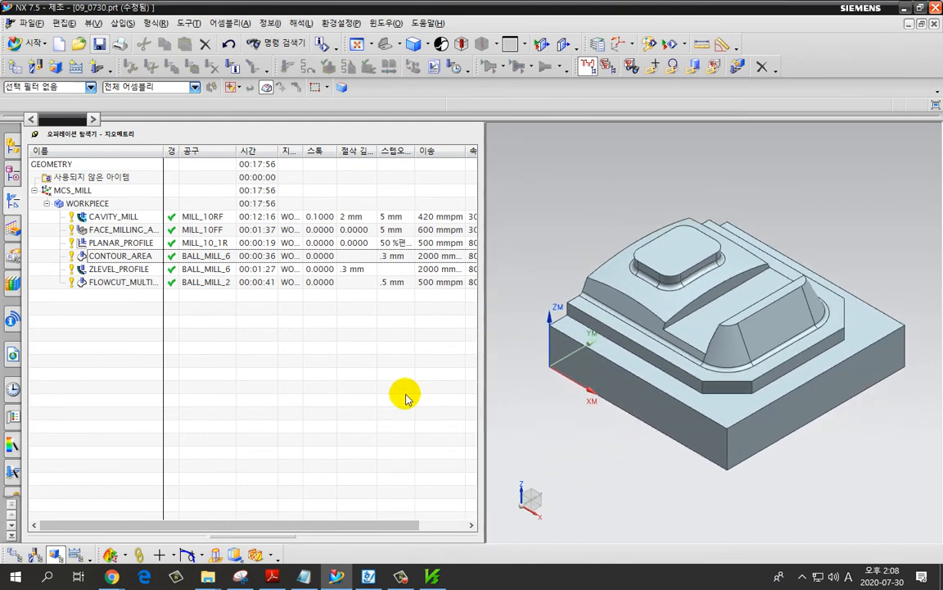
{"action": "key", "text": "ctrl+s"}
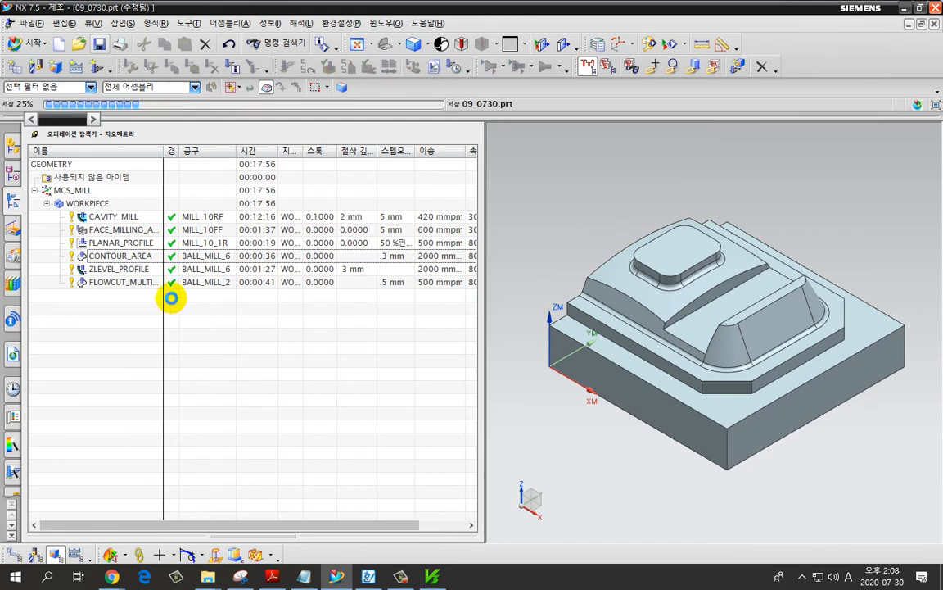
Verify all toolpaths under WORKPIECE with a 2D dynamic material-removal simulation.
{"action": "left_click", "coordinate": [112, 207]}
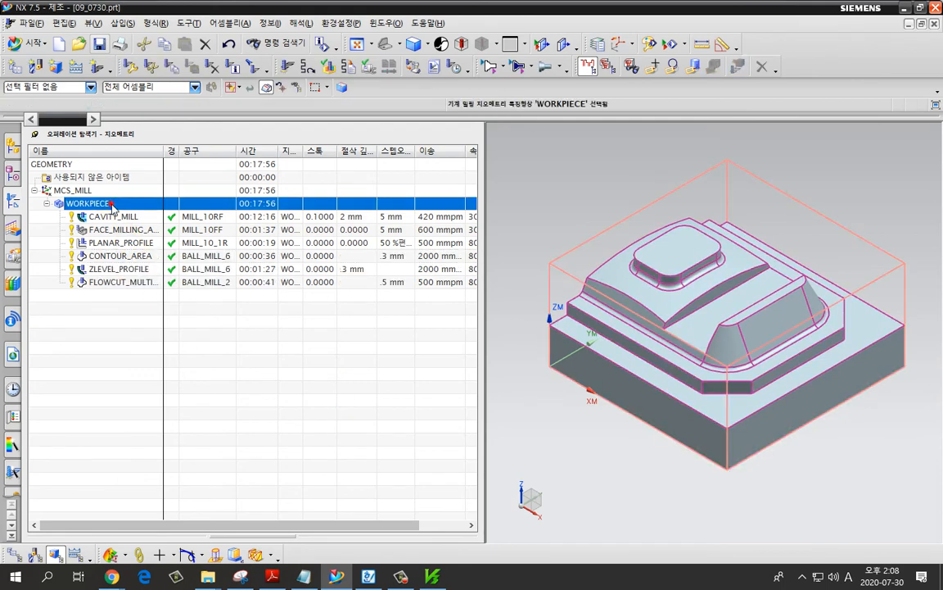
{"action": "left_click", "coordinate": [326, 68]}
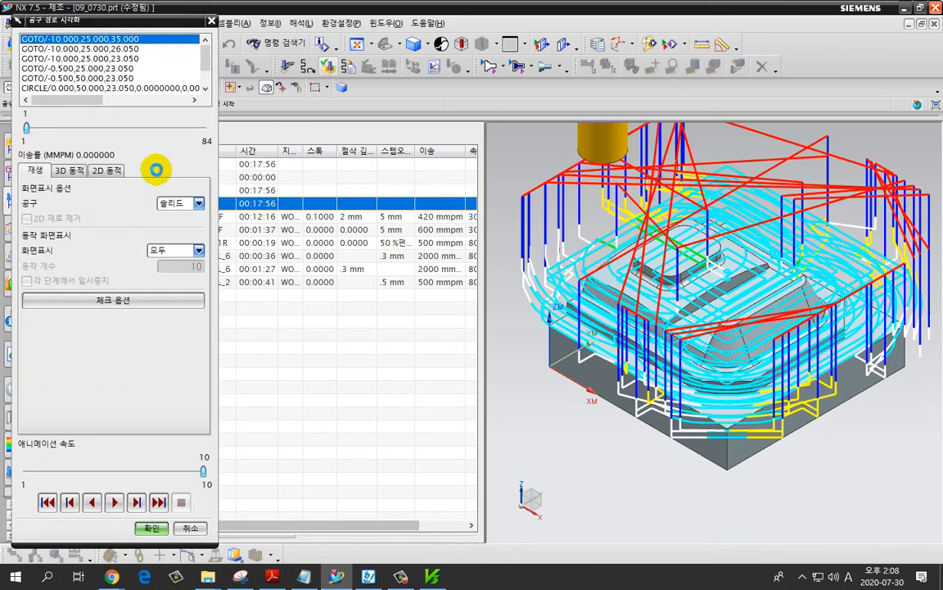
{"action": "left_click", "coordinate": [105, 169]}
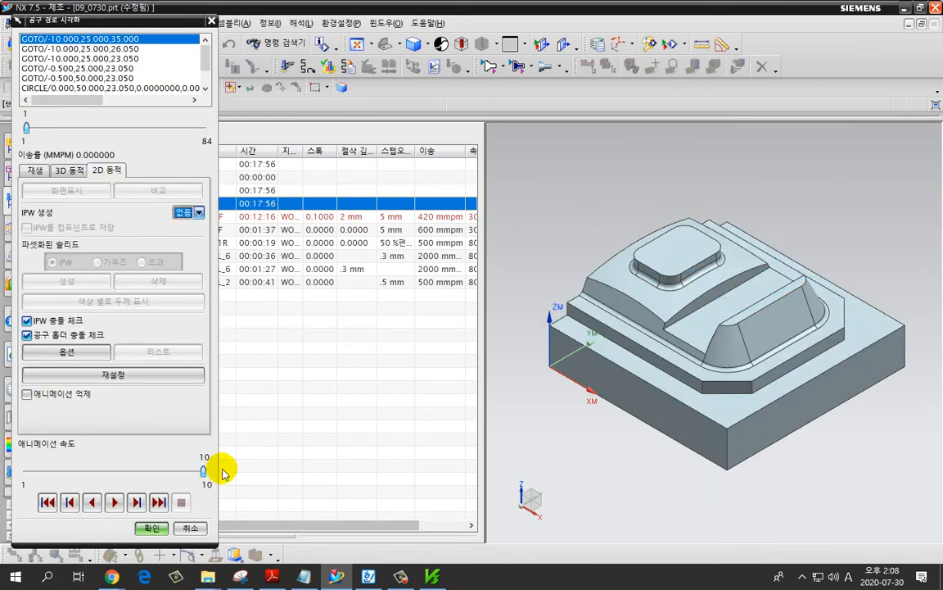
{"action": "left_click", "coordinate": [113, 502]}
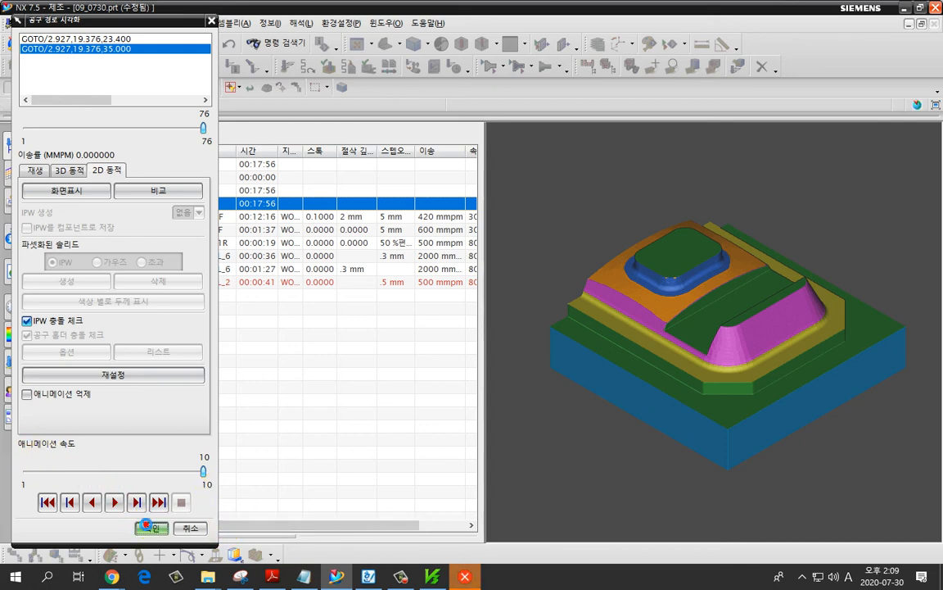
{"action": "left_click", "coordinate": [148, 527]}
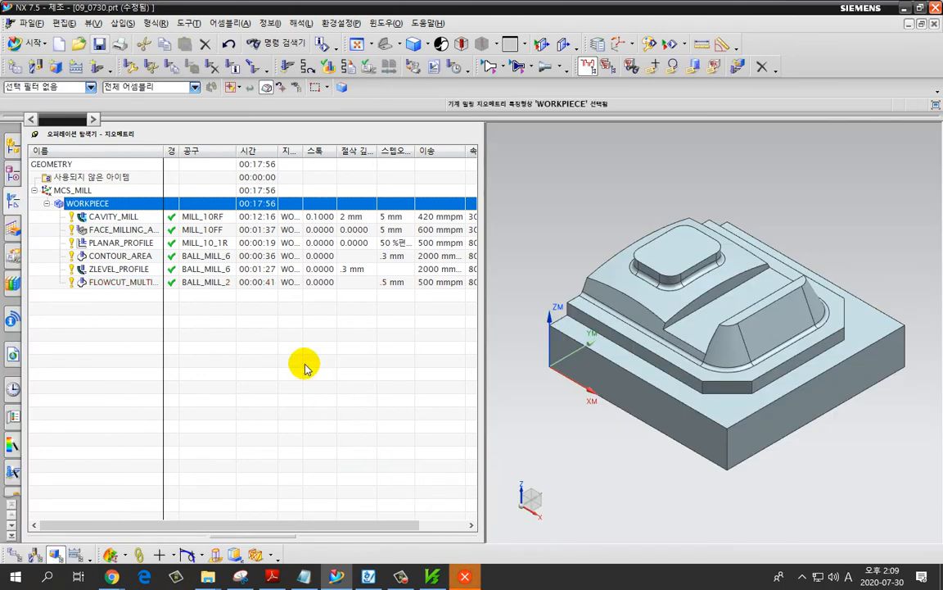
Postprocess all WORKPIECE operations with the MITSUVISHI_M70.pui postprocessor from the desktop folder MITSUVISHI_M70_G54 REV3.
{"action": "left_click", "coordinate": [105, 205]}
{"action": "right_click", "coordinate": [106, 206]}
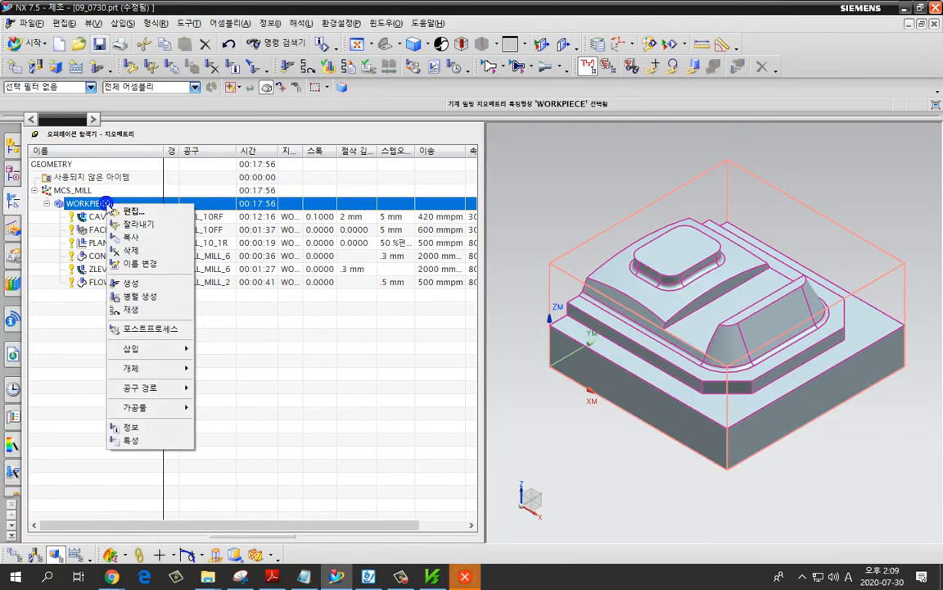
{"action": "left_click", "coordinate": [149, 328]}
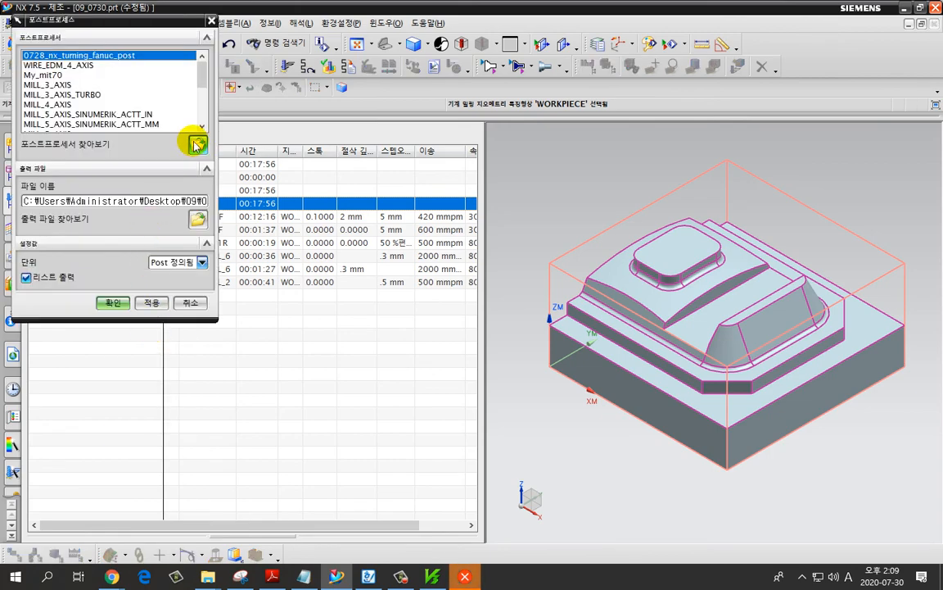
{"action": "left_click", "coordinate": [195, 145]}
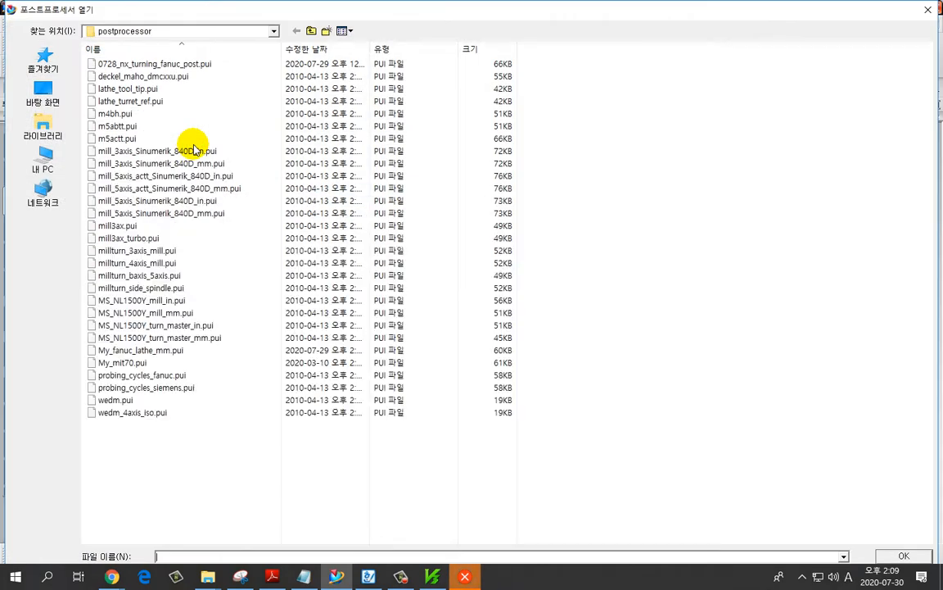
{"action": "left_click", "coordinate": [46, 94]}
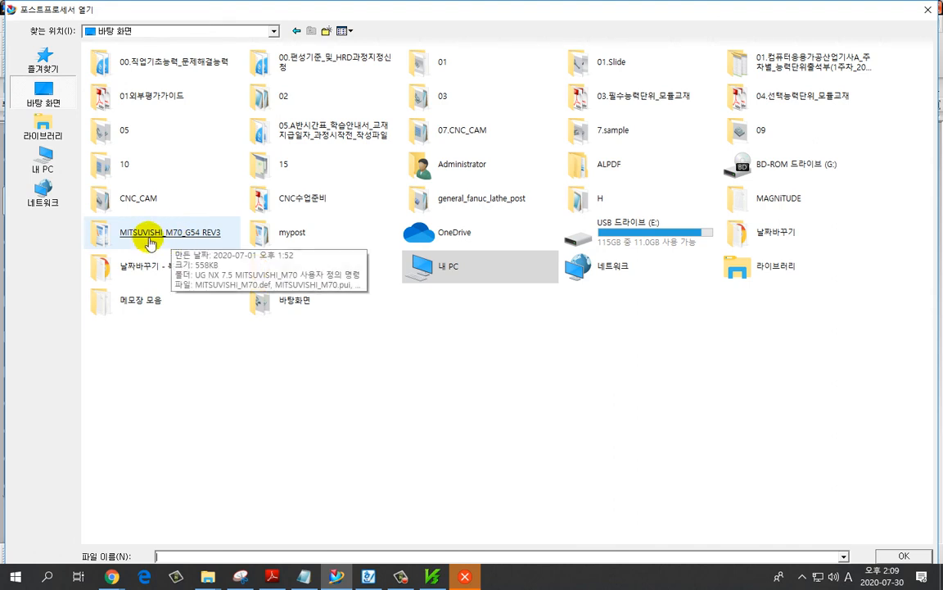
{"action": "left_click", "coordinate": [158, 237]}
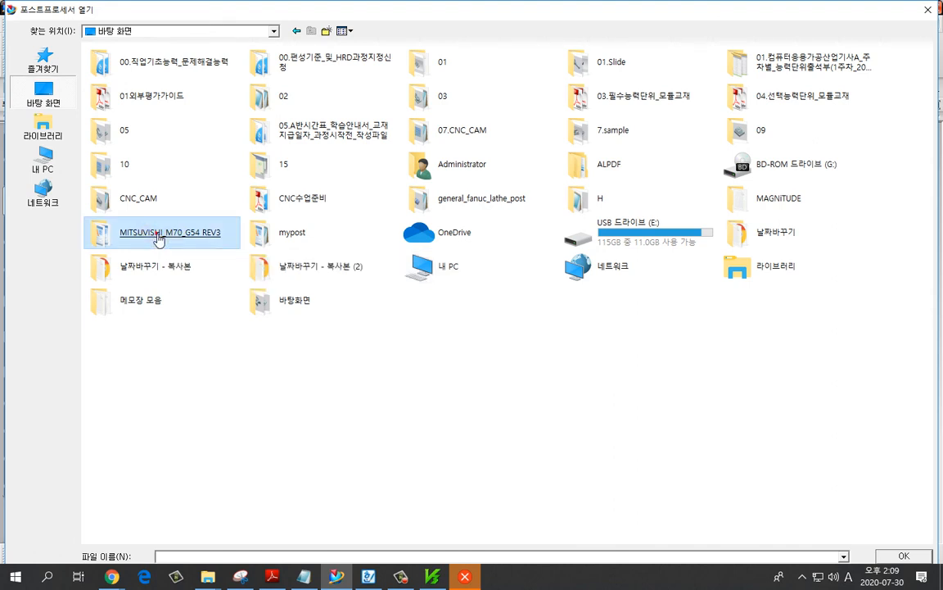
{"action": "double_click", "coordinate": [158, 236]}
{"action": "left_click", "coordinate": [150, 78]}
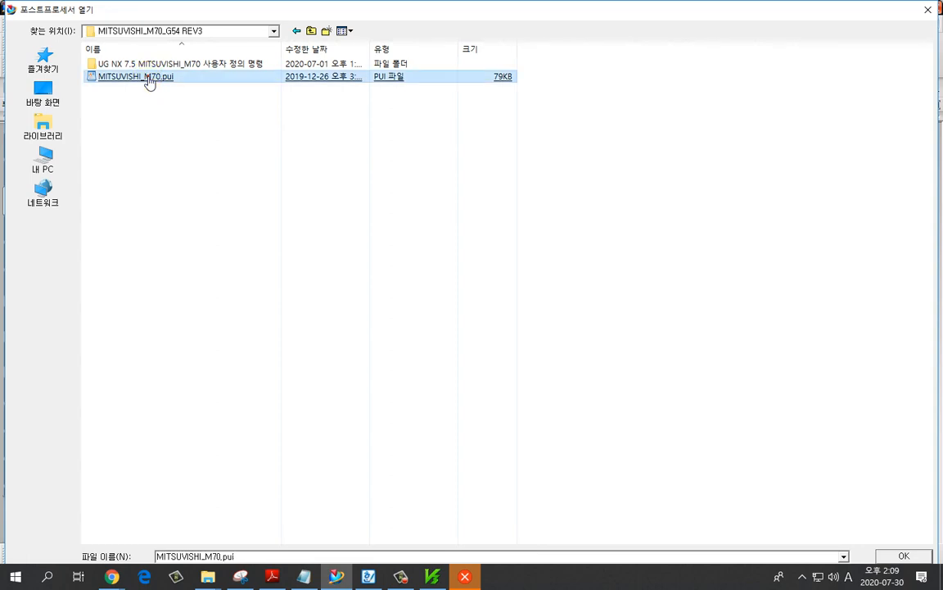
{"action": "key", "text": "Return"}
{"action": "left_click", "coordinate": [122, 302]}
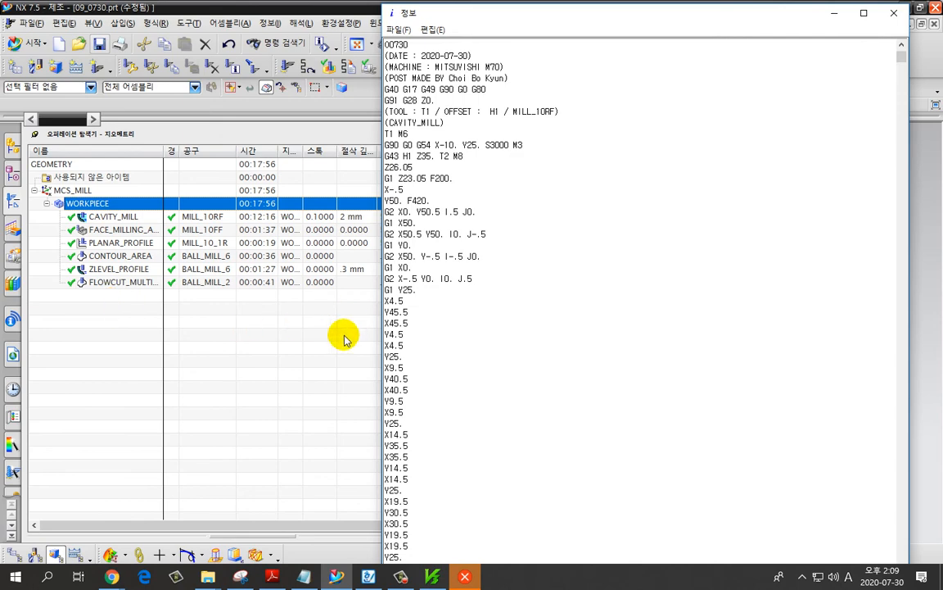
Remove the information header above the program number in the NC listing, examine the opening blocks at larger text size and close it.
{"action": "scroll", "coordinate": [465, 191], "scroll_direction": "up", "scroll_amount": 2}
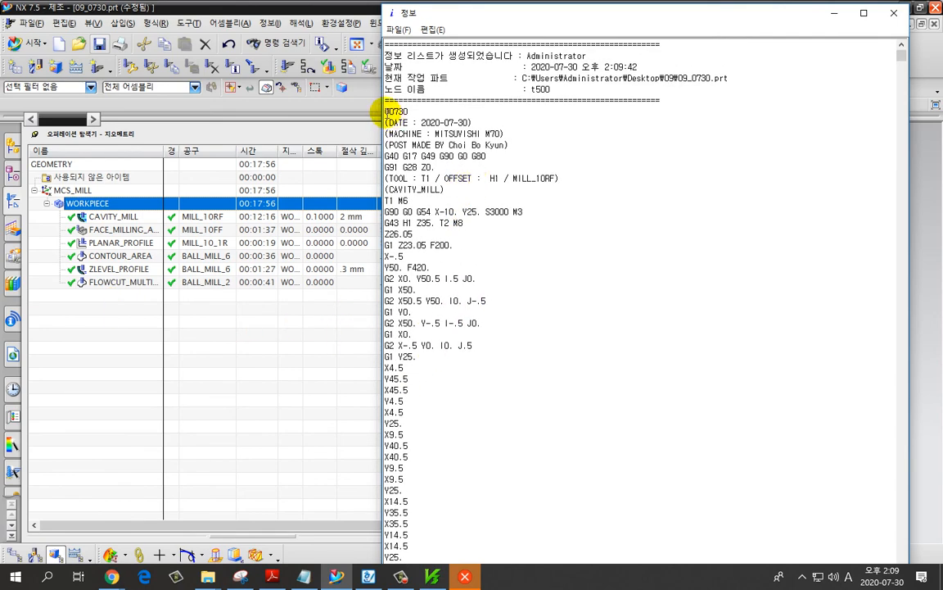
{"action": "scroll", "coordinate": [393, 112], "scroll_direction": "up", "scroll_amount": 4, "text": "ctrl"}
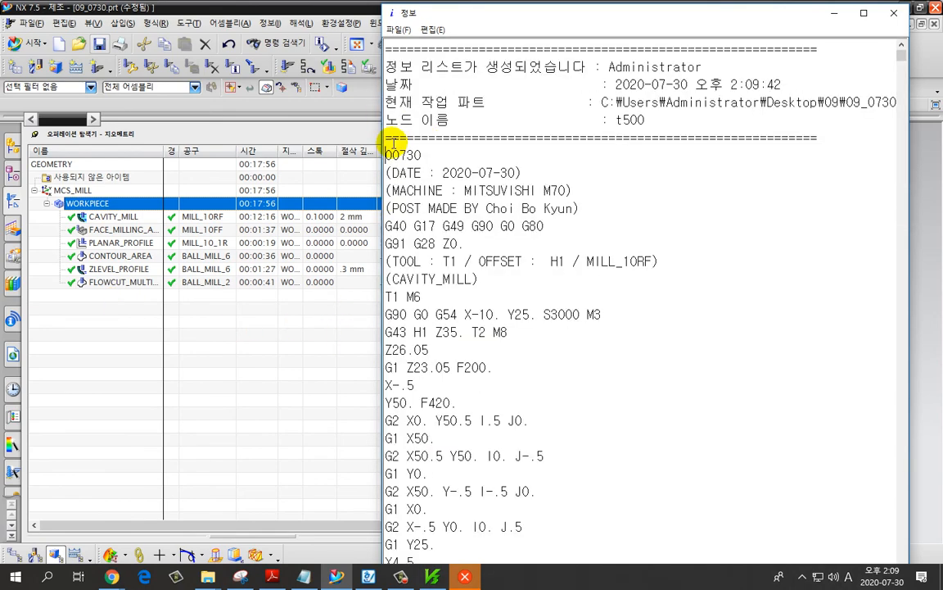
{"action": "left_click_drag", "start_coordinate": [391, 157], "coordinate": [368, 37]}
{"action": "key", "text": "Delete"}
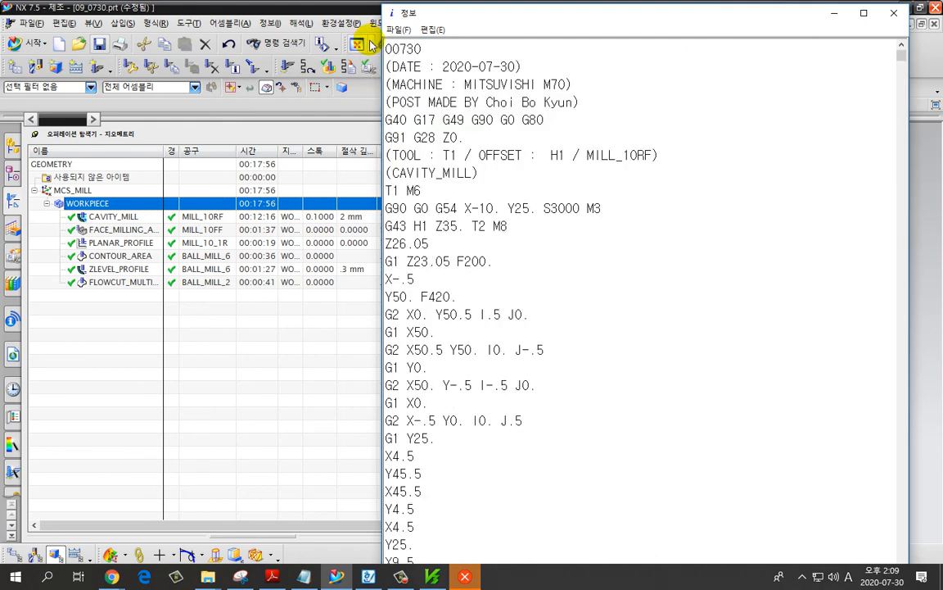
{"action": "scroll", "coordinate": [484, 82], "scroll_direction": "up", "scroll_amount": 2, "text": "ctrl"}
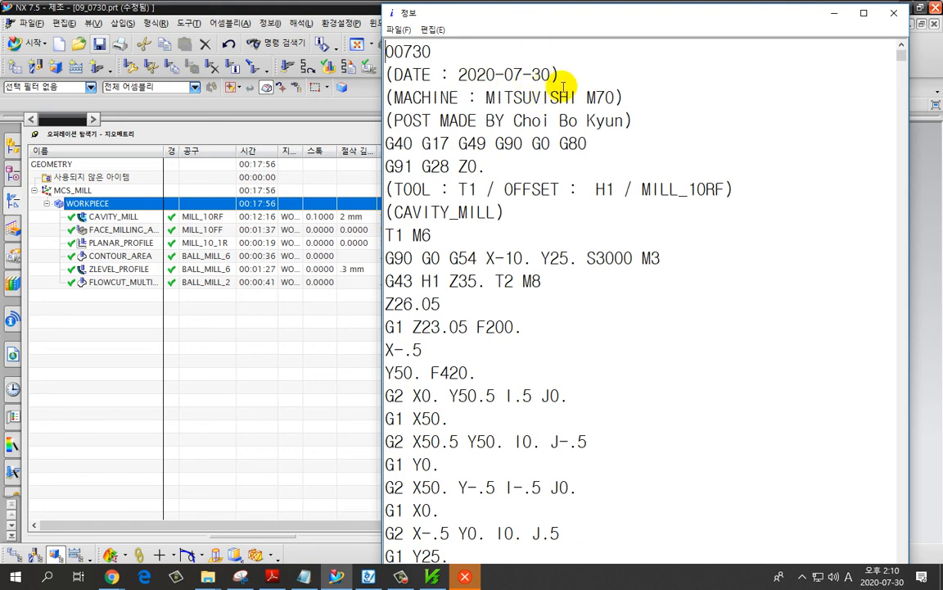
{"action": "left_click", "coordinate": [893, 17]}
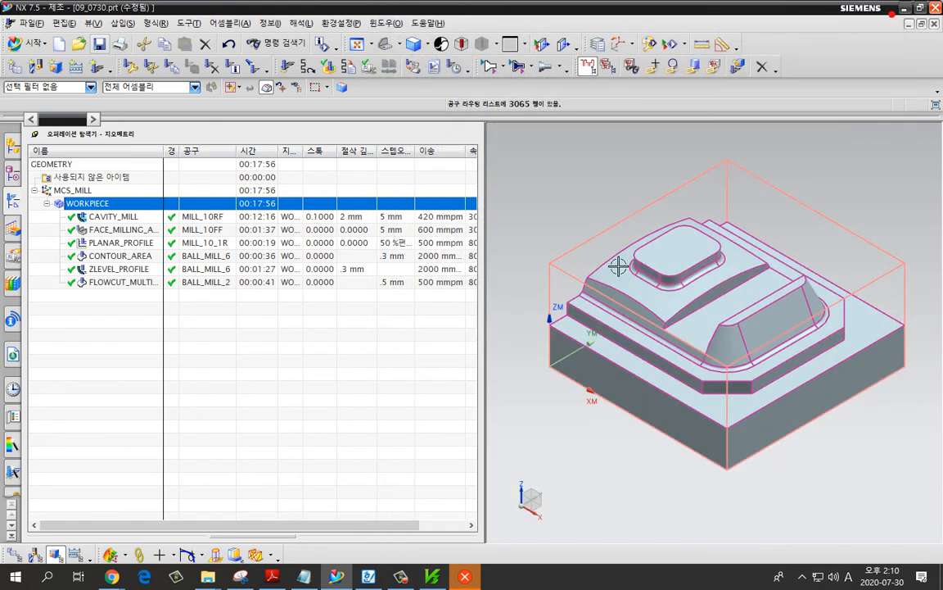
Deselect WORKPIECE, narrow the operation navigator to its name column and bring the NC cutting condition sheet back beside the model.
{"action": "left_click", "coordinate": [468, 321]}
{"action": "left_click_drag", "start_coordinate": [479, 326], "coordinate": [171, 334]}
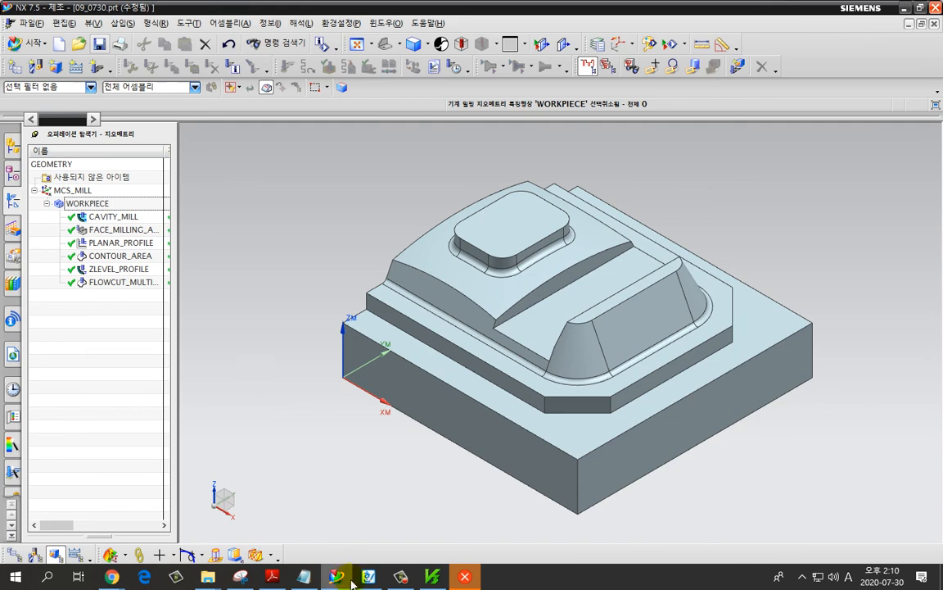
{"action": "key", "text": "alt+Tab"}
{"action": "left_click", "coordinate": [320, 461]}
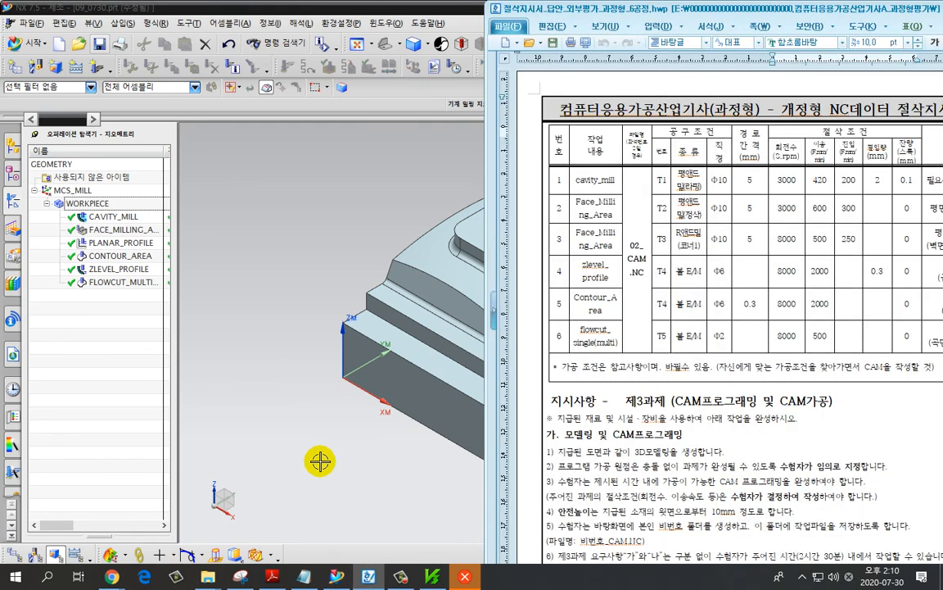